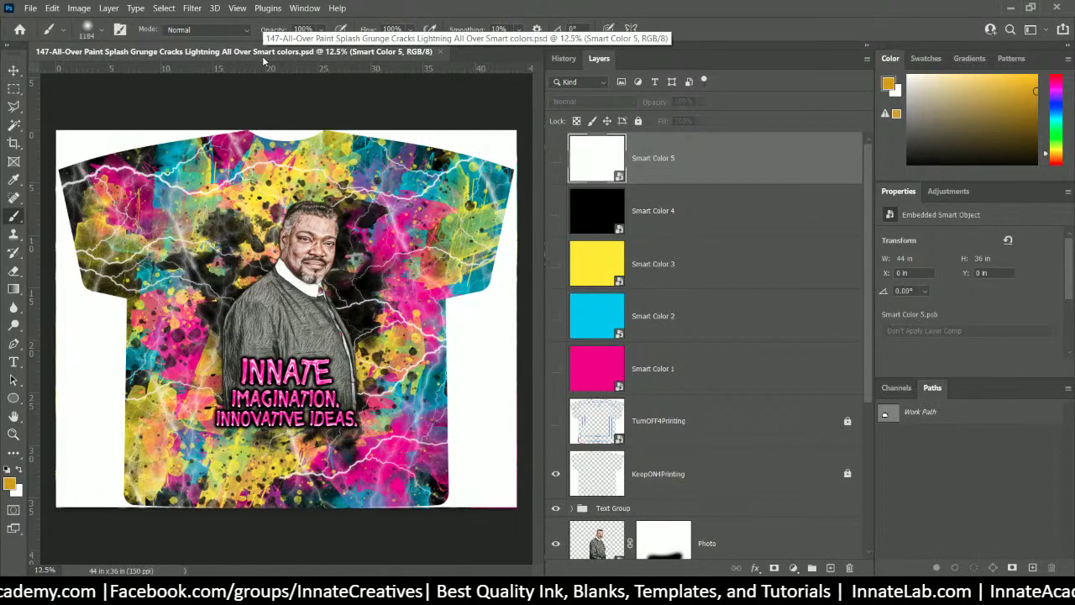
- Zoom in on the shirt design, select the Photo layer, and bring up File Explorer
key("ctrl+plus")
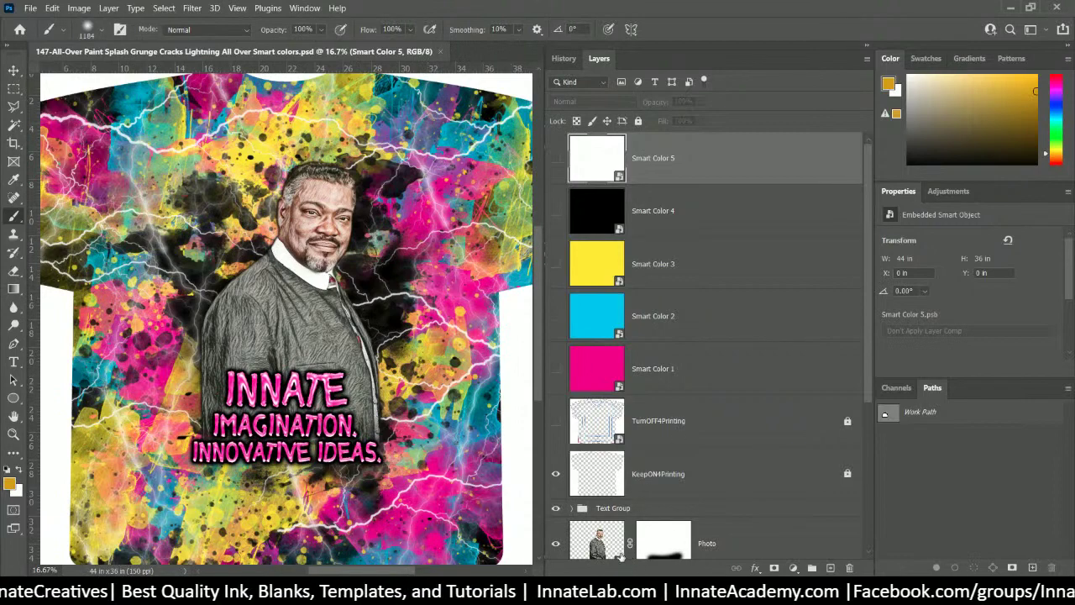
left_click(601, 556)
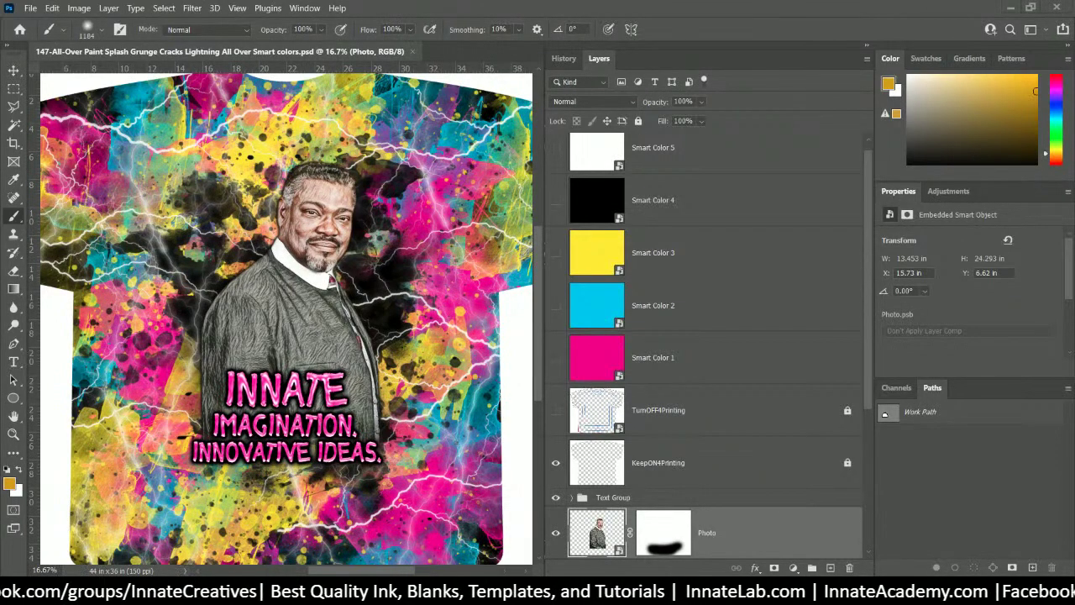
key("super+e")
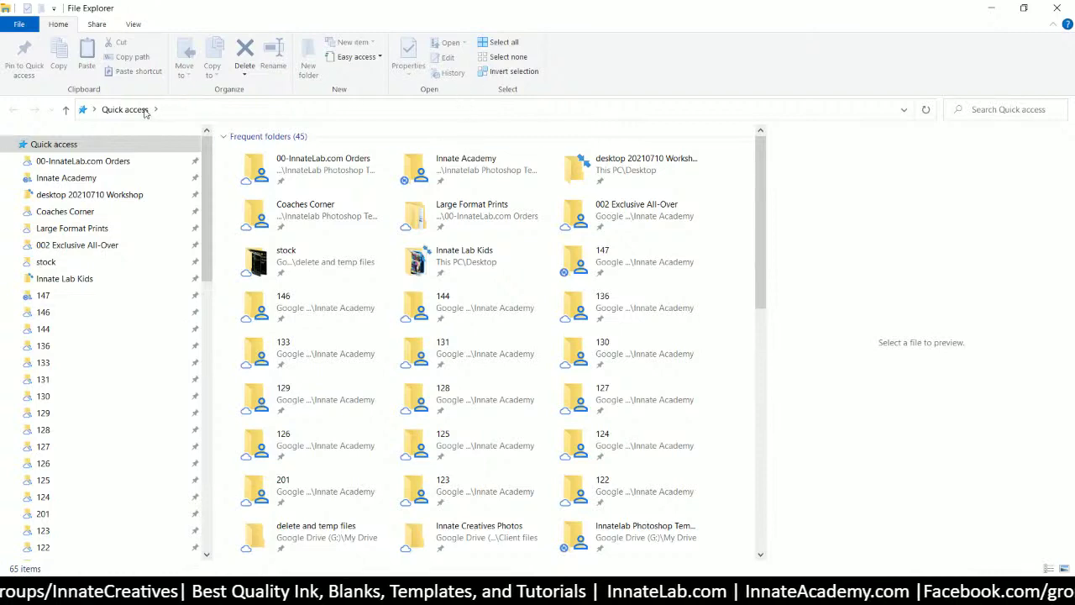
- Open the 147 template folder in File Explorer
left_click(43, 295)
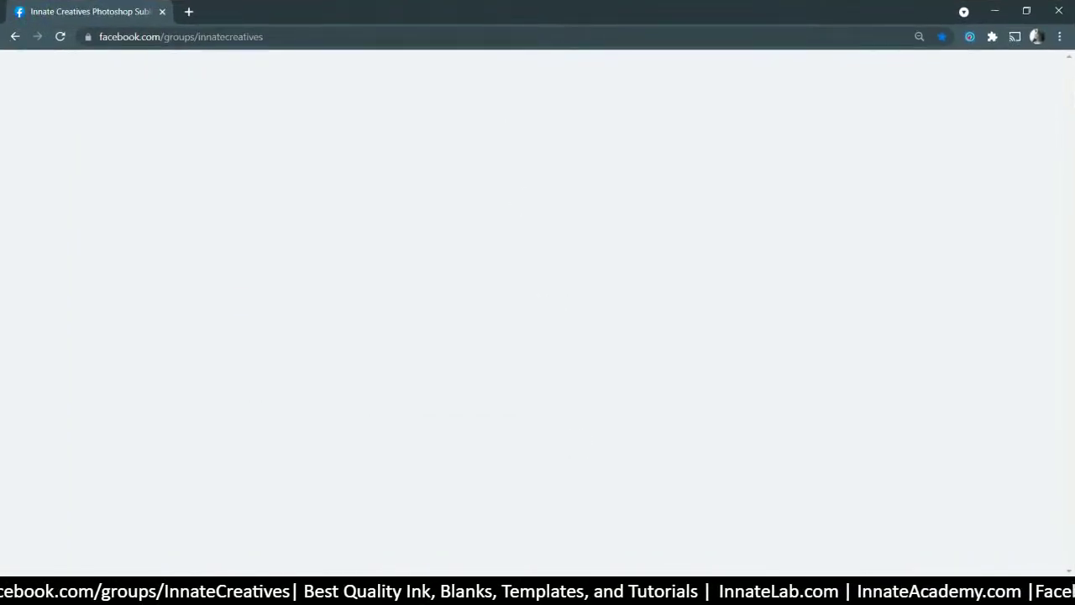
- Open the two-girl trophy photo from the group comments and copy the commenter's name
scroll(455, 354, "down", 6)
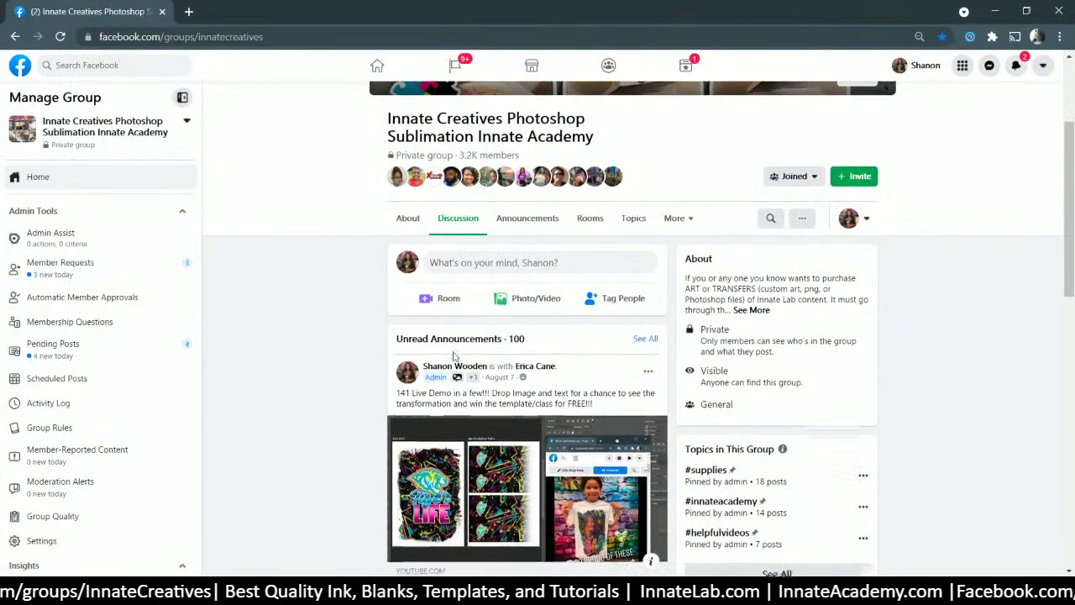
scroll(454, 354, "down", 5)
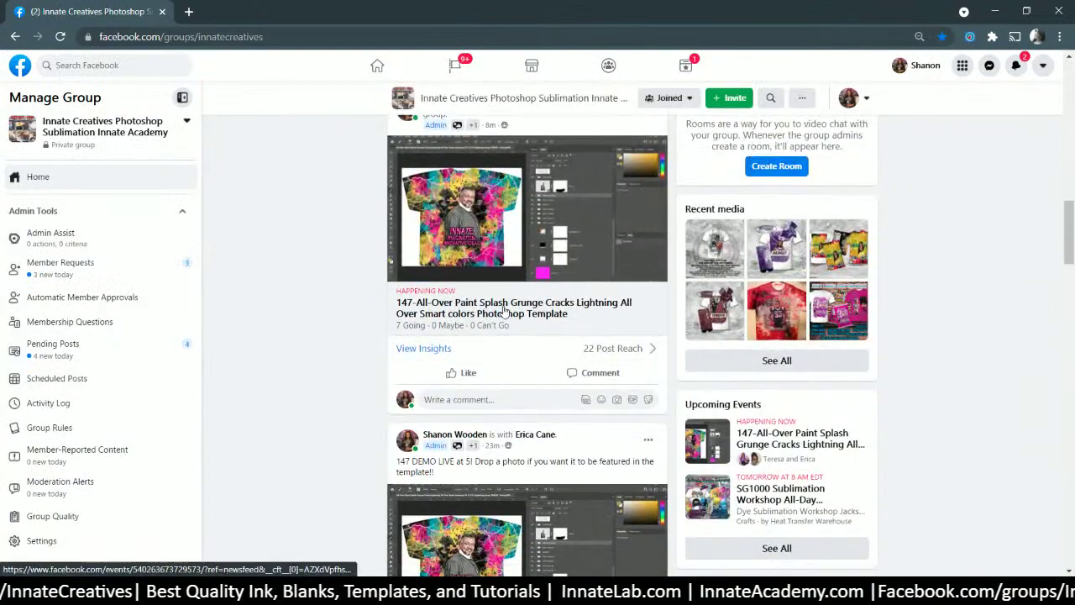
scroll(498, 327, "down", 3)
scroll(498, 327, "down", 6)
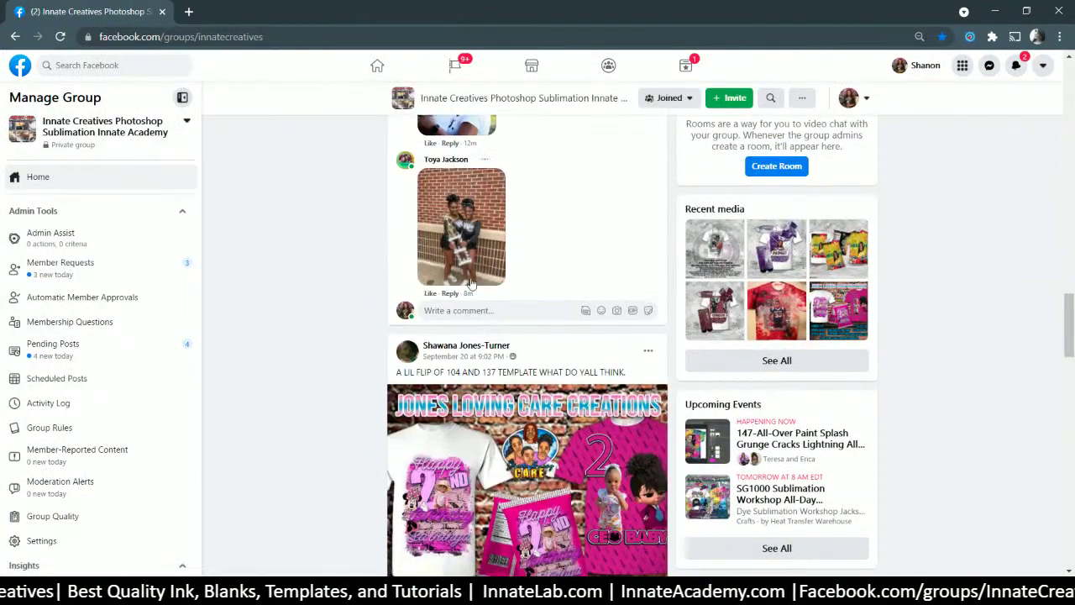
left_click(473, 263)
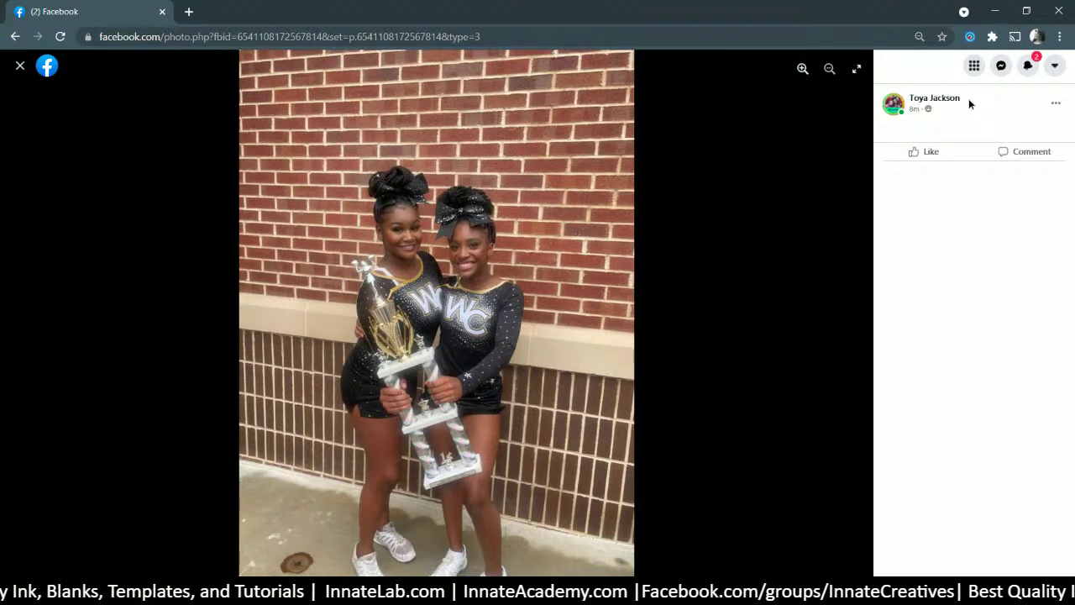
left_click_drag(967, 99, 908, 98)
right_click(919, 101)
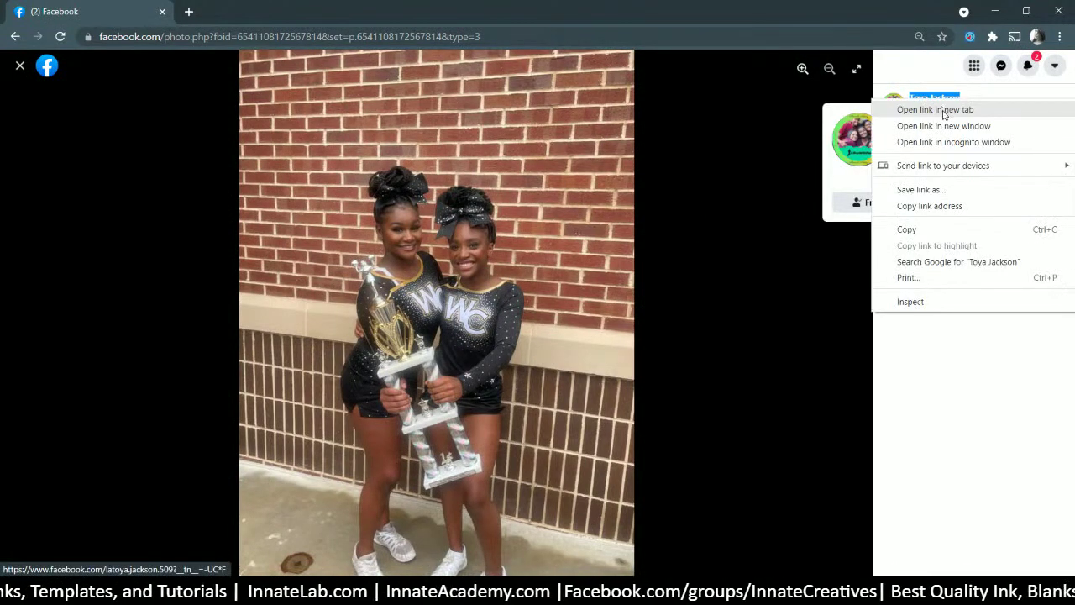
left_click(902, 230)
- Save the trophy photo as a JPEG named after the commenter
right_click(514, 207)
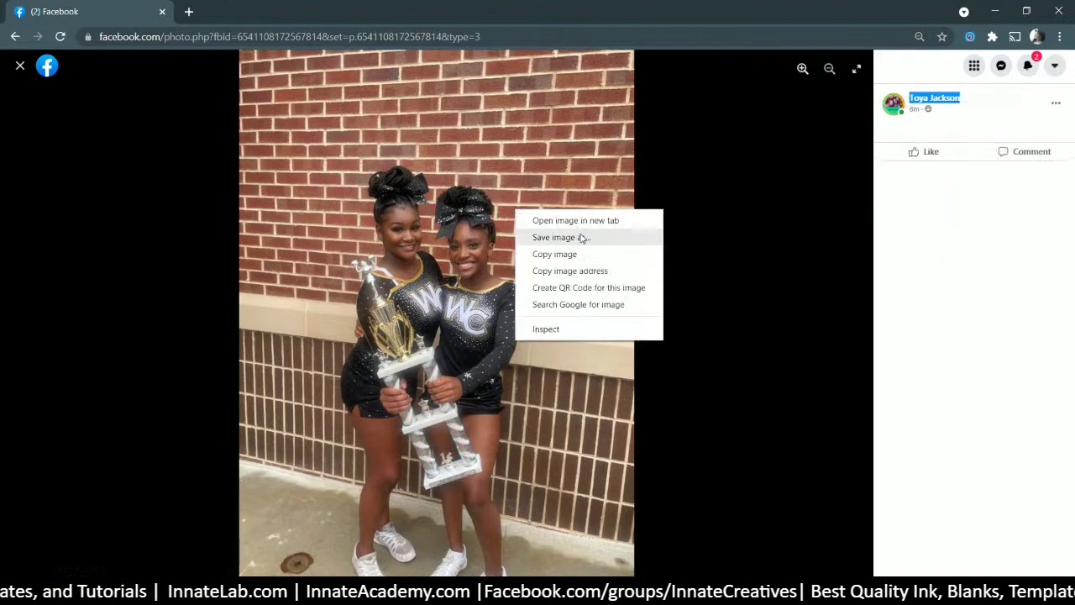
left_click(527, 251)
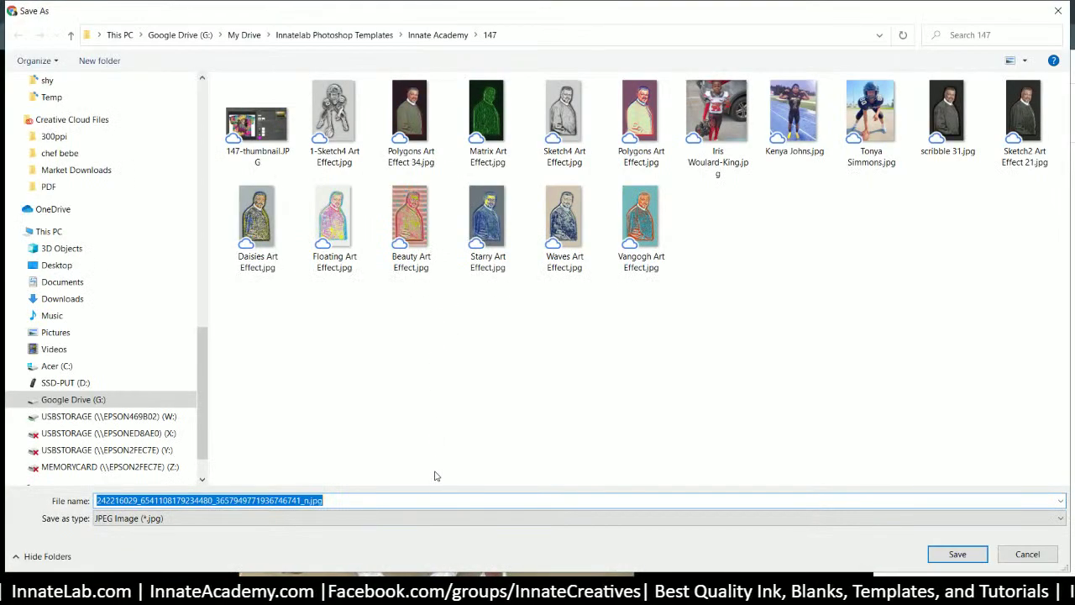
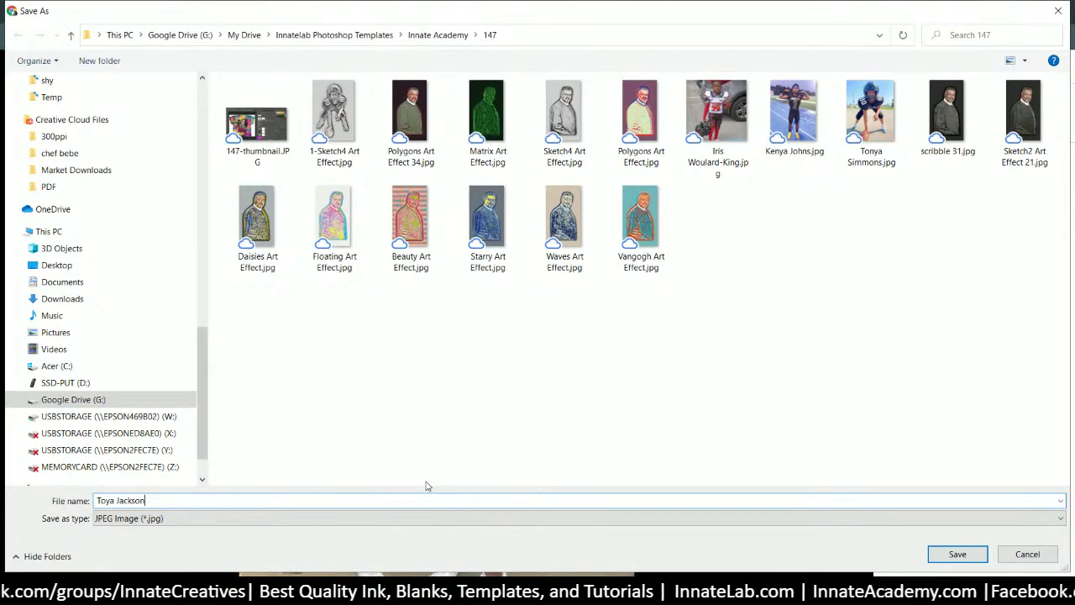
key("Return")
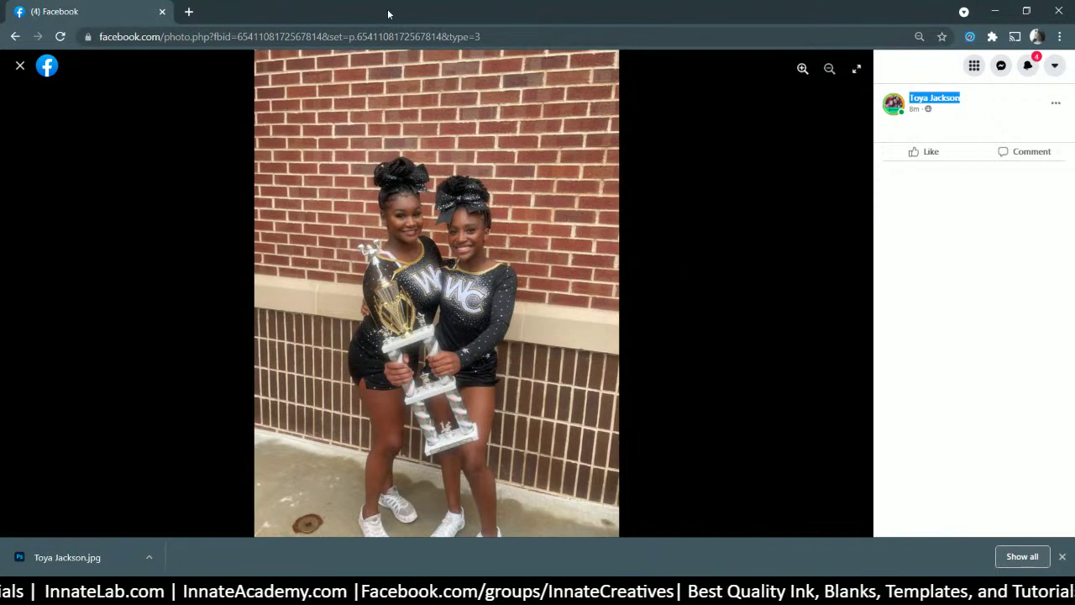
left_click(189, 12)
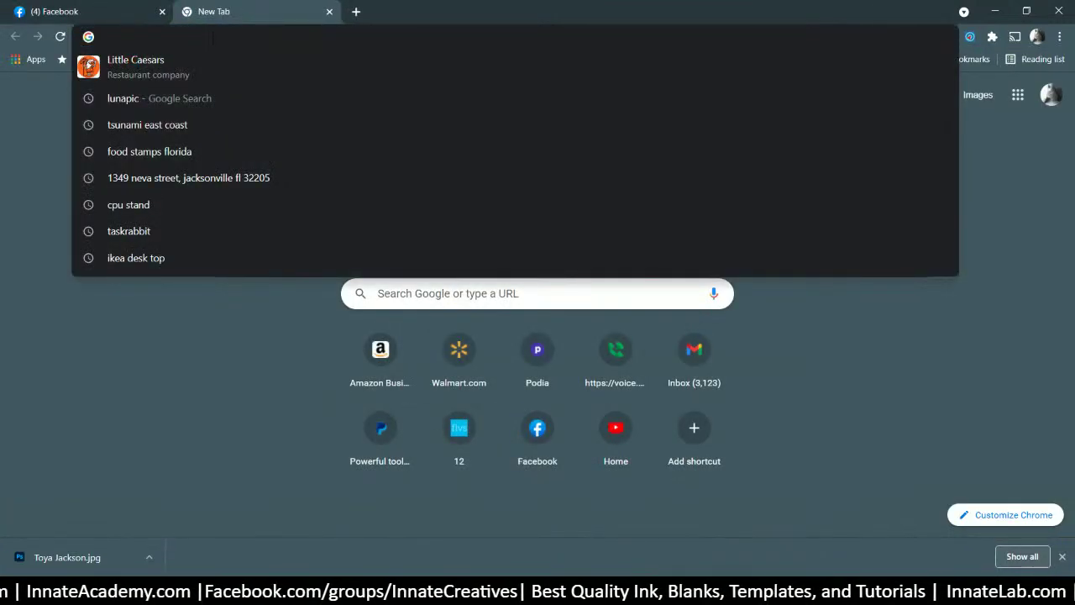
- Go to remove.bg and drop the downloaded two-girl photo onto it
type("roe")
key("BackSpace")
key("BackSpace")
key("BackSpace")
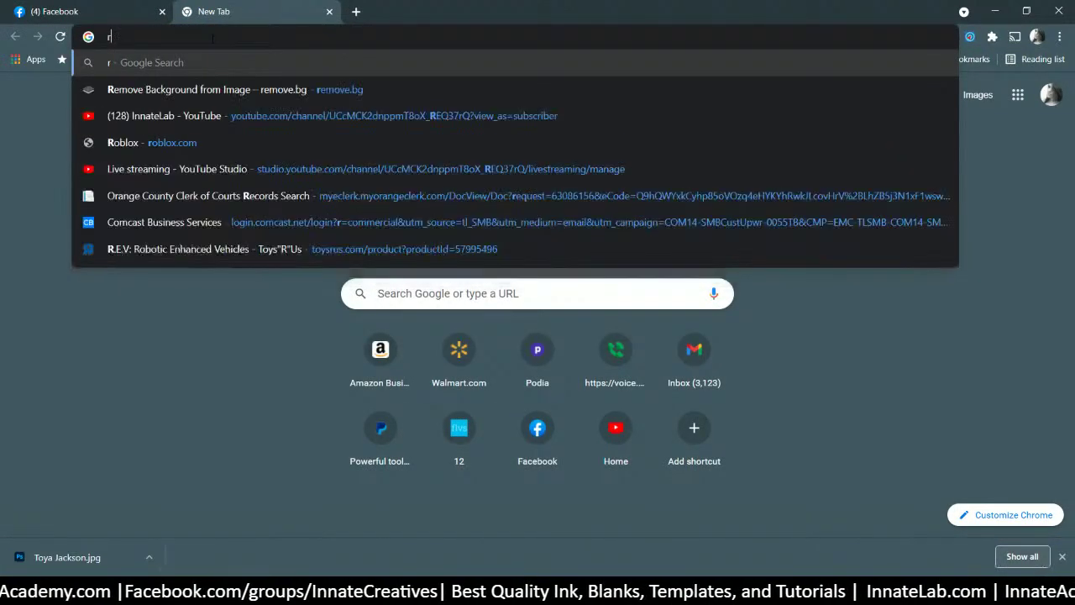
type("remove.bg")
key("Return")
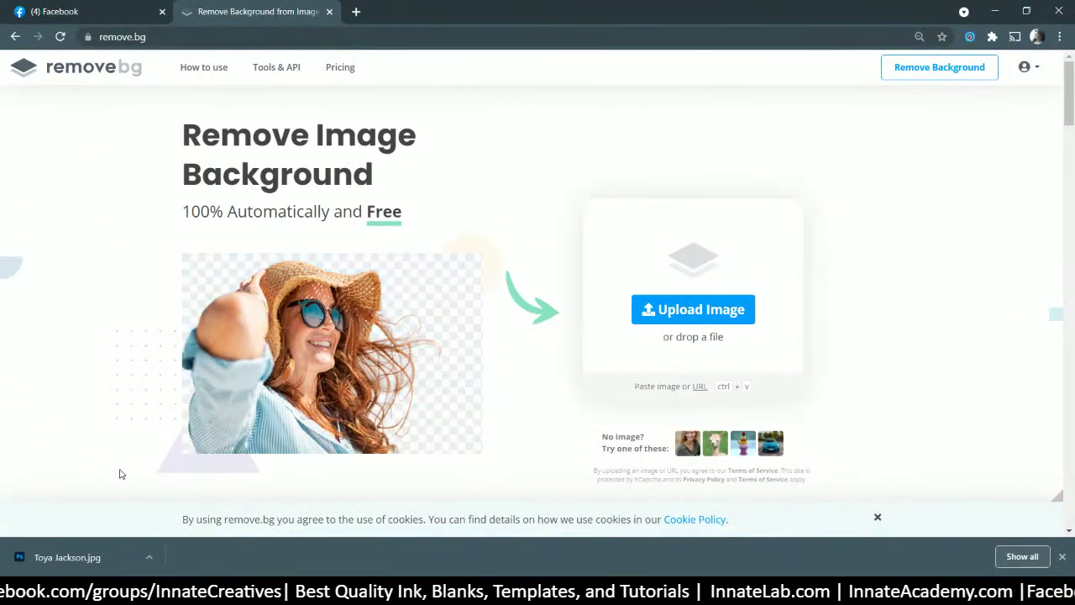
left_click_drag(67, 556, 507, 347)
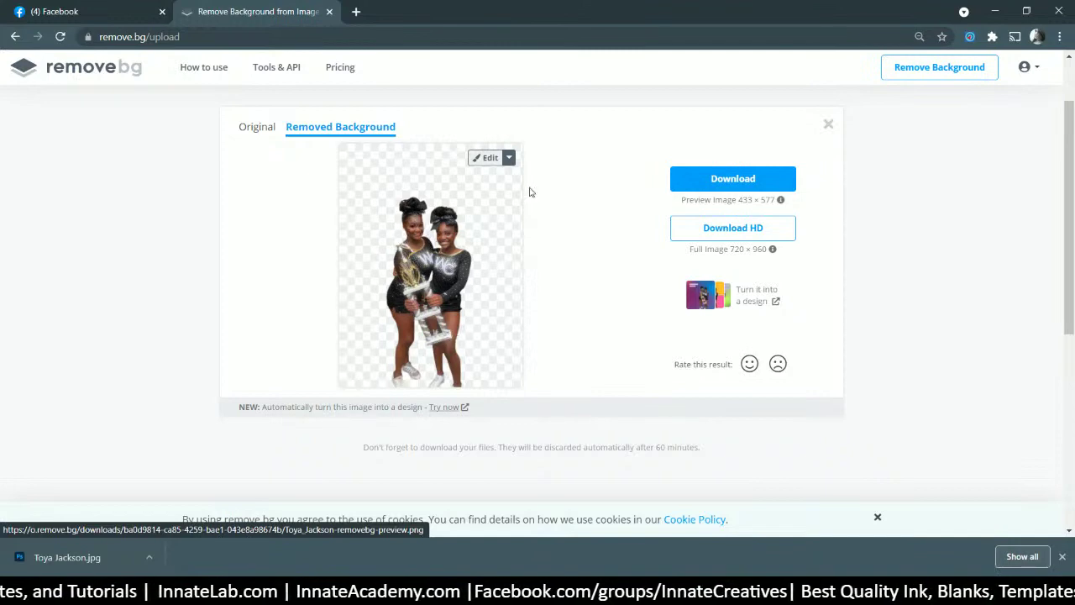
- Download the HD cut-out PNG into the 147 folder, close the Facebook tab, and minimize Chrome
scroll(777, 252, "up", 1)
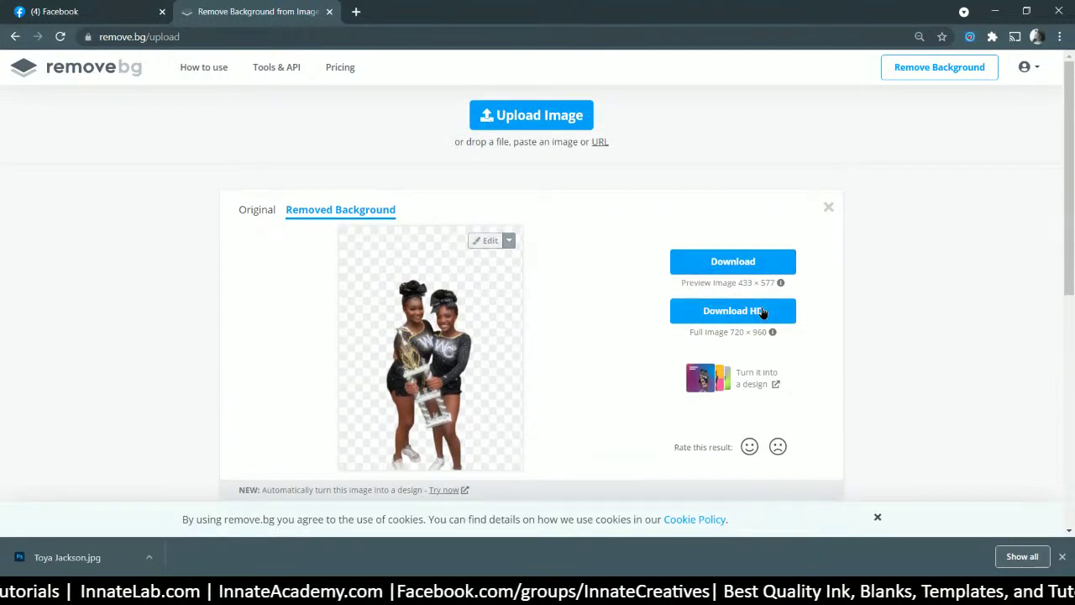
left_click(758, 310)
left_click(619, 397)
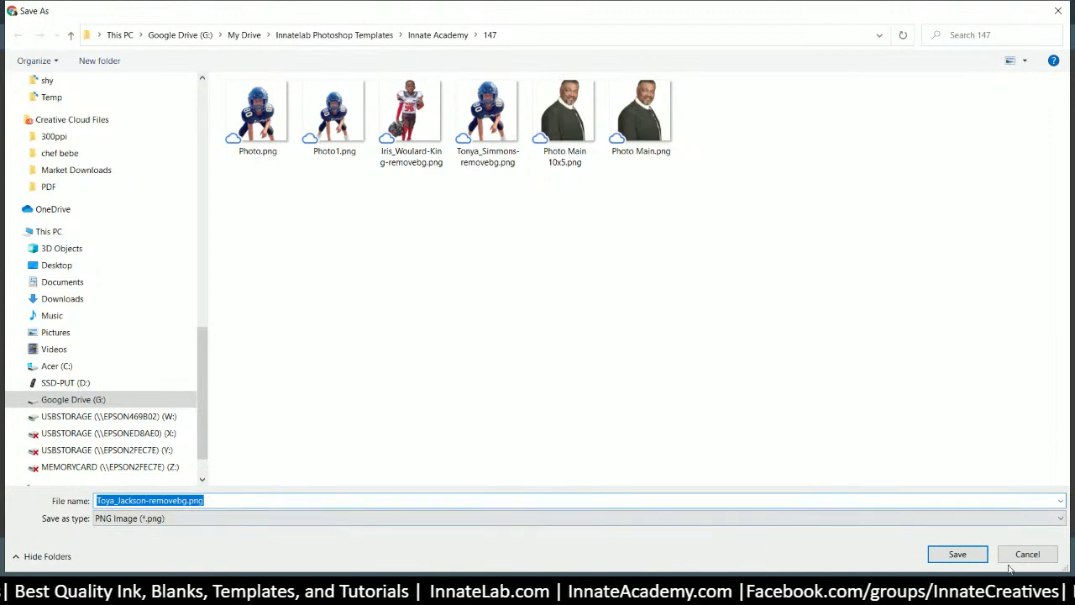
left_click(956, 553)
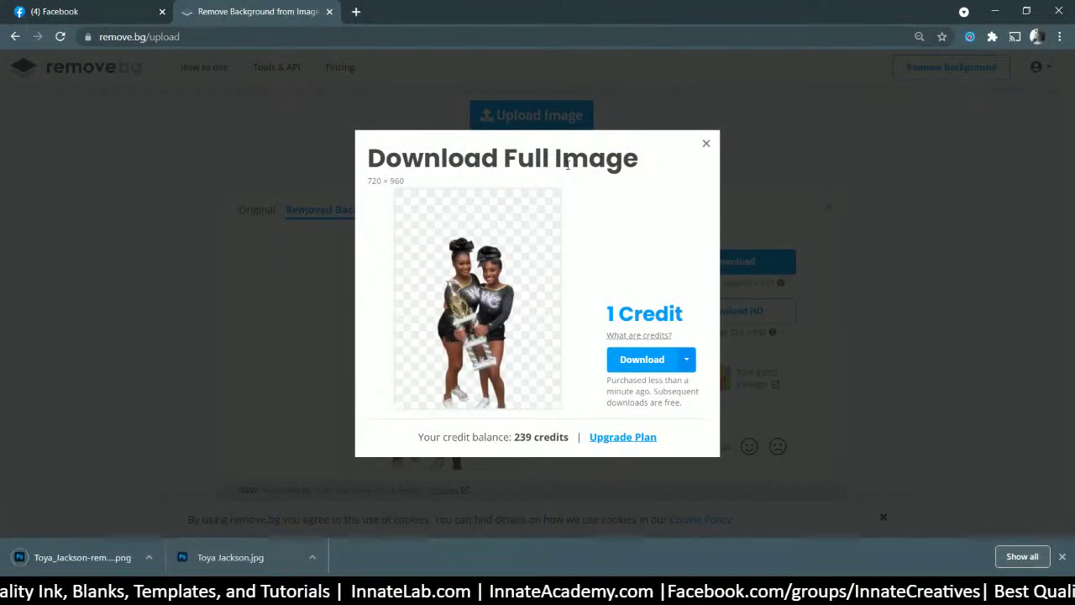
left_click(162, 12)
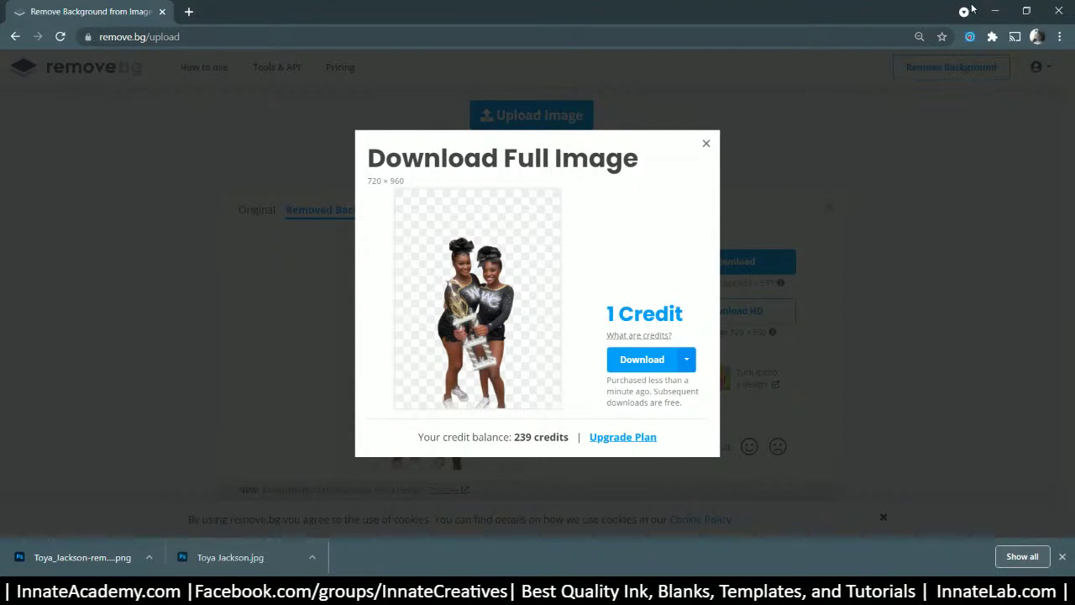
left_click(994, 15)
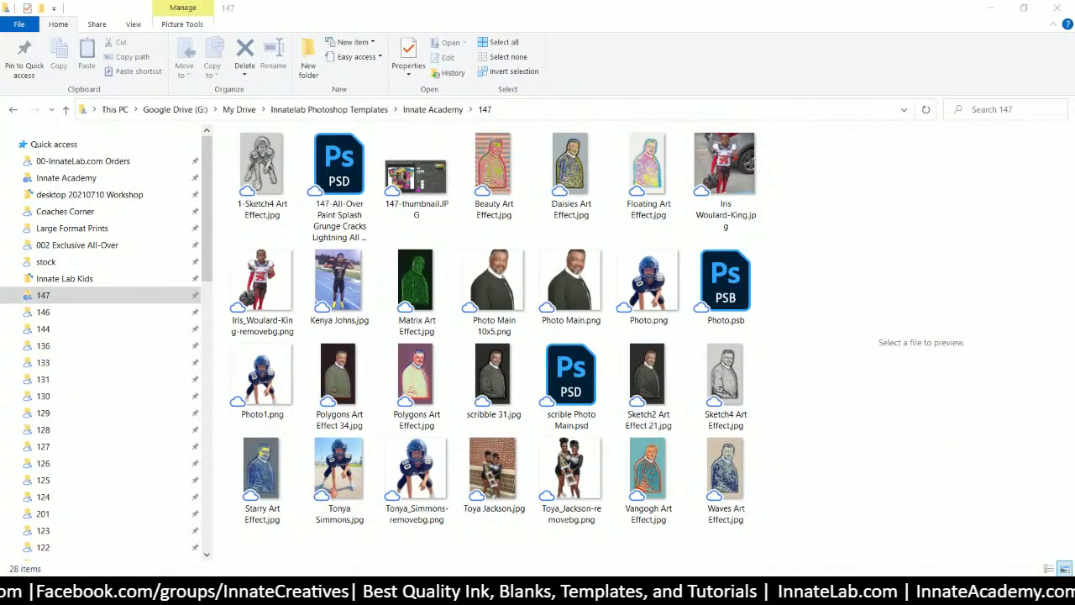
- Return to Photoshop and open the Photo smart object as Photo.psb
mouse_move(500, 592)
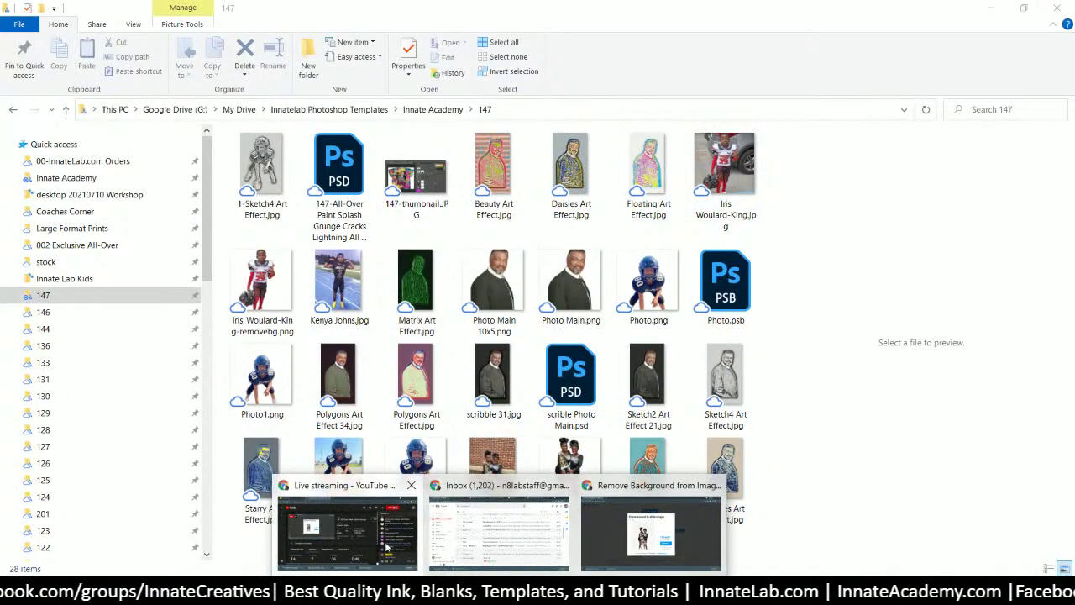
left_click(527, 592)
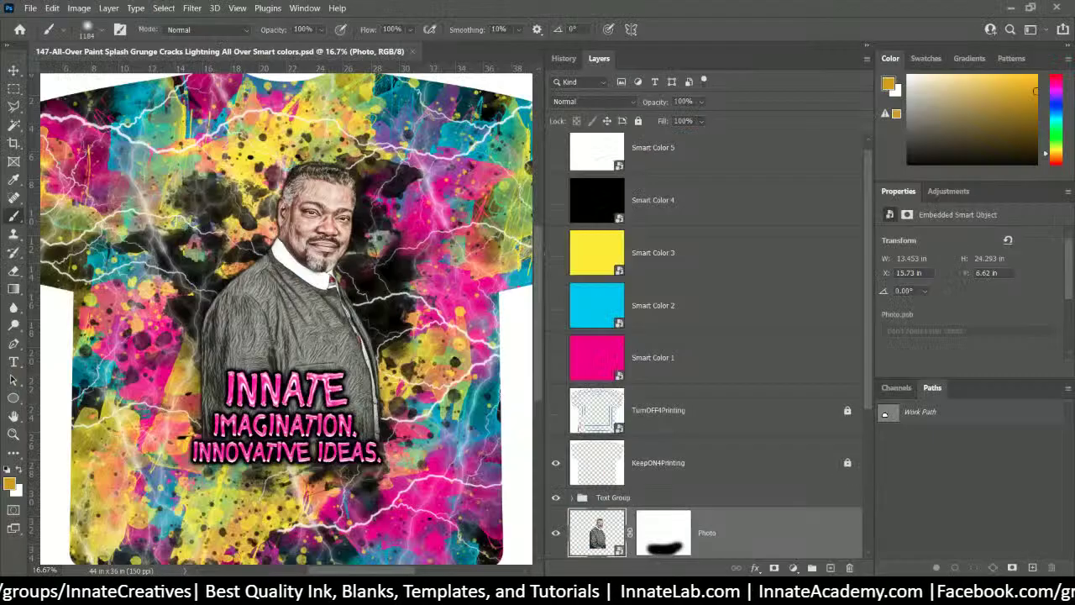
scroll(695, 397, "down", 4)
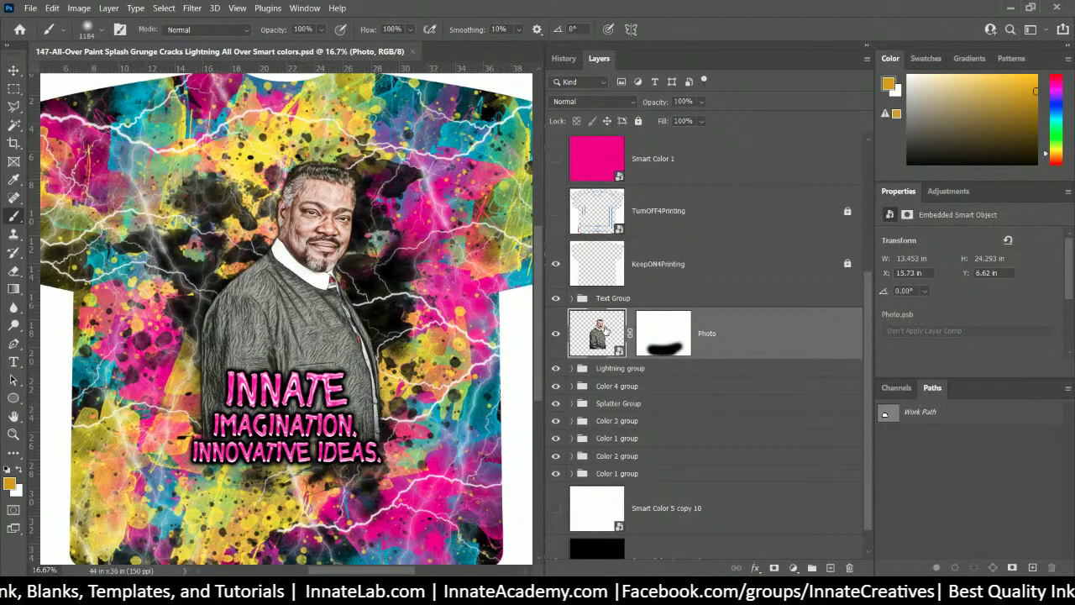
double_click(598, 333)
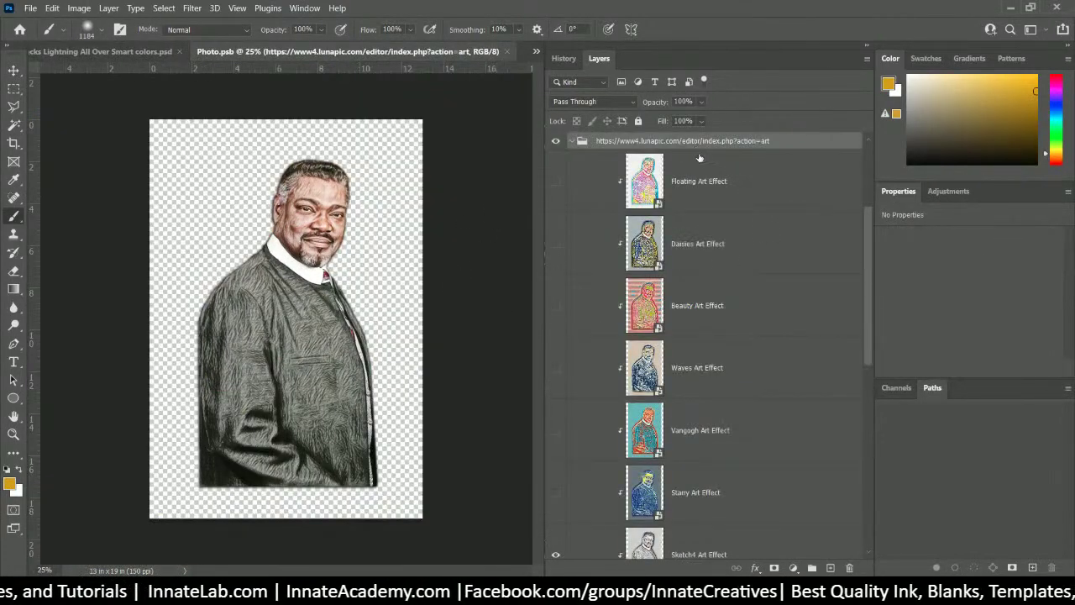
scroll(749, 241, "up", 3)
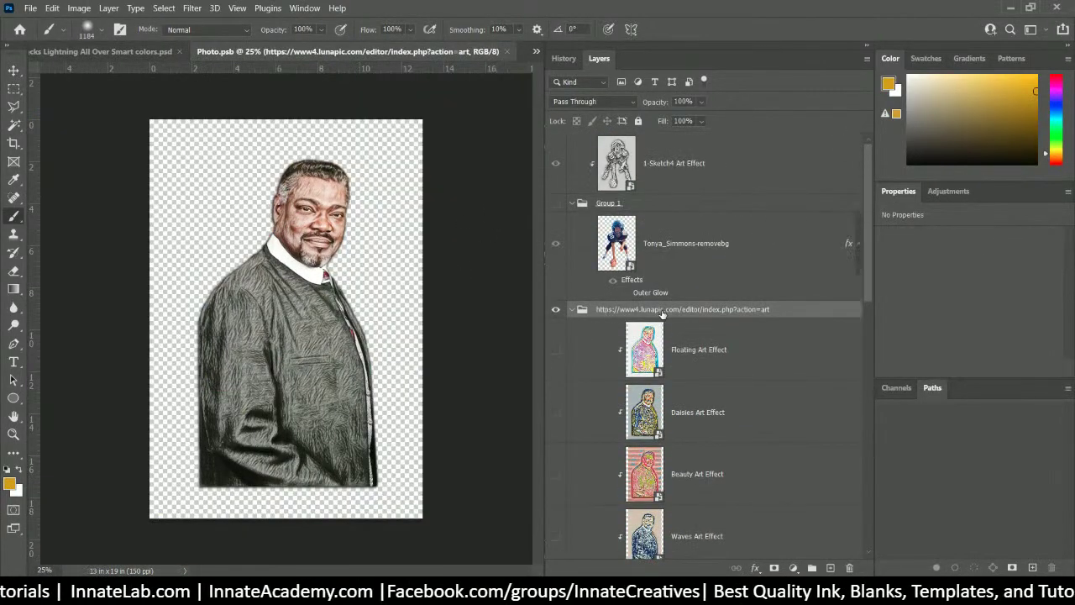
scroll(699, 322, "down", 2)
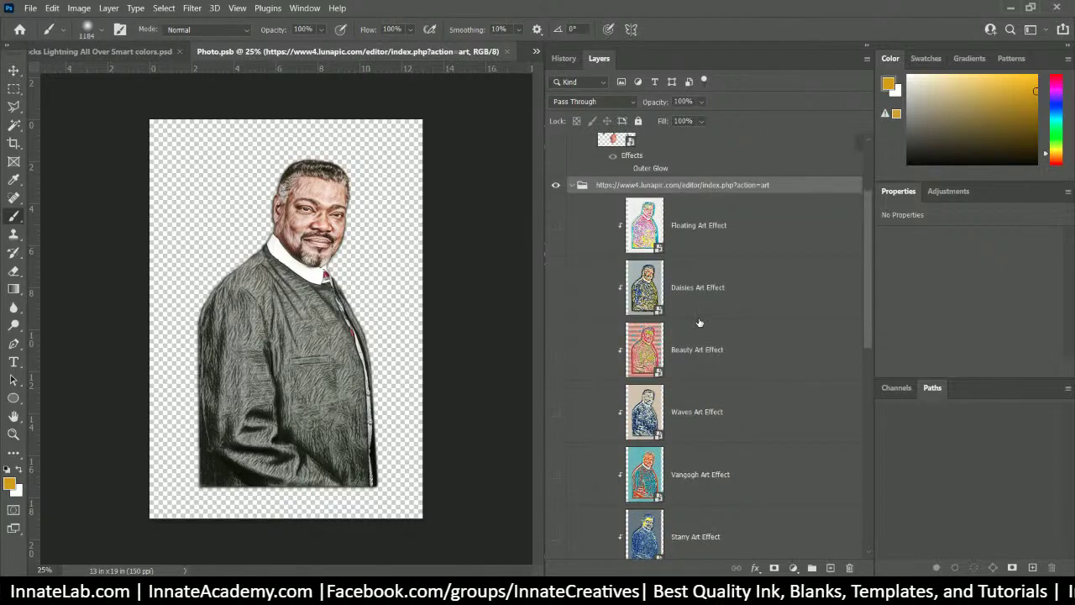
left_click(726, 245)
scroll(562, 285, "down", 7)
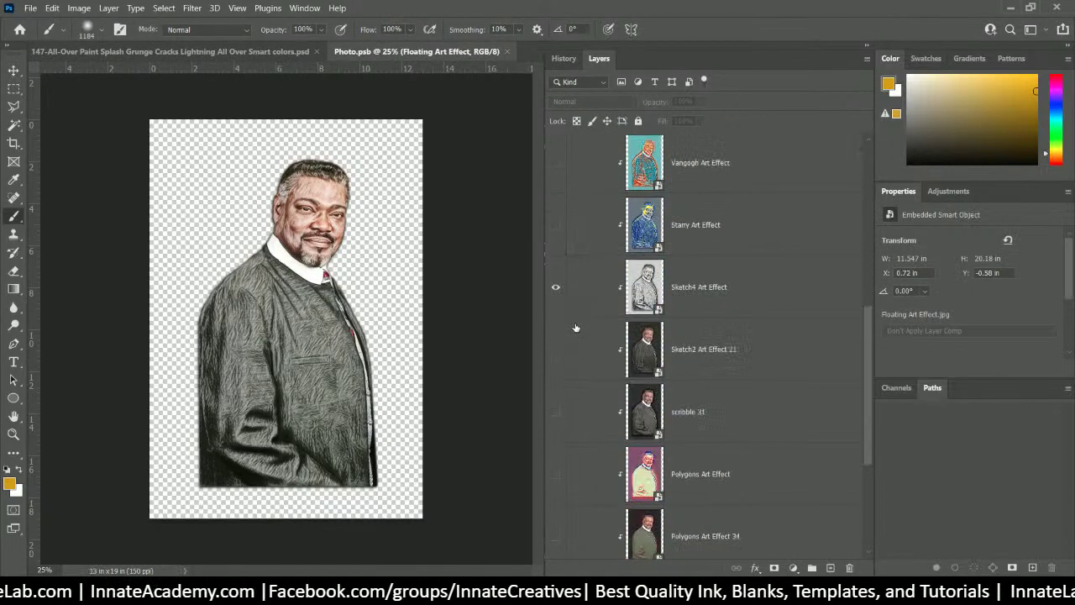
left_click(556, 164)
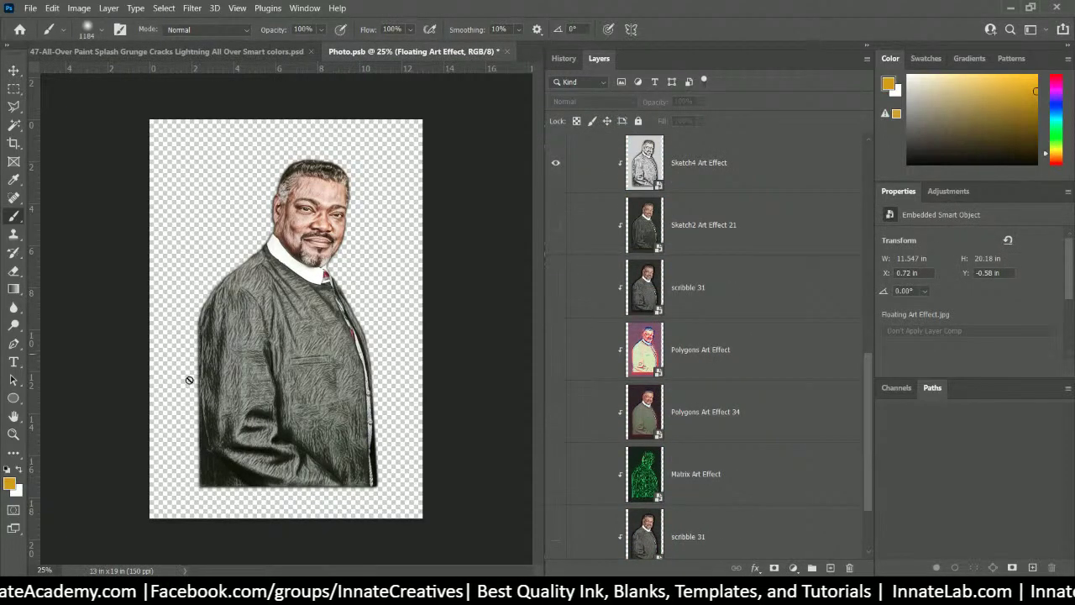
scroll(806, 302, "down", 2)
left_click(739, 377)
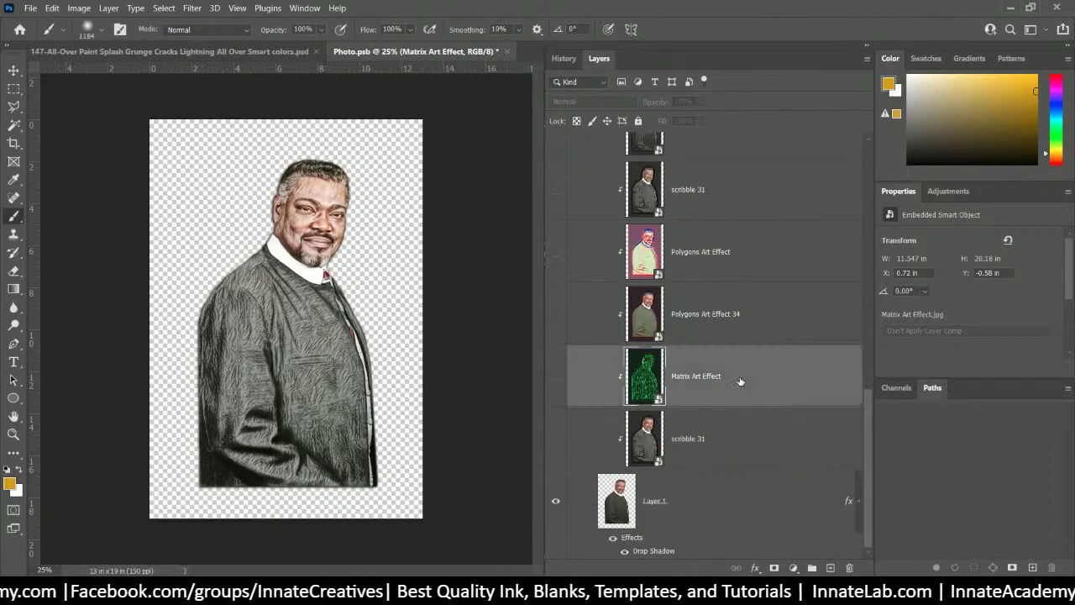
scroll(670, 339, "up", 5)
left_click(555, 439)
scroll(558, 449, "down", 5)
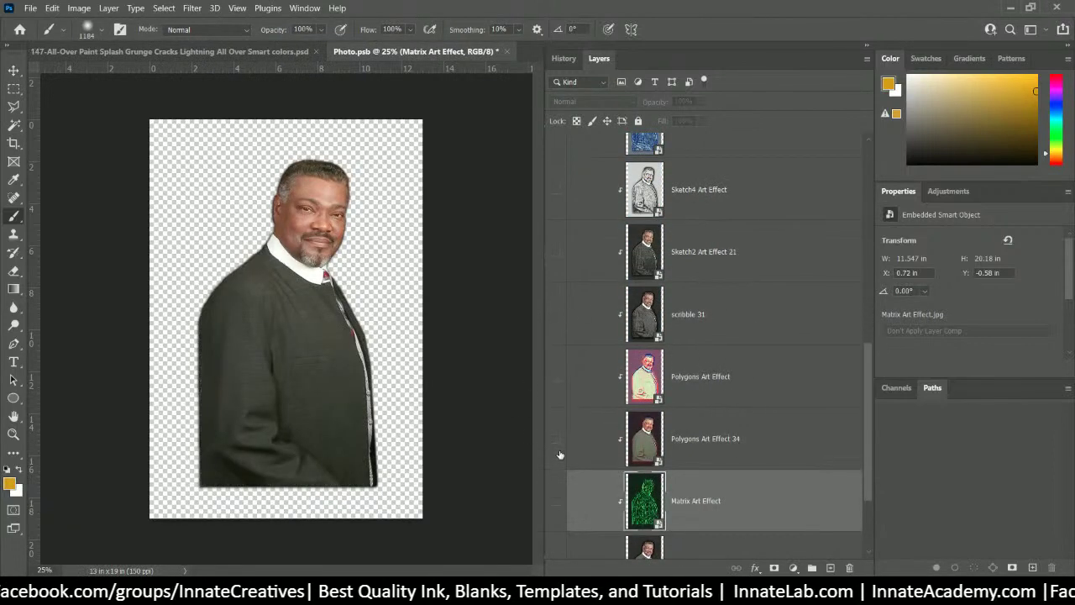
left_click(556, 502)
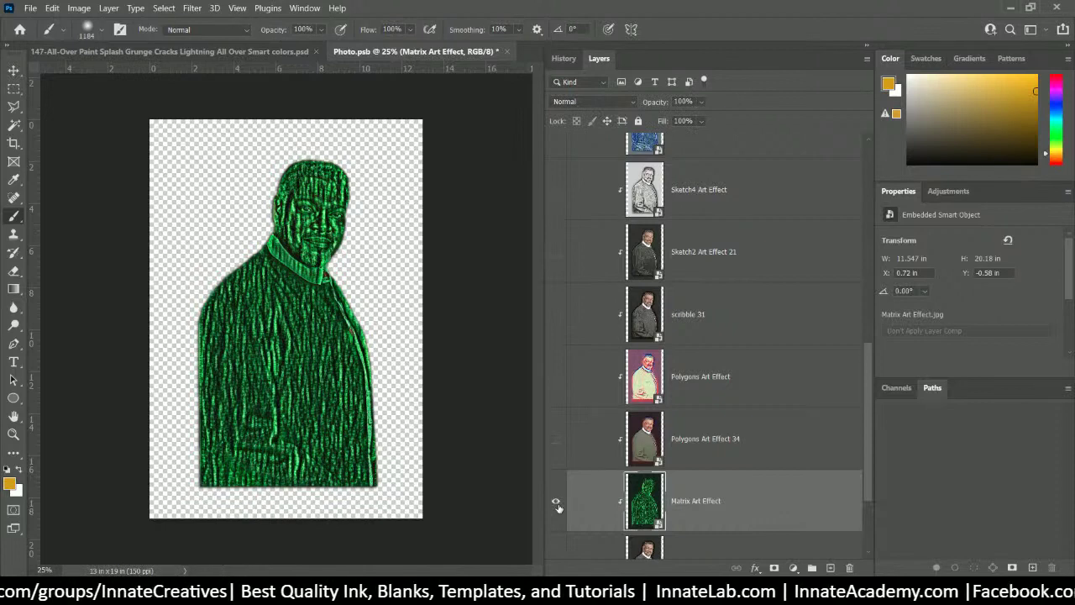
scroll(732, 384, "down", 2)
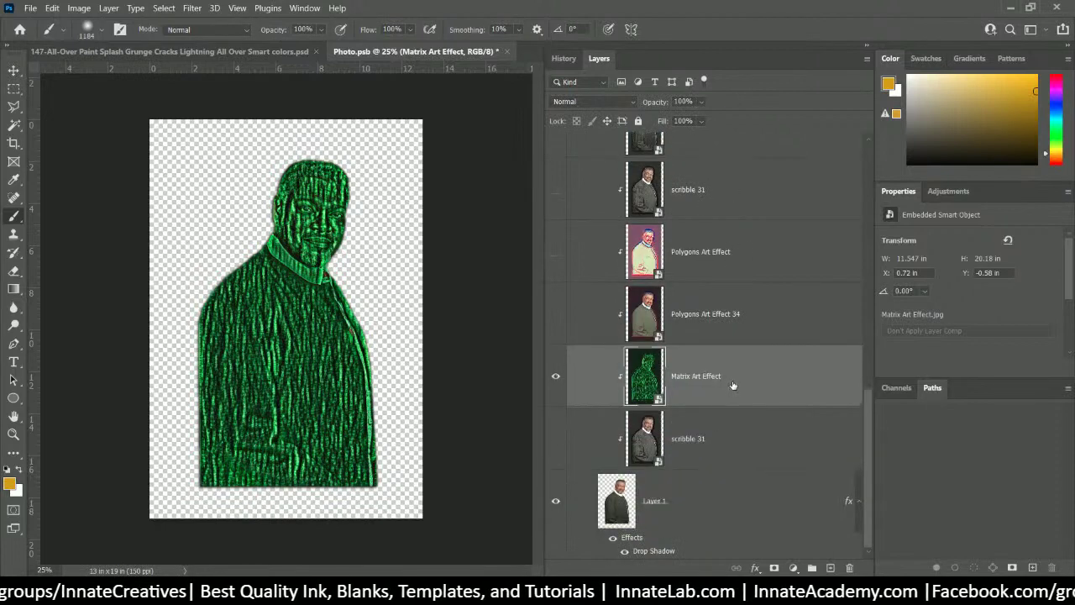
left_click(555, 377)
left_click(555, 314)
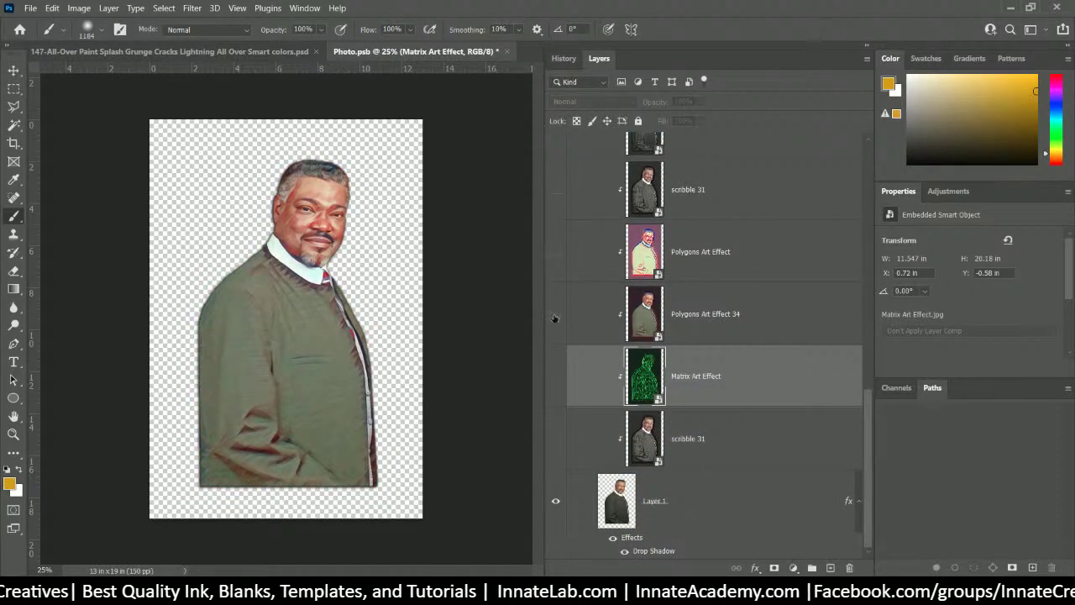
left_click(554, 315)
left_click(553, 251)
left_click(554, 251)
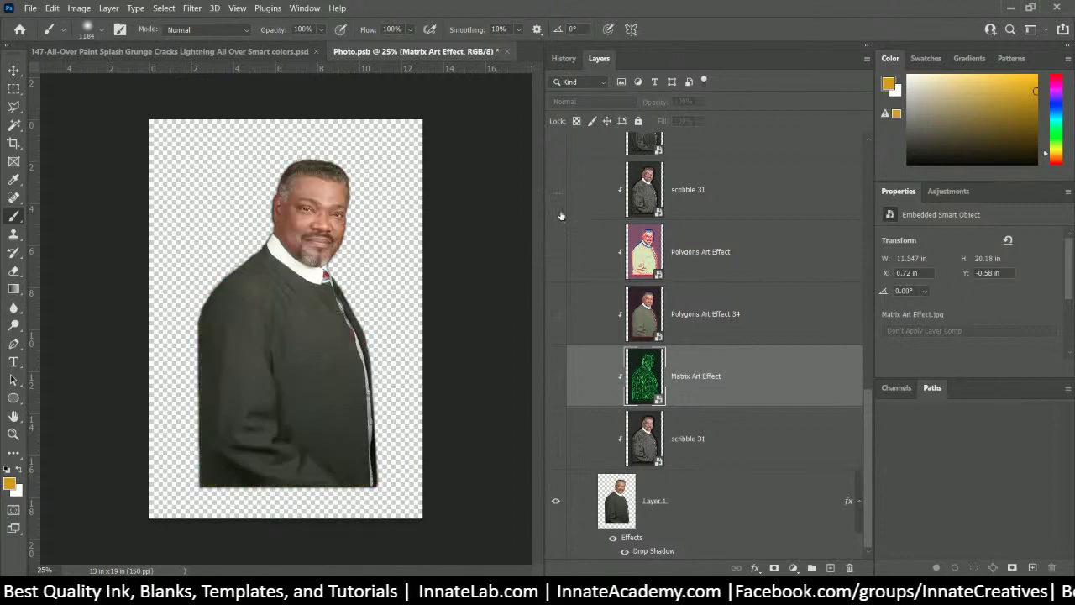
left_click(555, 193)
scroll(567, 281, "up", 2)
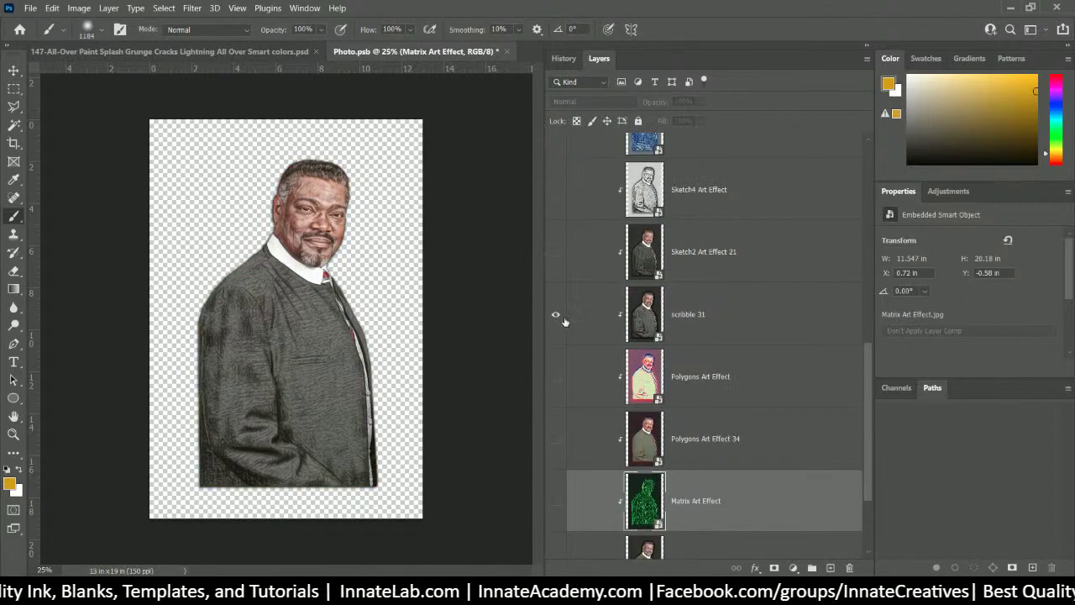
left_click(555, 315)
left_click(555, 376)
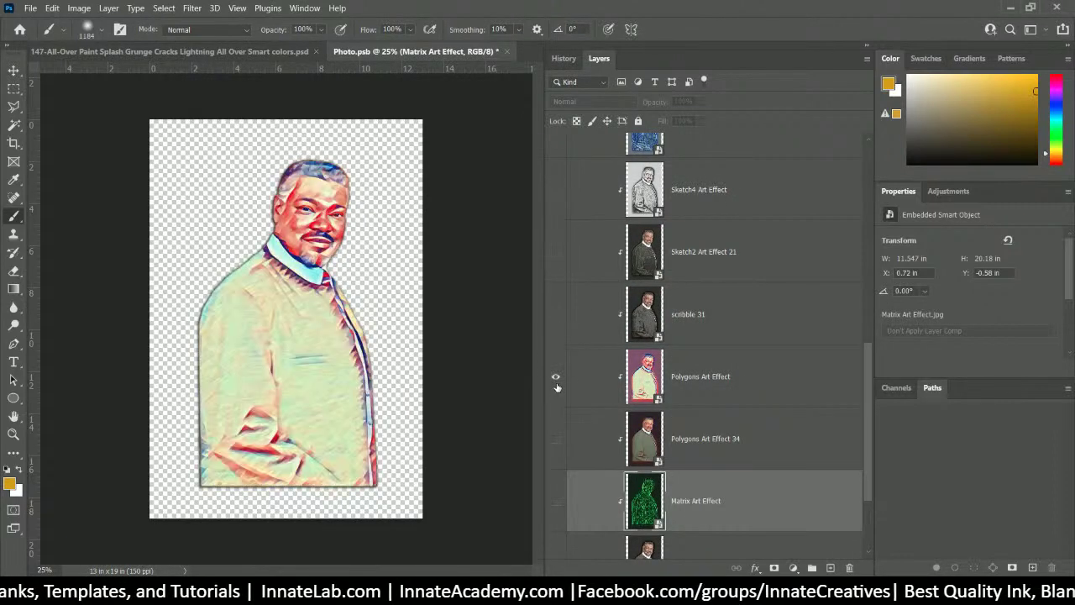
scroll(554, 380, "up", 1)
left_click(555, 251)
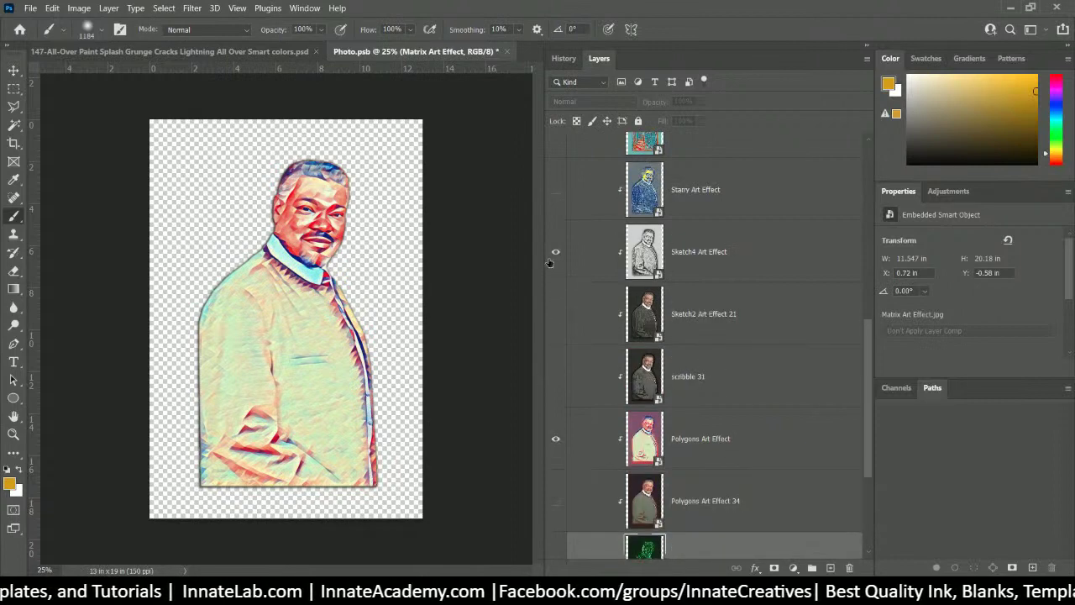
scroll(560, 256, "up", 3)
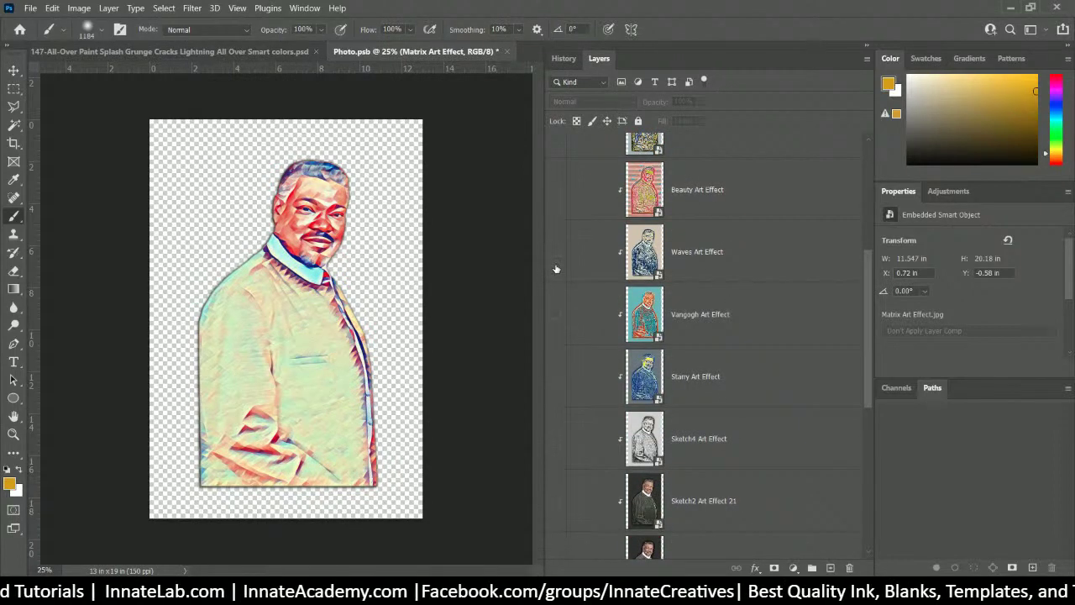
left_click(555, 252)
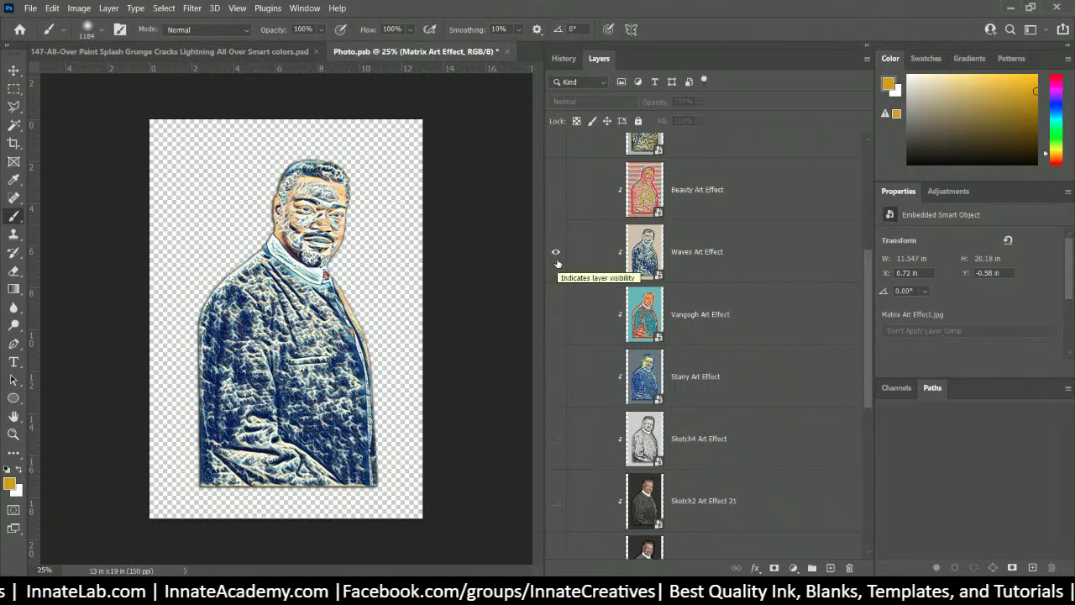
scroll(557, 264, "up", 2)
left_click(555, 378)
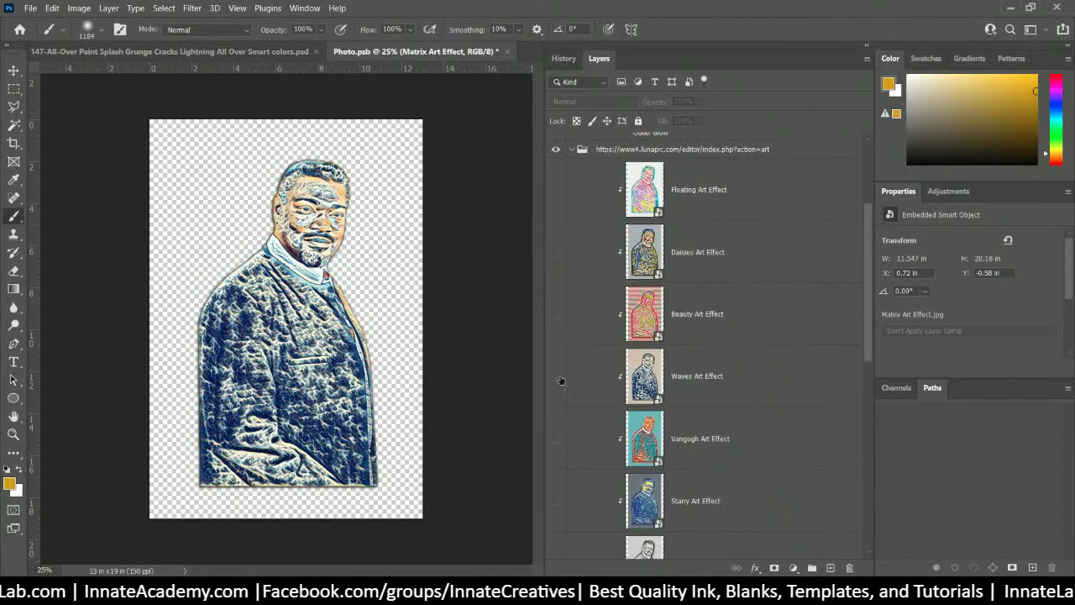
left_click(555, 252)
left_click(555, 253)
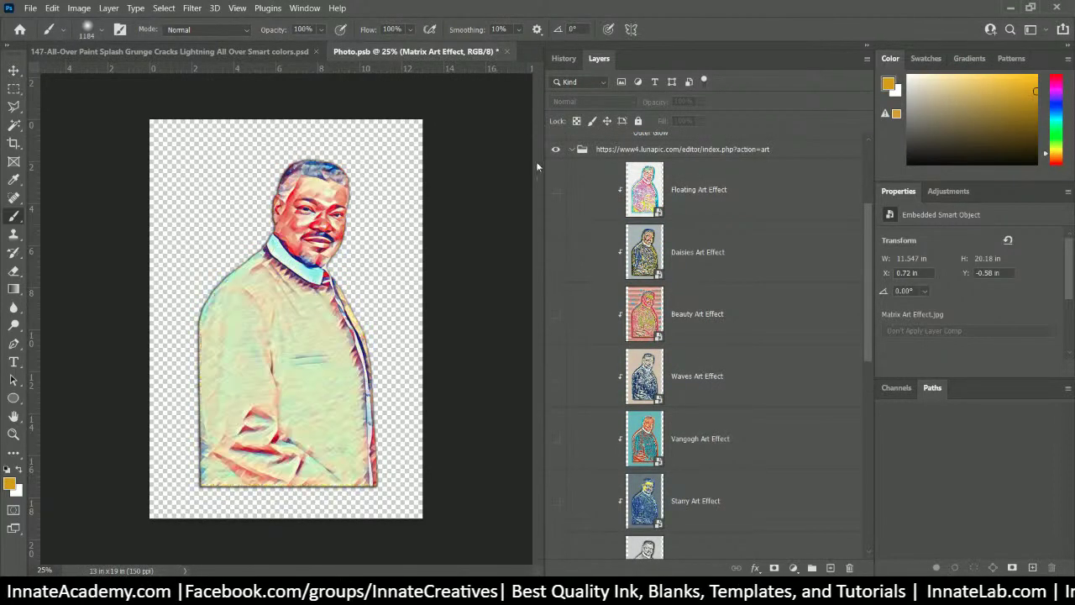
left_click(555, 319)
scroll(557, 320, "down", 2)
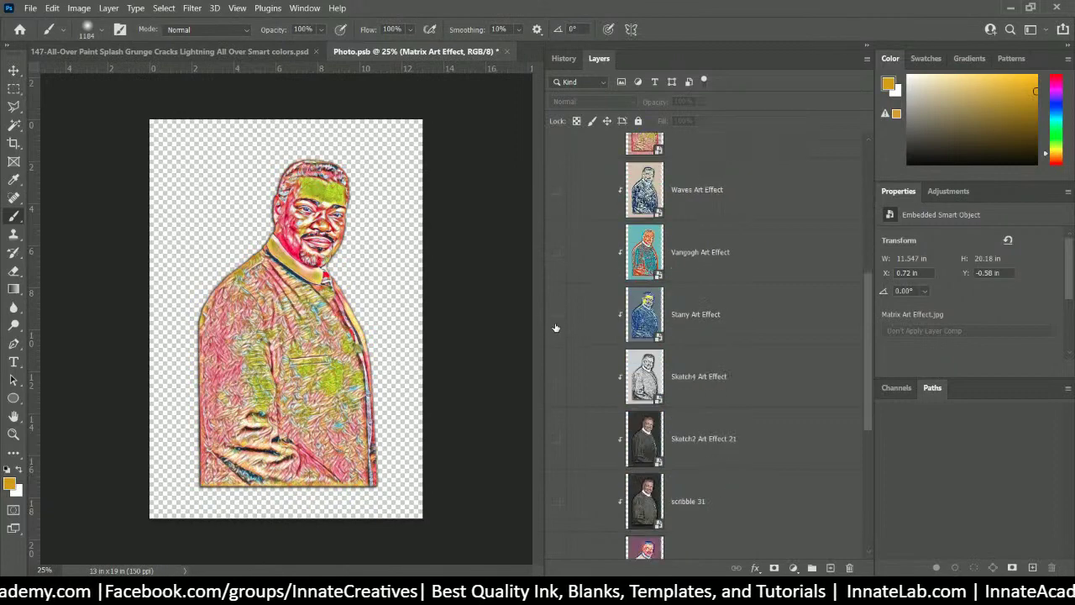
left_click(556, 192)
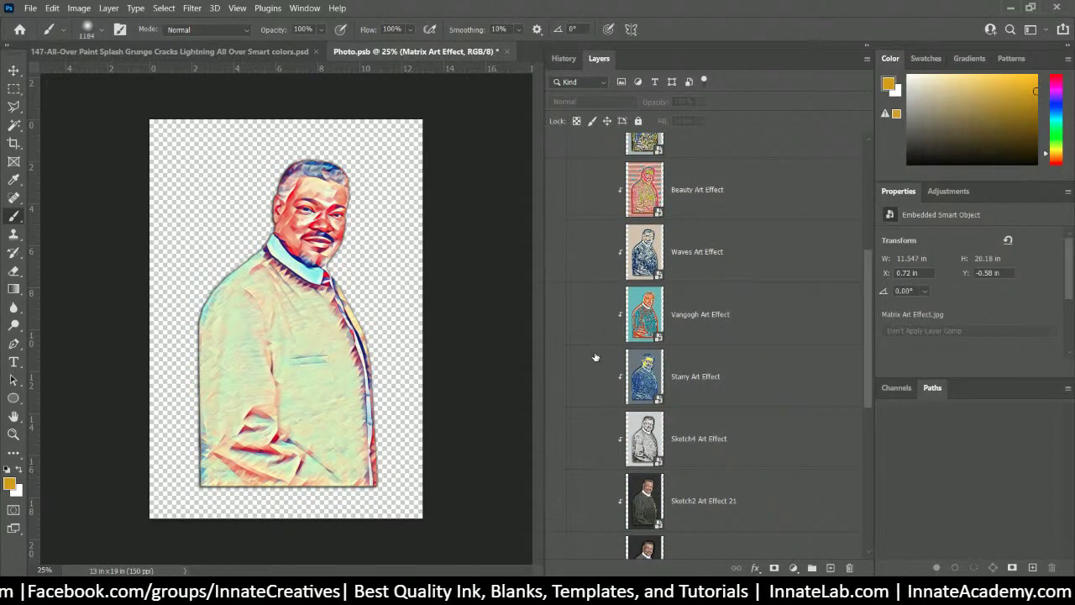
scroll(593, 369, "down", 3)
left_click(554, 438)
scroll(554, 437, "down", 3)
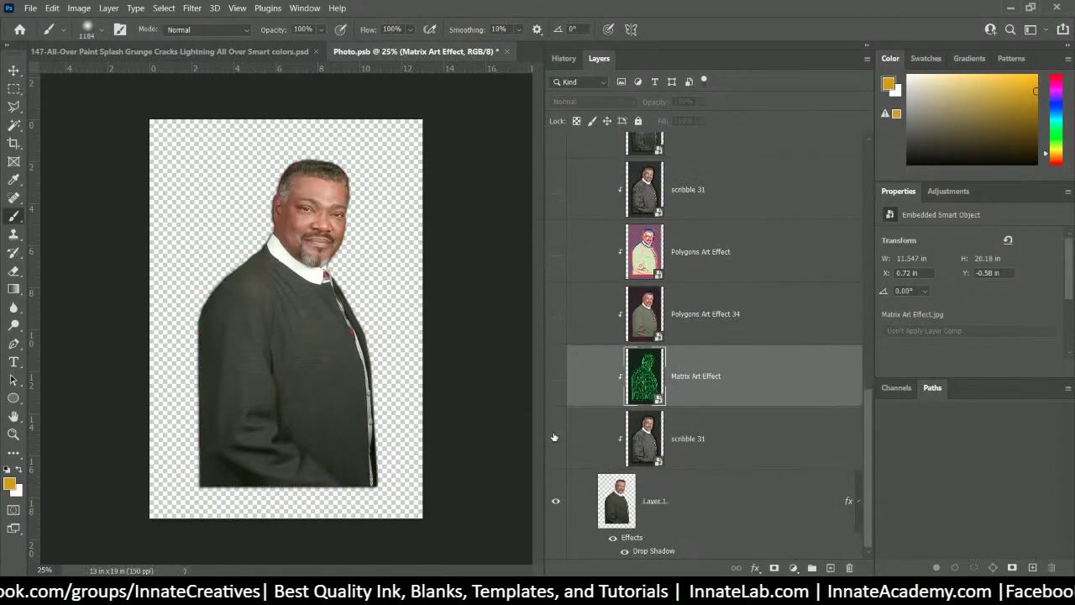
left_click(554, 440)
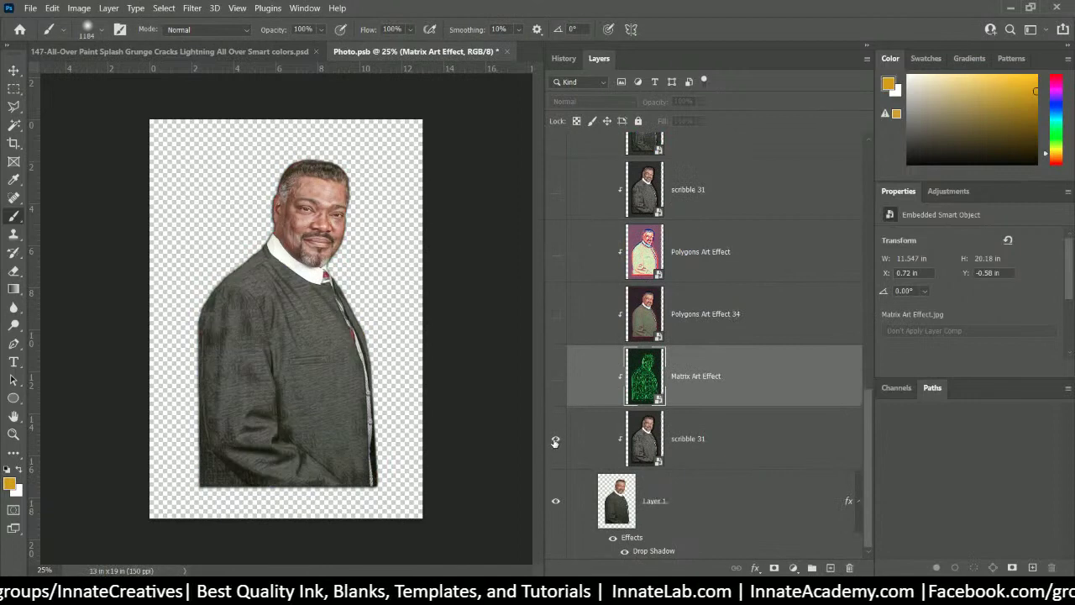
left_click(696, 450)
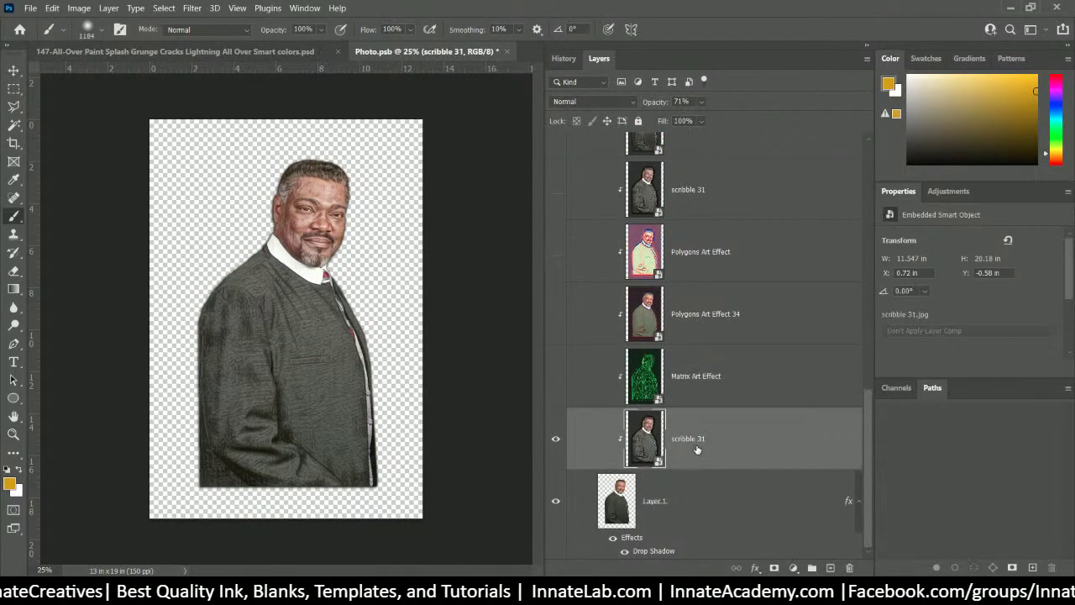
scroll(692, 450, "up", 4)
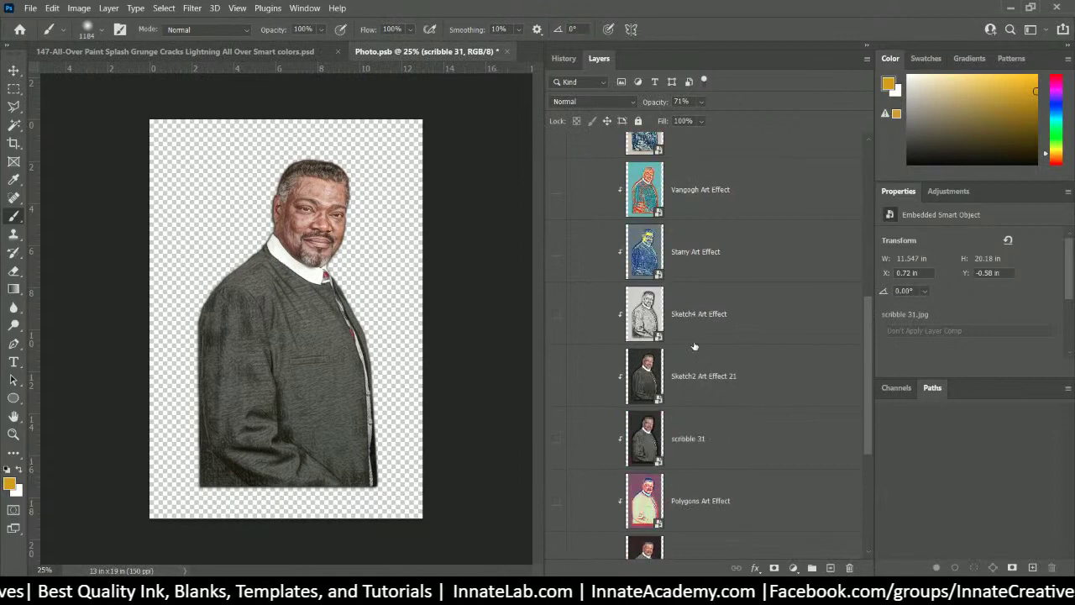
scroll(685, 237, "down", 3)
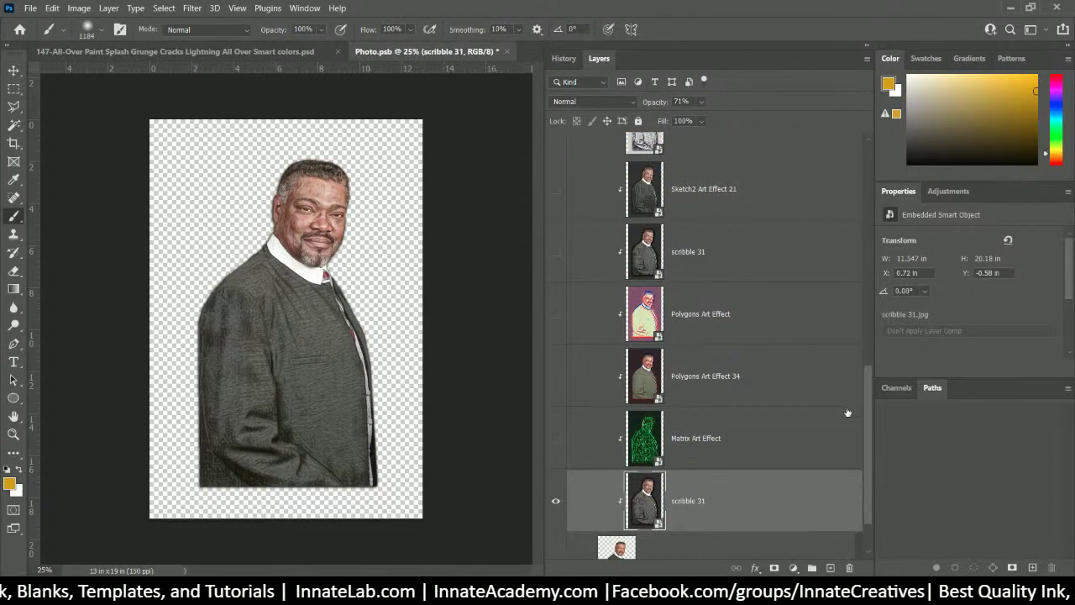
left_click(555, 500)
scroll(622, 446, "up", 8)
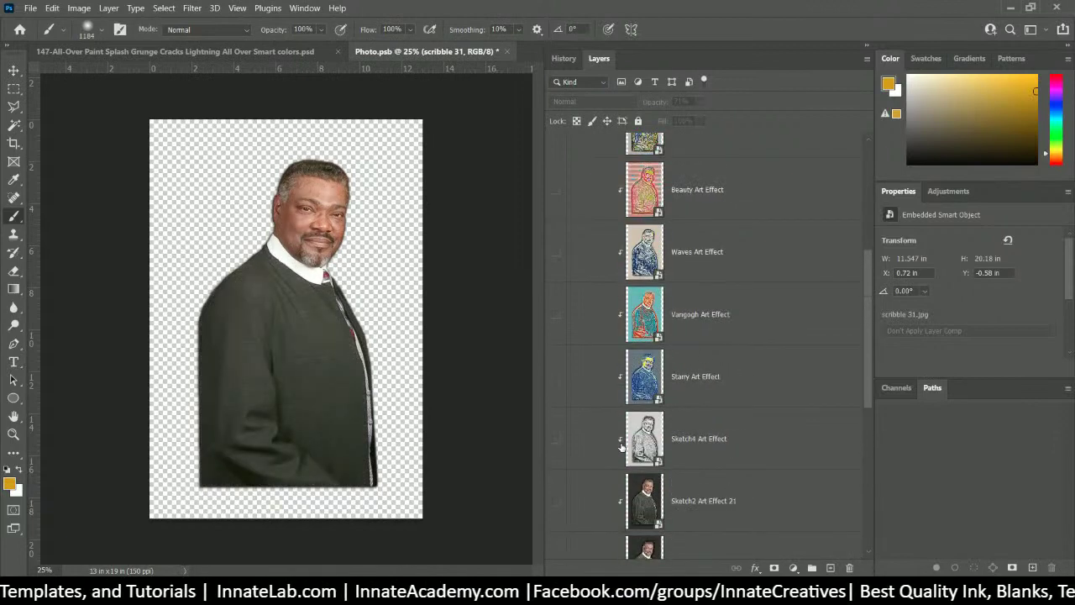
scroll(621, 447, "up", 2)
scroll(621, 447, "down", 4)
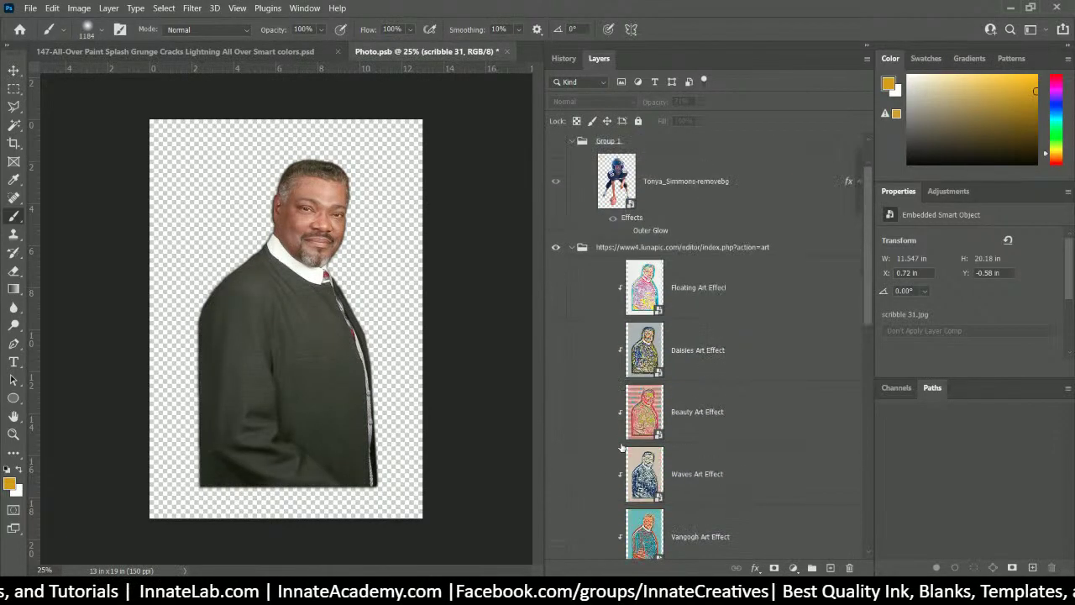
scroll(674, 429, "down", 6)
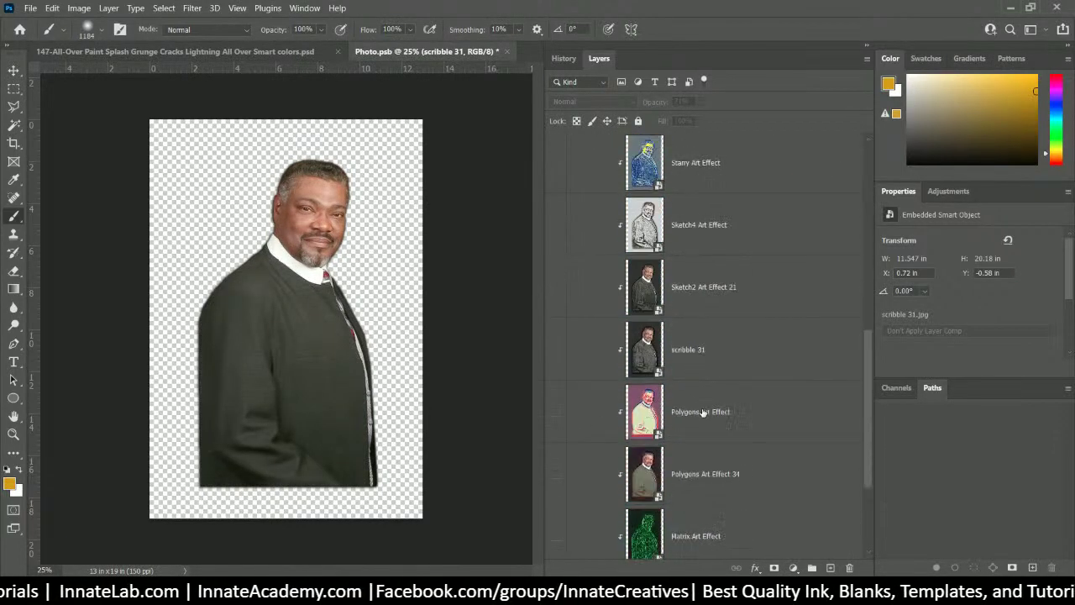
scroll(704, 424, "down", 3)
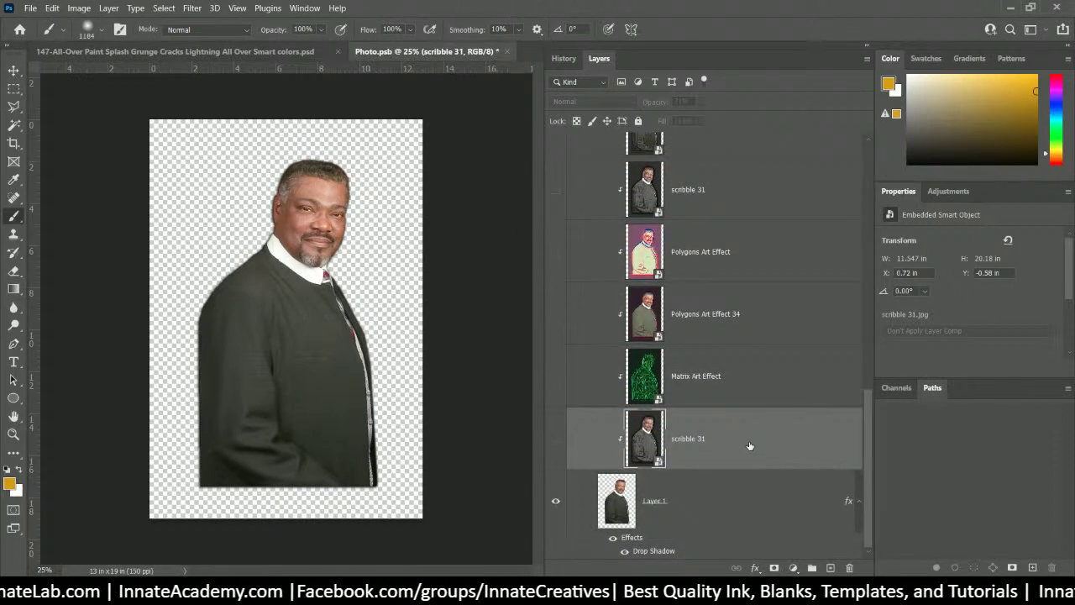
scroll(697, 328, "up", 3)
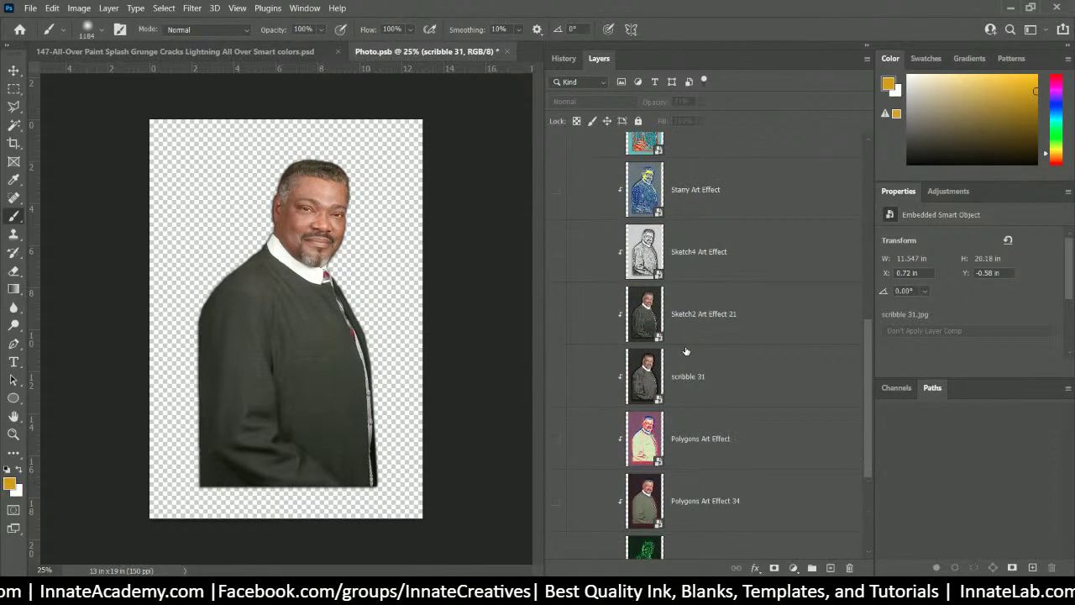
scroll(685, 351, "down", 2)
scroll(685, 344, "up", 3)
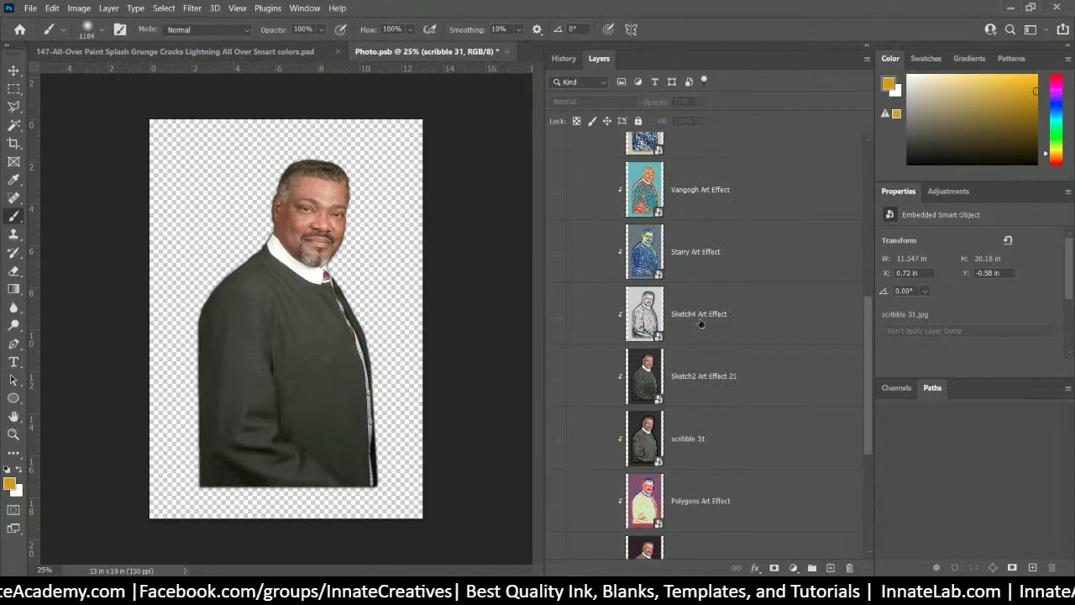
- Select Sketch4 Art Effect and toggle its visibility to compare the sketch look with the photo
left_click(699, 323)
left_click(555, 315)
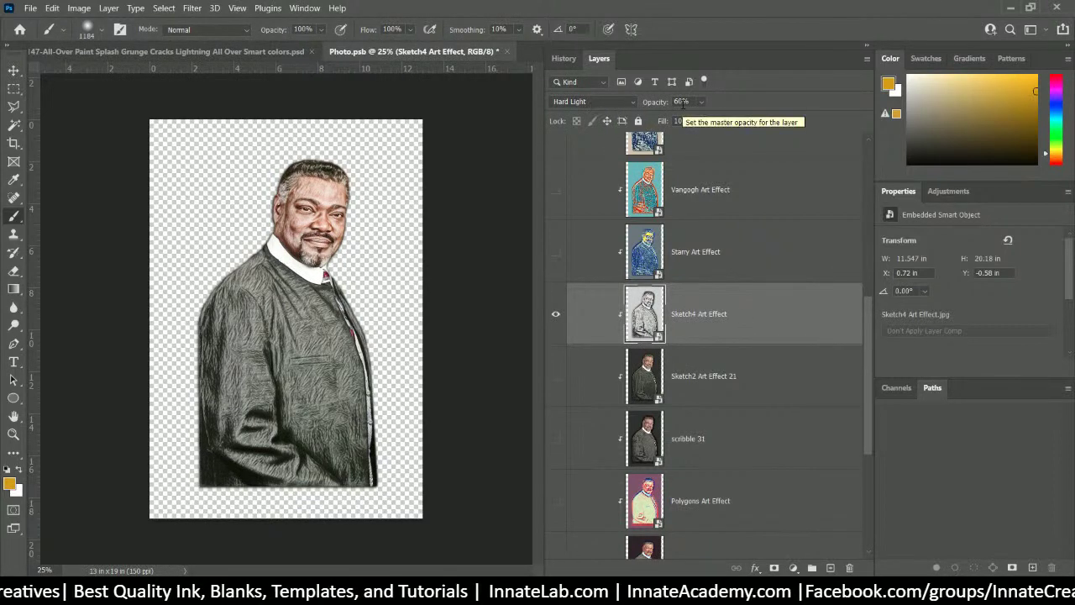
left_click(555, 314)
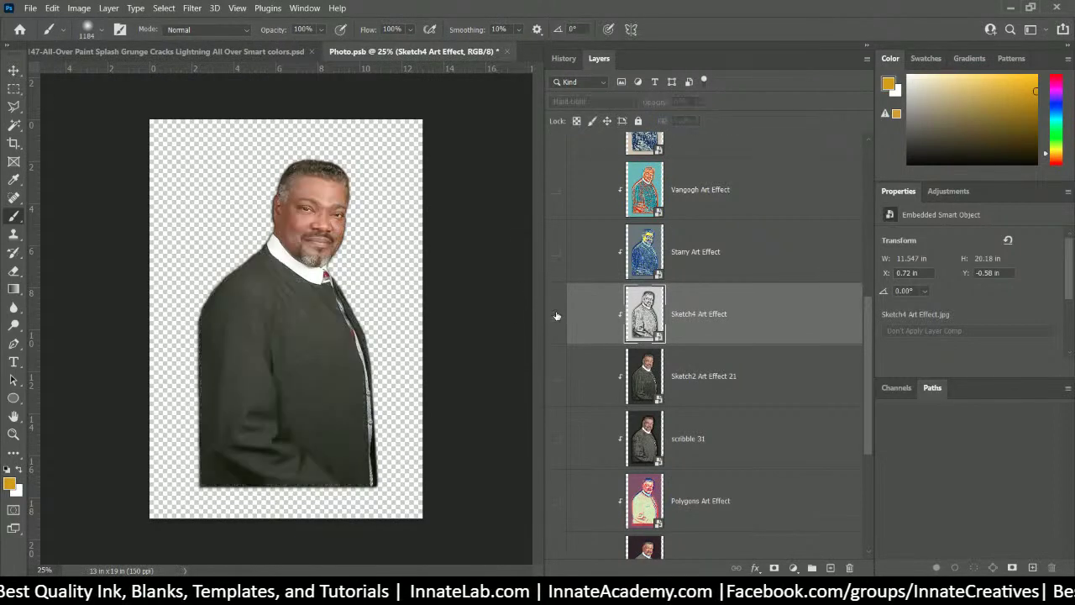
left_click(555, 314)
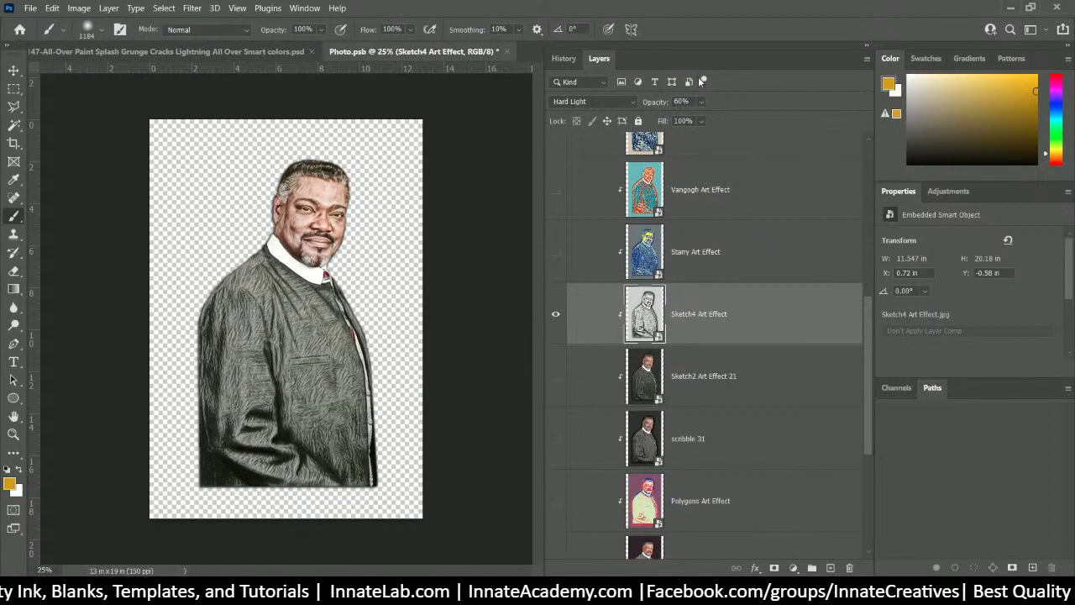
- Duplicate Sketch4 Art Effect and set the copy to 100% opacity in Normal mode
right_click(771, 312)
left_click(838, 27)
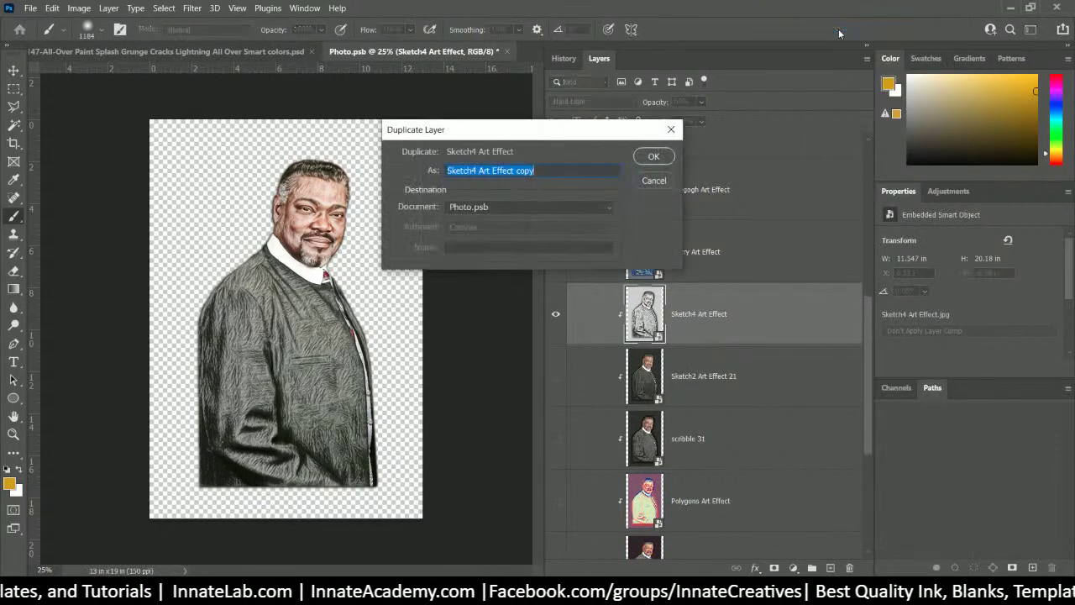
key("Return")
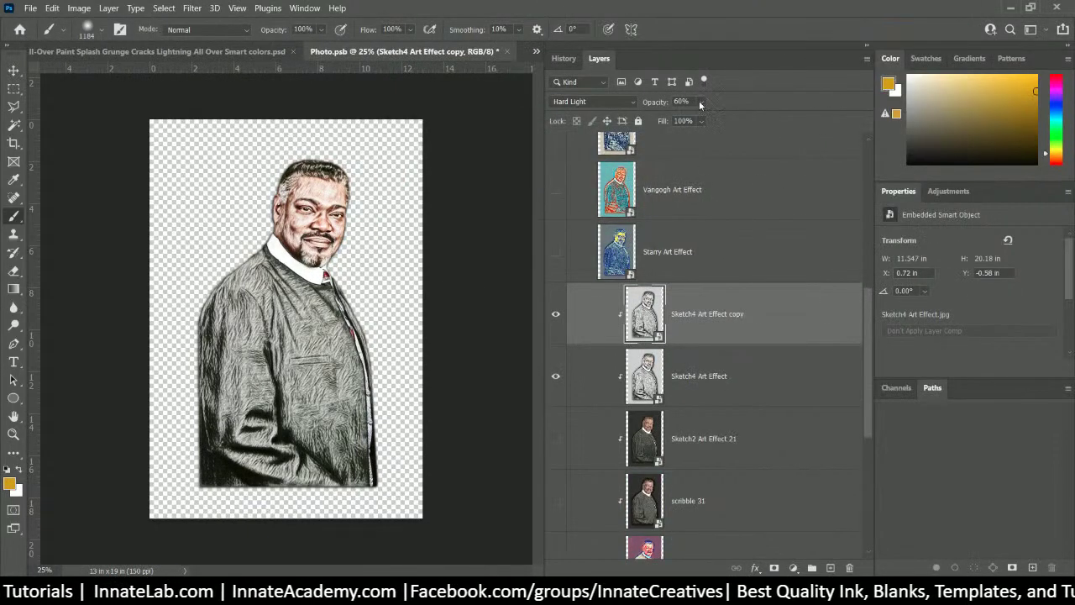
left_click(700, 102)
left_click_drag(715, 114, 813, 122)
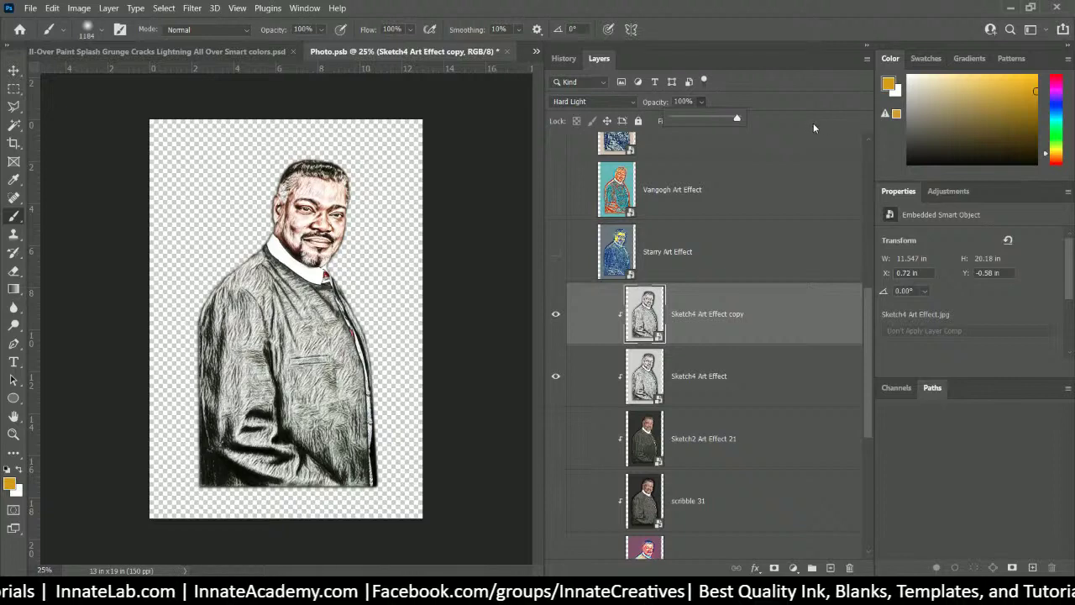
left_click(588, 102)
left_click(577, 113)
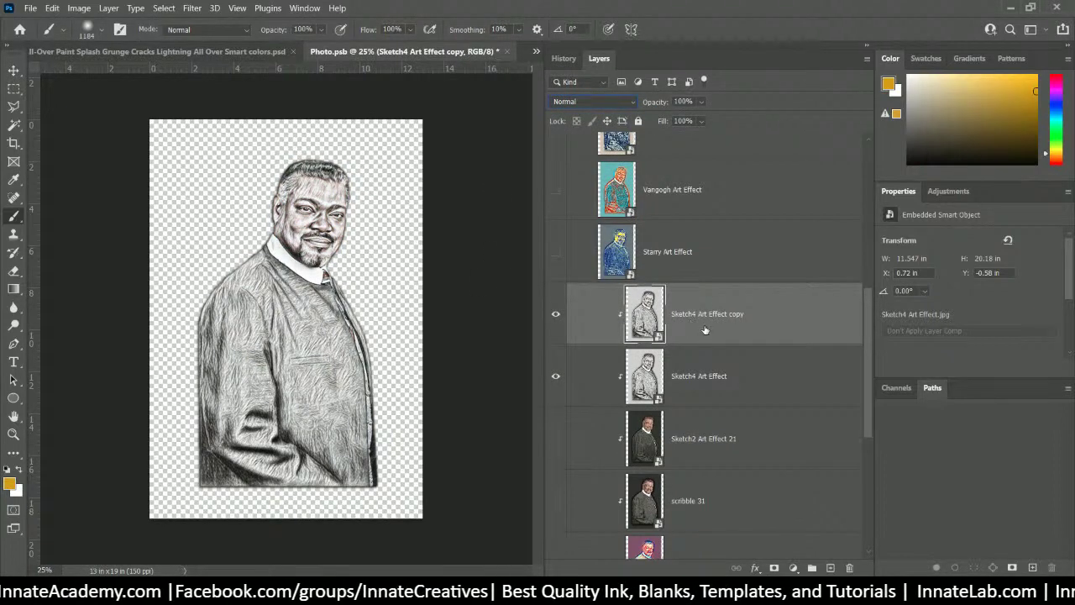
- Clip the art-effect layers from Starry down through Floating Art Effect as a clipping mask
left_click(696, 252)
scroll(696, 273, "up", 5)
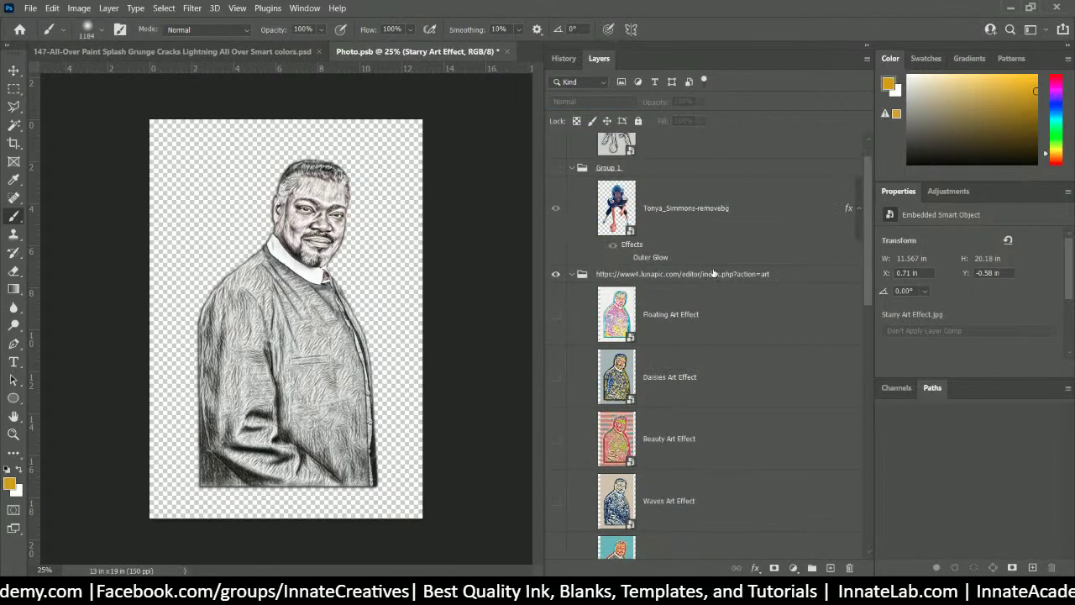
left_click(702, 307, "shift")
right_click(702, 301)
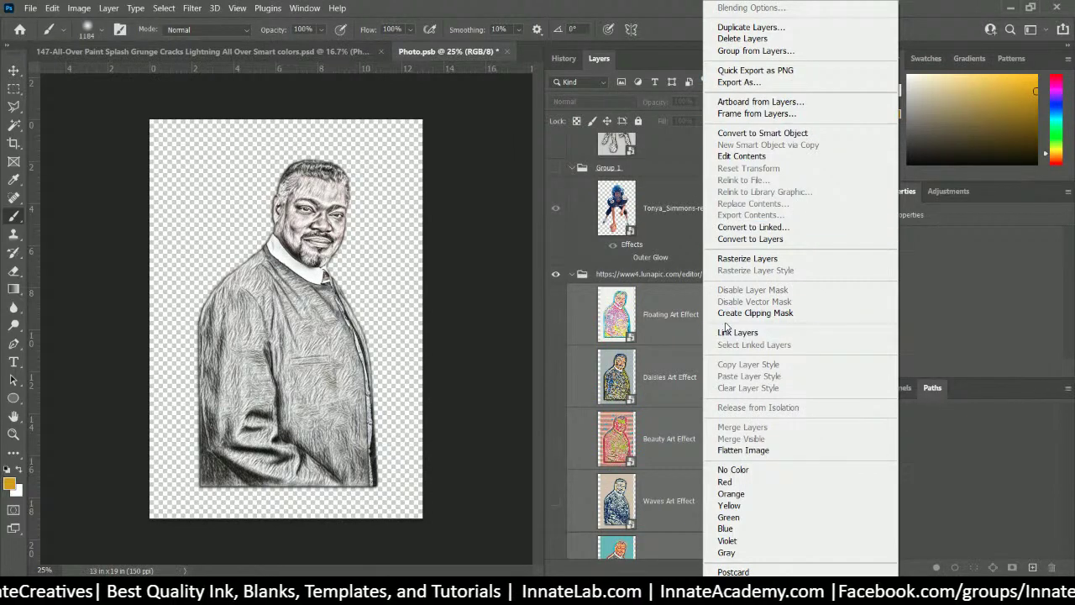
left_click(729, 312)
scroll(840, 362, "down", 5)
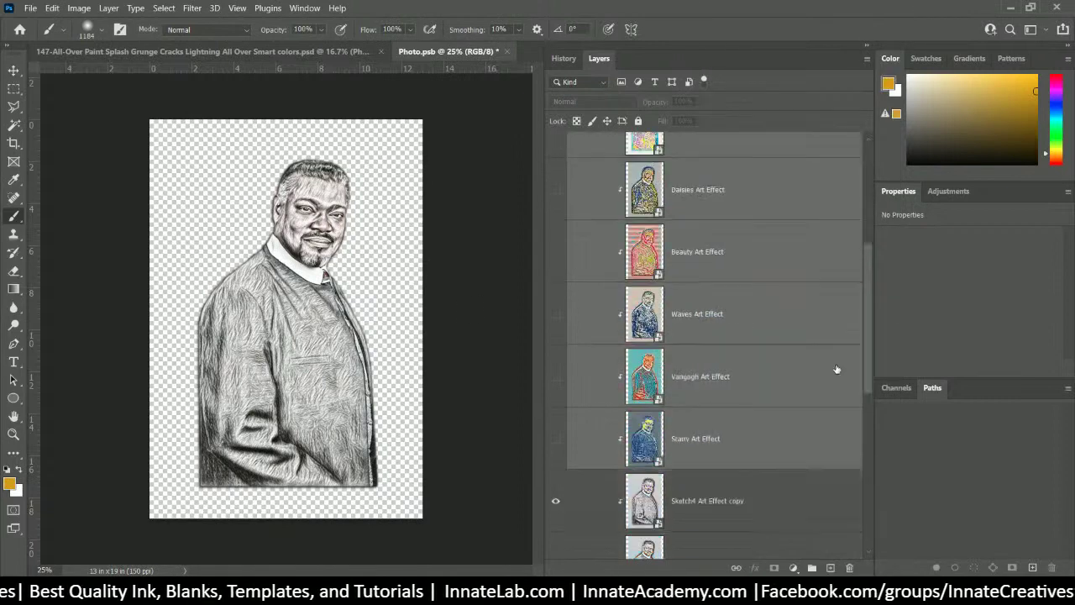
left_click(751, 426)
- Hide the Sketch4 copy and keep the original Sketch4 Art Effect in Hard Light at 60% opacity
left_click(556, 438)
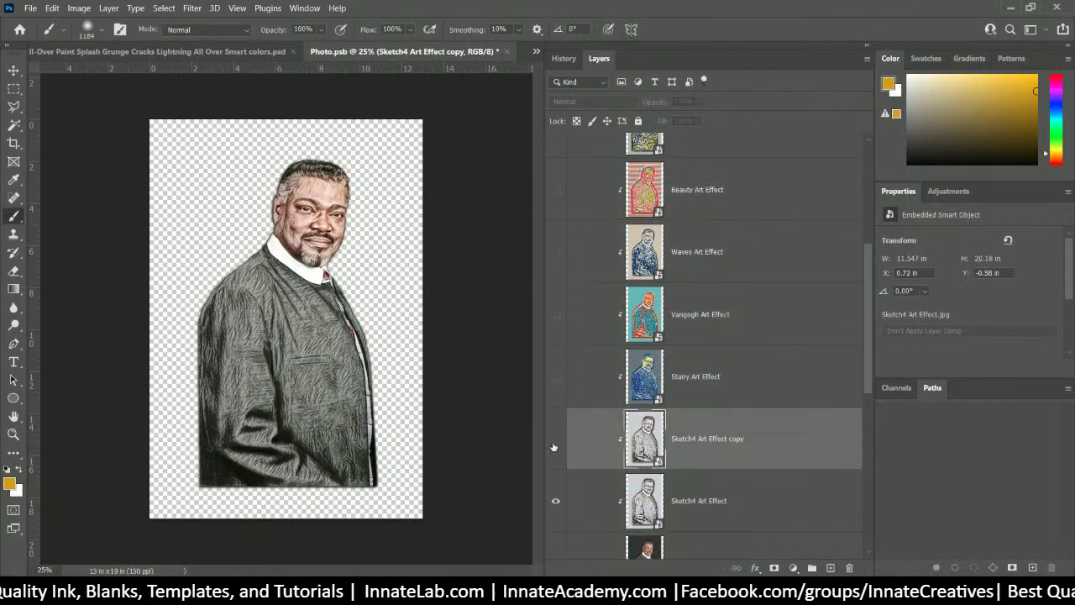
left_click(759, 501)
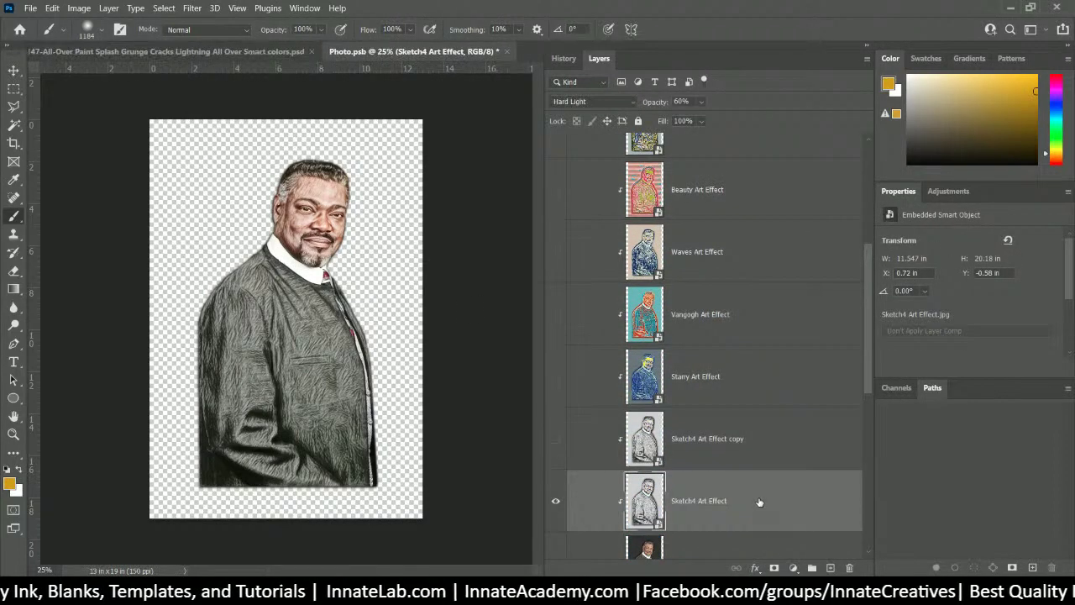
left_click(597, 102)
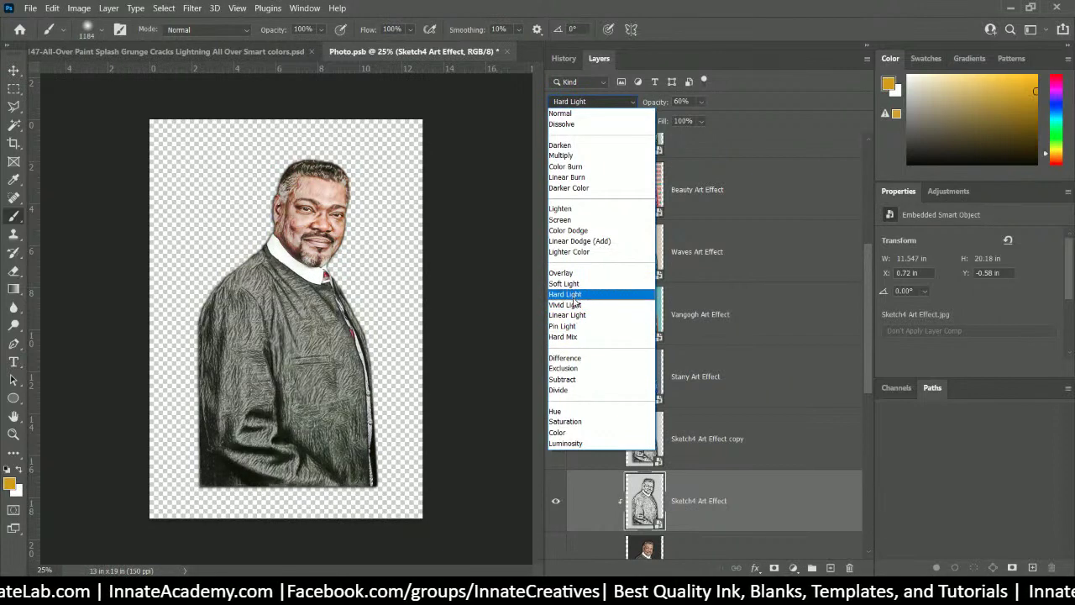
left_click(575, 295)
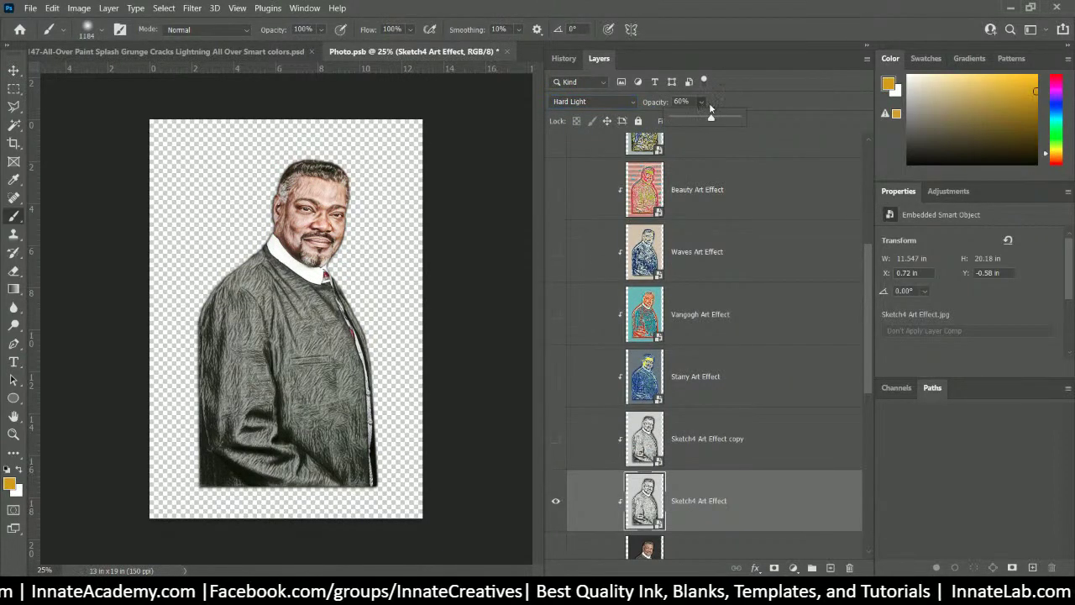
left_click_drag(735, 122, 759, 122)
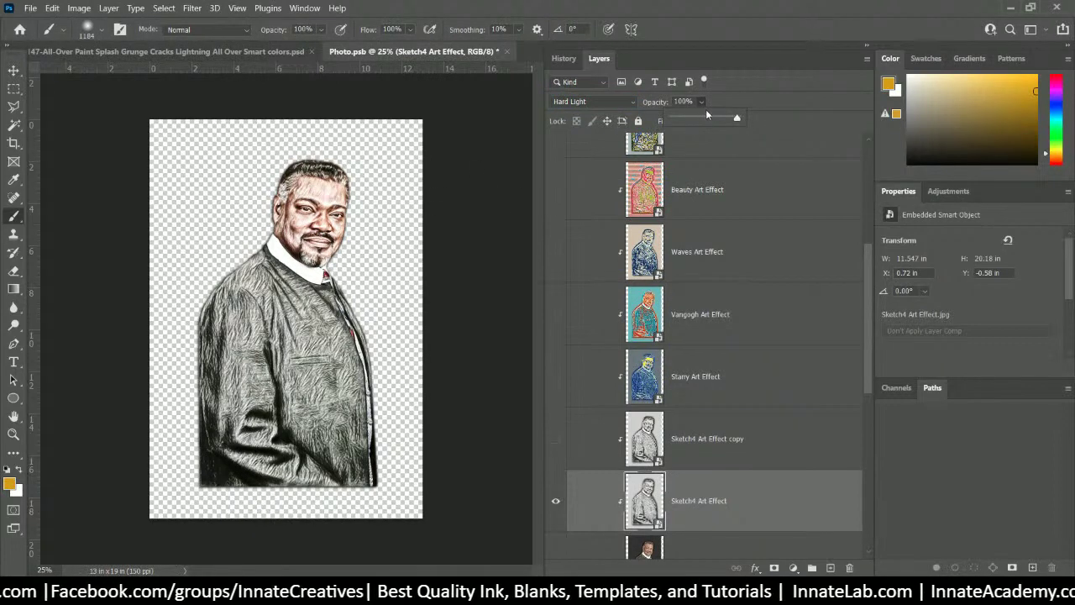
mouse_move(710, 119)
left_mouse_down()
mouse_move(680, 121)
mouse_move(716, 118)
left_mouse_up()
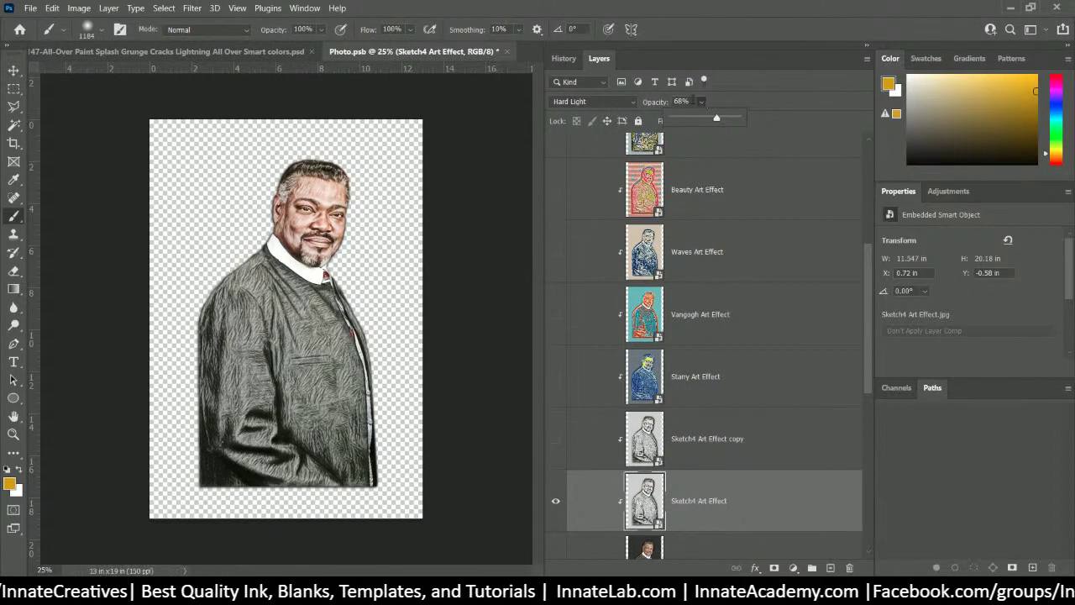
type("7")
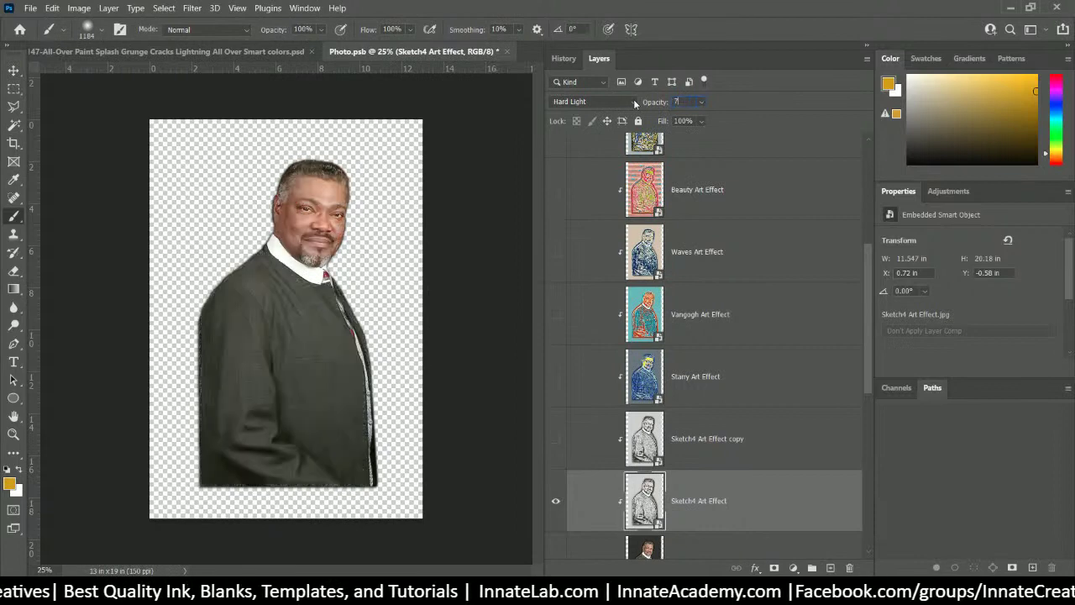
type("060")
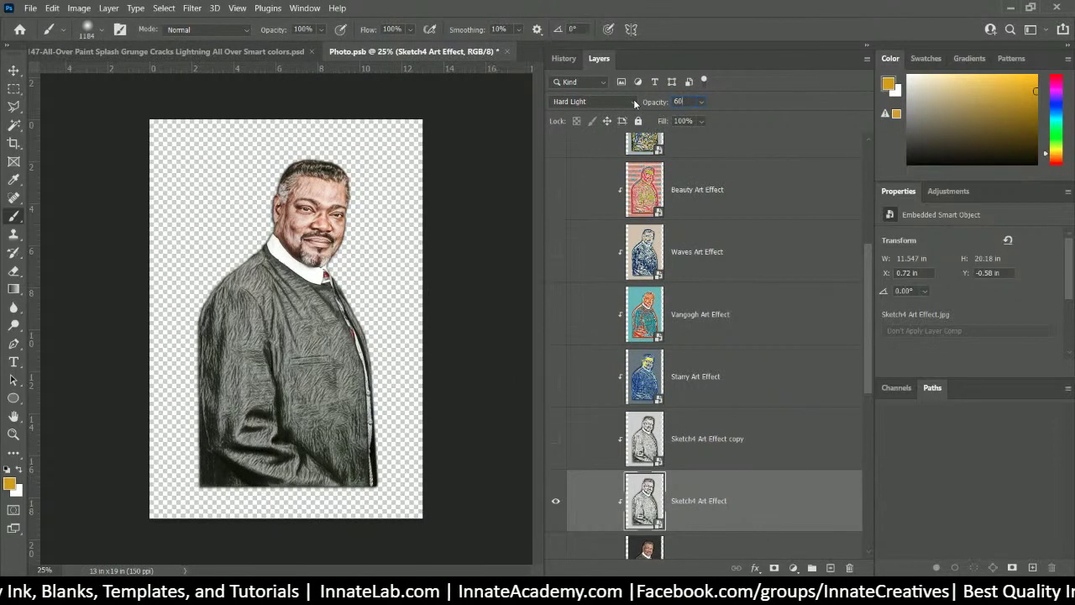
- Collapse the art-effects group and make the 1-Sketch4 Art Effect layer and Group 1 visible
scroll(746, 491, "down", 5)
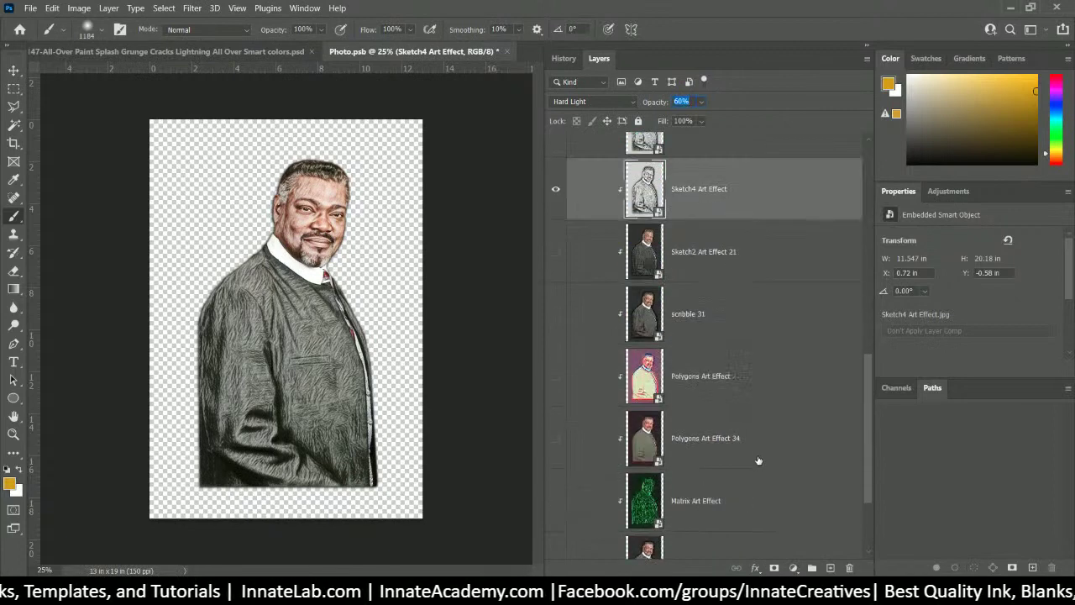
scroll(760, 457, "up", 8)
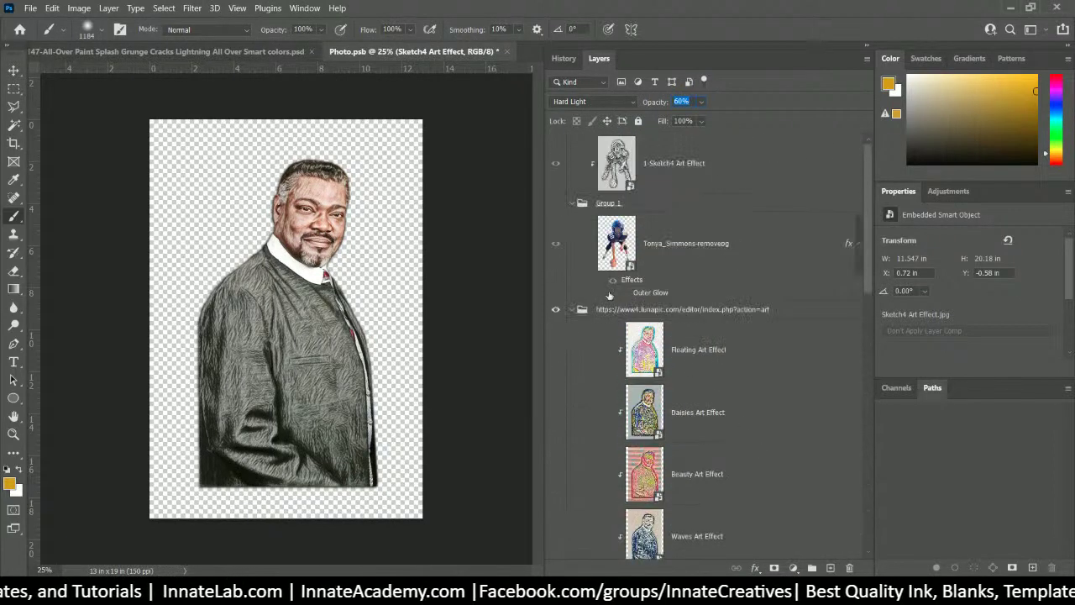
scroll(743, 390, "down", 6)
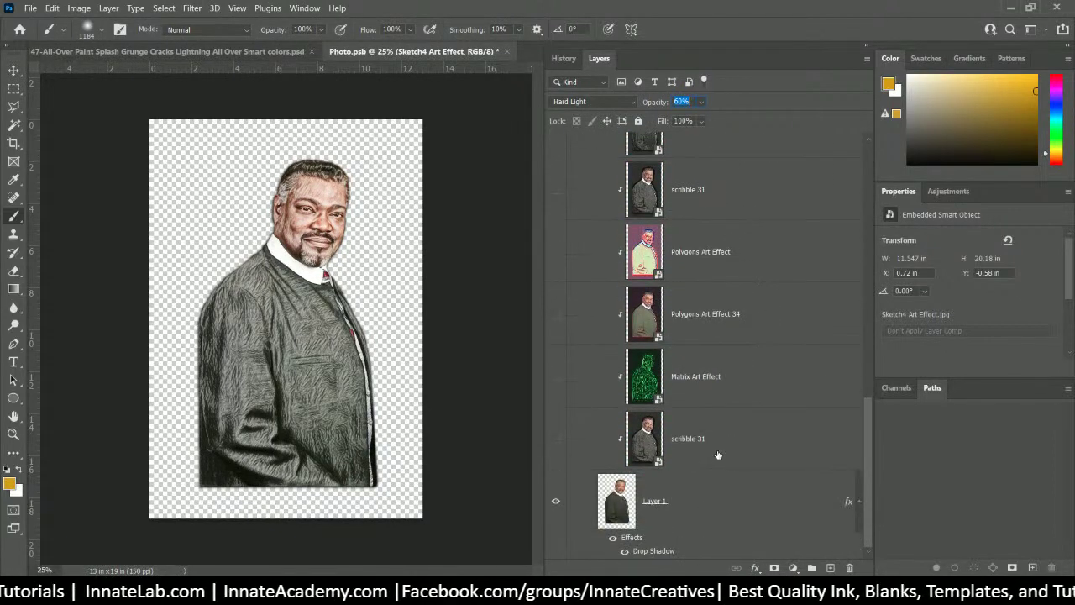
left_click(692, 443)
scroll(692, 443, "up", 6)
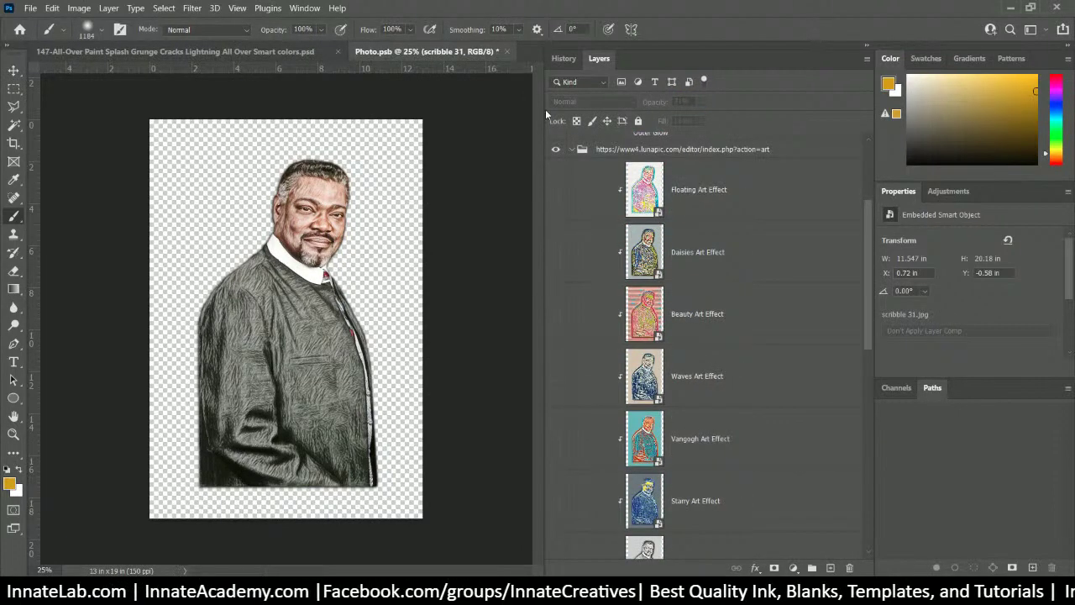
left_click(571, 150)
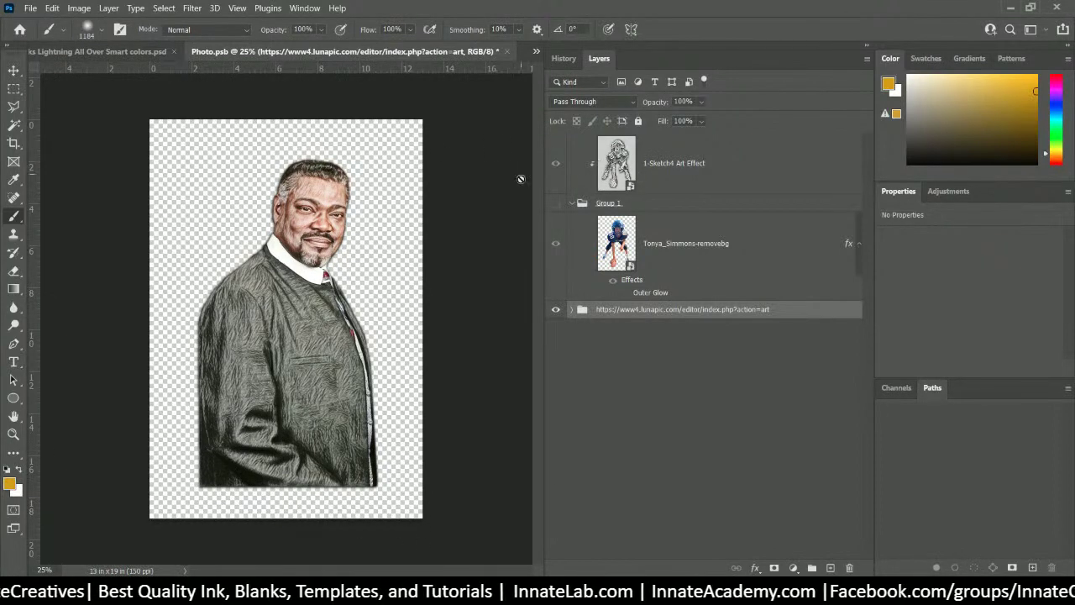
left_click(698, 171)
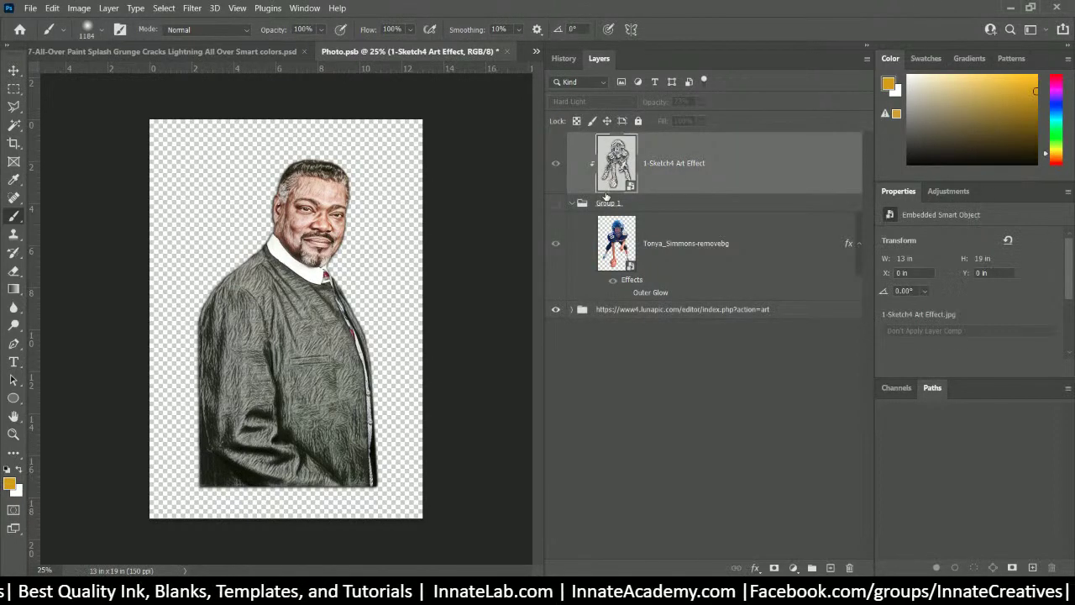
left_click_drag(553, 165, 555, 204)
left_click(571, 203)
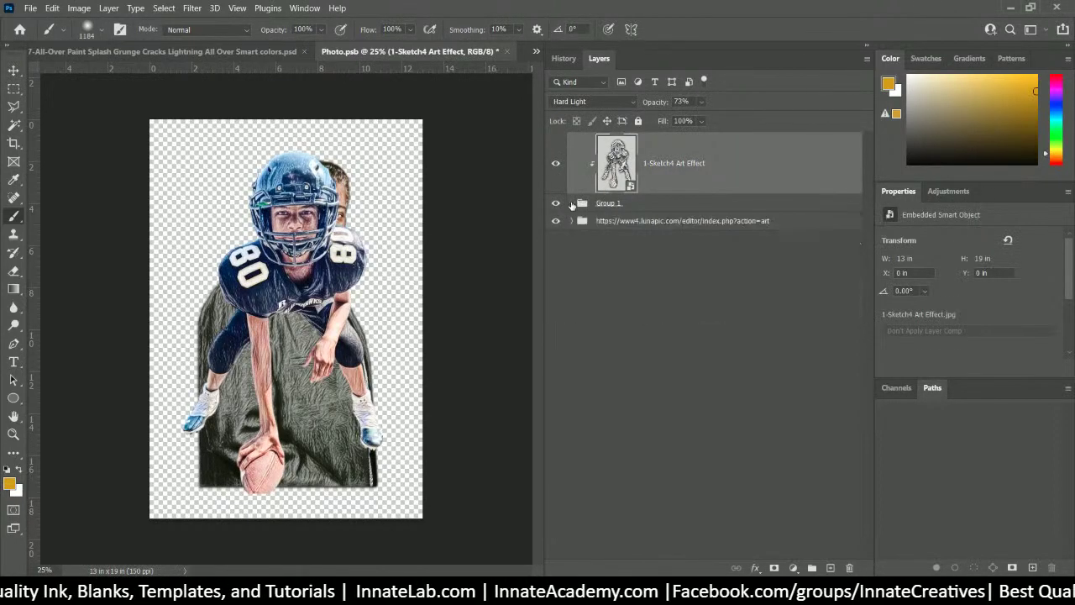
left_click(571, 203)
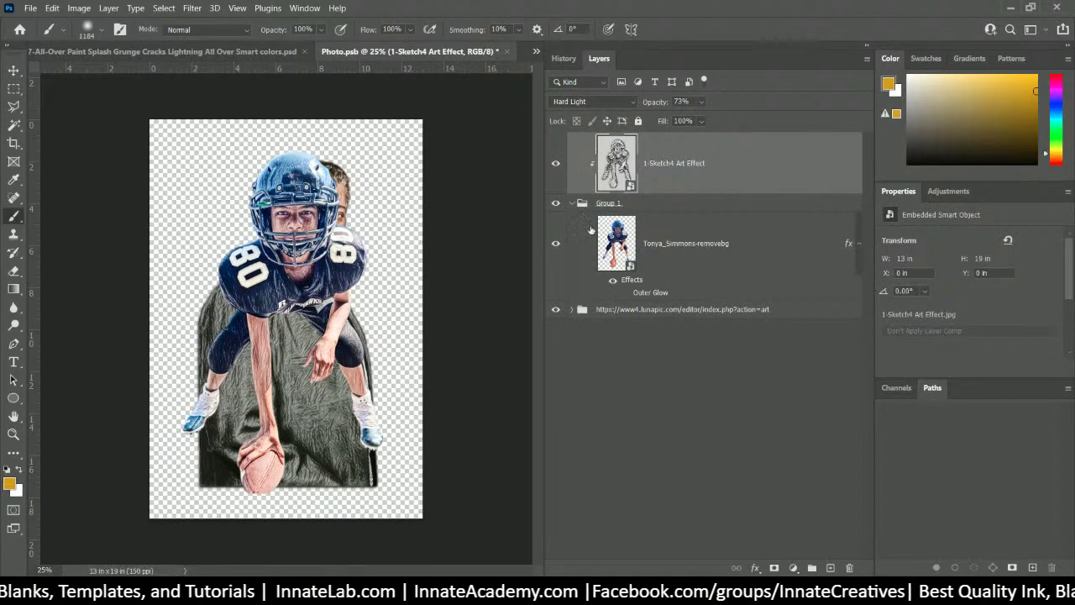
- Hide Layer 1 and move the Sketch4 Art Effect layer into Group 1 below the football player
left_click(571, 309)
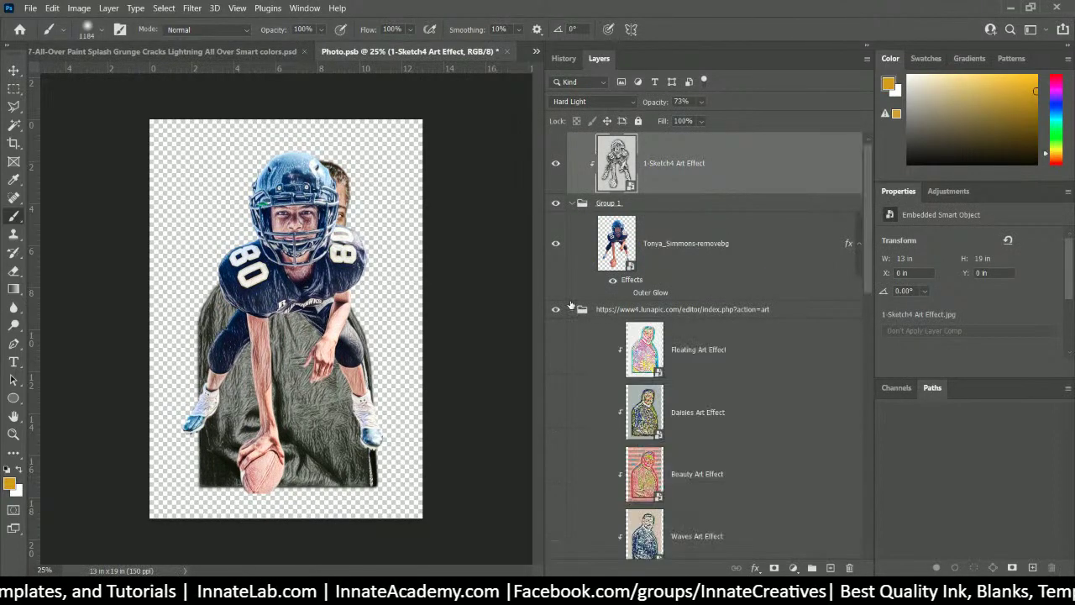
scroll(588, 311, "down", 15)
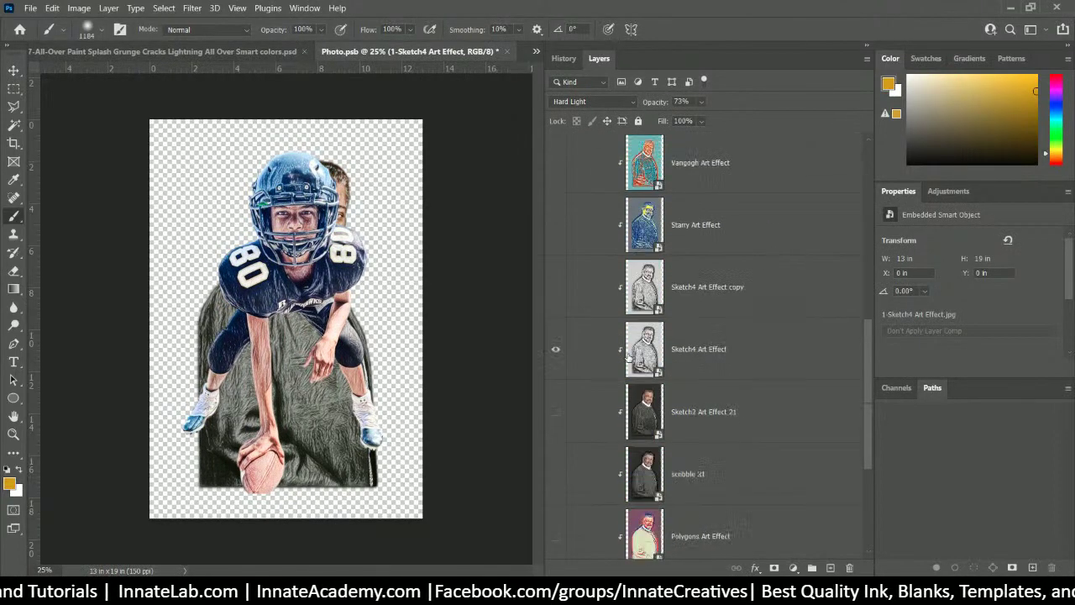
scroll(615, 316, "up", 5)
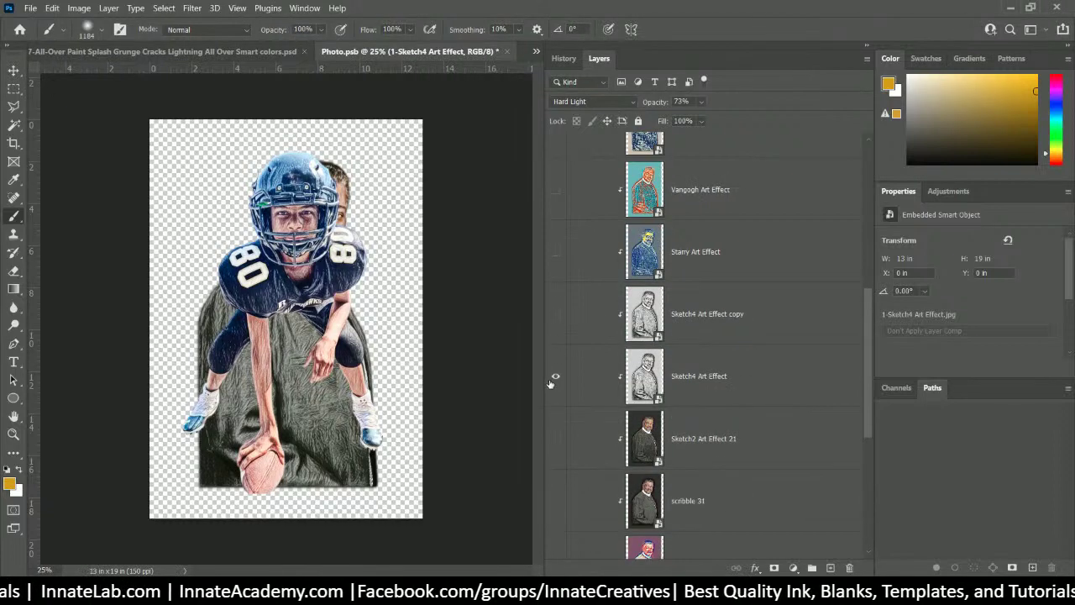
left_click(687, 399)
scroll(611, 428, "down", 5)
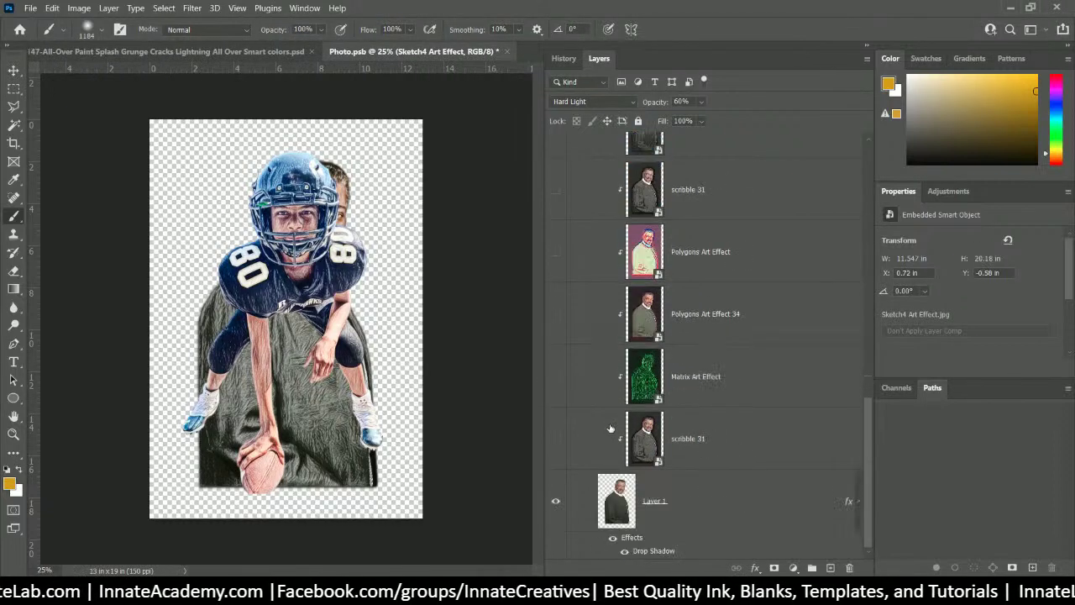
left_click(555, 503)
scroll(716, 295, "up", 2)
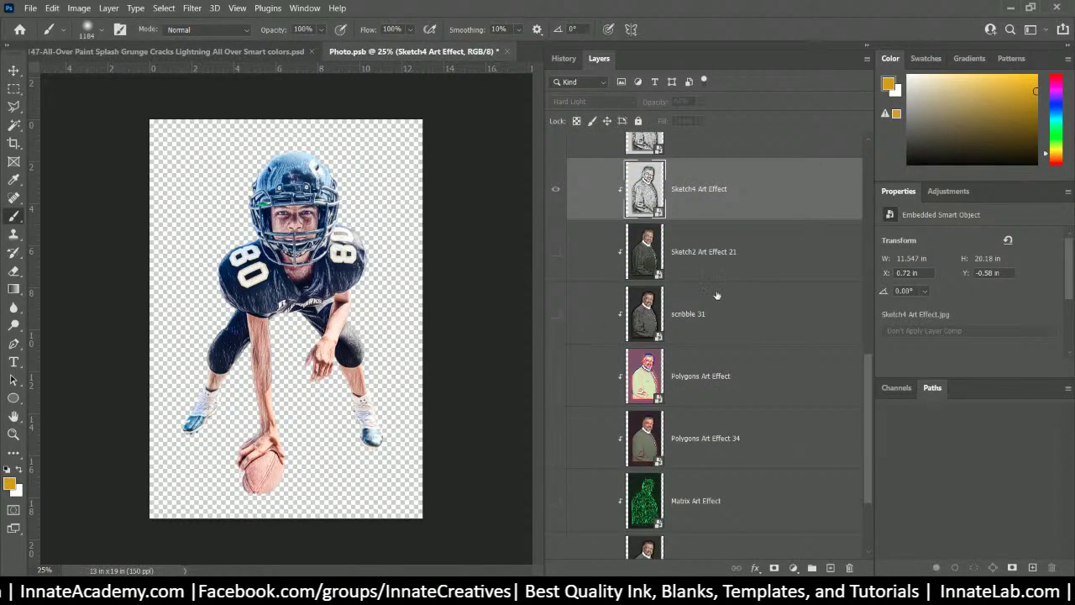
mouse_move(728, 205)
left_mouse_down()
mouse_move(702, 74)
mouse_move(675, 293)
left_mouse_up()
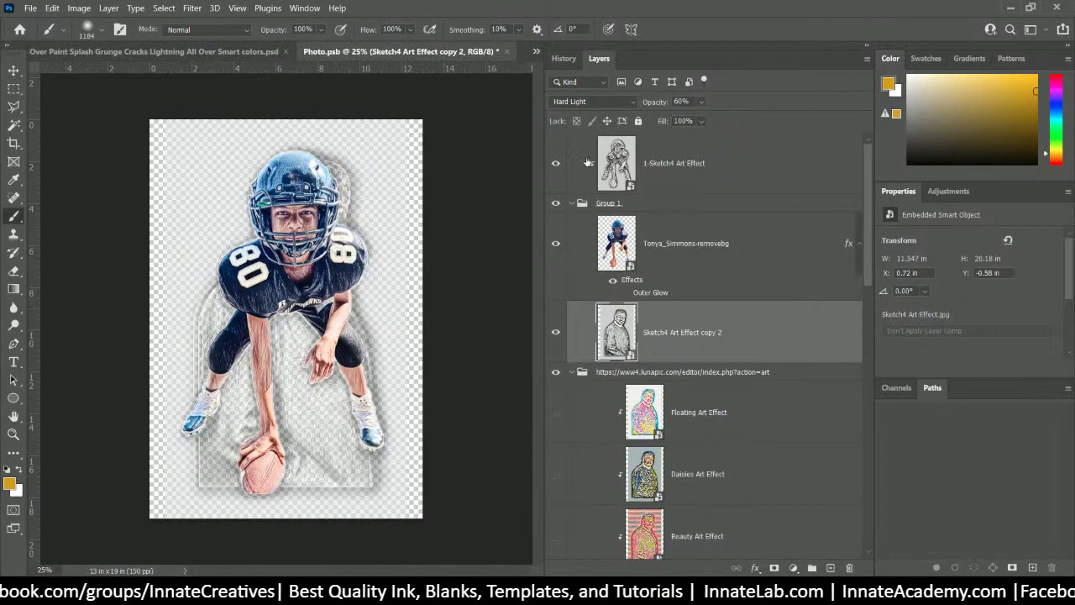
- Move the lunapic group into Group 1 and set Sketch4 Art Effect copy 2 to Normal
left_click(554, 203)
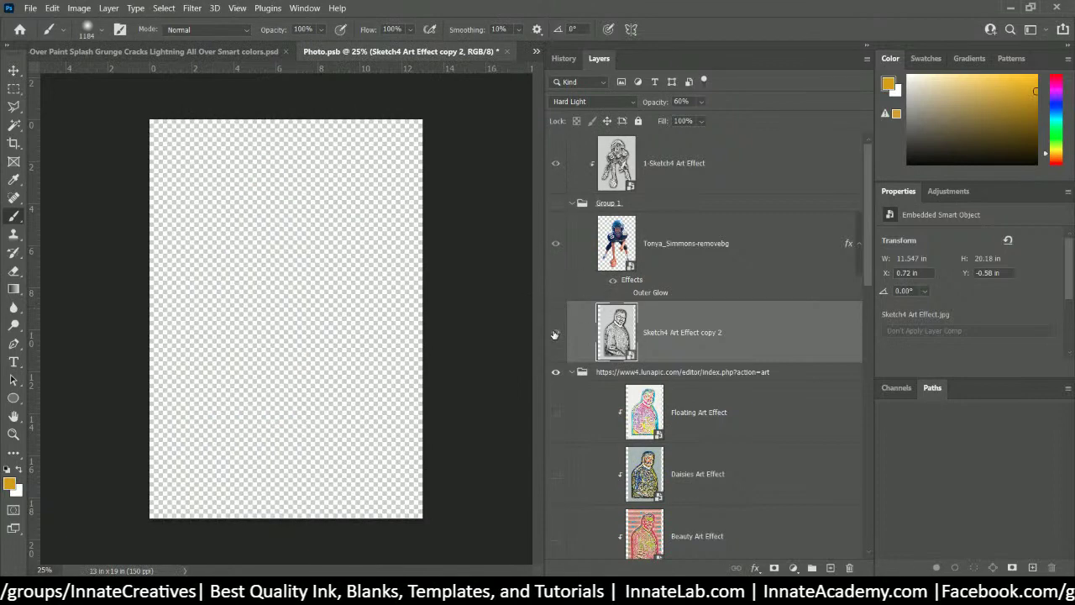
left_click_drag(729, 368, 732, 150)
left_click(727, 339)
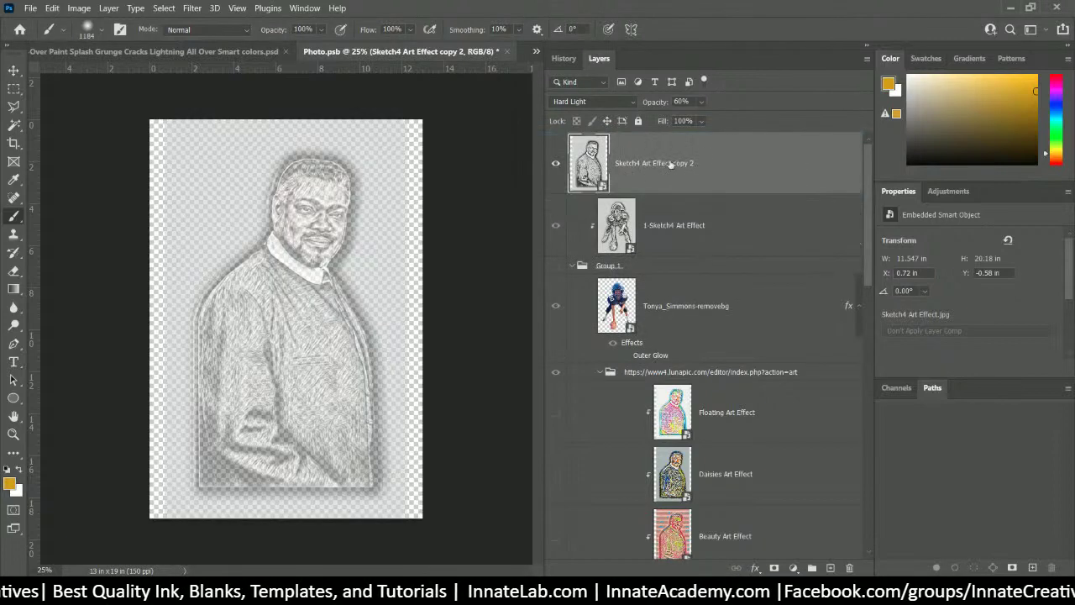
left_click(592, 102)
left_click(579, 120)
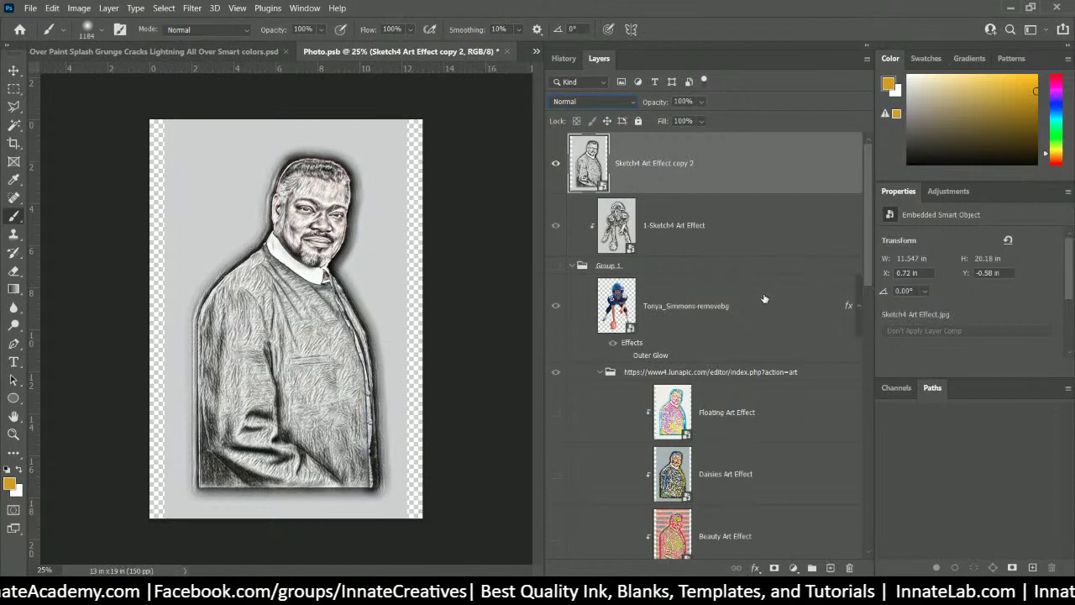
- Hide Sketch4 Art Effect copy 2, show Layer 1's shaded figure again, and collapse Group 1
scroll(706, 286, "down", 3)
scroll(586, 201, "up", 3)
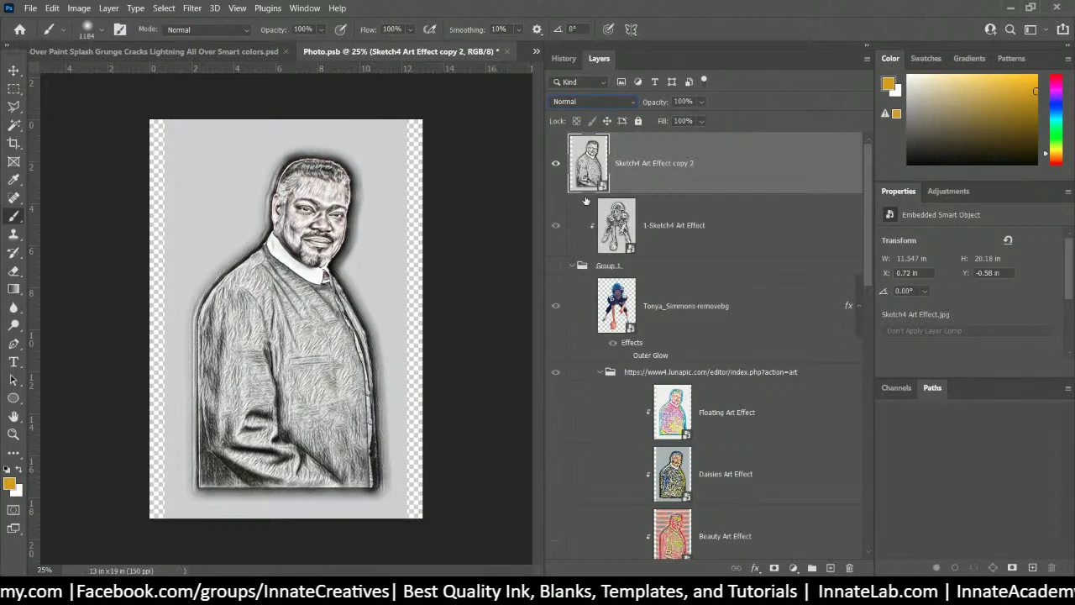
left_click(554, 165)
scroll(683, 241, "down", 3)
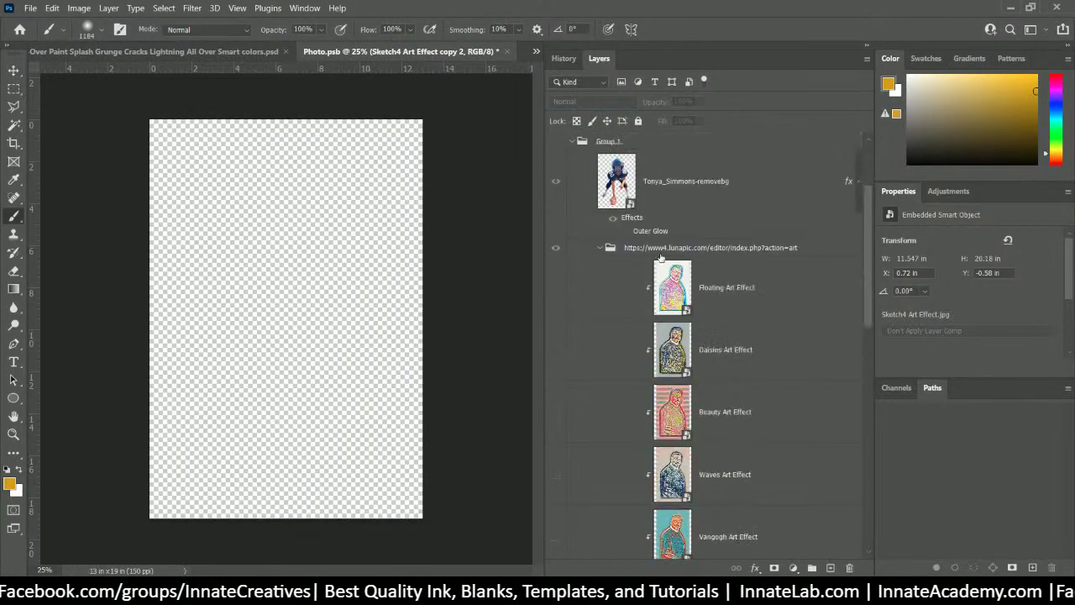
left_click(684, 246)
scroll(685, 278, "down", 10)
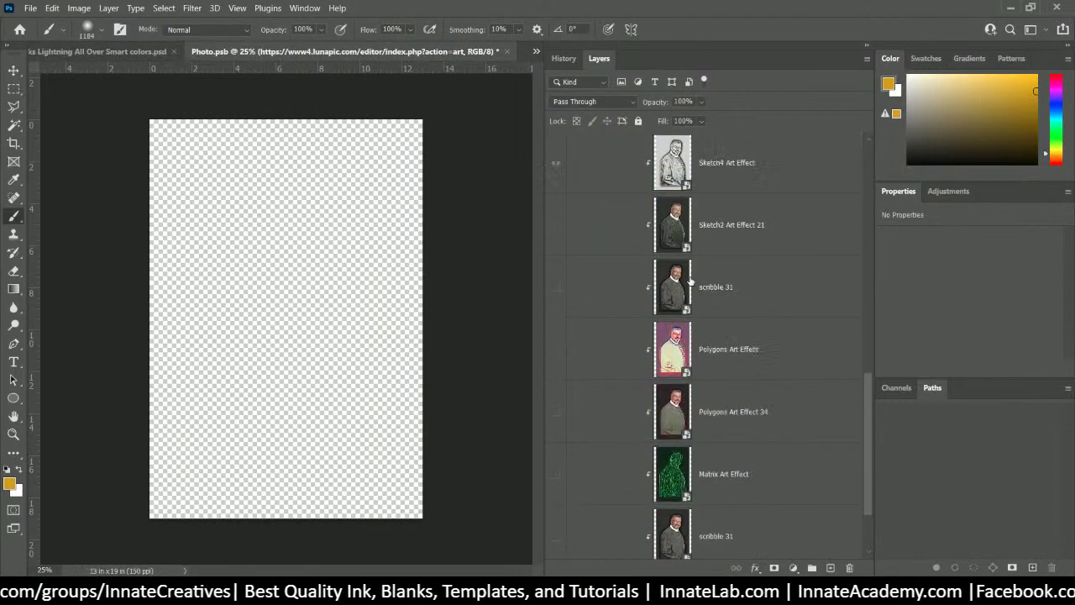
left_click(555, 501)
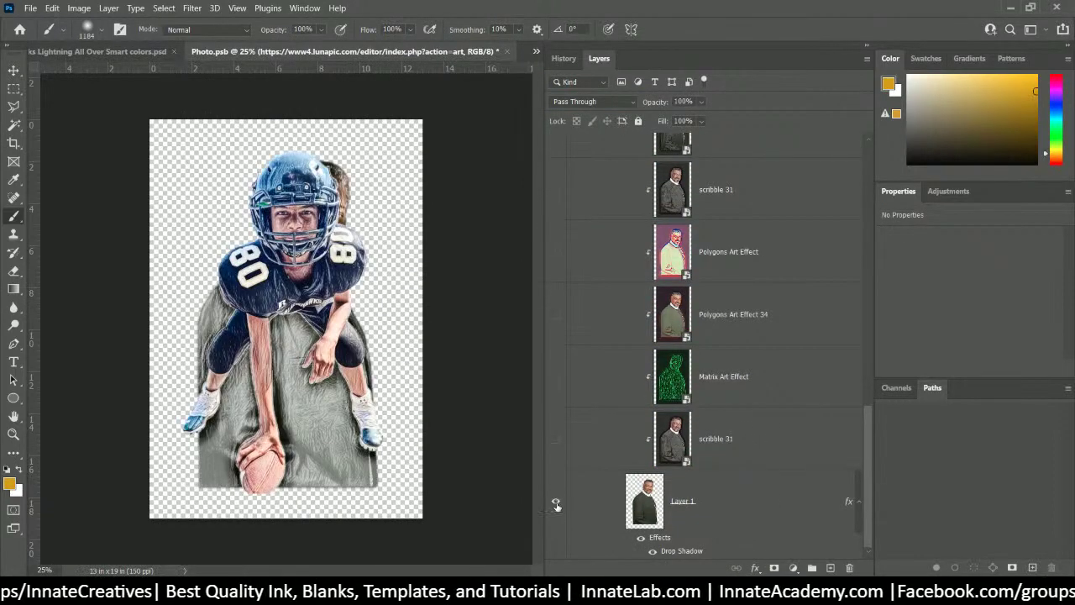
scroll(651, 467, "up", 5)
scroll(651, 466, "up", 5)
left_click(598, 250)
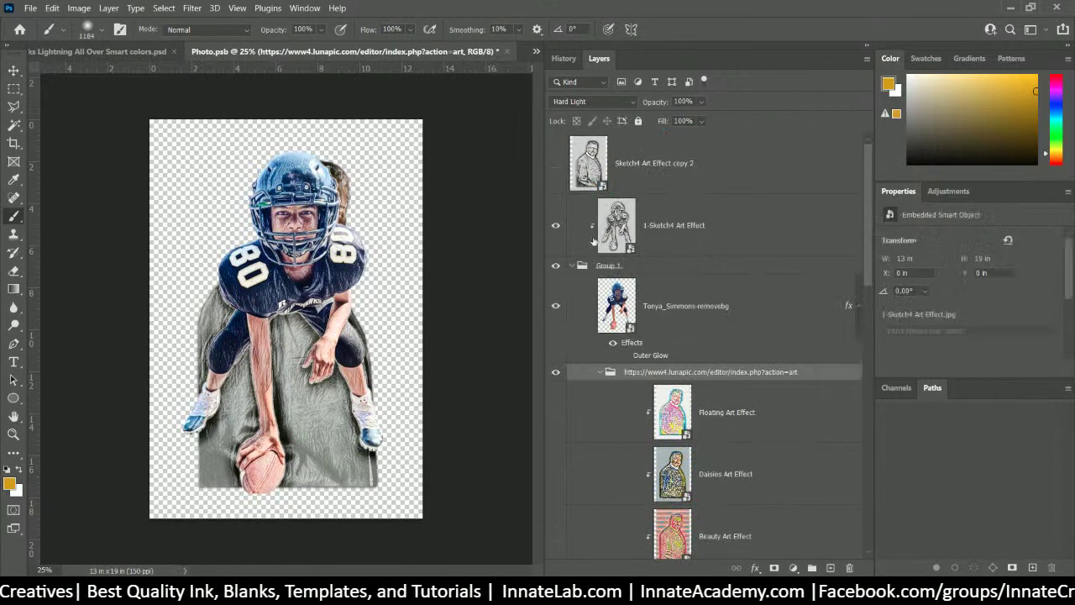
left_click(572, 265)
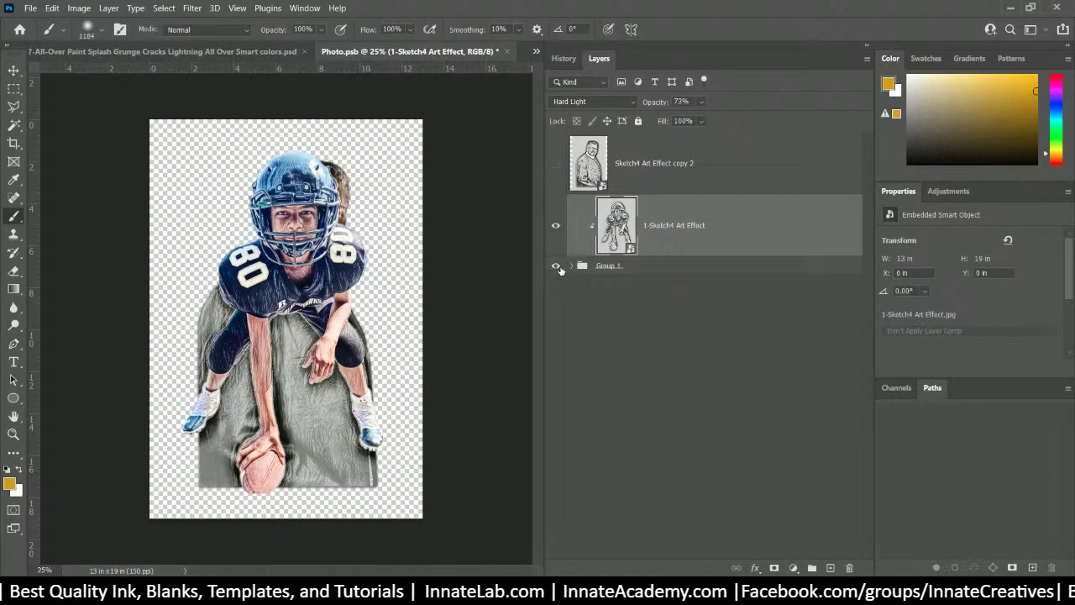
- Delete Sketch4 Art Effect copy 2, 1-Sketch4 Art Effect and the football player cutout layer
left_click(572, 265)
left_click(662, 316)
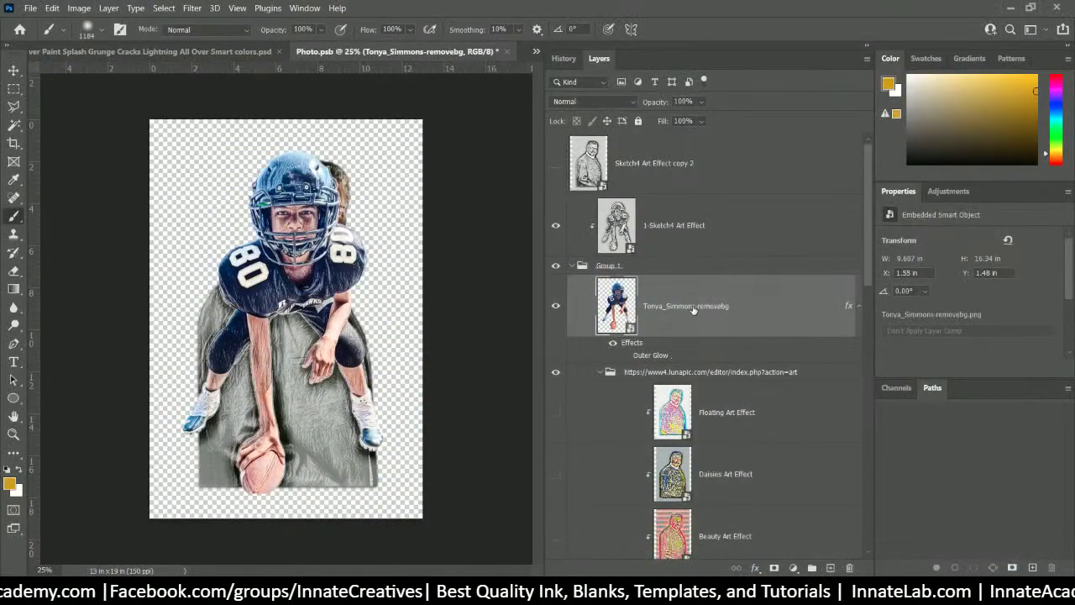
left_click(557, 266)
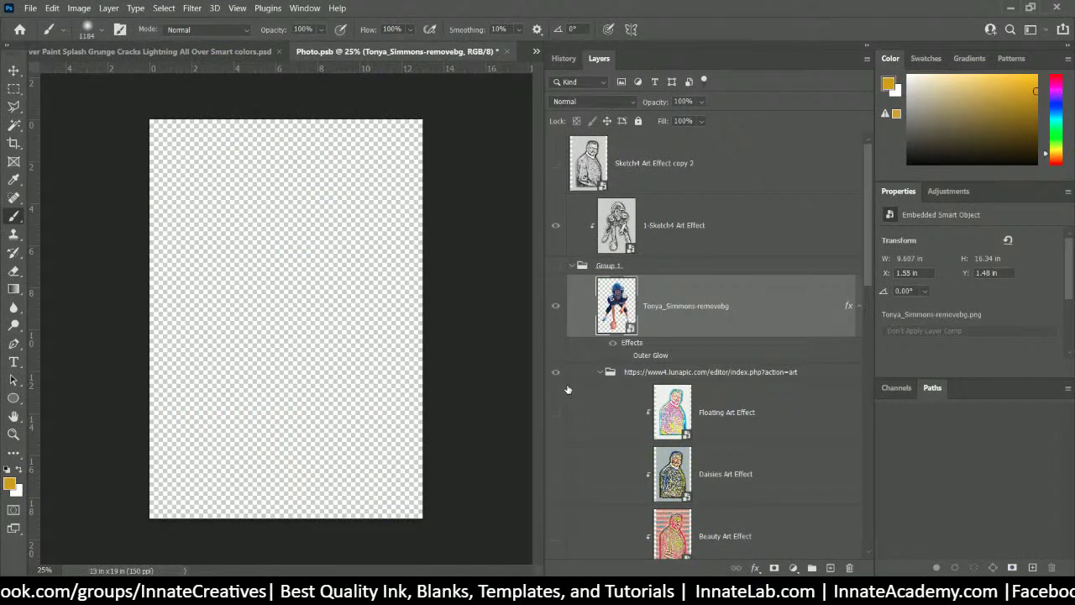
left_click(655, 165)
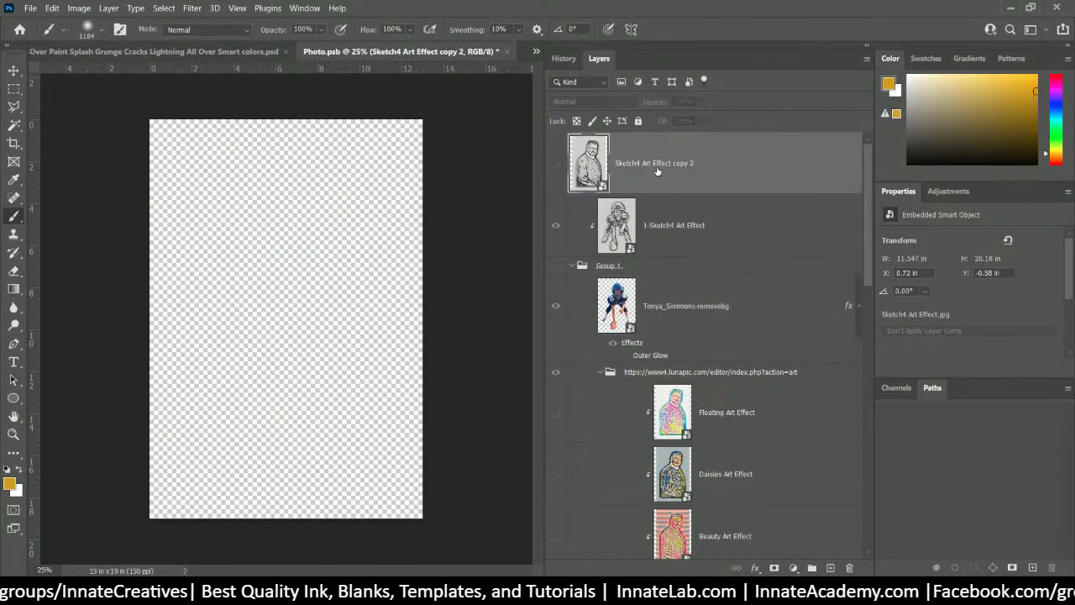
key("Delete")
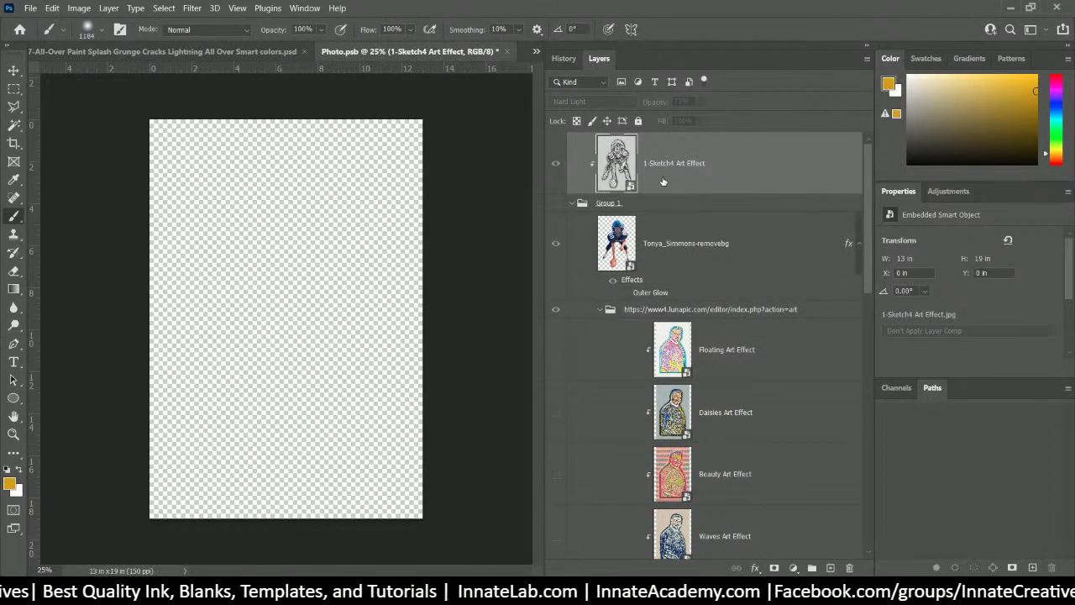
key("Delete")
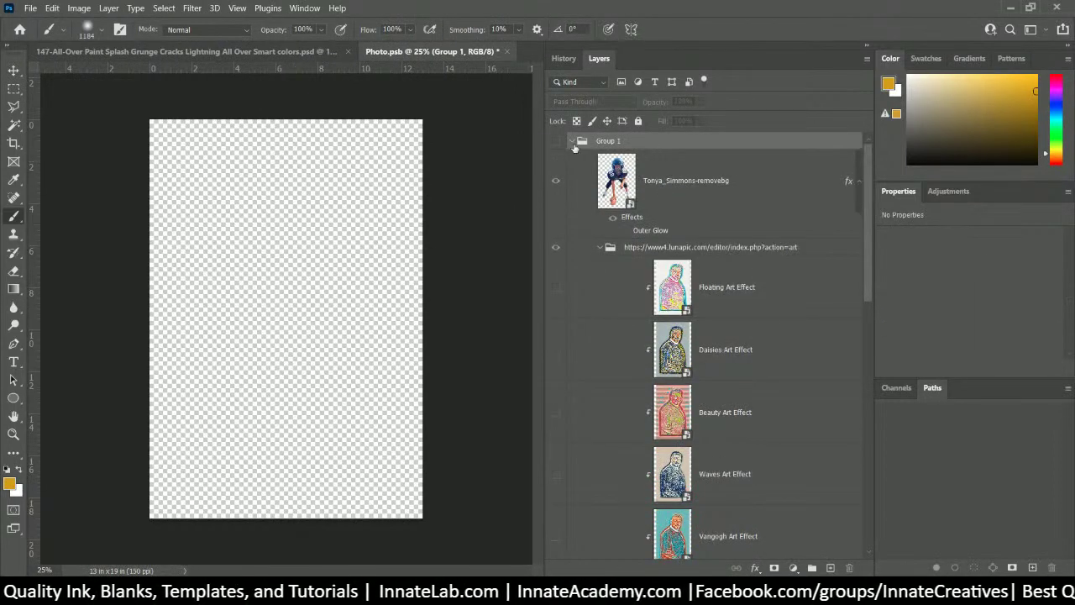
left_click(680, 181)
key("Delete")
- Ungroup Group 1 so the lunapic group stands on its own
left_click(667, 143)
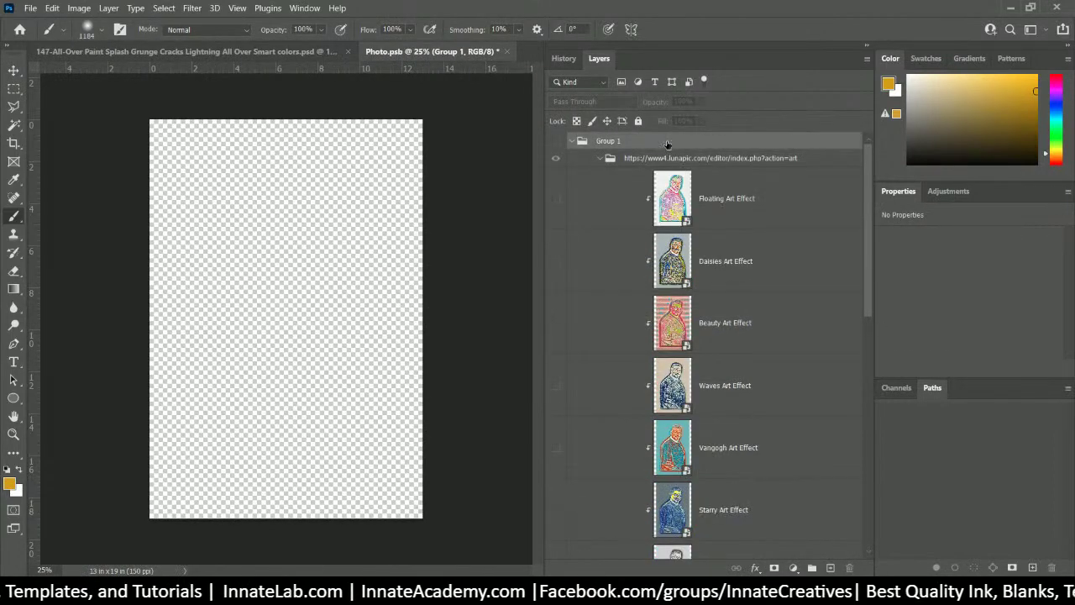
right_click(667, 144)
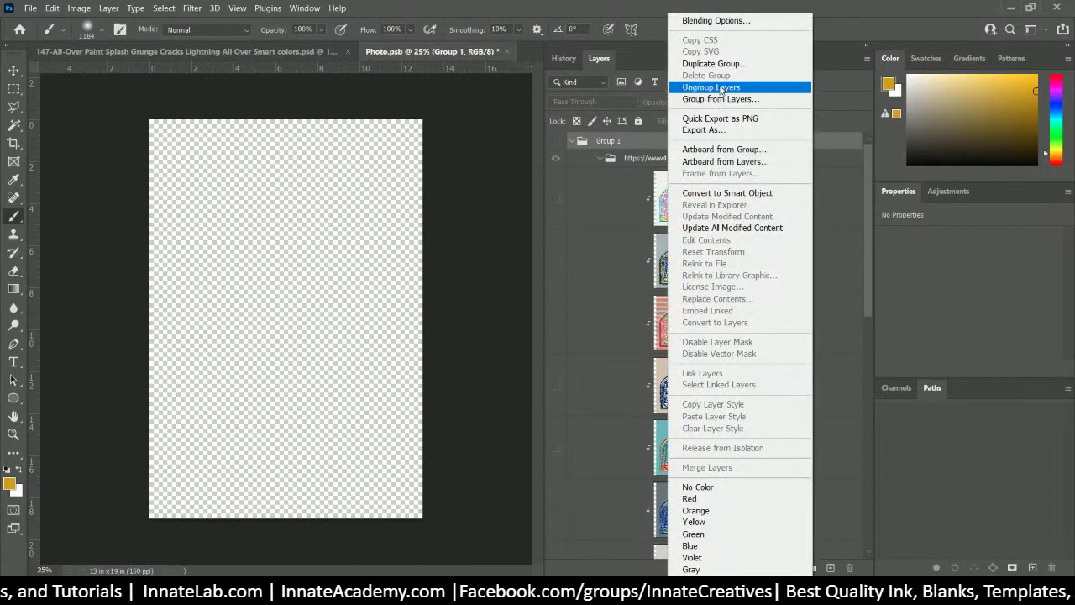
left_click(710, 88)
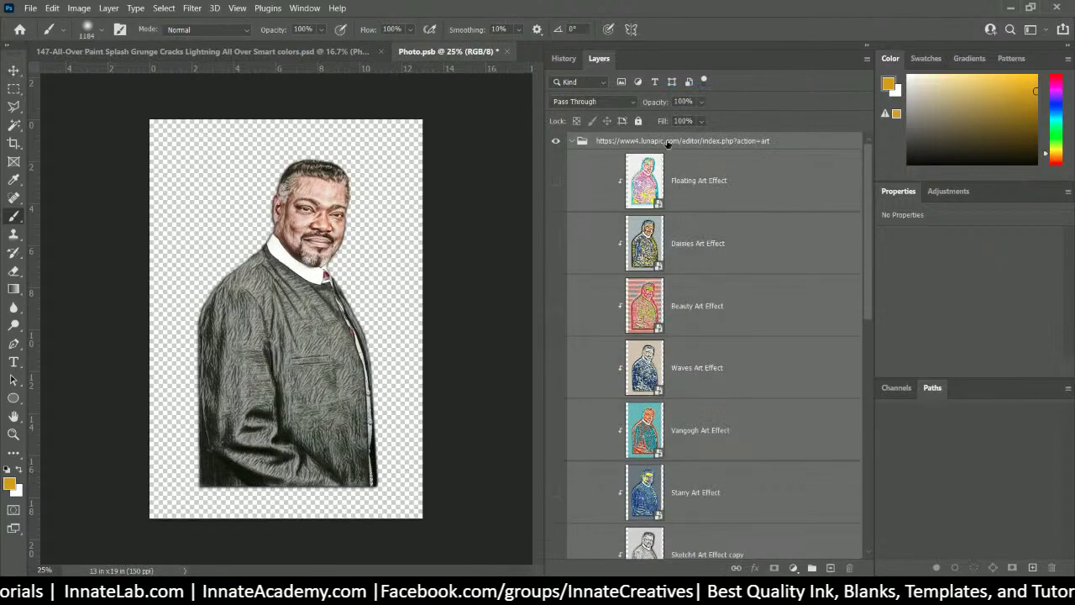
- Collapse the lunapic group, copy its web-address name, and bring Chrome to the front
left_click(668, 144)
left_click(572, 141)
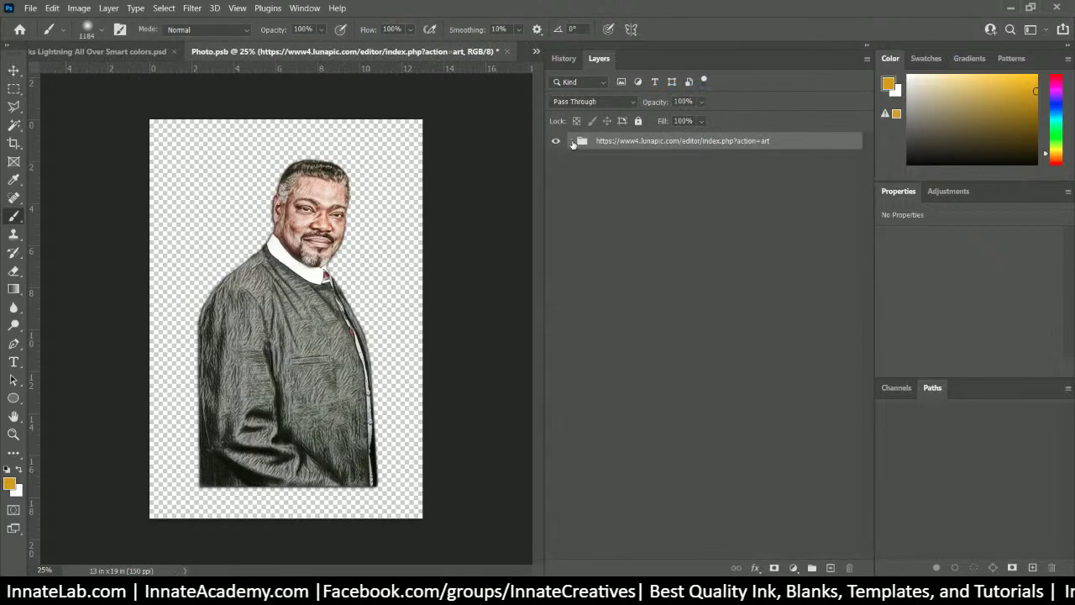
double_click(651, 139)
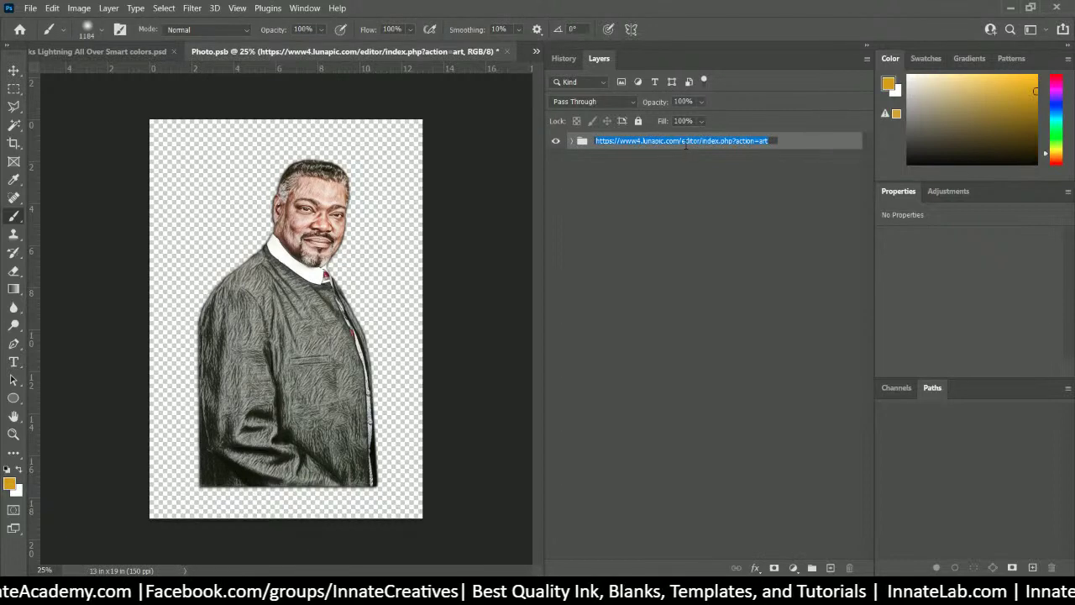
right_click(685, 144)
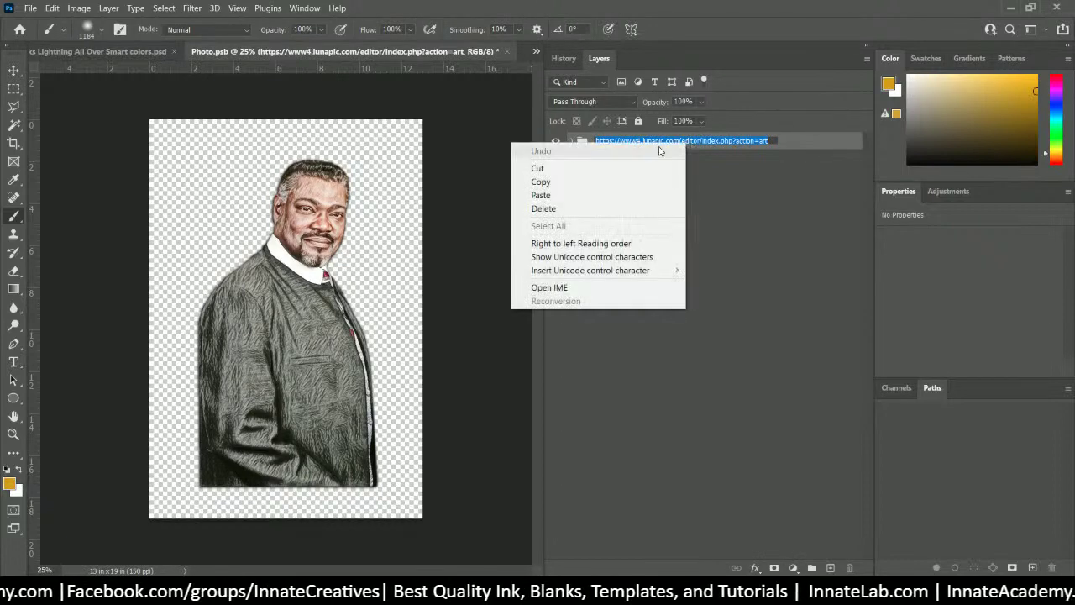
left_click(592, 182)
left_click(568, 404)
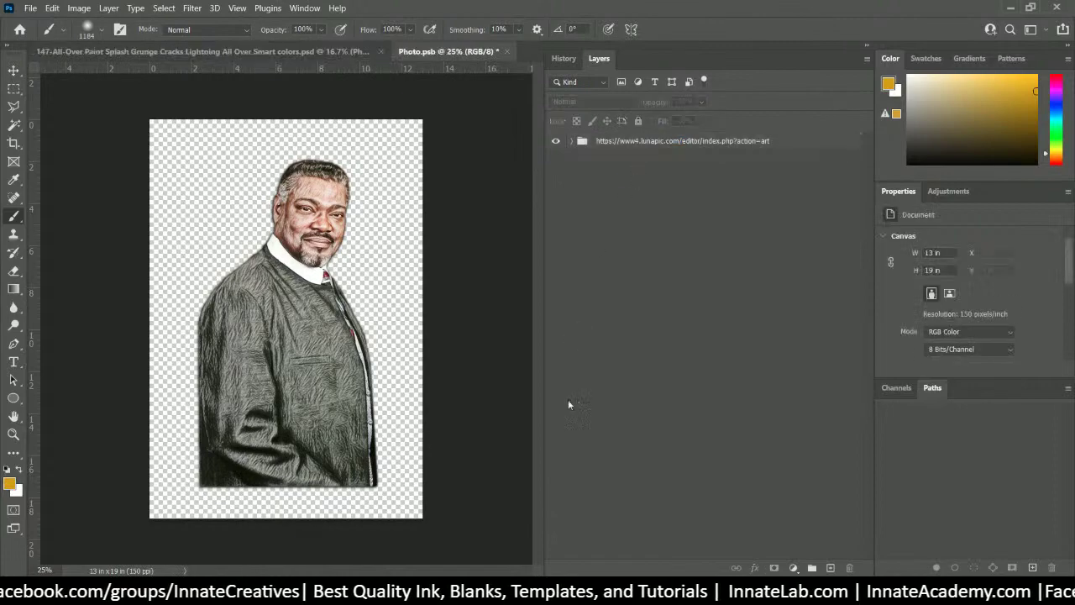
mouse_move(500, 592)
left_click(529, 544)
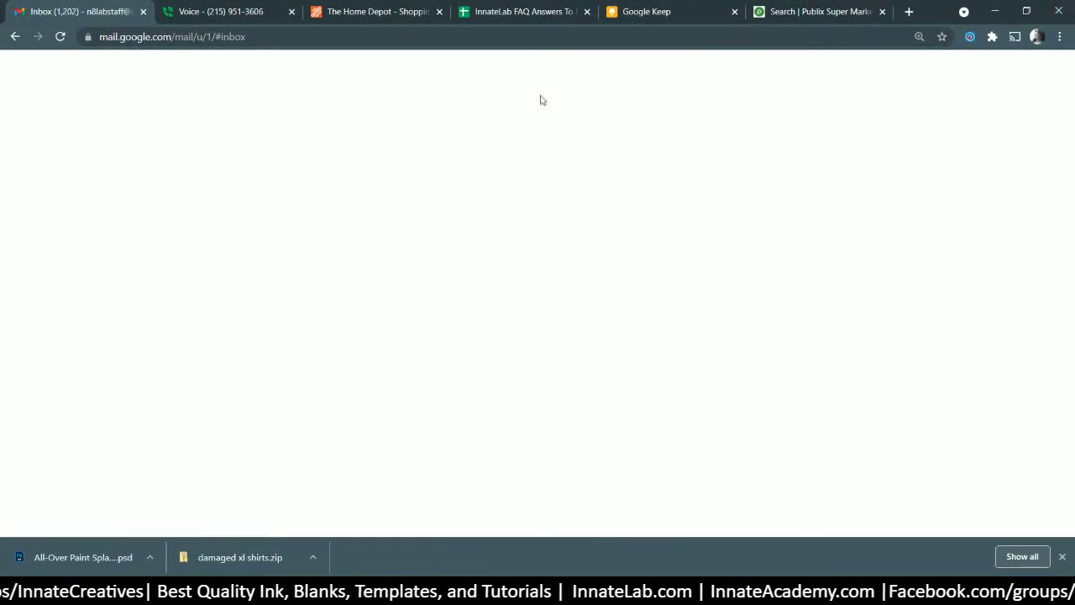
- Load the copied LunaPic address in a new Chrome tab using Paste and go
left_click(500, 592)
mouse_move(500, 592)
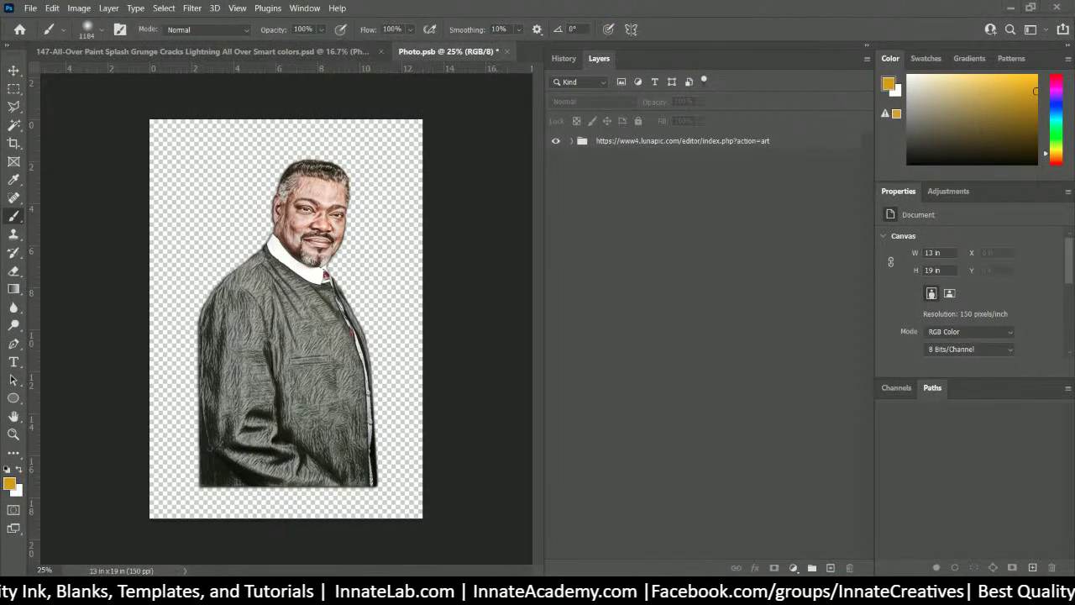
left_click(499, 592)
left_click(407, 33)
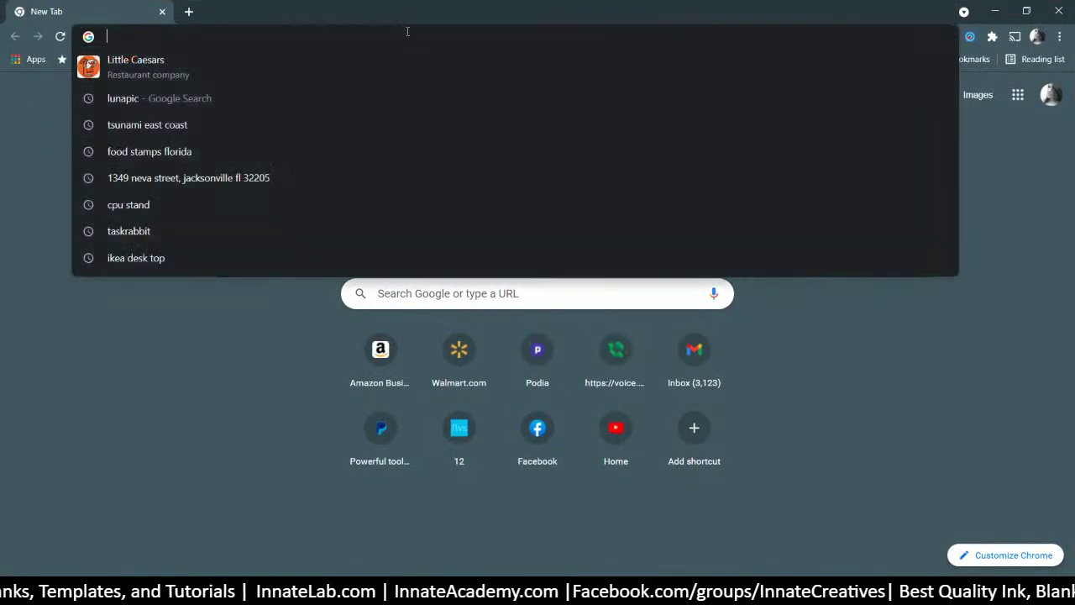
right_click(408, 31)
left_click(473, 141)
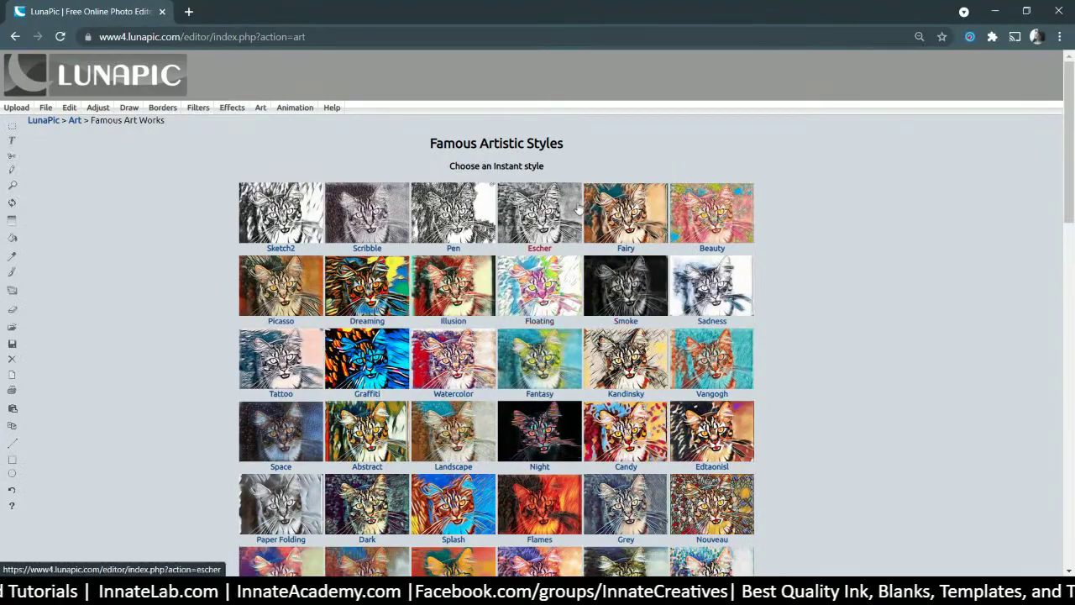
- Scroll through the Famous Artistic Styles page and open LunaPic's Quick Upload page
scroll(628, 475, "down", 10)
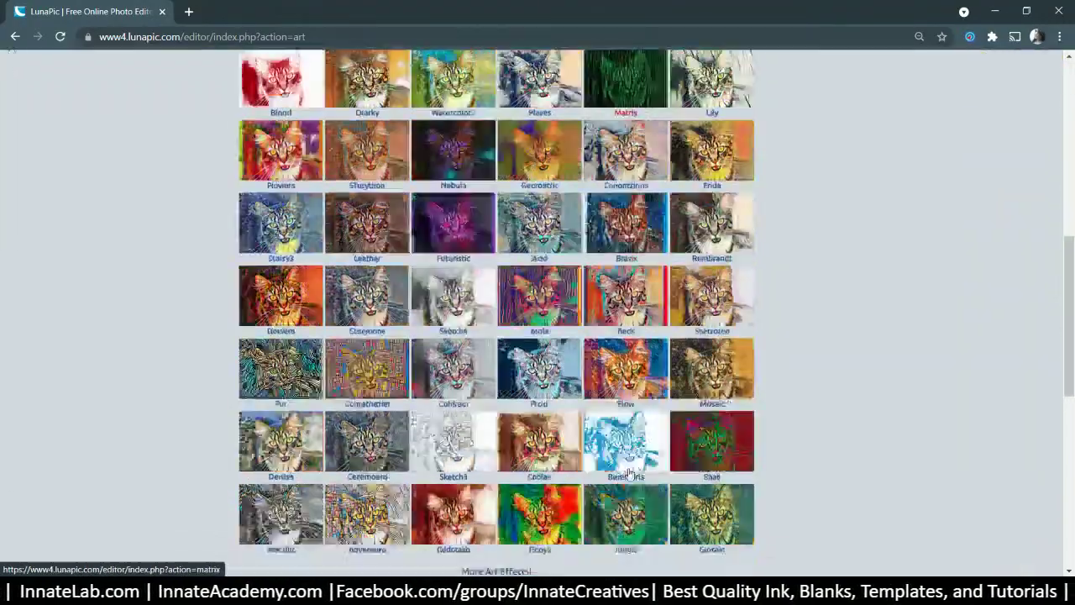
scroll(628, 474, "down", 3)
scroll(630, 470, "up", 9)
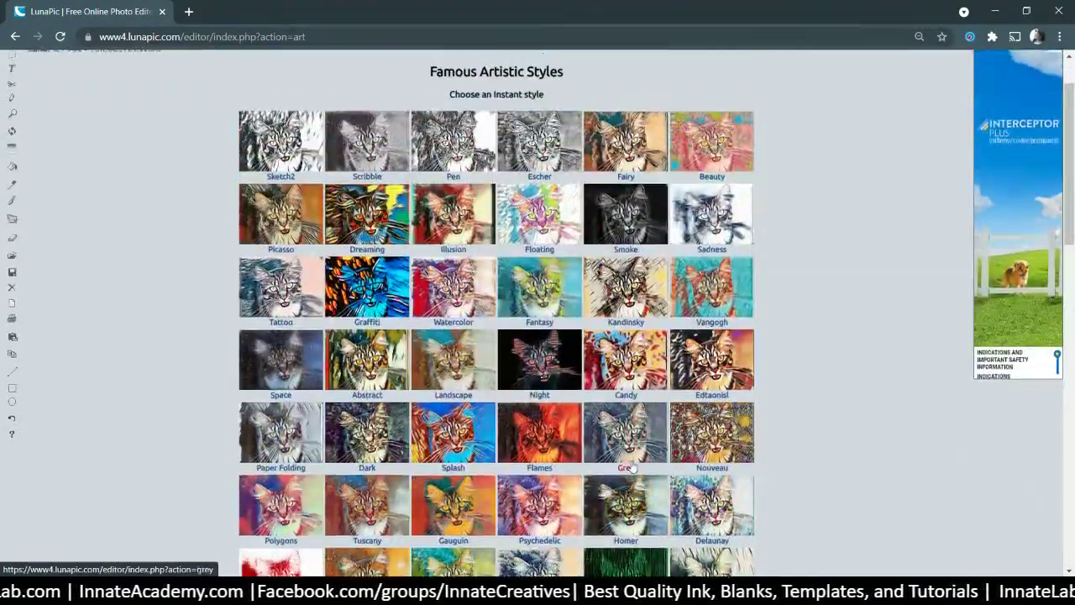
scroll(631, 468, "up", 1)
scroll(510, 413, "down", 6)
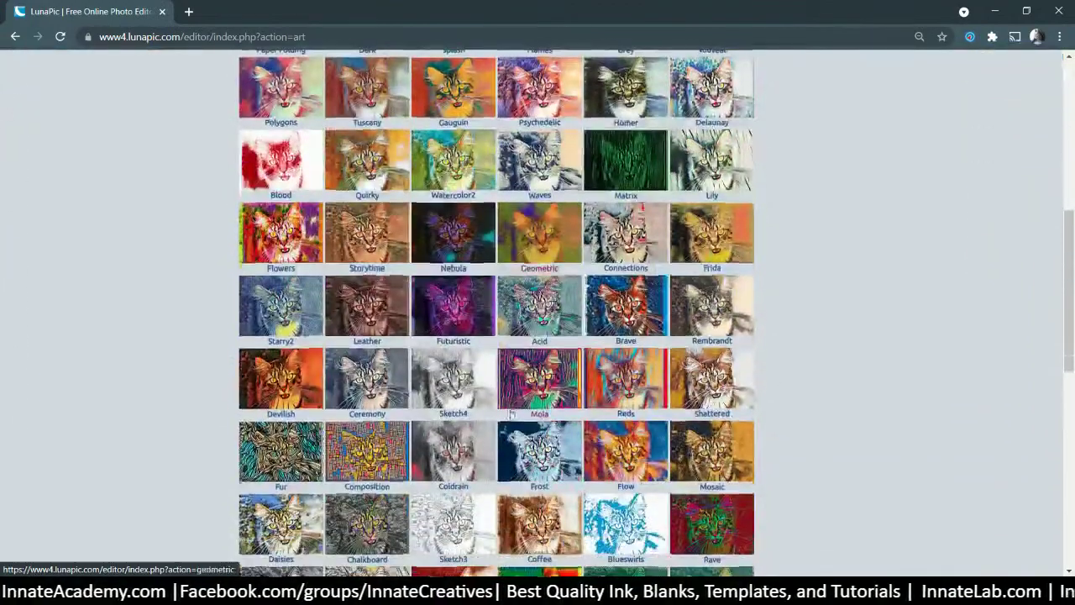
scroll(452, 413, "down", 1)
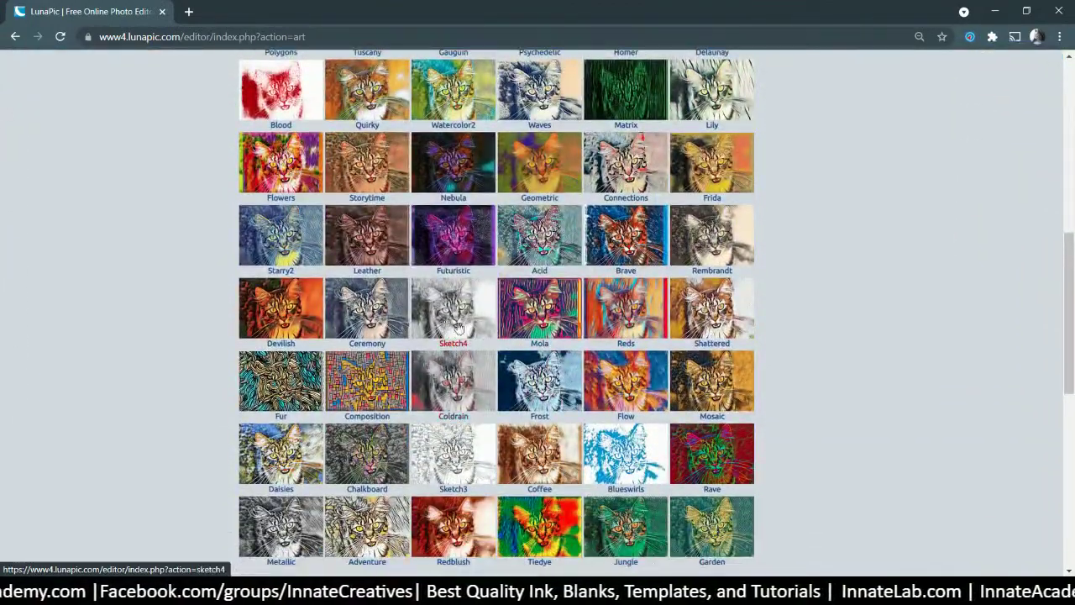
scroll(451, 357, "up", 7)
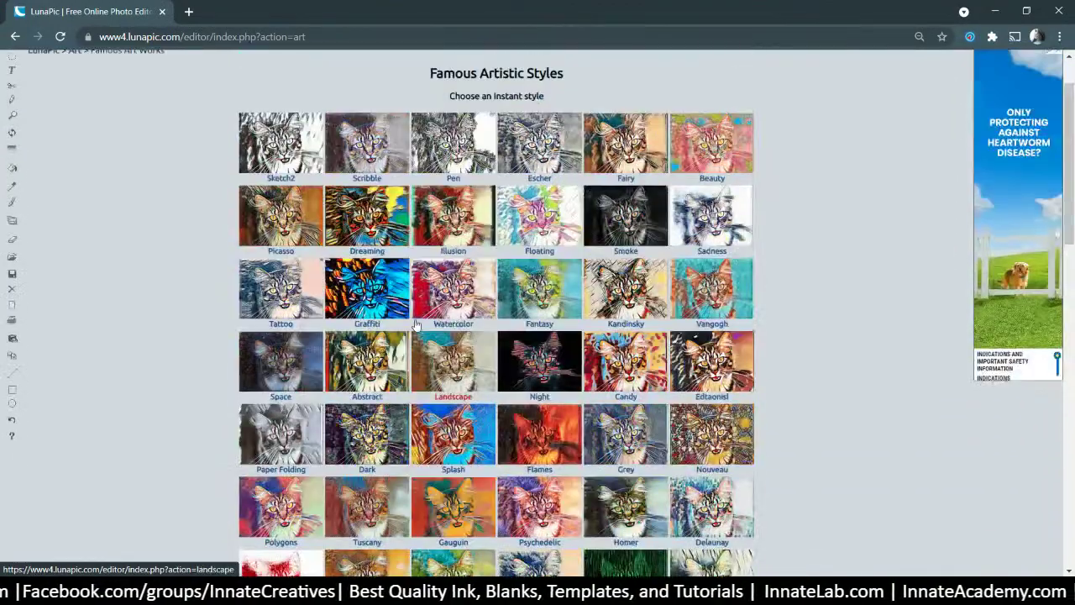
left_click(25, 119)
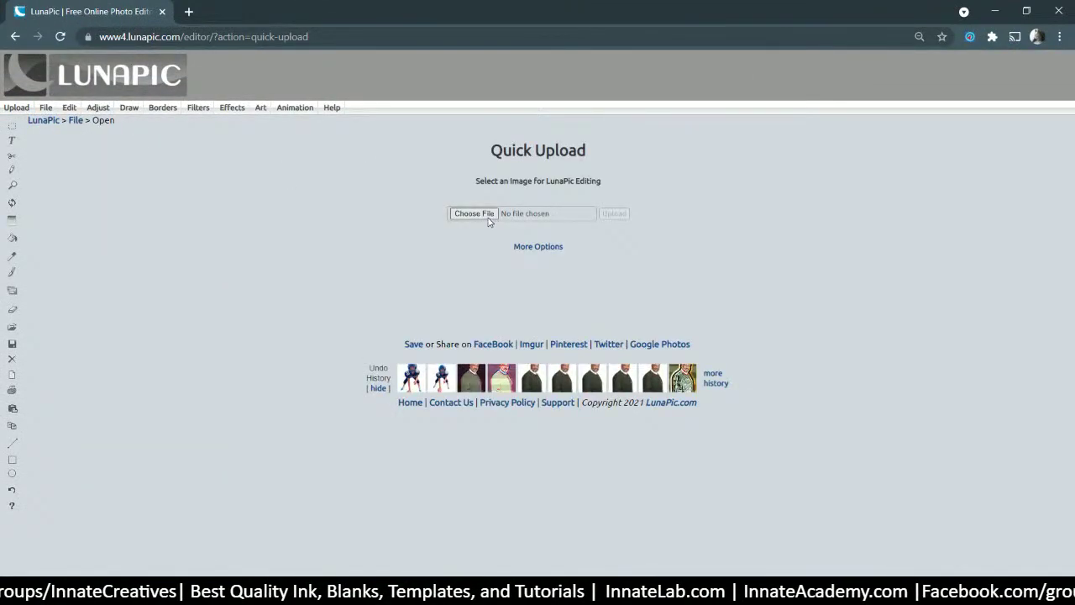
- Cancel choosing an upload file and switch back to Photoshop
left_click(487, 217)
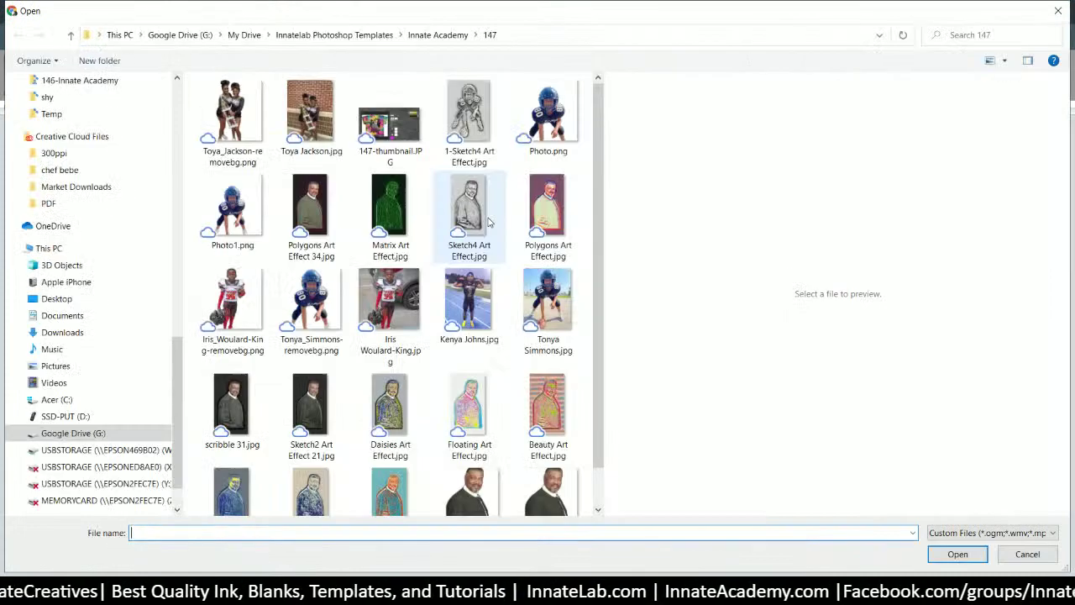
left_click(1039, 552)
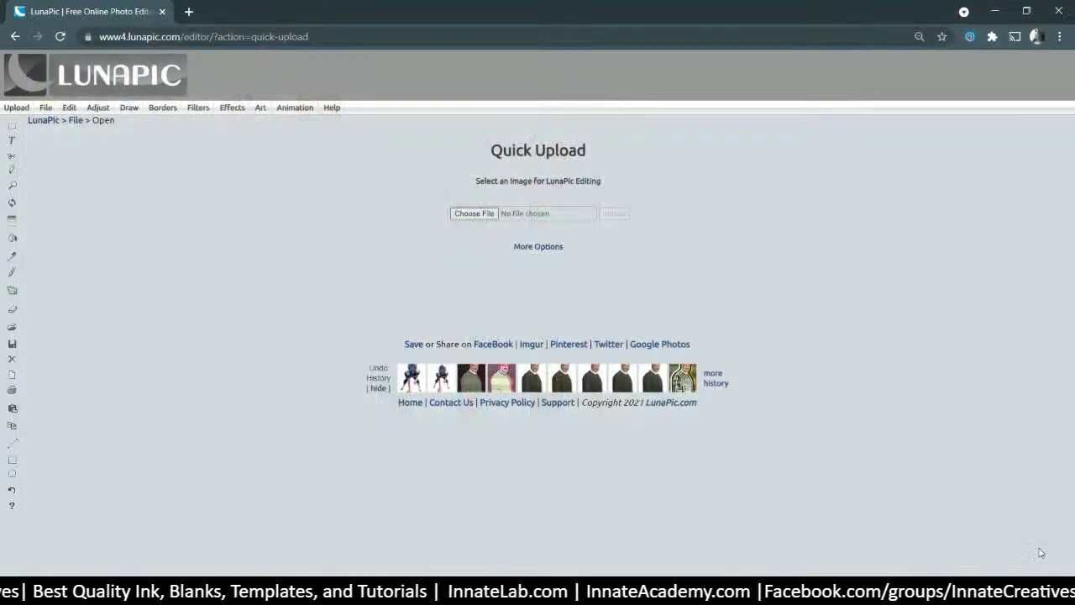
key("alt+Tab")
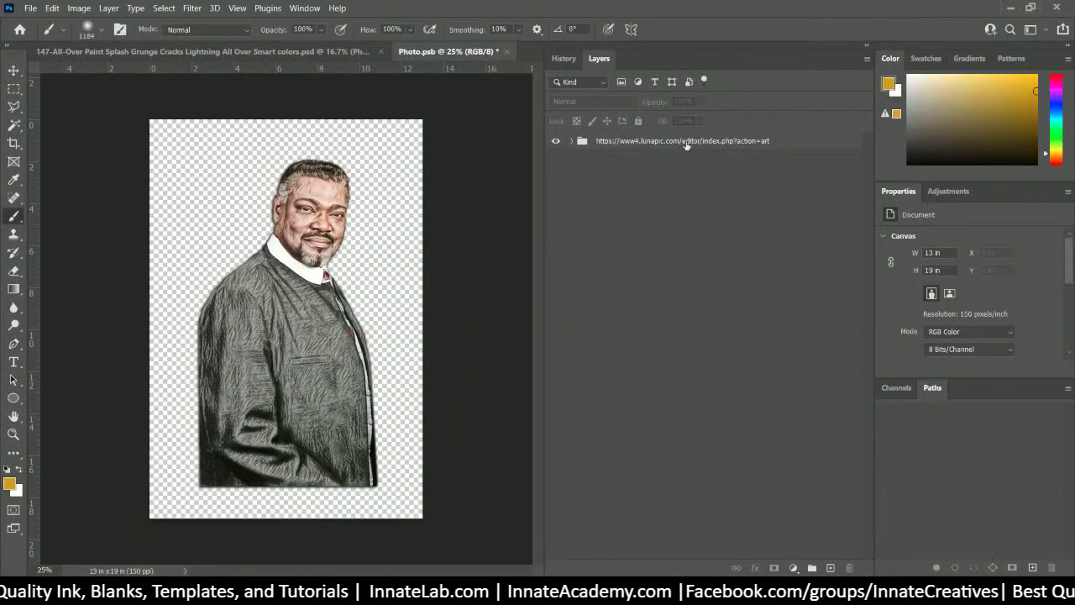
- Select and then deselect the sketched portrait group layer in the Layers panel
left_click(668, 147)
left_click(648, 225)
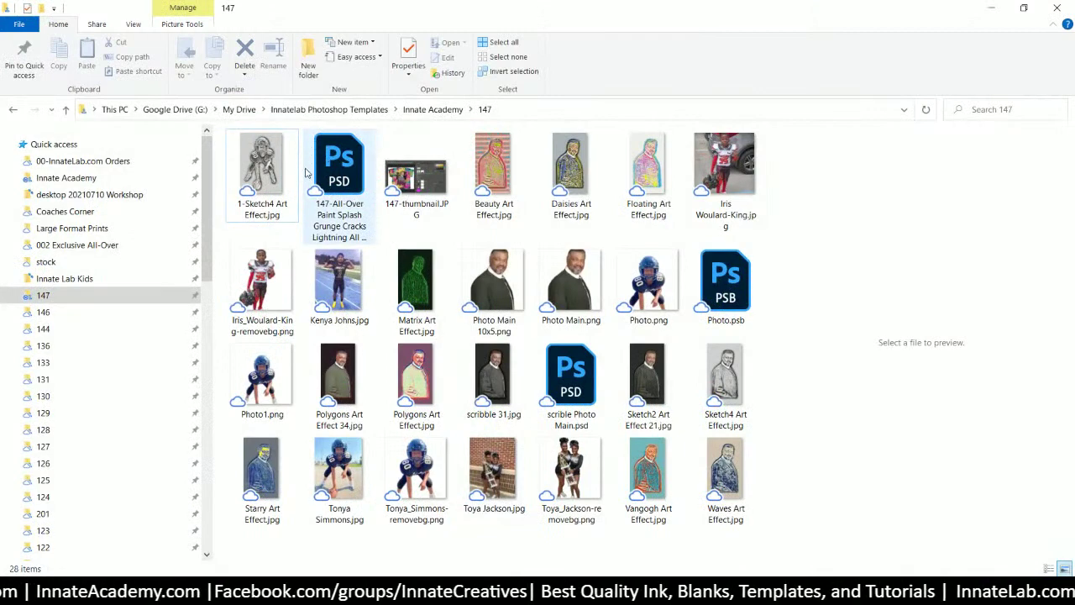
- Pick the background-removed two-girl PNG in folder 147 and restore Explorer over Photoshop
left_click(256, 172)
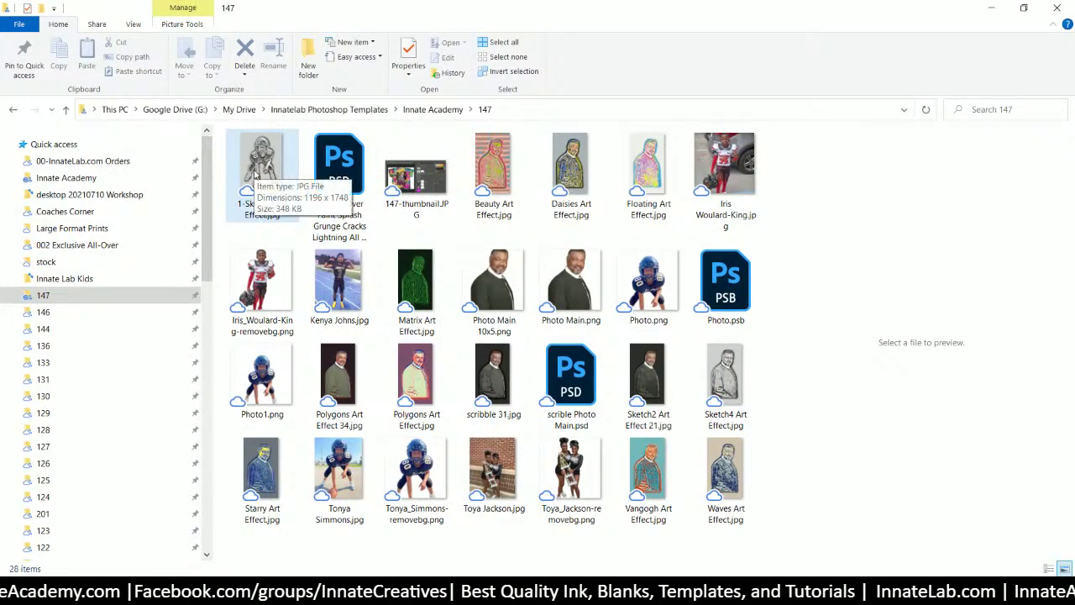
left_click(564, 470)
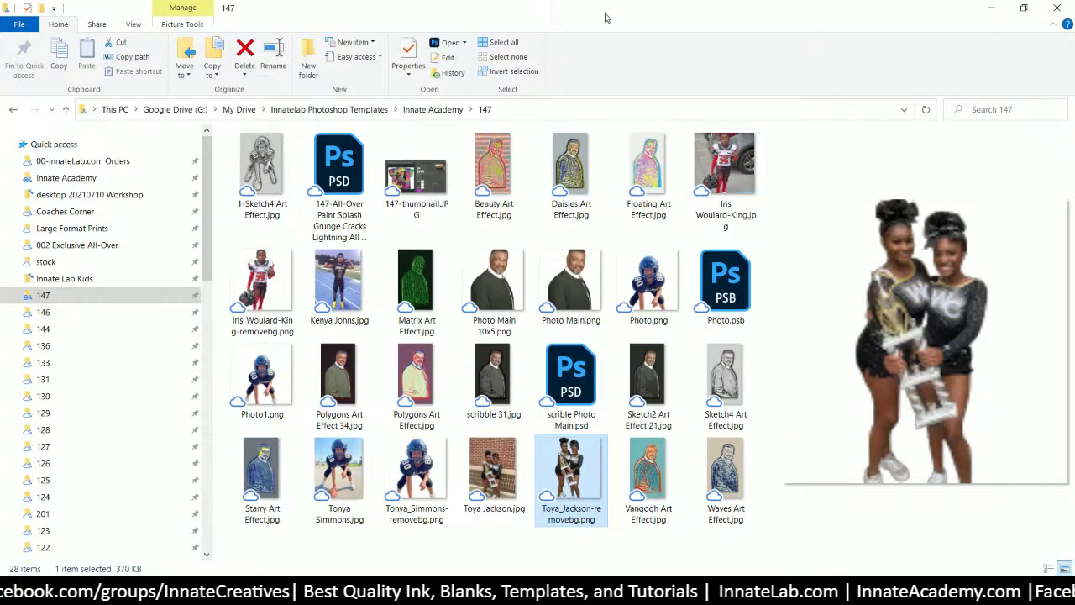
left_click_drag(605, 17, 602, 432)
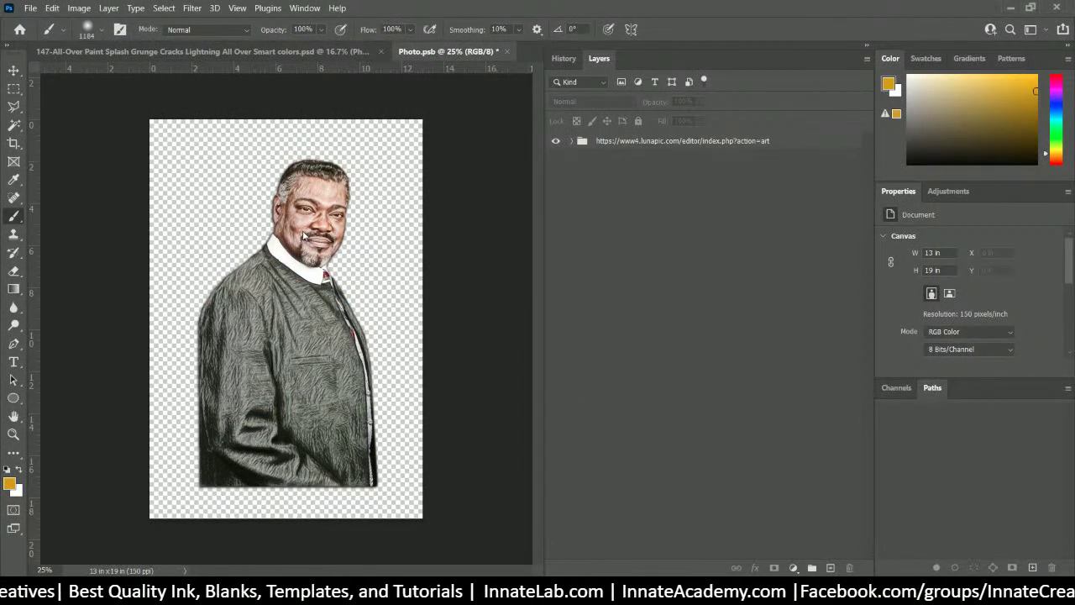
- Place the two-girl cutout on the canvas, enlarged to about 150% over the portrait
left_click_drag(304, 236, 304, 236)
left_click_drag(290, 313, 257, 214)
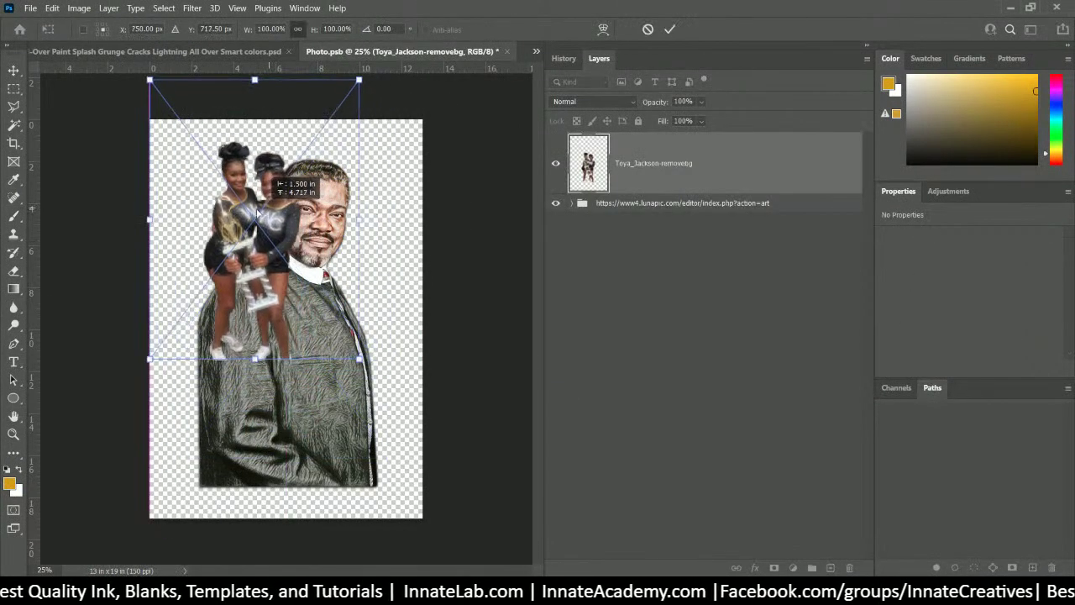
left_click_drag(358, 359, 460, 498)
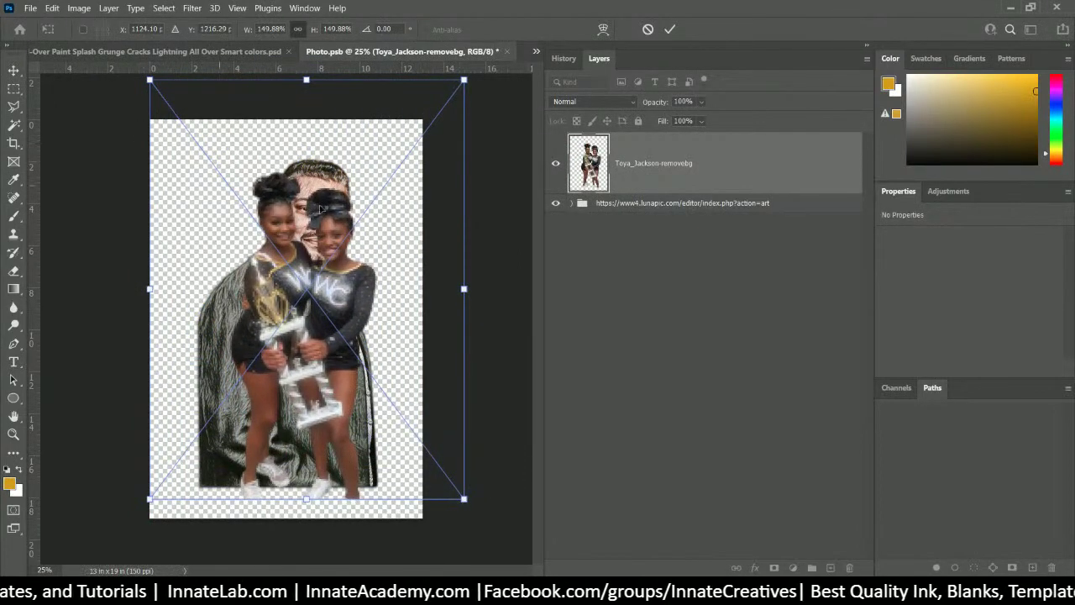
left_click_drag(340, 300, 320, 271)
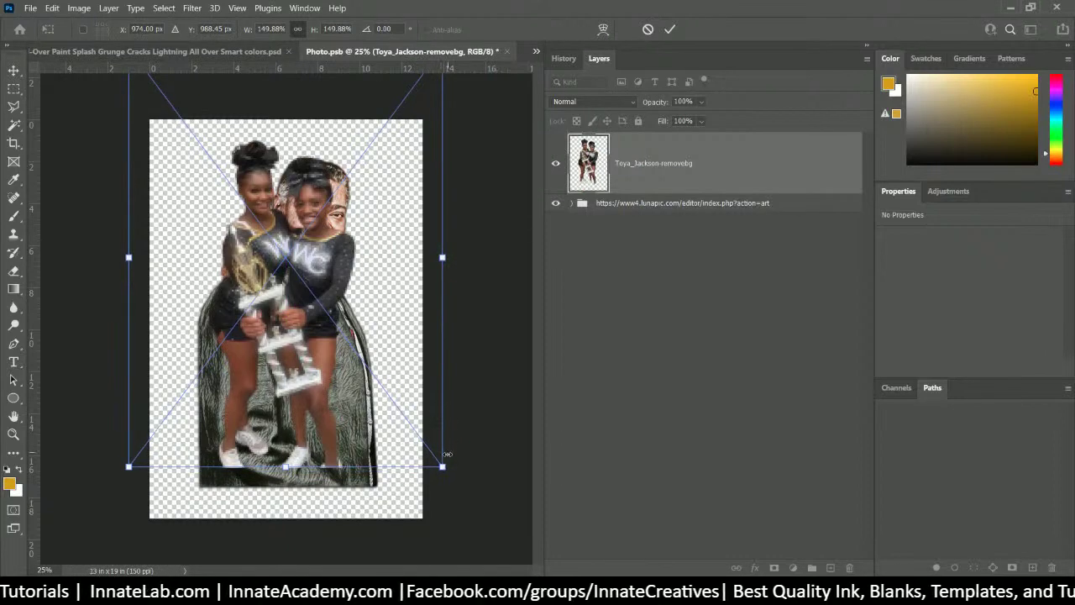
left_click_drag(444, 452, 443, 503)
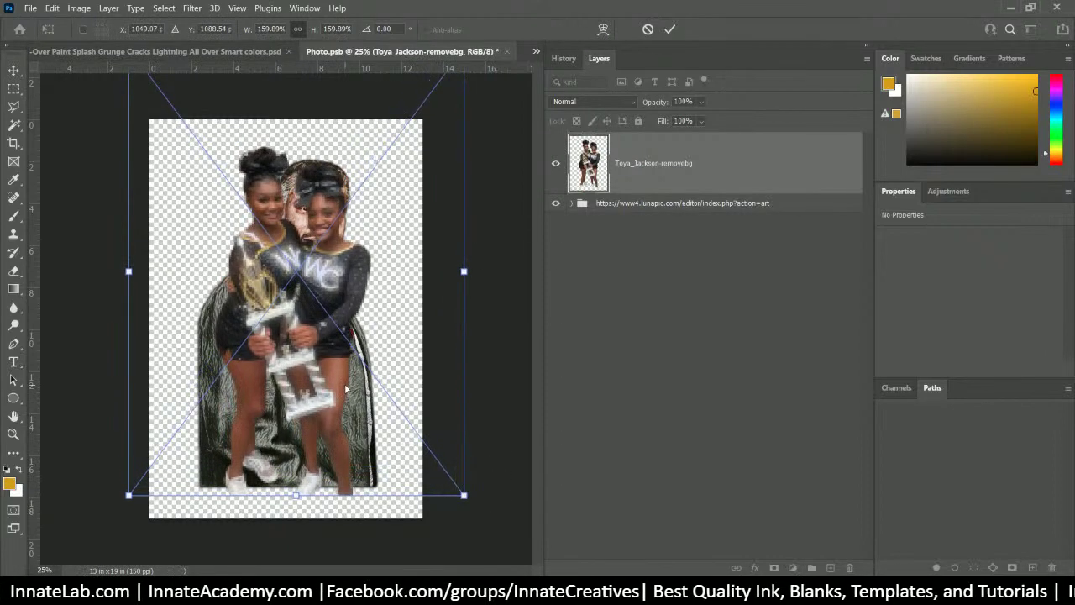
key("Return")
key("b")
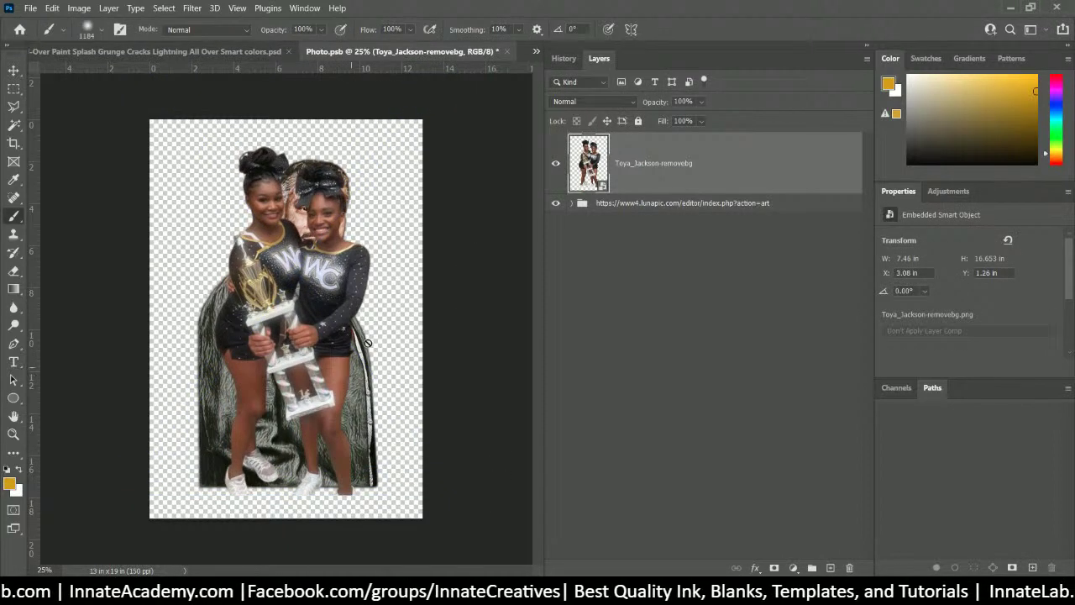
- Hide the sketched portrait group and reselect the two-girl photo layer
left_click(555, 204)
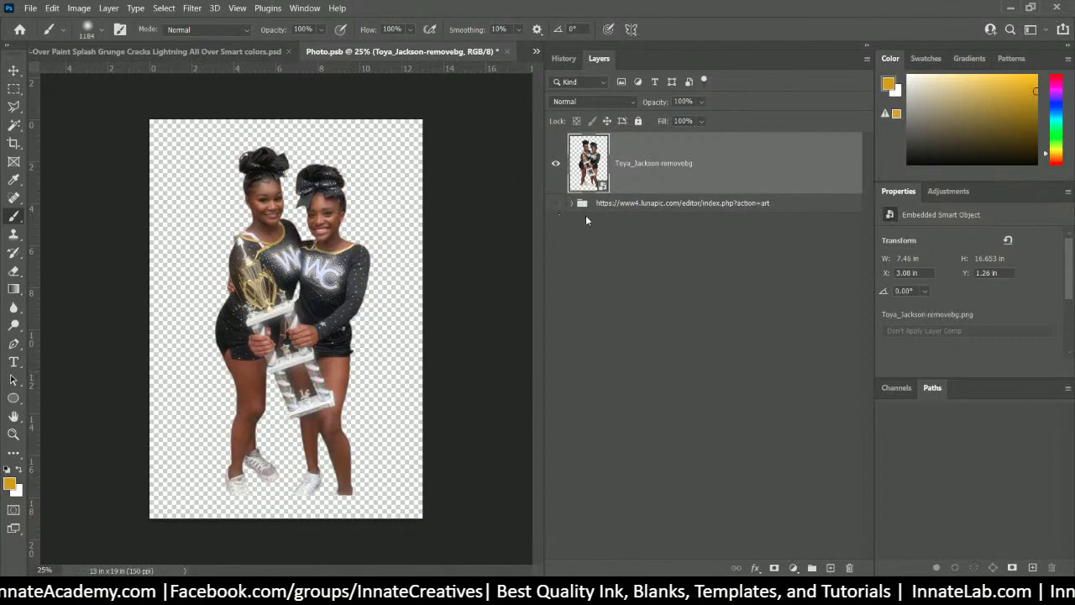
left_click(756, 203)
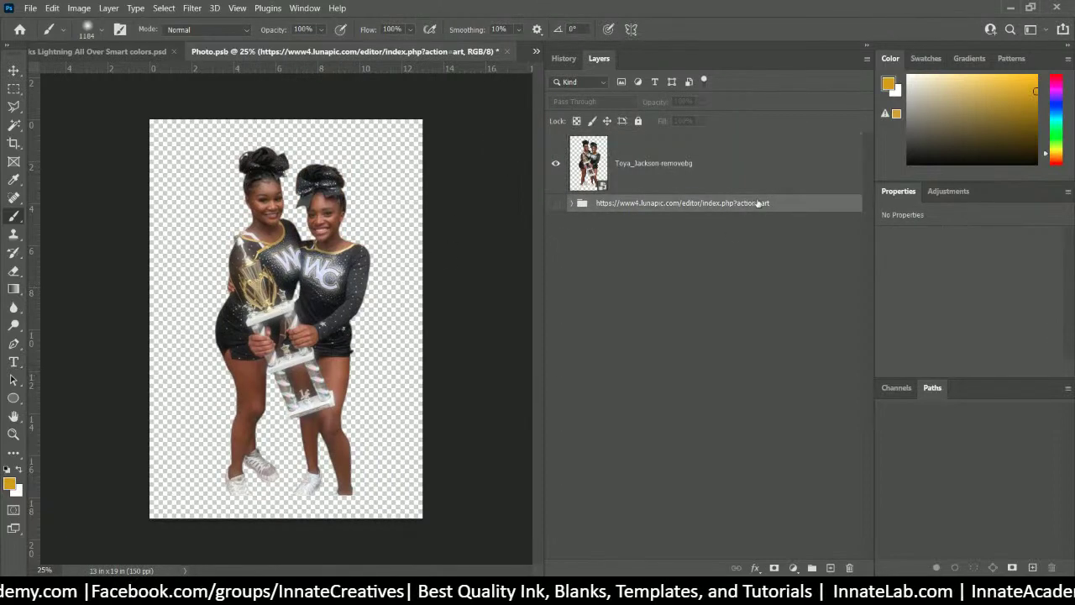
left_click(712, 179)
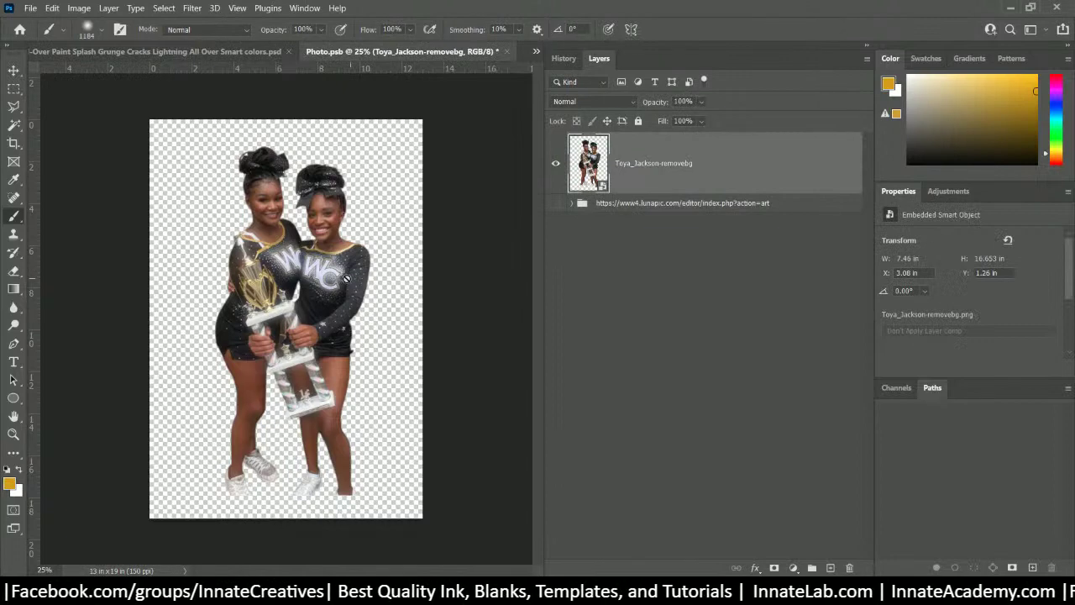
- Save a PNG copy of the document as Photo 2.png in the 147 folder
left_click(30, 9)
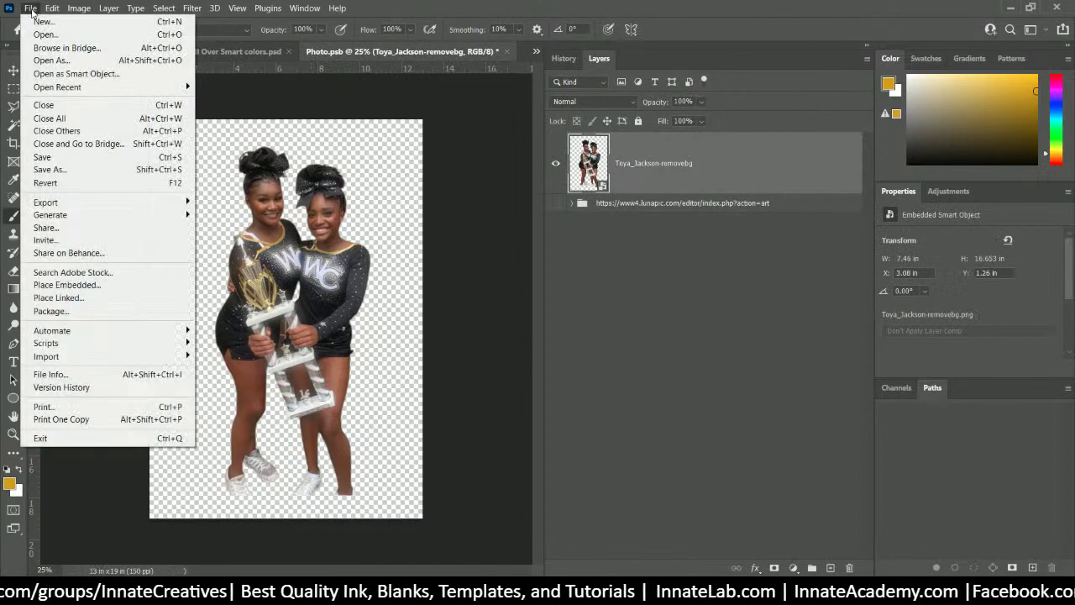
left_click(107, 169)
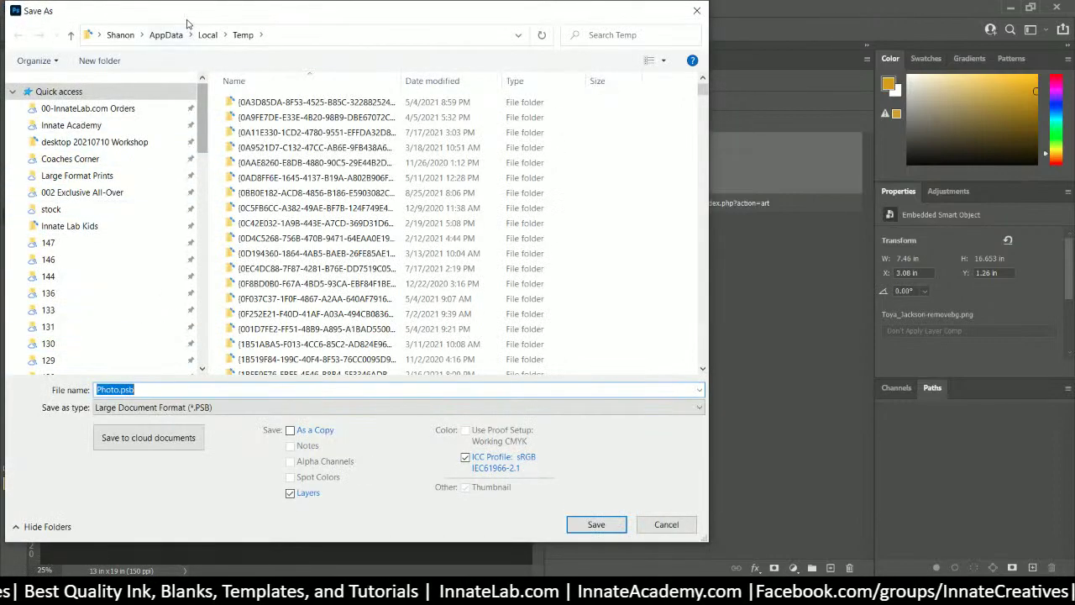
left_click_drag(187, 23, 387, 51)
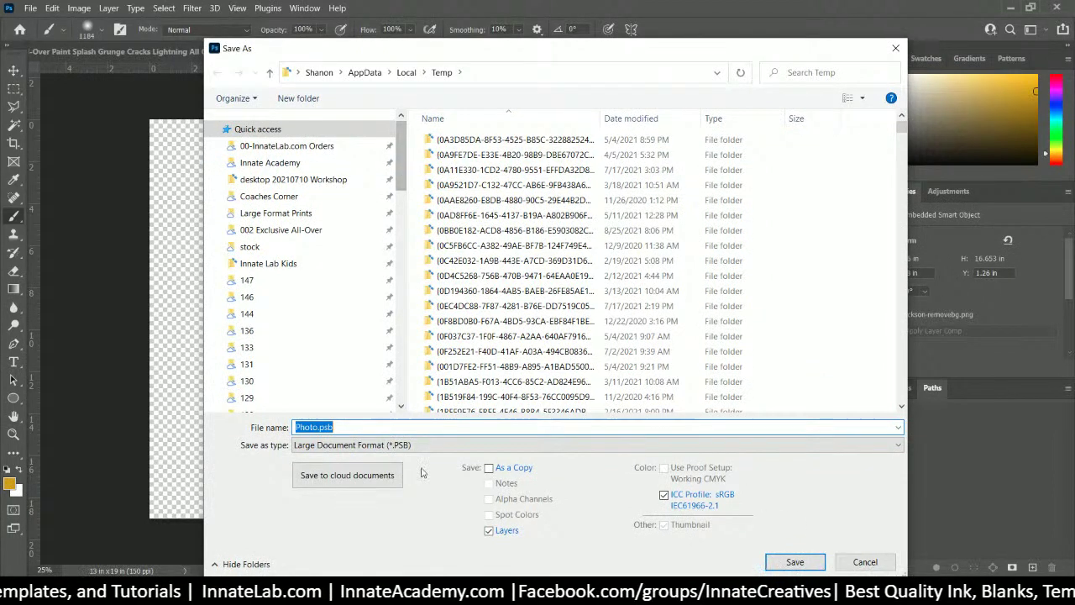
left_click(490, 469)
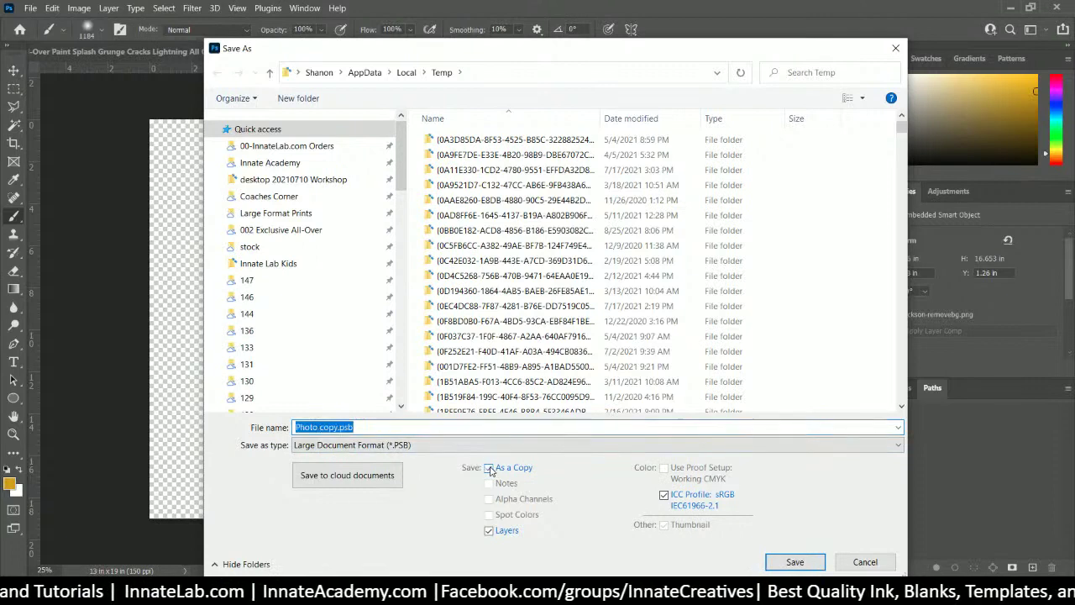
left_click(417, 445)
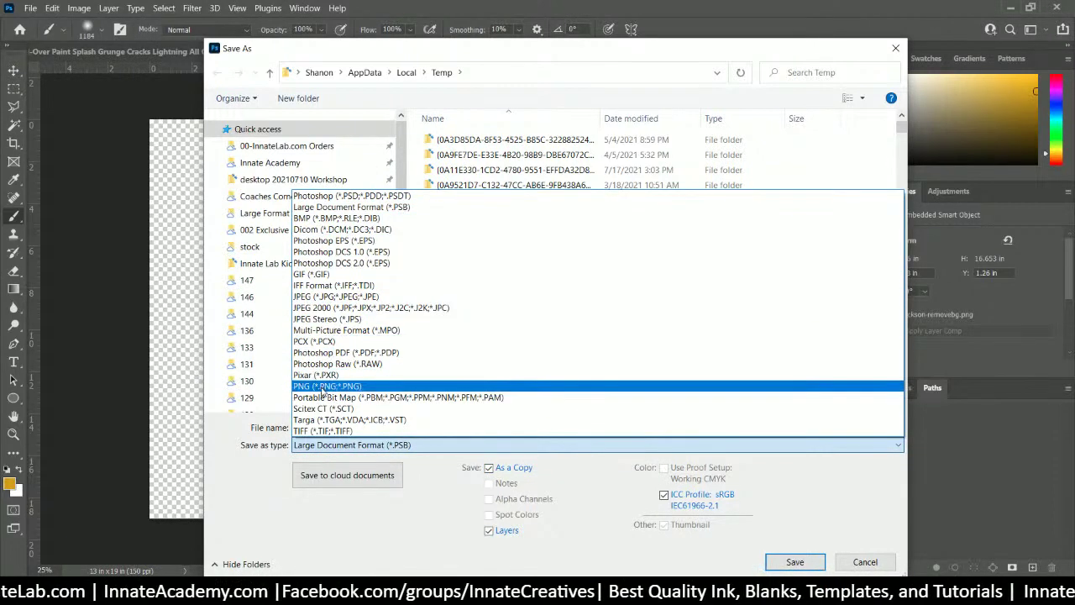
left_click(322, 387)
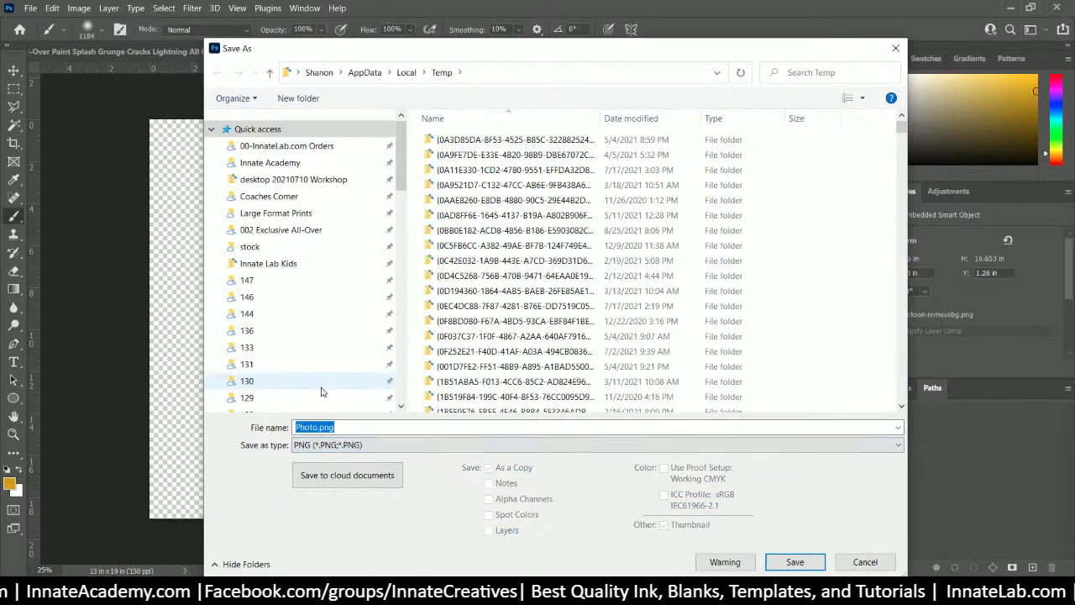
left_click(262, 287)
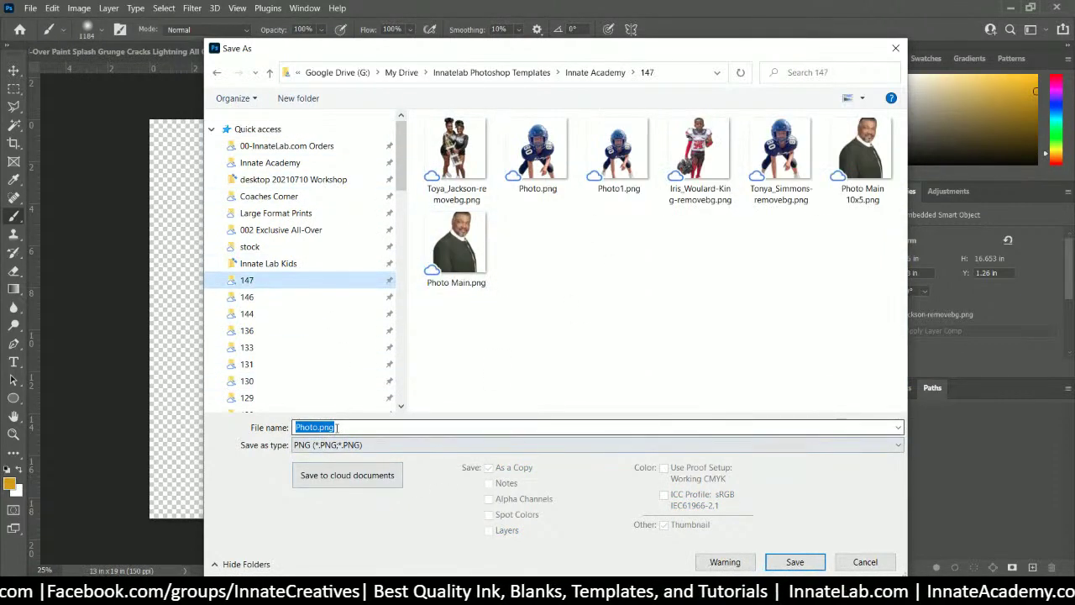
left_click(317, 427)
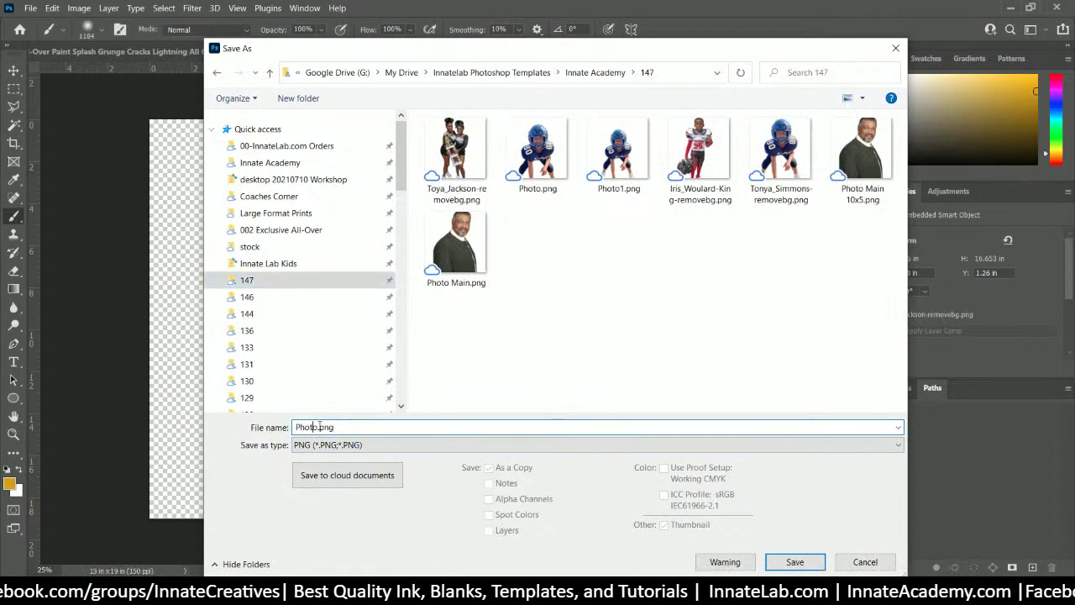
type("2")
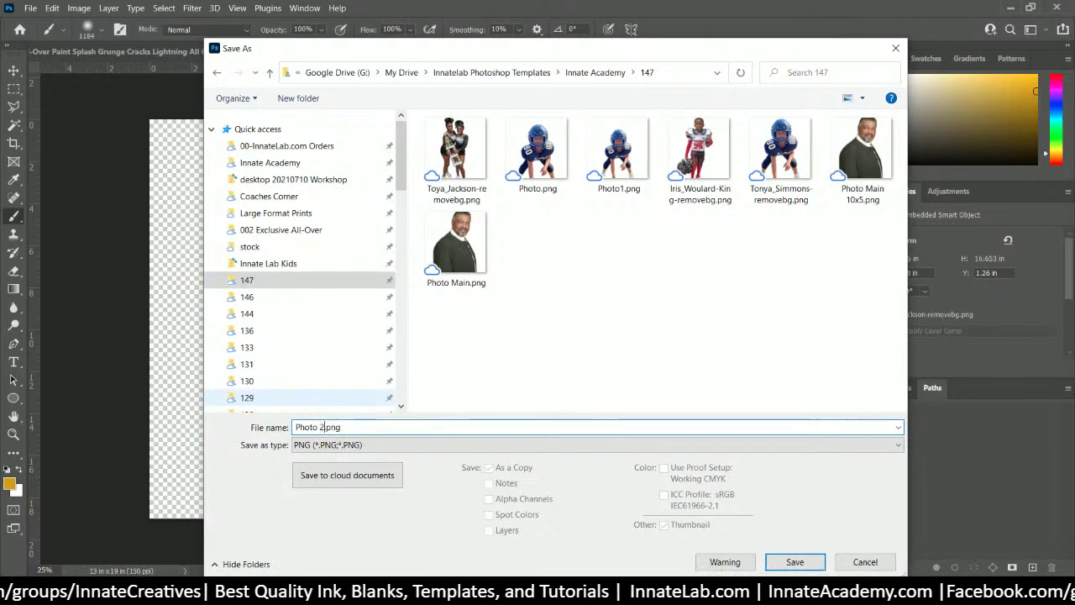
key("Return")
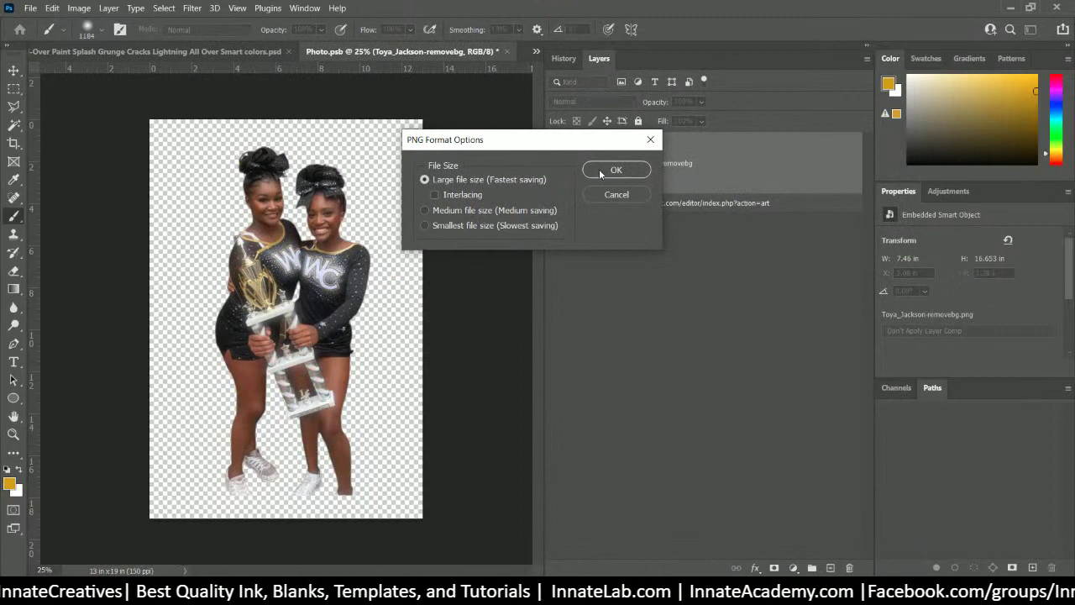
left_click(599, 169)
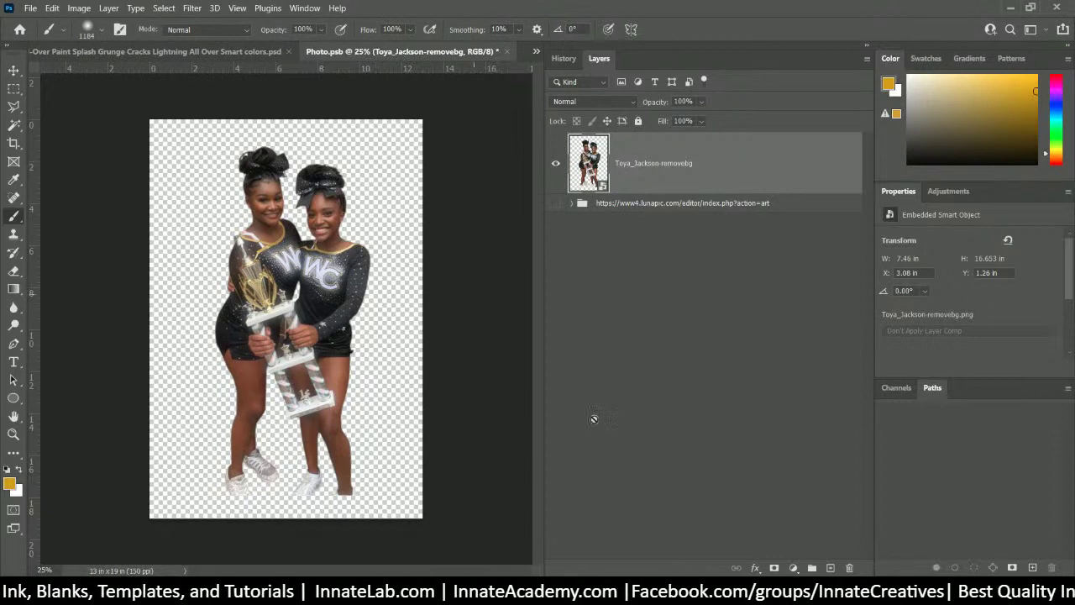
- Dismiss the remove.bg full-image download prompt and close that browser window
mouse_move(504, 592)
left_click(555, 496)
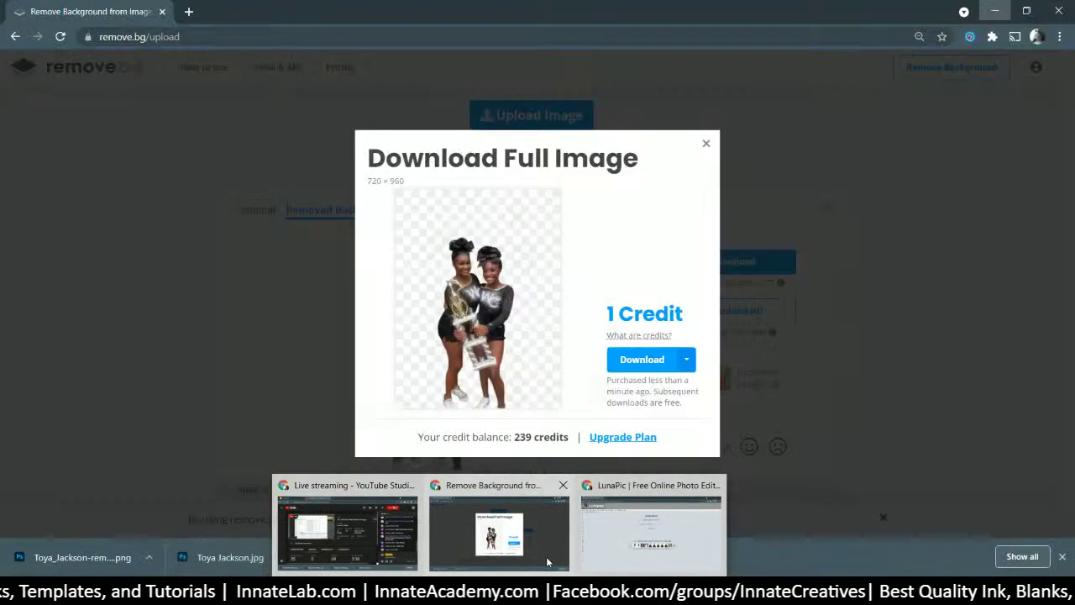
left_click(705, 144)
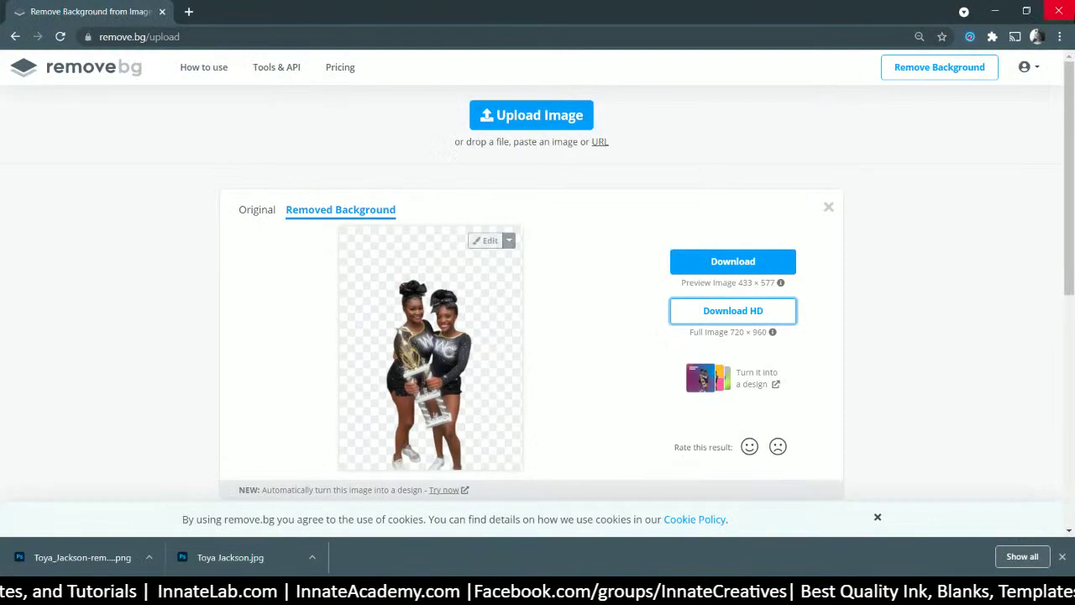
left_click(1057, 15)
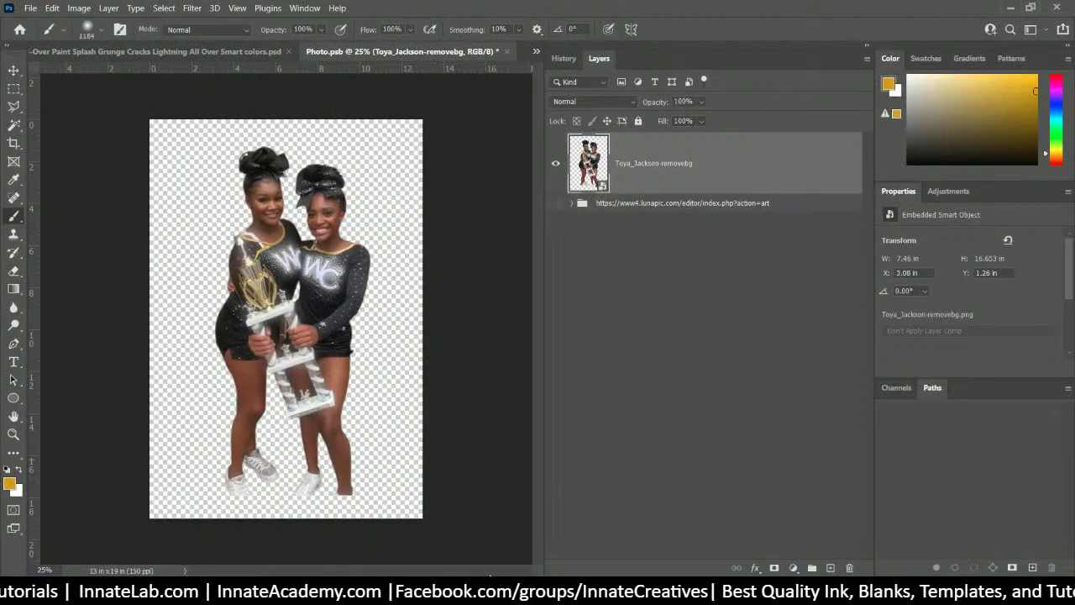
- Upload Photo 2.png from the 147 folder into the LunaPic editor
mouse_move(501, 595)
left_click(571, 529)
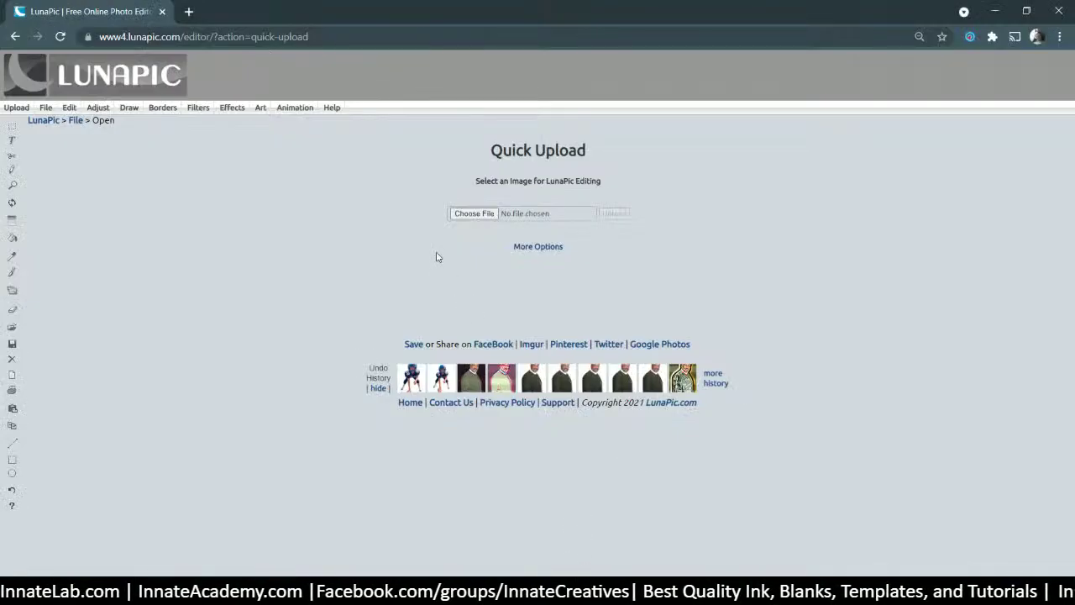
left_click(473, 213)
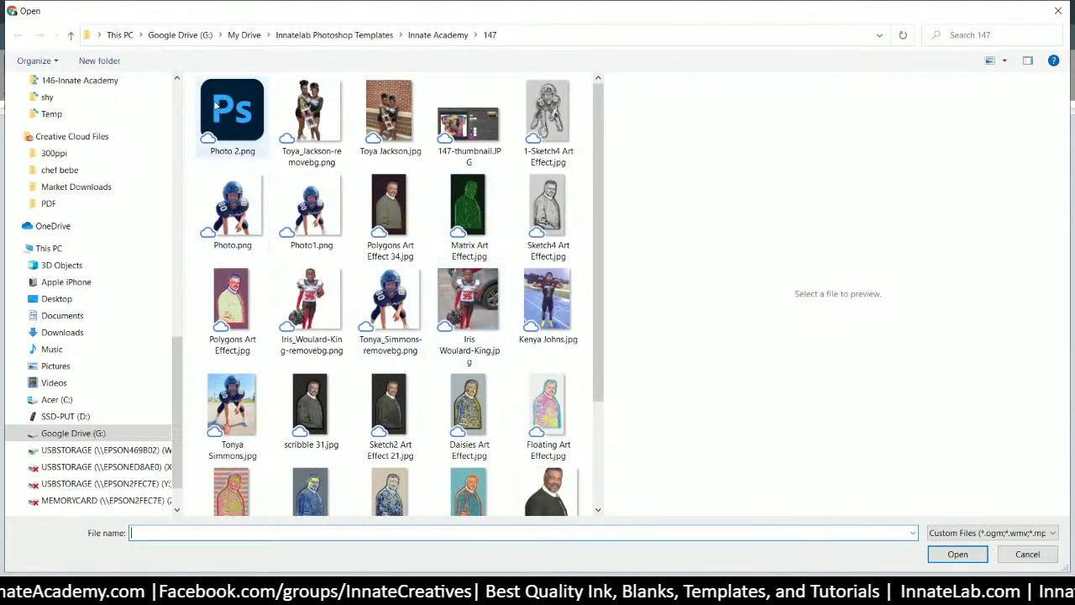
left_click(237, 118)
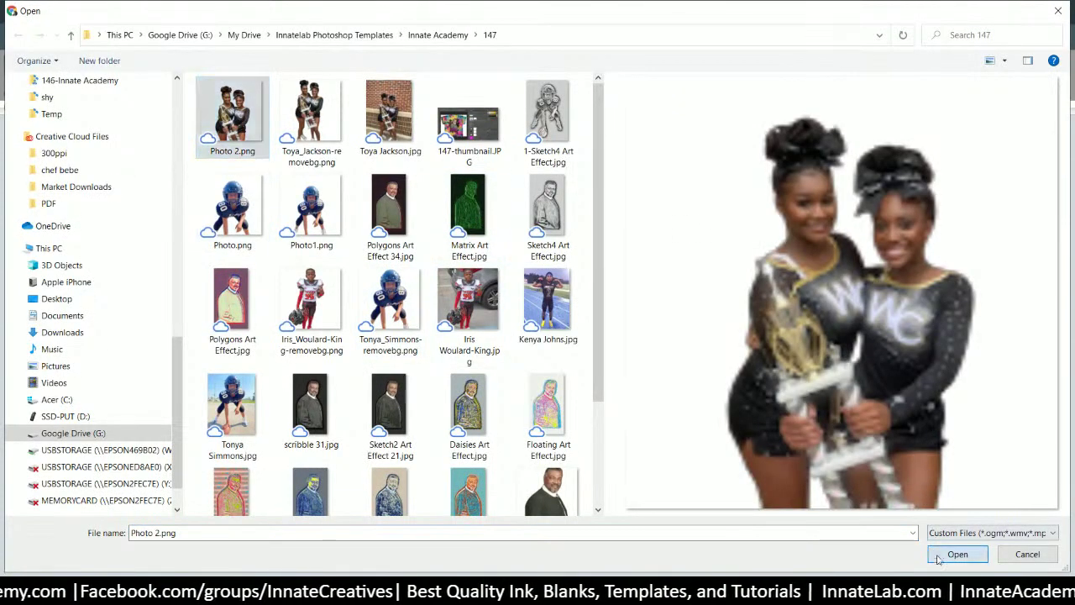
left_click(939, 558)
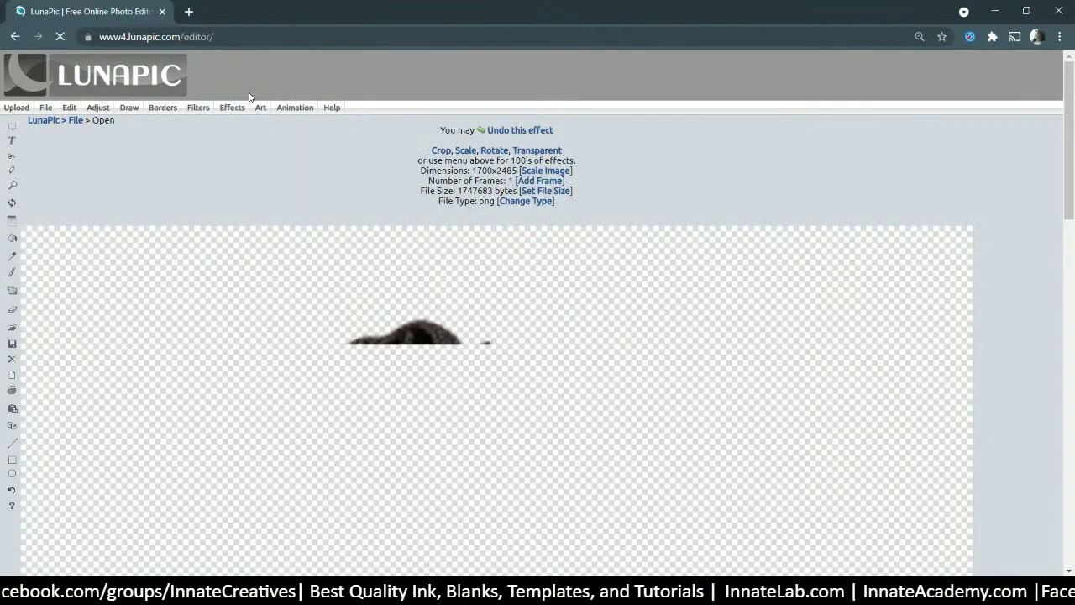
- Open Art > Famous Art Works and browse the Famous Artistic Styles gallery
mouse_move(261, 108)
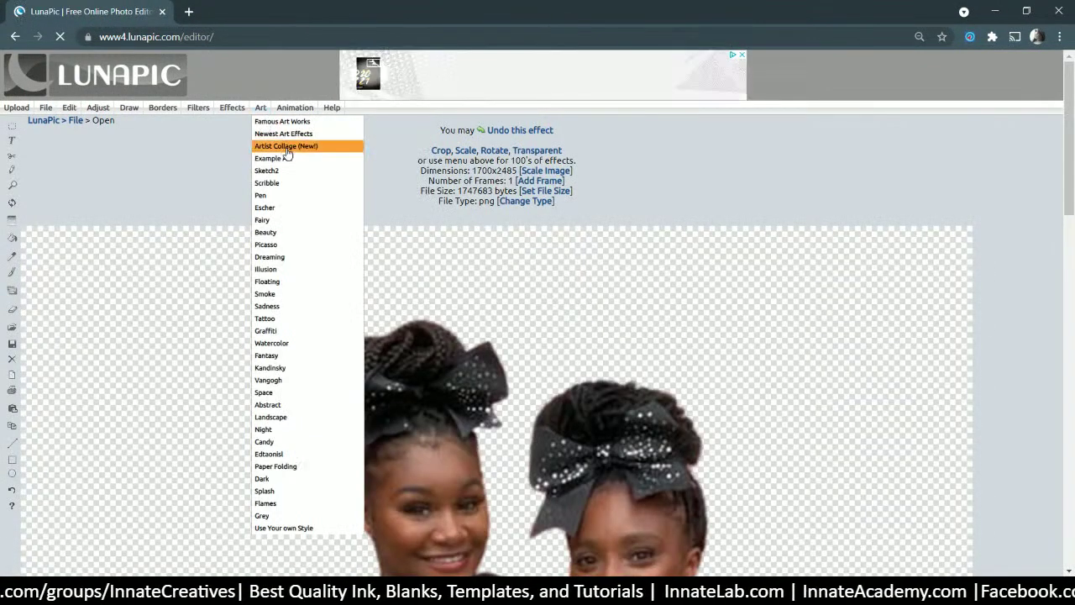
mouse_move(295, 108)
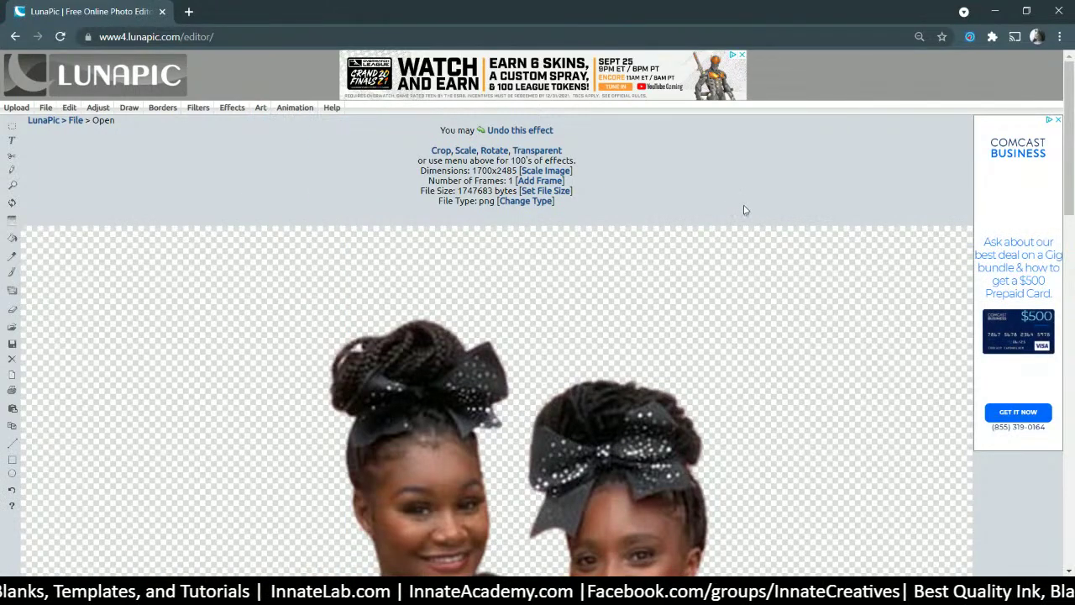
scroll(765, 302, "down", 15)
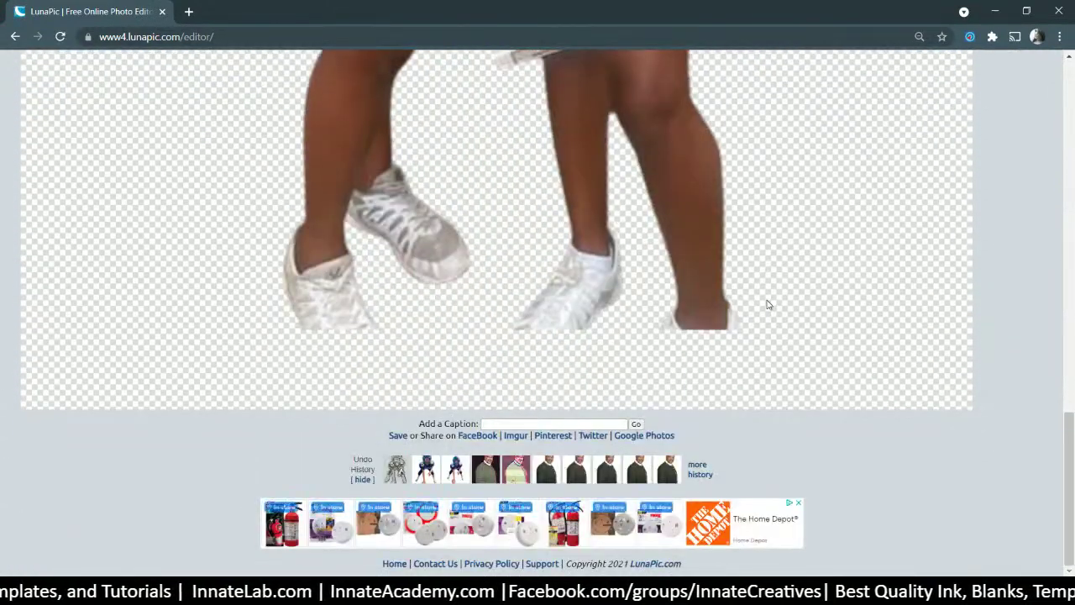
scroll(767, 304, "up", 15)
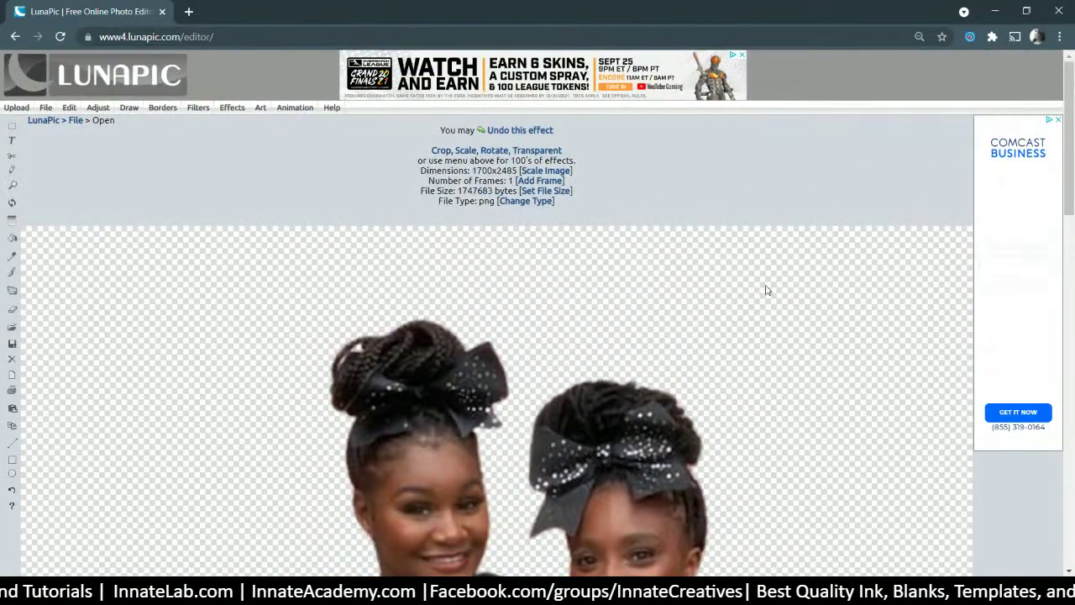
scroll(744, 273, "down", 10)
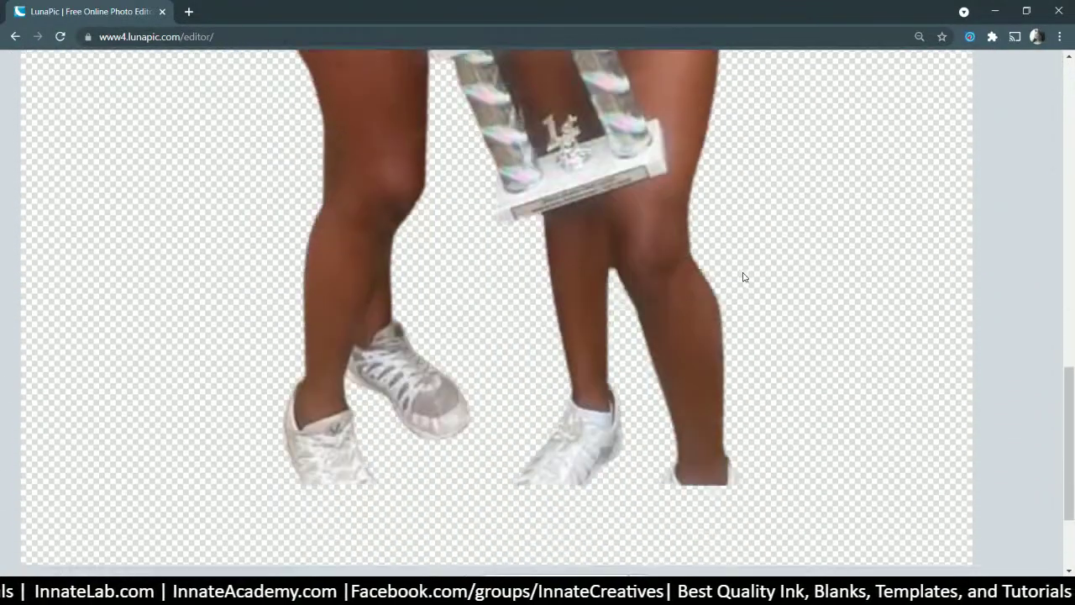
scroll(743, 277, "down", 2)
scroll(741, 280, "up", 12)
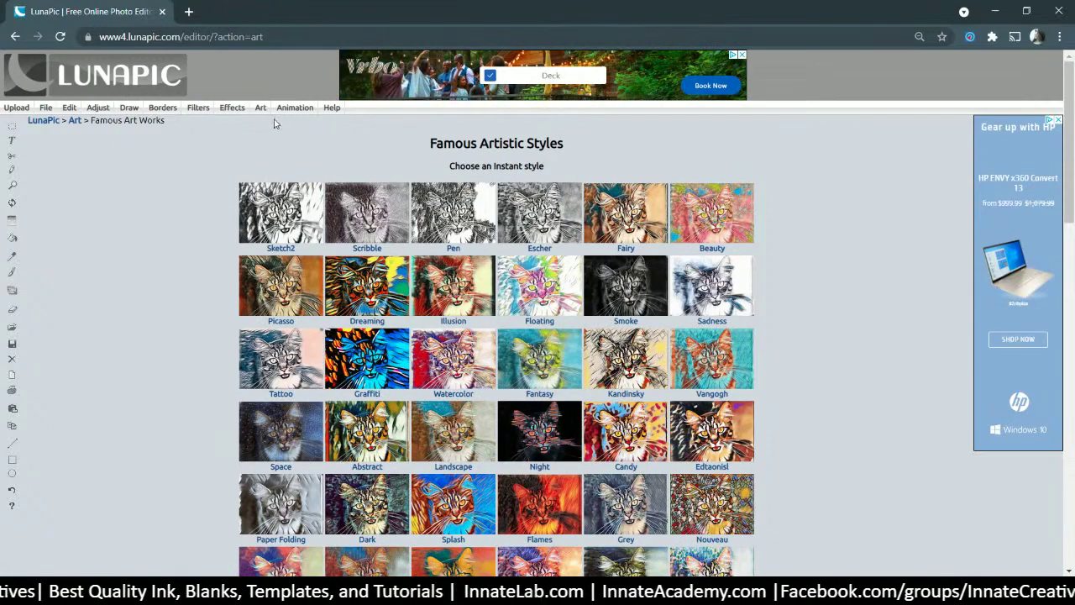
- Apply the Sketch4 art style to the two-girl photo and scroll to view the result
scroll(329, 251, "down", 4)
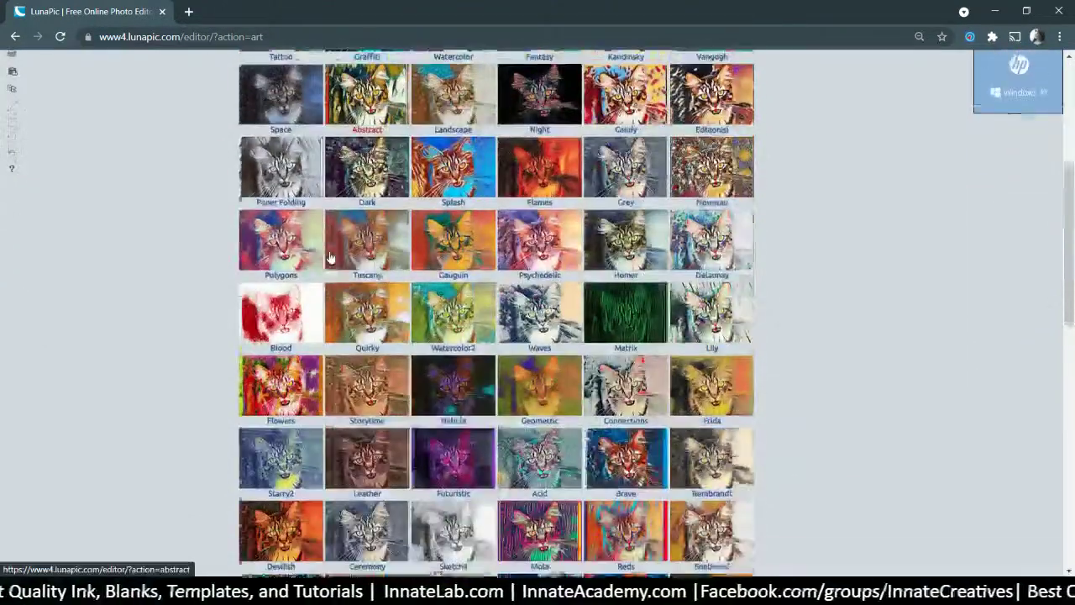
scroll(332, 255, "down", 2)
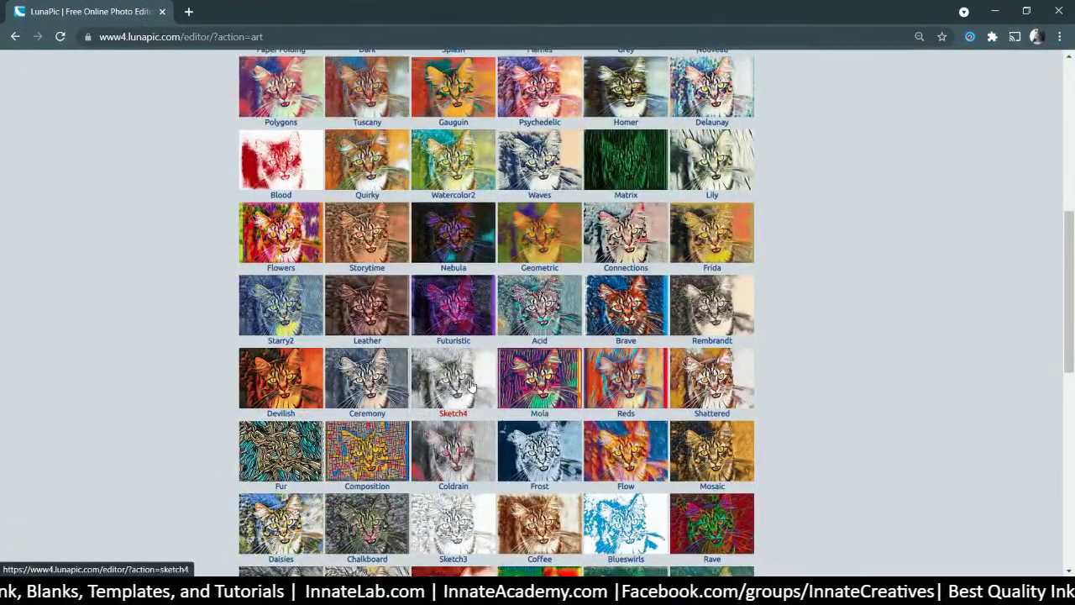
left_click(472, 387)
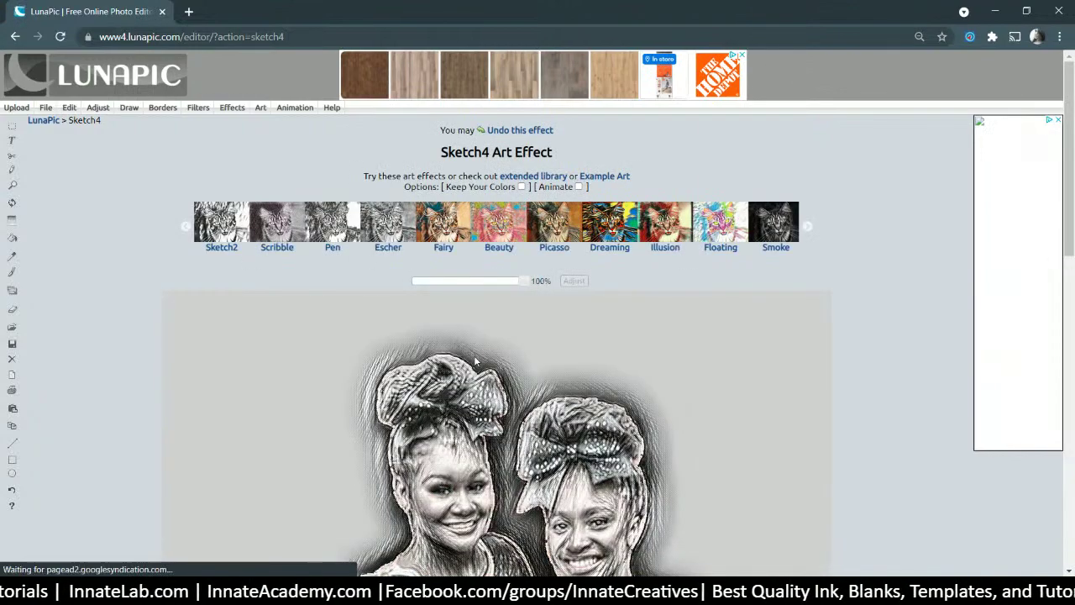
scroll(475, 361, "down", 4)
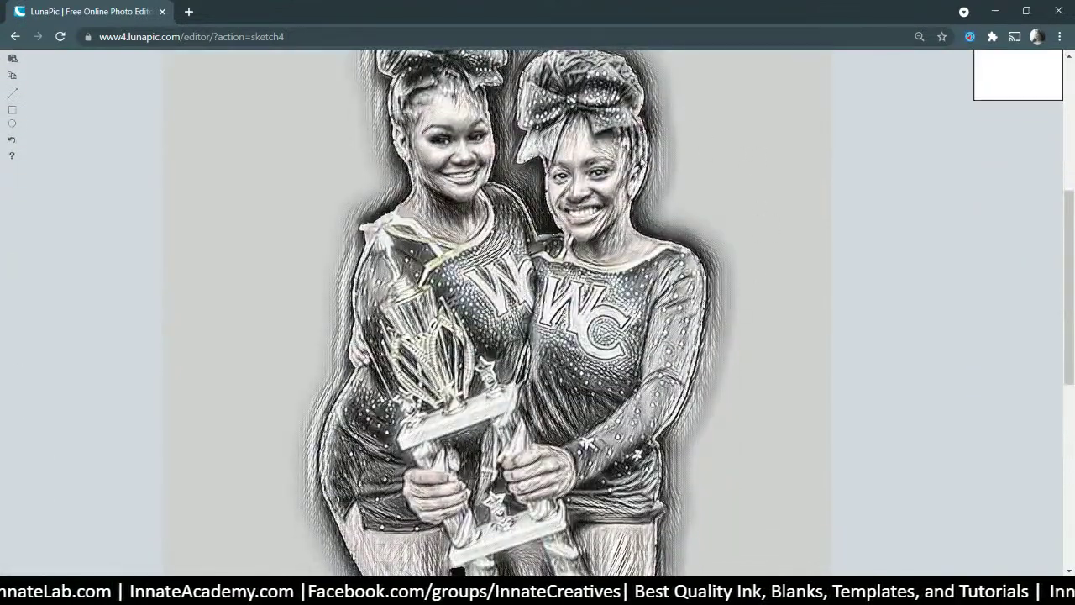
scroll(513, 162, "up", 1)
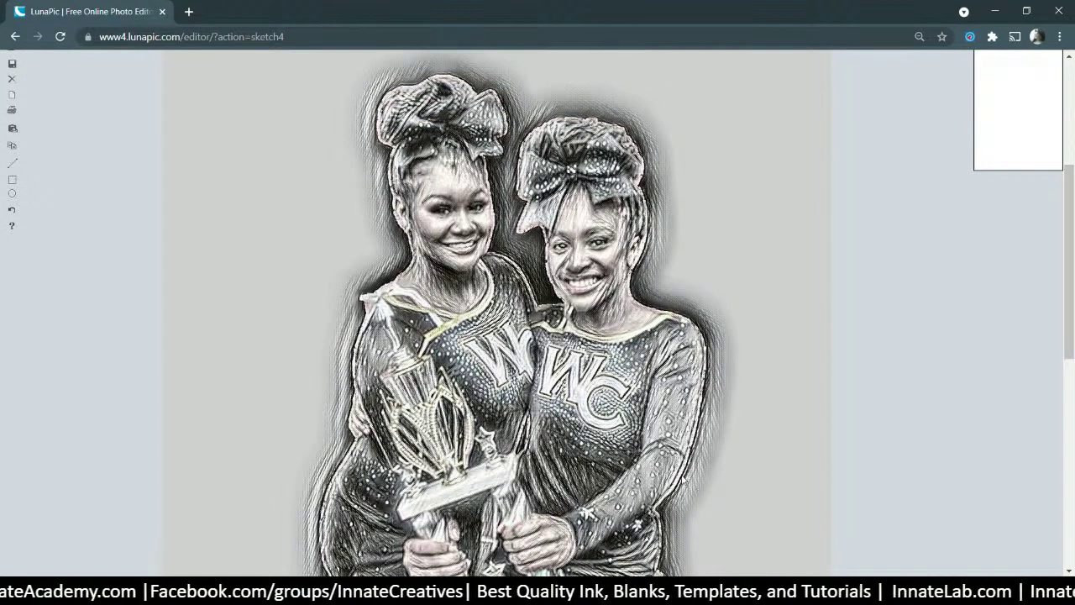
scroll(683, 479, "down", 6)
scroll(631, 451, "up", 1)
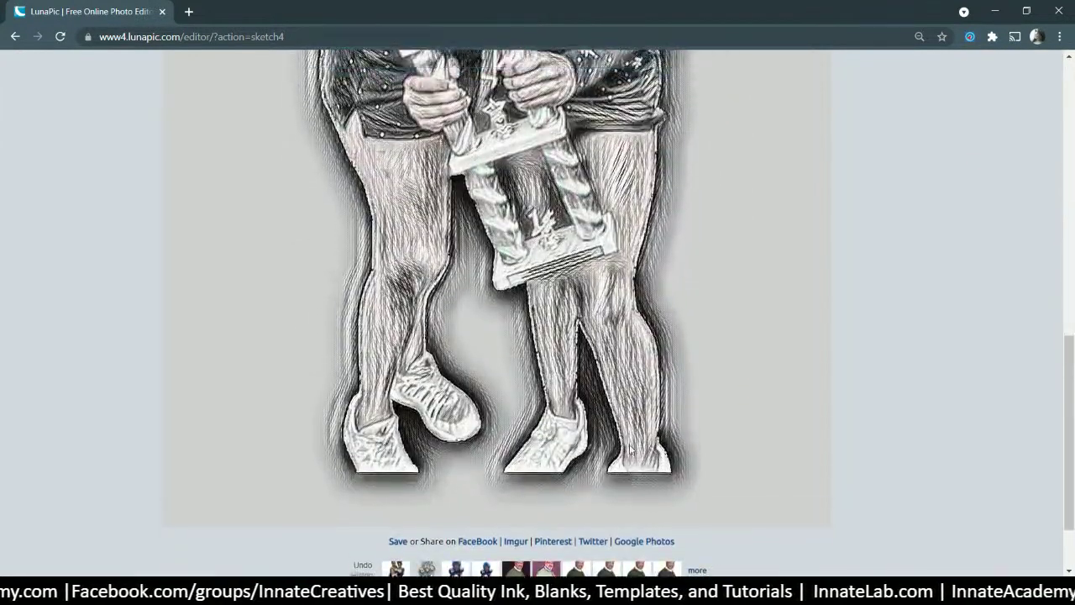
scroll(631, 451, "up", 6)
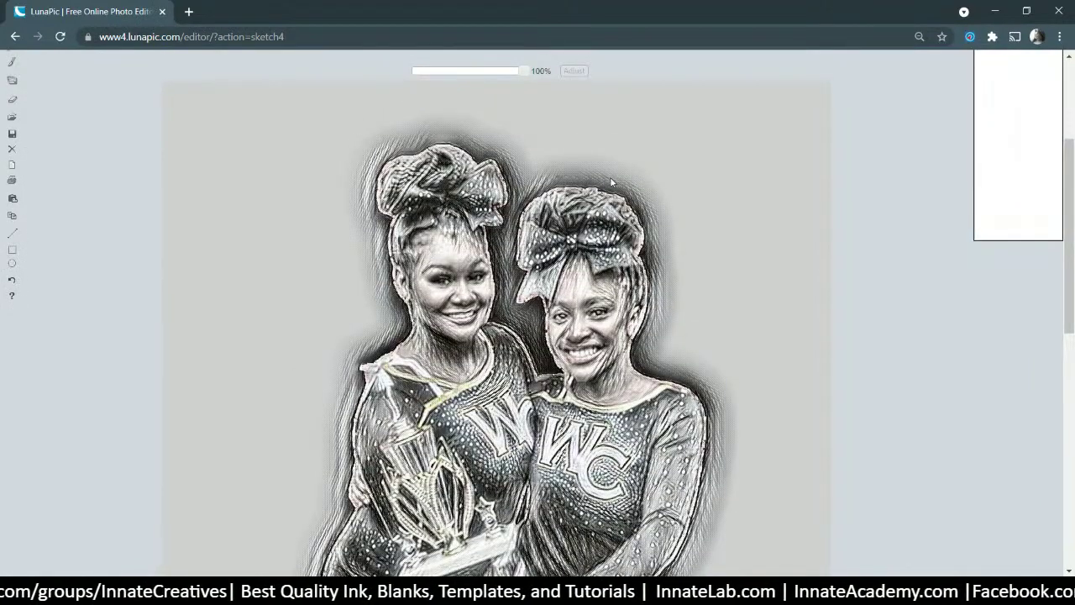
scroll(689, 224, "down", 3)
scroll(720, 179, "up", 1)
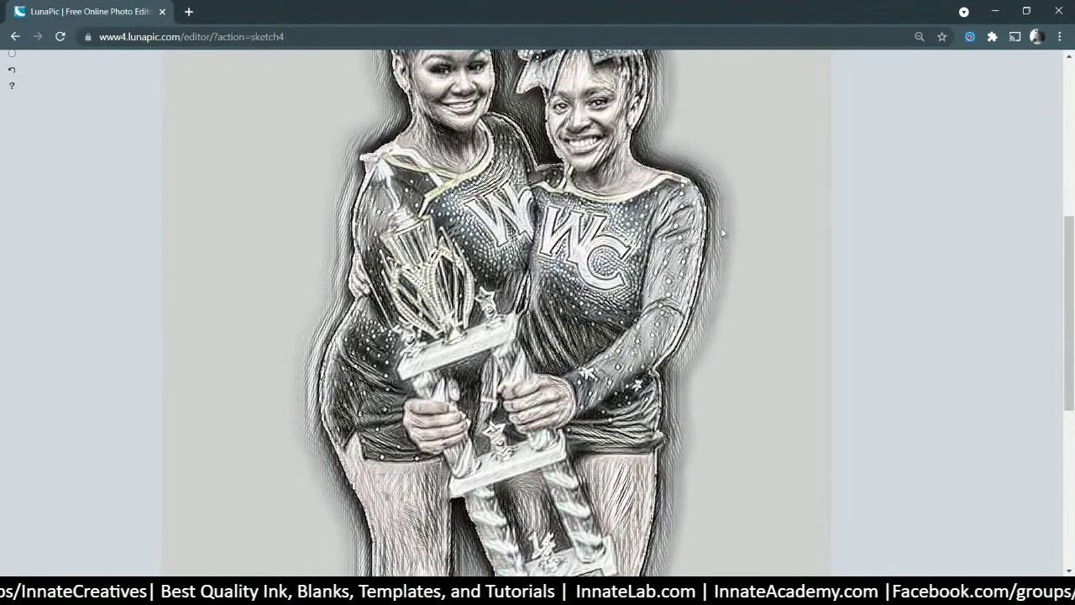
scroll(668, 367, "down", 4)
scroll(668, 370, "up", 6)
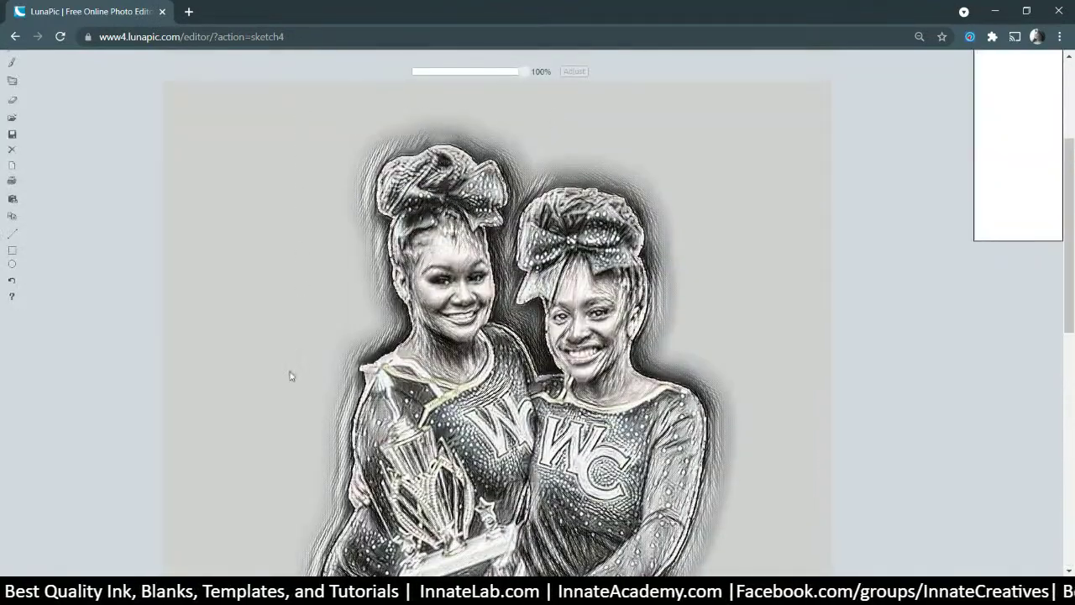
scroll(735, 331, "down", 5)
scroll(735, 343, "up", 4)
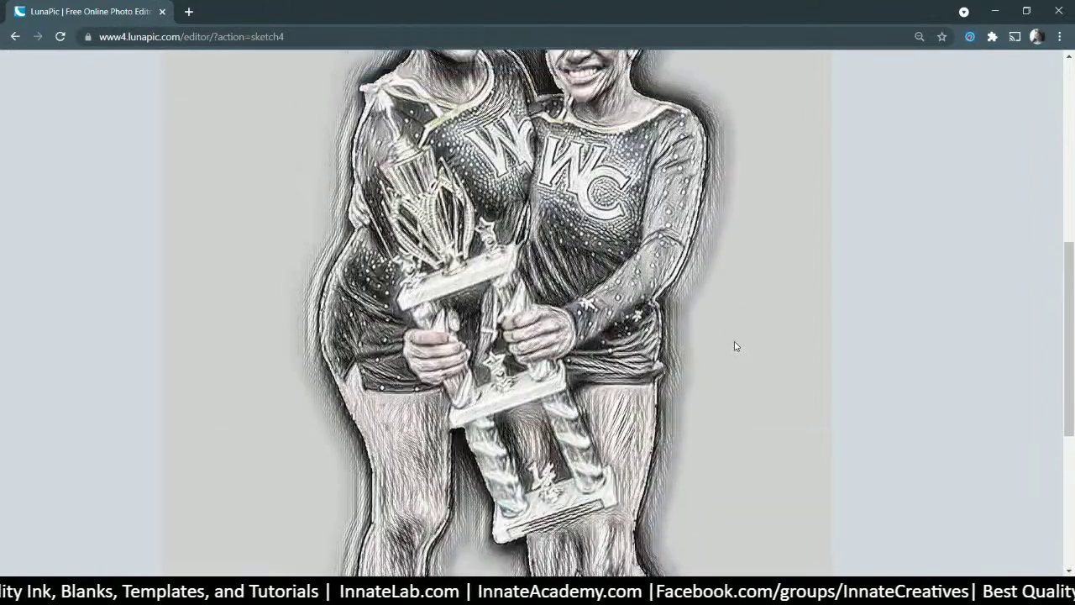
scroll(737, 340, "up", 1)
scroll(470, 312, "up", 2)
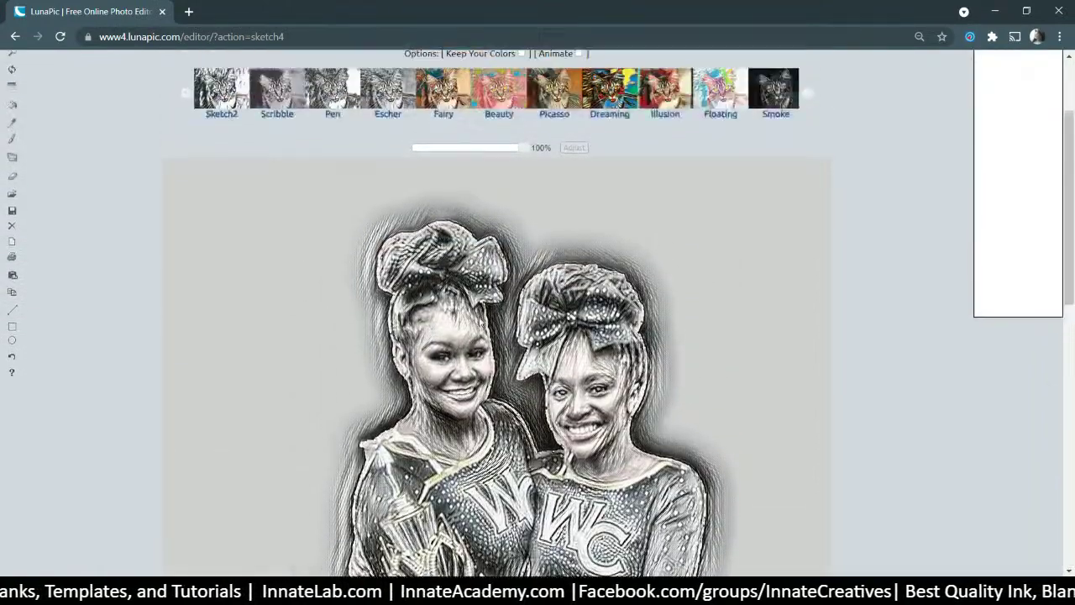
- Adjust the Sketch4 effect strength, trying about 49% and 54% before settling near 47%
left_click(467, 211)
mouse_move(451, 216)
left_mouse_down()
mouse_move(432, 214)
mouse_move(487, 213)
mouse_move(417, 213)
mouse_move(480, 211)
mouse_move(597, 232)
left_mouse_up()
scroll(542, 223, "down", 2)
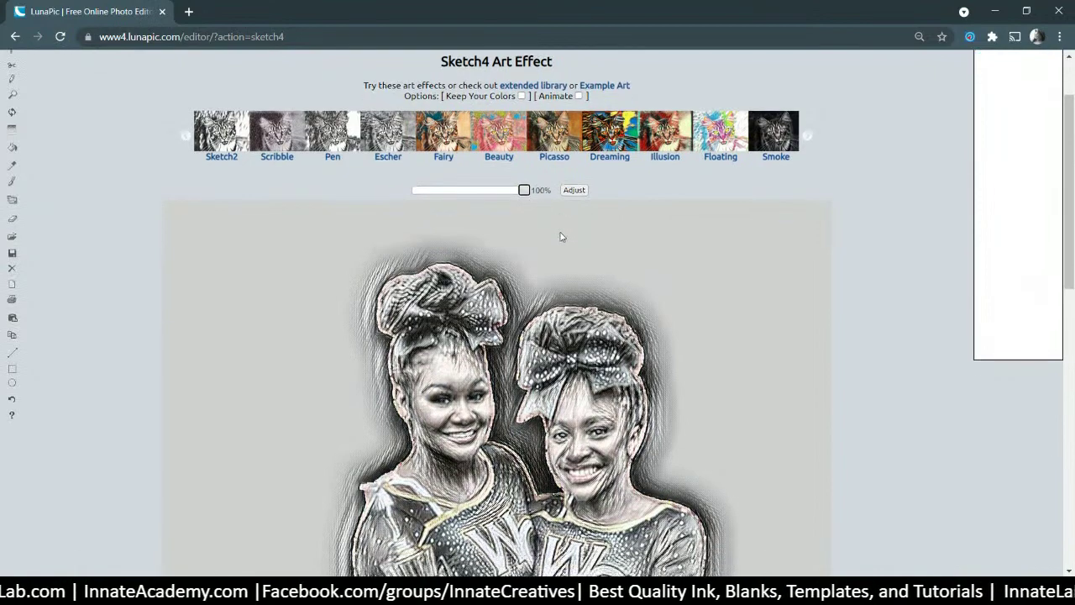
scroll(543, 235, "up", 3)
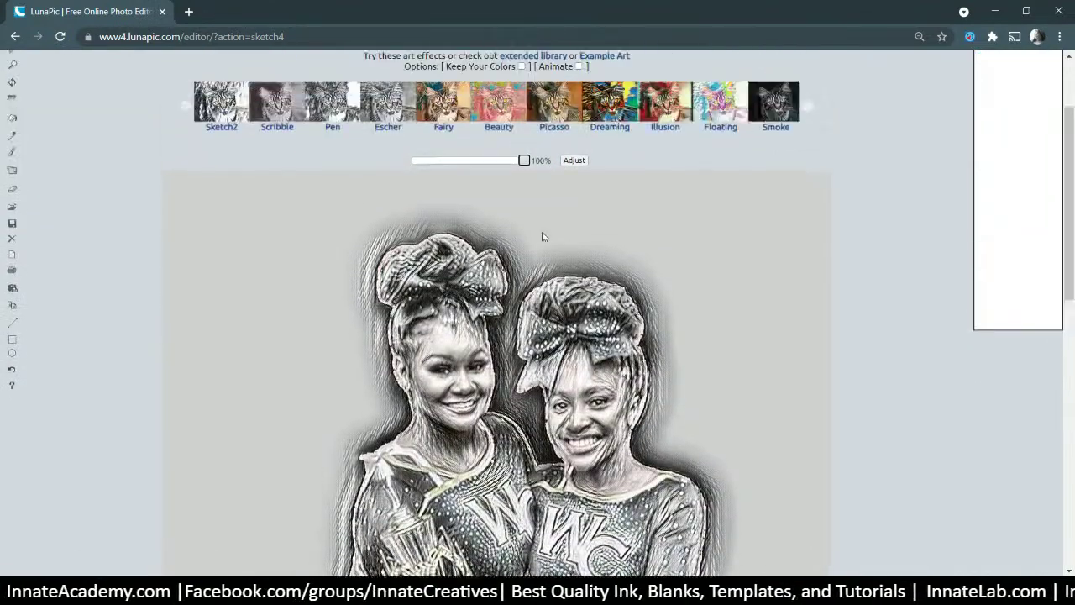
left_click_drag(473, 281, 564, 286)
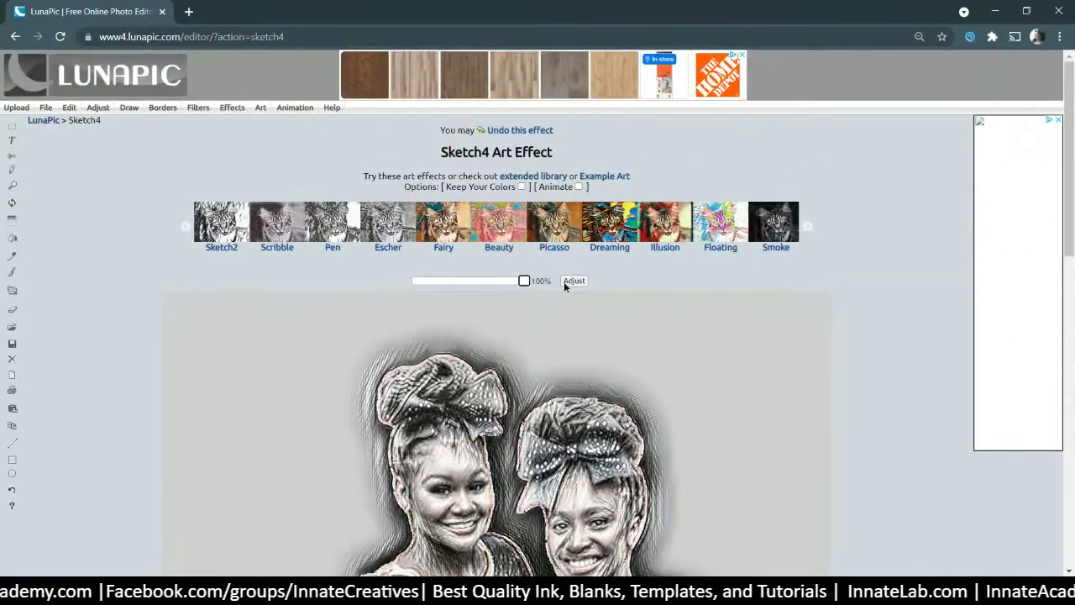
scroll(538, 303, "down", 10)
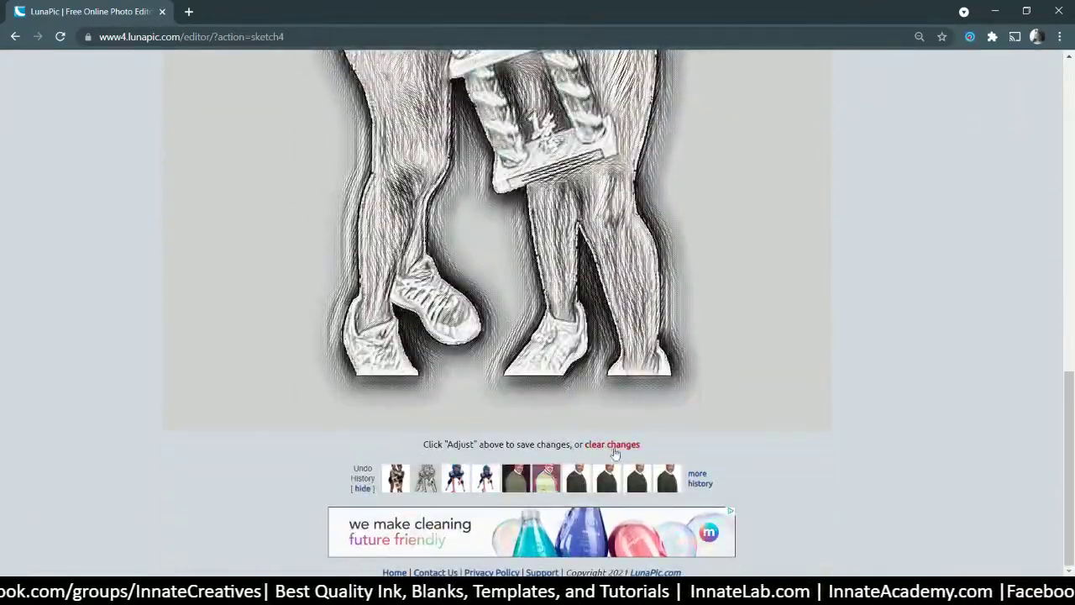
scroll(623, 420, "up", 10)
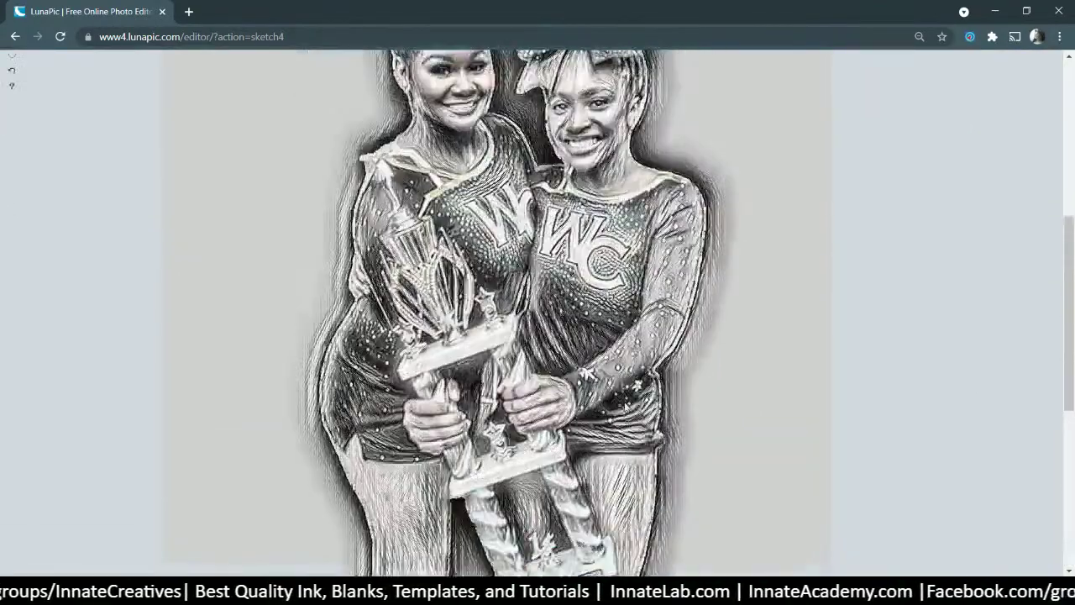
- Apply the LunaPic sketch effect at 100% and save it as 2-Sketch4 Art Effect.jpg
left_click(574, 280)
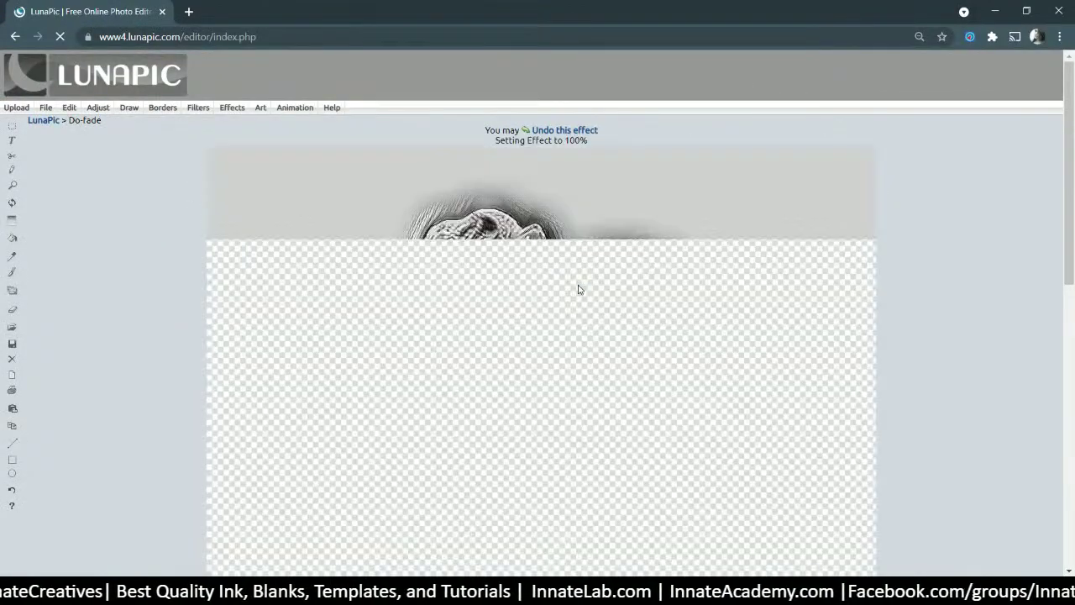
scroll(572, 289, "down", 10)
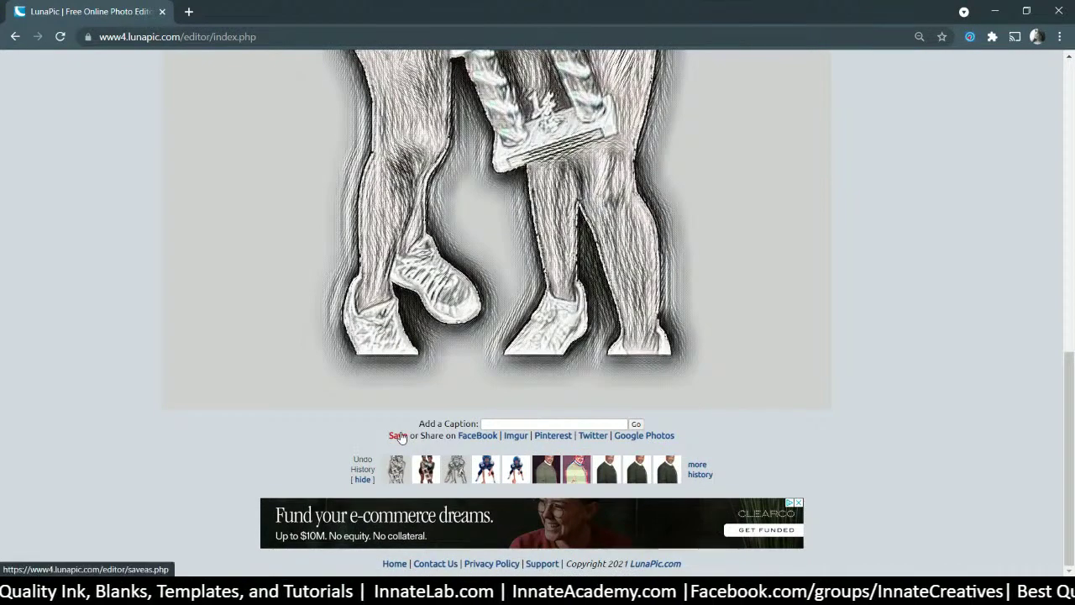
left_click(398, 437)
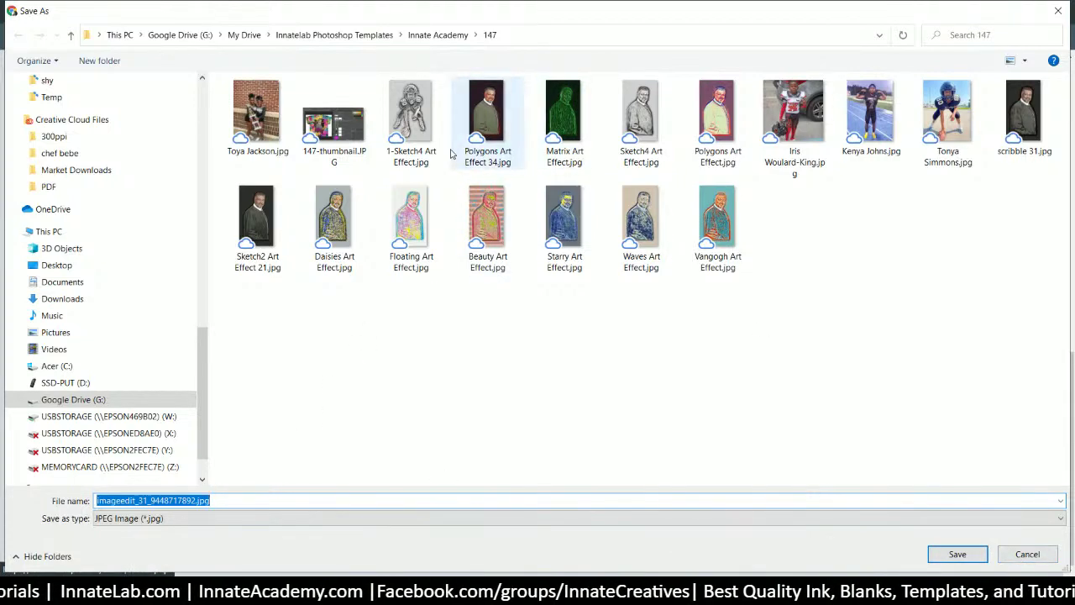
left_click(409, 124)
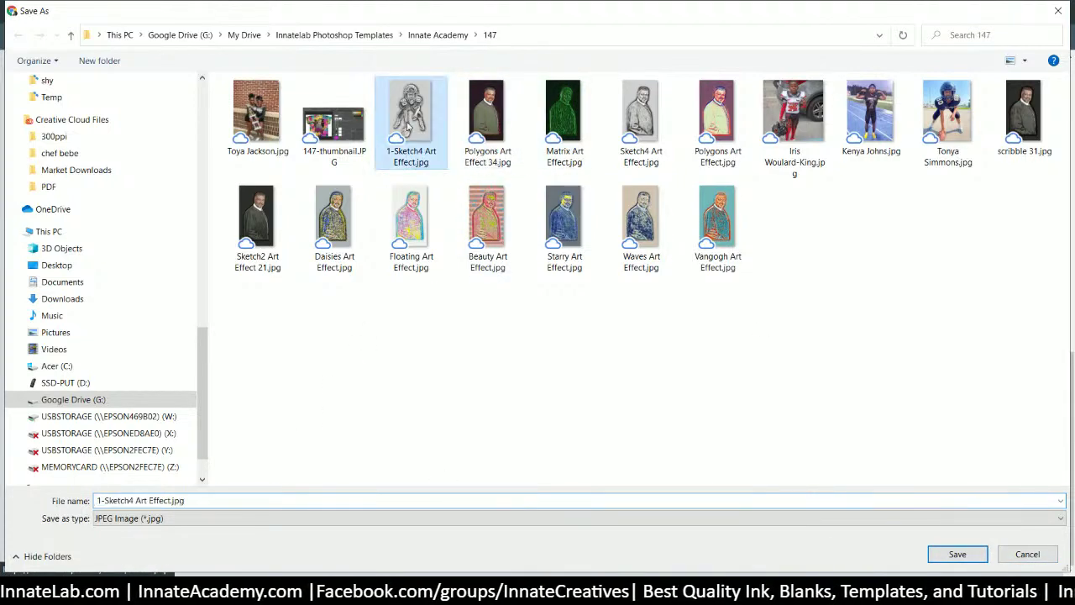
left_click(116, 501)
left_click(97, 501)
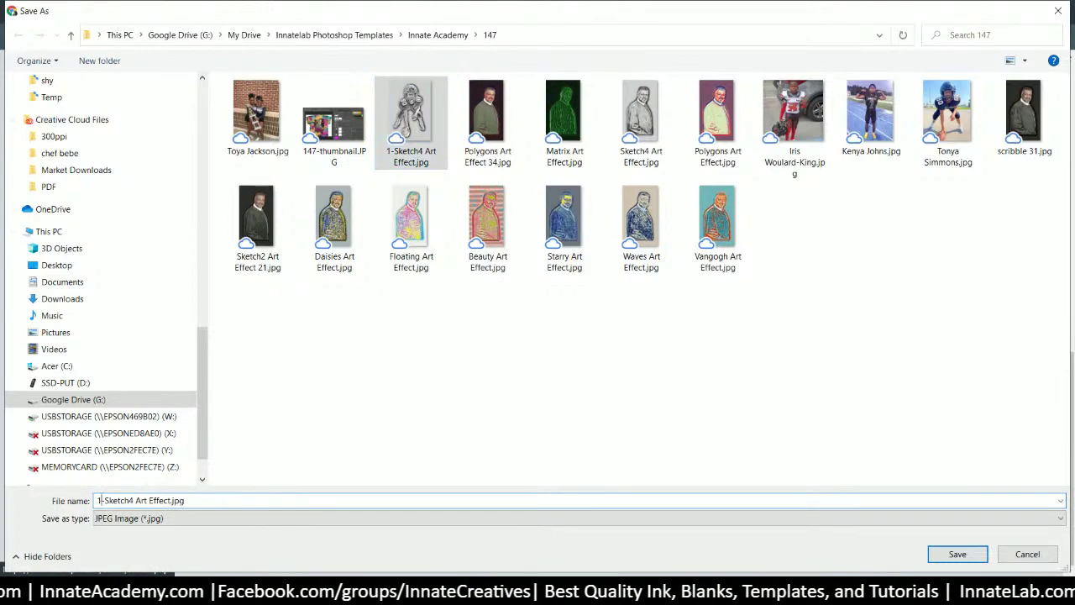
type("2")
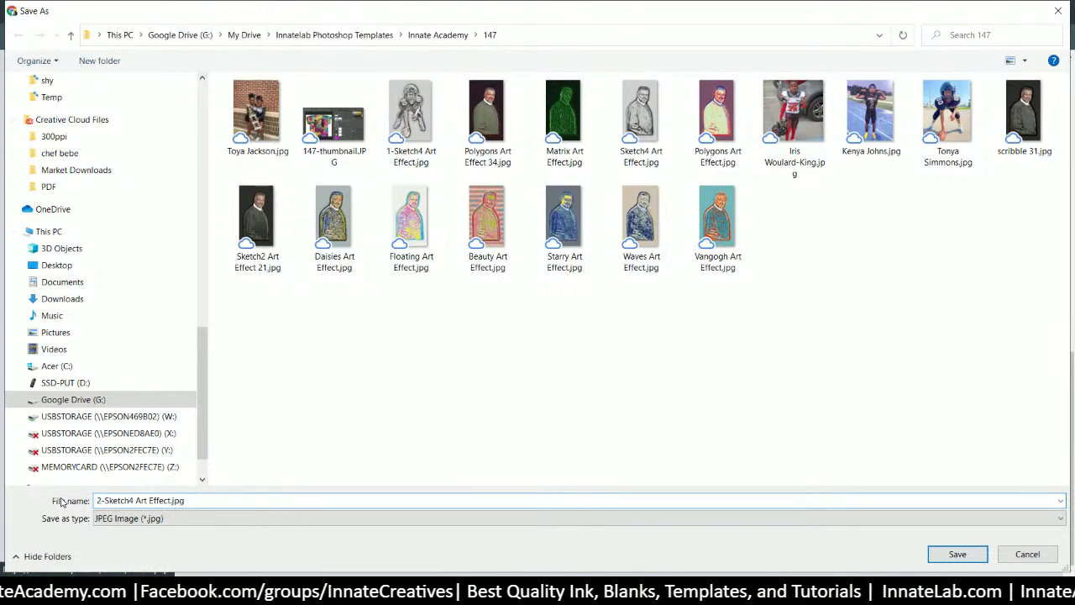
key("Return")
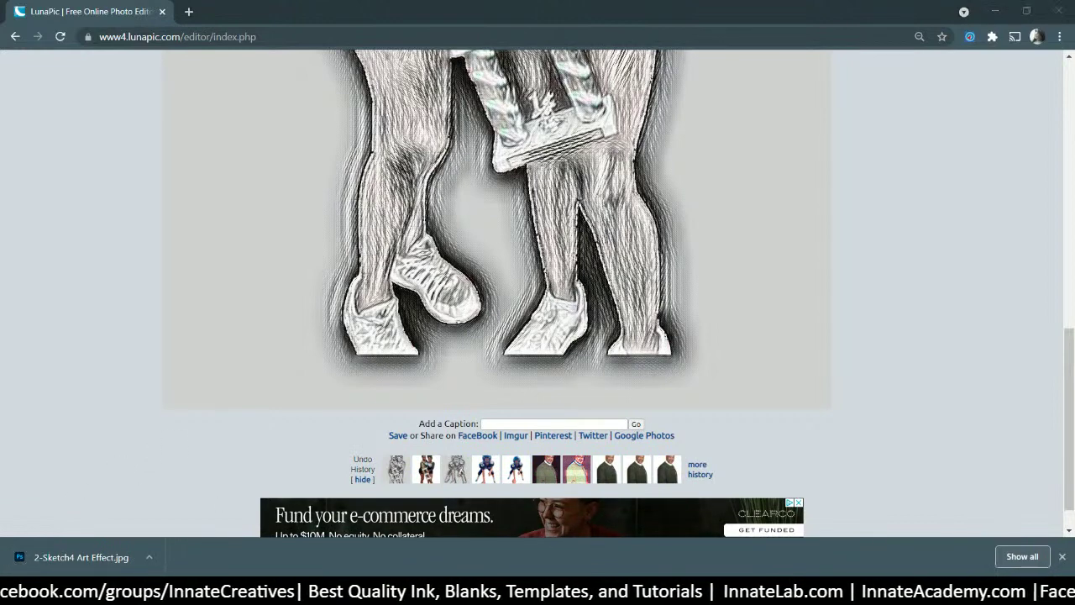
- Drag 2-Sketch4 Art Effect.jpg from folder 147 onto the Photo.psb canvas as a new layer
key("alt+Tab")
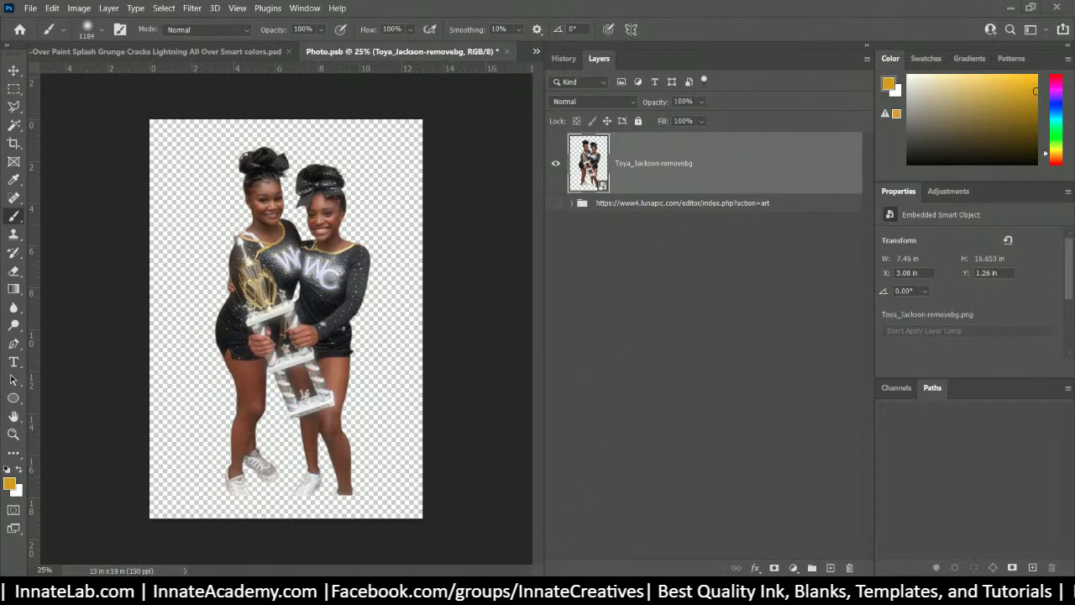
key("alt+Tab")
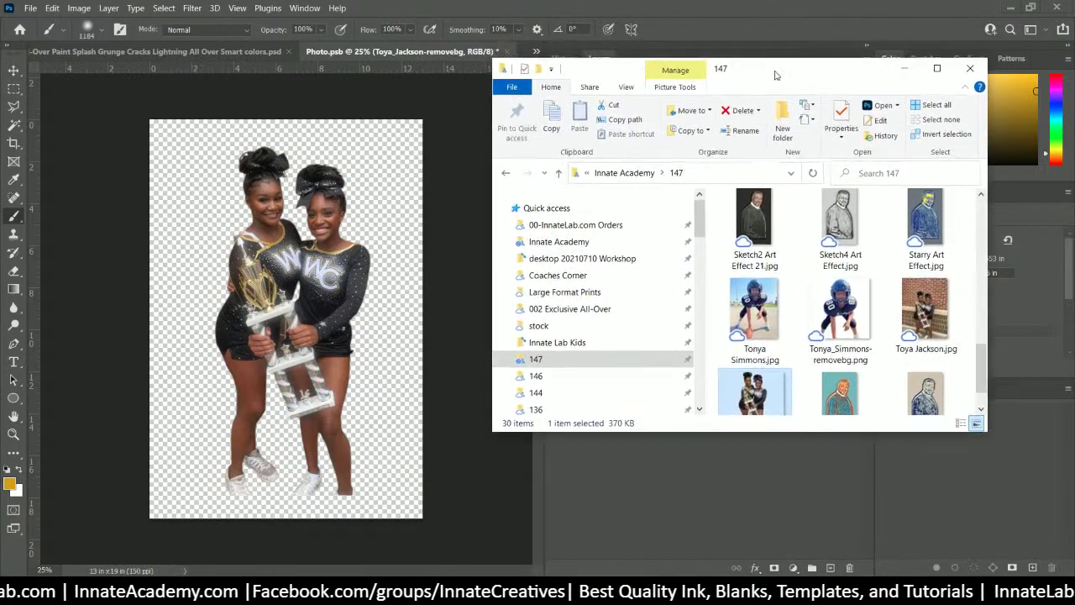
scroll(830, 277, "down", 1)
scroll(829, 281, "up", 10)
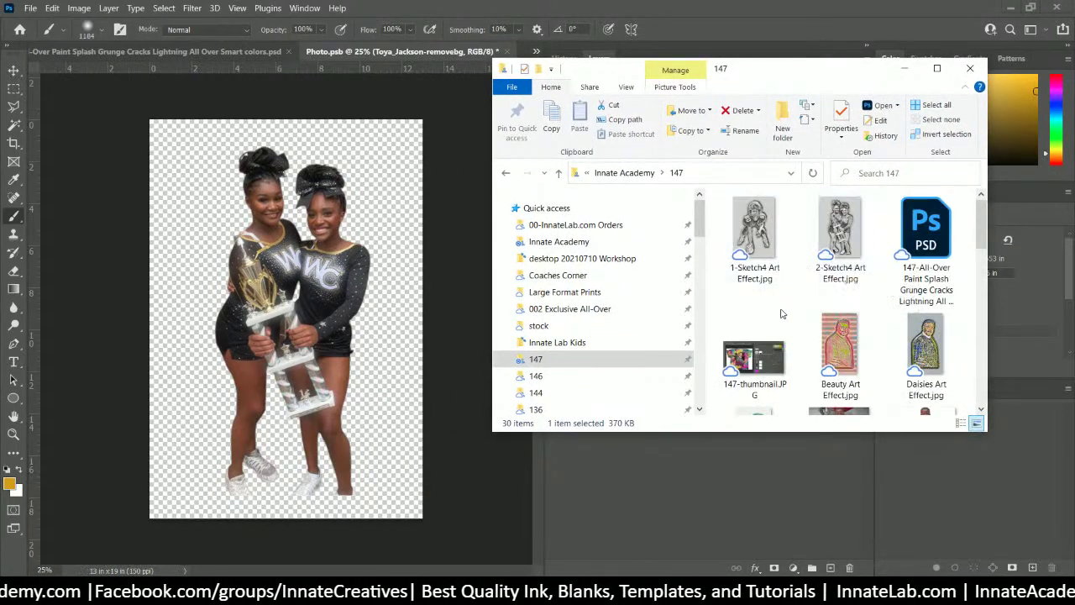
left_click(840, 232)
left_click_drag(844, 228, 426, 252)
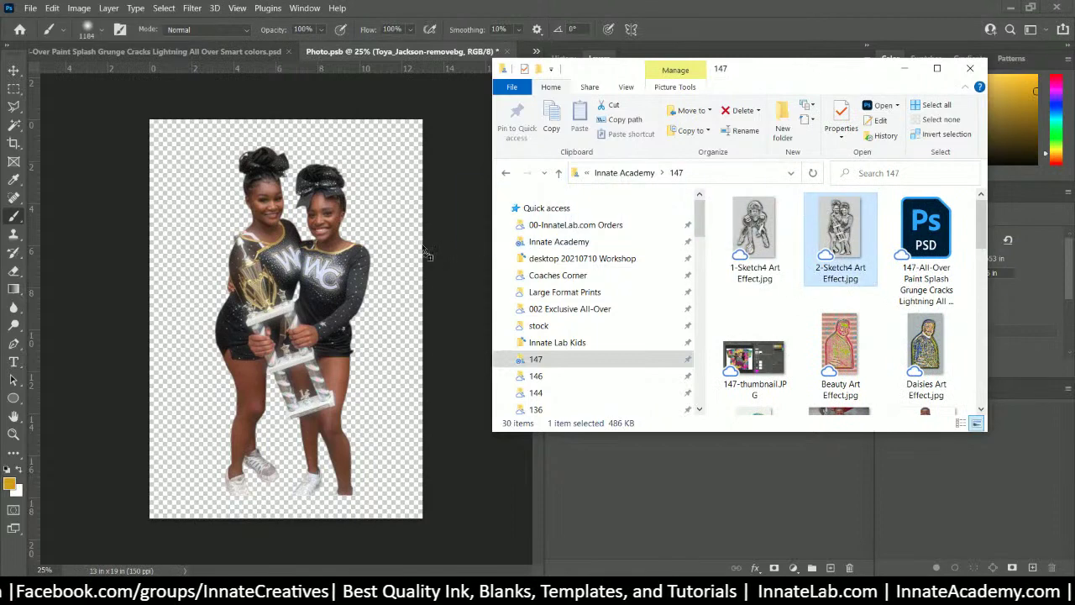
left_click_drag(309, 250, 304, 246)
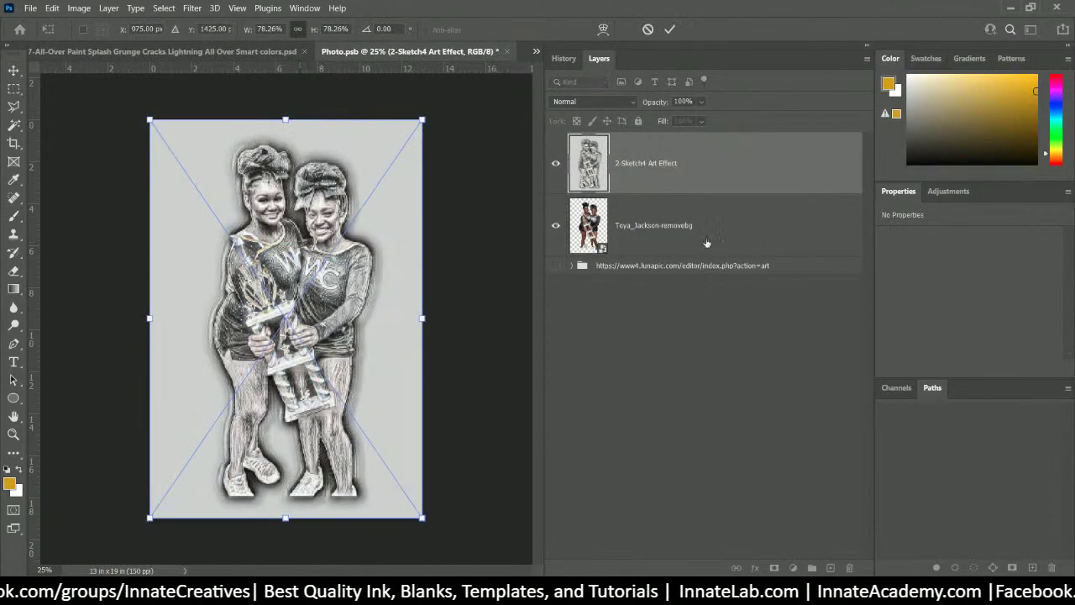
- Commit the 2-Sketch4 Art Effect placement and clip it to the cut-out photo below
key("Return")
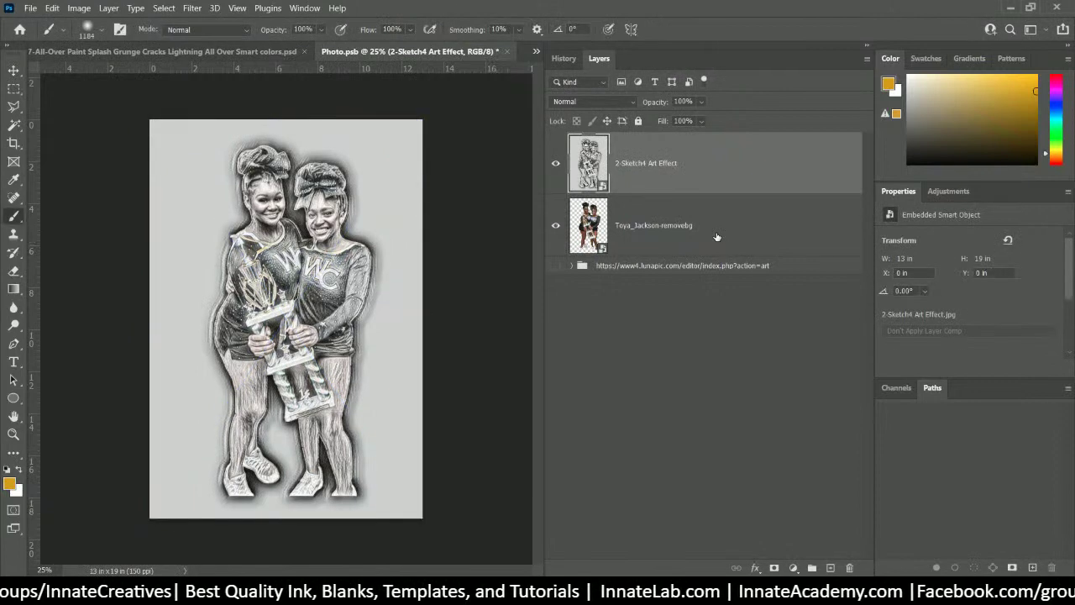
right_click(696, 169)
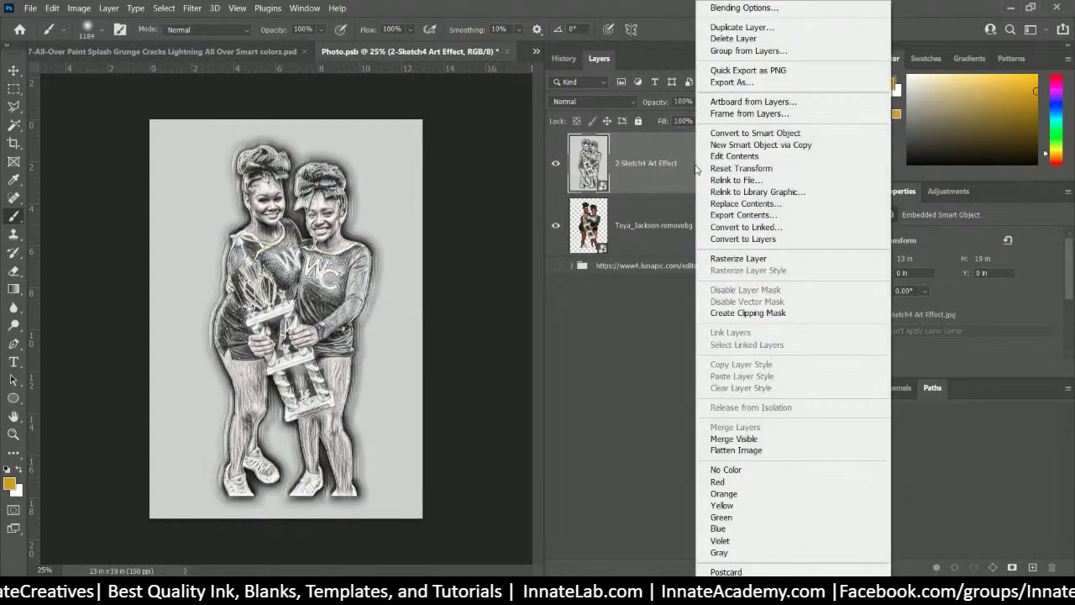
left_click(743, 312)
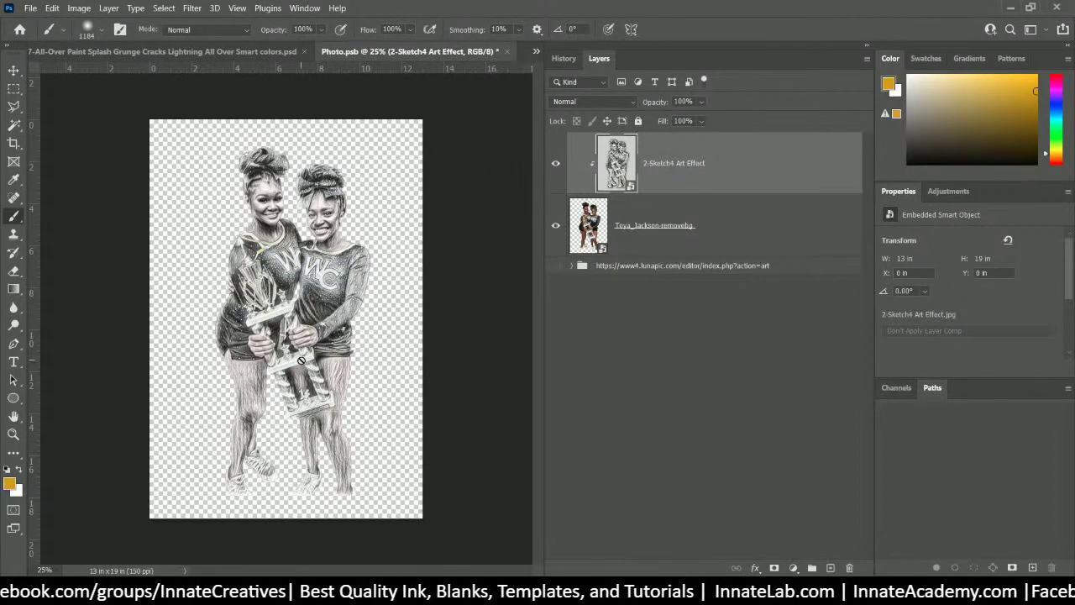
- Set the 2-Sketch4 Art Effect layer to Hard Light blending at about 63% opacity
left_click(631, 234)
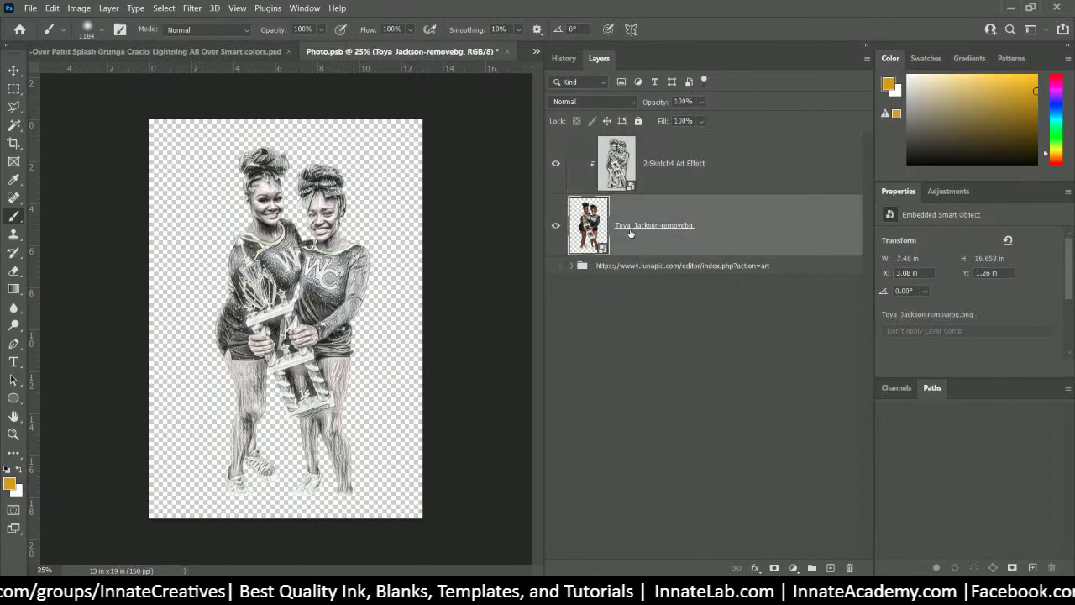
left_click(724, 174)
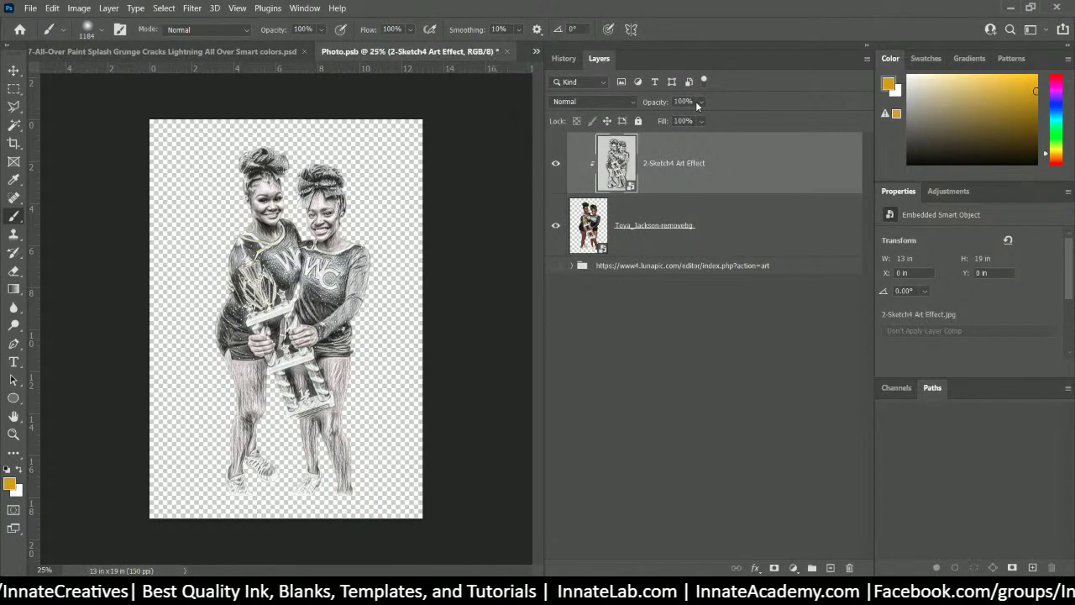
left_click(626, 102)
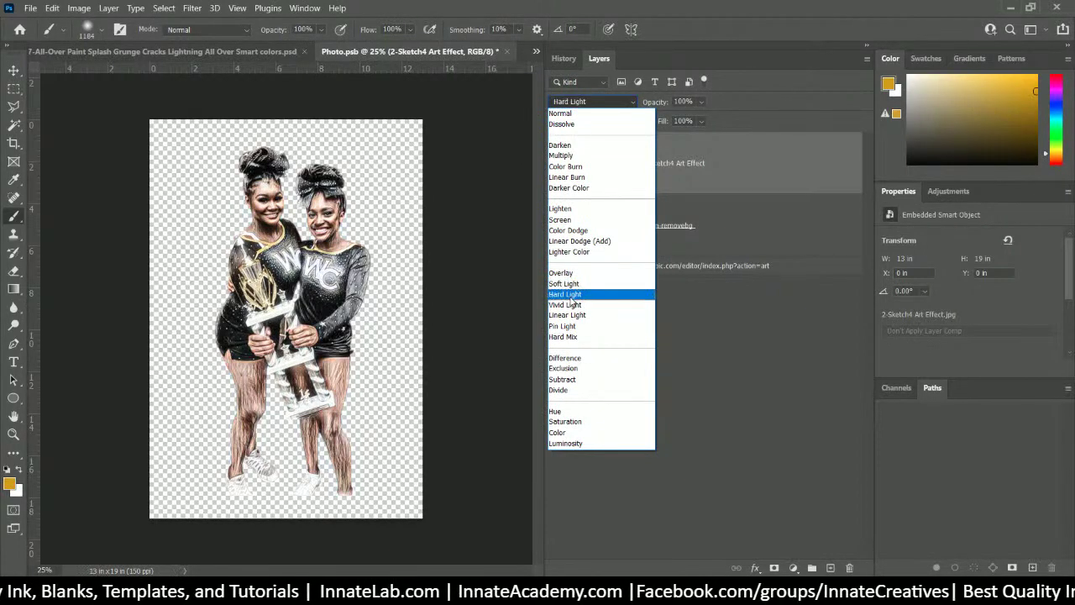
left_click(571, 295)
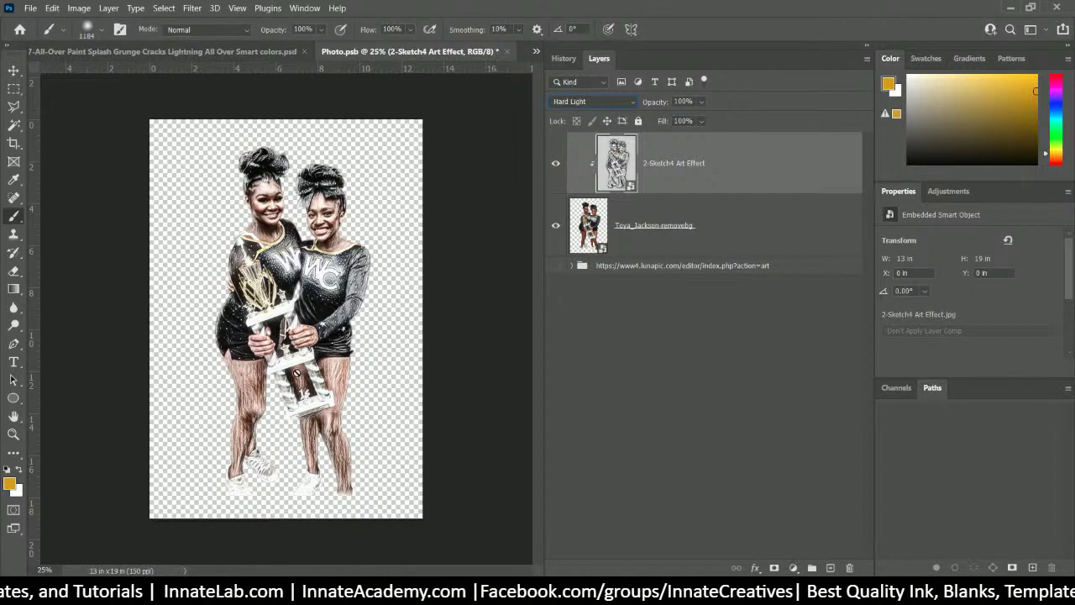
left_click(702, 101)
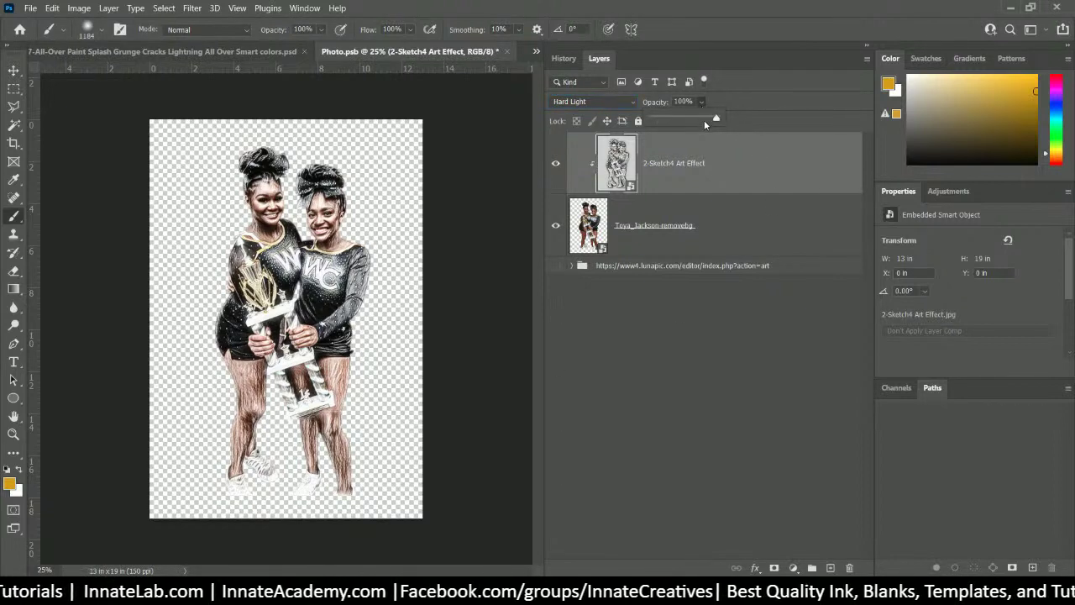
left_click_drag(704, 120, 695, 122)
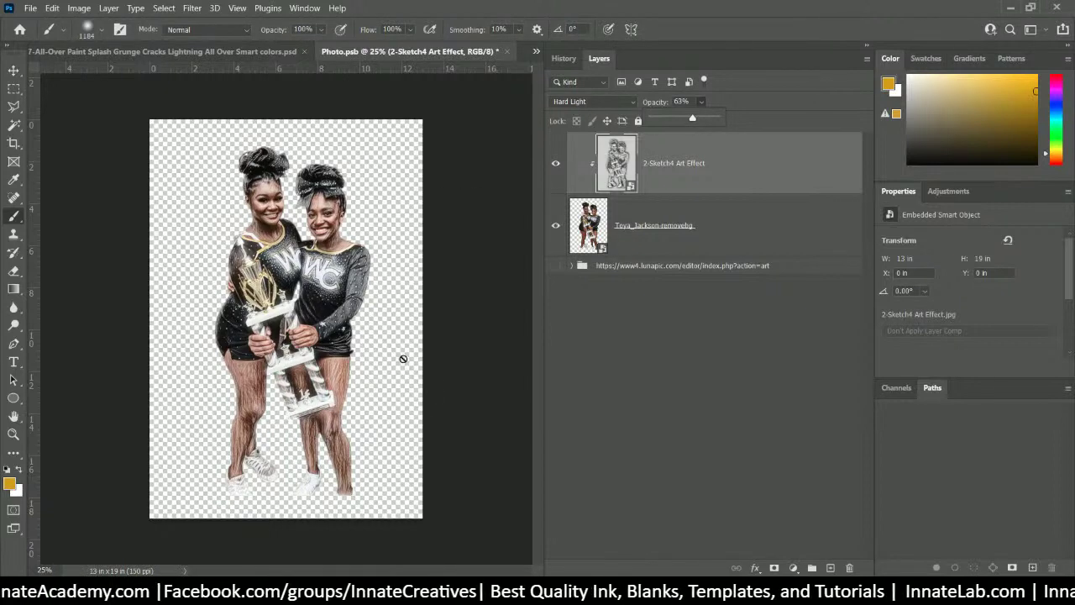
left_click(693, 375)
- Review the layer stack, expanding and selecting the LunaPic art-effects group
left_click(644, 269)
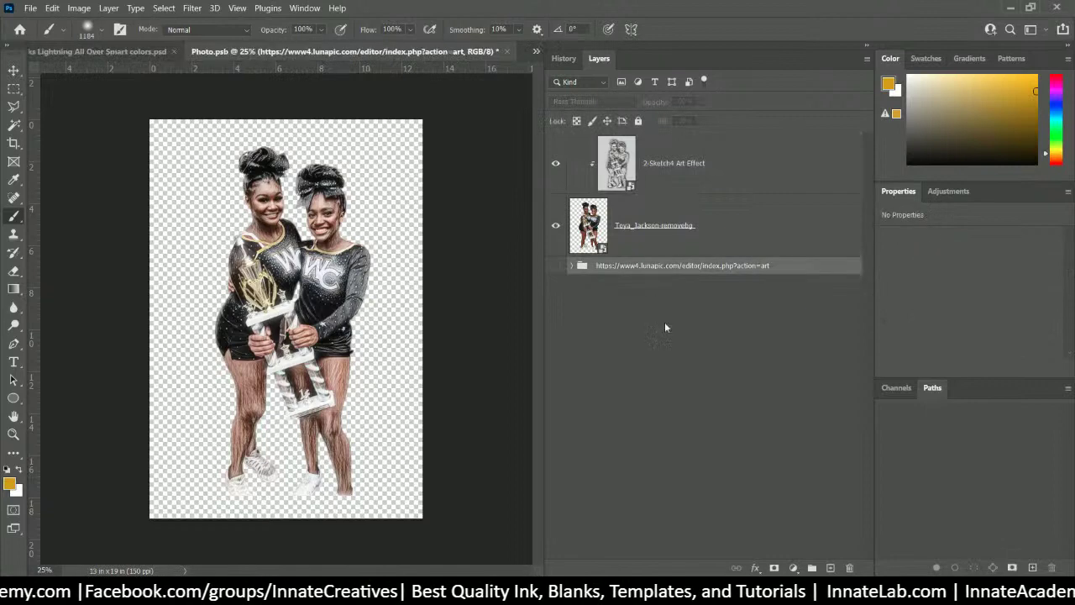
left_click(667, 338)
left_click(640, 220)
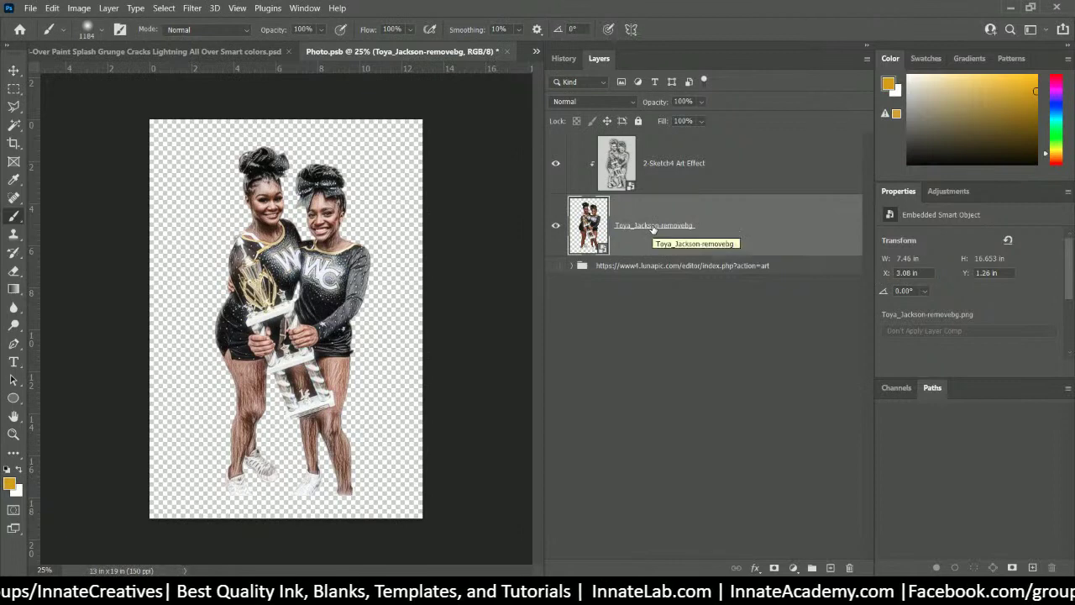
left_click(681, 309)
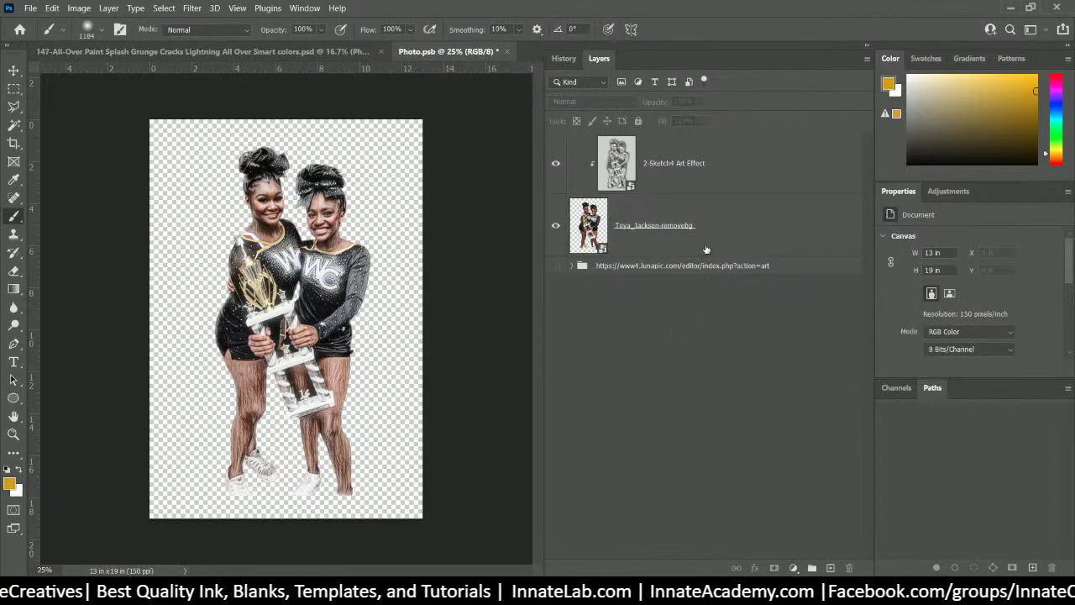
left_click(571, 265)
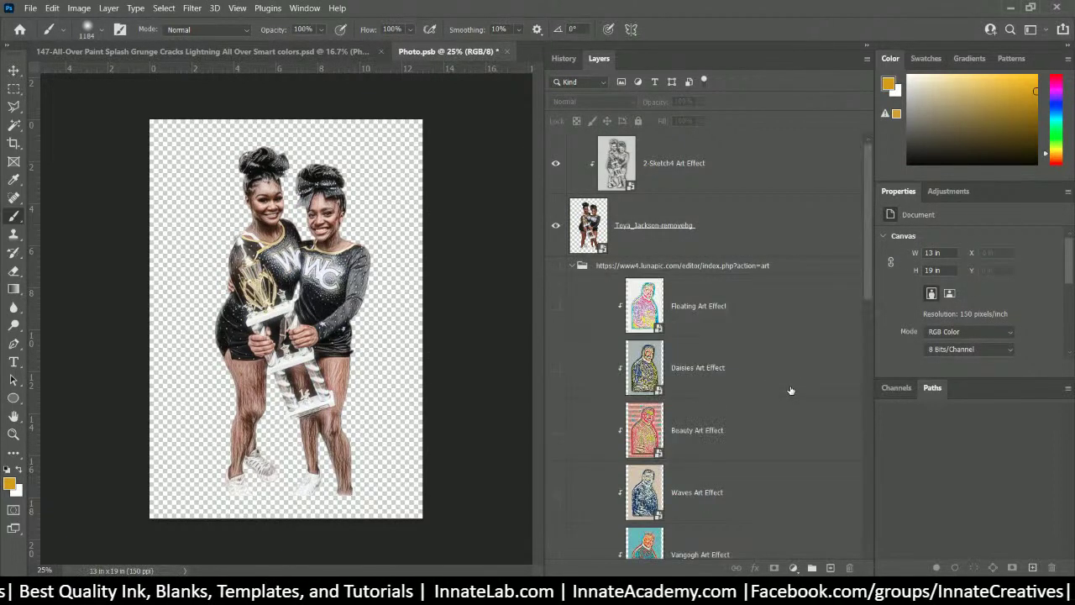
scroll(772, 361, "down", 5)
scroll(771, 357, "down", 5)
scroll(762, 344, "up", 5)
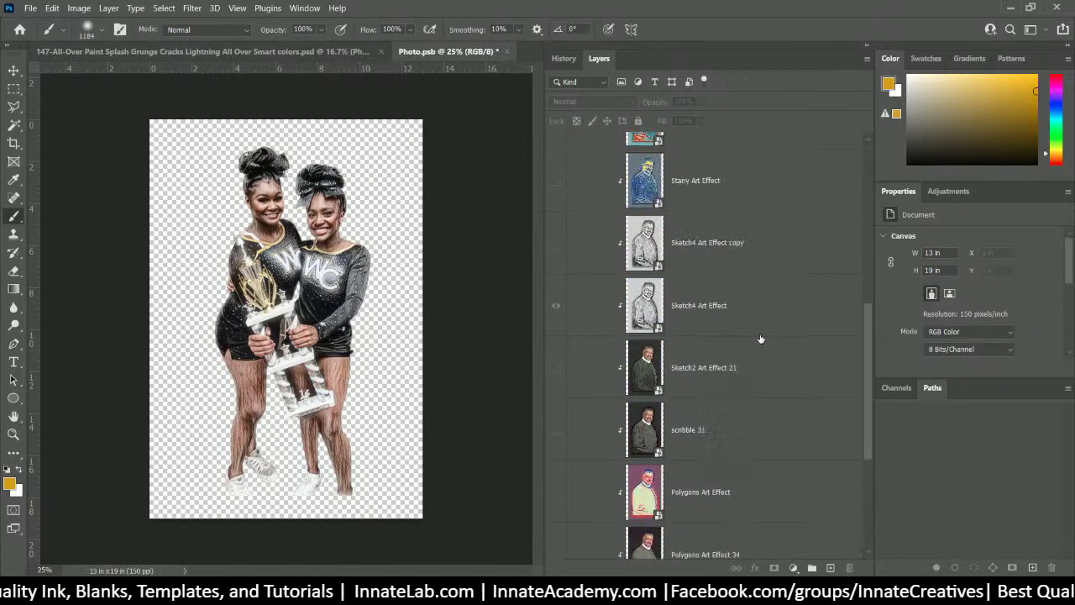
scroll(760, 339, "up", 4)
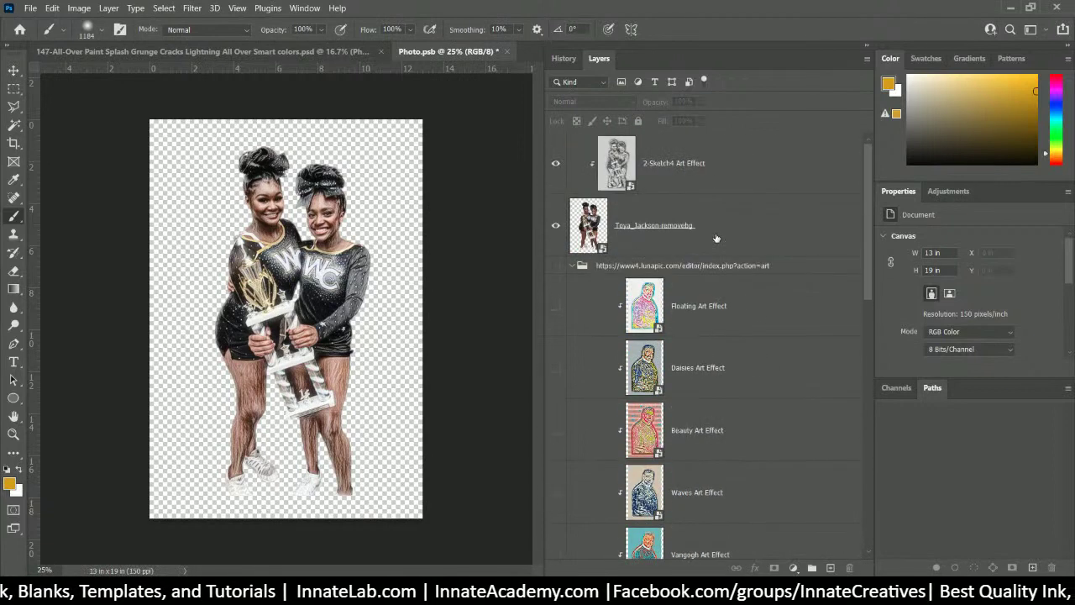
left_click(637, 267)
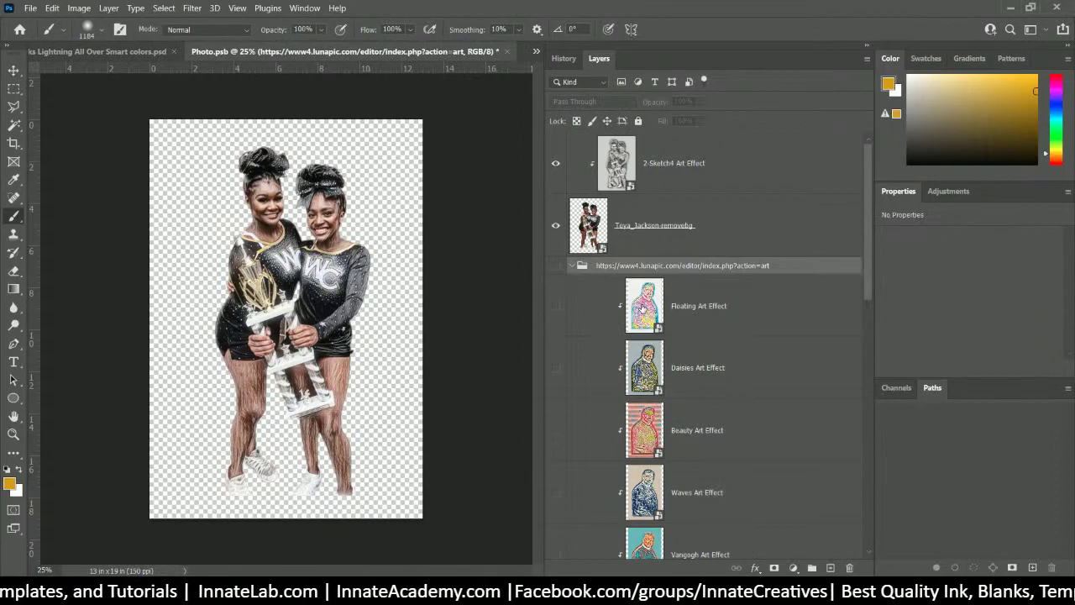
- Restore the original colour two-girl photo from LunaPic's undo history
mouse_move(500, 597)
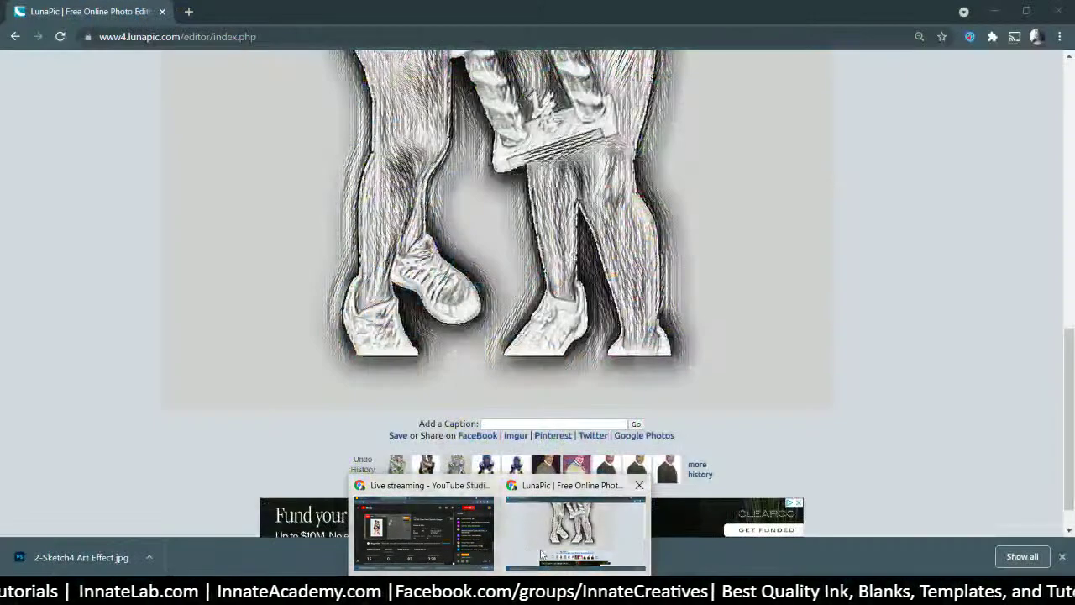
left_click(540, 538)
scroll(538, 336, "up", 10)
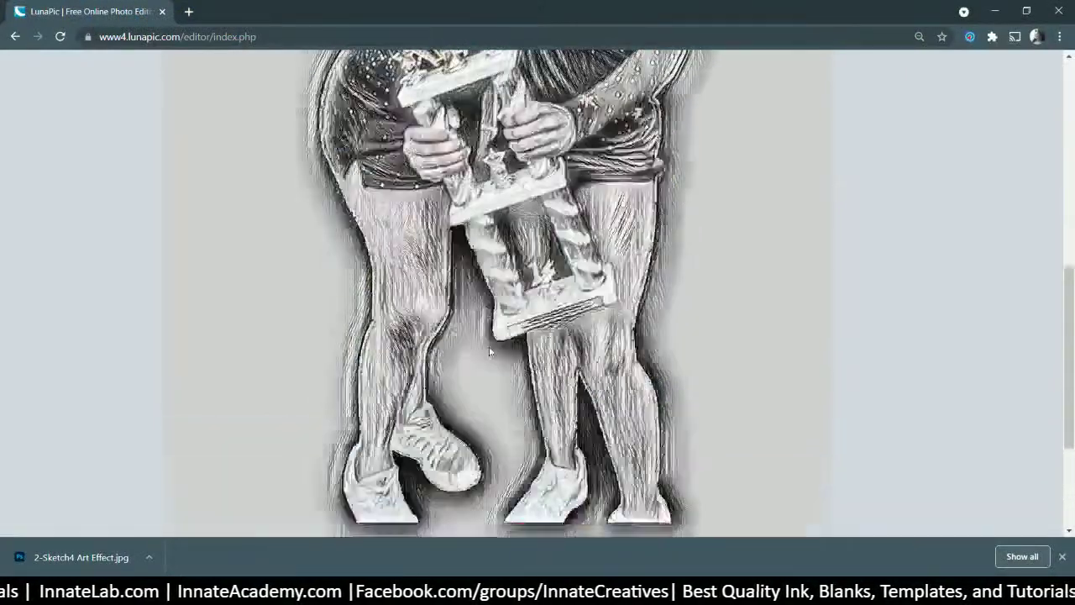
left_click(519, 130)
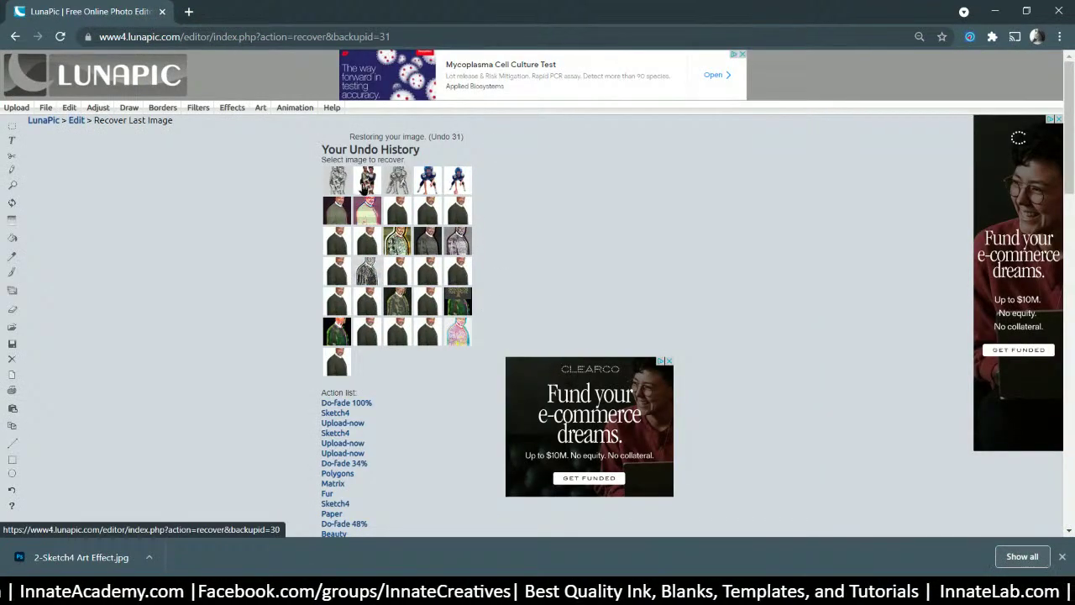
left_click(363, 189)
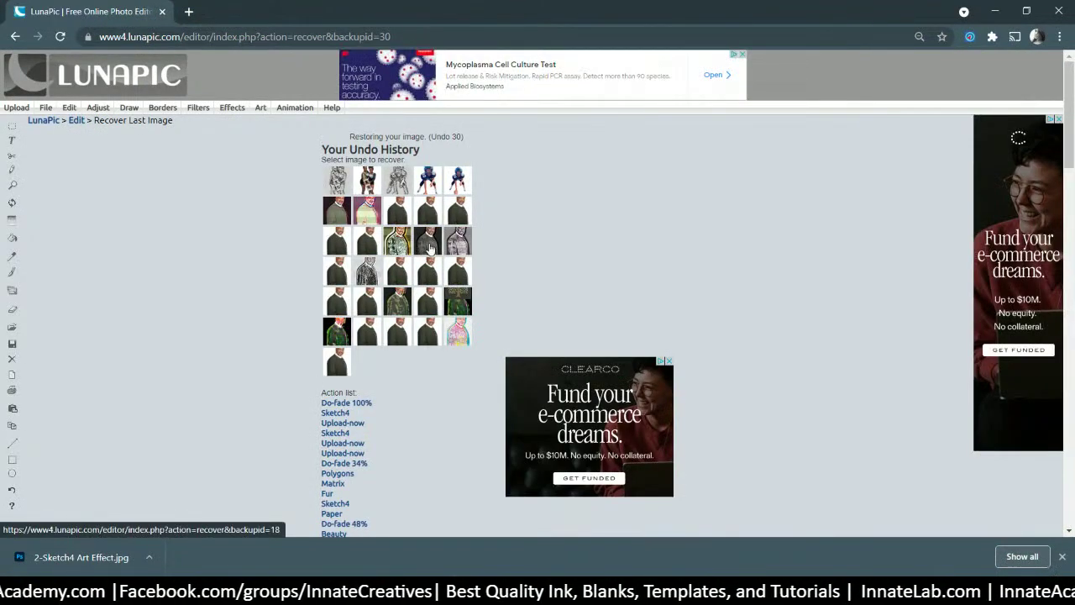
- Bring up LunaPic's Famous Artistic Styles gallery
scroll(379, 247, "down", 11)
scroll(380, 247, "up", 10)
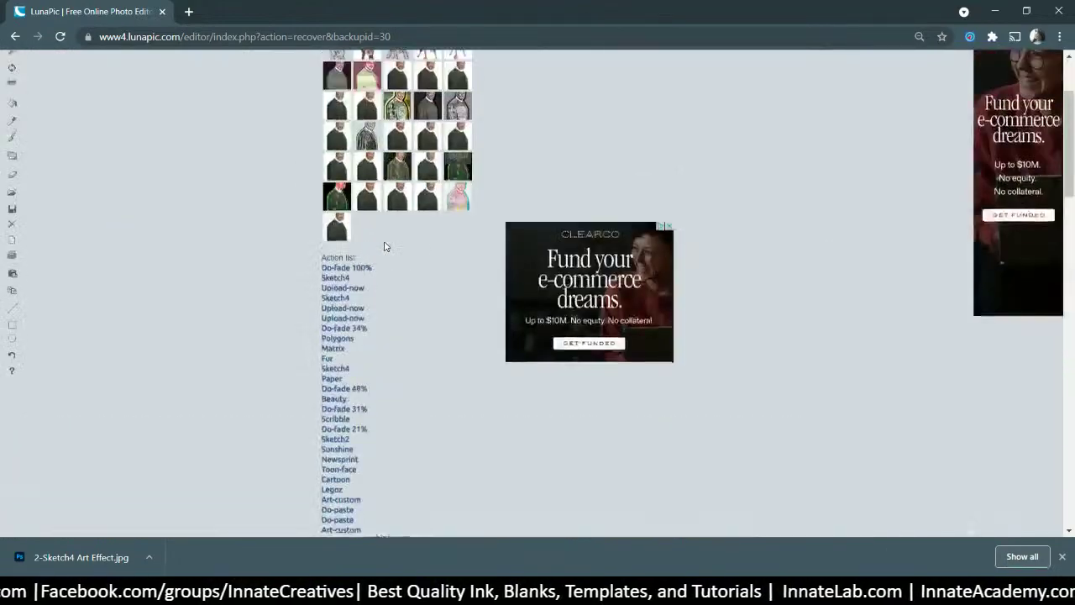
scroll(387, 251, "down", 9)
scroll(387, 250, "down", 5)
scroll(668, 419, "up", 9)
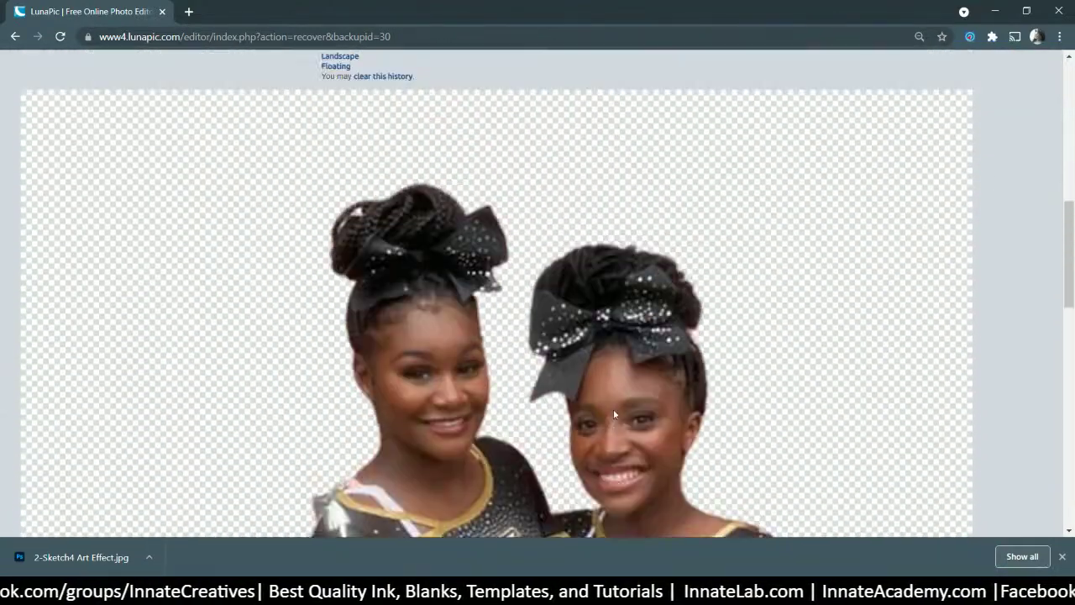
scroll(613, 408, "up", 8)
mouse_move(284, 115)
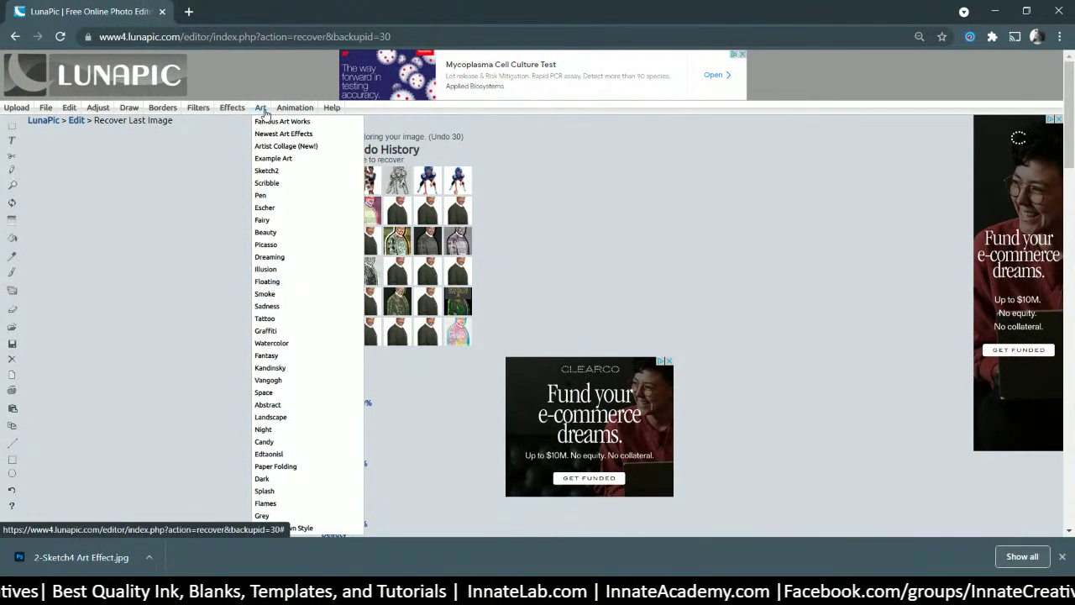
left_click(261, 123)
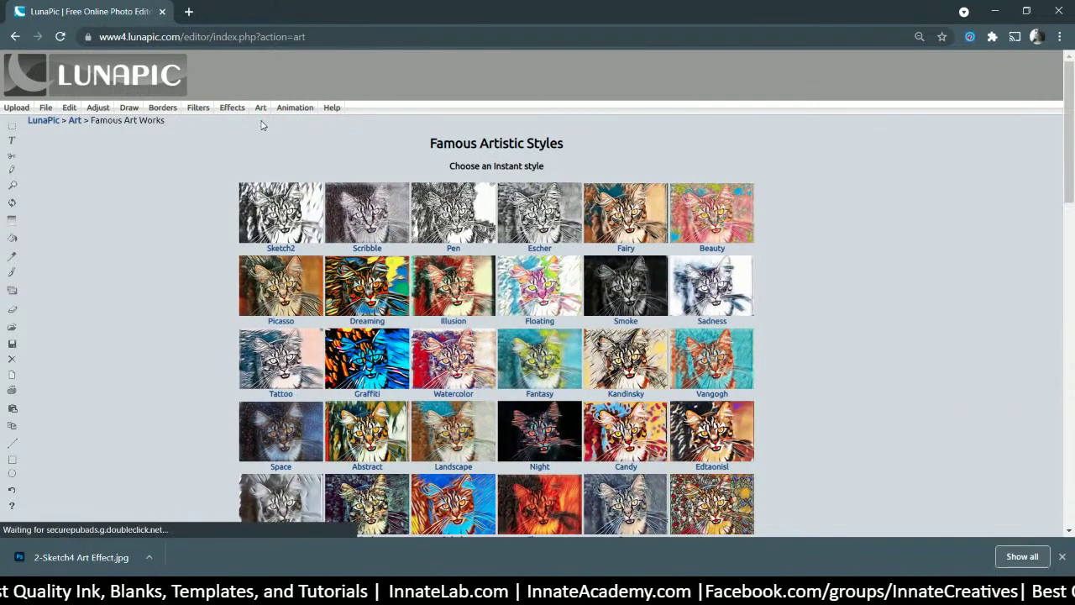
- Apply the Floating art effect to the two-girl photo
left_click(540, 289)
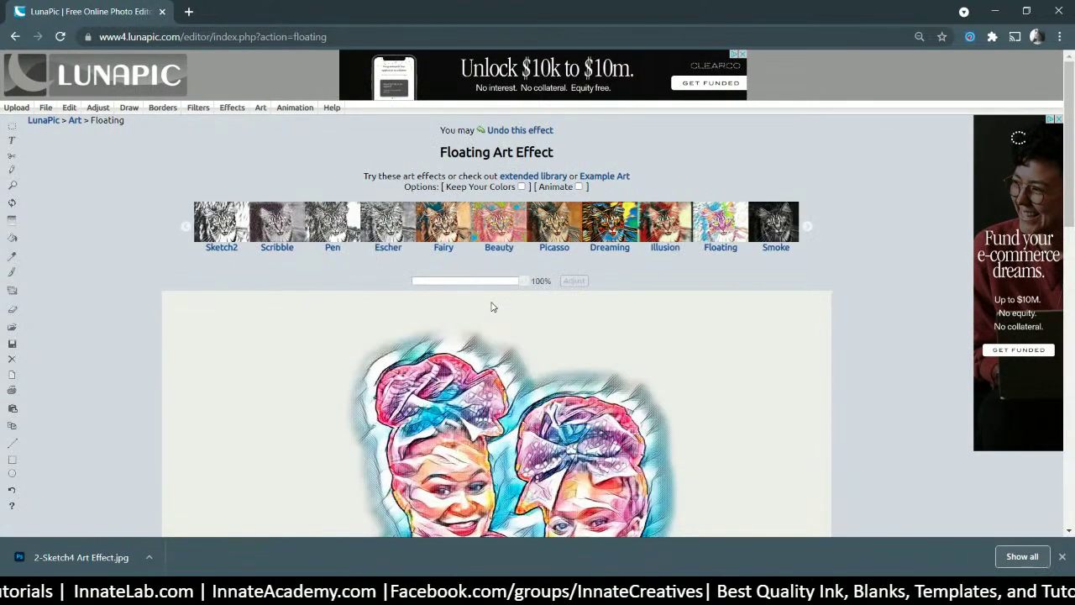
scroll(514, 298, "down", 10)
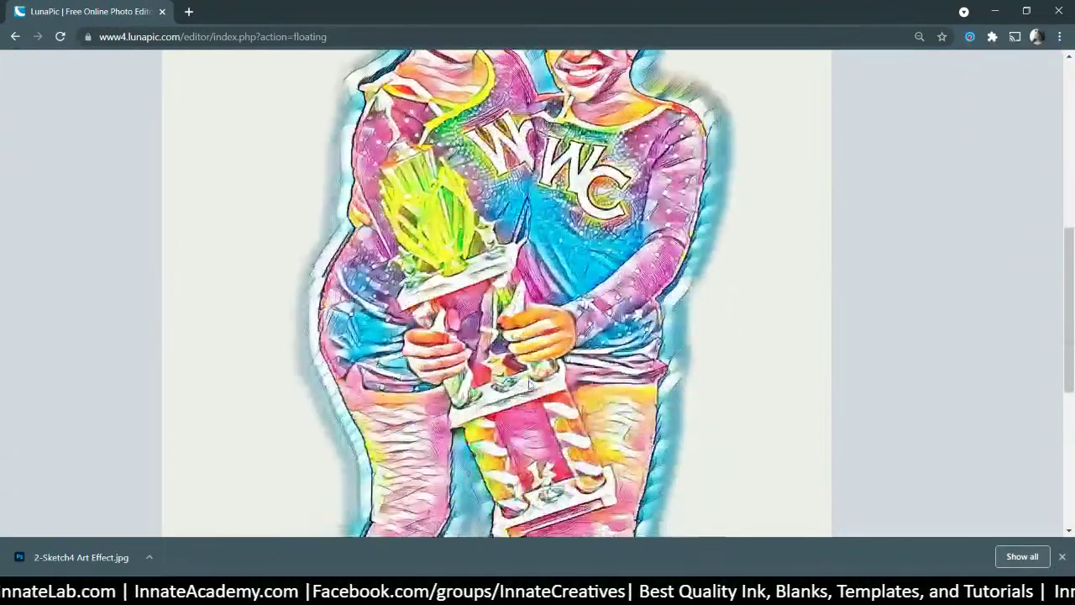
scroll(529, 383, "up", 10)
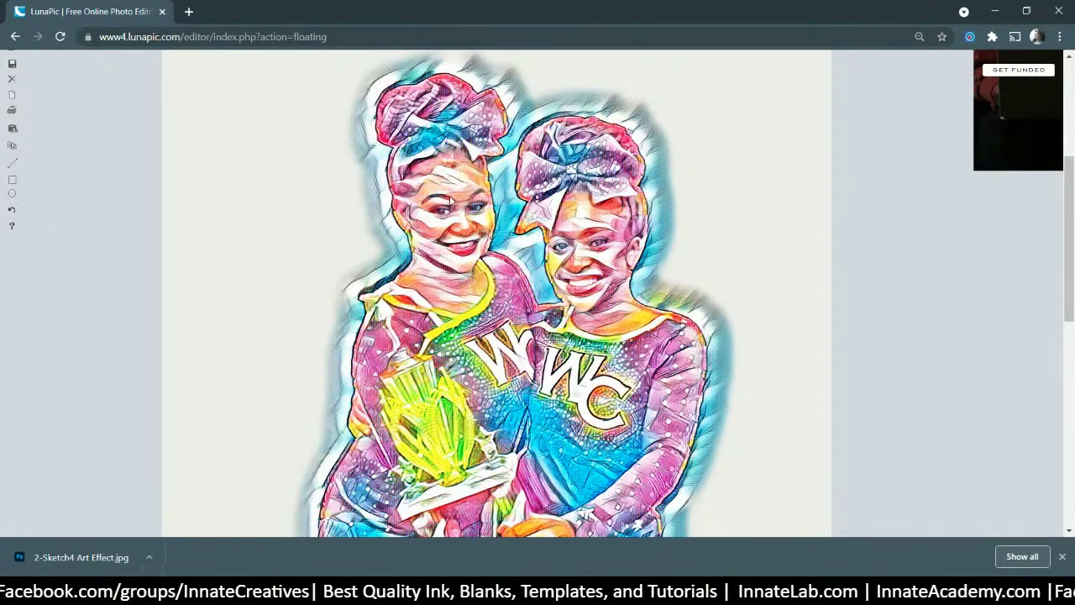
scroll(781, 417, "up", 3)
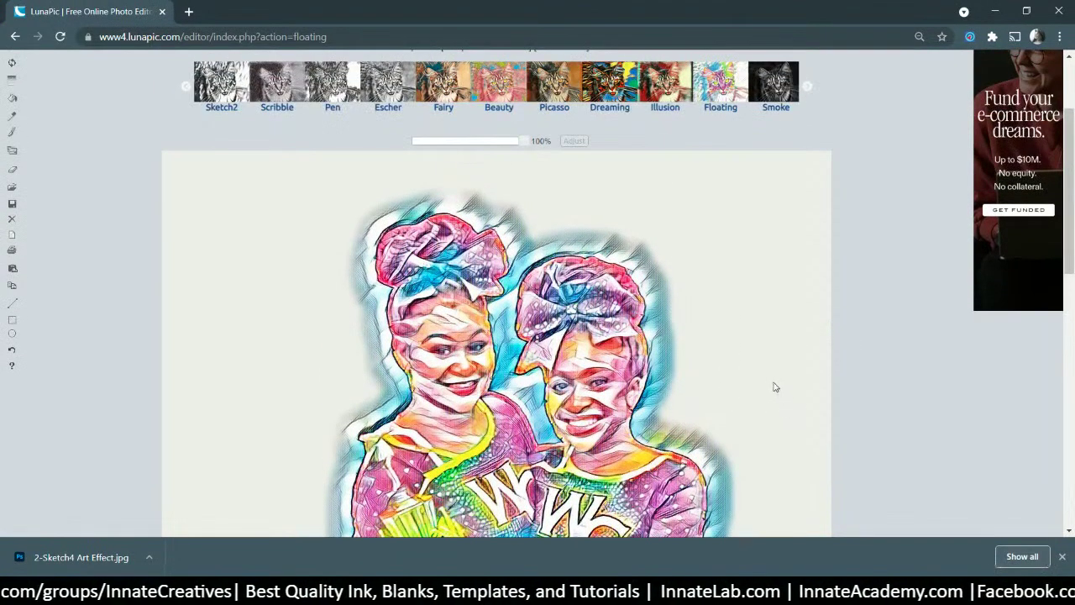
scroll(772, 386, "down", 5)
scroll(766, 396, "down", 8)
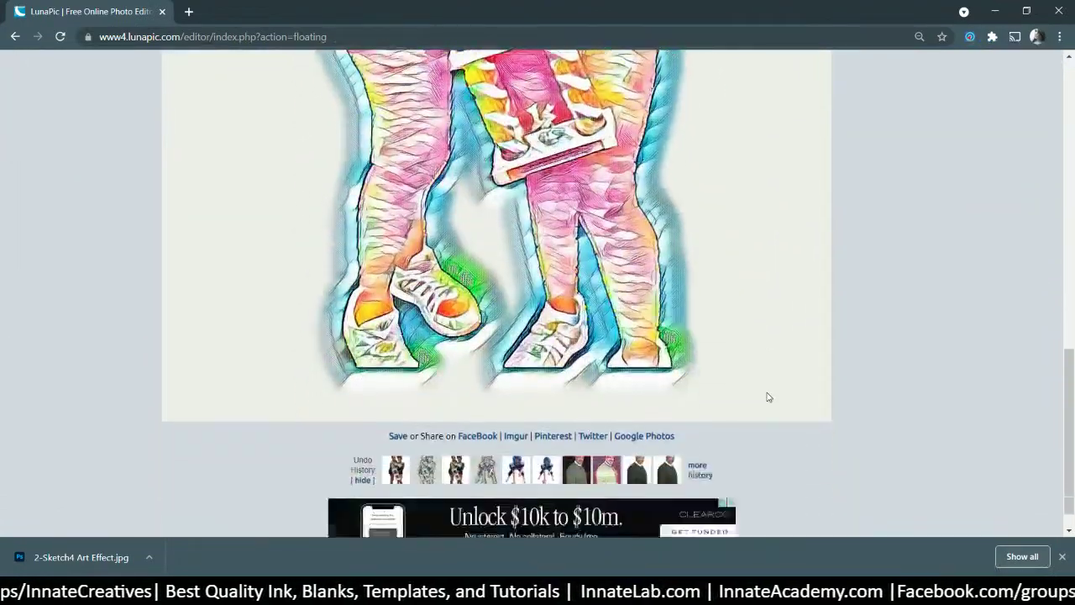
scroll(766, 396, "up", 7)
scroll(766, 396, "up", 4)
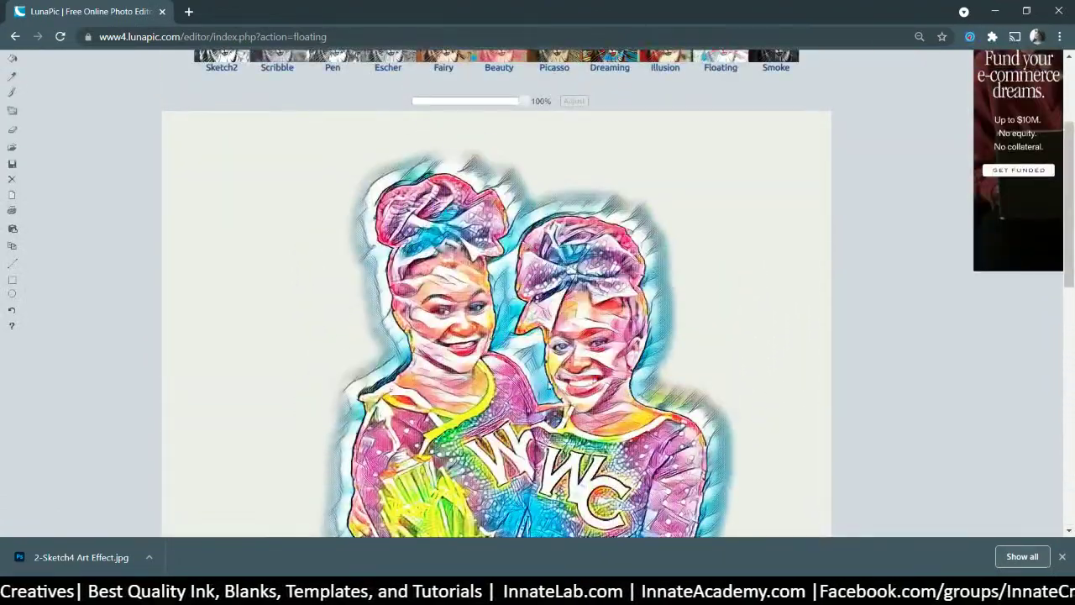
scroll(579, 391, "up", 2)
- Try the strength slider, then apply the Floating effect at 100% strength
left_click_drag(521, 241, 560, 250)
scroll(464, 265, "down", 3)
scroll(464, 265, "up", 4)
scroll(561, 250, "down", 4)
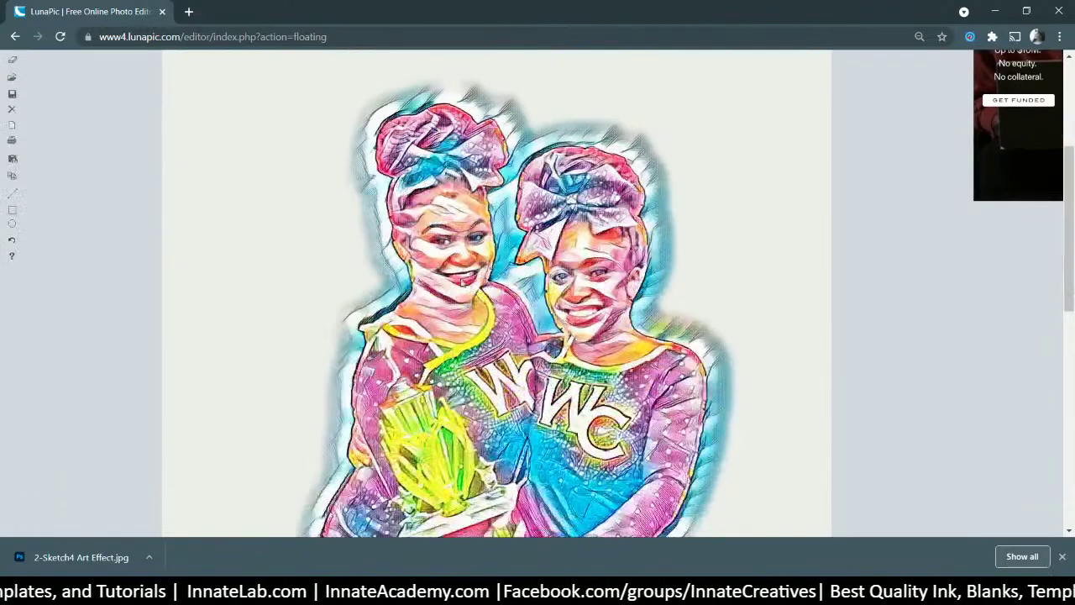
scroll(631, 323, "down", 2)
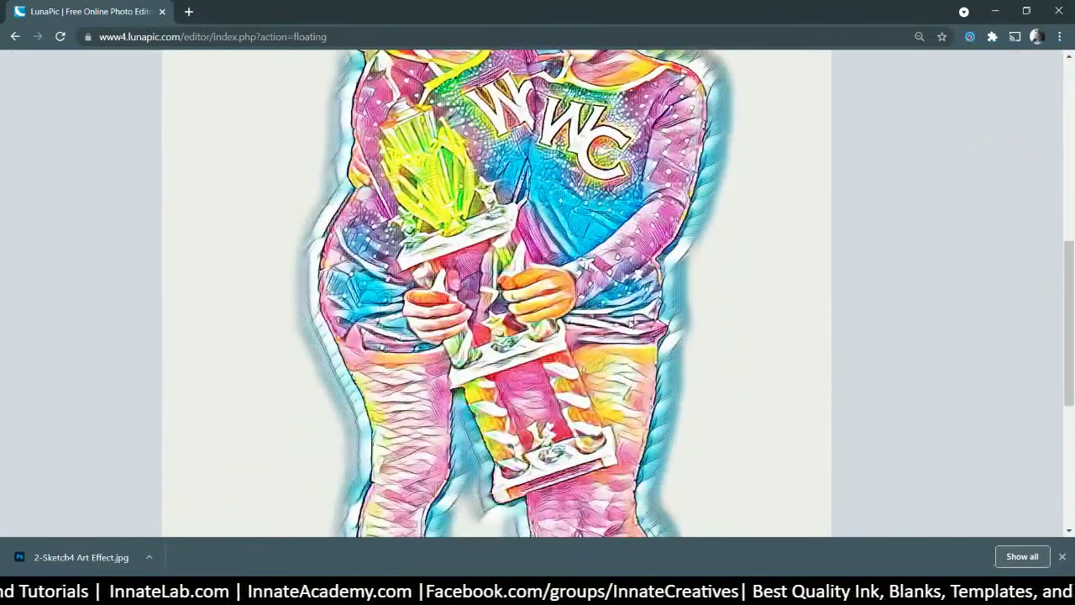
scroll(676, 336, "up", 4)
scroll(678, 332, "down", 8)
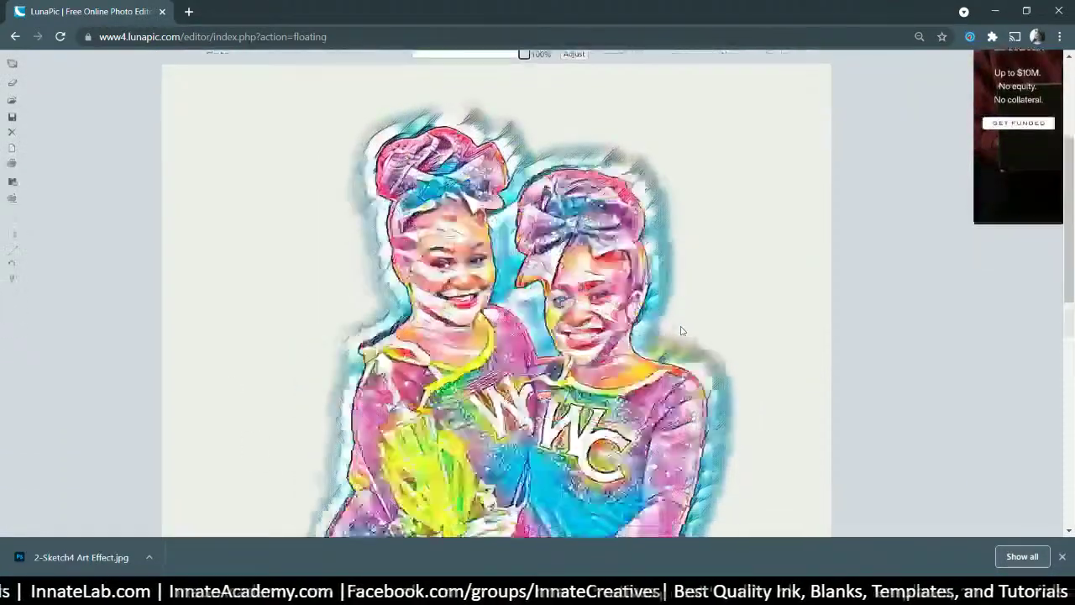
scroll(682, 328, "up", 7)
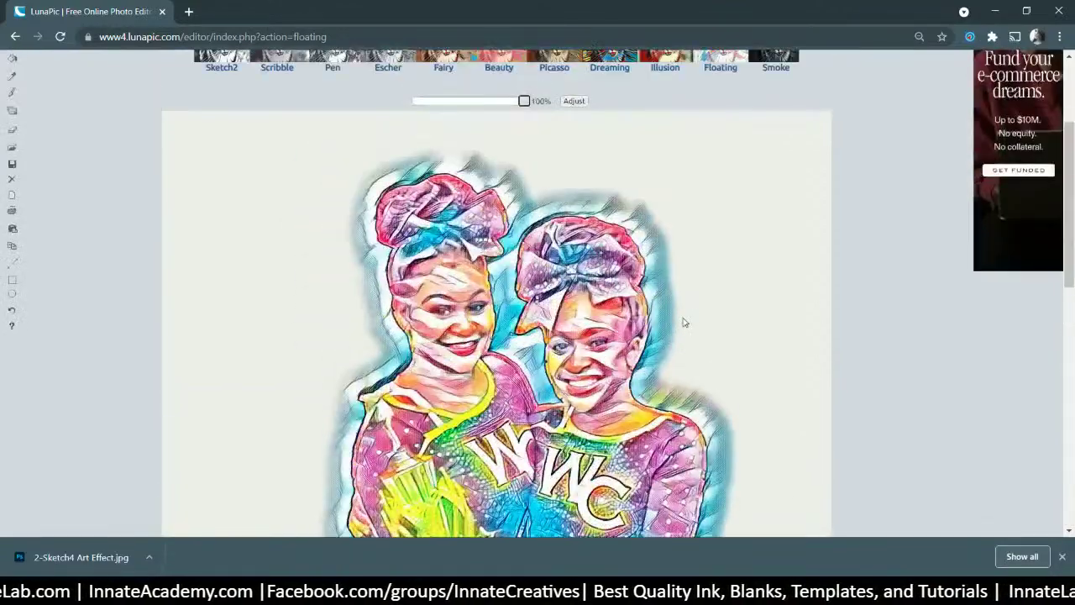
scroll(683, 317, "up", 1)
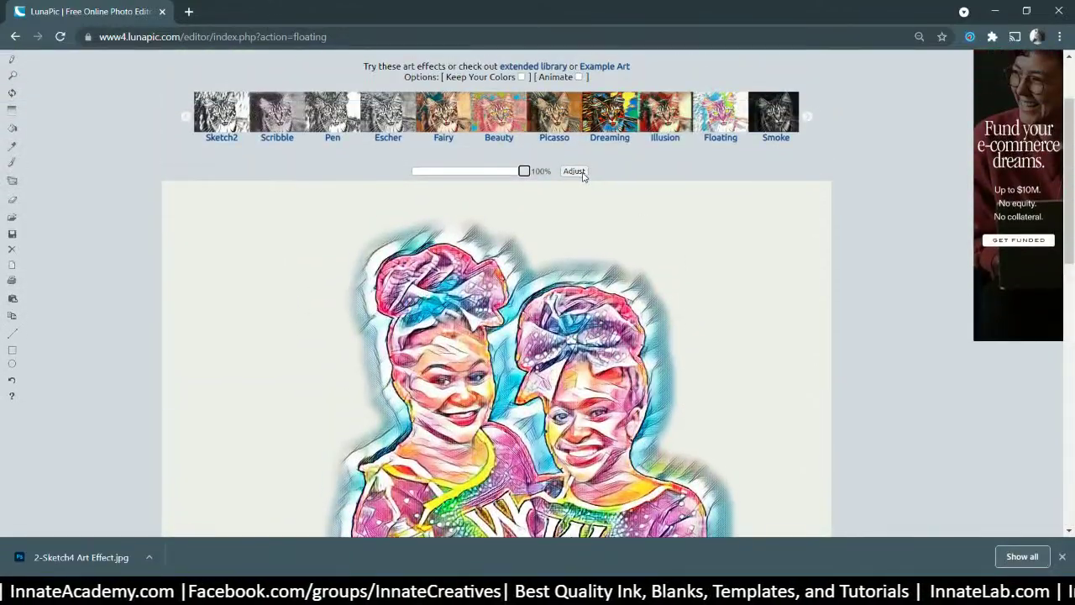
left_click(582, 173)
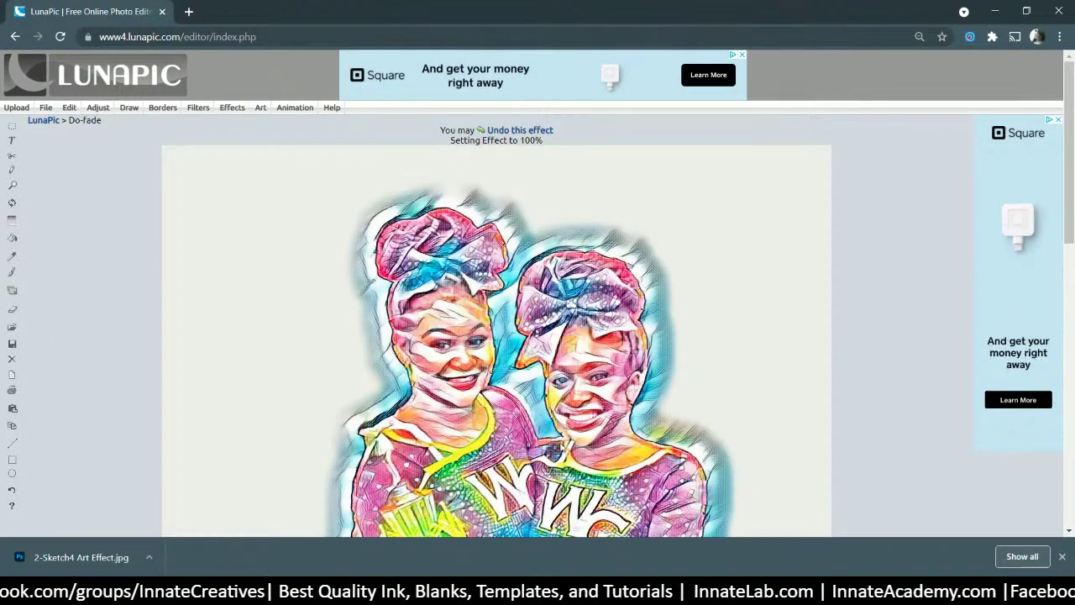
- Download the Floating-effect photo from LunaPic under the name 2-Floating Art Effect.jpg
scroll(425, 356, "down", 10)
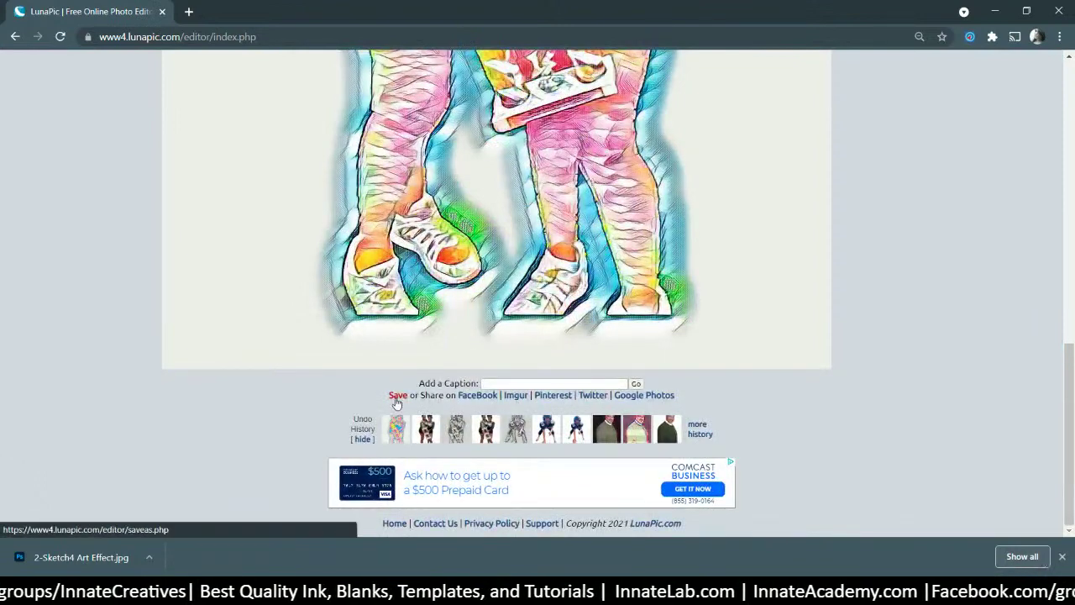
left_click(396, 396)
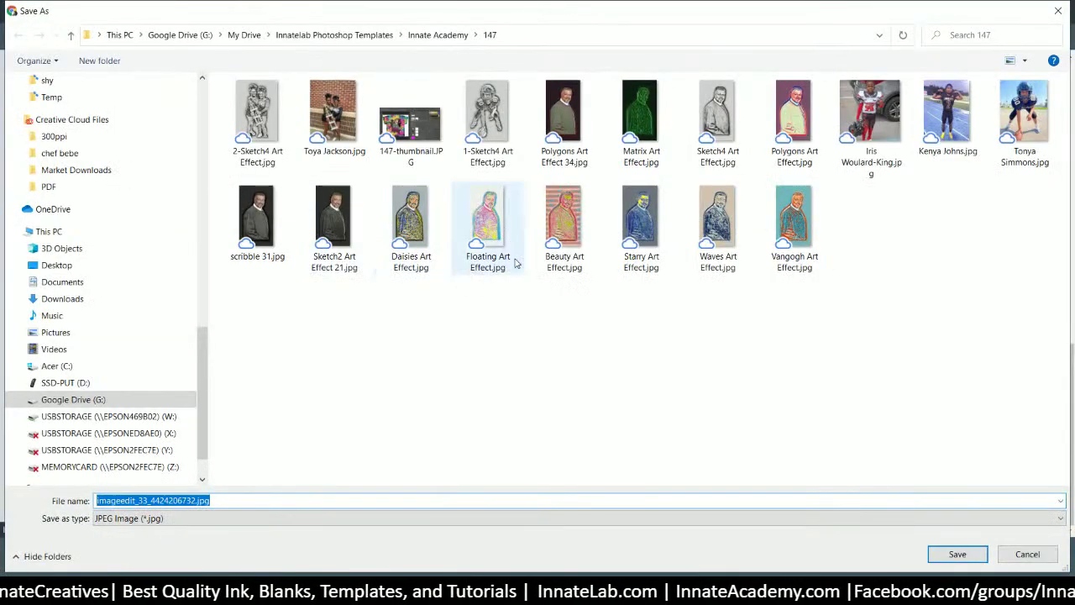
left_click(516, 263)
left_click(108, 502)
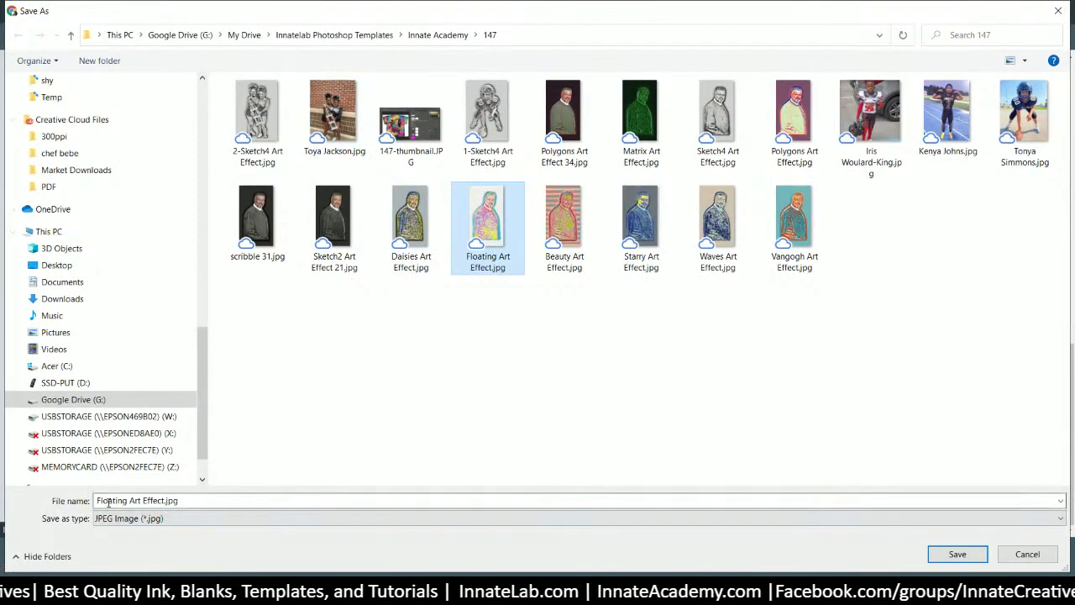
left_click(109, 501)
double_click(108, 501)
left_click(98, 501)
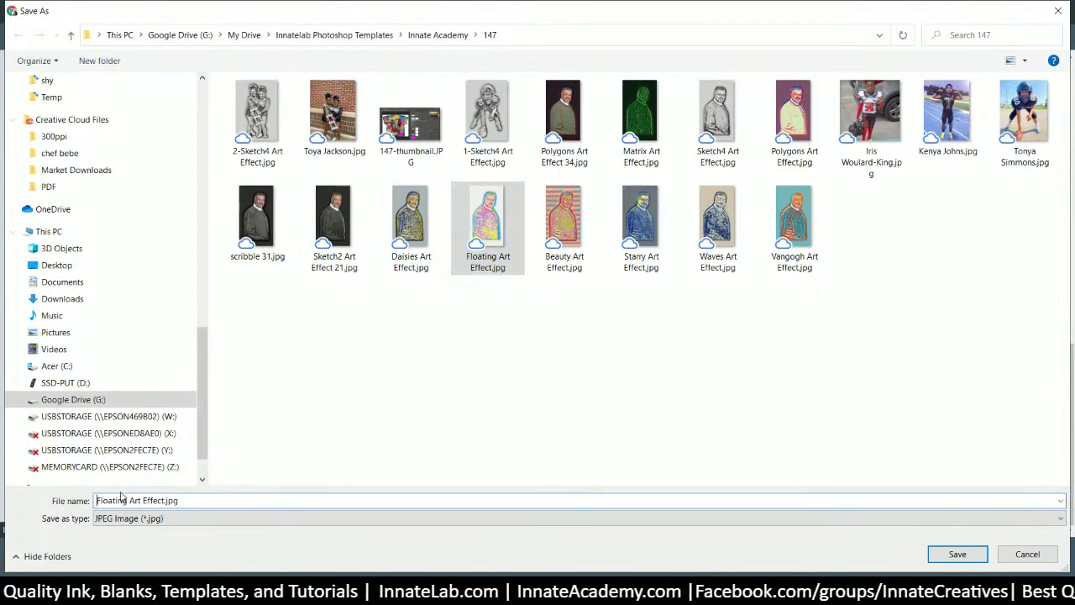
key("Return")
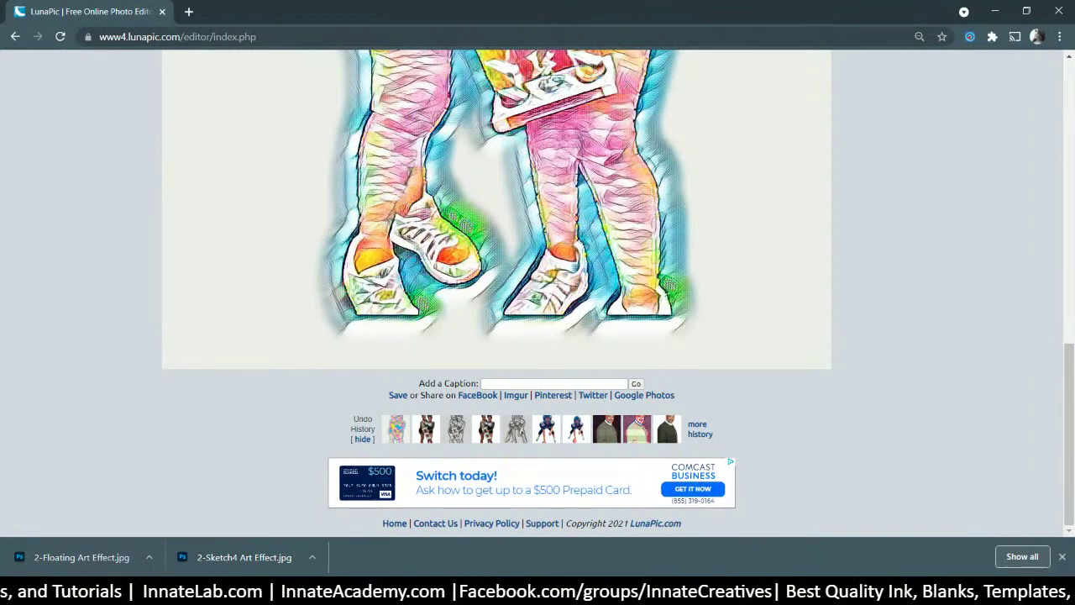
key("alt+Tab")
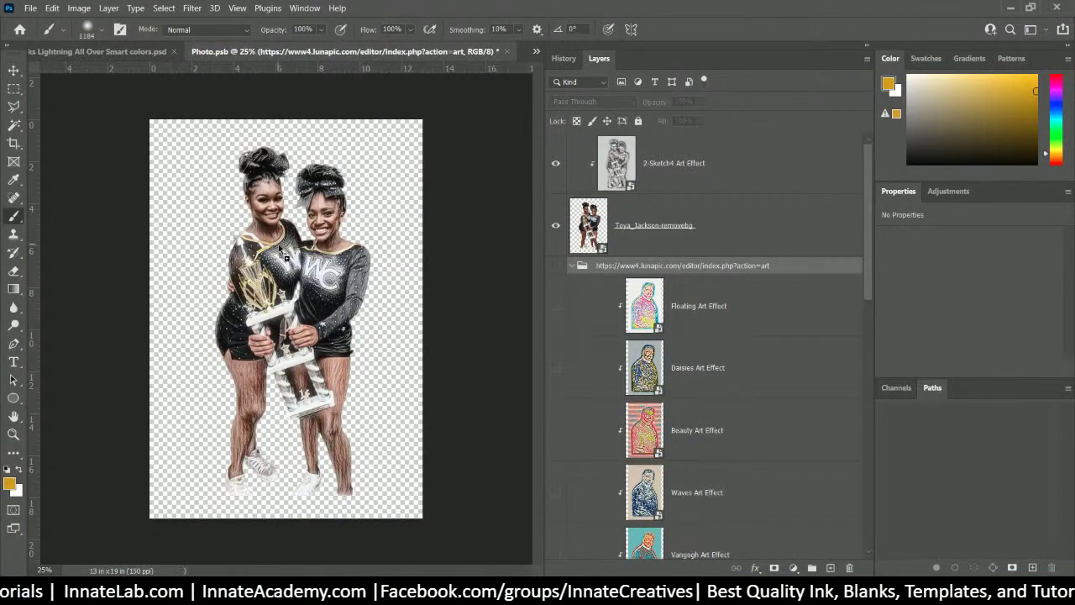
left_click_drag(281, 250, 282, 252)
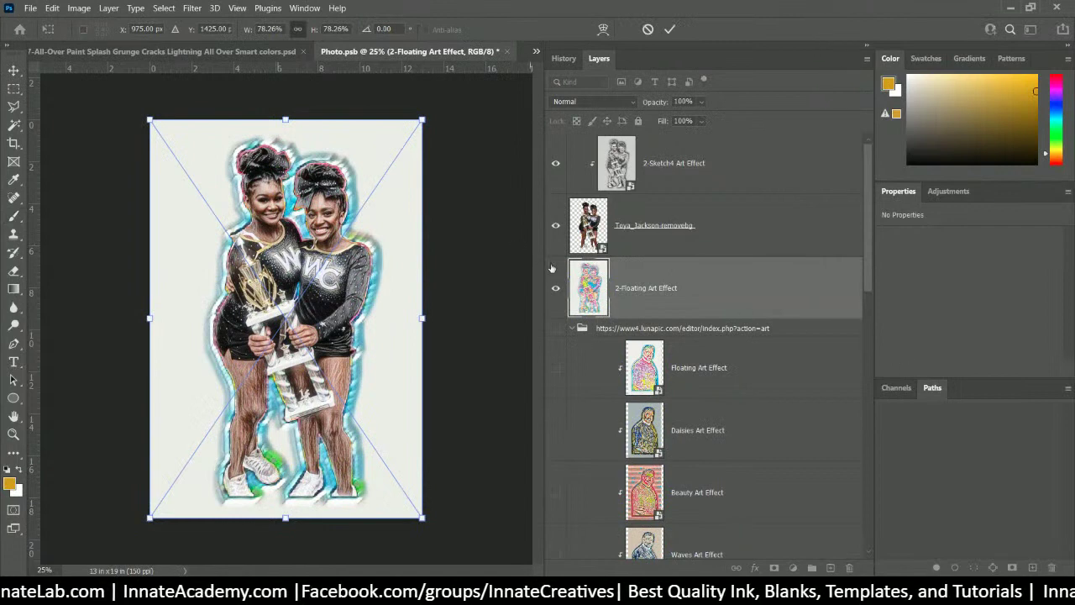
key("Return")
left_click_drag(679, 288, 668, 202)
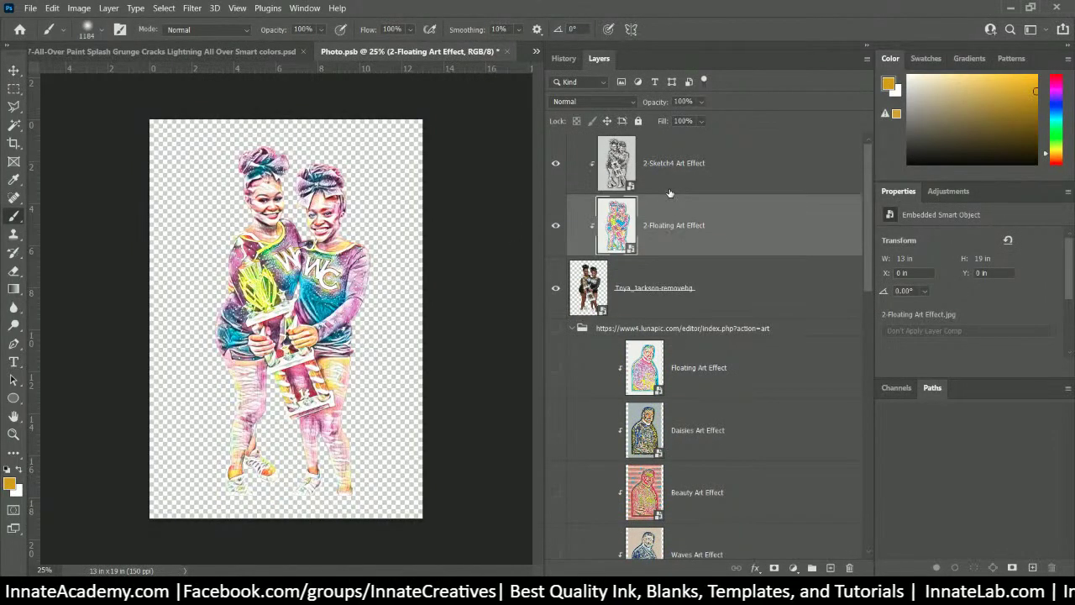
left_click(555, 164)
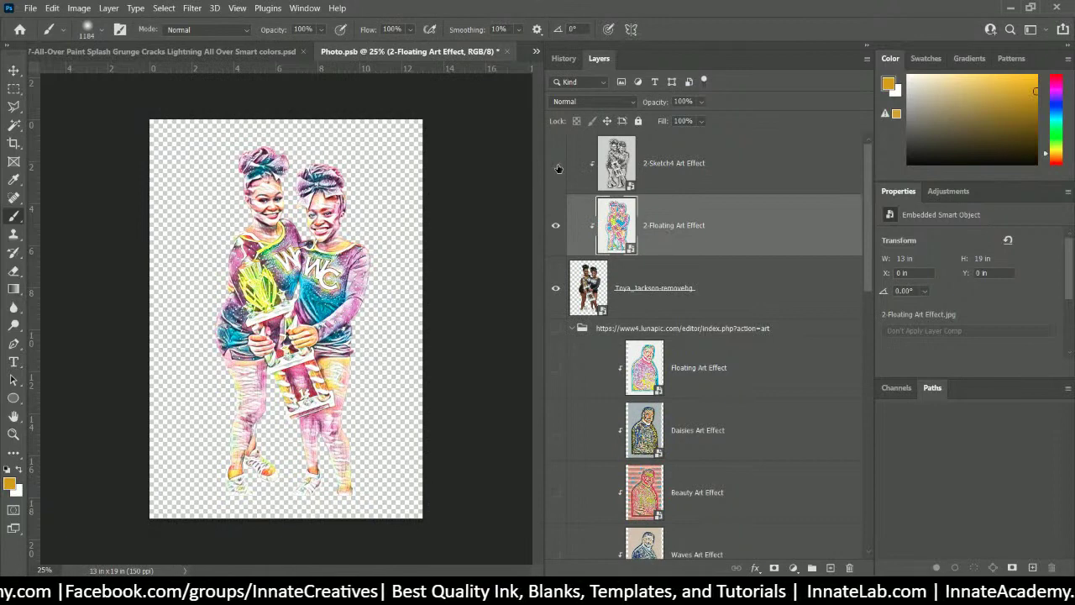
left_click(555, 165)
left_click(555, 164)
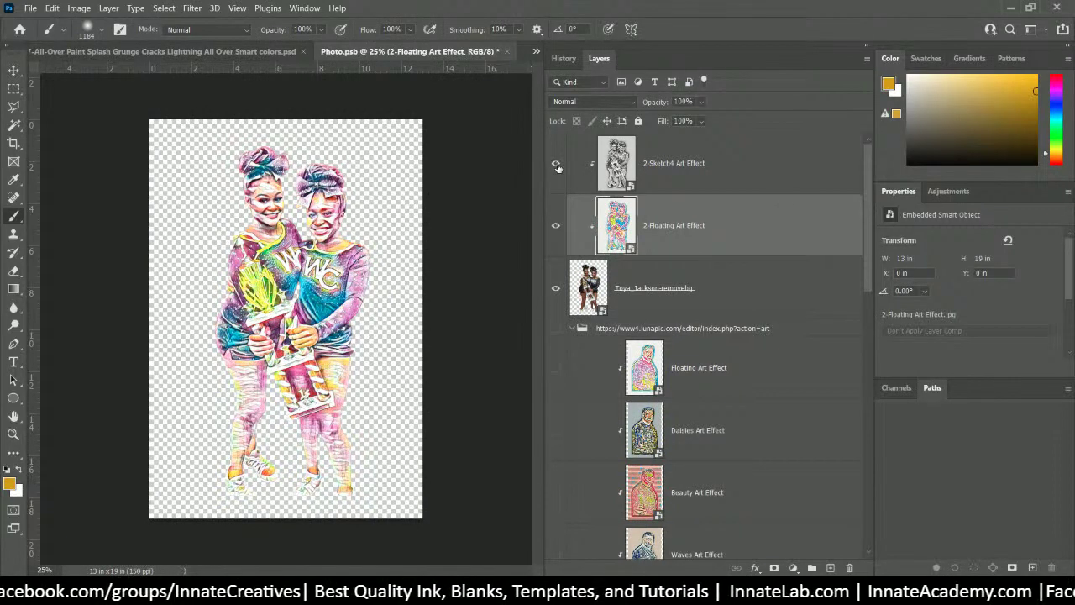
left_click(555, 165)
left_click(555, 165)
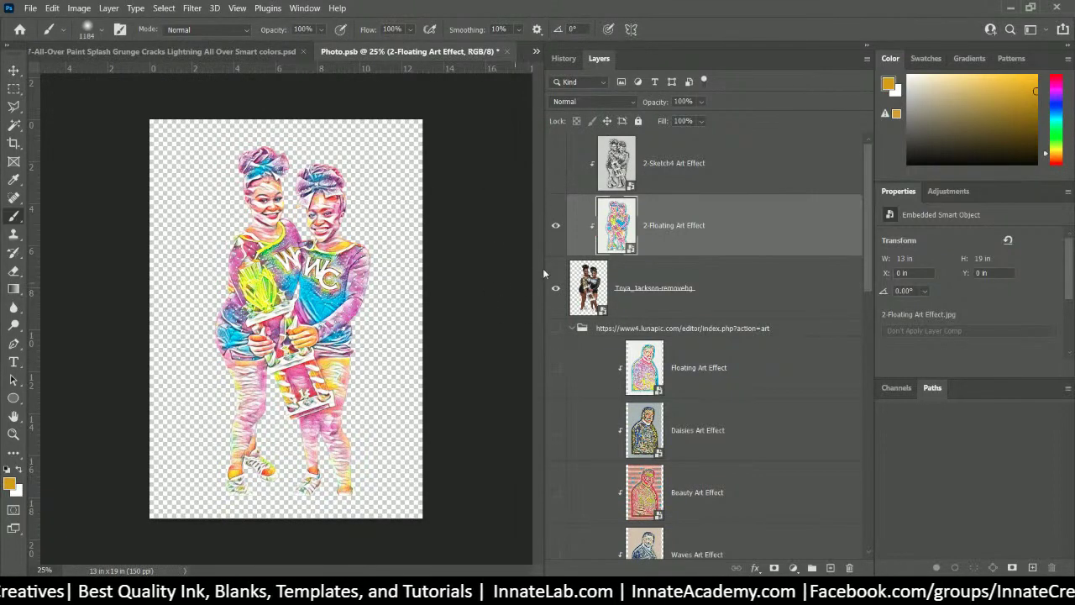
scroll(623, 232, "down", 1)
scroll(608, 265, "up", 1)
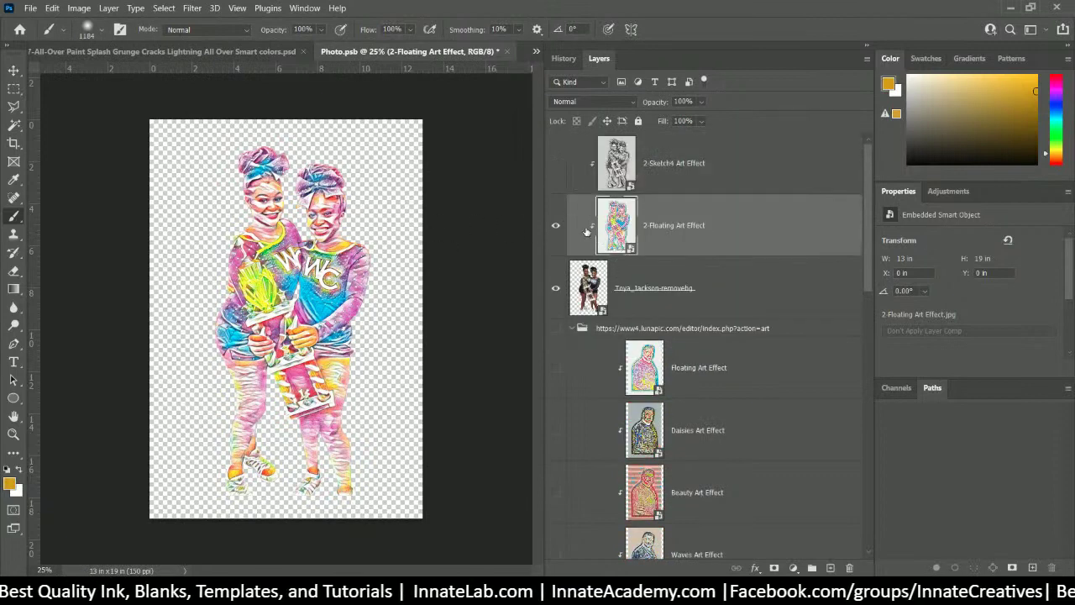
left_click(556, 164)
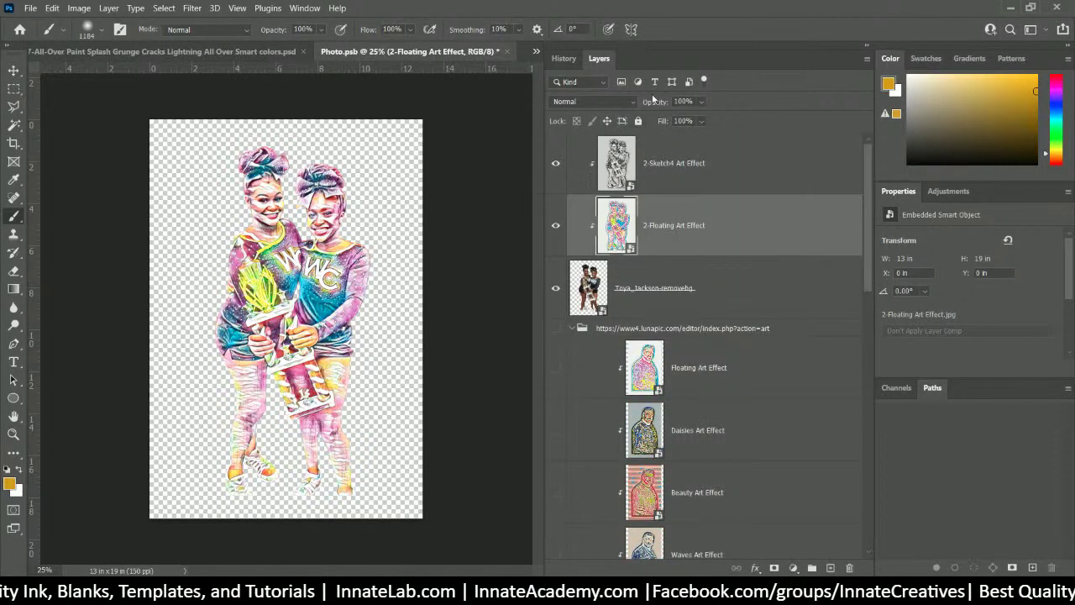
left_click(702, 102)
left_click_drag(719, 120, 698, 122)
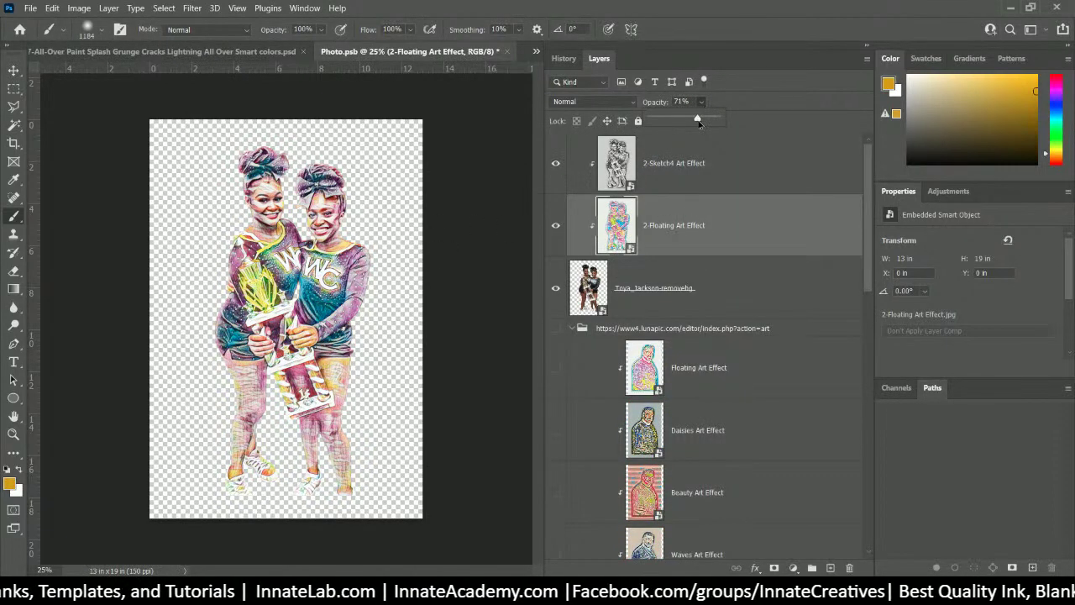
left_click(603, 174)
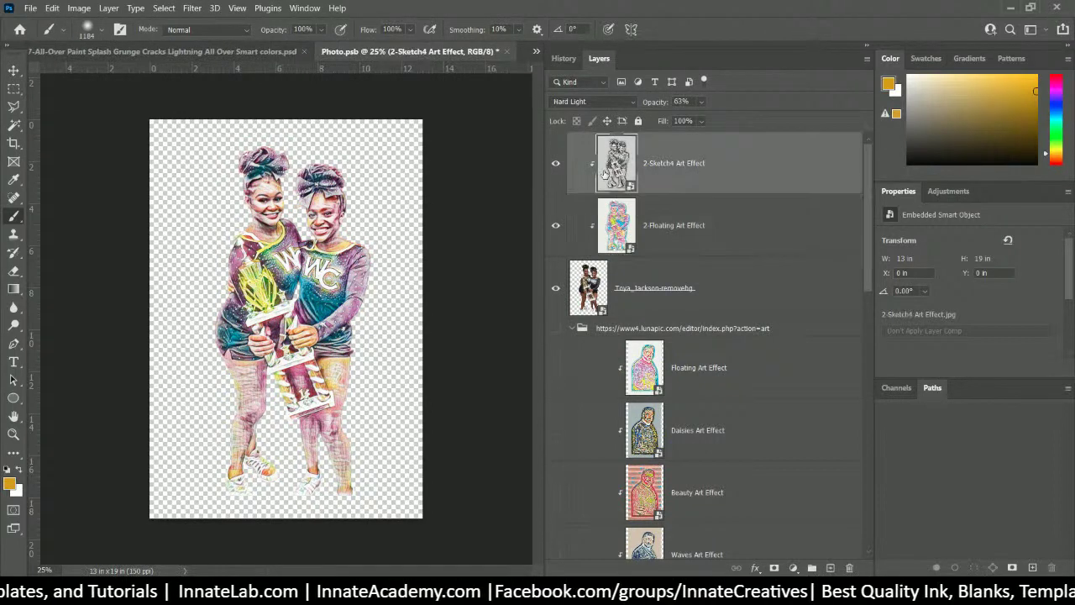
left_click(554, 230)
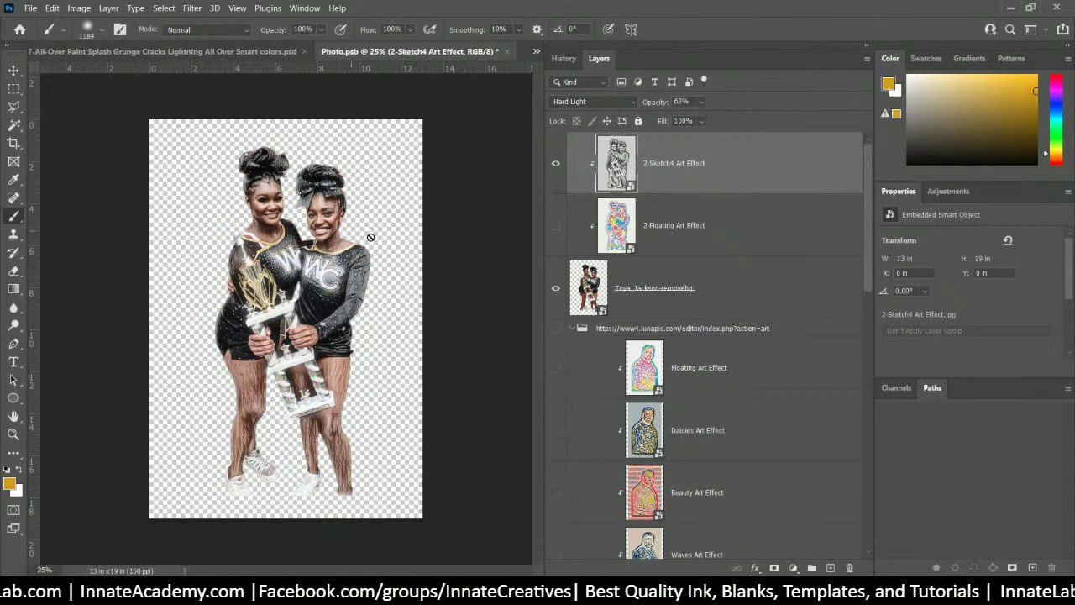
left_click(702, 251)
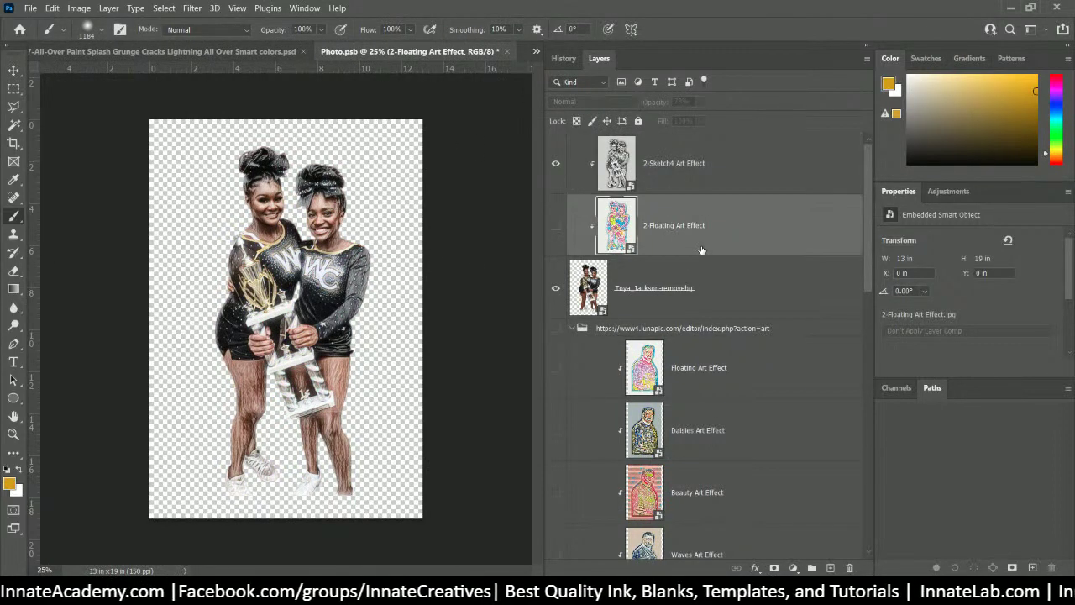
left_click(556, 228)
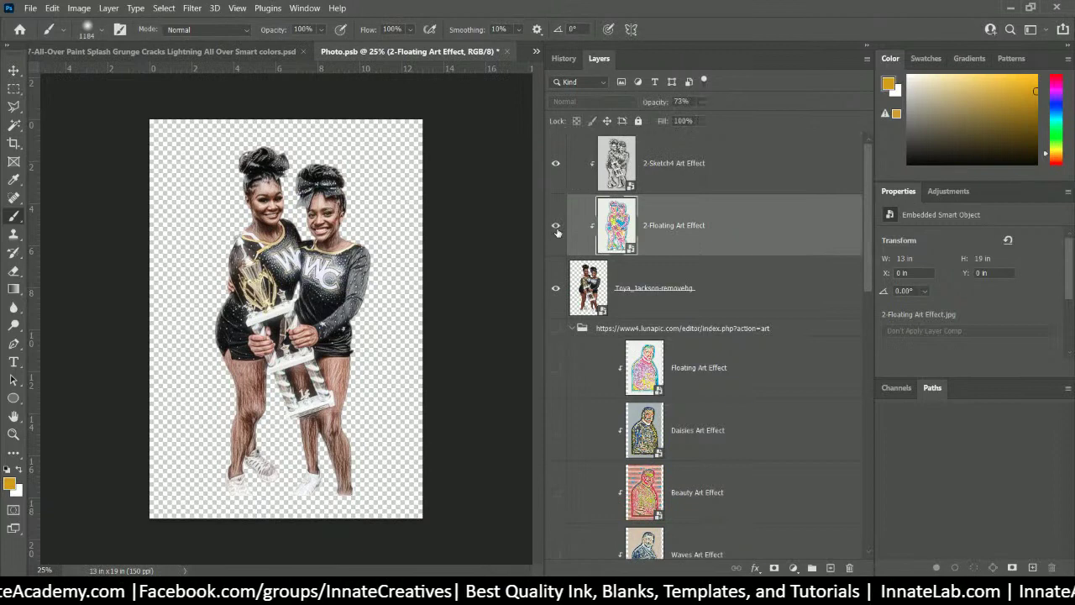
left_click(555, 164)
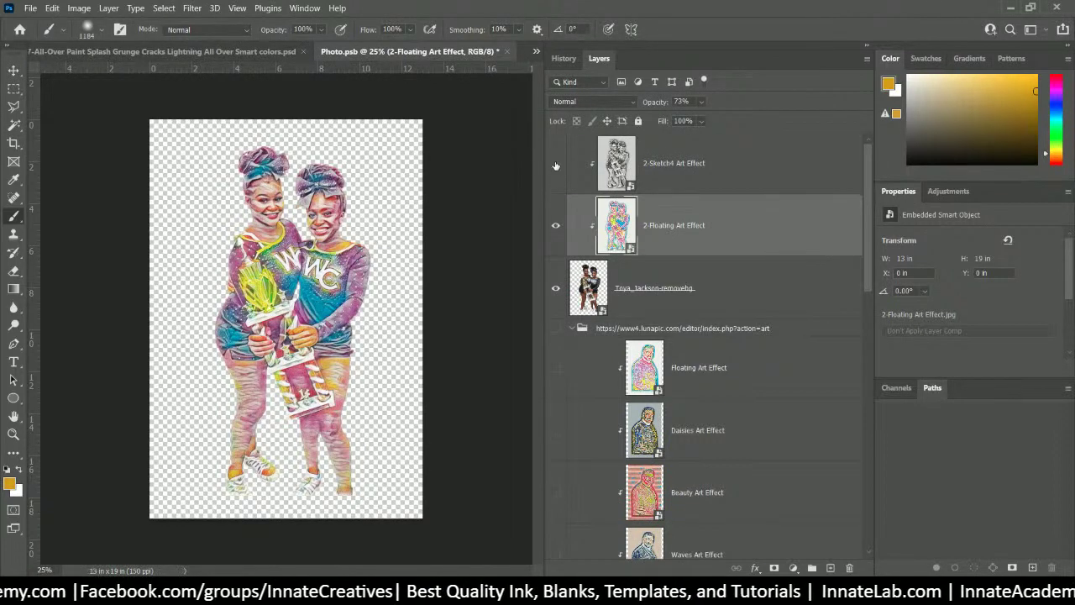
left_click(692, 181)
left_click(700, 224)
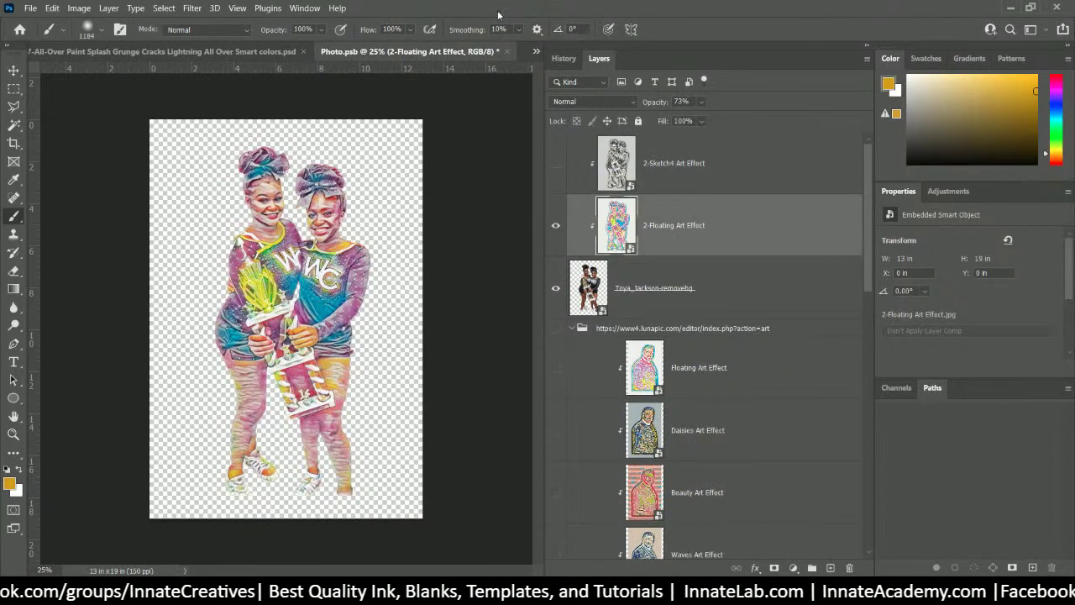
left_click(701, 102)
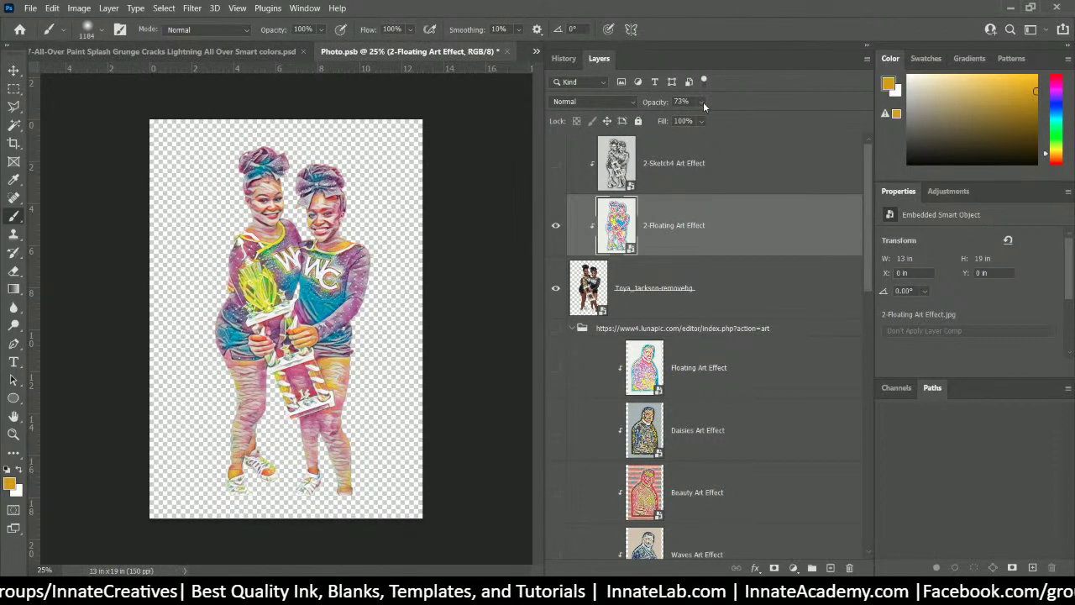
left_click_drag(719, 116, 764, 119)
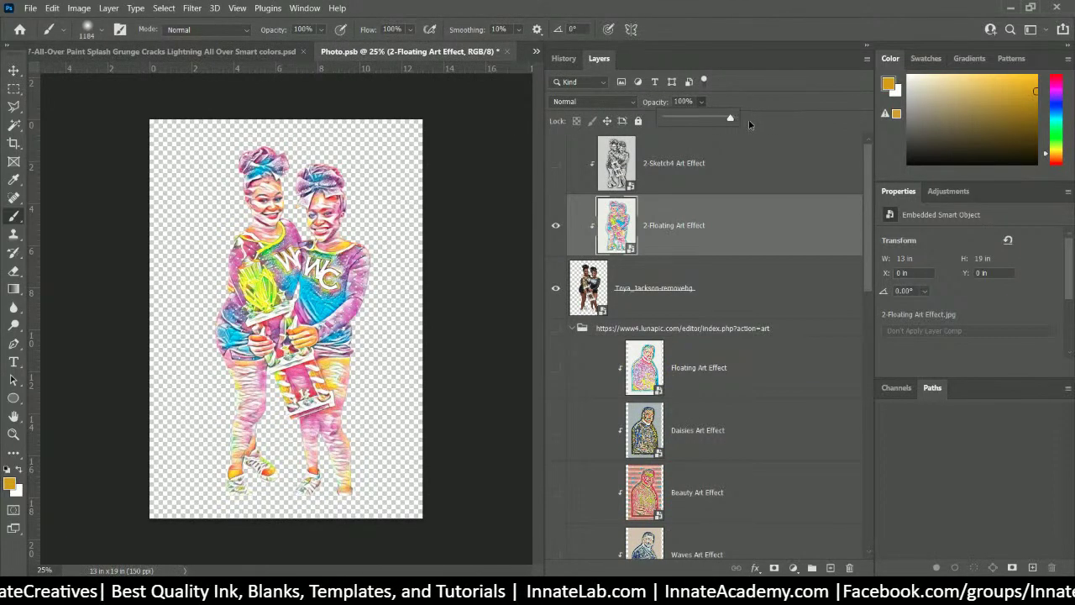
left_click(633, 101)
left_click(628, 101)
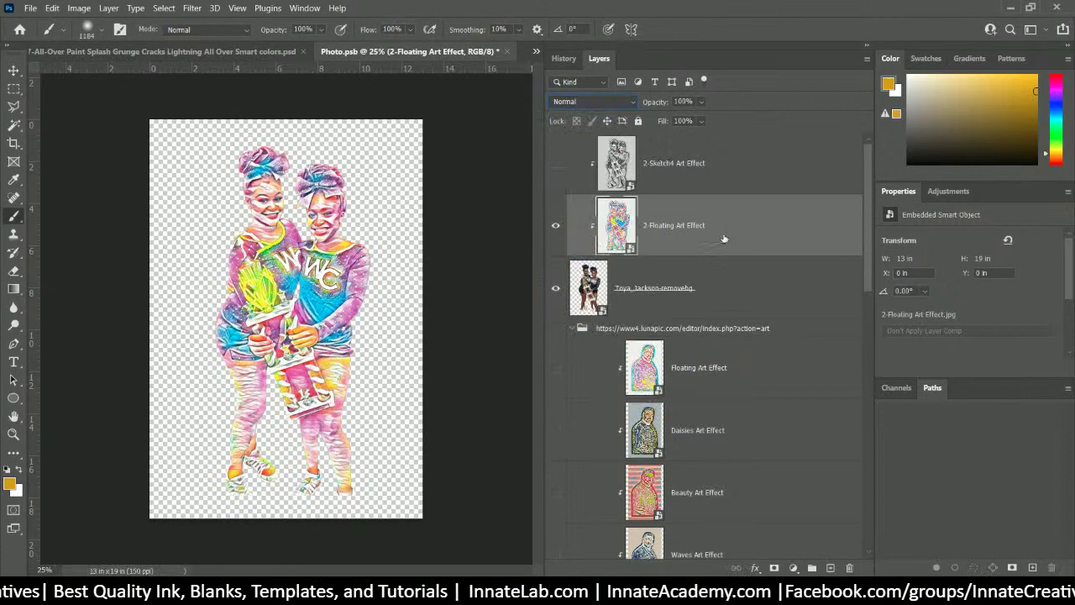
- Set the 2-Floating Art Effect layer to Linear Light at 74% opacity and add a layer mask
left_click(606, 103)
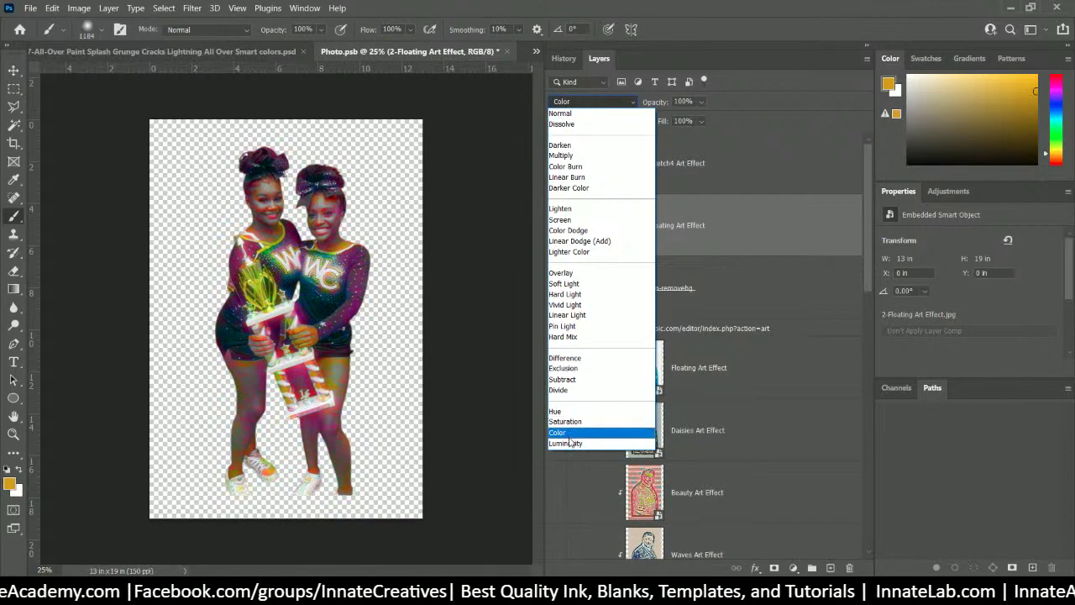
left_click(568, 317)
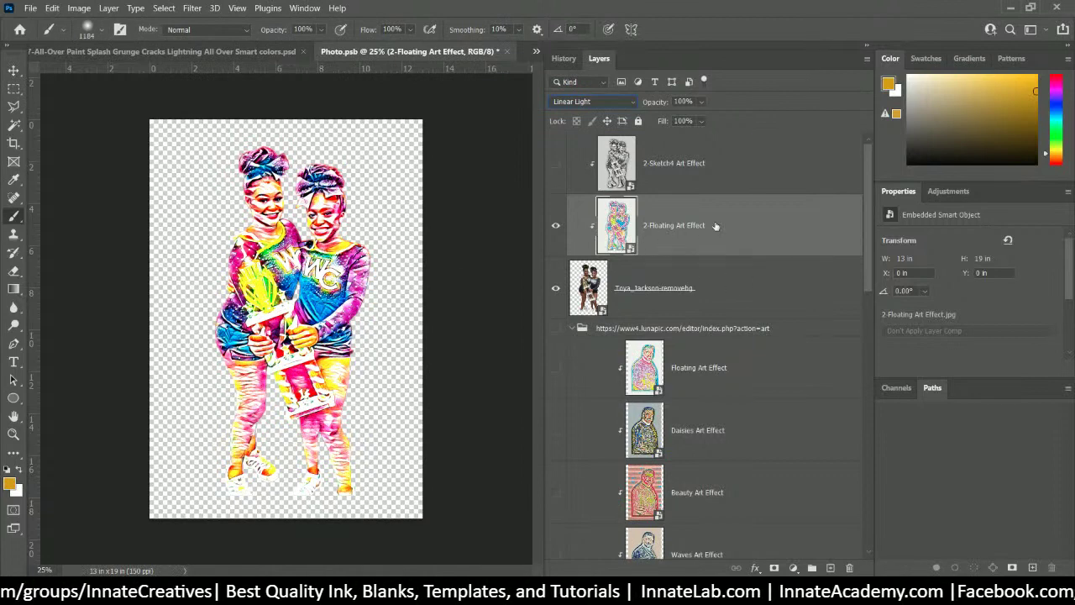
left_click(701, 102)
left_click_drag(718, 119, 700, 120)
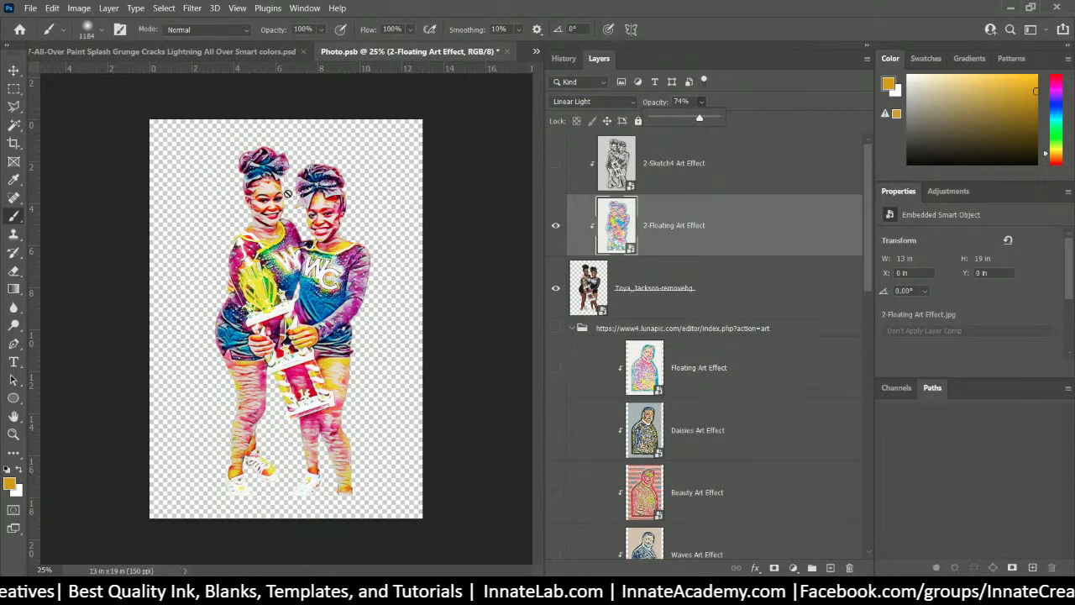
left_click(662, 251)
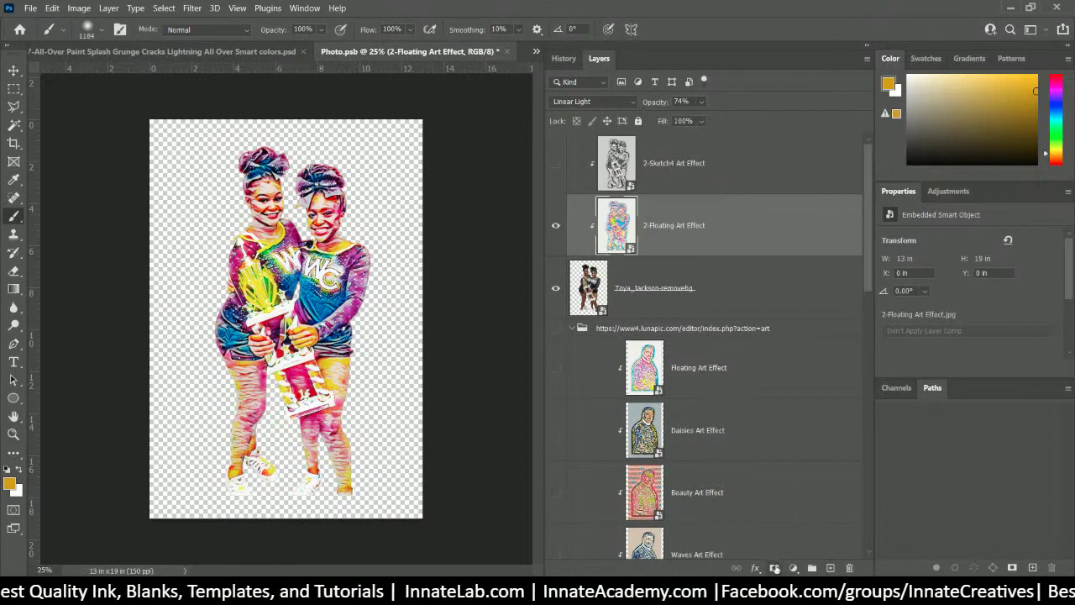
left_click(774, 568)
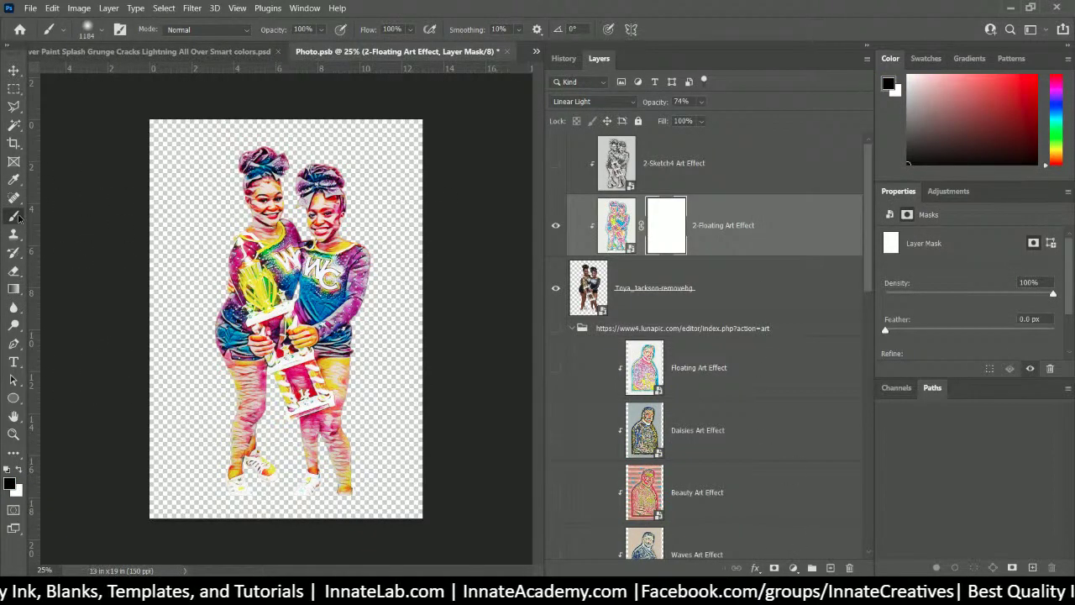
- Paint the mask black with a 37%-opacity brush over the girls' faces and trophy
mouse_move(275, 189)
left_mouse_down()
mouse_move(181, 217)
mouse_move(261, 198)
mouse_move(264, 237)
mouse_move(277, 223)
mouse_move(265, 194)
mouse_move(288, 218)
mouse_move(327, 206)
mouse_move(324, 228)
mouse_move(336, 228)
mouse_move(309, 225)
mouse_move(316, 215)
mouse_move(300, 200)
left_mouse_up()
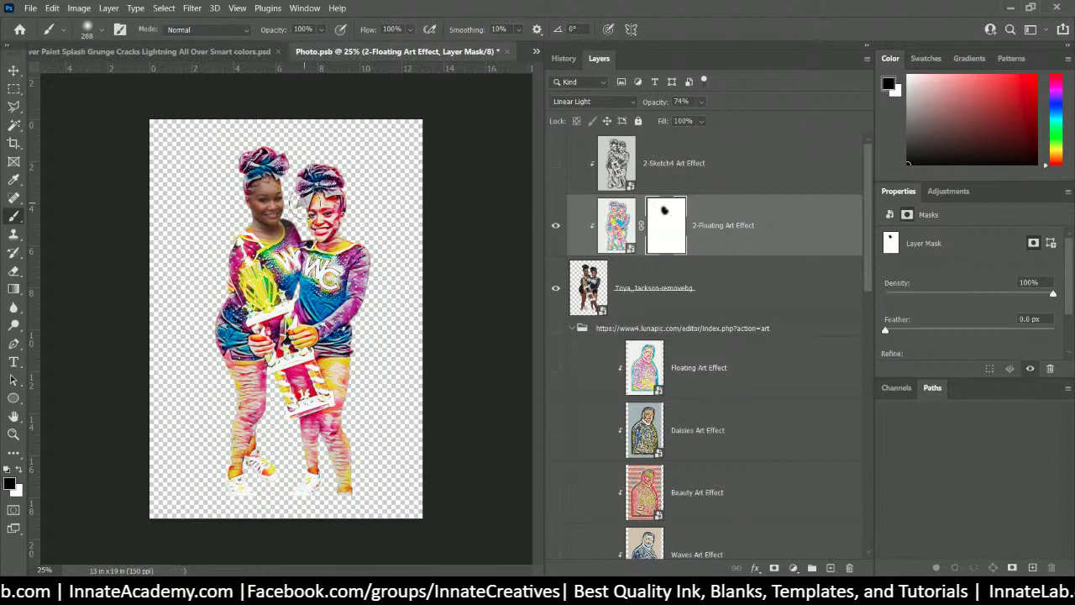
key("ctrl+z")
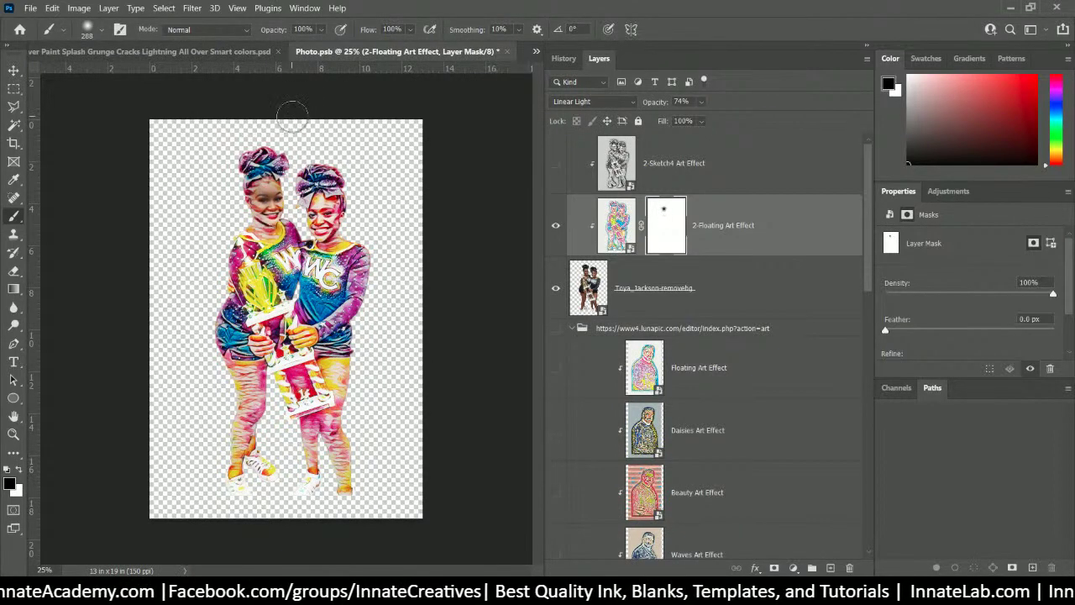
key("ctrl+z")
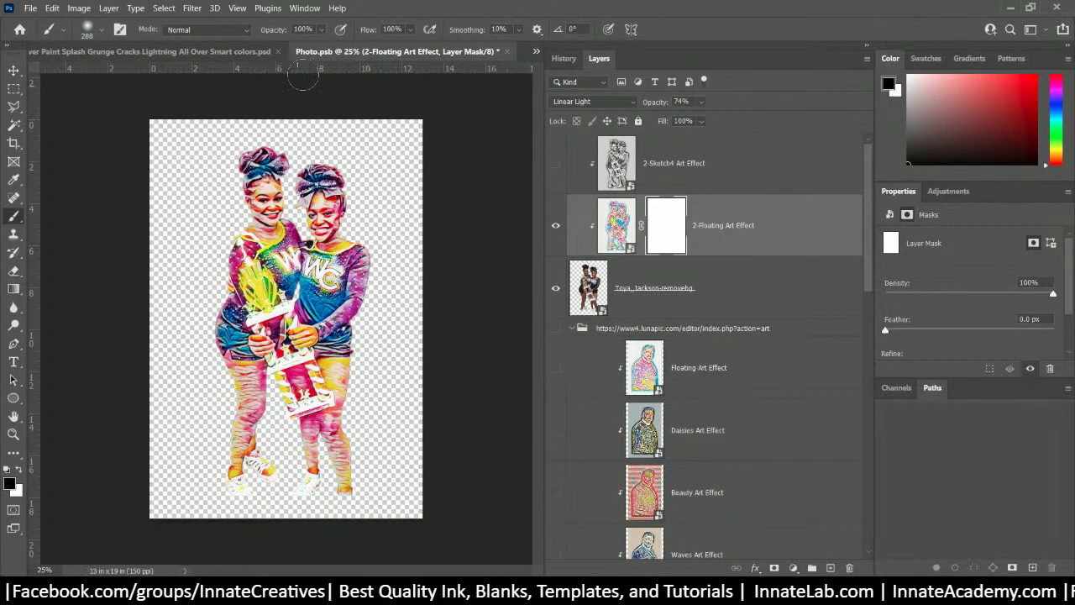
mouse_move(320, 30)
left_mouse_down()
mouse_move(323, 47)
mouse_move(294, 49)
left_mouse_up()
left_click(270, 210)
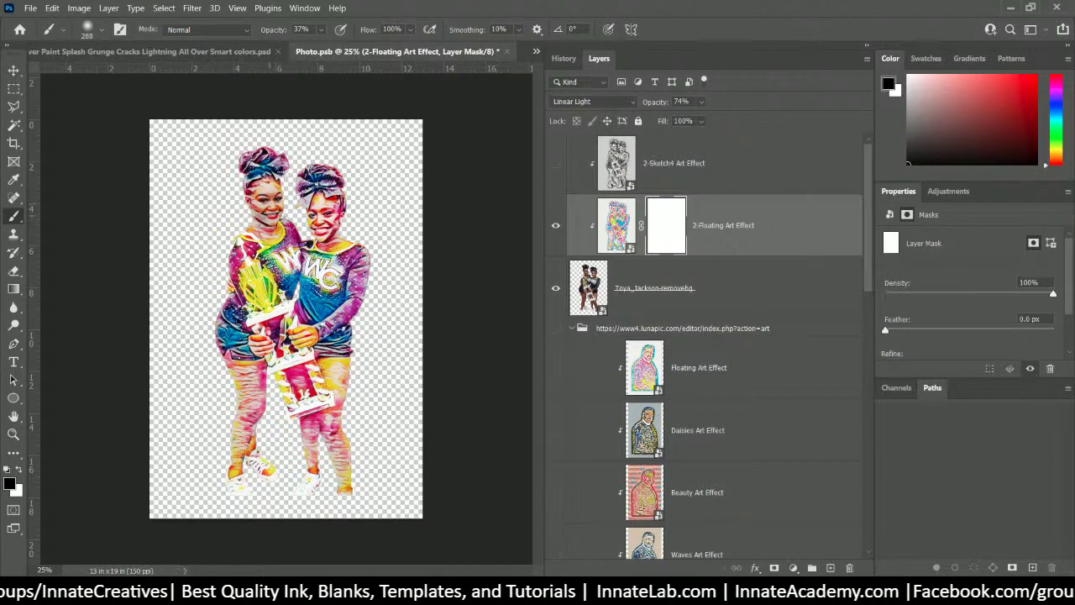
mouse_move(268, 235)
left_mouse_down()
mouse_move(328, 215)
mouse_move(224, 173)
mouse_move(286, 217)
left_mouse_up()
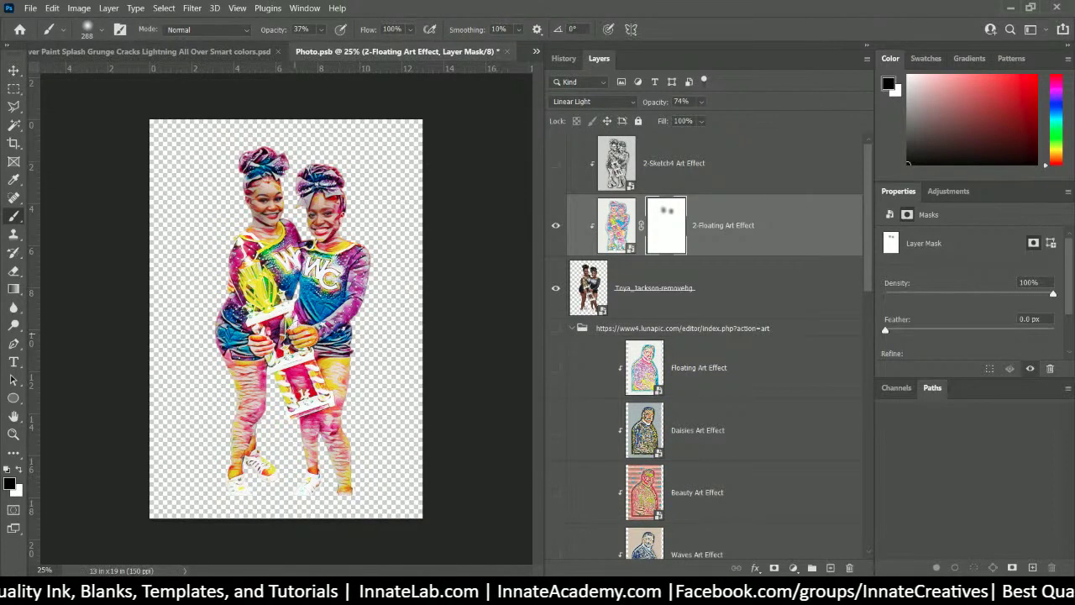
mouse_move(301, 345)
left_mouse_down()
mouse_move(267, 337)
mouse_move(276, 350)
mouse_move(299, 346)
left_mouse_up()
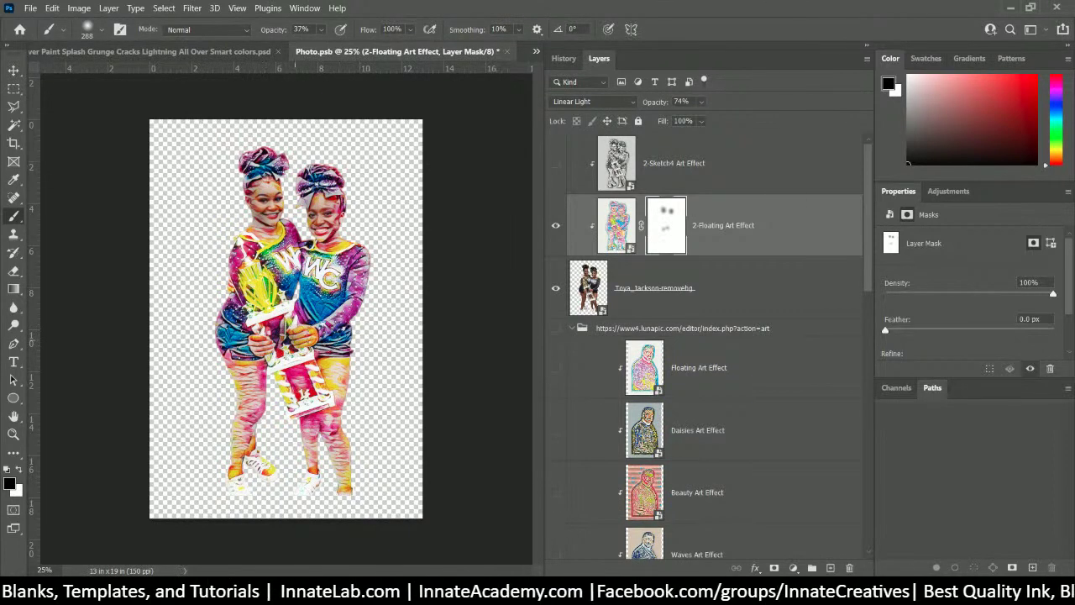
mouse_move(344, 213)
left_mouse_down()
mouse_move(240, 214)
mouse_move(271, 189)
mouse_move(264, 230)
left_mouse_up()
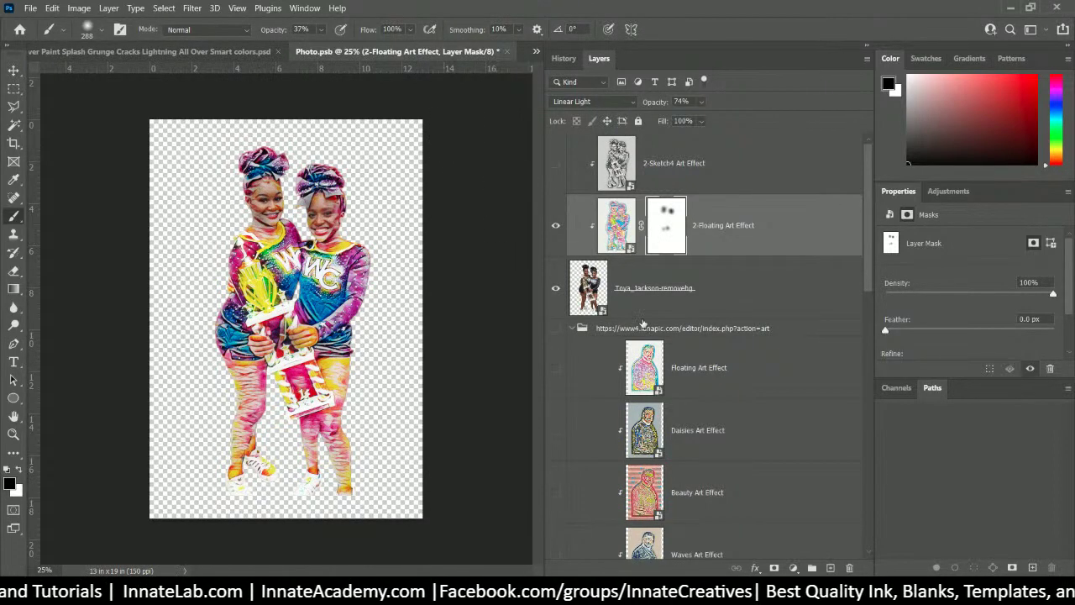
left_click(617, 225)
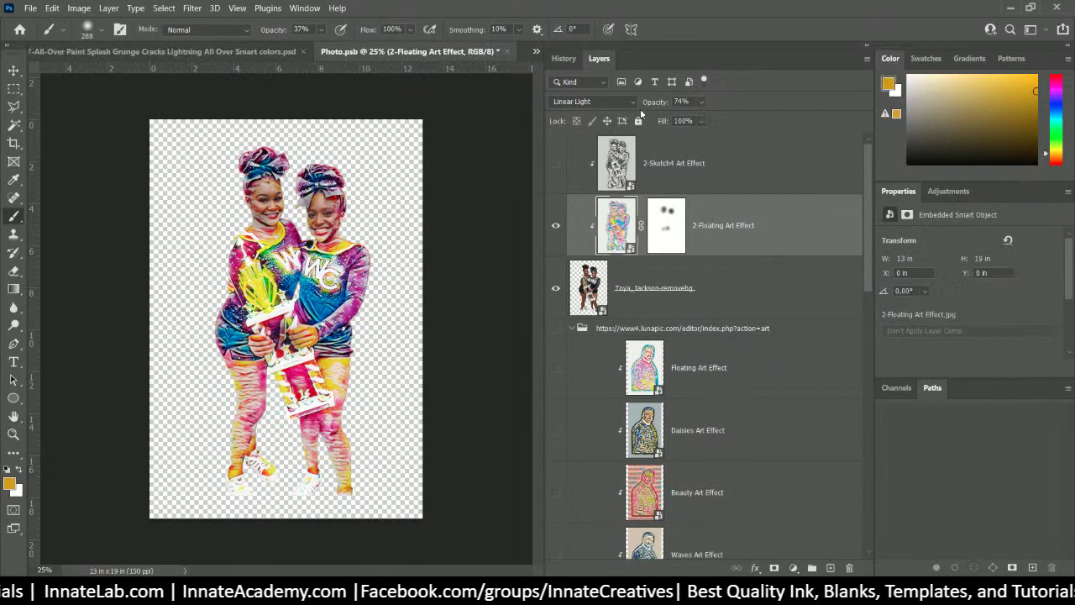
- Delete the 2-Floating Art Effect layer and show the 2-Sketch4 layer again at 63% Hard Light
left_click(699, 117)
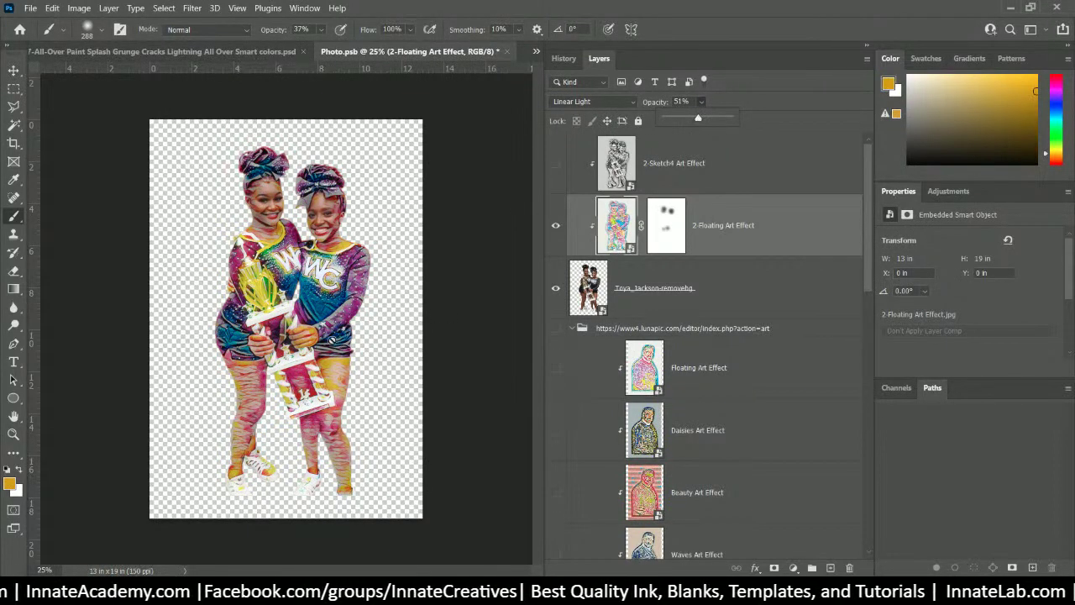
left_click(745, 247)
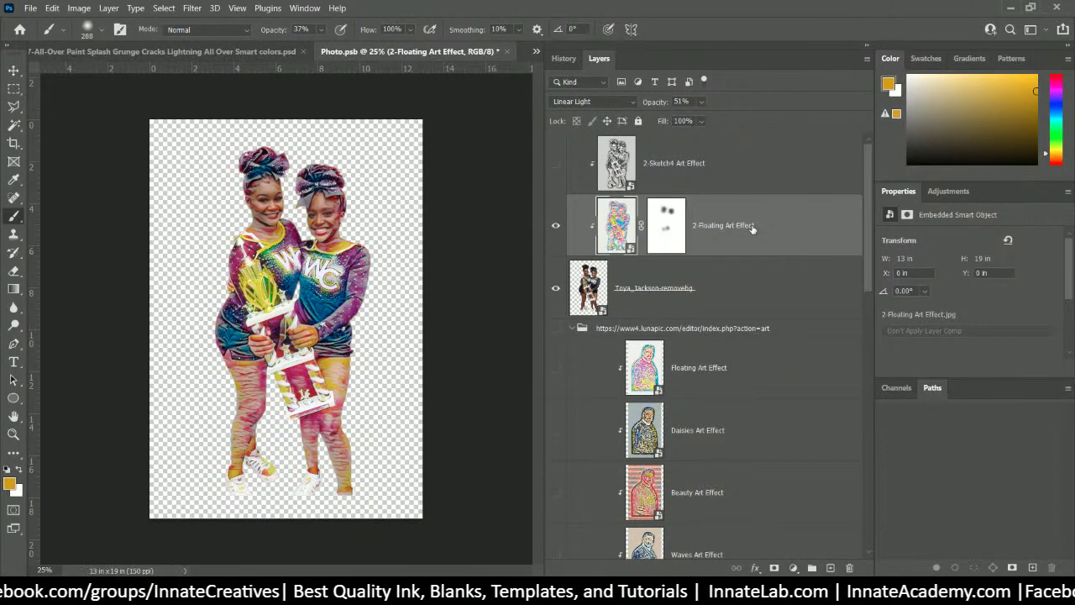
key("Delete")
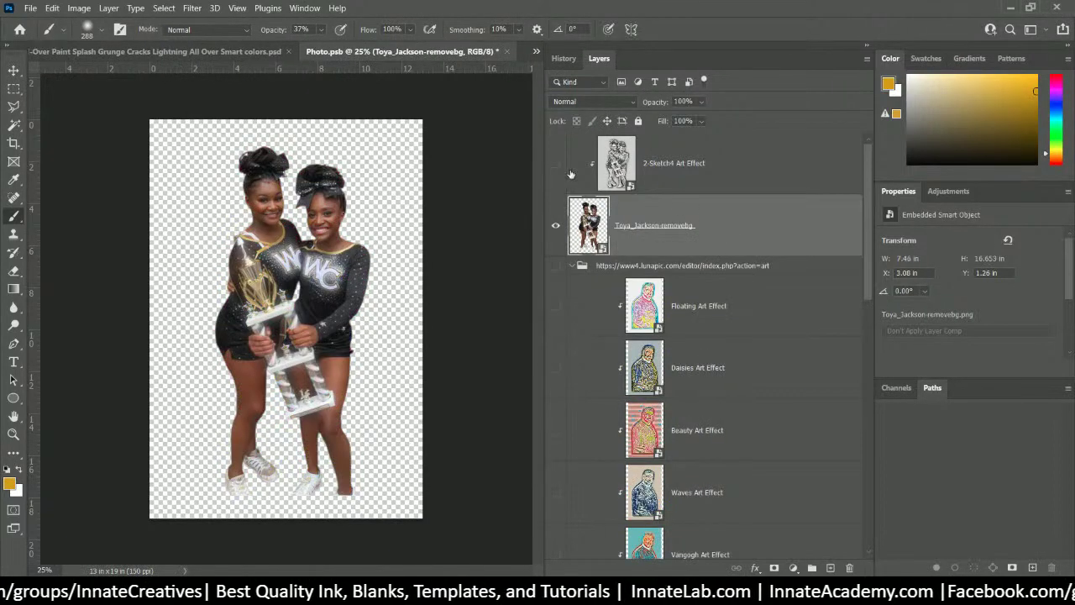
left_click(555, 162)
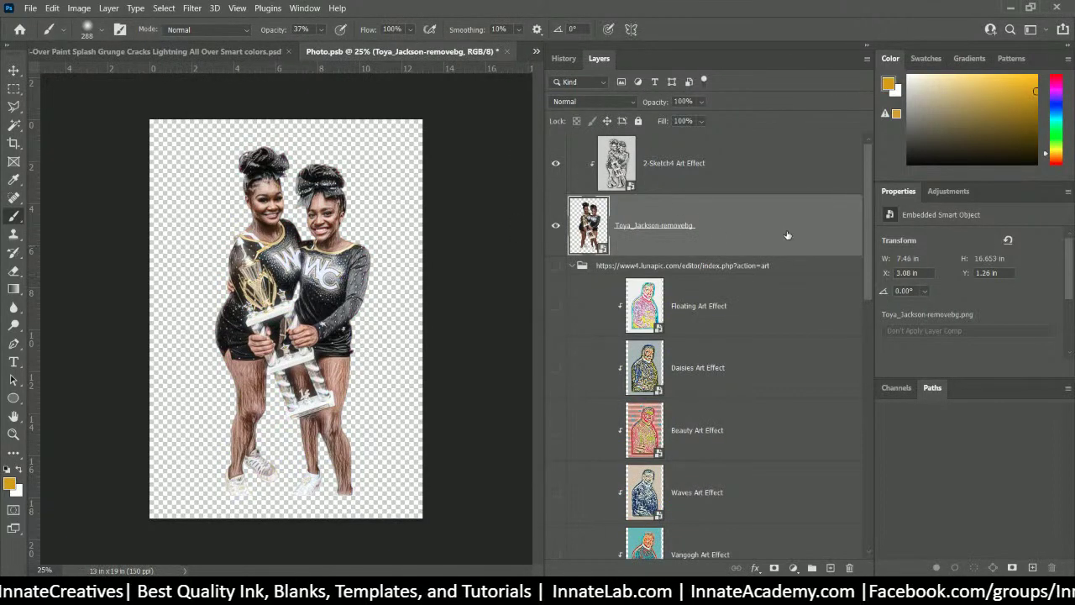
left_click(727, 182)
left_click(722, 231)
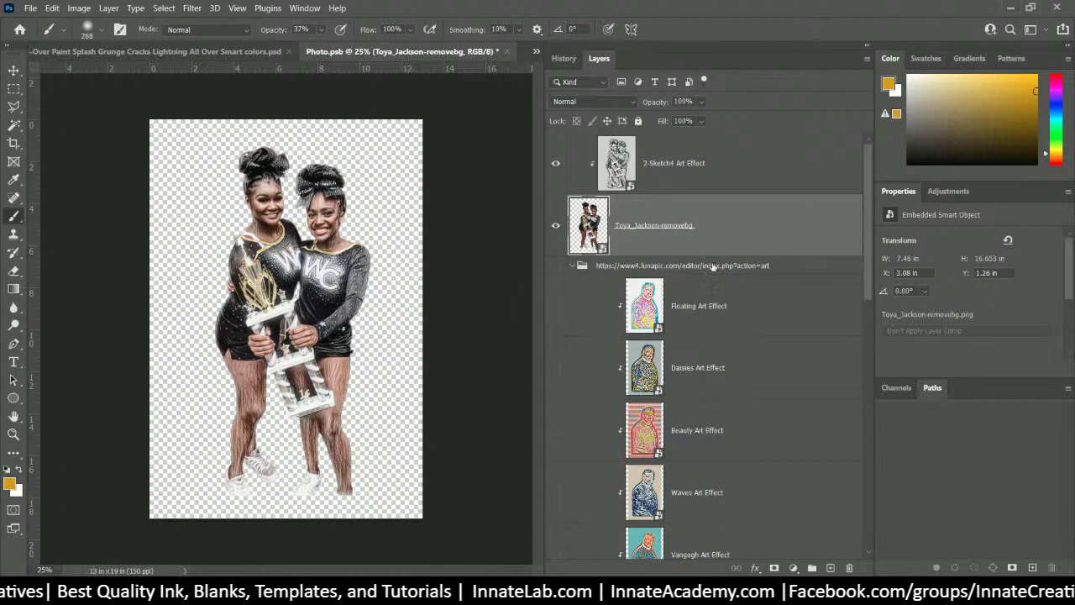
left_click(720, 182)
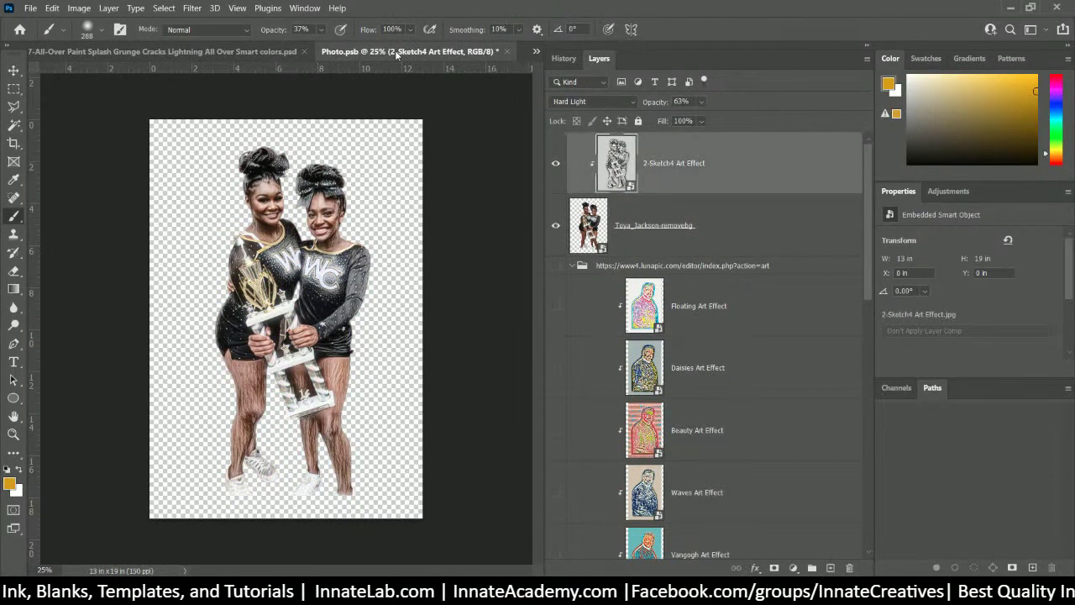
- Save and close Photo.psb so the t-shirt shows the sketch-finished two-girl photo
left_click(507, 51)
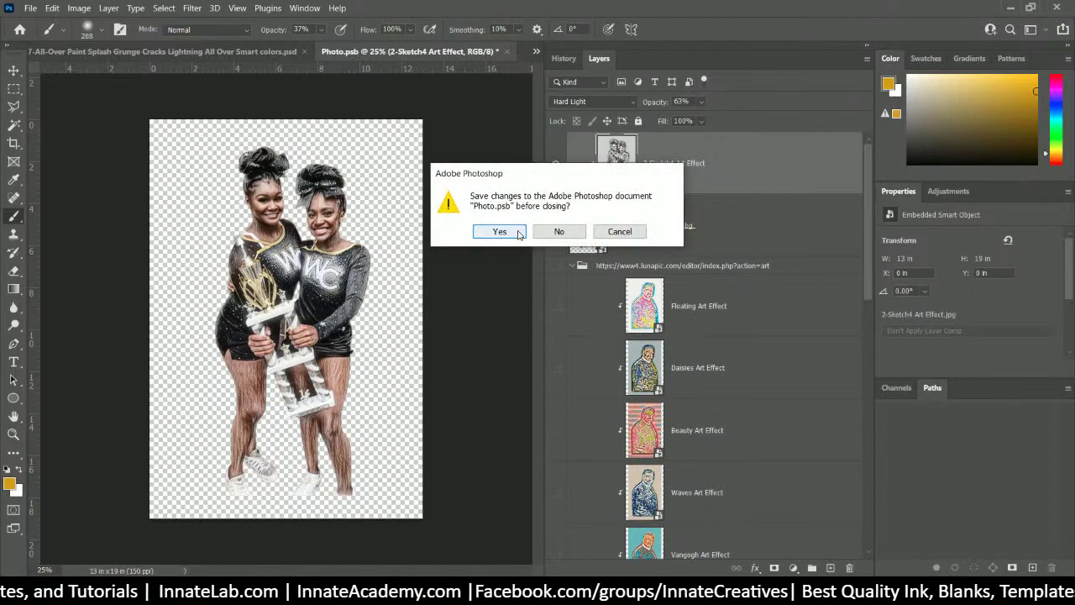
left_click(512, 232)
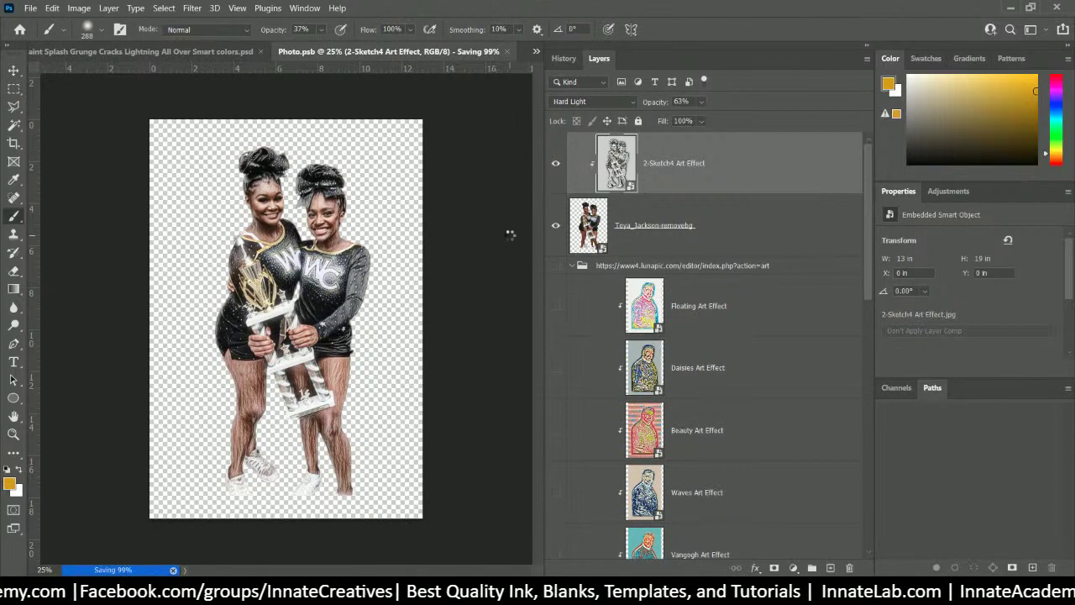
key("ctrl+w")
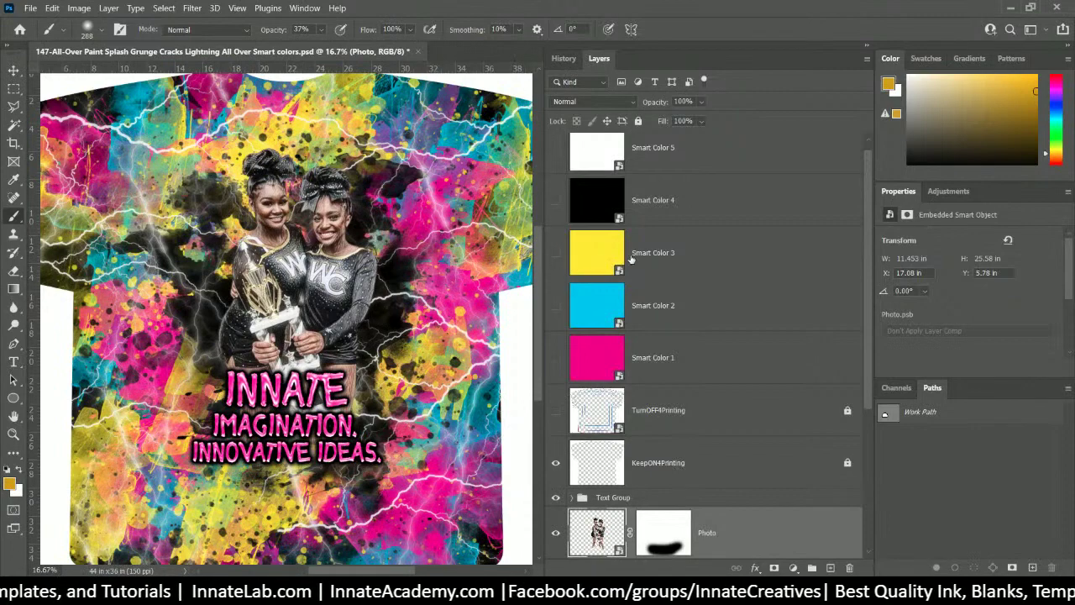
- Click through the Smart Color 3, 4 and 5 layers to compare them
left_click(585, 261)
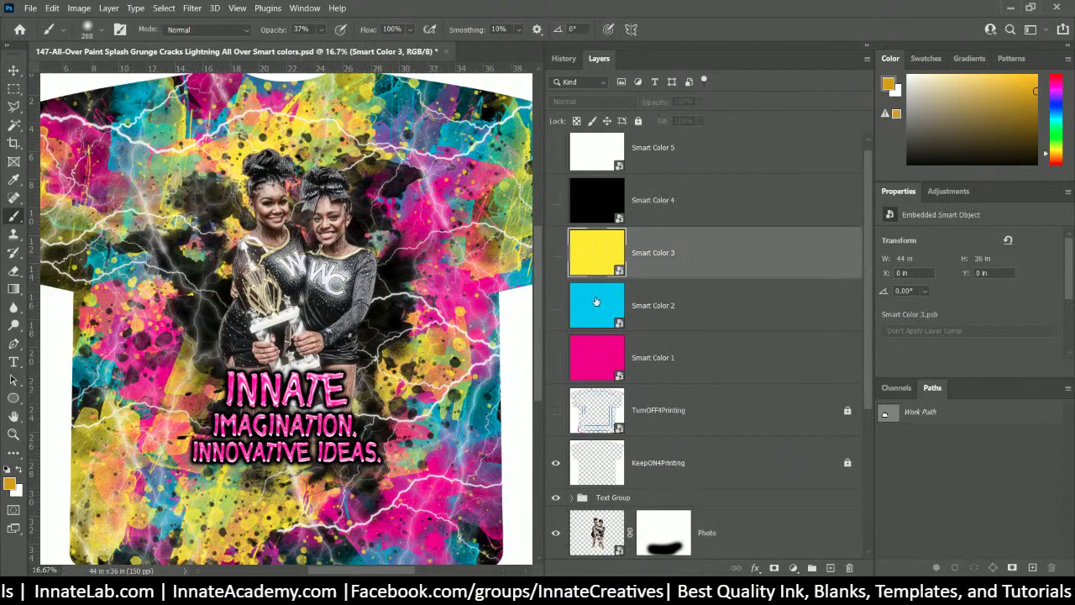
scroll(597, 301, "up", 1)
scroll(237, 314, "up", 1)
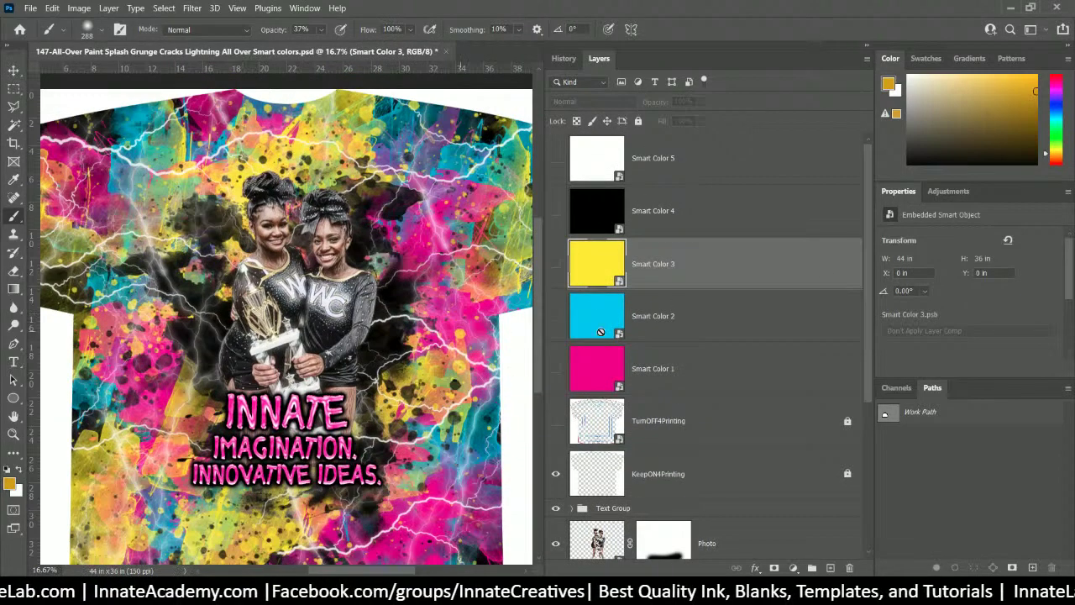
left_click(636, 215)
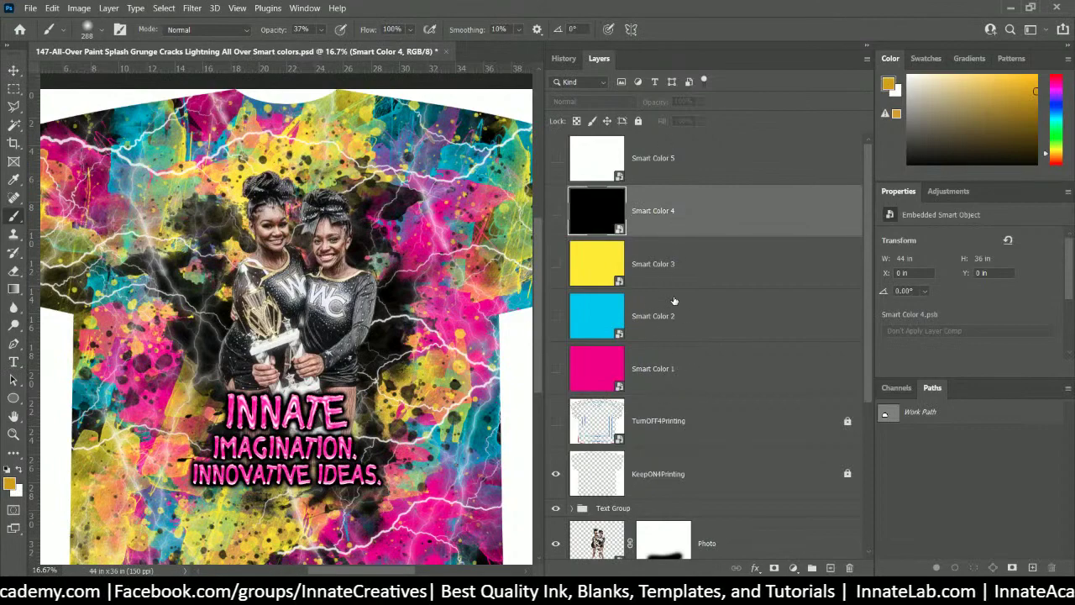
left_click(660, 166)
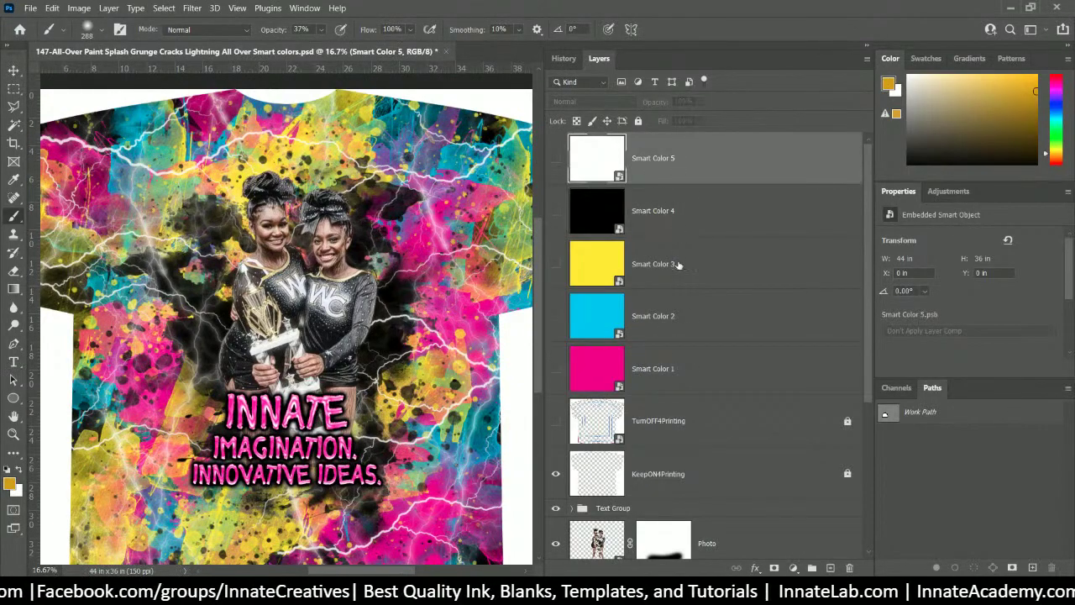
left_click(682, 196)
left_click(697, 165)
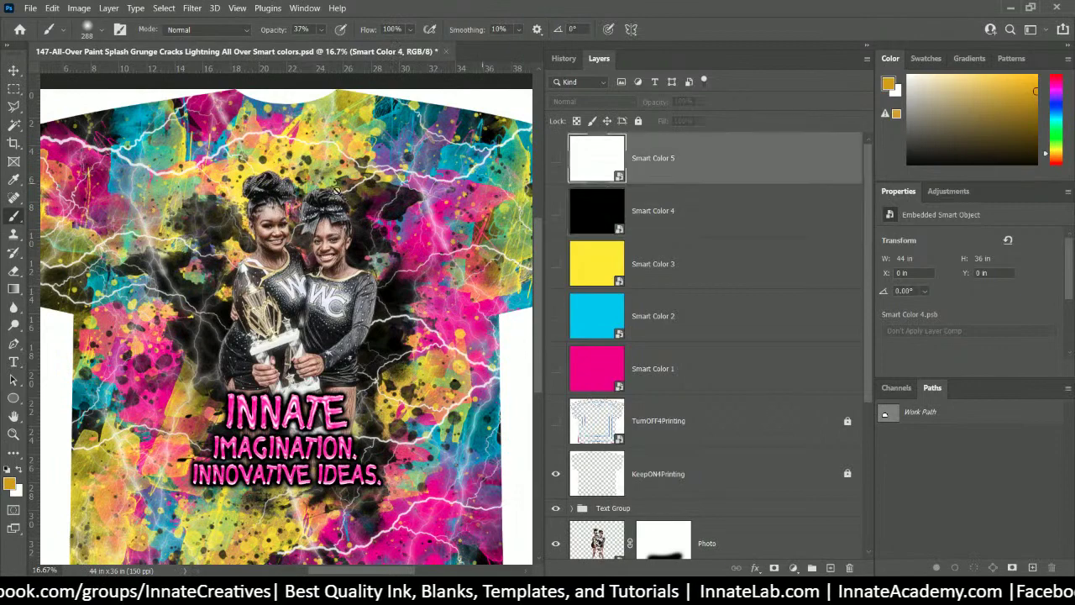
left_click(685, 211)
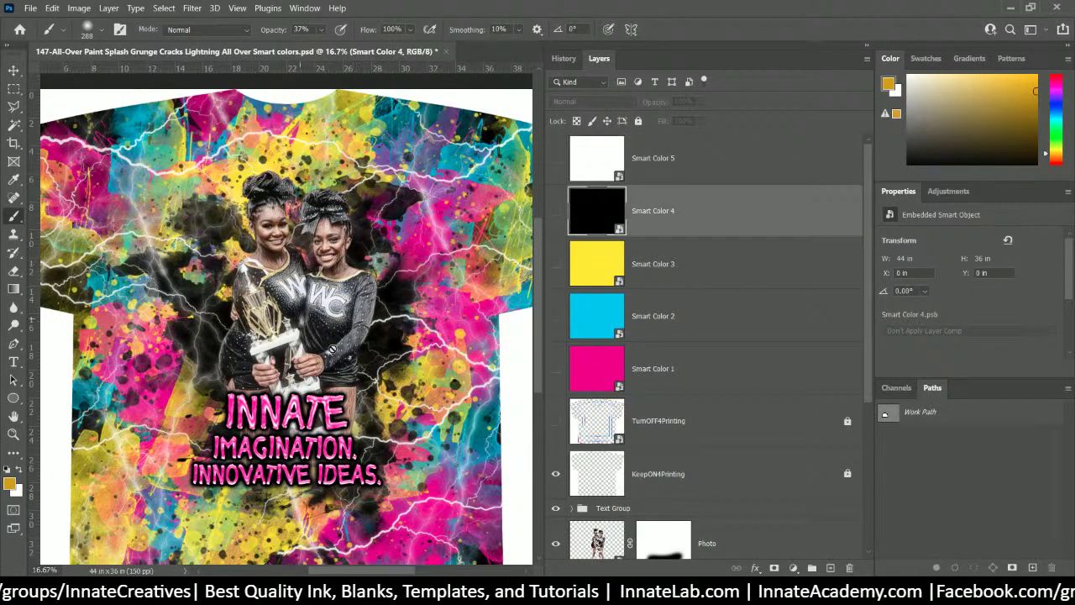
- Select Smart Color 3 and eyedrop a soft pale yellow from the design as foreground colour
left_click(575, 267)
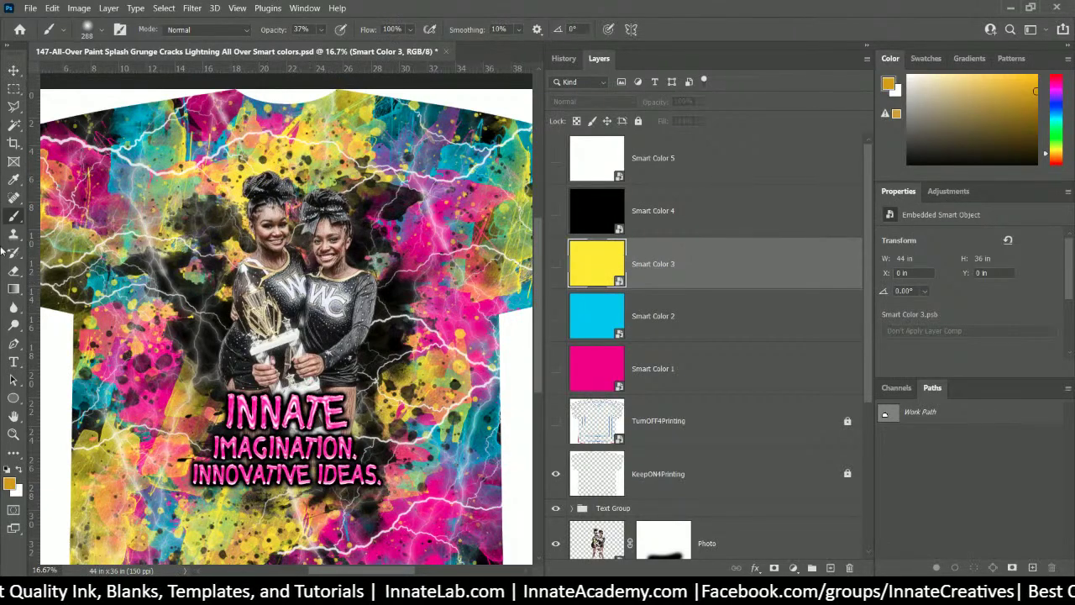
left_click(20, 179)
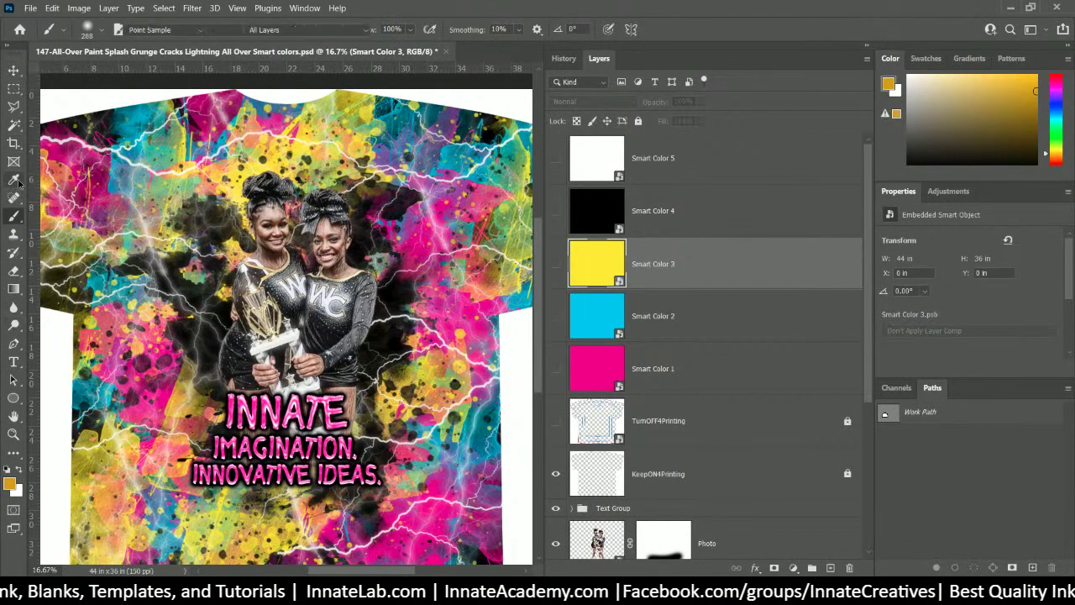
left_click(265, 275)
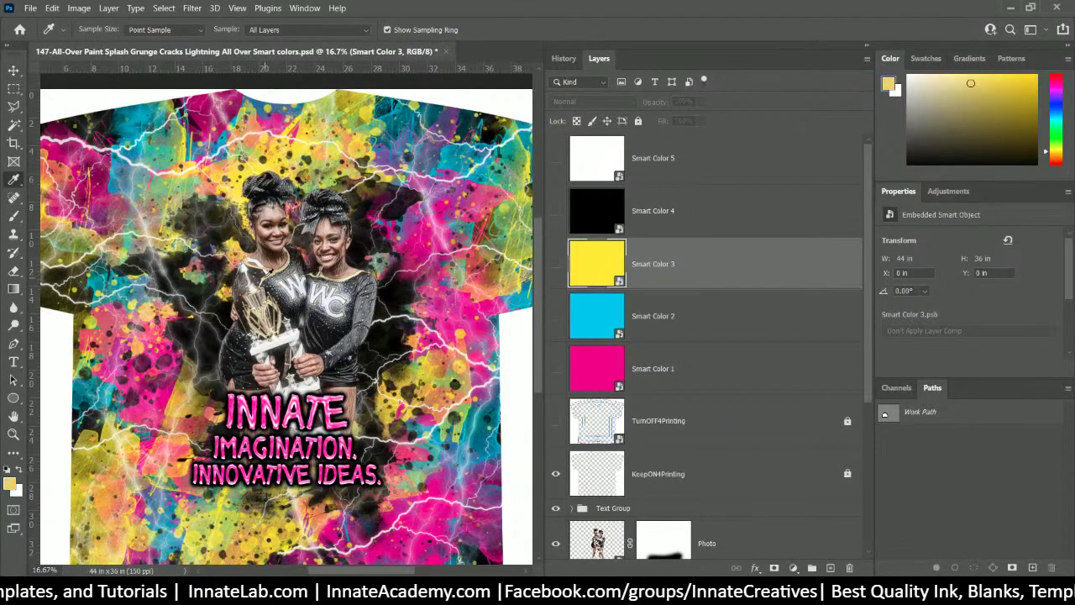
- Change the Smart Color 3 fill to muted yellow e5d975, then save and close the smart object
double_click(596, 262)
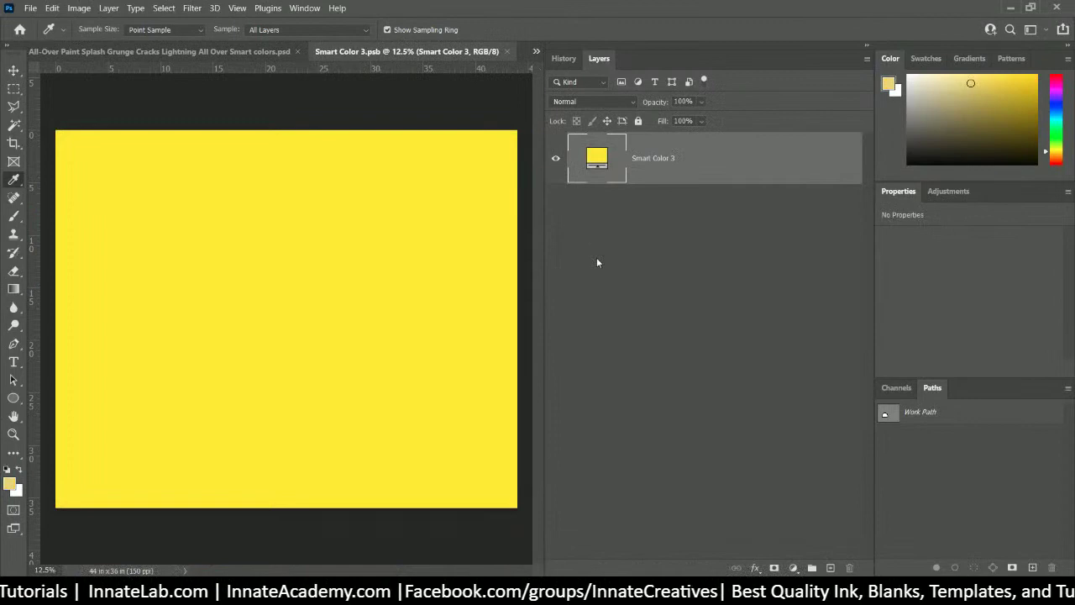
double_click(592, 158)
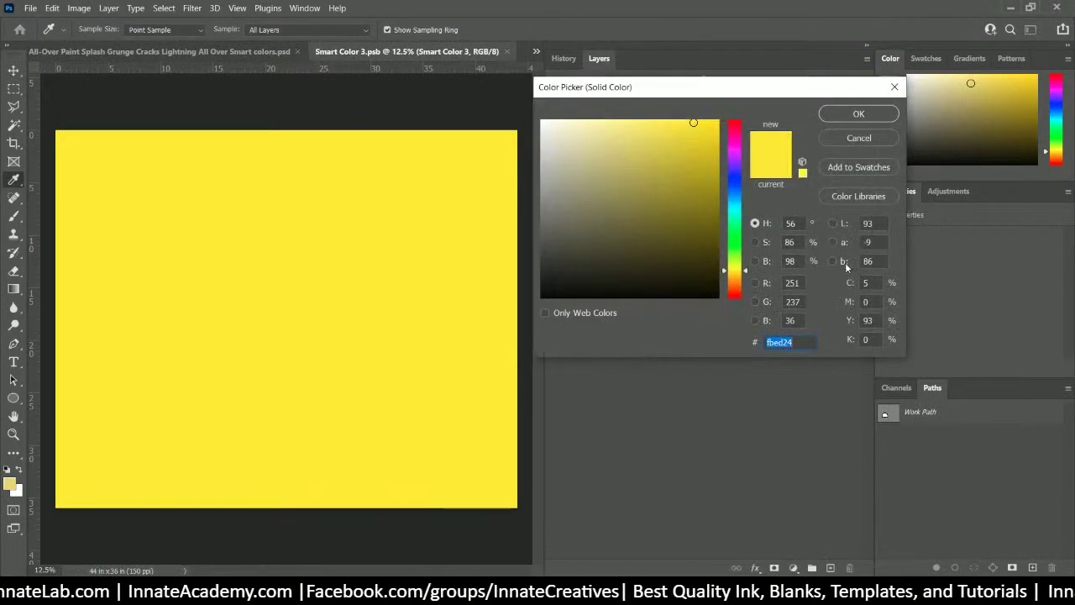
left_click(12, 482)
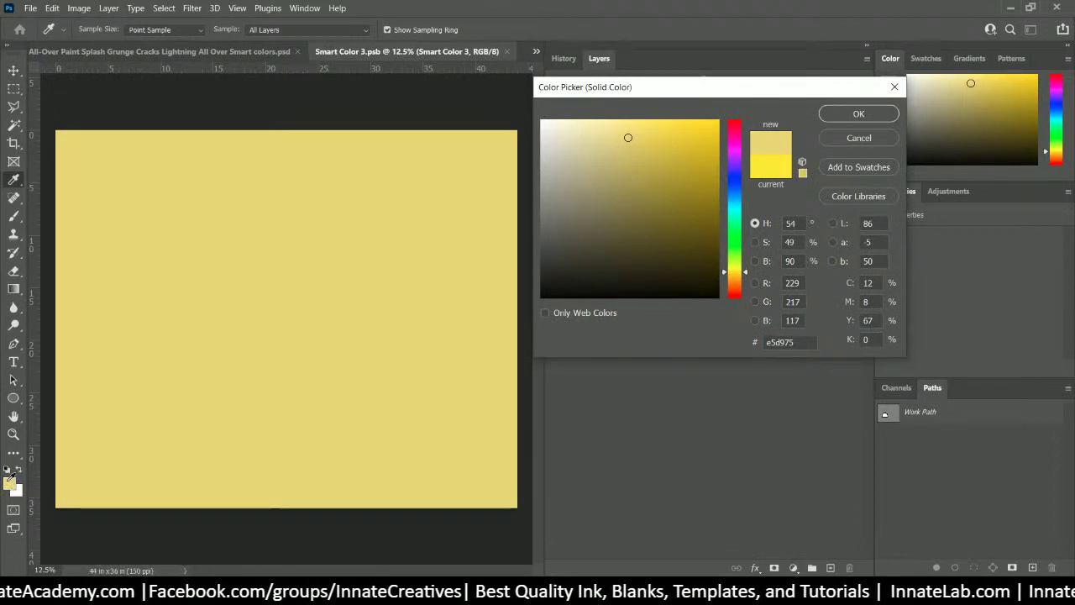
left_click(857, 116)
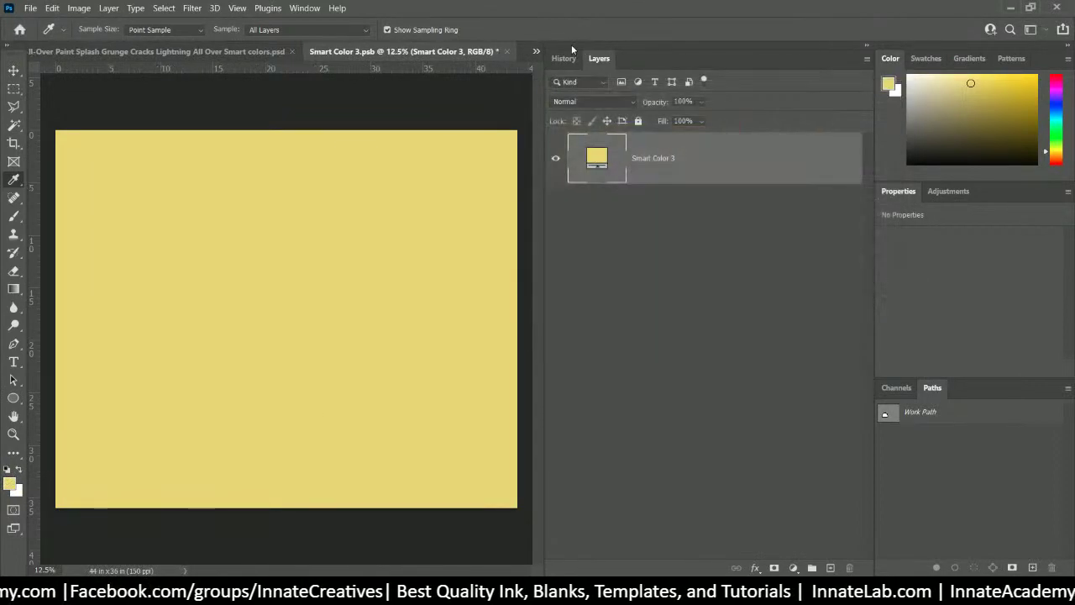
left_click(509, 52)
left_click(502, 231)
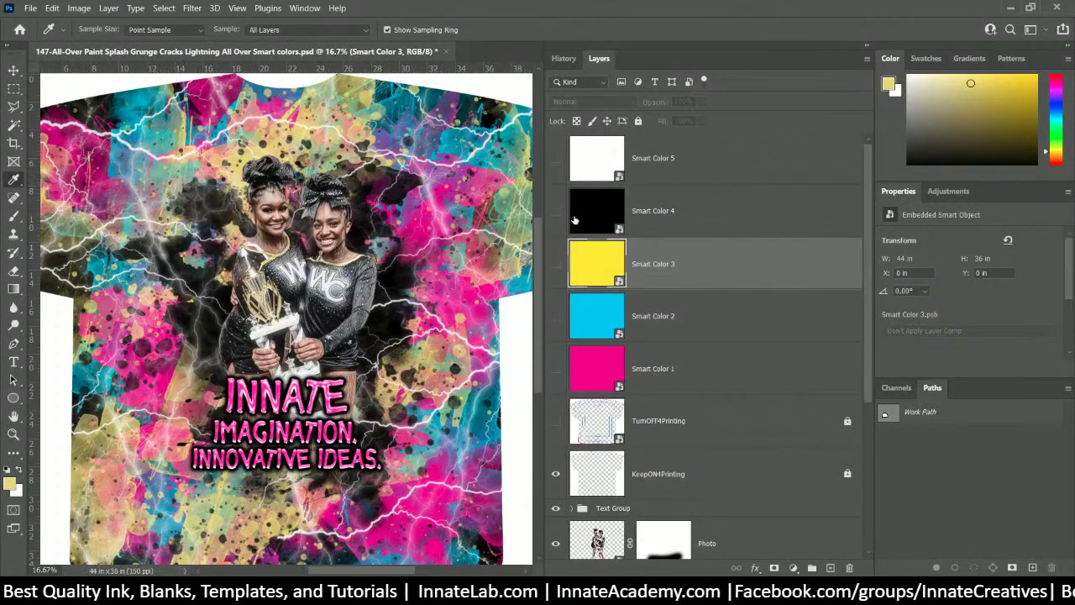
- Inside Smart Color 3, duplicate the yellow fill layer as Smart Color 3 copy
double_click(588, 283)
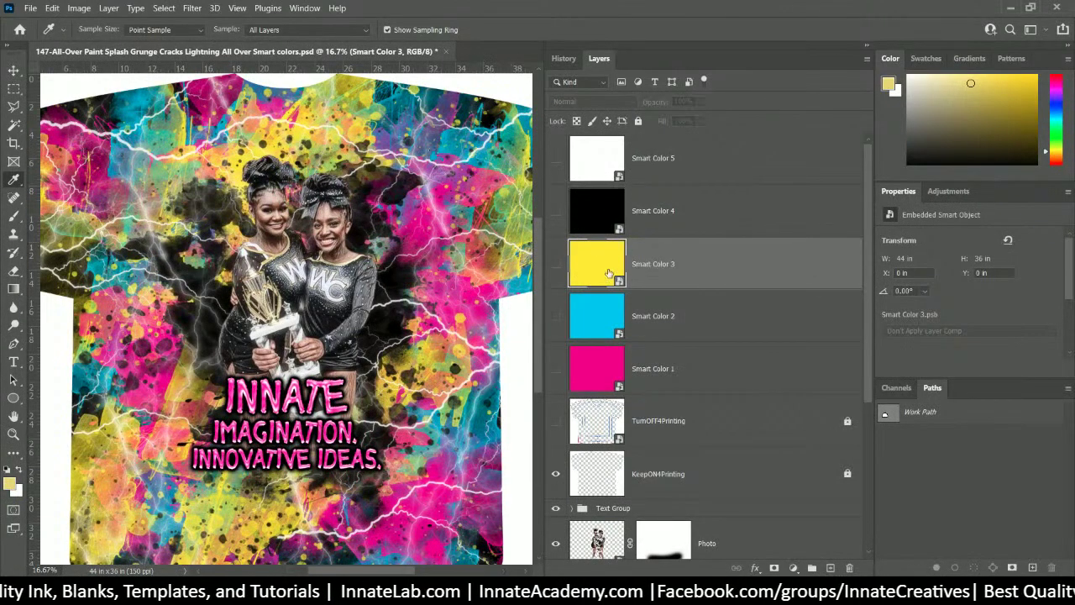
right_click(719, 157)
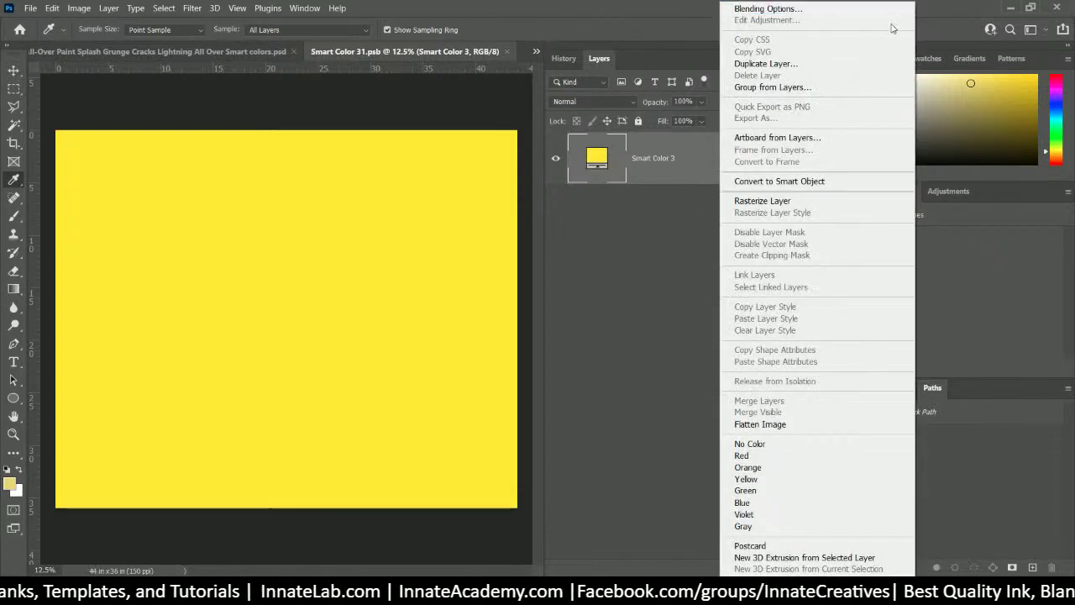
left_click(846, 67)
key("Return")
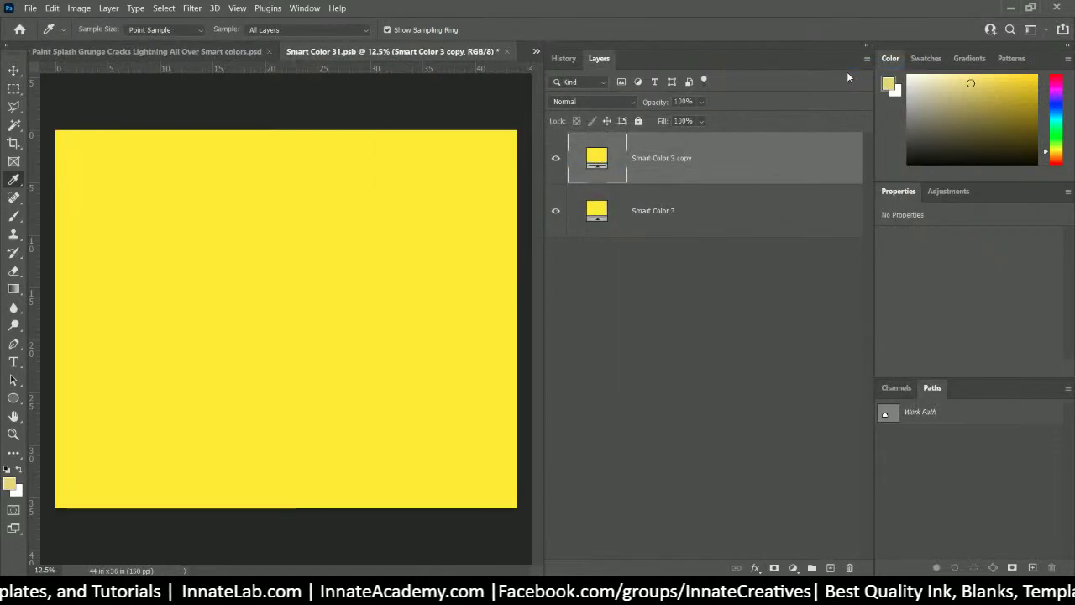
- Set the copy layer's fill to e5d975, then close and save the smart object
double_click(597, 159)
left_click(10, 480)
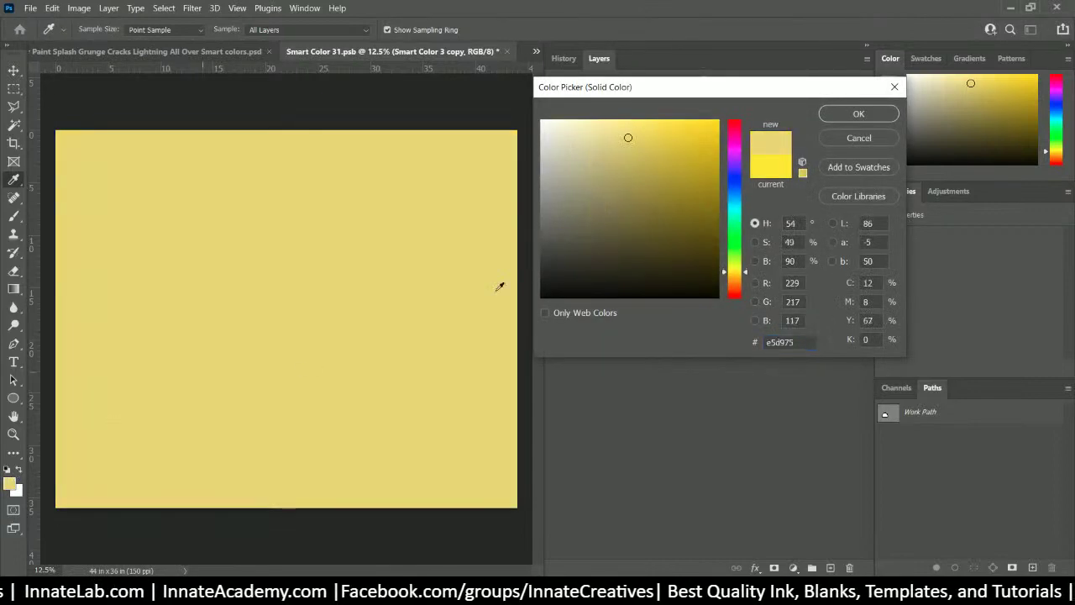
left_click(856, 114)
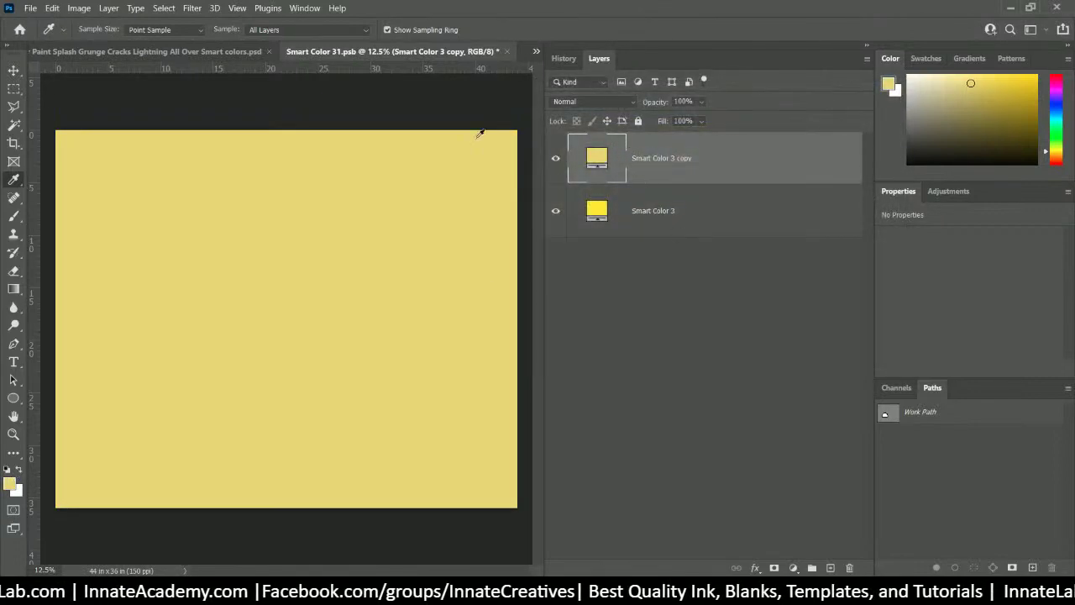
left_click(507, 55)
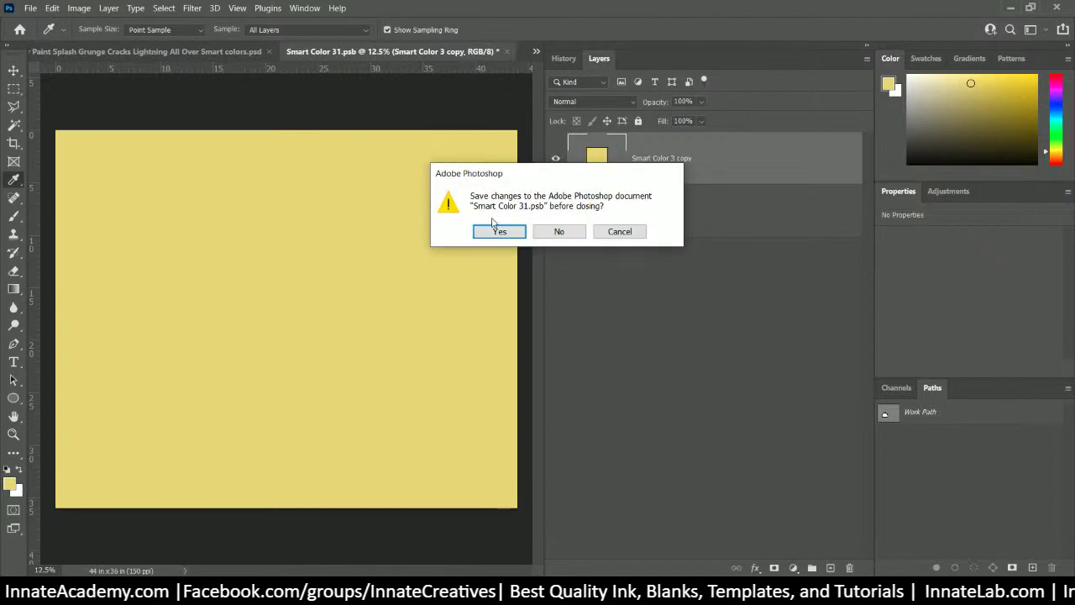
left_click(497, 229)
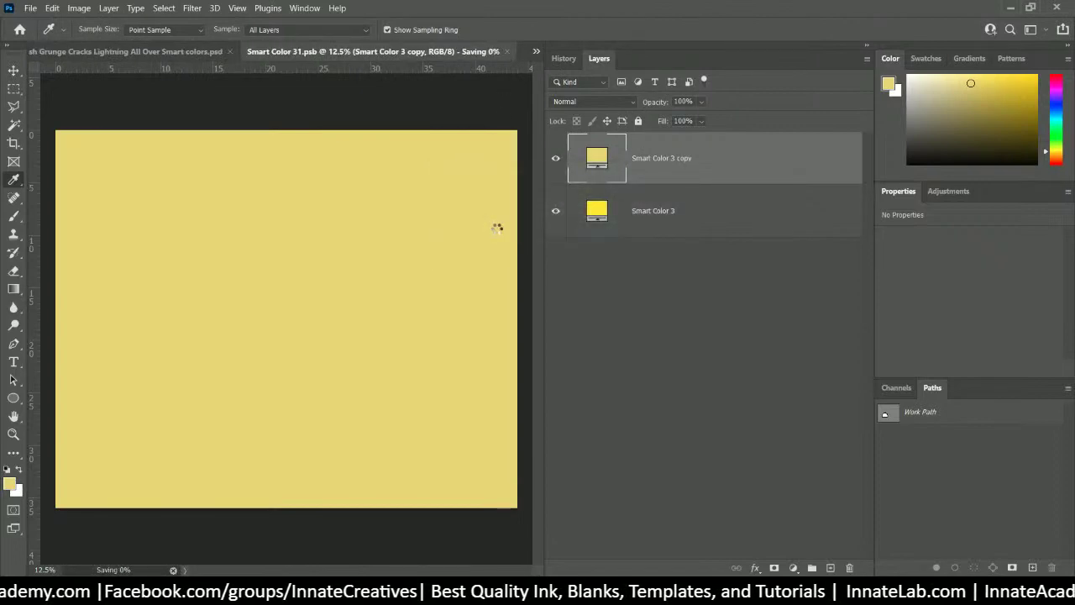
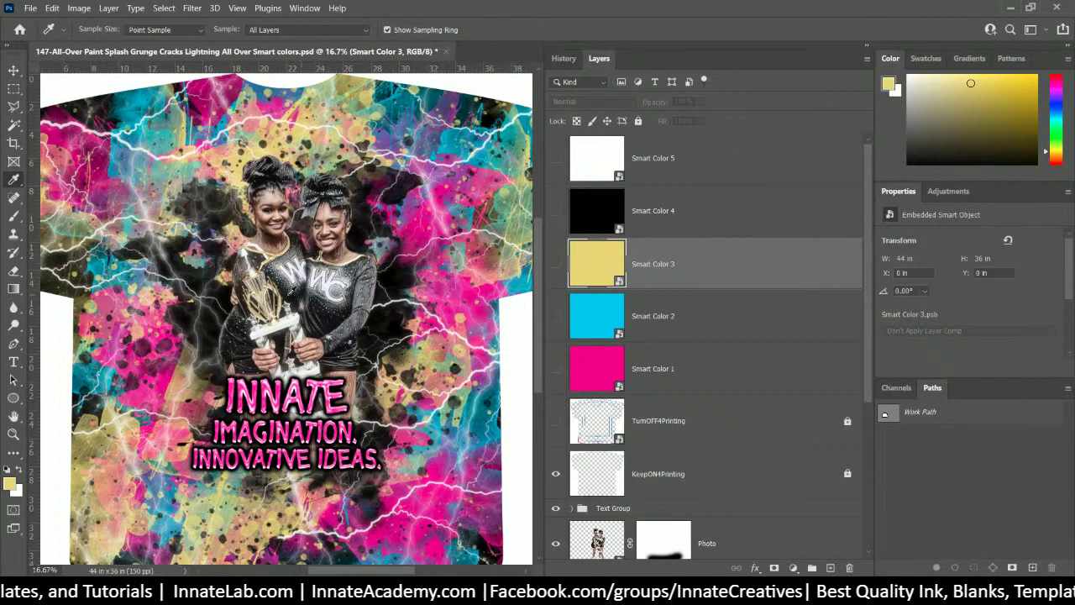
- Open the Smart Color 2 smart object to edit its solid cyan fill
double_click(592, 322)
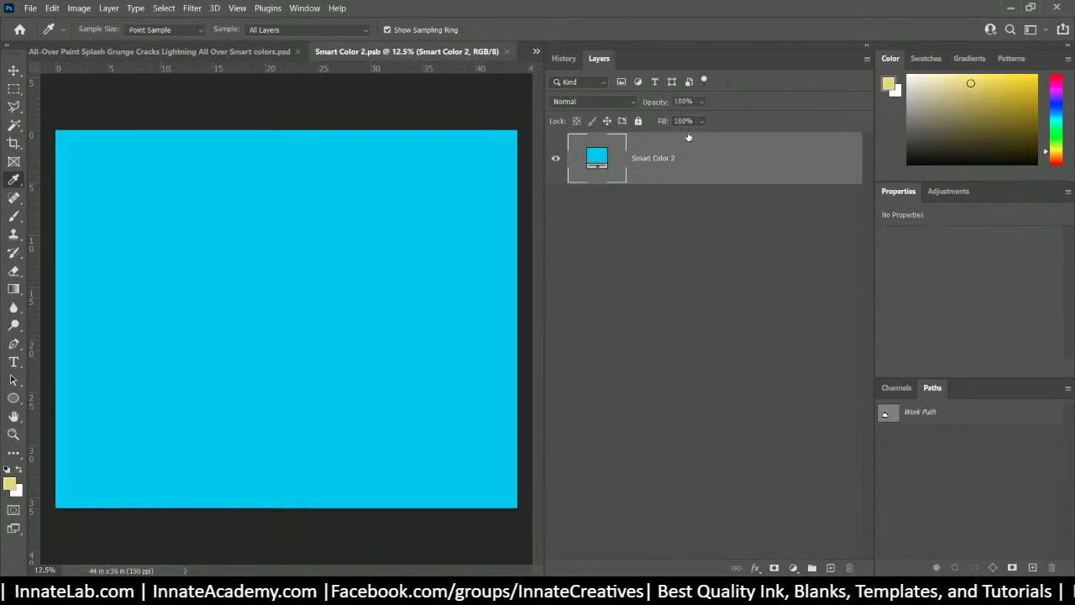
- Duplicate the Smart Color 2 fill layer as Smart Color 2 copy
right_click(688, 159)
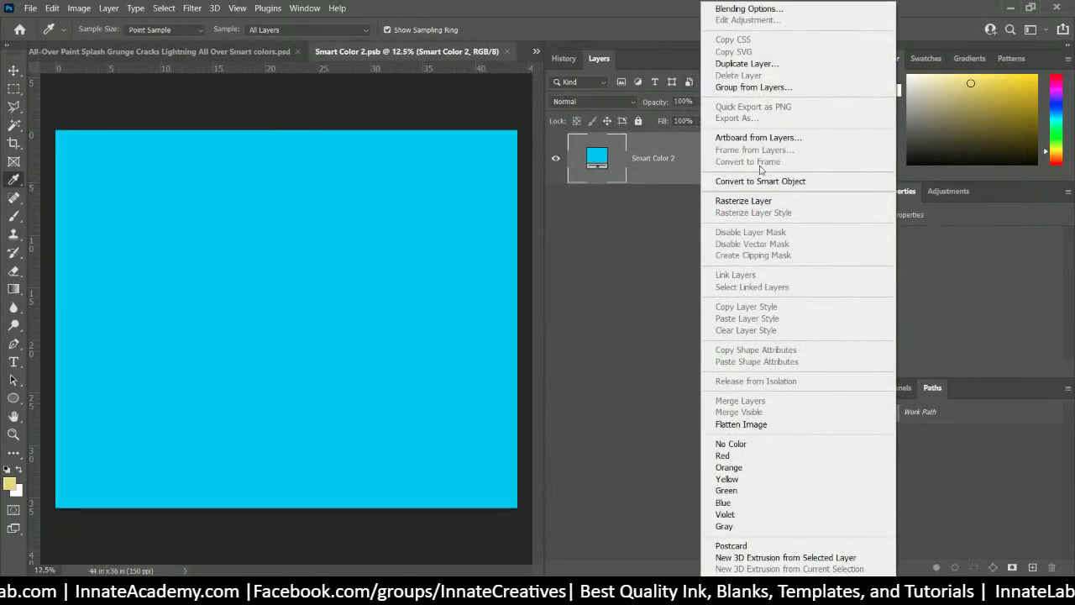
left_click(713, 64)
key("BackSpace")
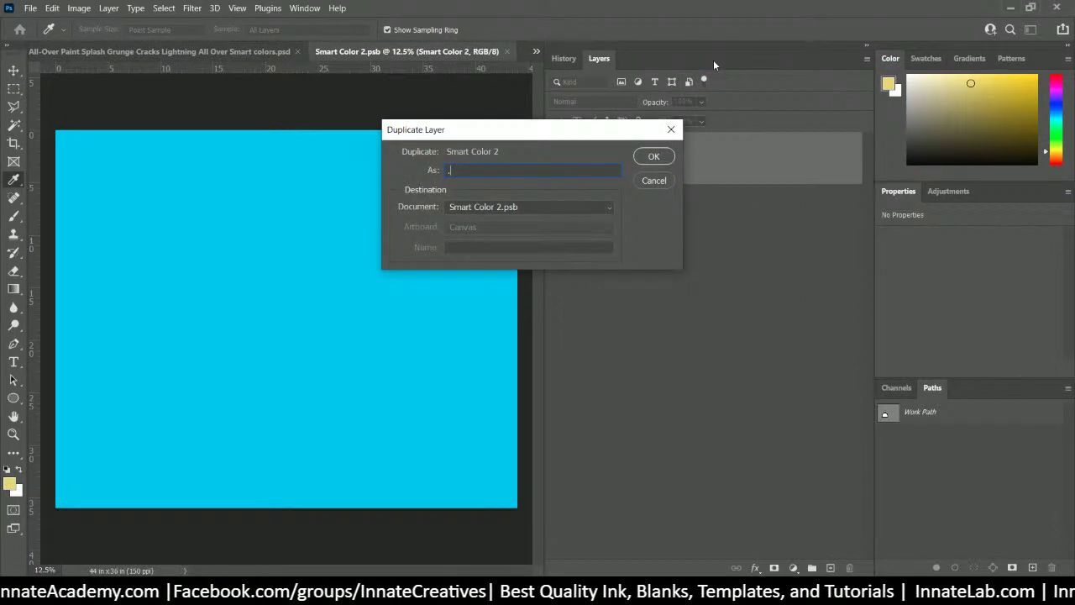
left_click(654, 179)
right_click(712, 163)
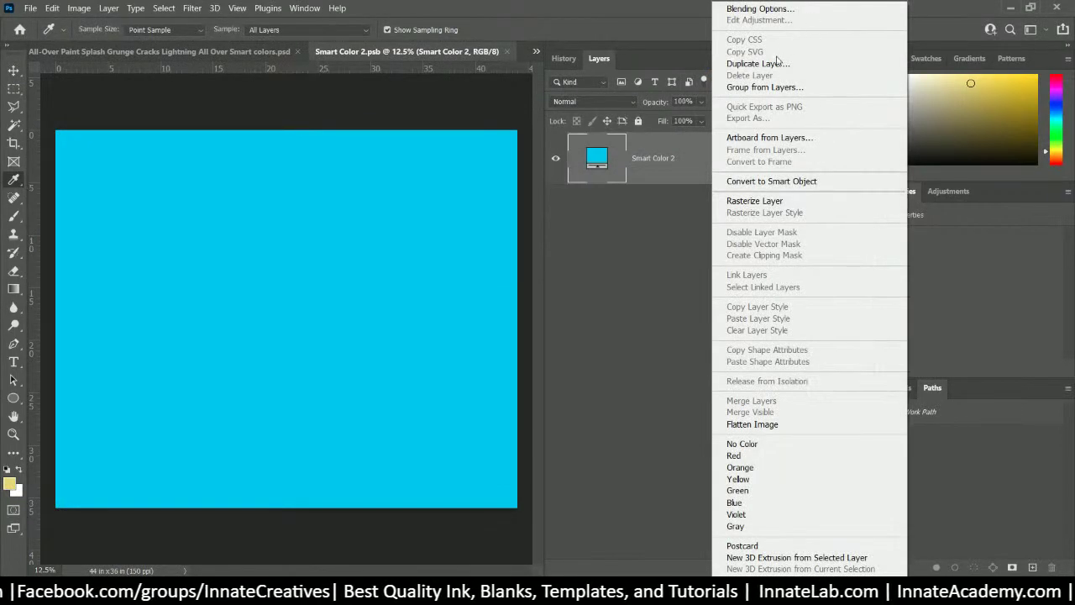
left_click(773, 65)
key("Return")
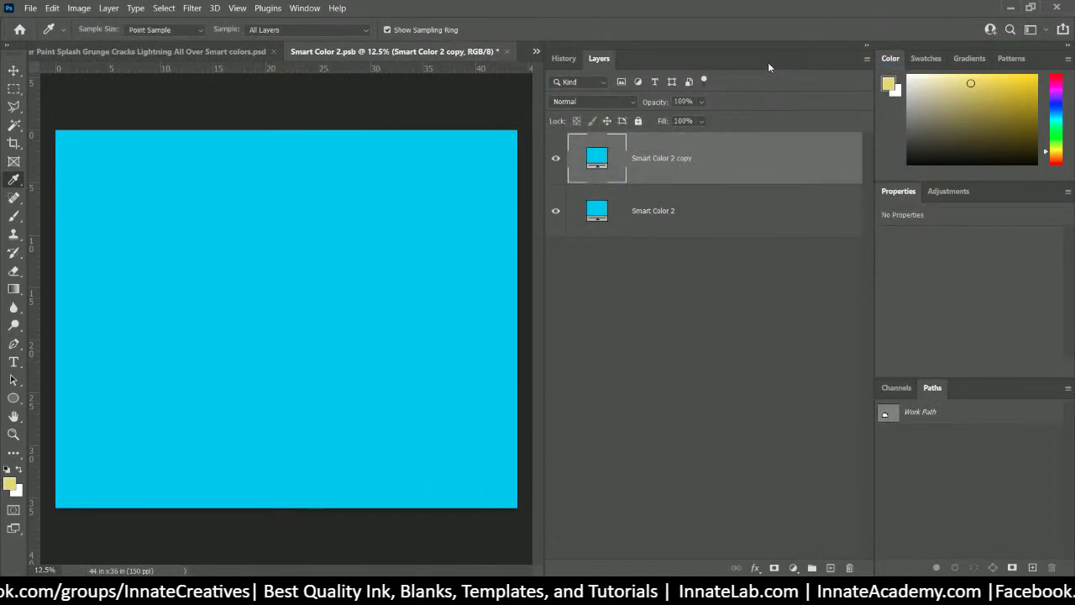
- Set the copy layer's fill to olive yellow bbaf4a, then save and close the smart object
double_click(597, 159)
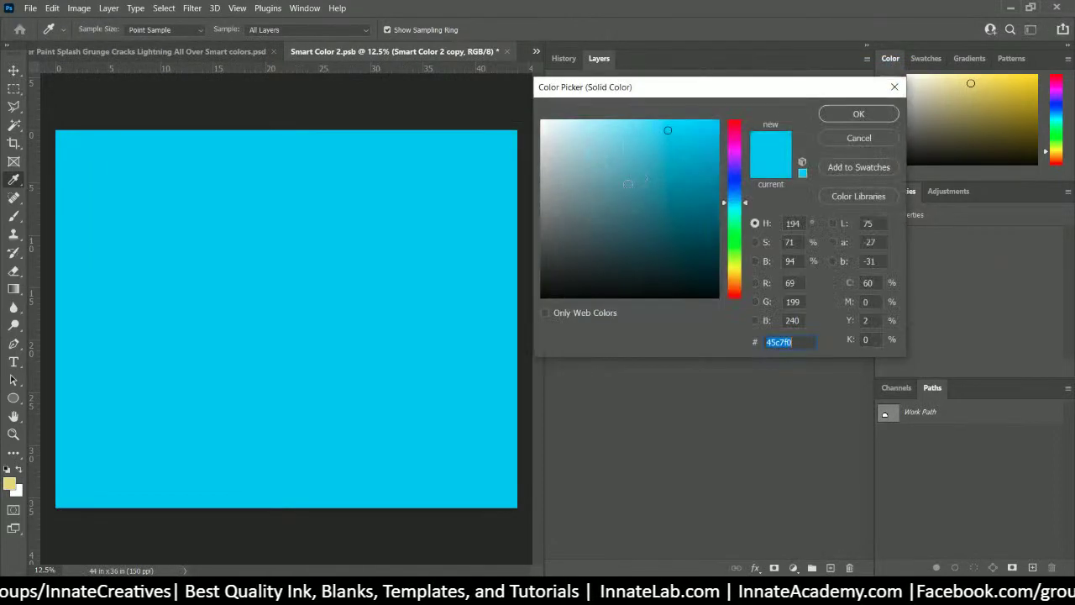
left_click(16, 476)
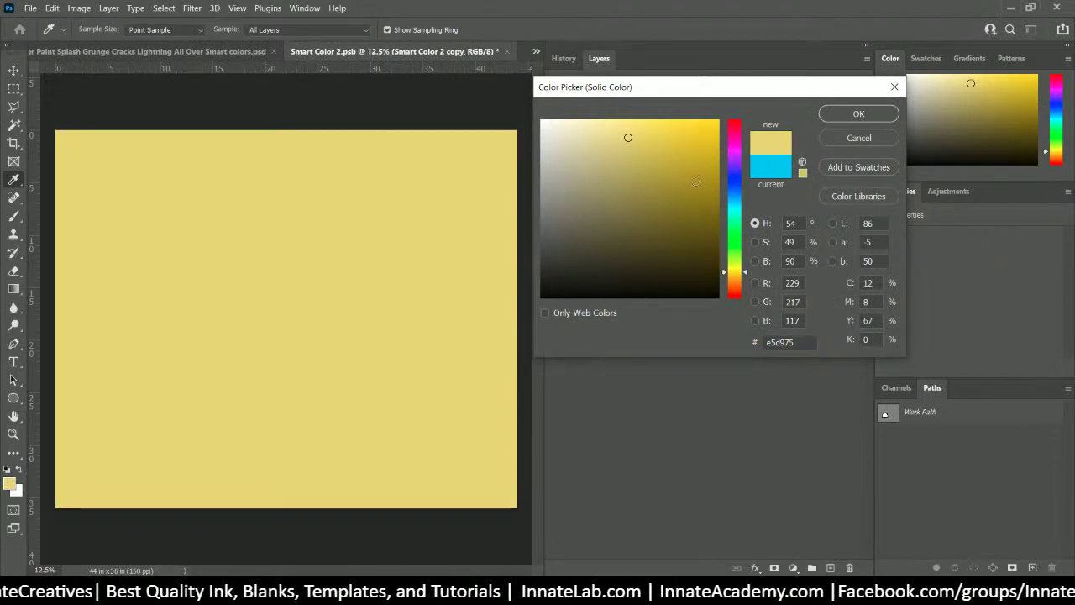
left_click(651, 178)
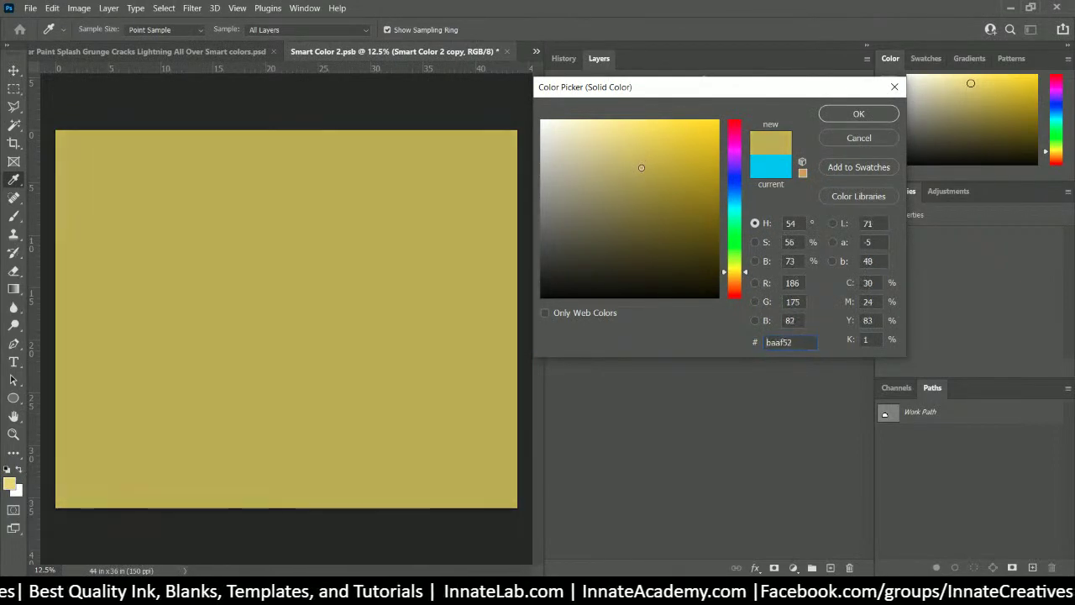
left_click_drag(651, 178, 646, 164)
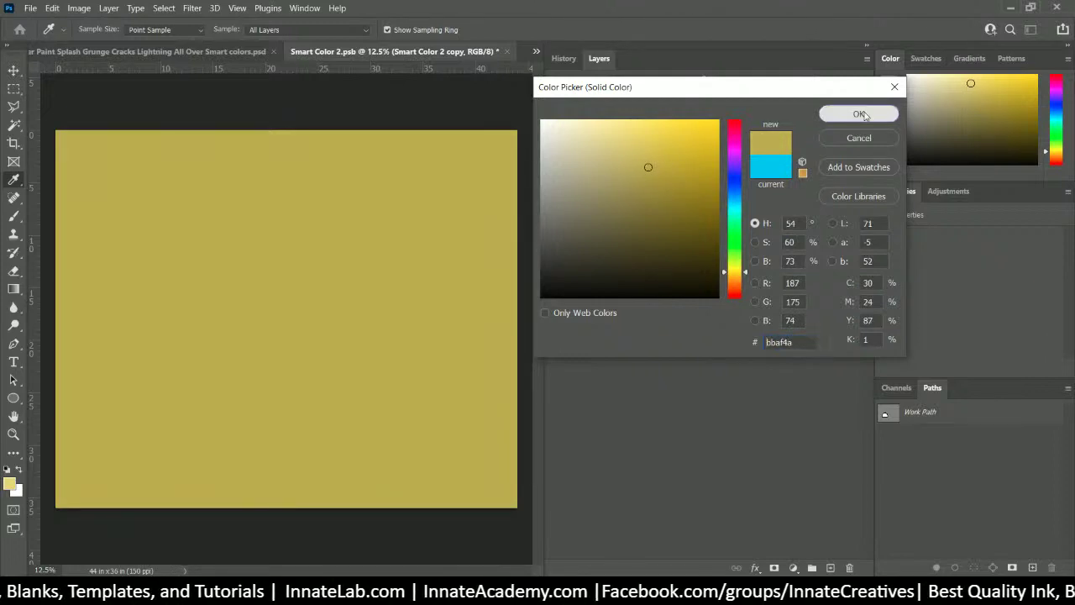
left_click(858, 113)
left_click(507, 52)
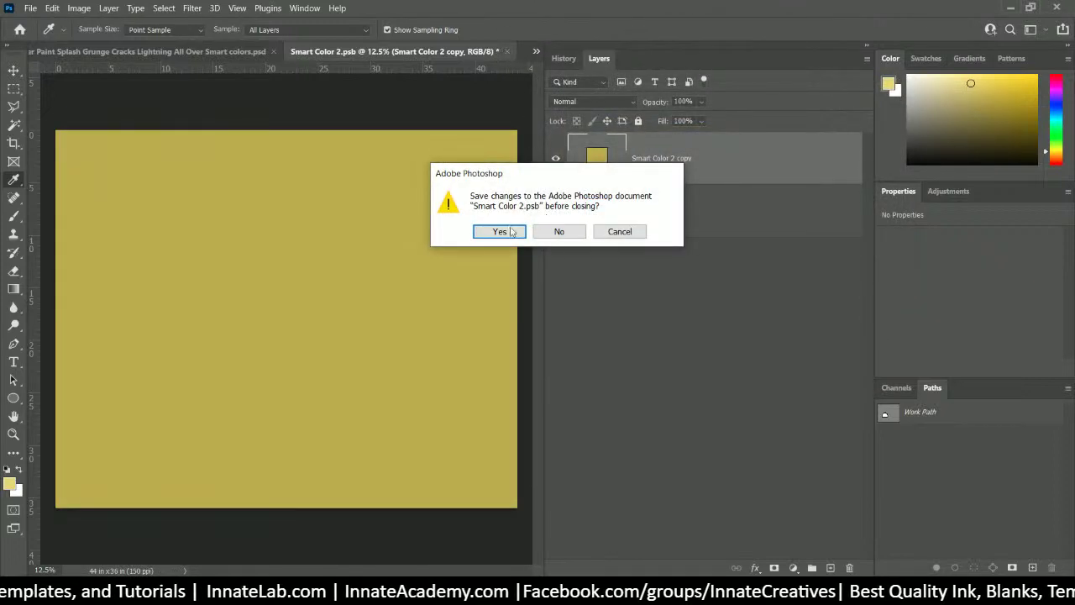
left_click(499, 231)
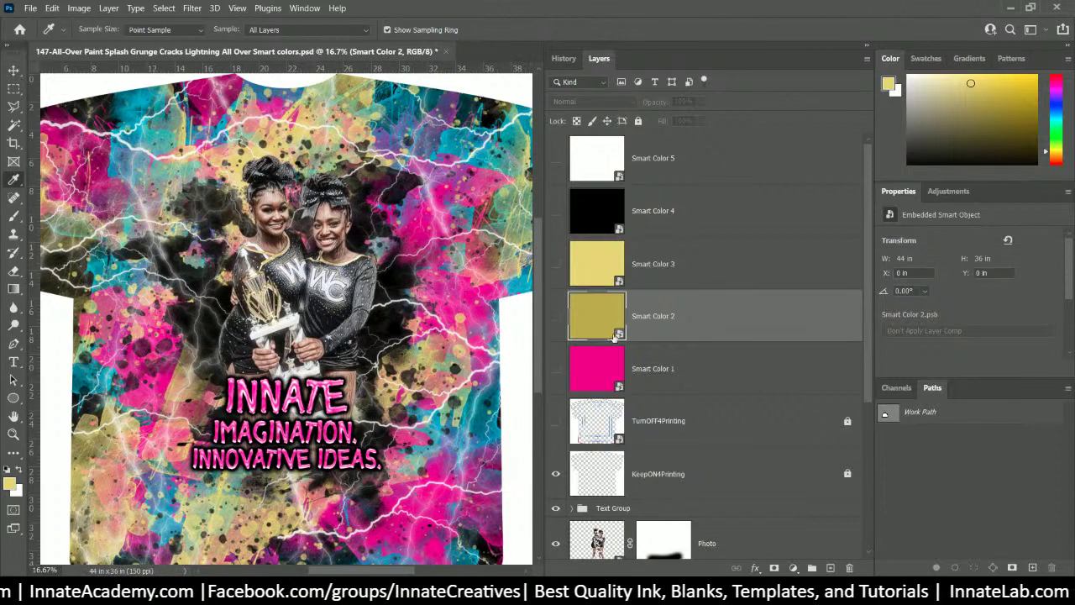
- Expand the Lightning and Color 3 groups and inspect the color 3 group's yellow splashes
scroll(617, 334, "down", 1)
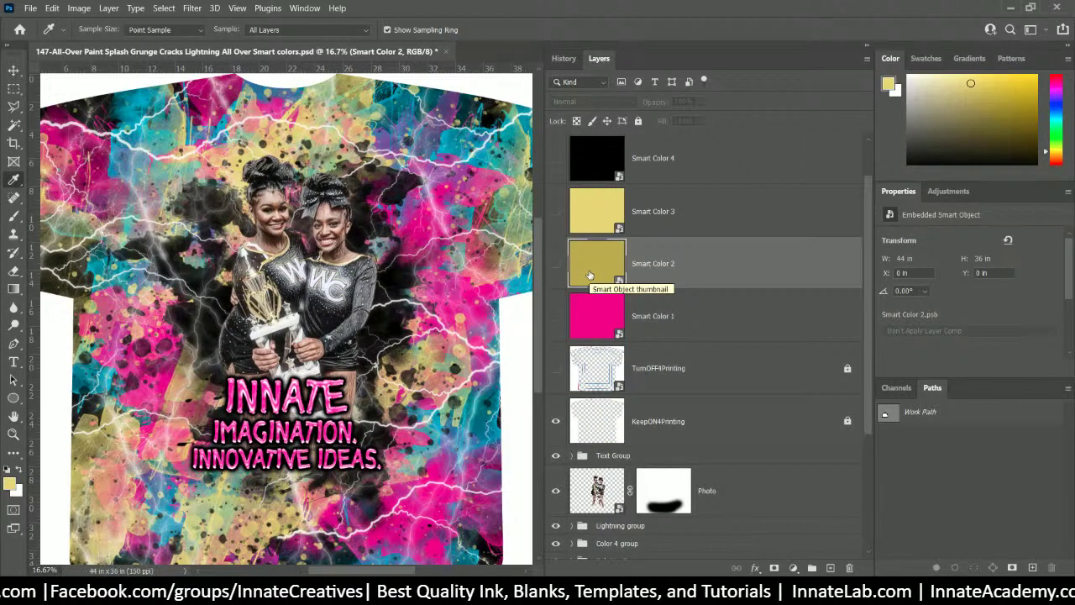
scroll(652, 251, "down", 4)
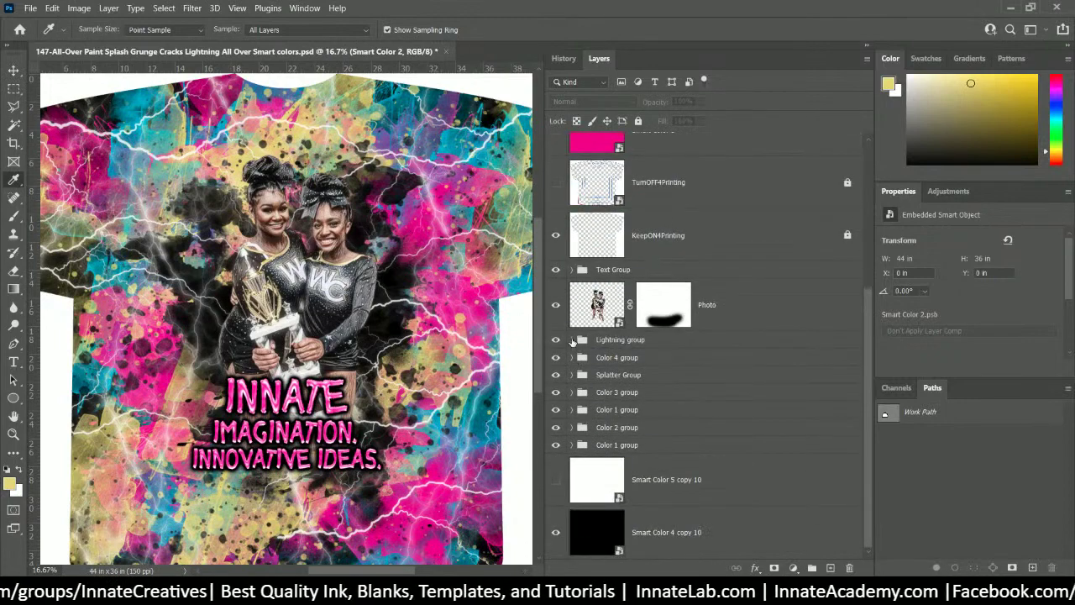
left_click(571, 340)
scroll(647, 425, "down", 2)
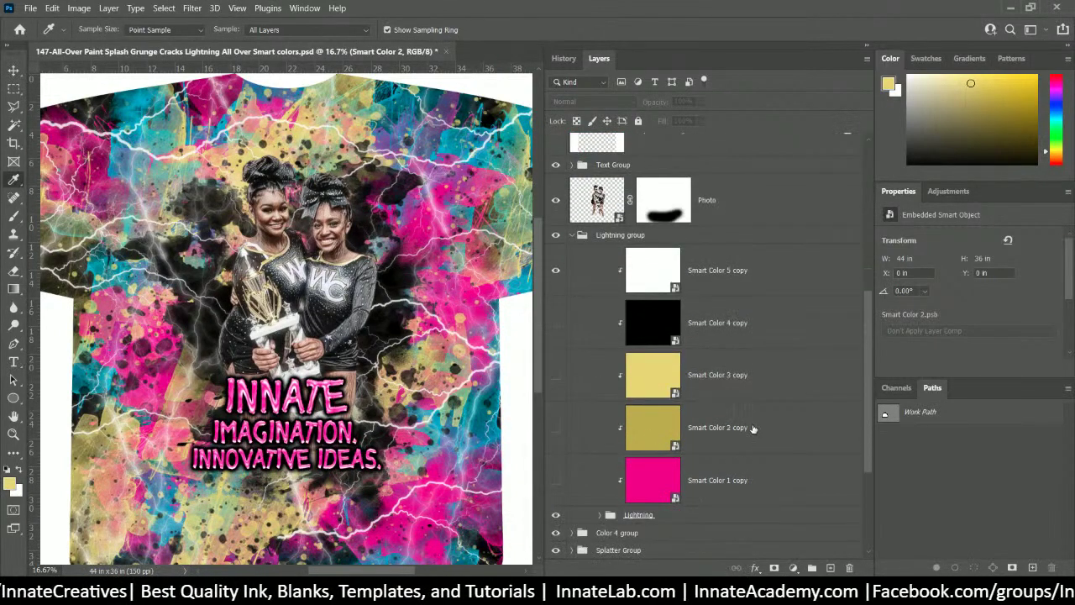
left_click(749, 417)
scroll(753, 417, "up", 4)
scroll(752, 418, "up", 3)
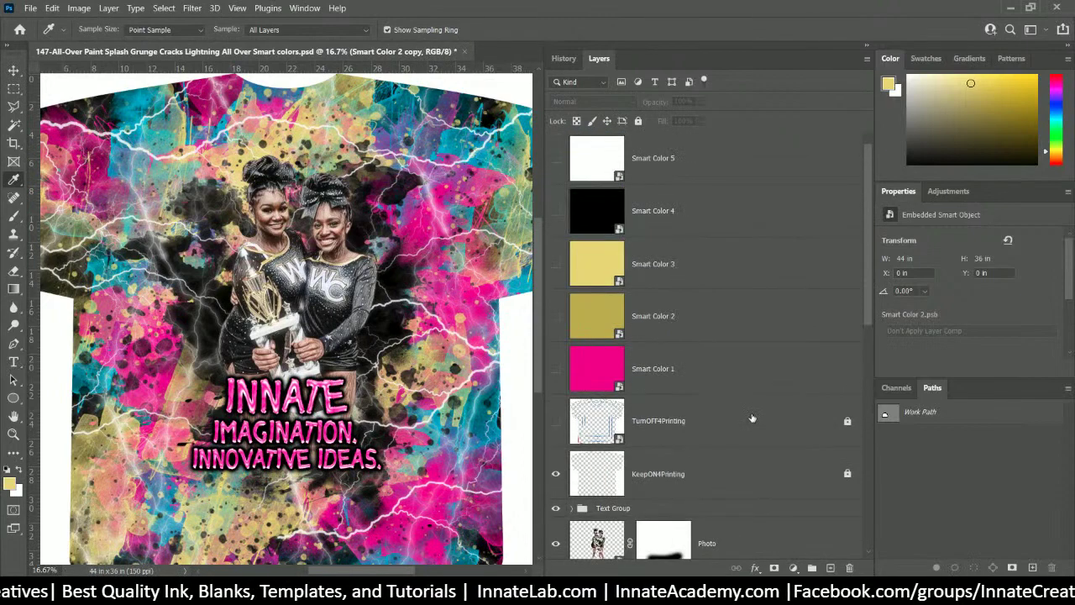
left_click(648, 267)
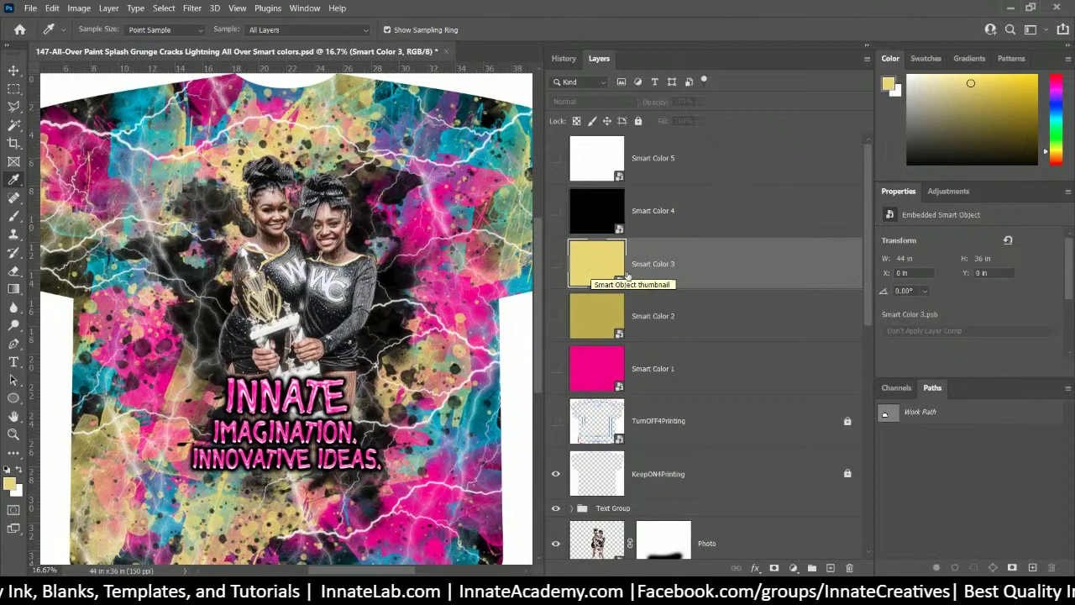
scroll(636, 281, "down", 10)
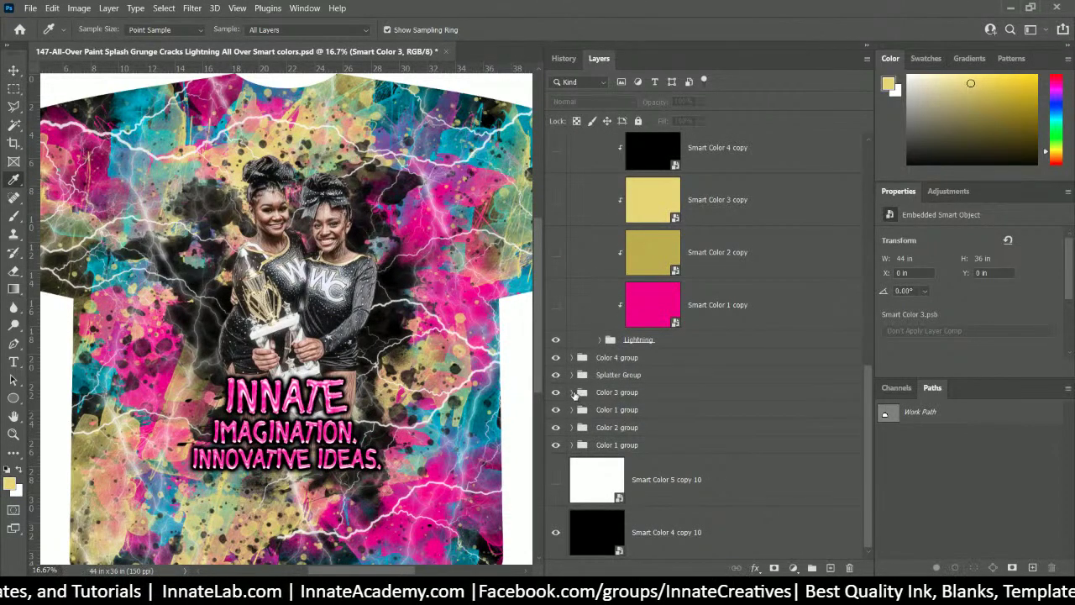
left_click(572, 392)
scroll(647, 378, "down", 3)
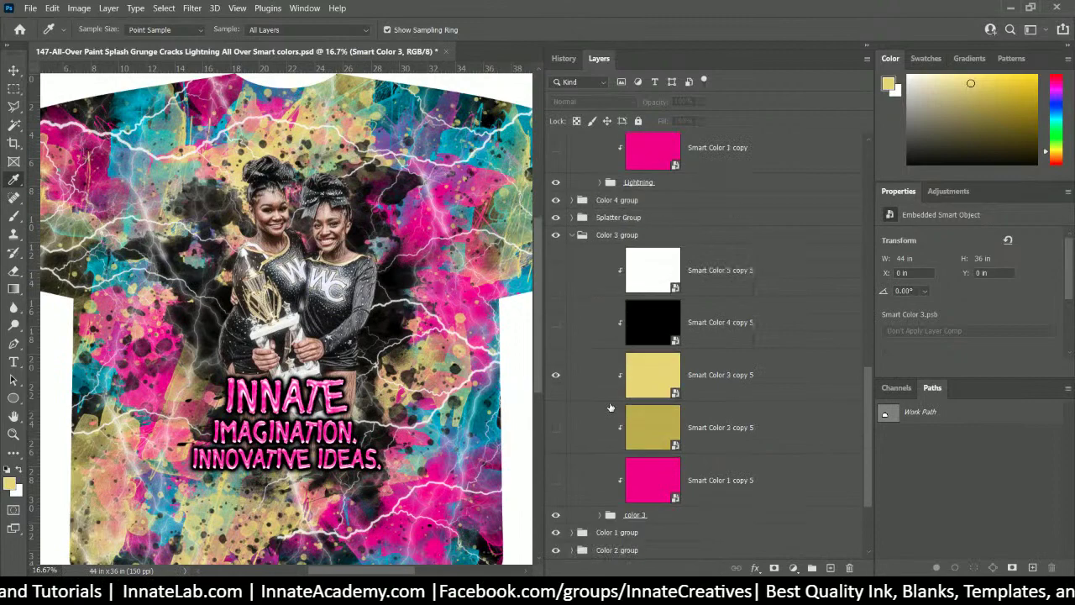
left_click(649, 382)
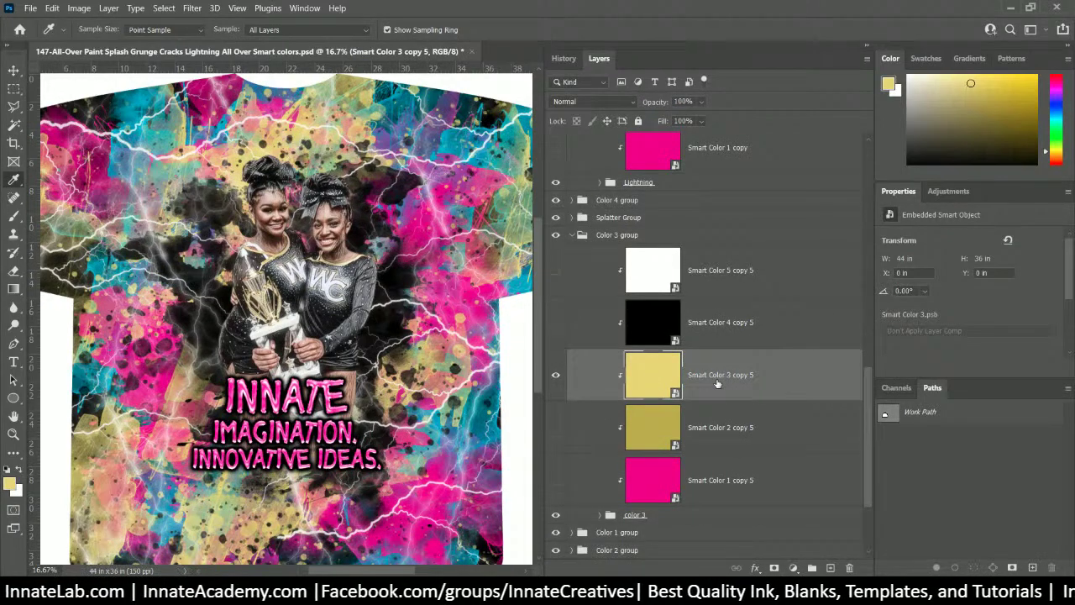
scroll(717, 384, "down", 2)
left_click(631, 409)
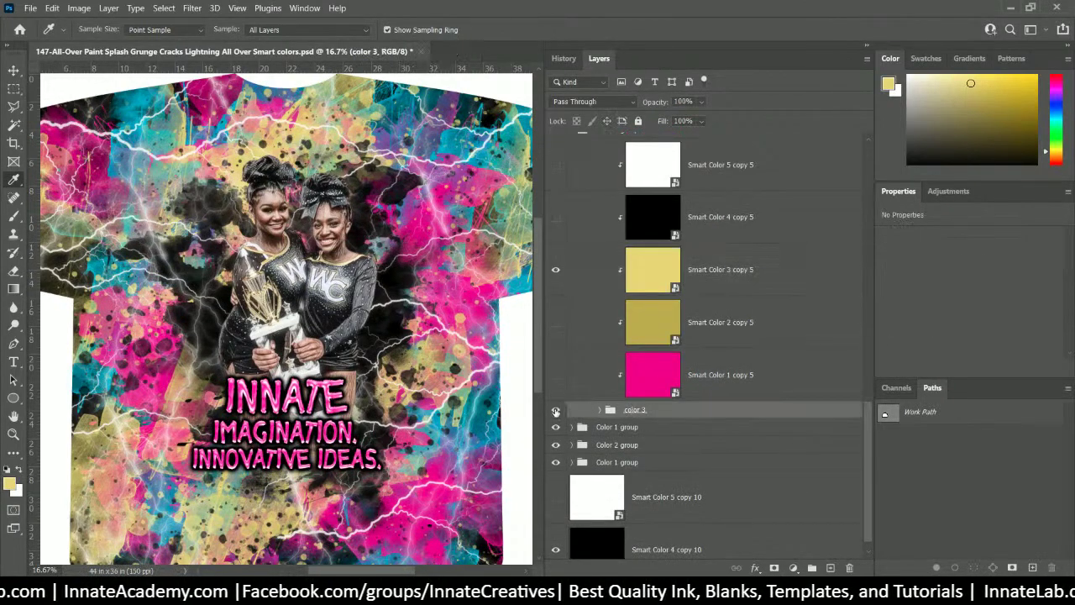
left_click(555, 410)
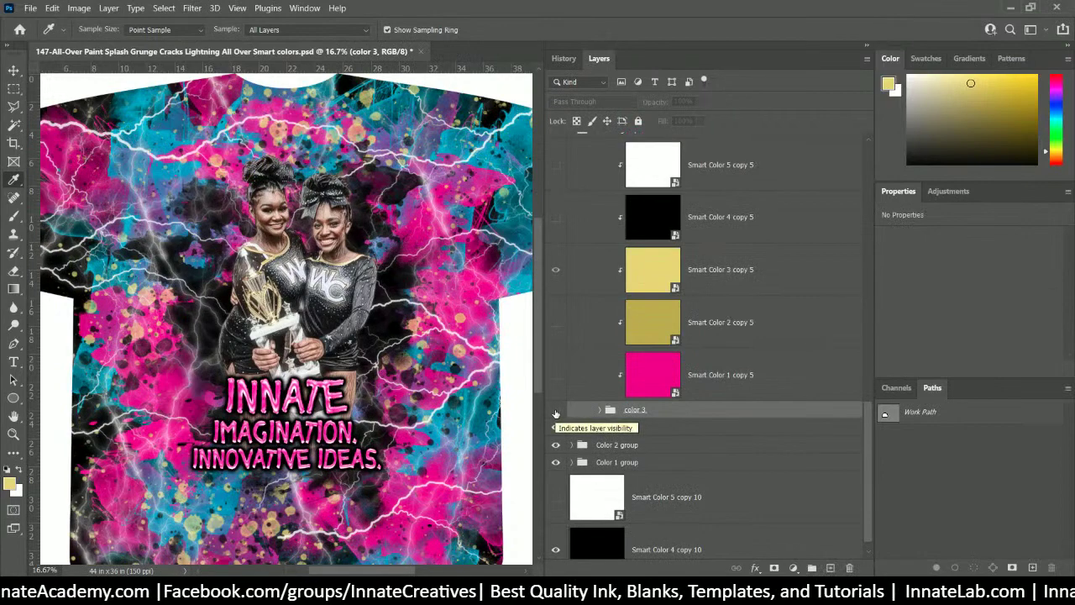
left_click(555, 411)
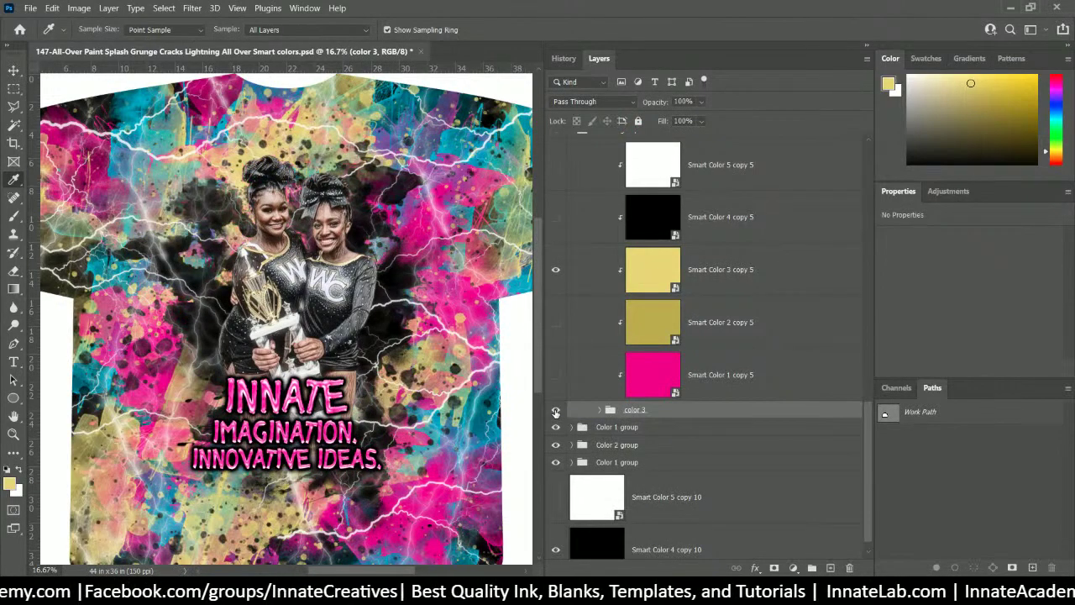
- Locate the color 2 group from the shirt and clear its layer style
left_click(14, 70)
right_click(446, 148)
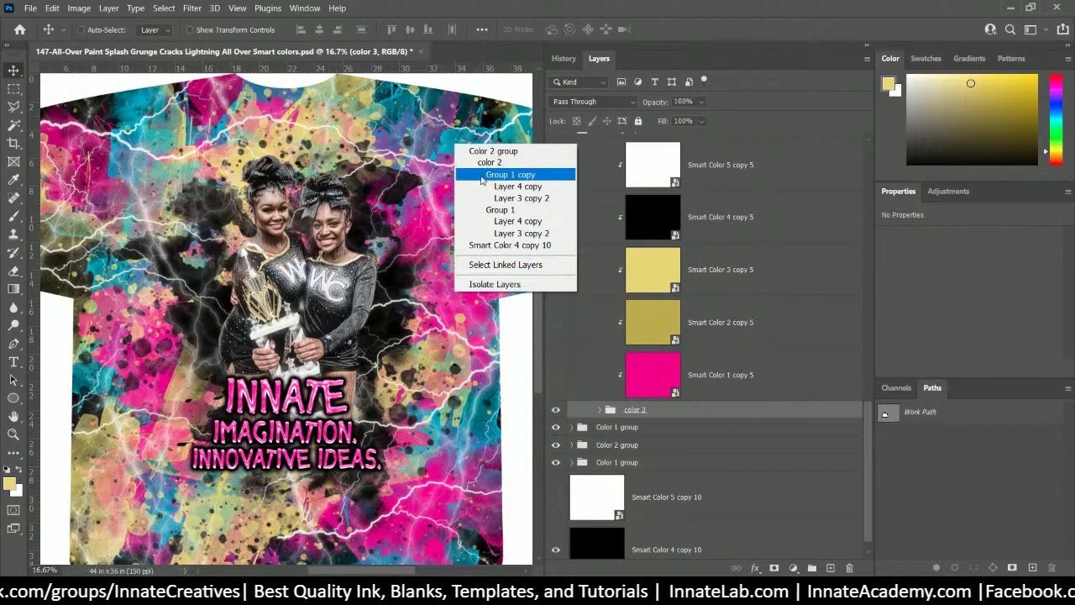
left_click(495, 197)
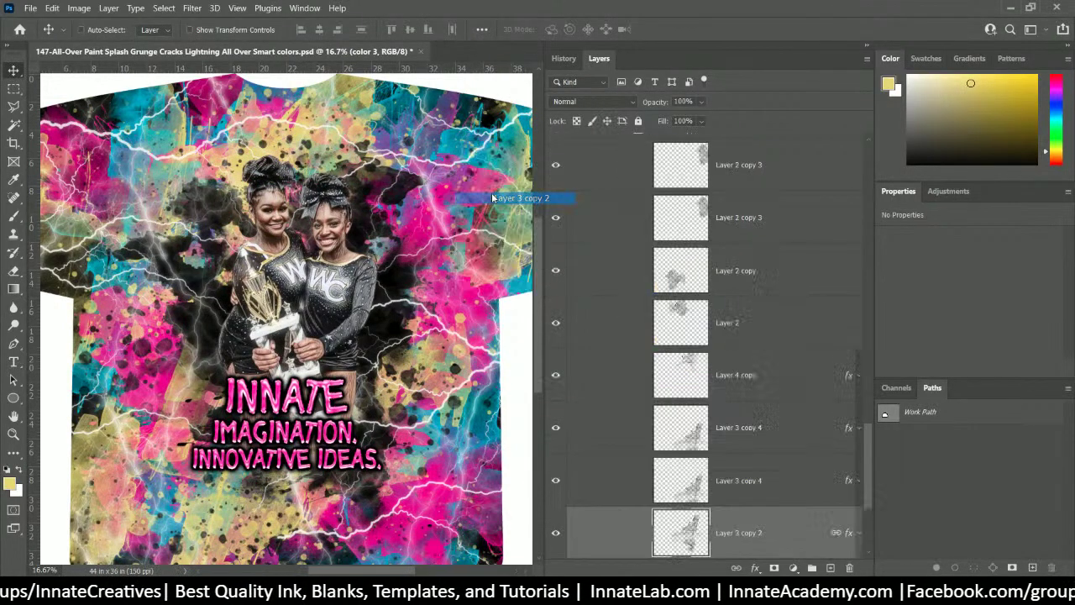
left_click(686, 326)
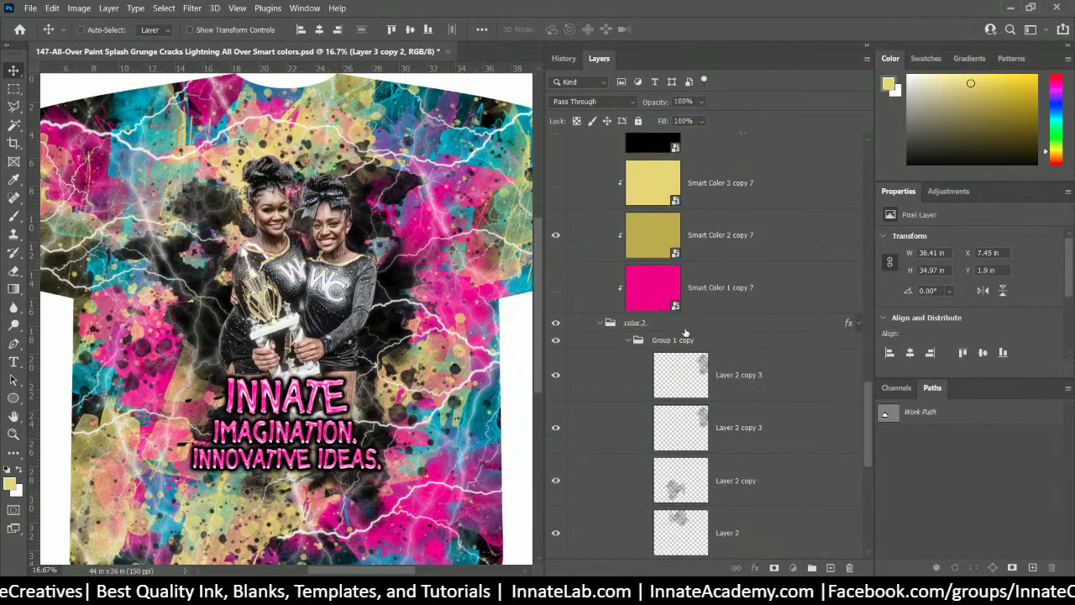
scroll(686, 331, "up", 2)
right_click(713, 425)
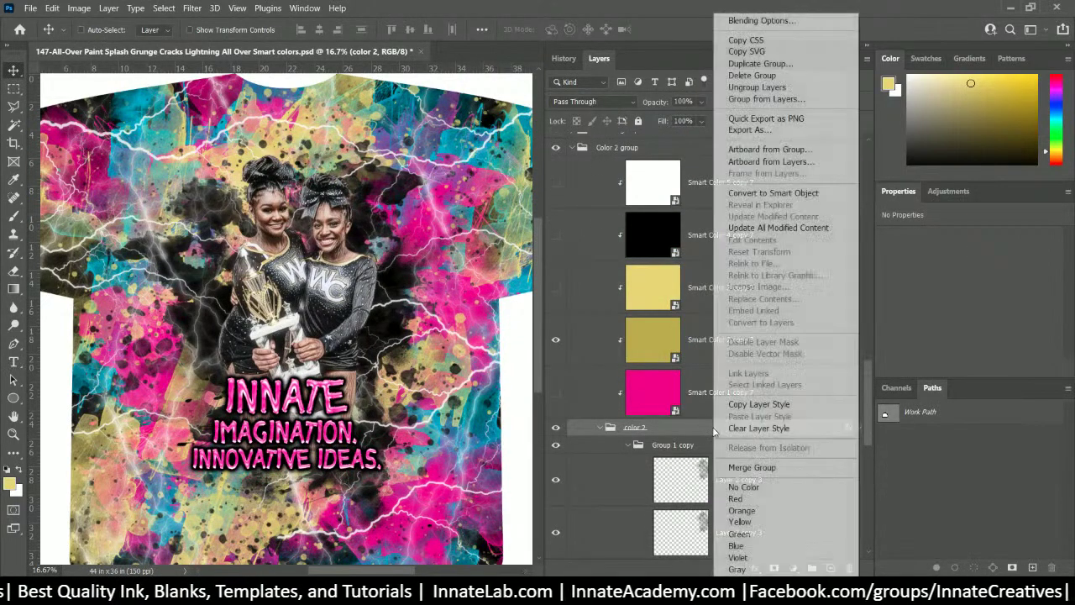
left_click(742, 429)
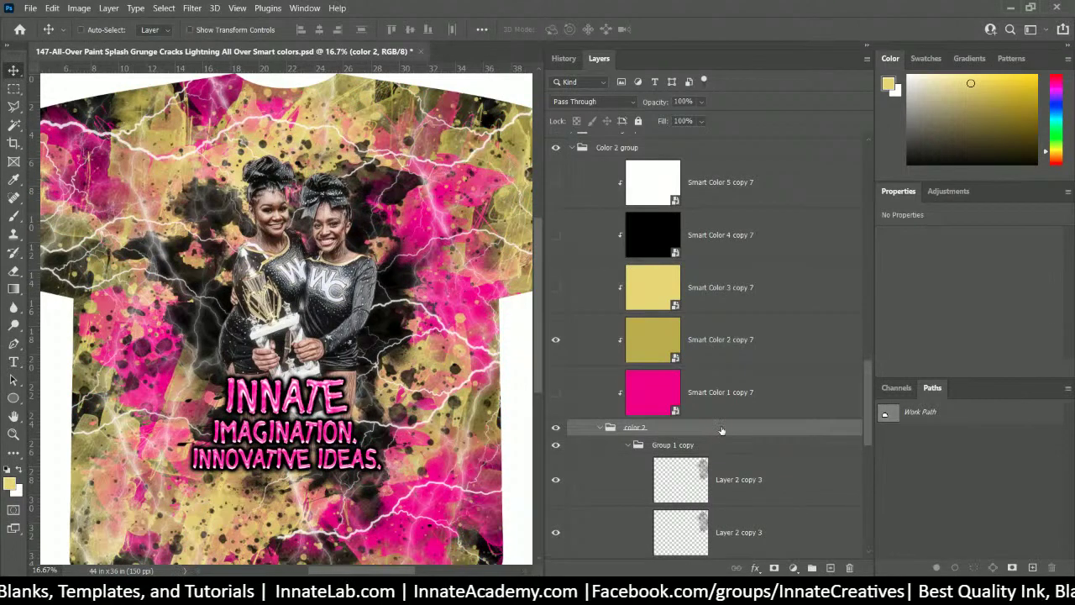
left_click(690, 443)
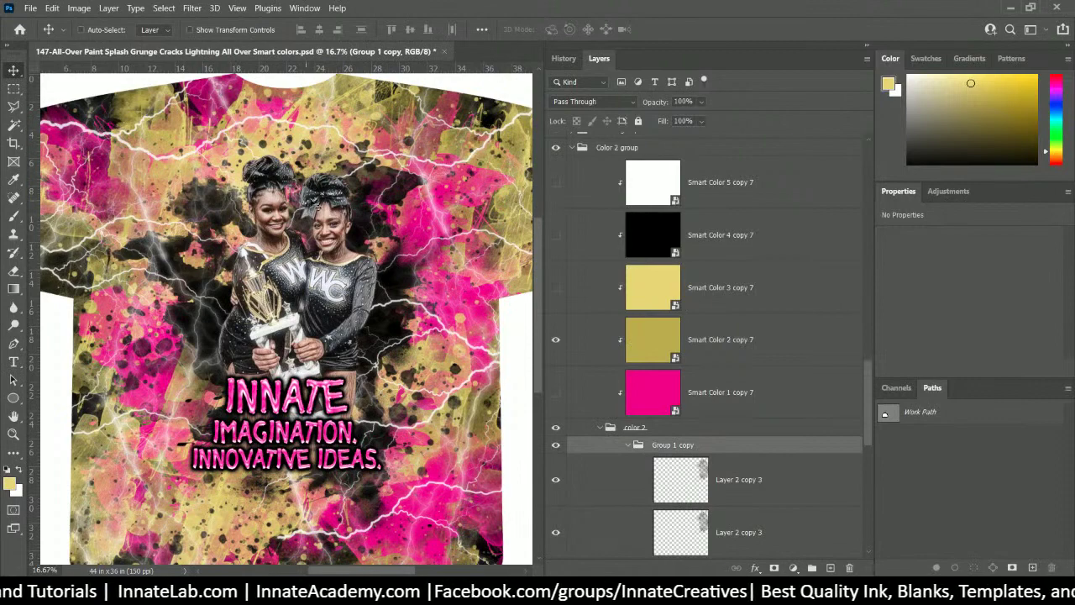
- Change the Smart Color 2 copy 7 fill to muted olive 8e8331 and save the smart object
double_click(647, 343)
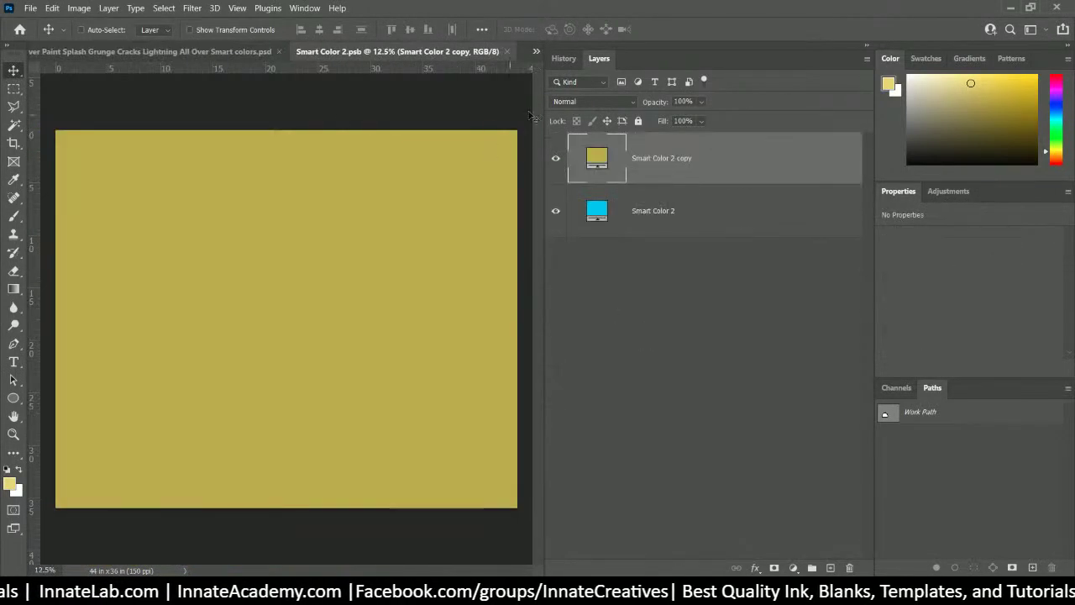
double_click(593, 159)
left_click(671, 204)
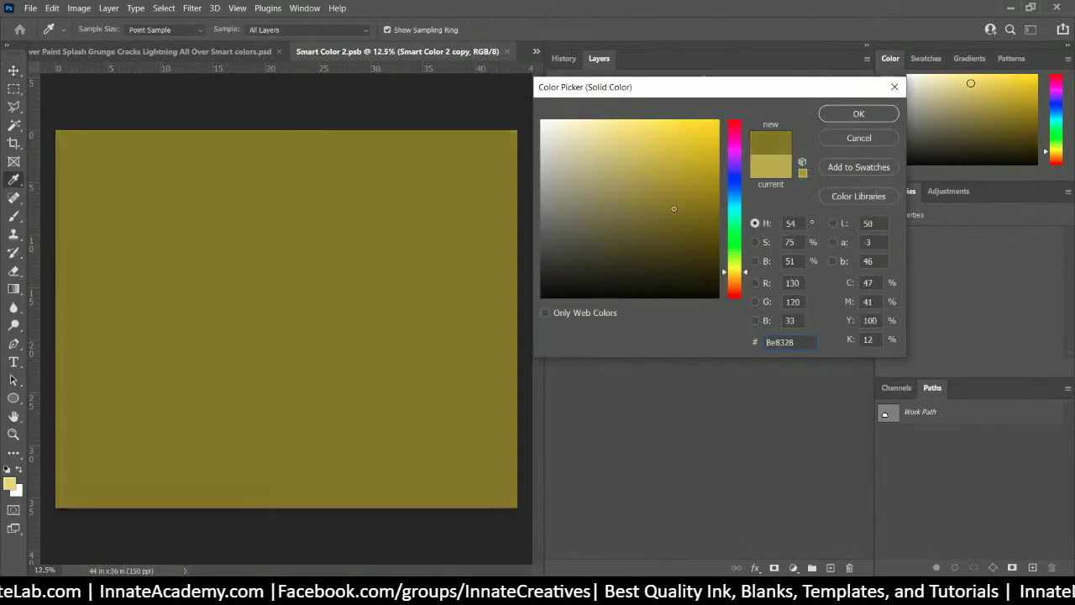
left_click_drag(670, 204, 683, 198)
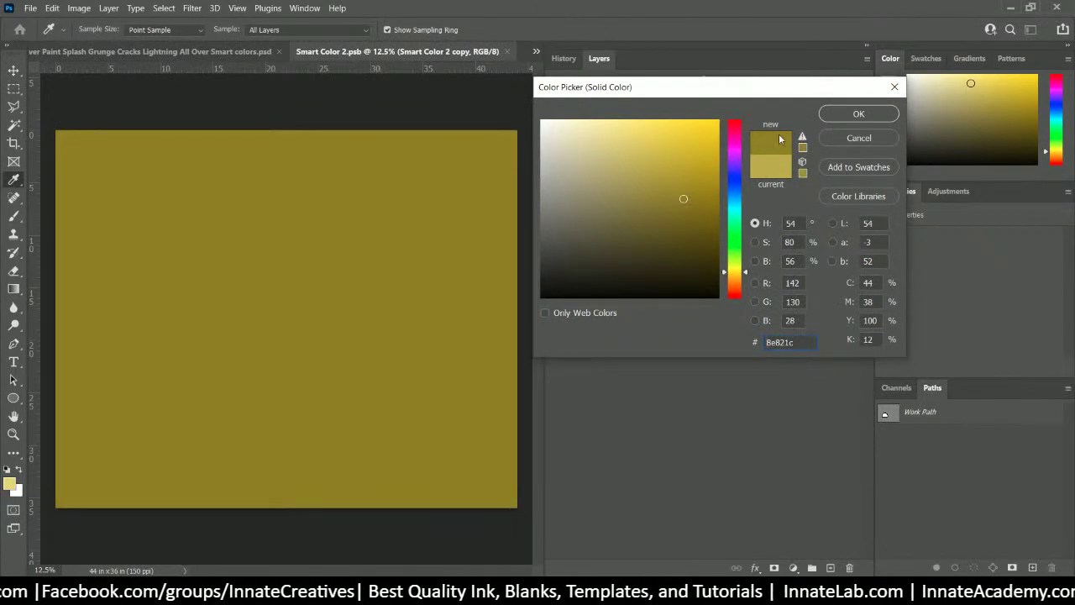
left_click(803, 145)
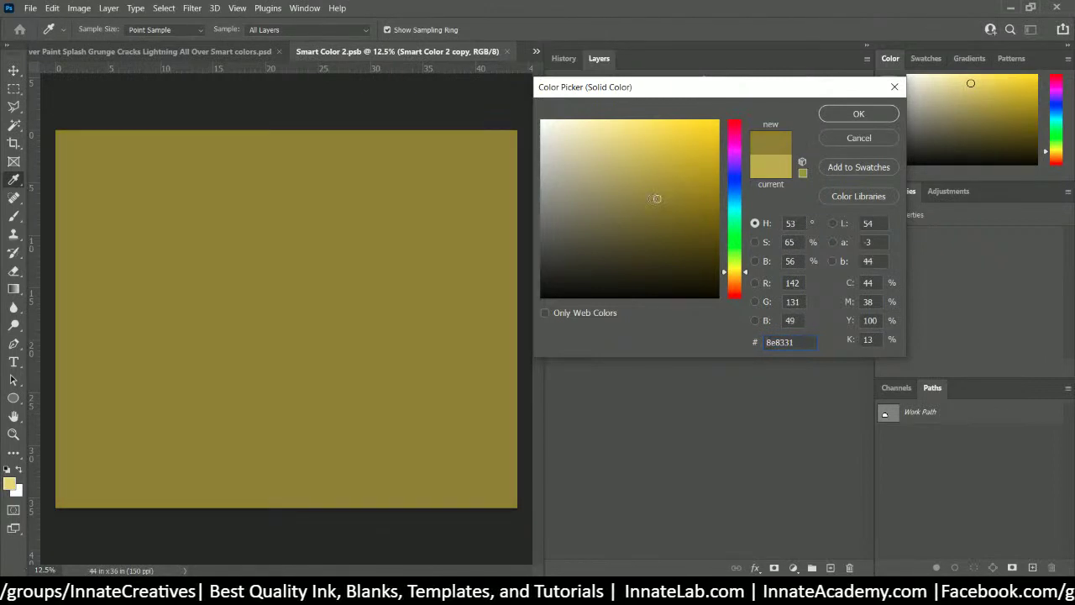
left_click(858, 113)
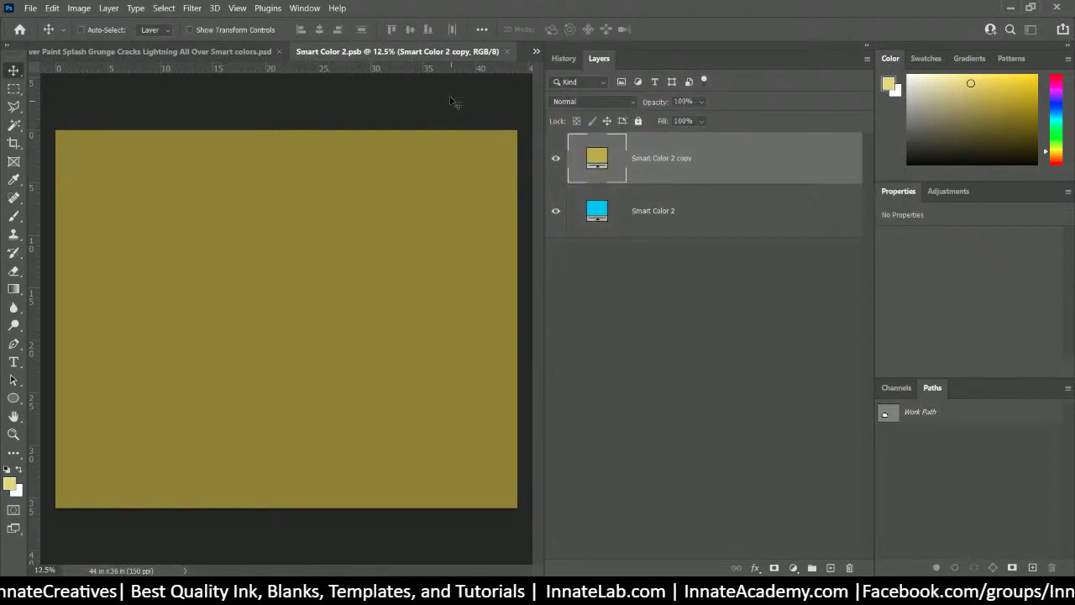
left_click(506, 51)
left_click(499, 231)
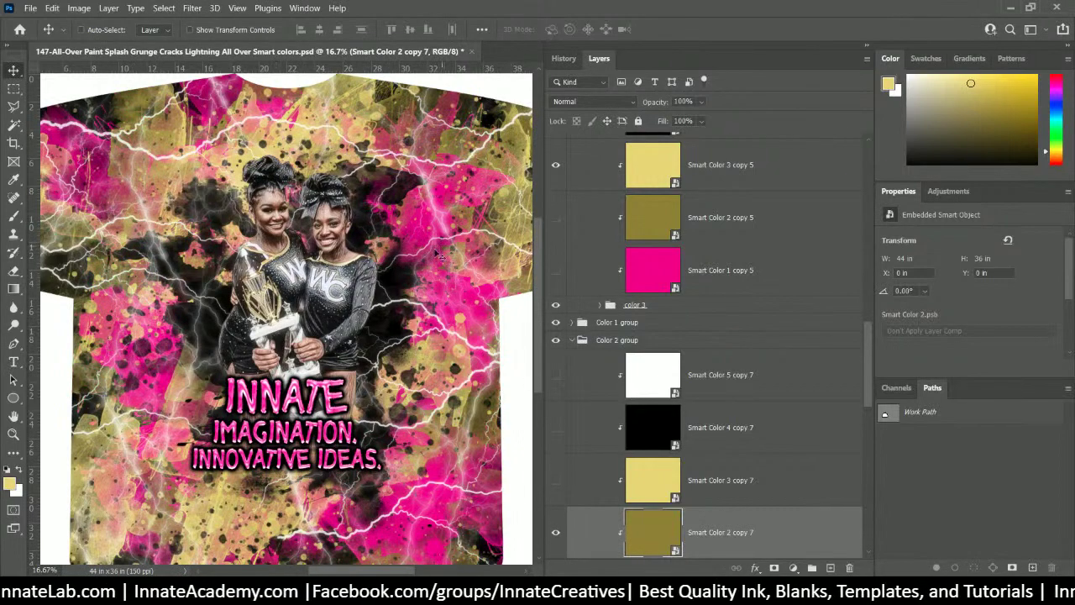
- Select the Smart Color 1 copy 5 layer
left_click(642, 267)
scroll(642, 267, "up", 3)
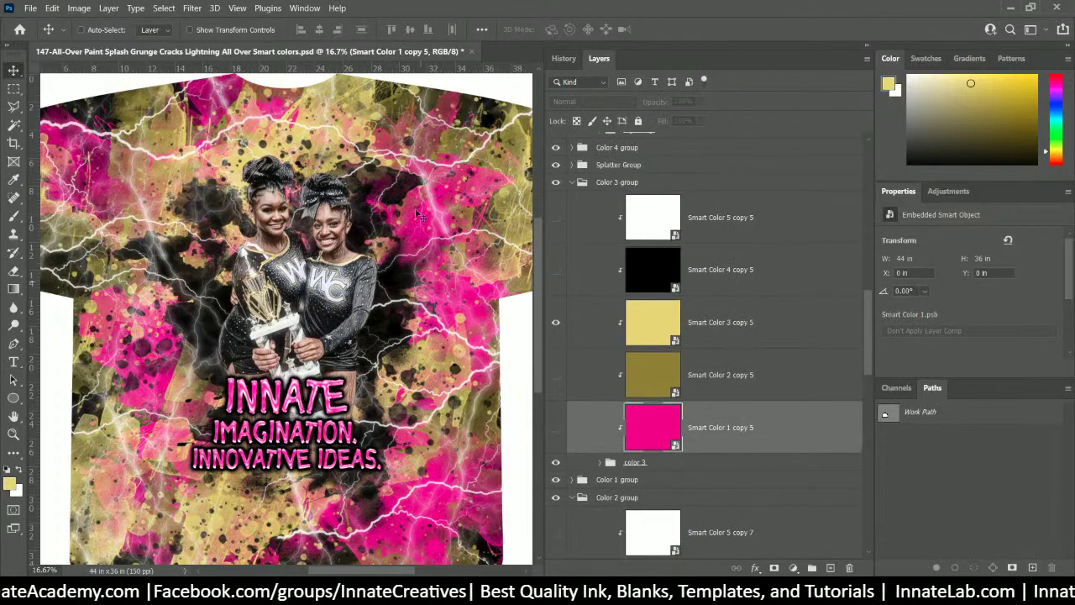
scroll(111, 196, "down", 1)
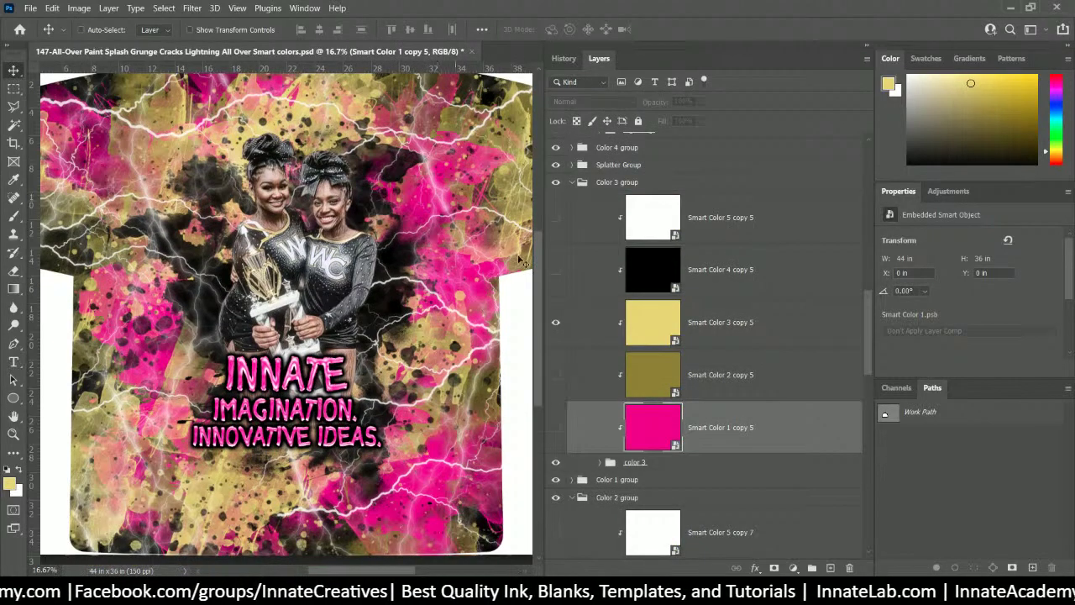
- Open Smart Color 1 copy 5 and duplicate its pink fill layer
double_click(657, 432)
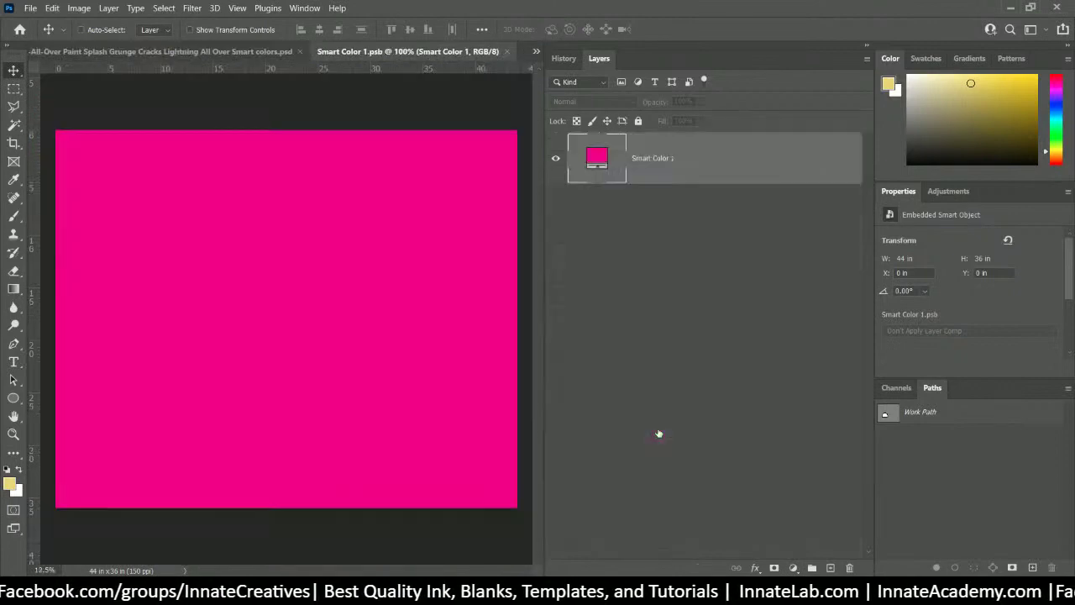
right_click(697, 165)
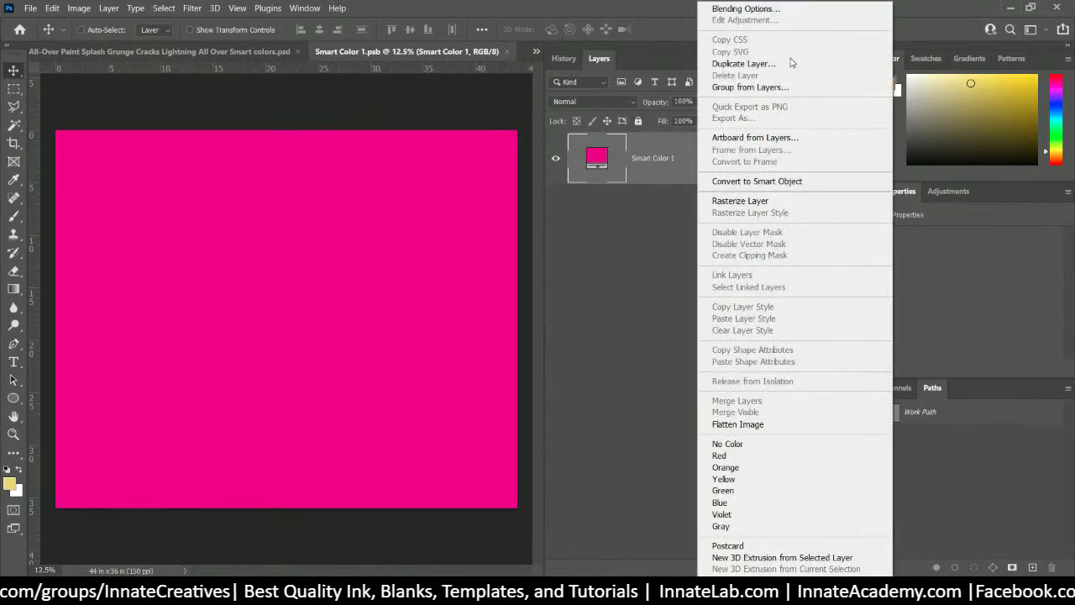
left_click(781, 63)
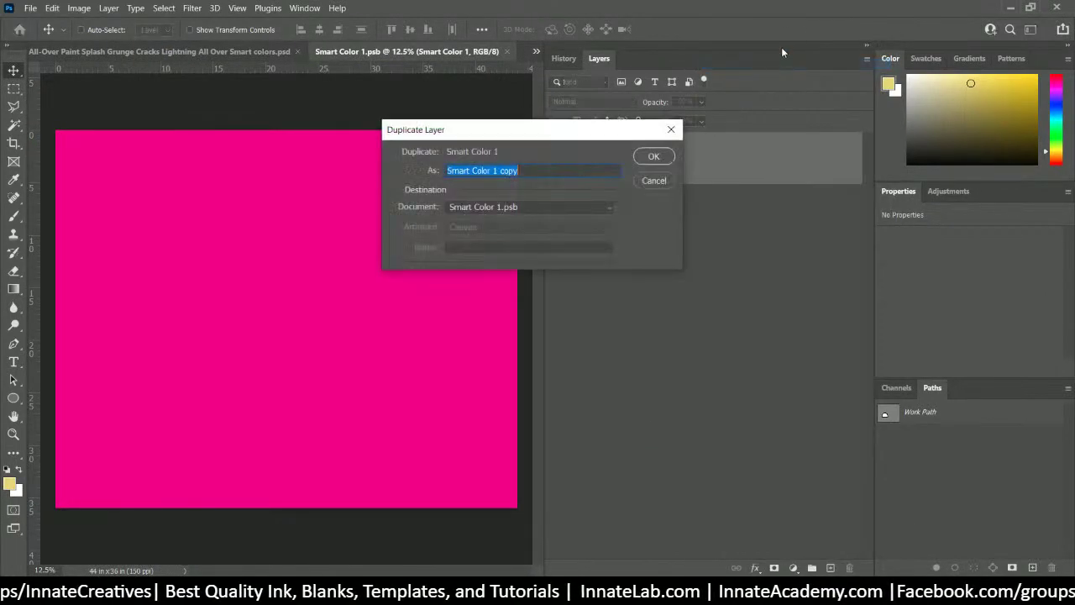
key("Return")
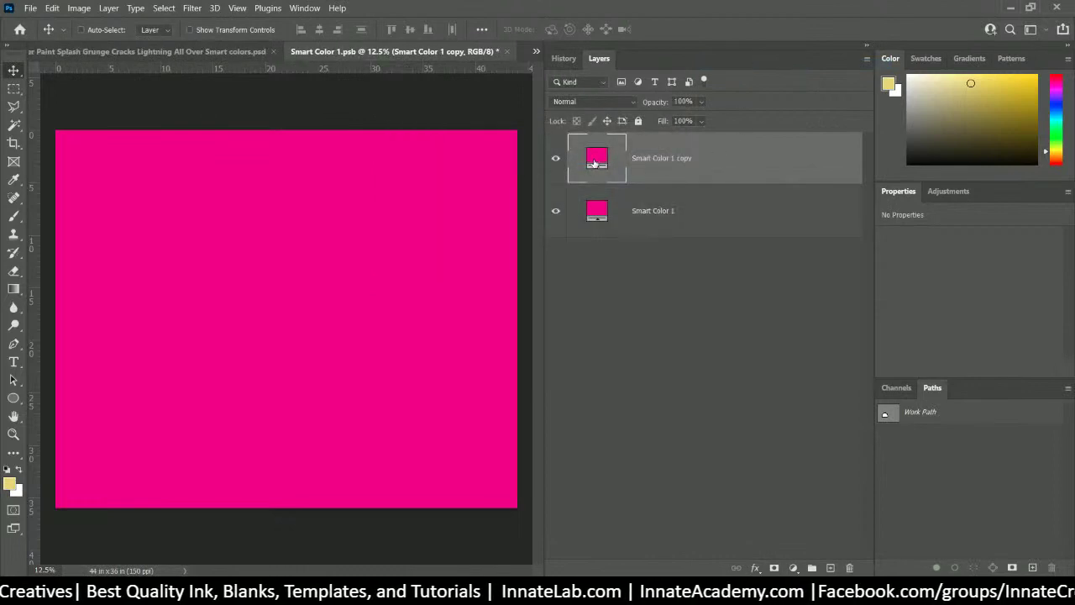
- Set the copy layer's fill to dark grey 3b3b3b
double_click(593, 162)
type("000000")
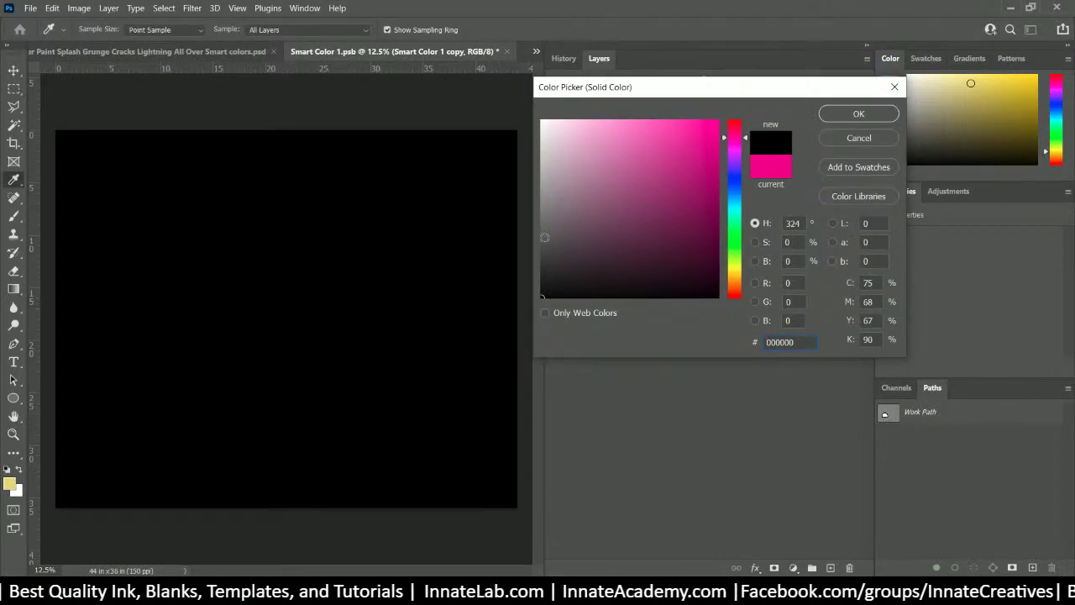
left_click(542, 257)
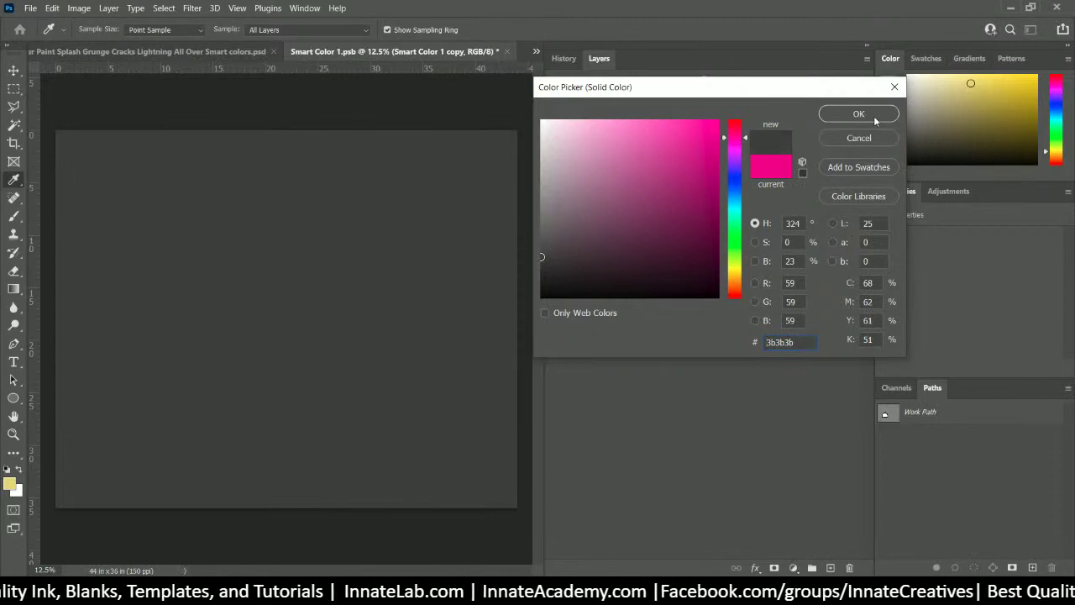
left_click(858, 115)
- Save and close the Smart Color 1 smart object
left_click(508, 51)
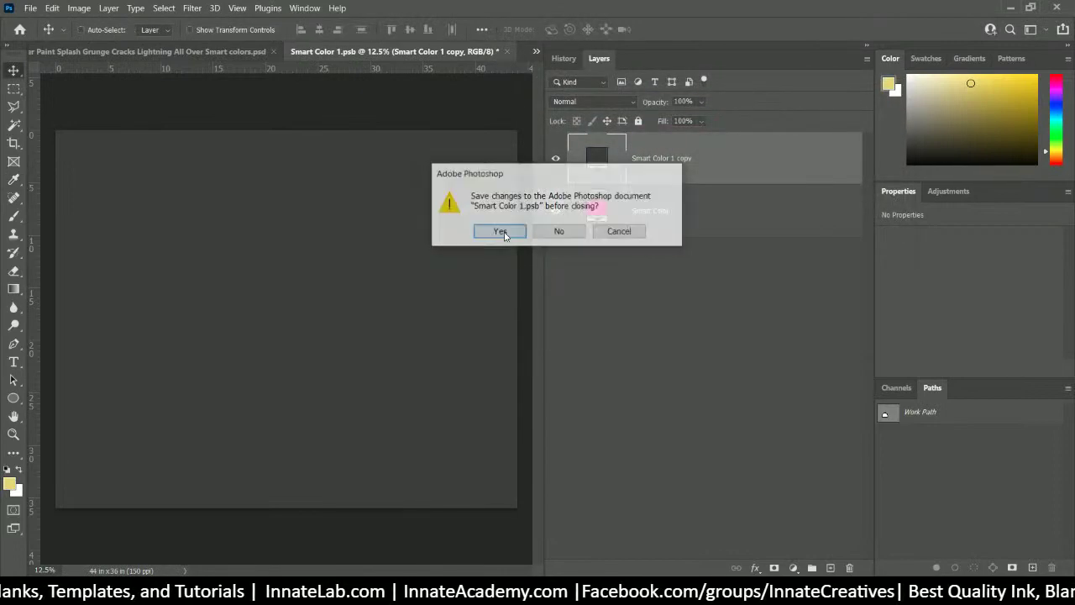
left_click(501, 232)
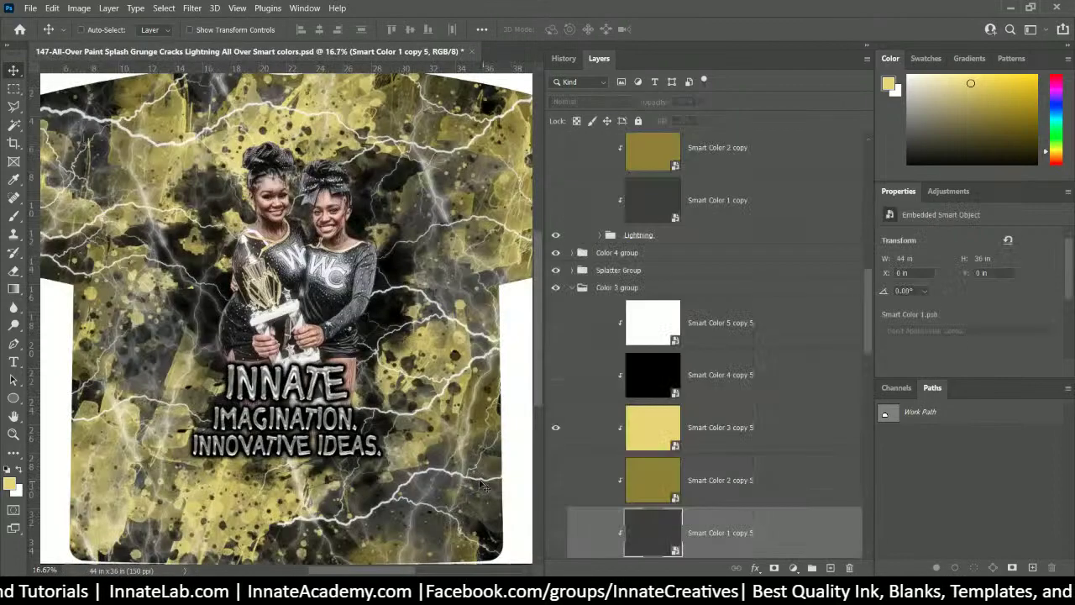
scroll(759, 375, "down", 1)
scroll(760, 374, "up", 1)
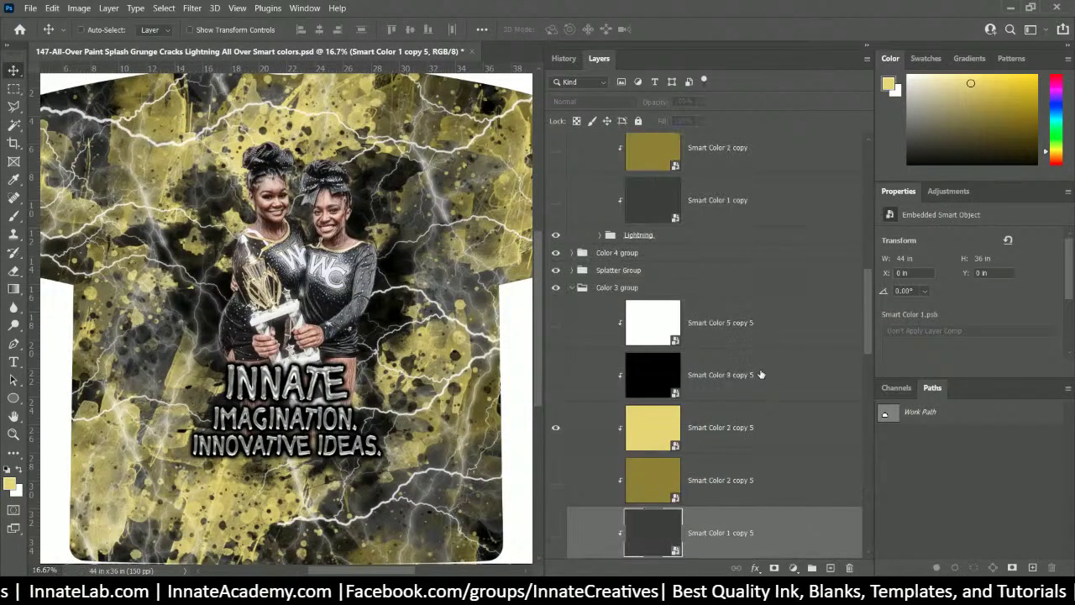
scroll(760, 374, "down", 1)
scroll(744, 440, "down", 1)
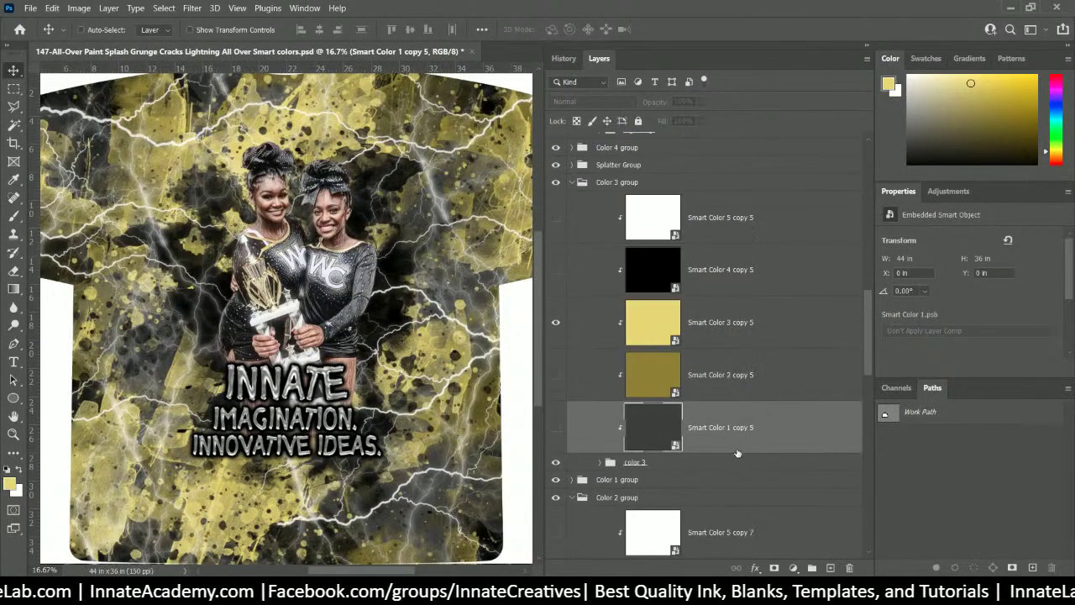
- Toggle the white Smart Color 5 copy 5 layer's visibility to compare the result
left_click(556, 219)
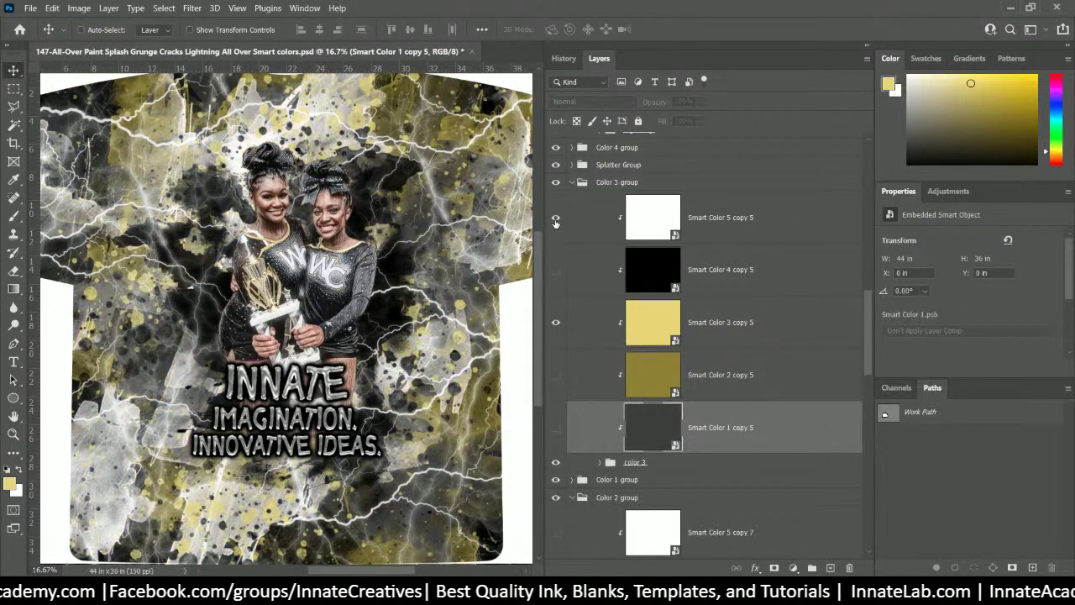
left_click(555, 220)
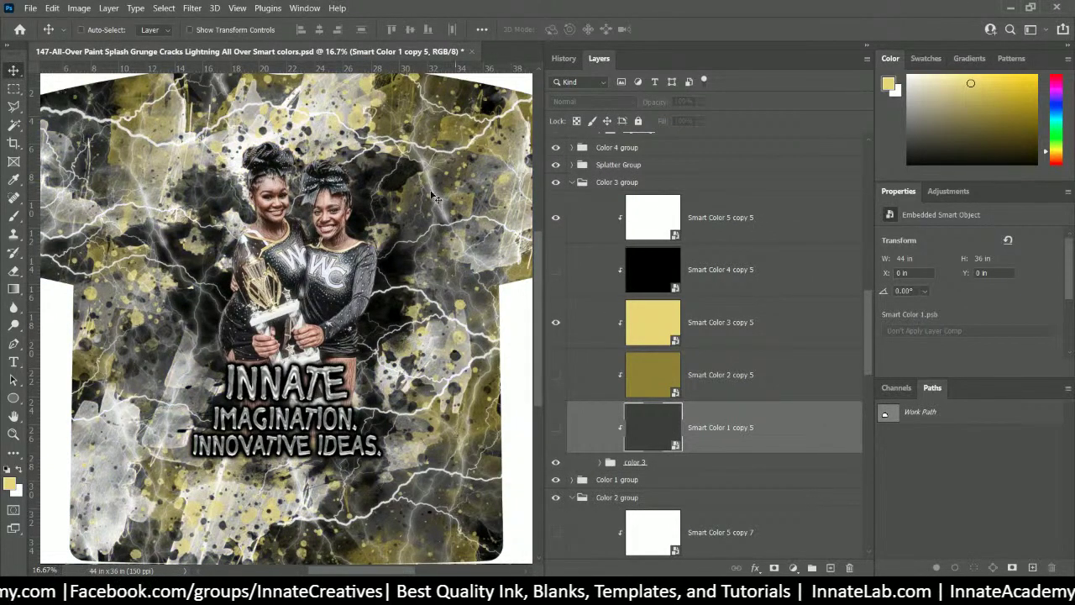
left_click(556, 223)
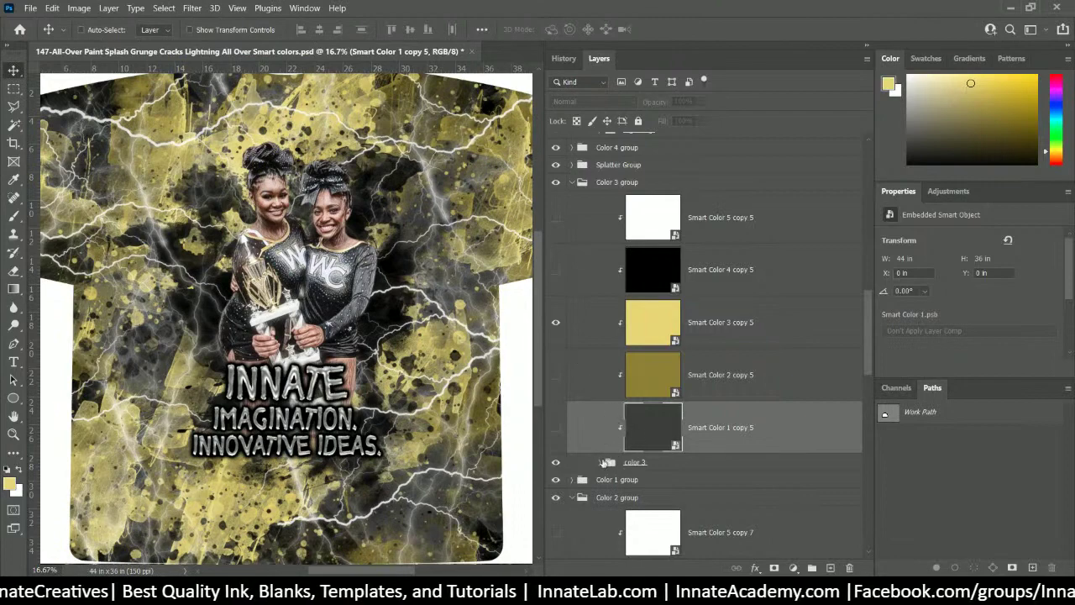
- Select the color 1 layer from the design and expand the Color 1 group
right_click(451, 289)
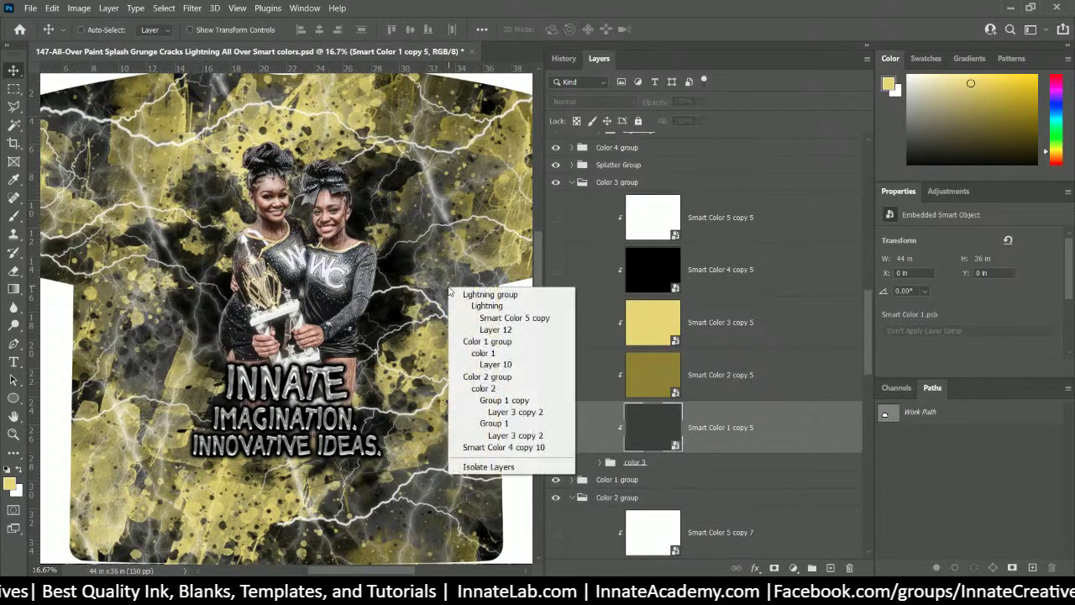
left_click(485, 353)
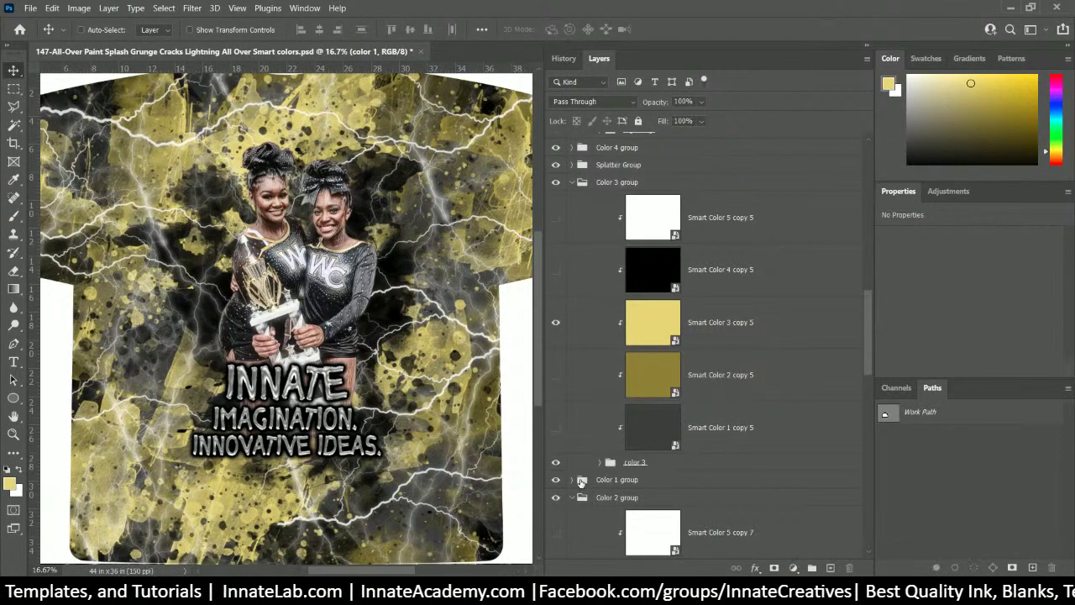
left_click(571, 480)
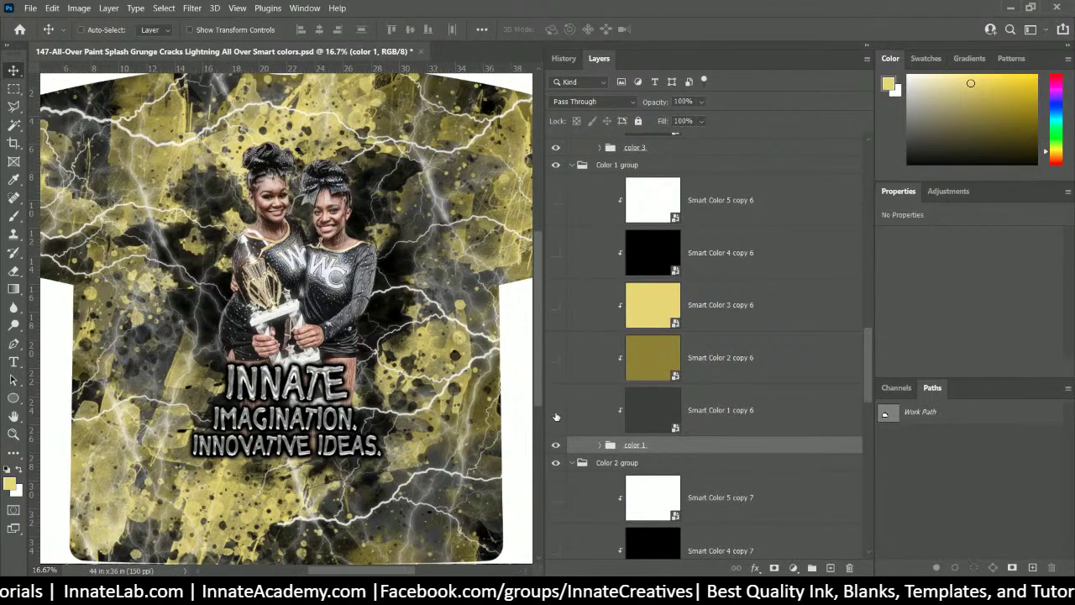
- Adjust layer visibility so the white Smart Color 5 copy 6 and dark grey layers show
left_click(556, 201)
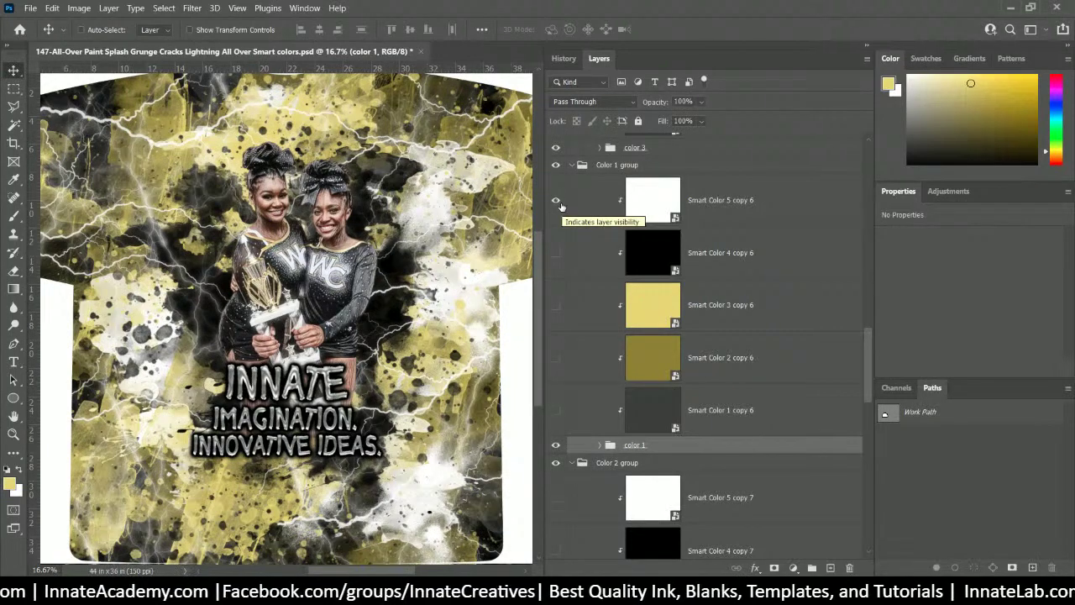
left_click(555, 201)
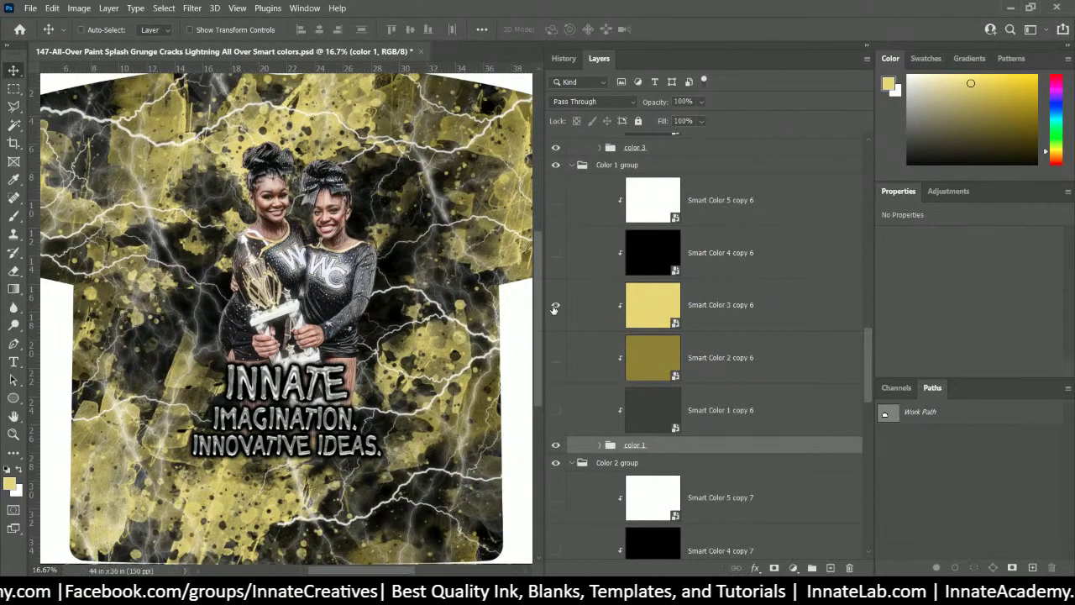
left_click(554, 309)
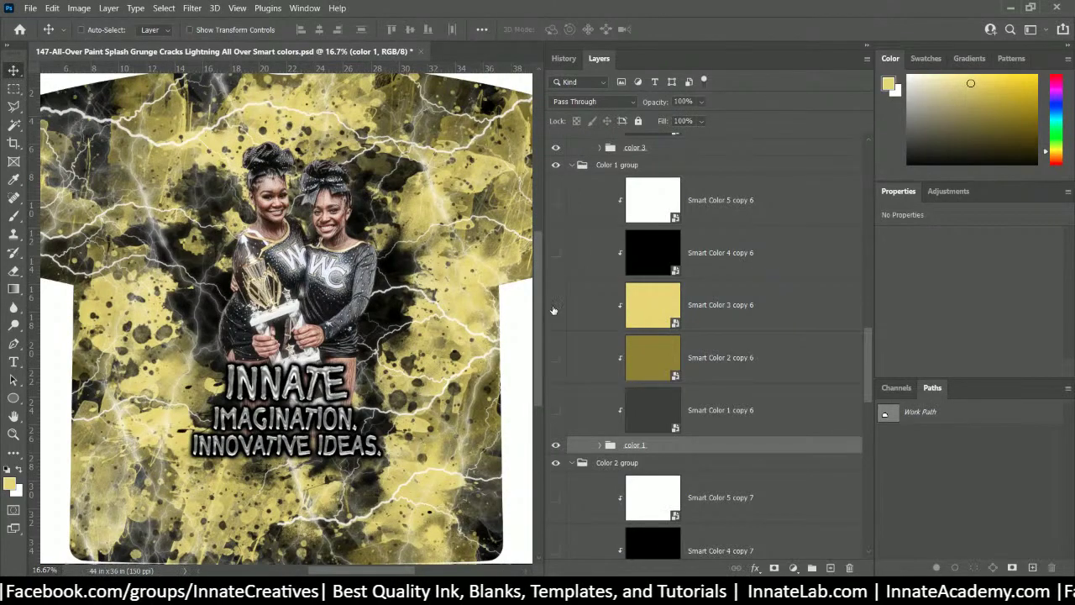
left_click(555, 360)
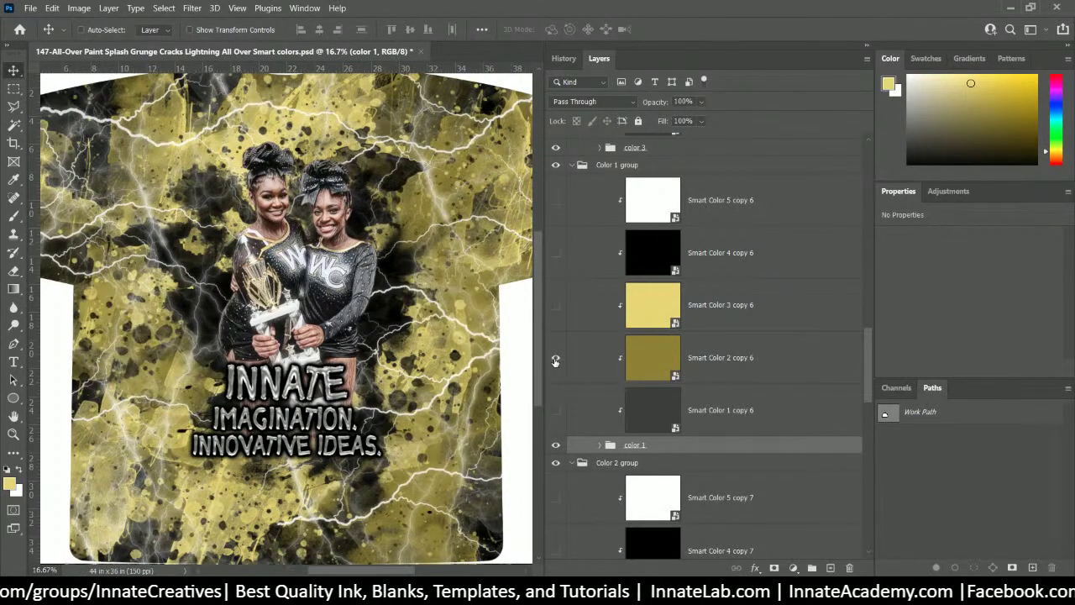
left_click(555, 202)
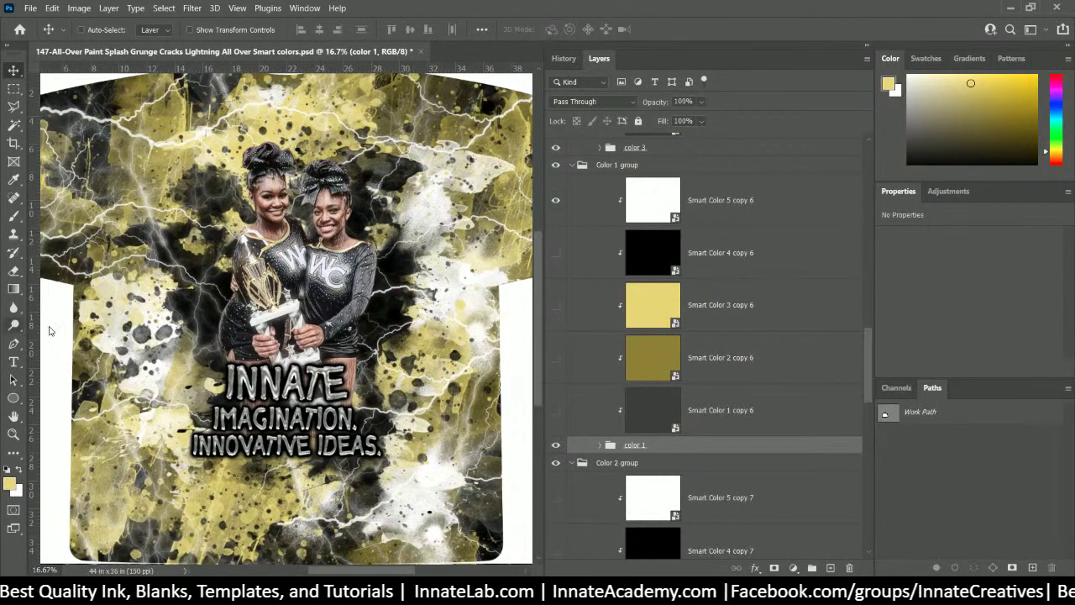
scroll(625, 286, "up", 2)
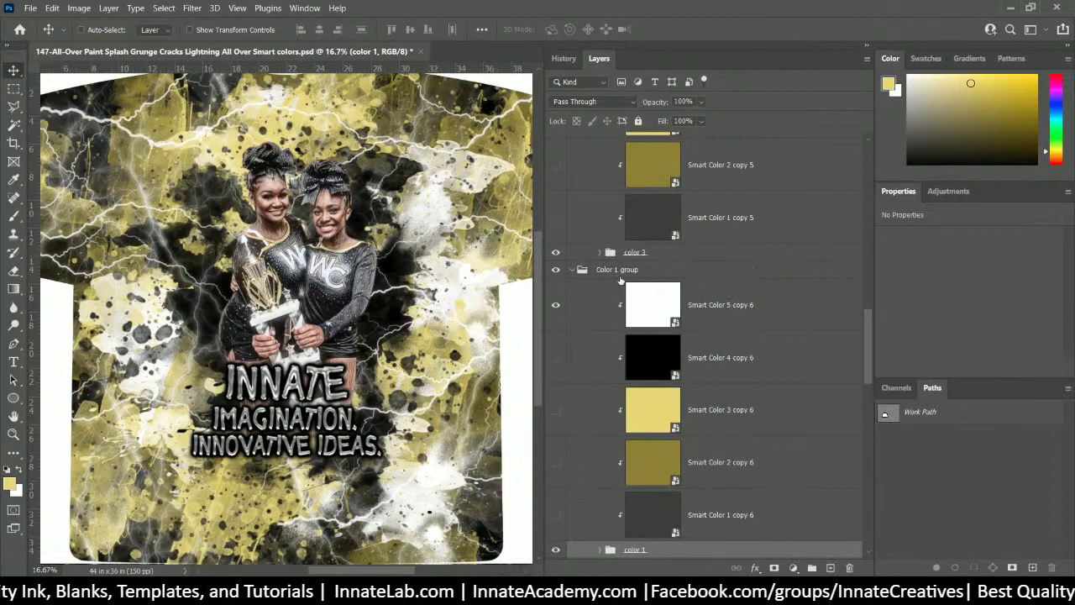
scroll(618, 280, "down", 1)
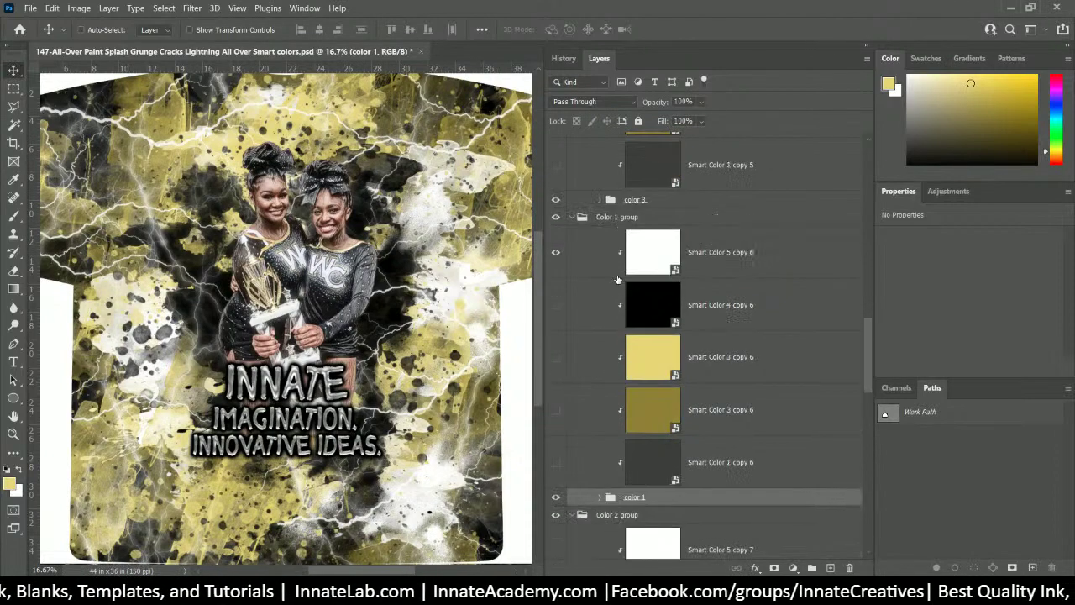
left_click(554, 464)
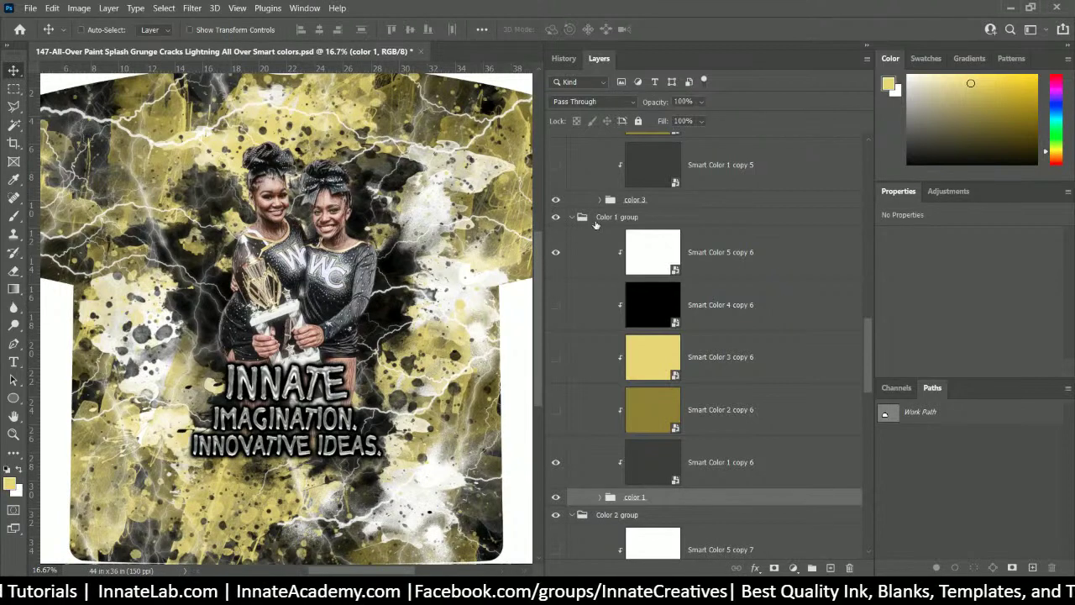
- Collapse the Lightning and Color 3 groups to bring the Color 1 layers into view
scroll(602, 225, "up", 5)
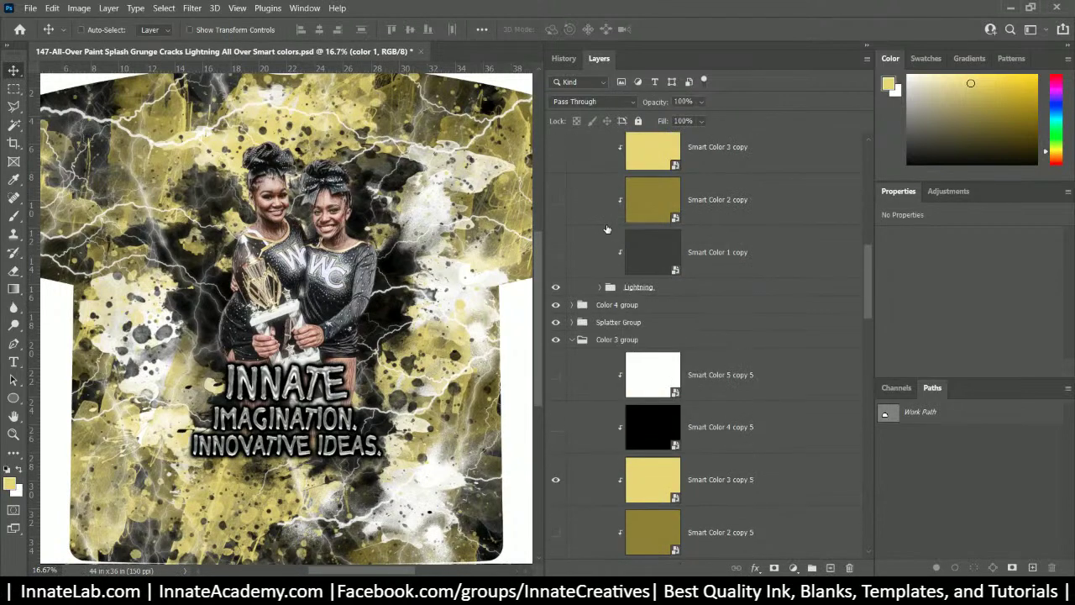
scroll(606, 229, "up", 5)
scroll(702, 343, "down", 2)
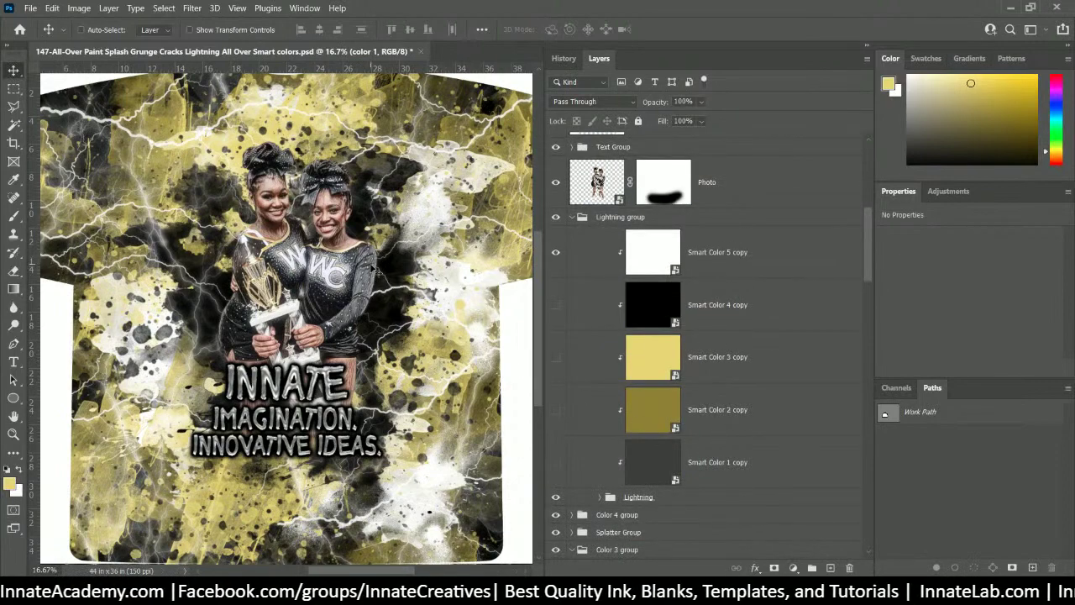
scroll(372, 267, "up", 3)
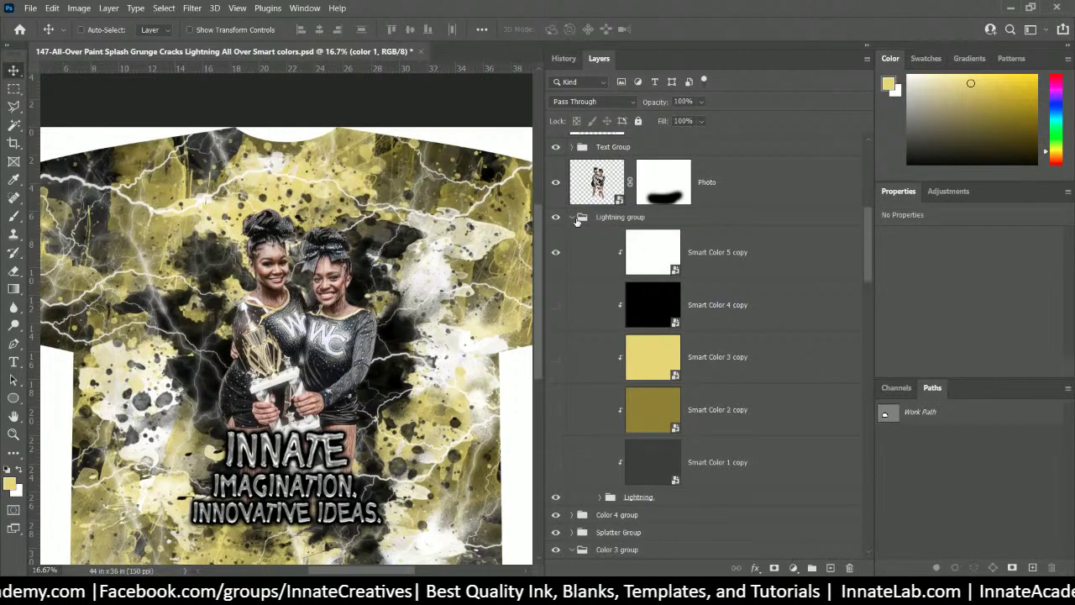
left_click(572, 218)
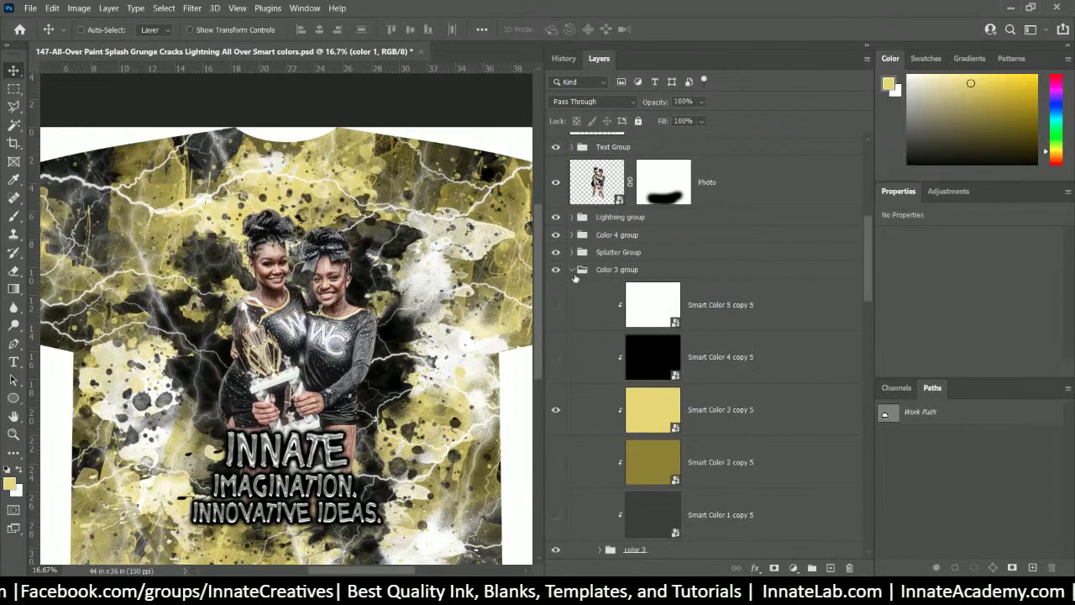
left_click(572, 269)
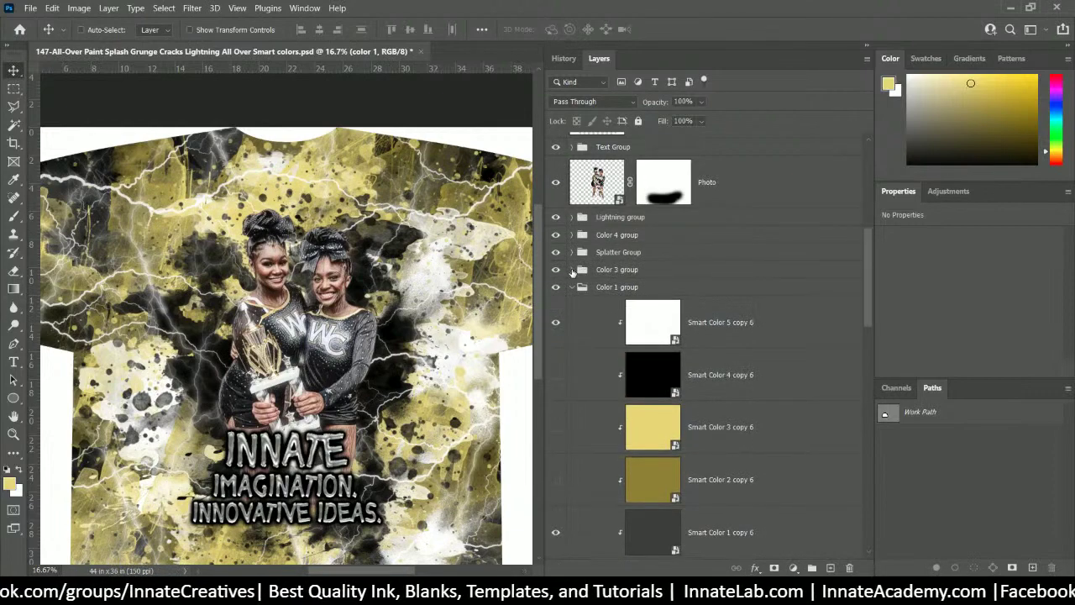
- Select the slogan's Smart Color 1 copy 9 layer and hide its grey colour
right_click(337, 451)
right_click(331, 450)
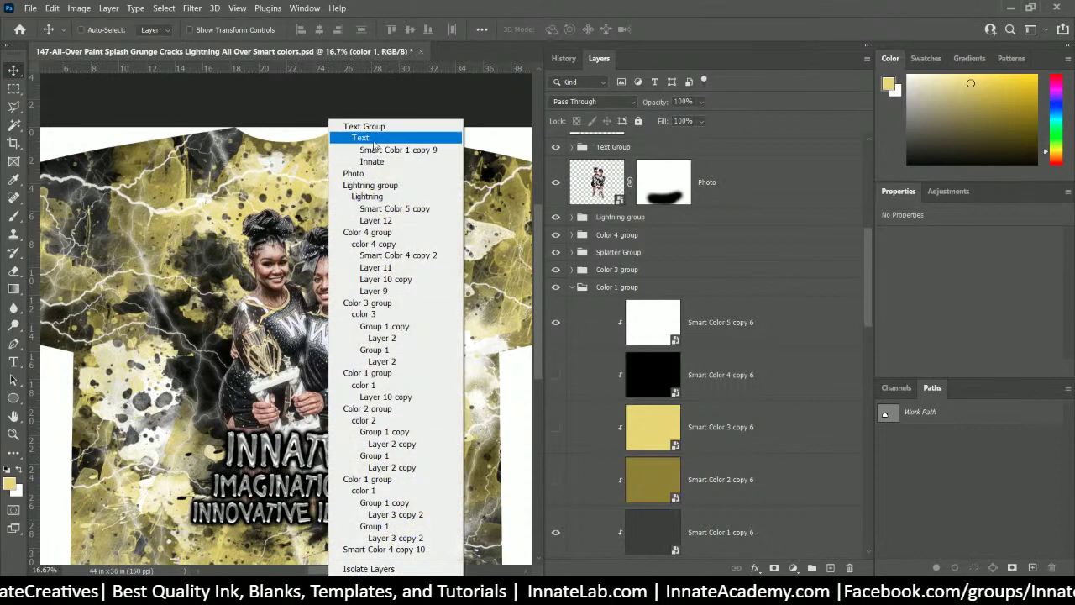
left_click(376, 150)
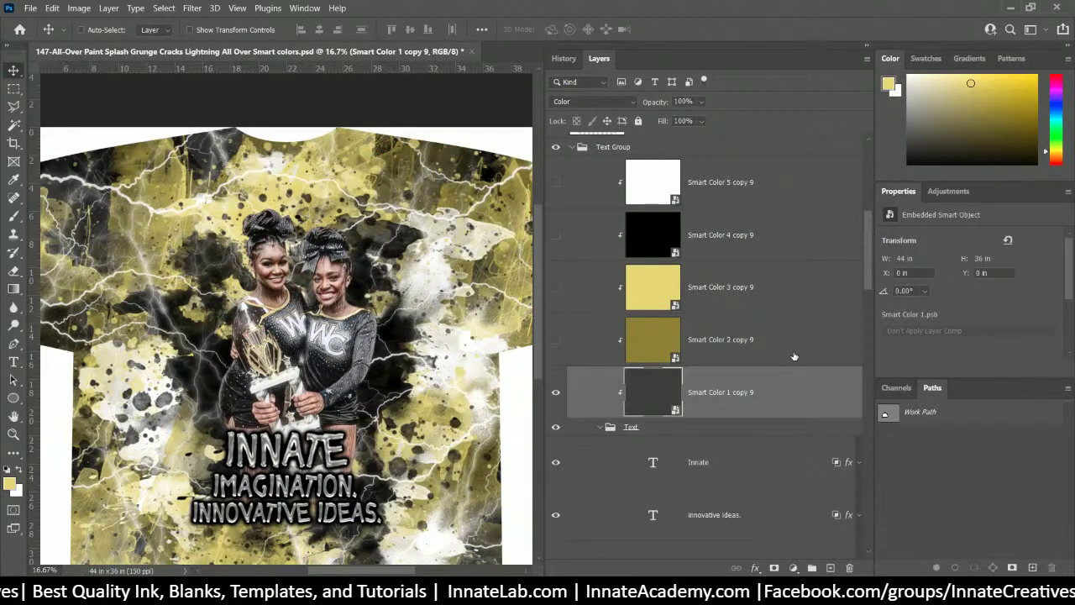
scroll(794, 356, "down", 1)
left_click(556, 347)
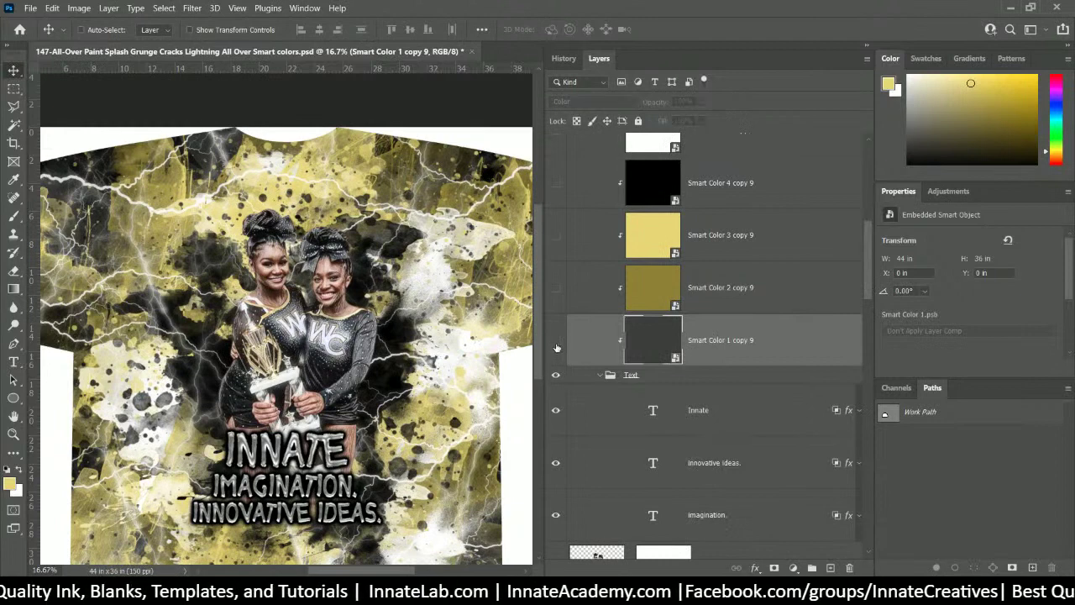
scroll(582, 343, "up", 2)
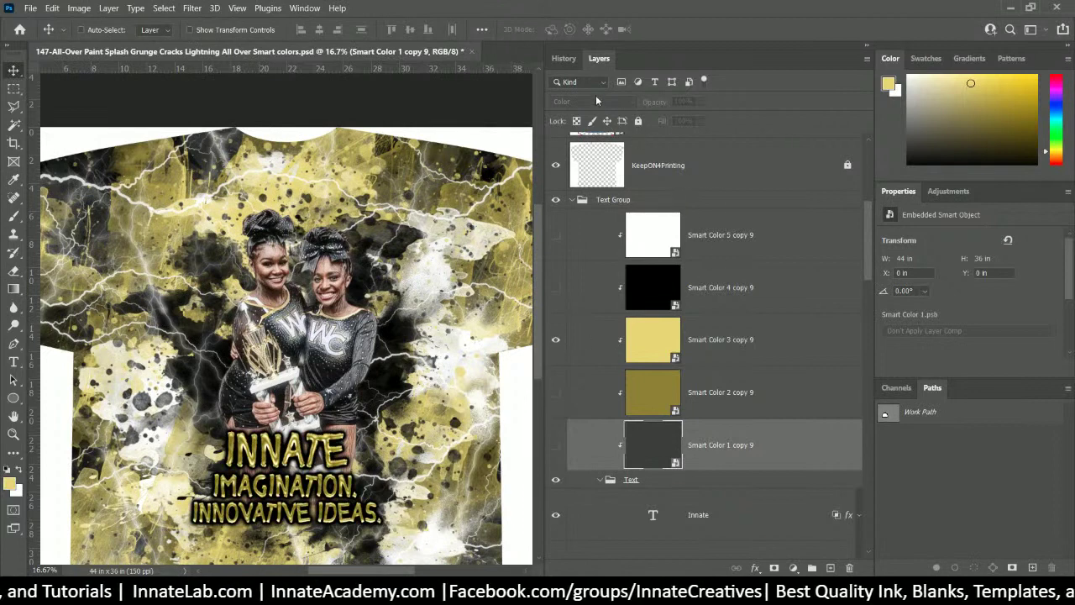
- Toggle the Smart Color 3 copy 9 and Smart Color 2 copy 9 layers, leaving olive gold hidden
left_click(655, 344)
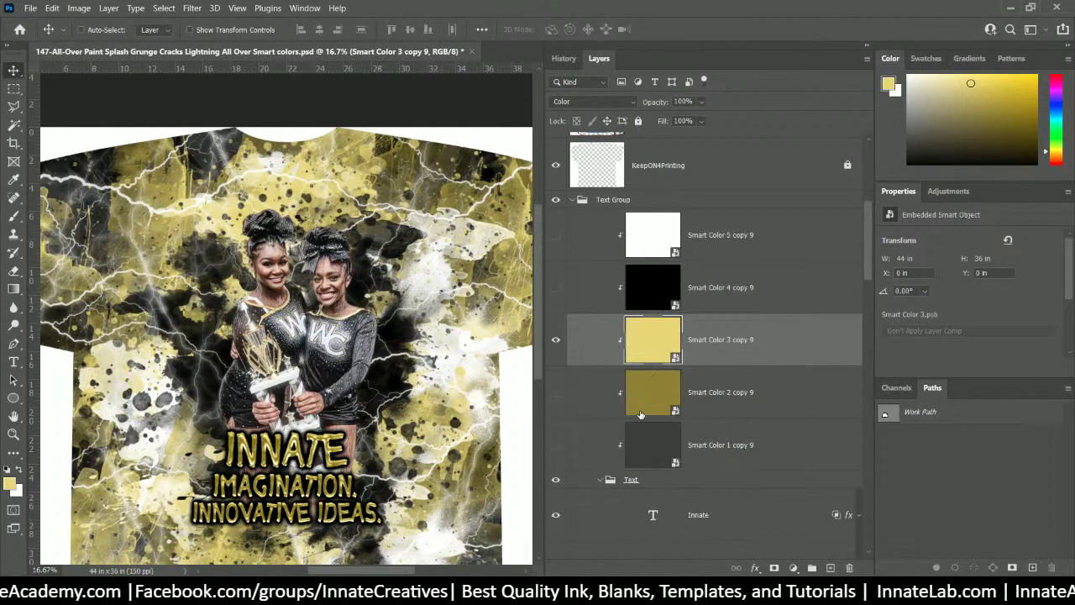
left_click(556, 340)
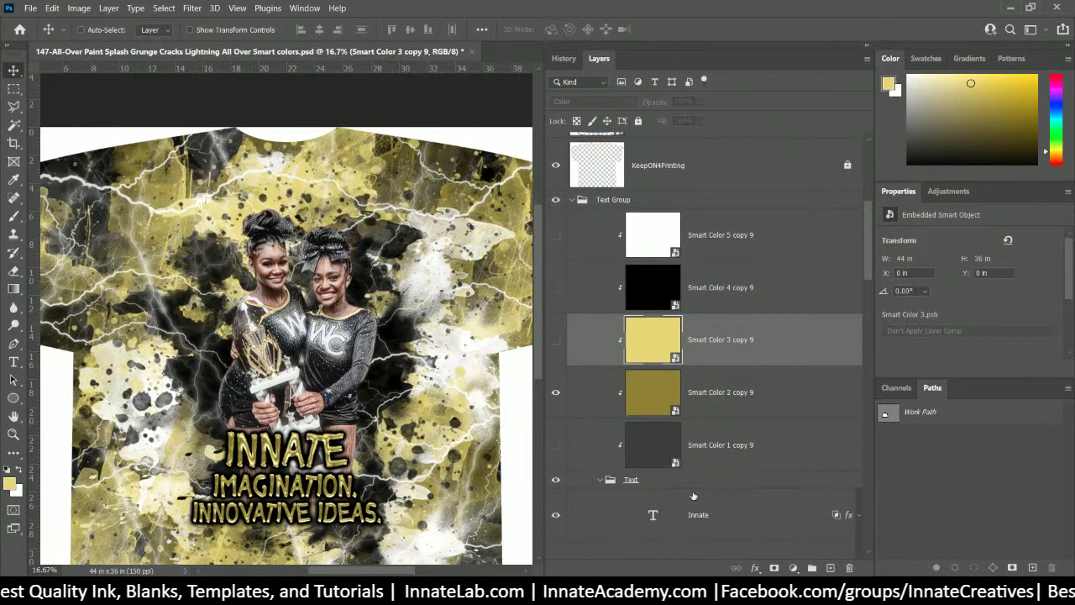
left_click(752, 453)
left_click(774, 388)
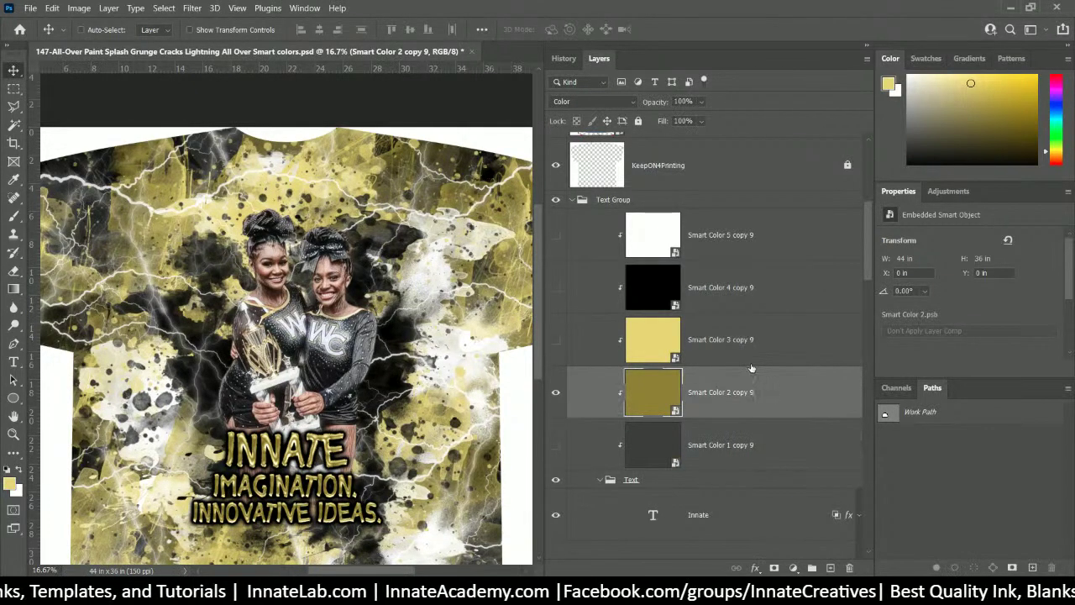
left_click(555, 391)
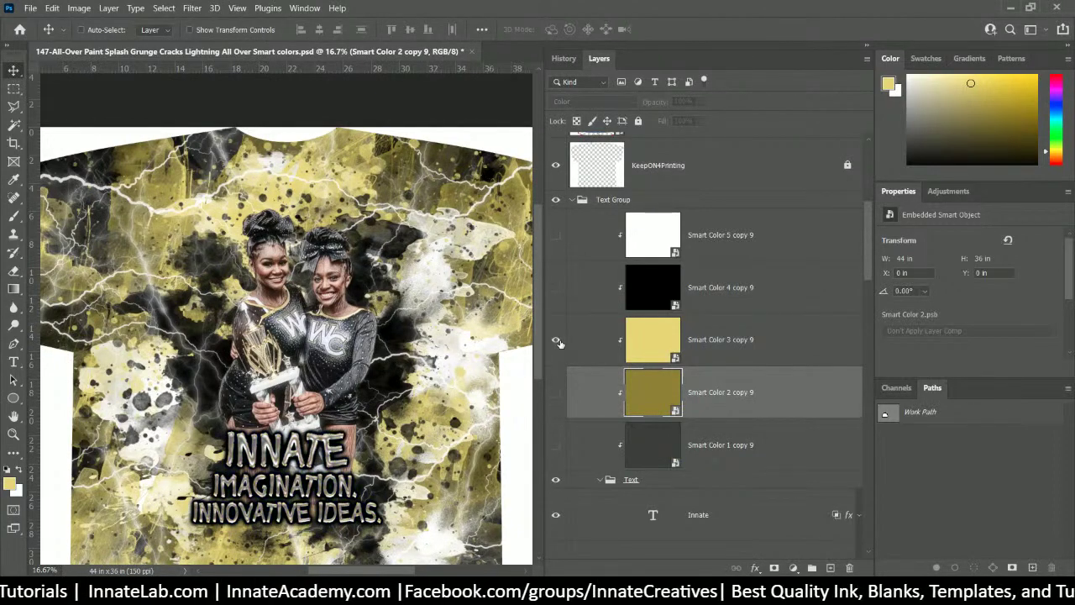
left_click(555, 393)
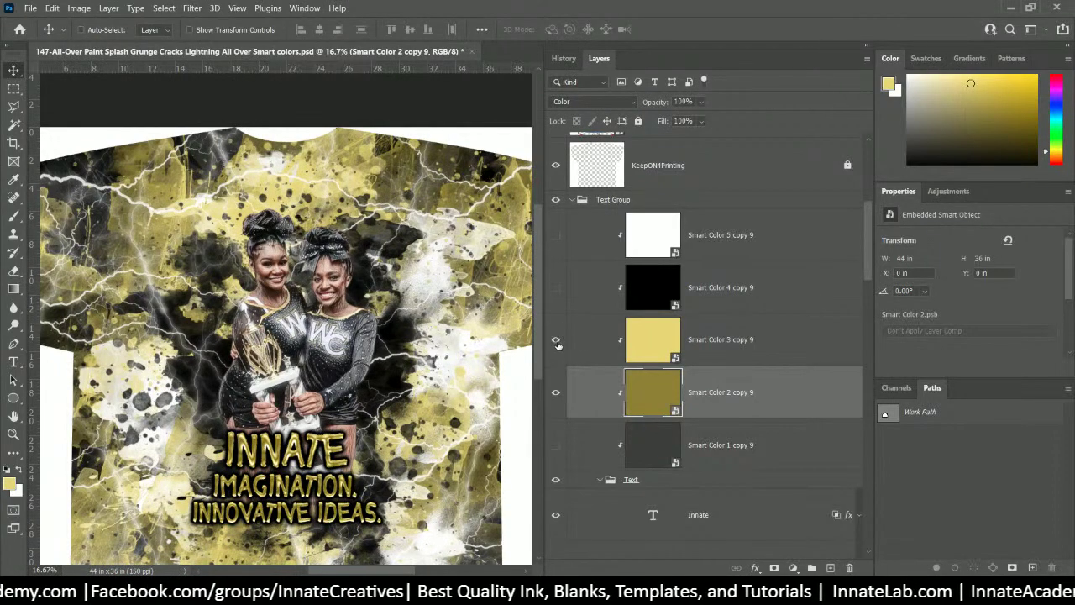
left_click(556, 391)
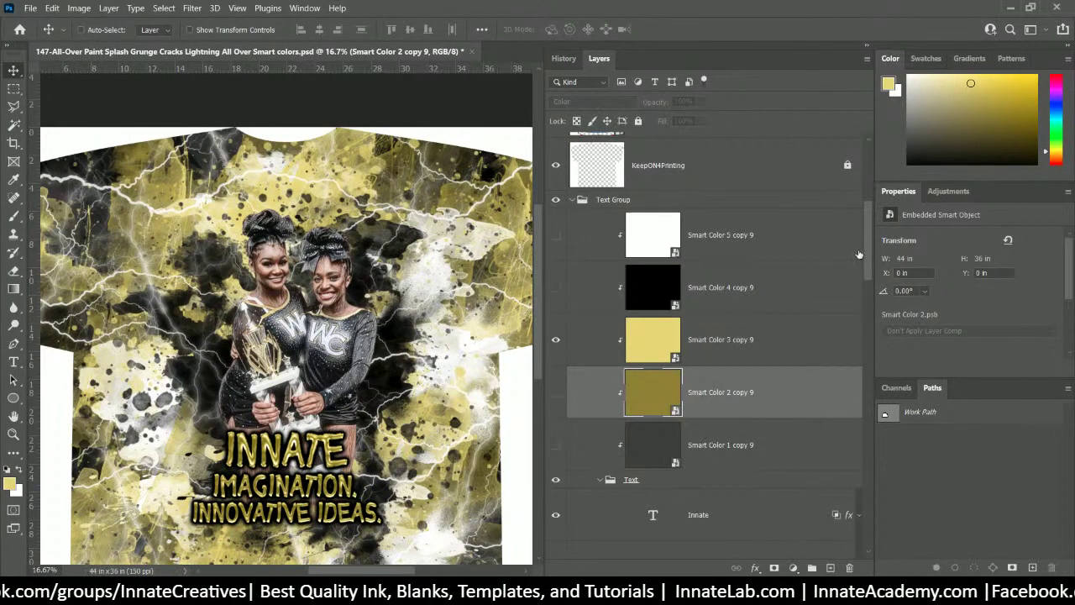
scroll(497, 420, "down", 2)
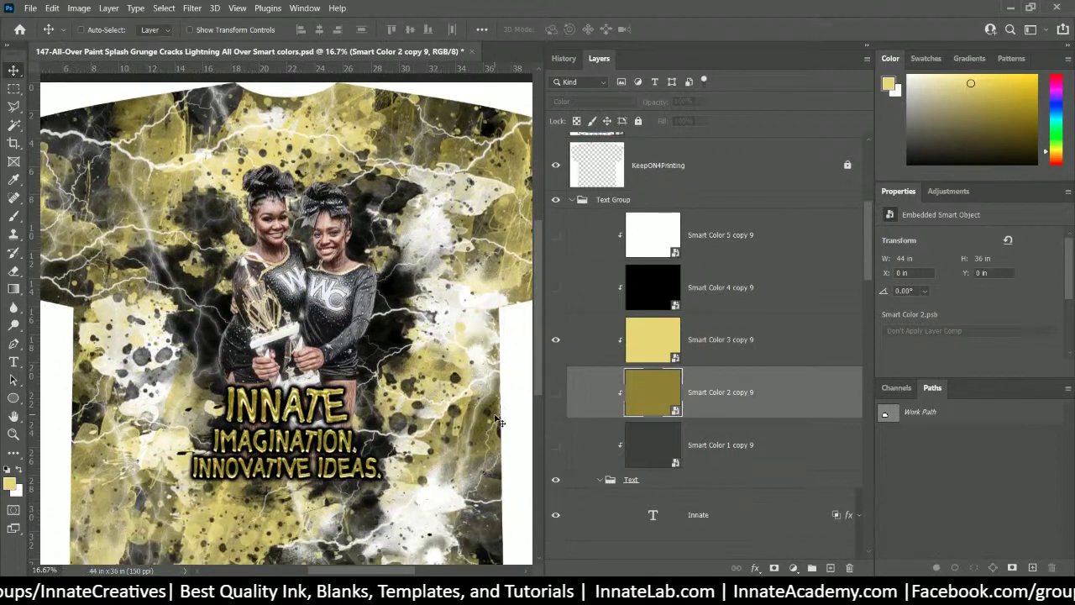
scroll(497, 420, "down", 3)
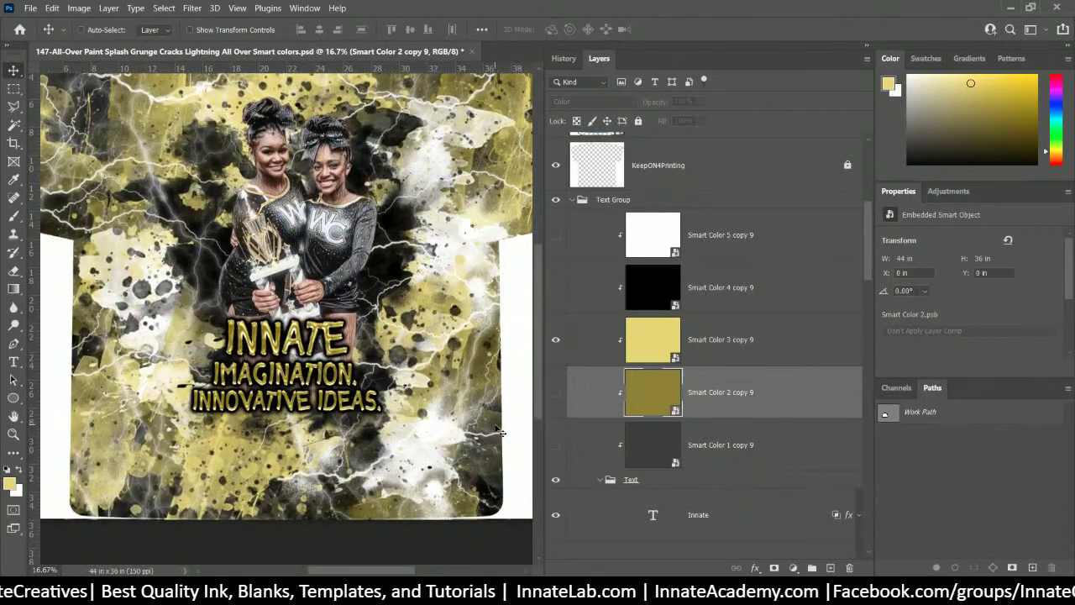
scroll(497, 432, "up", 2)
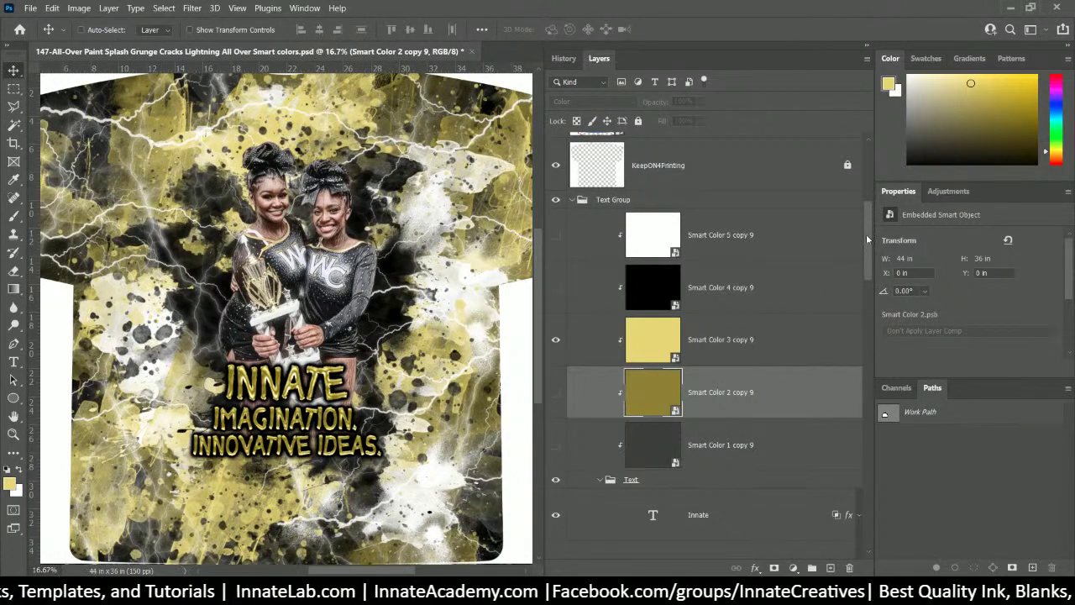
mouse_move(868, 240)
left_mouse_down()
mouse_move(873, 210)
mouse_move(873, 243)
left_mouse_up()
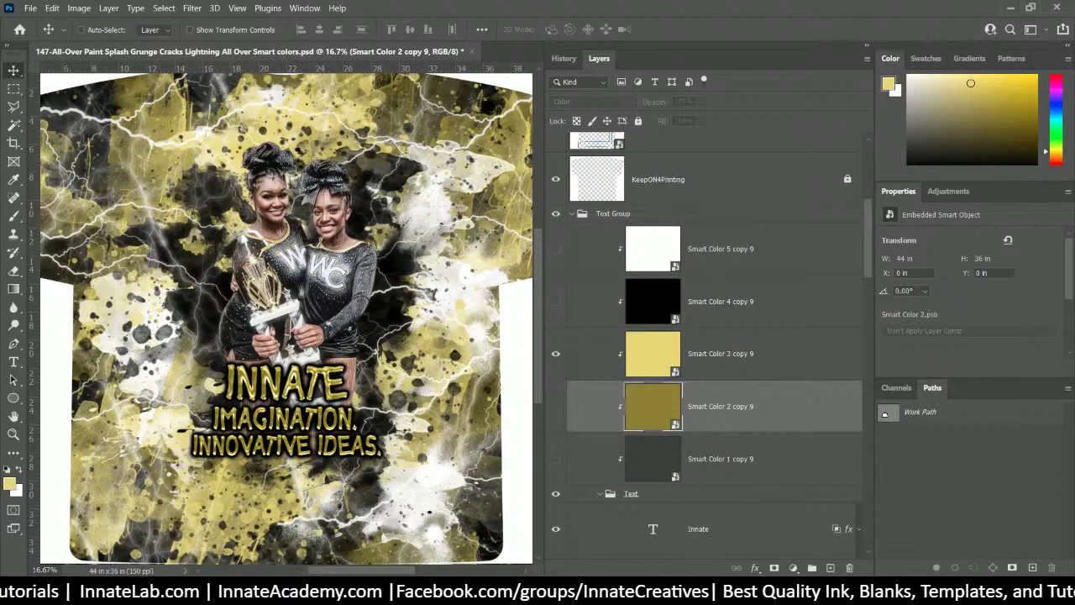
mouse_move(535, 342)
left_mouse_down()
mouse_move(538, 378)
mouse_move(544, 326)
mouse_move(544, 336)
left_mouse_up()
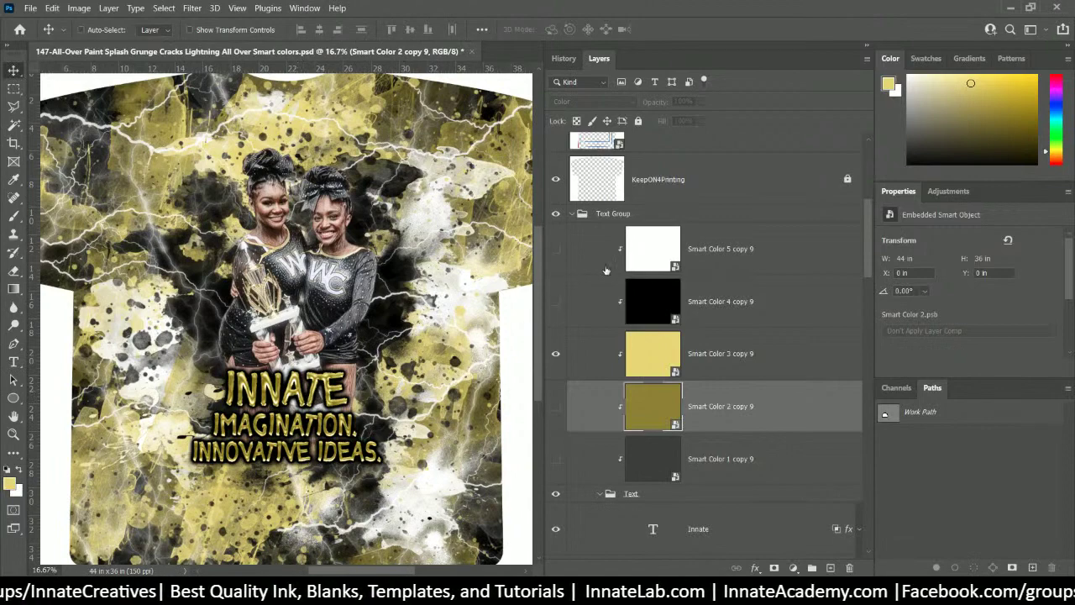
left_click(713, 221)
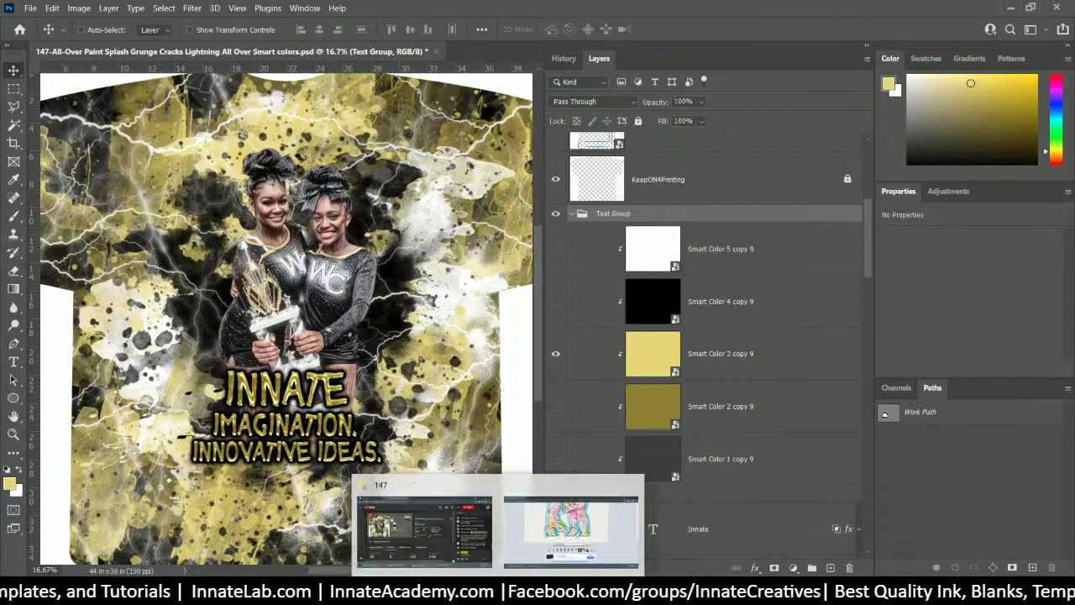
- Browse the 147 image folder in File Explorer, then switch to LunaPic in Chrome
left_click(571, 512)
scroll(883, 283, "down", 2)
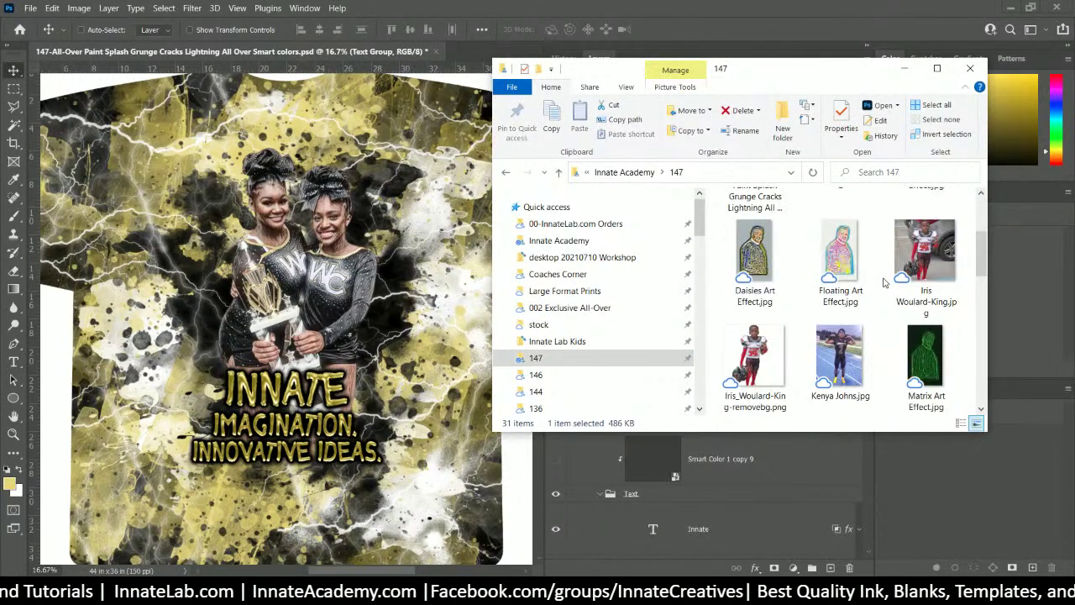
scroll(883, 282, "down", 1)
left_click(774, 267)
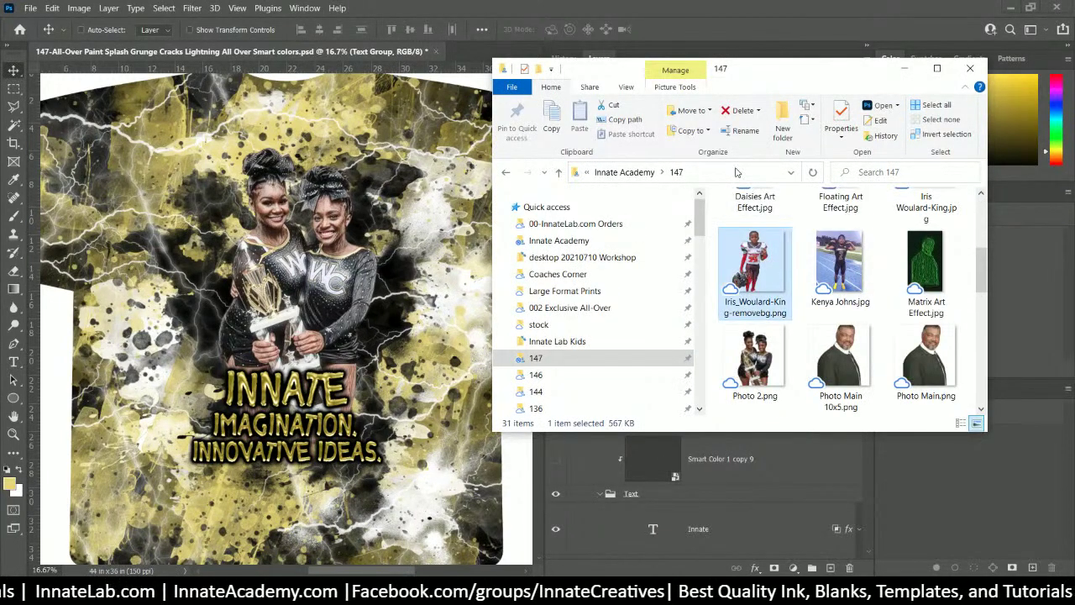
left_click_drag(738, 75, 590, 83)
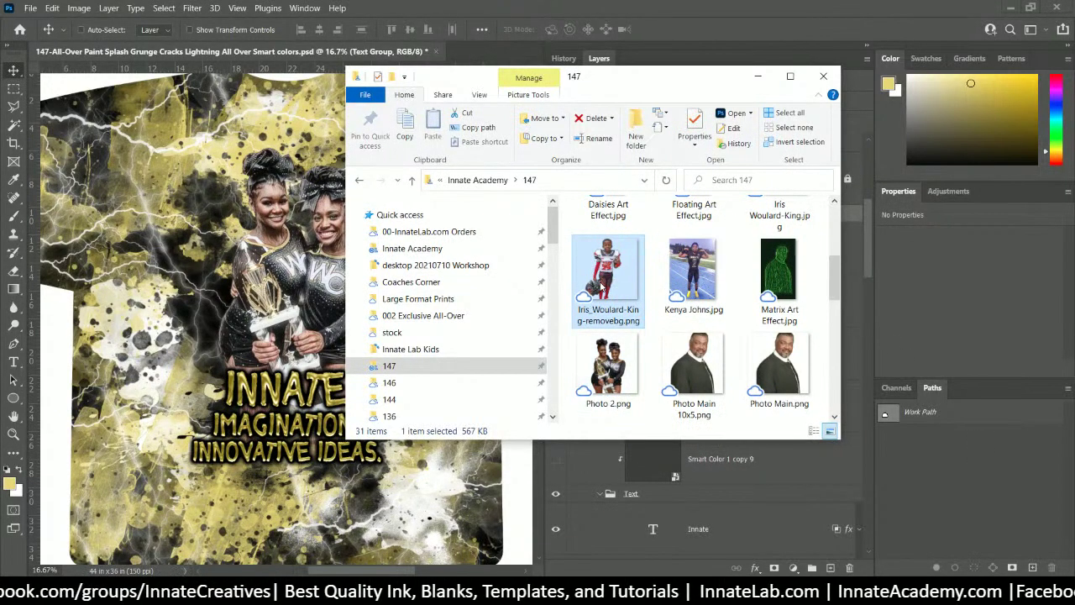
left_click(499, 592)
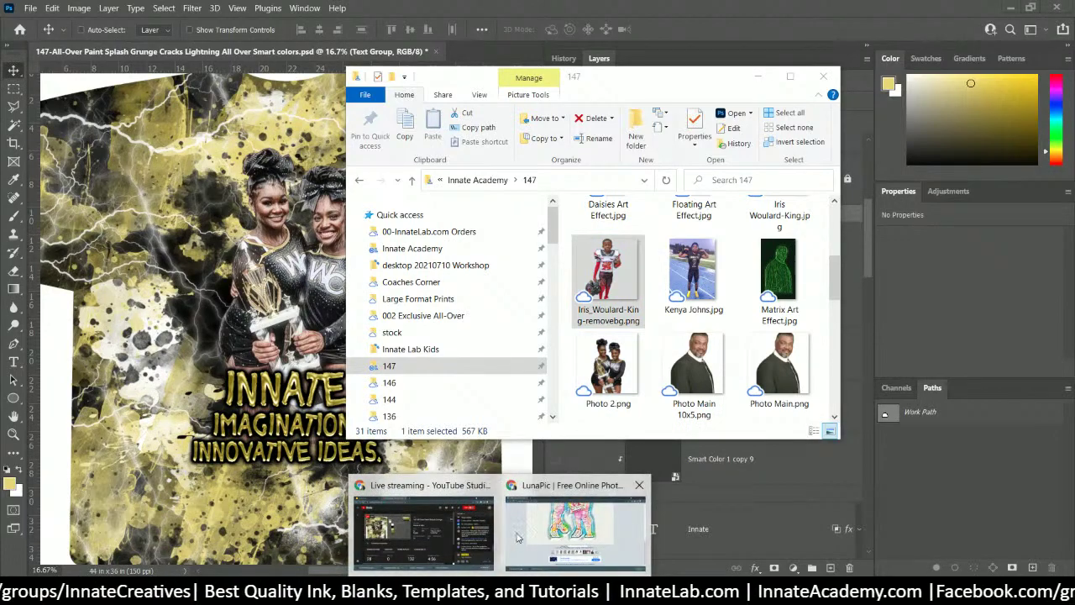
left_click(576, 520)
- Upload the football player's background-removed PNG (952x960) into LunaPic's editor
scroll(635, 370, "up", 5)
scroll(636, 360, "up", 3)
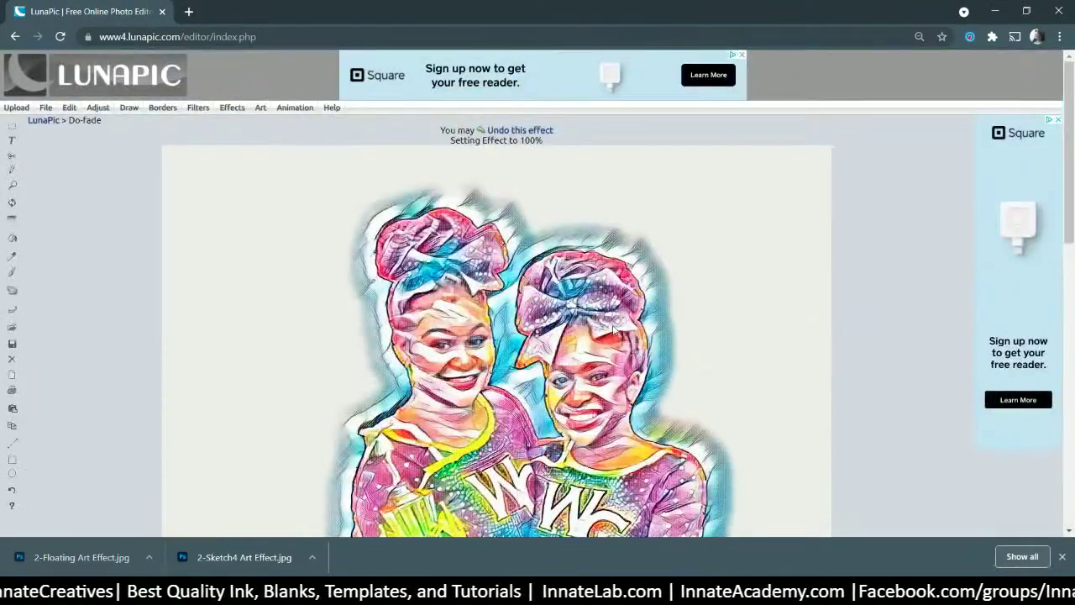
mouse_move(262, 110)
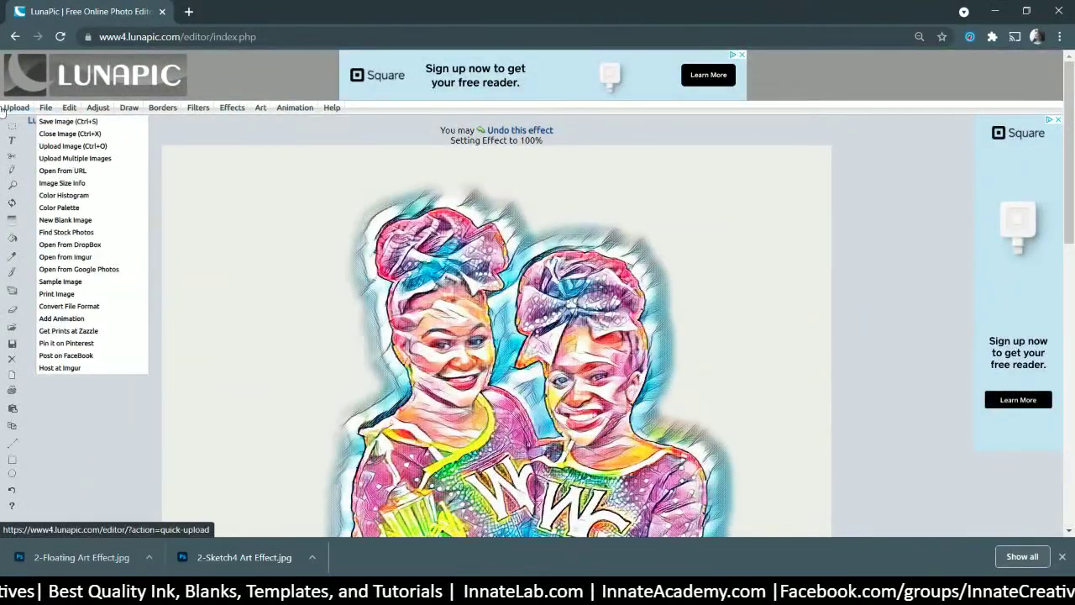
left_click(20, 109)
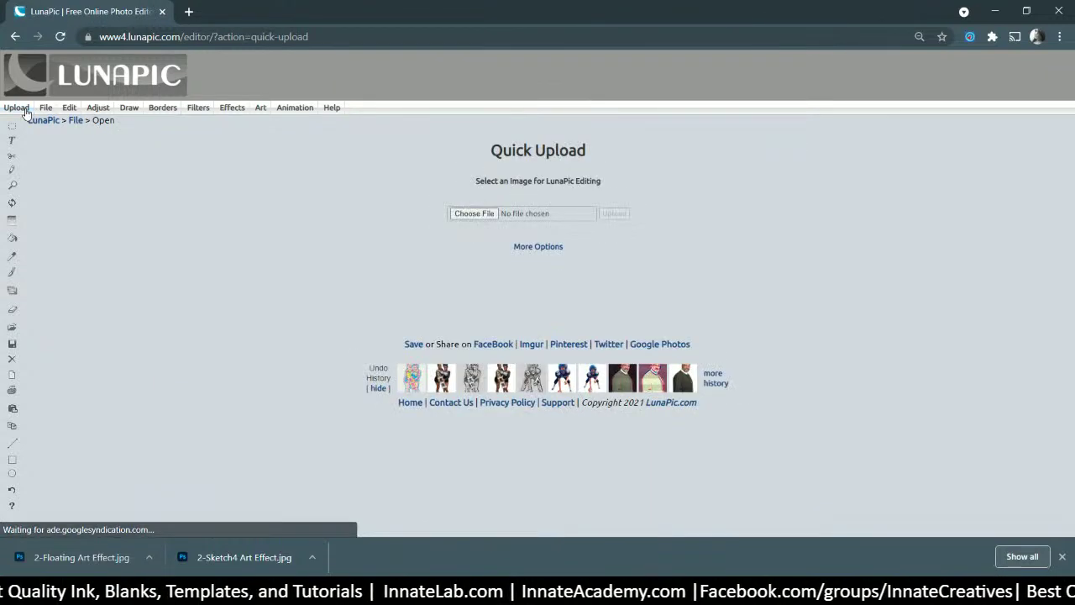
left_click(473, 213)
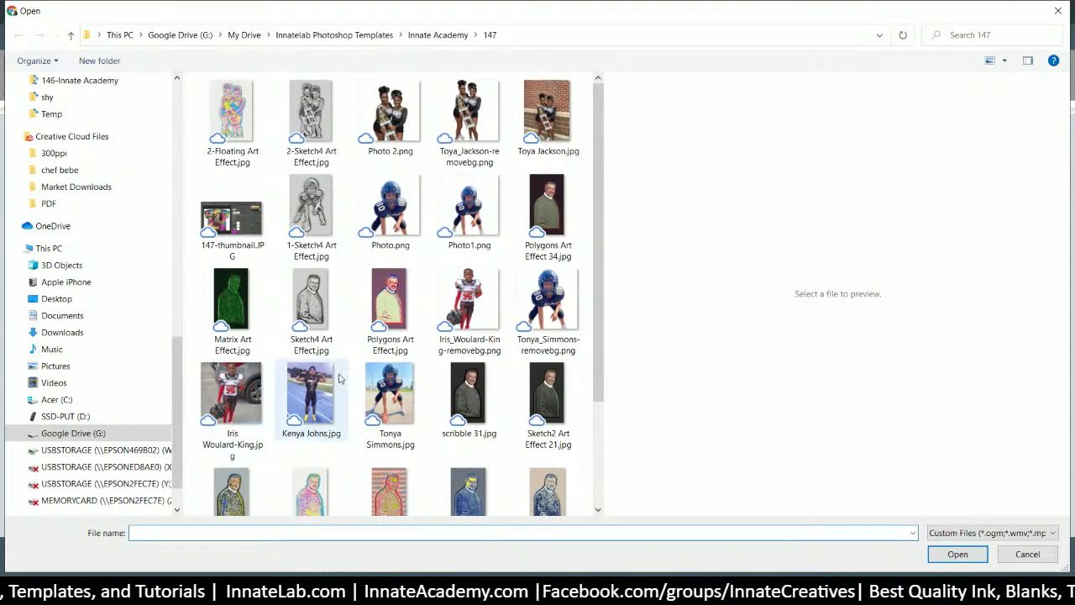
left_click(483, 313)
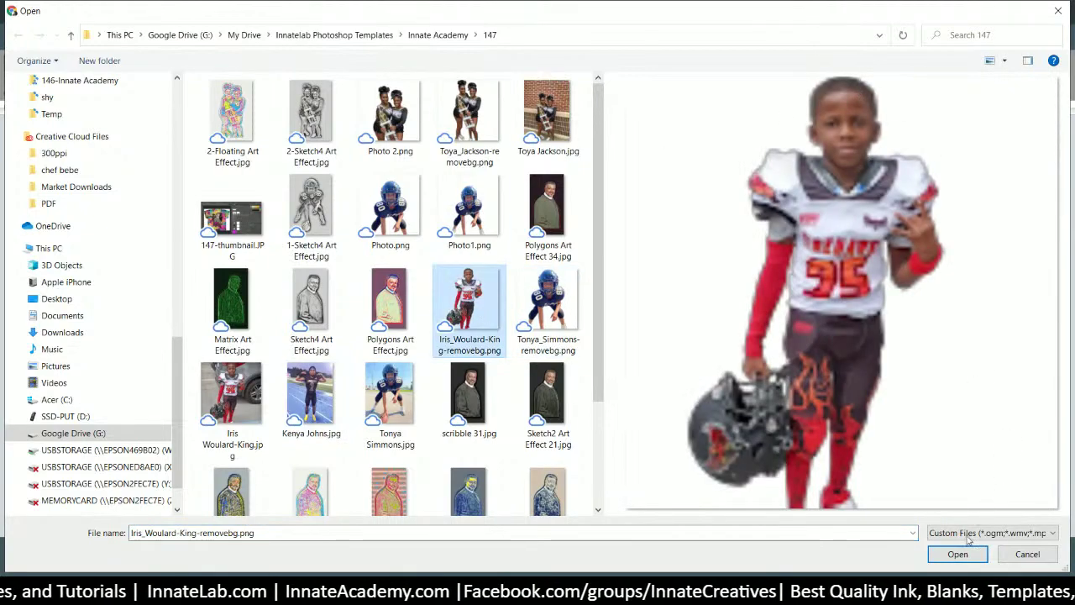
left_click(957, 553)
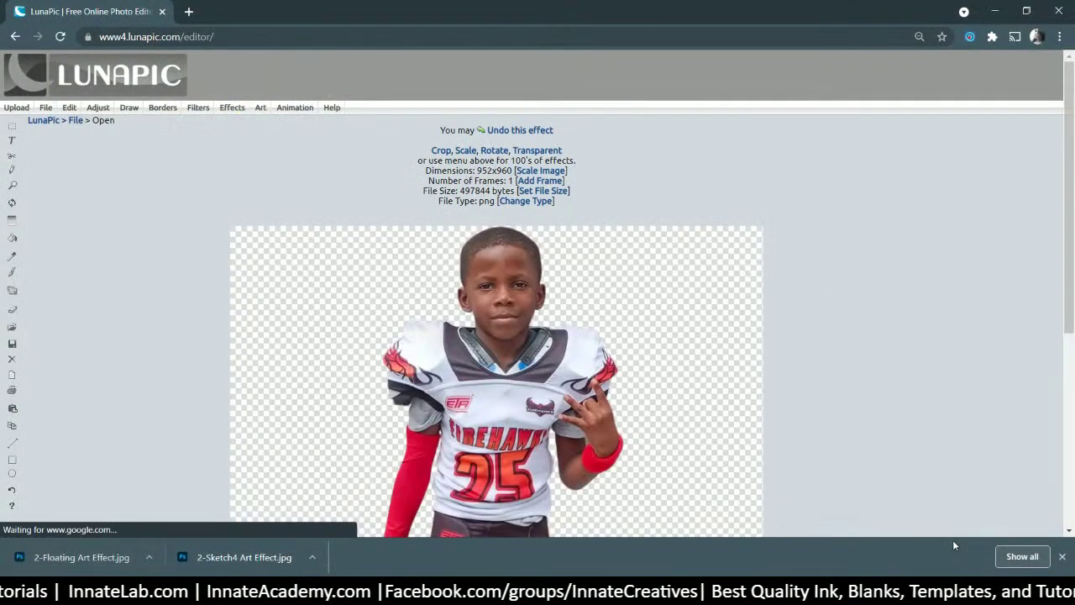
scroll(308, 343, "down", 3)
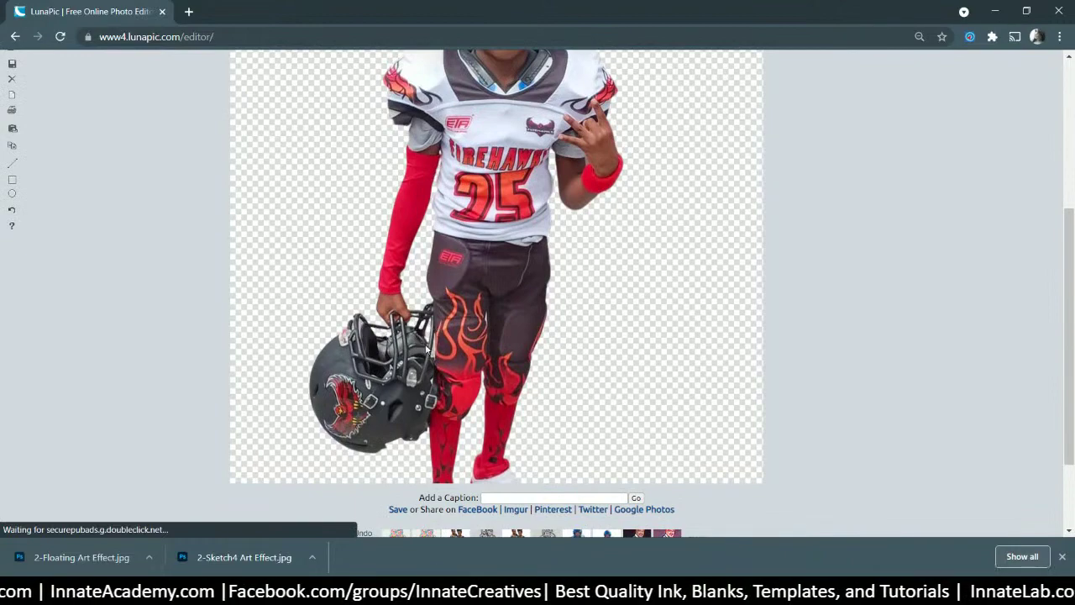
scroll(479, 381, "up", 3)
scroll(614, 248, "down", 5)
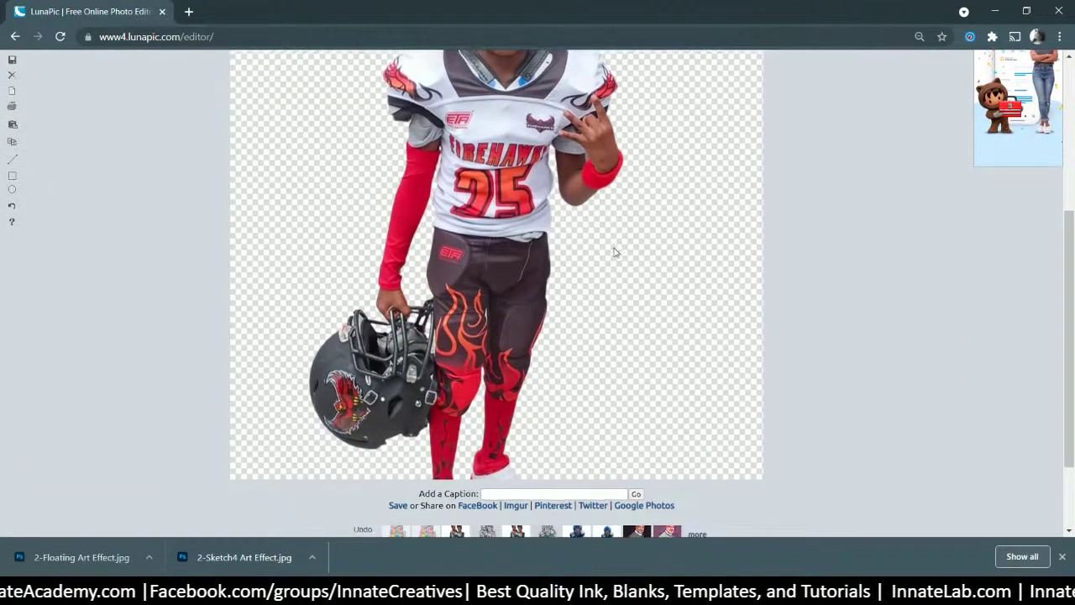
scroll(613, 252, "up", 3)
scroll(614, 250, "up", 3)
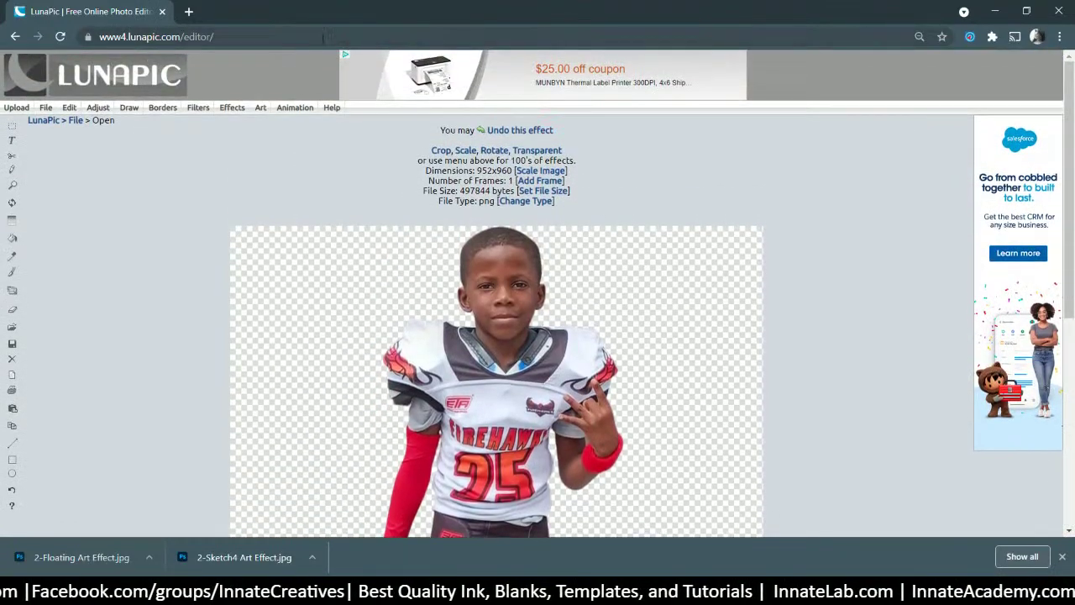
mouse_move(262, 111)
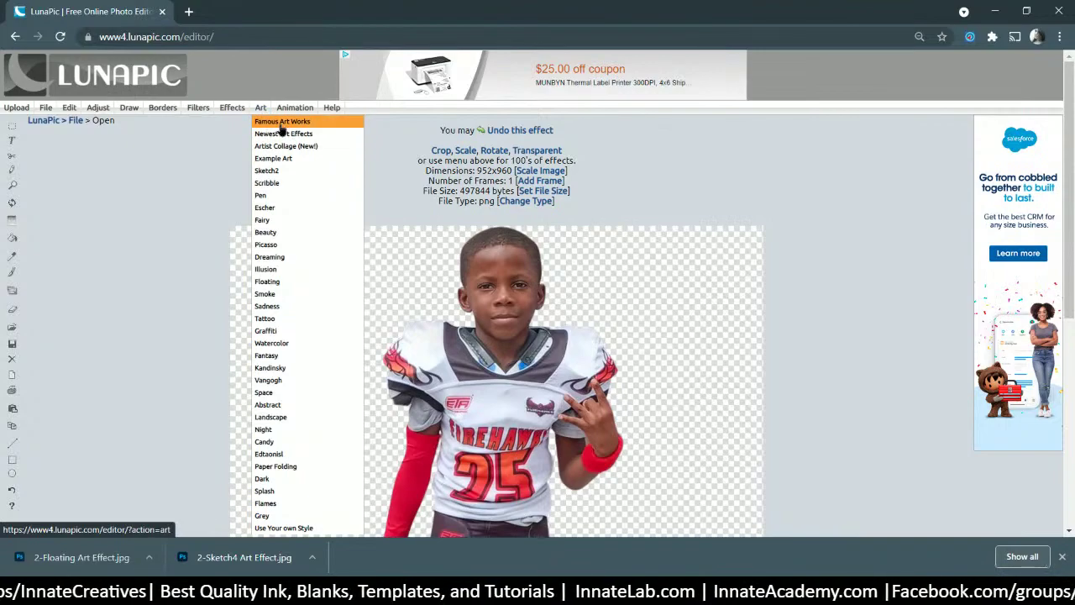
- Apply the Sketch4 effect from Famous Art Works to the player photo and review it
left_click(284, 126)
scroll(573, 228, "down", 3)
scroll(573, 228, "down", 5)
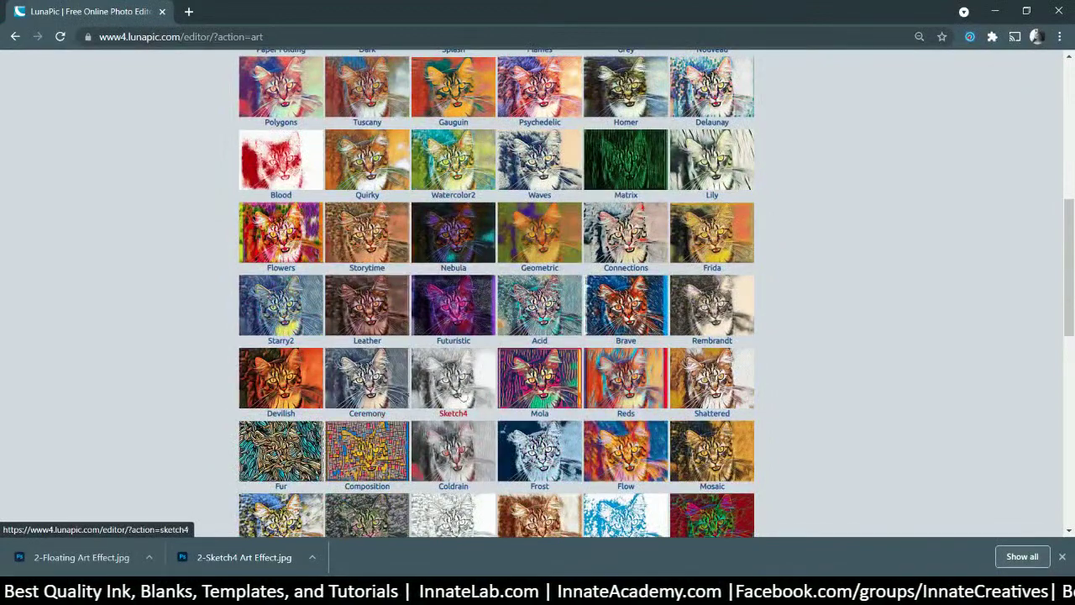
left_click(450, 388)
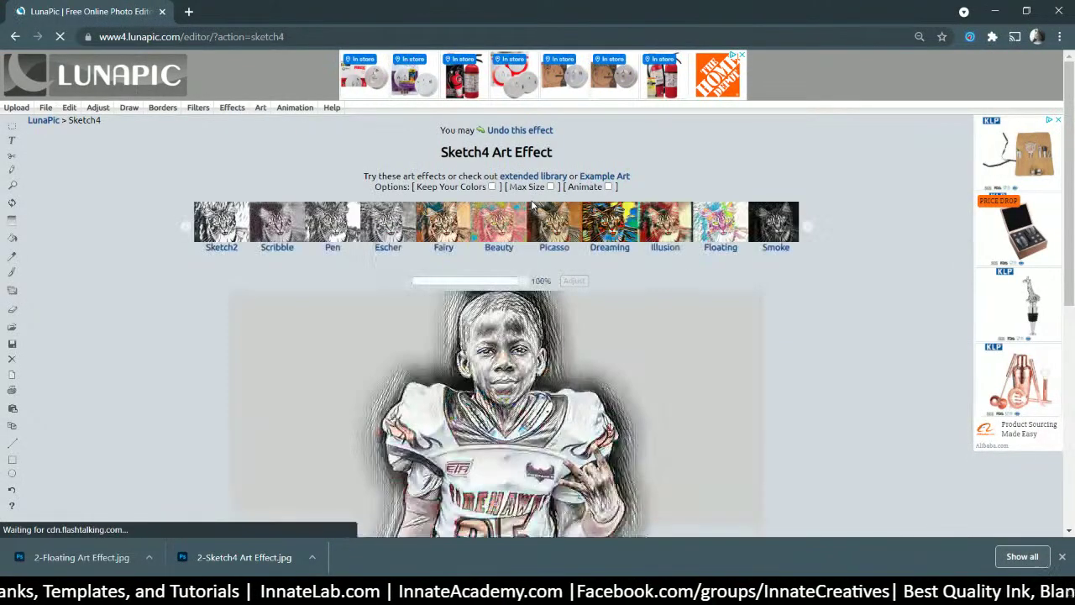
scroll(532, 206, "down", 3)
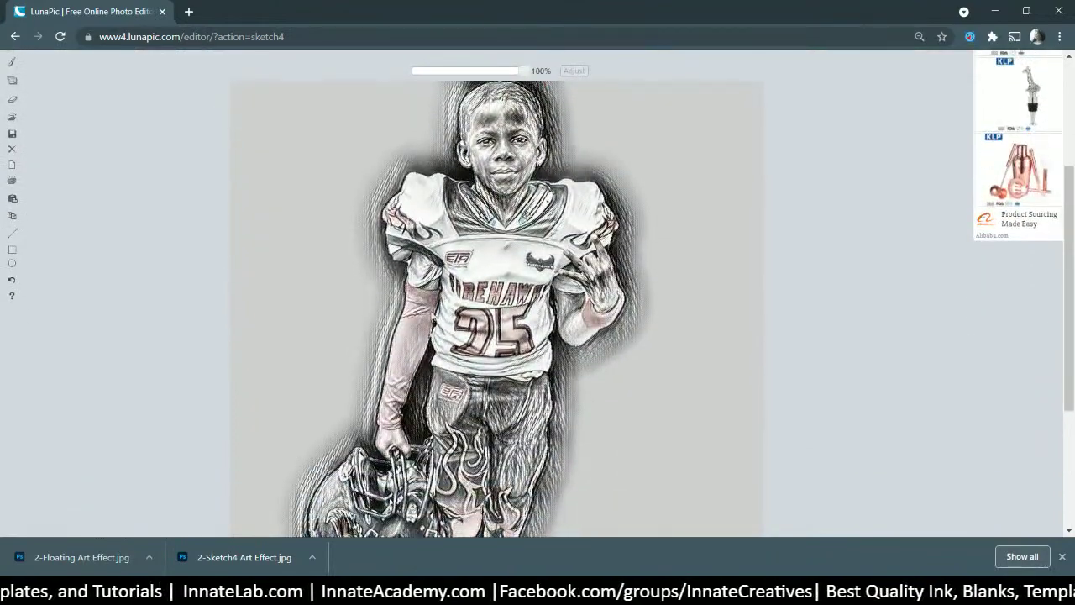
scroll(475, 367, "down", 3)
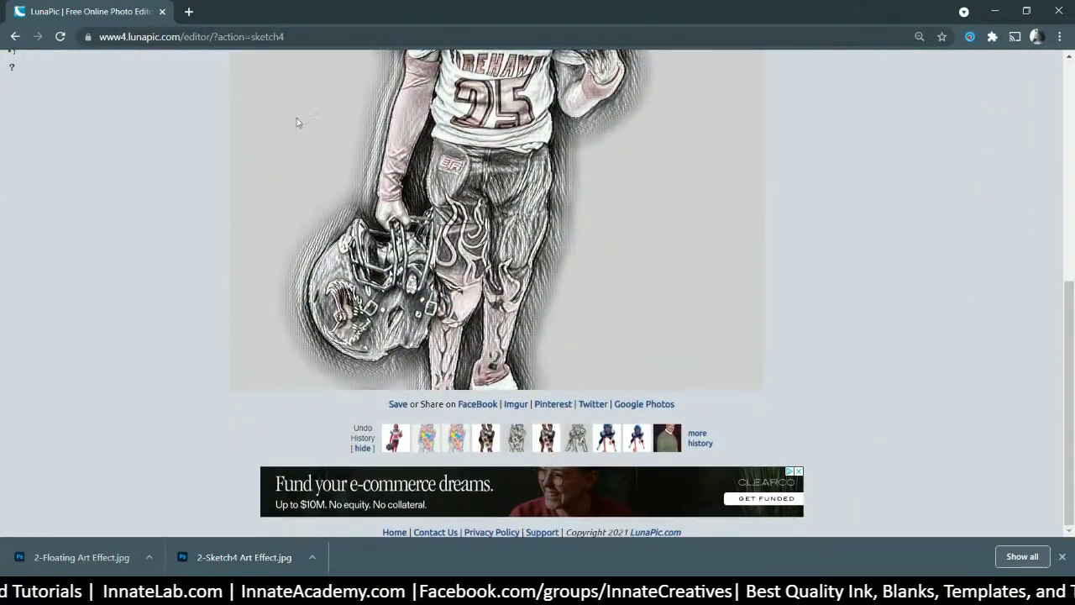
scroll(407, 298, "up", 6)
scroll(514, 250, "down", 6)
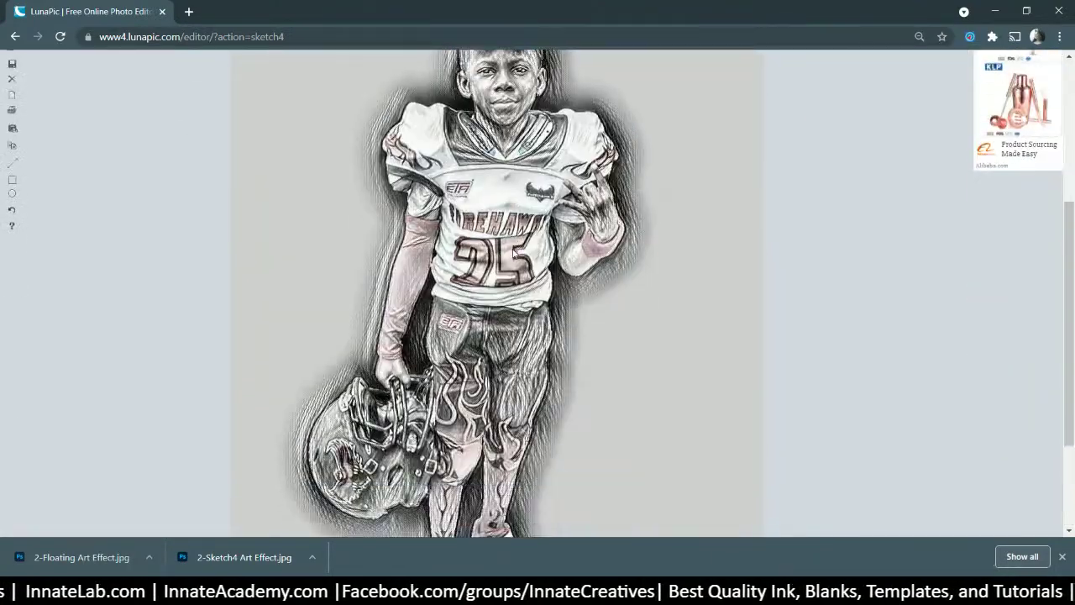
scroll(534, 248, "up", 3)
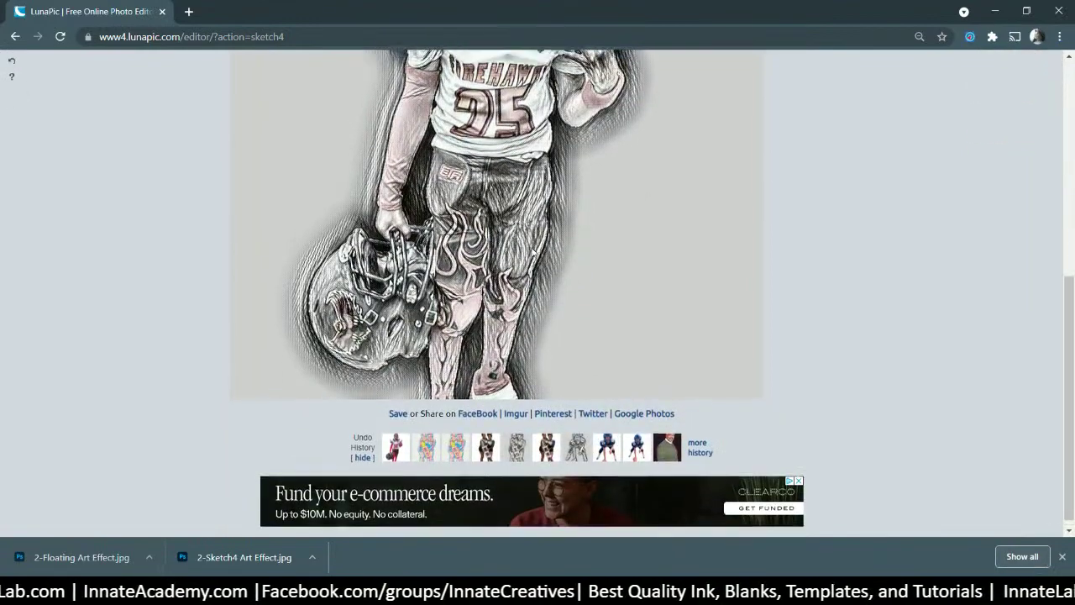
scroll(530, 257, "down", 2)
scroll(531, 257, "up", 4)
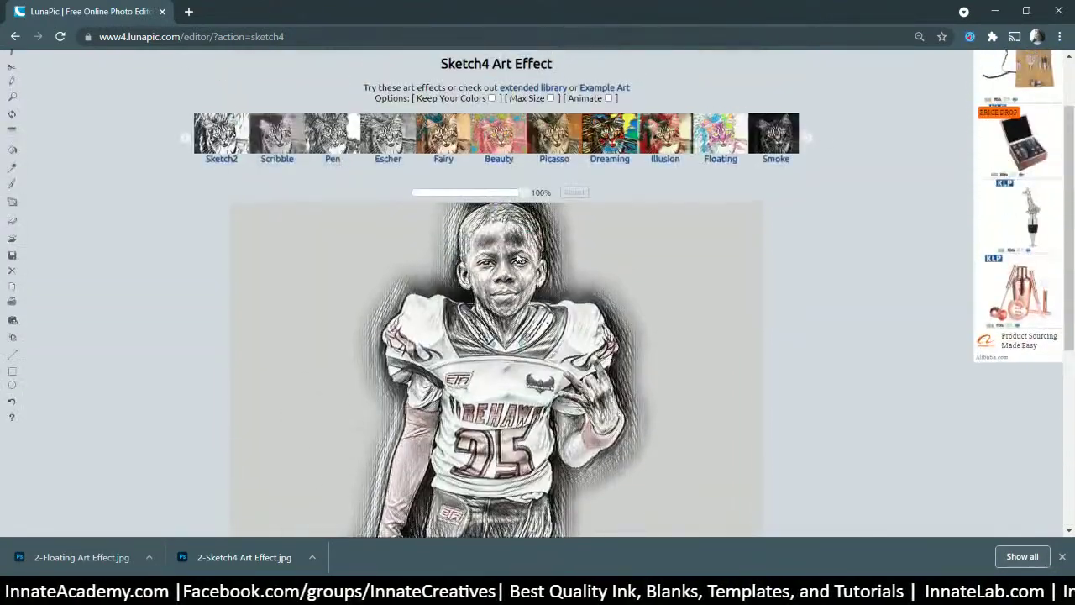
scroll(559, 241, "down", 1)
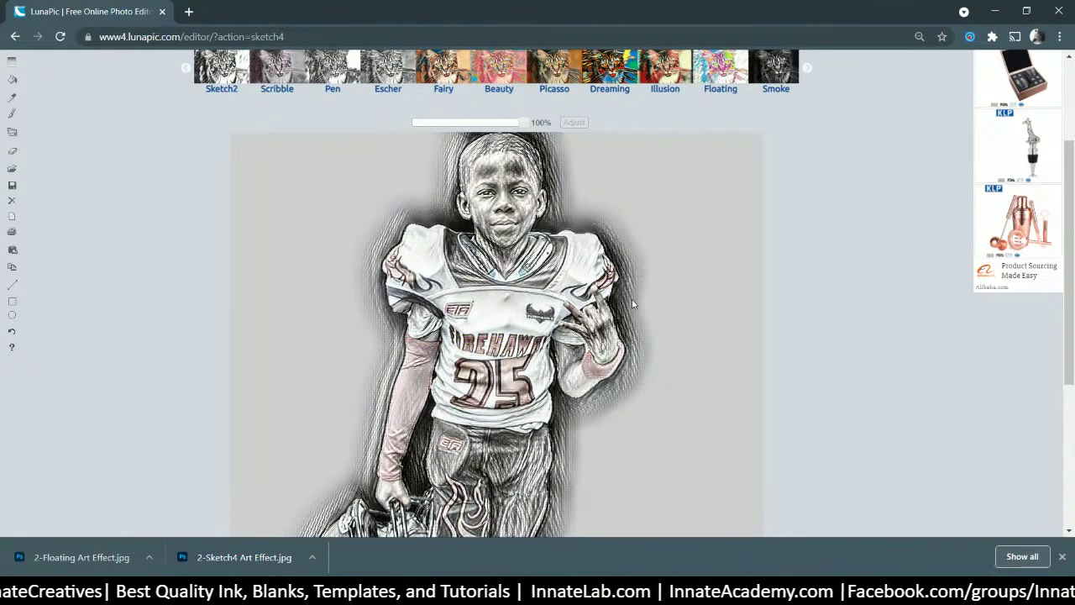
scroll(610, 398, "down", 3)
scroll(516, 392, "up", 5)
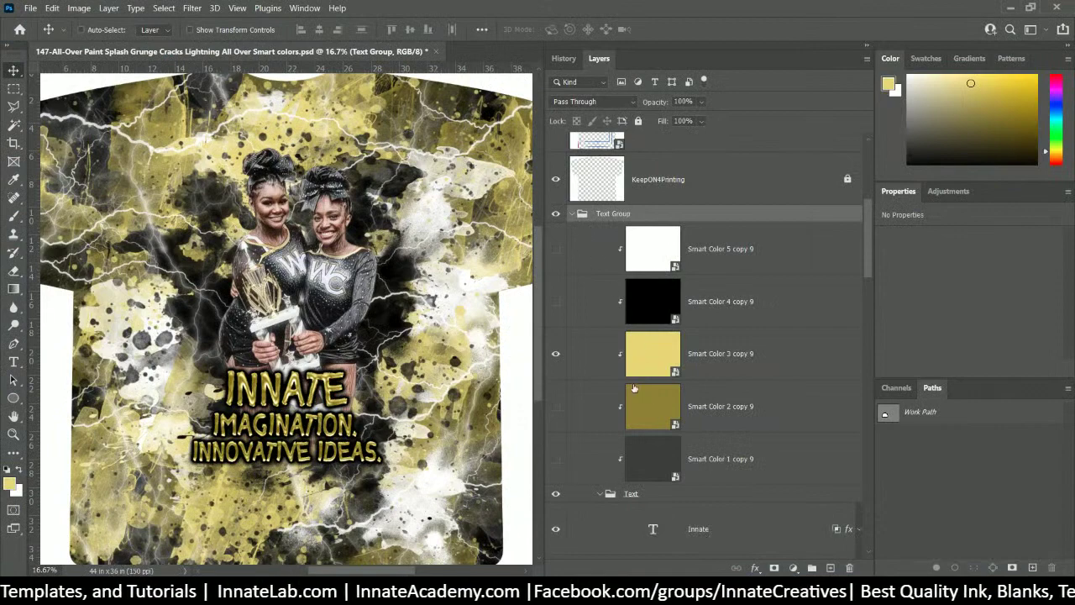
- Open the Photo smart object and hide the cheerleaders photo layer
right_click(343, 267)
left_click(395, 217)
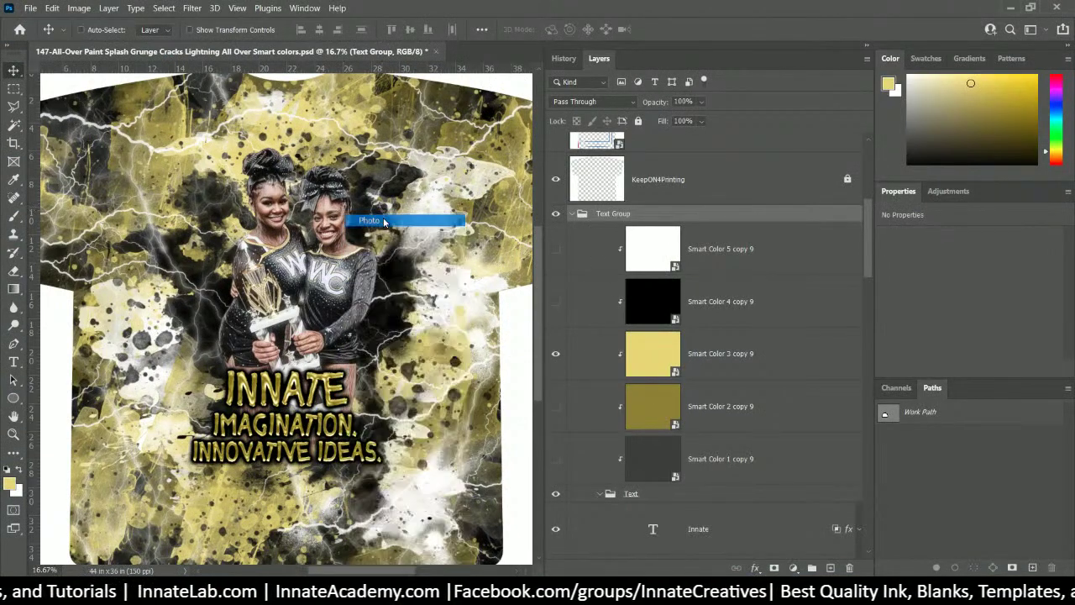
scroll(672, 471, "down", 3)
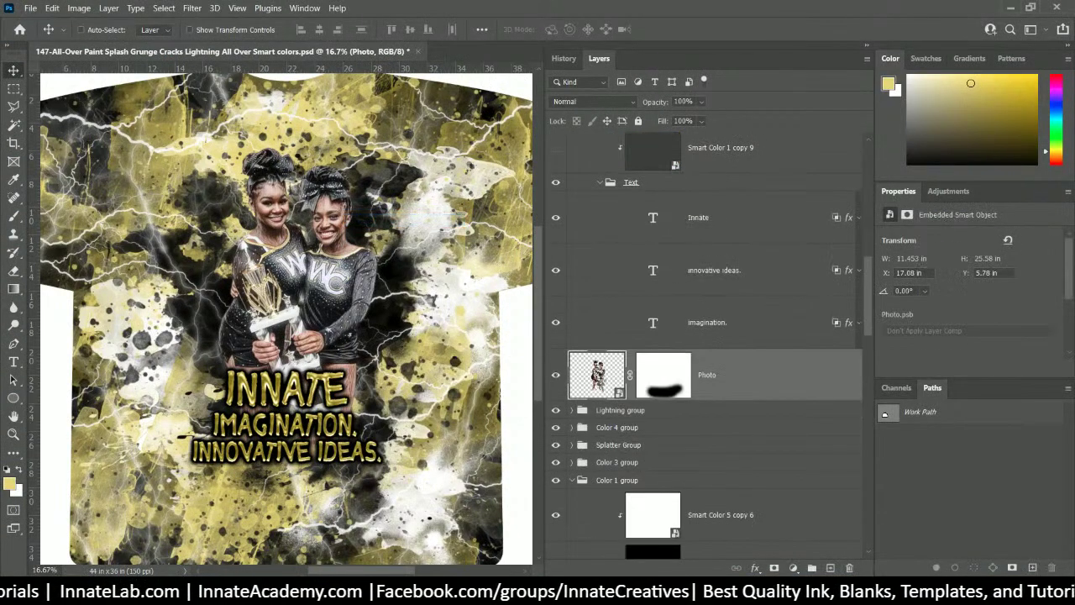
double_click(597, 374)
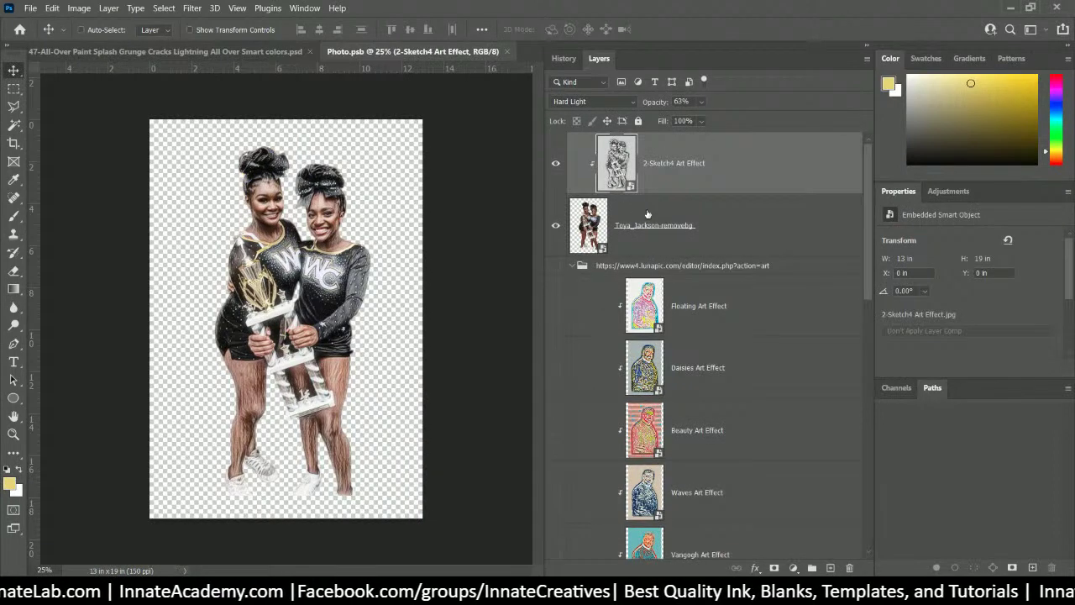
left_click(655, 238)
left_click(555, 225)
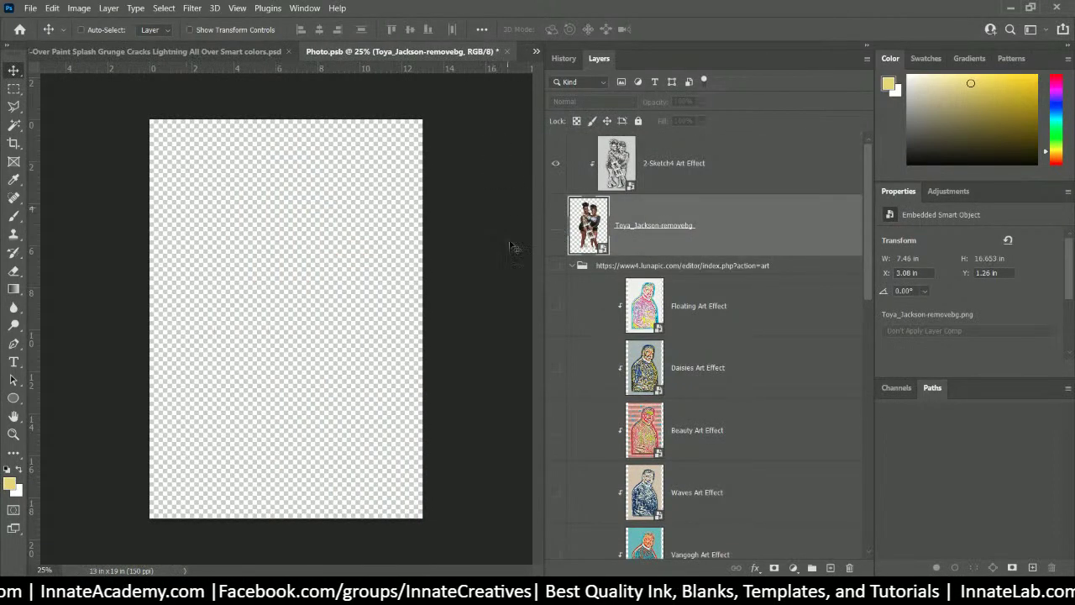
left_click(642, 266)
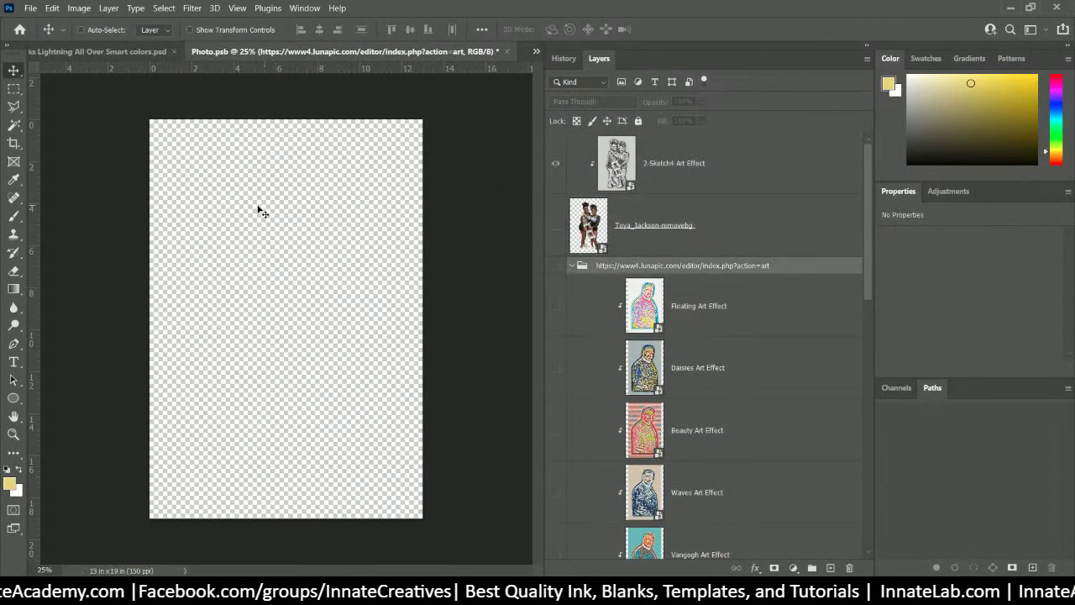
- Place the football player PNG on the canvas, scaled to about 129% and repositioned
key("alt+Tab")
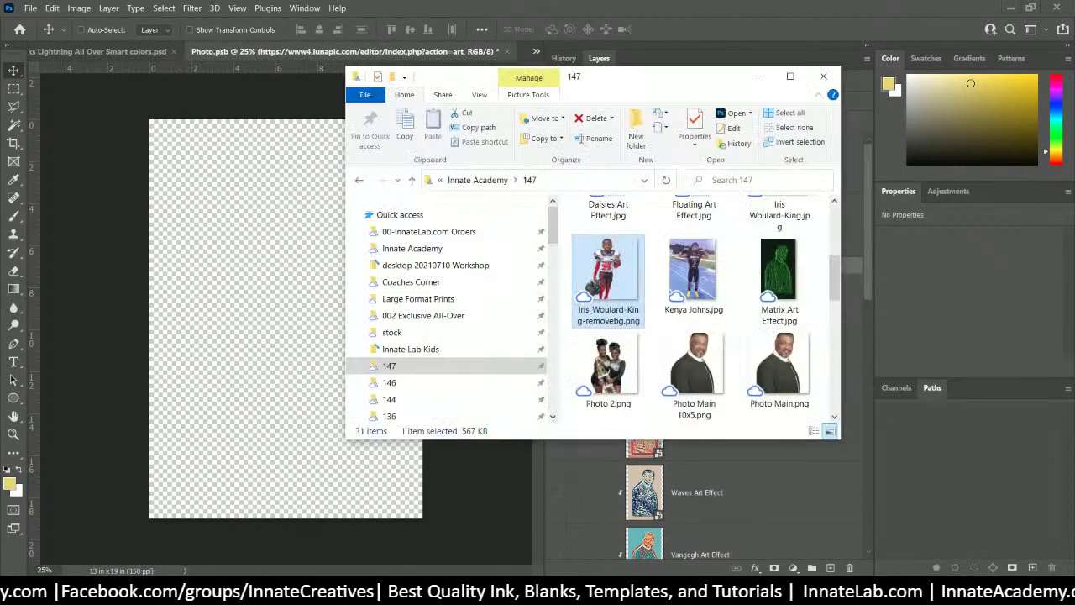
left_click_drag(265, 283, 265, 283)
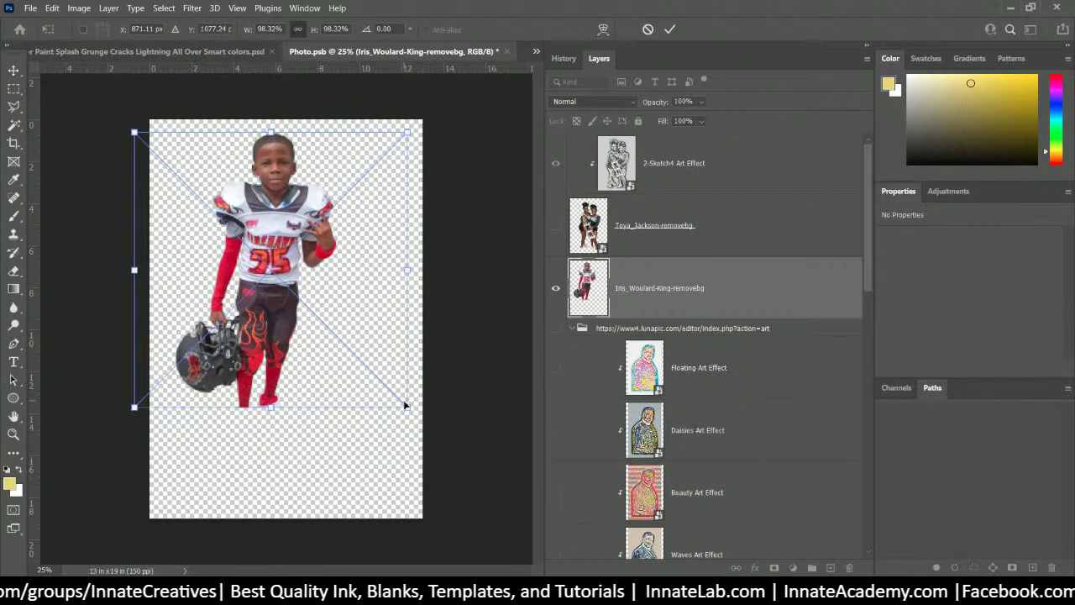
left_click_drag(407, 406, 462, 532)
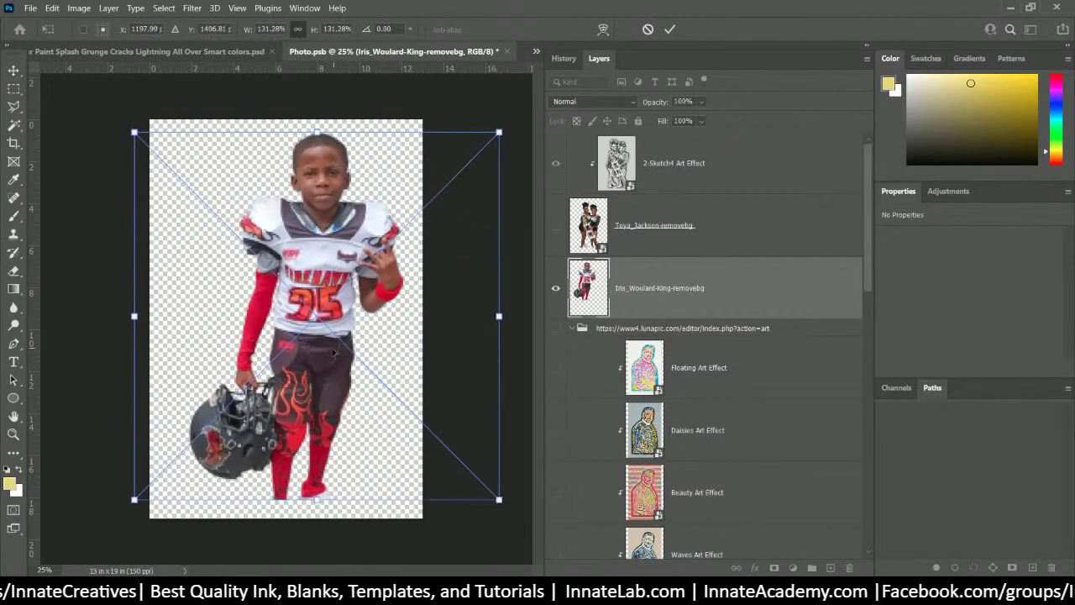
left_click_drag(334, 351, 312, 348)
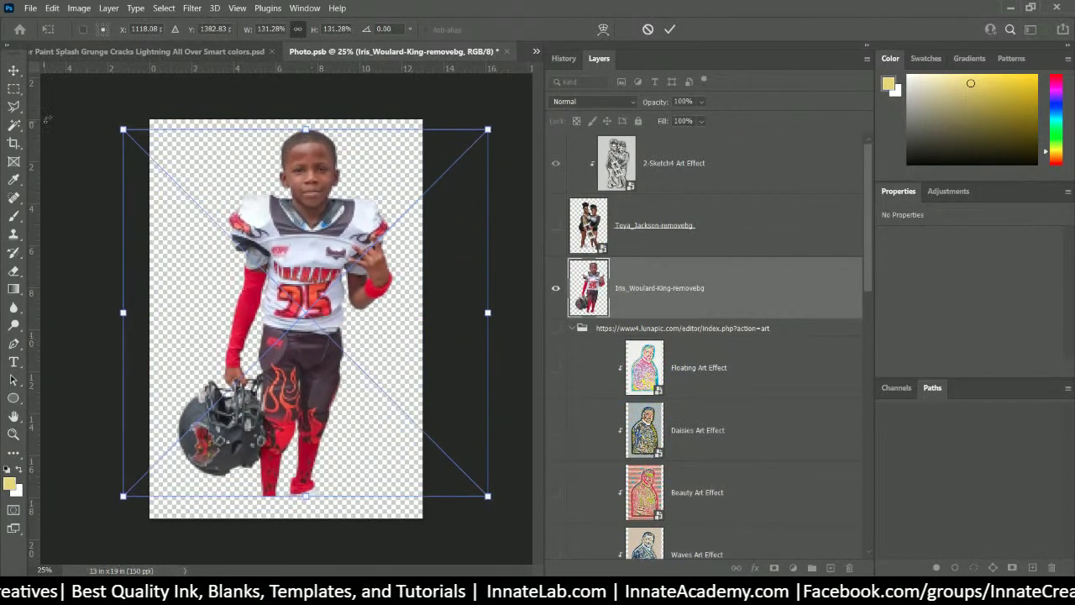
left_click_drag(123, 129, 130, 135)
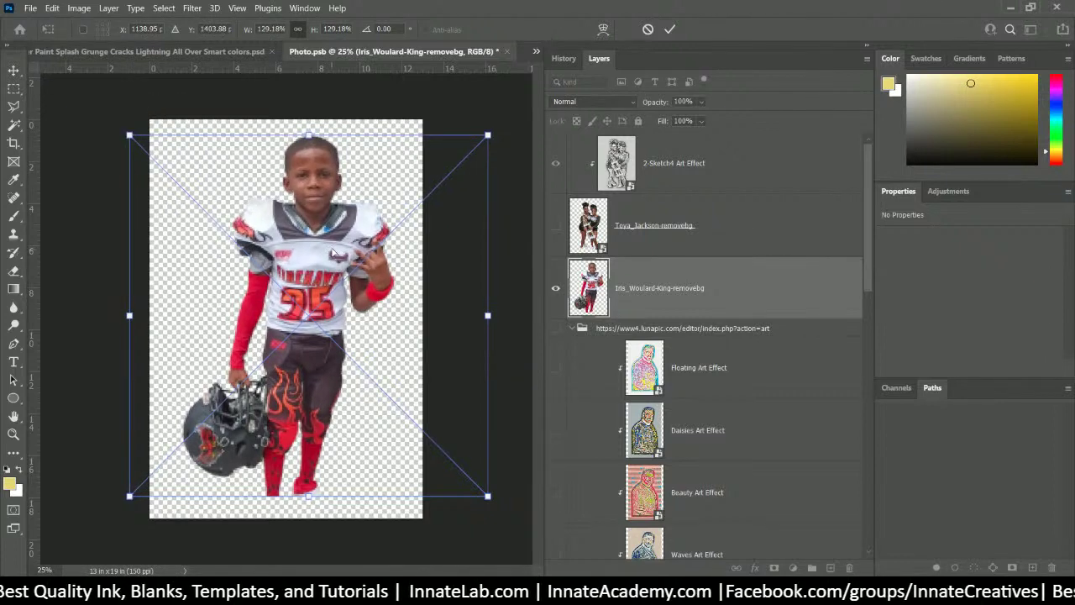
left_click_drag(330, 249, 330, 250)
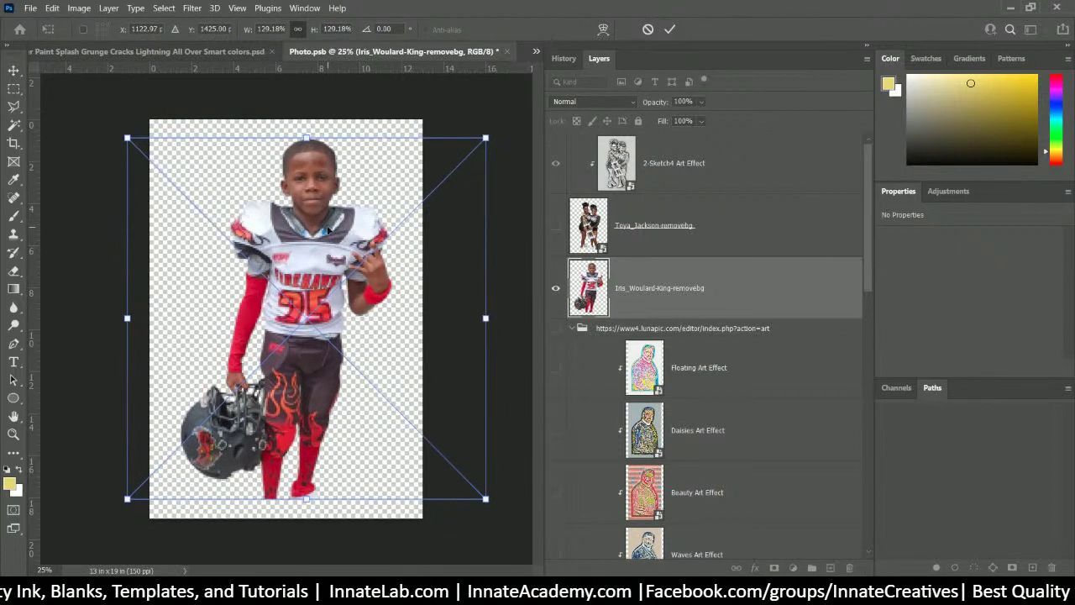
key("Return")
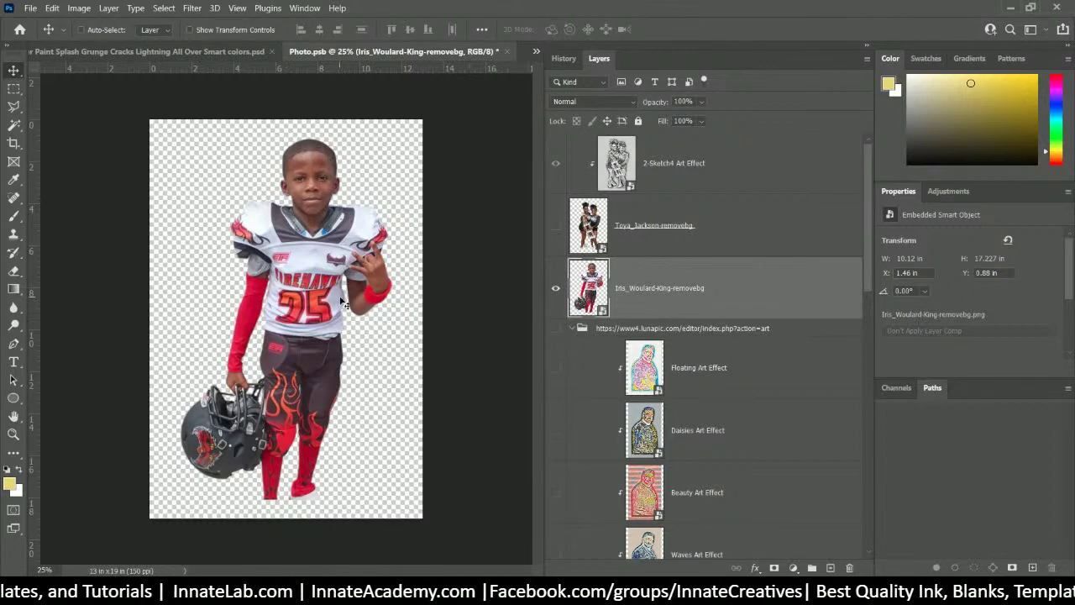
- Save the player image as Photo.png in PNG format in the 147 folder
left_click(29, 9)
mouse_move(53, 8)
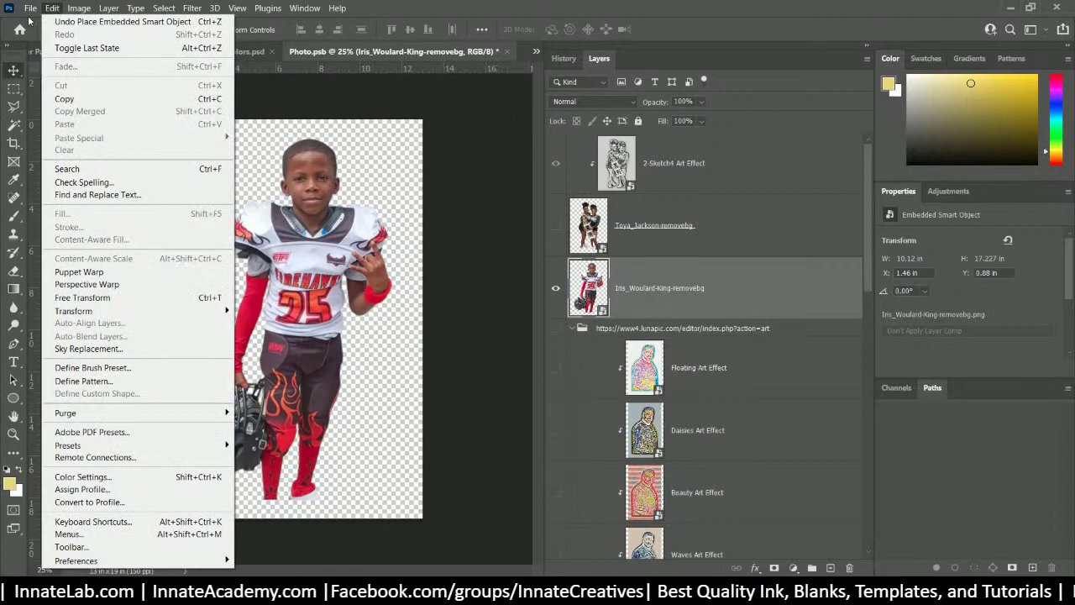
left_click(90, 171)
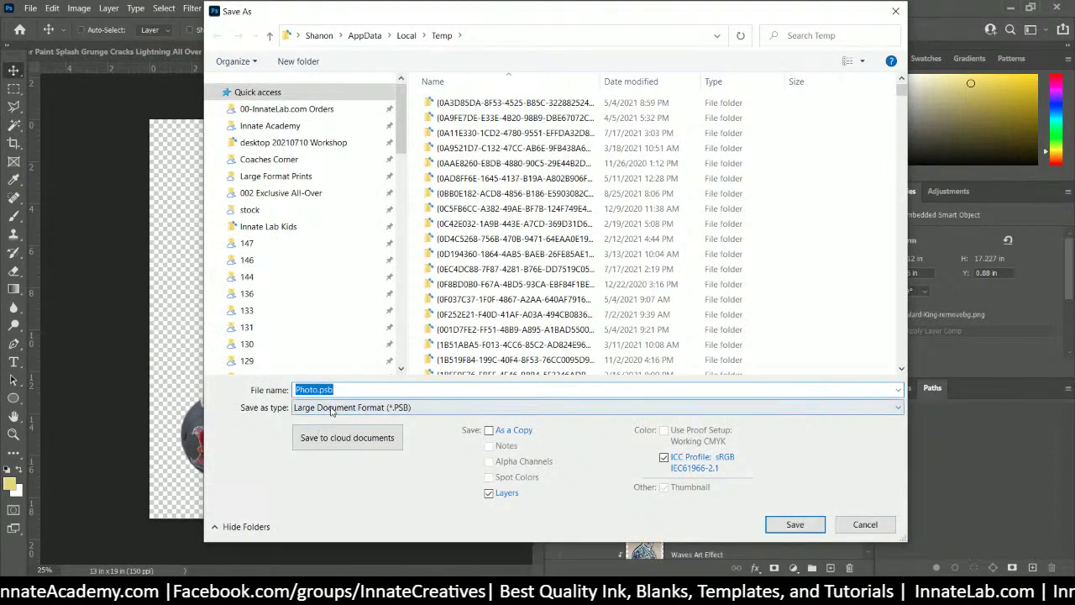
left_click(332, 408)
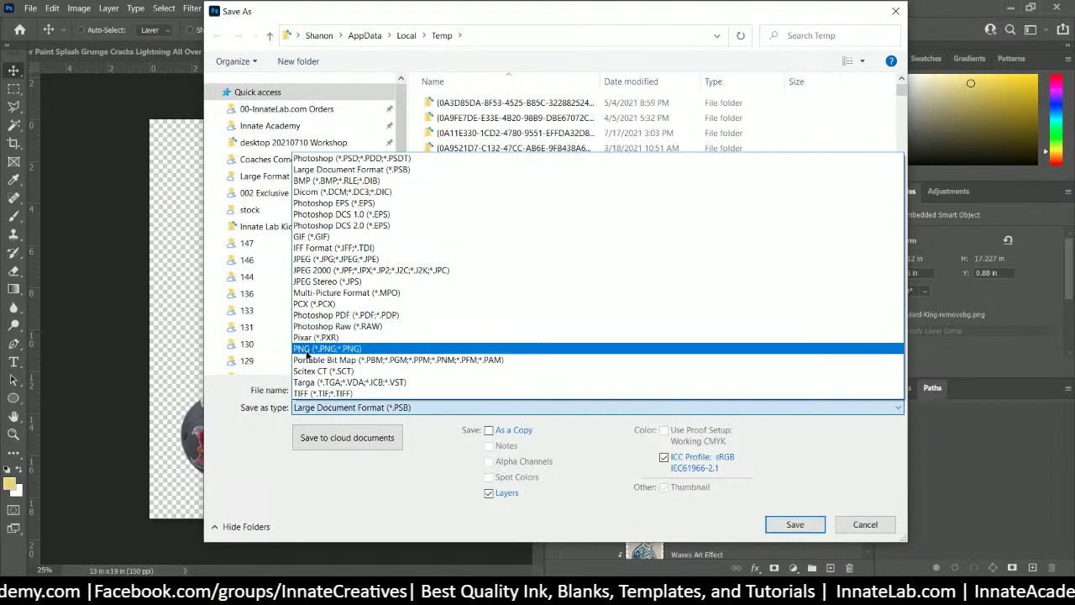
left_click(327, 348)
left_click(246, 243)
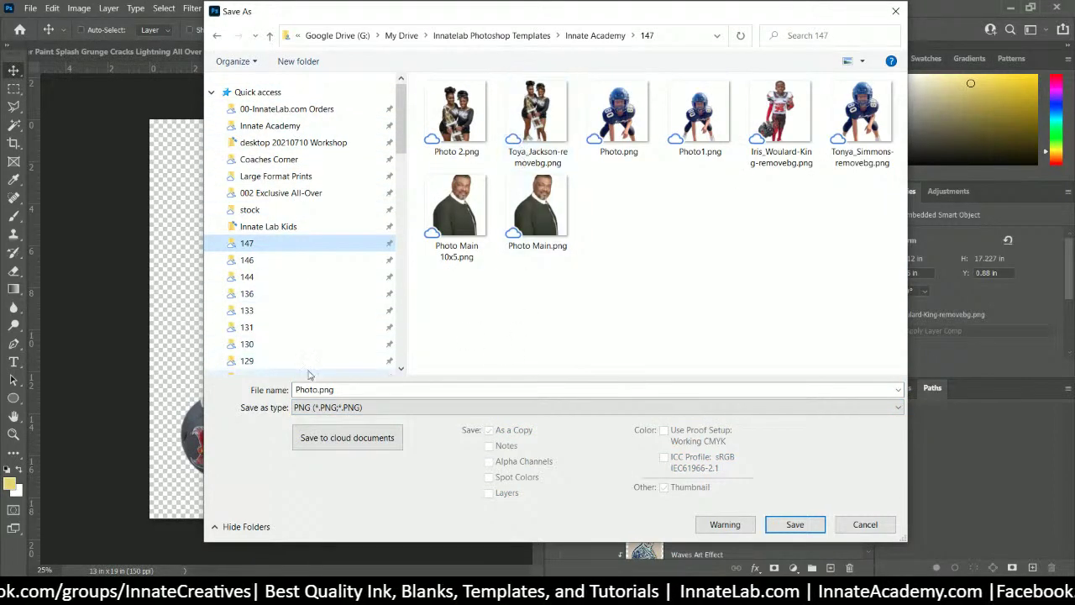
left_click(353, 413)
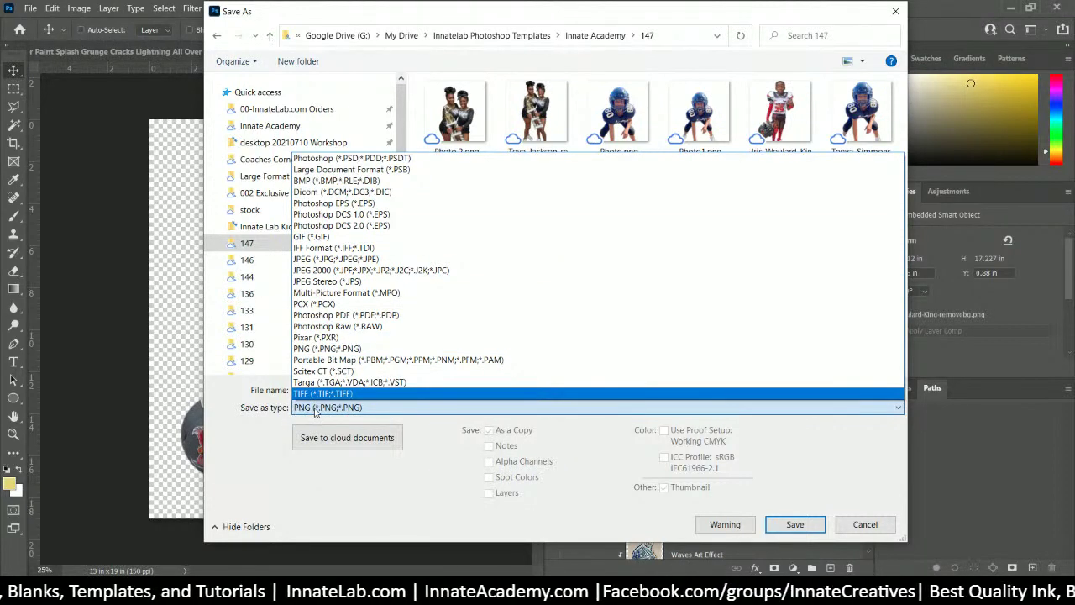
left_click(425, 454)
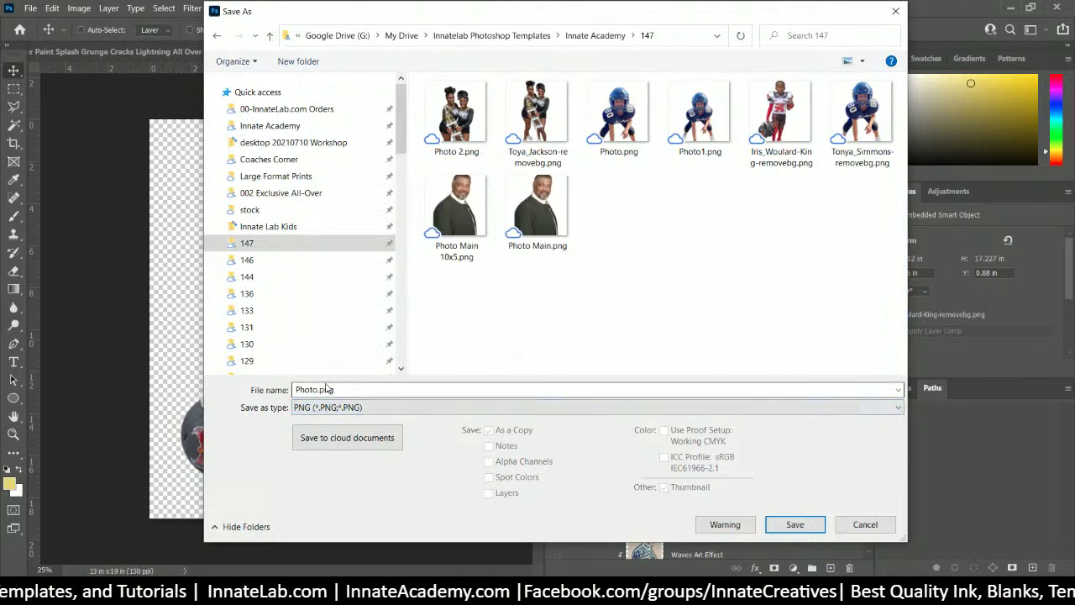
left_click(319, 389)
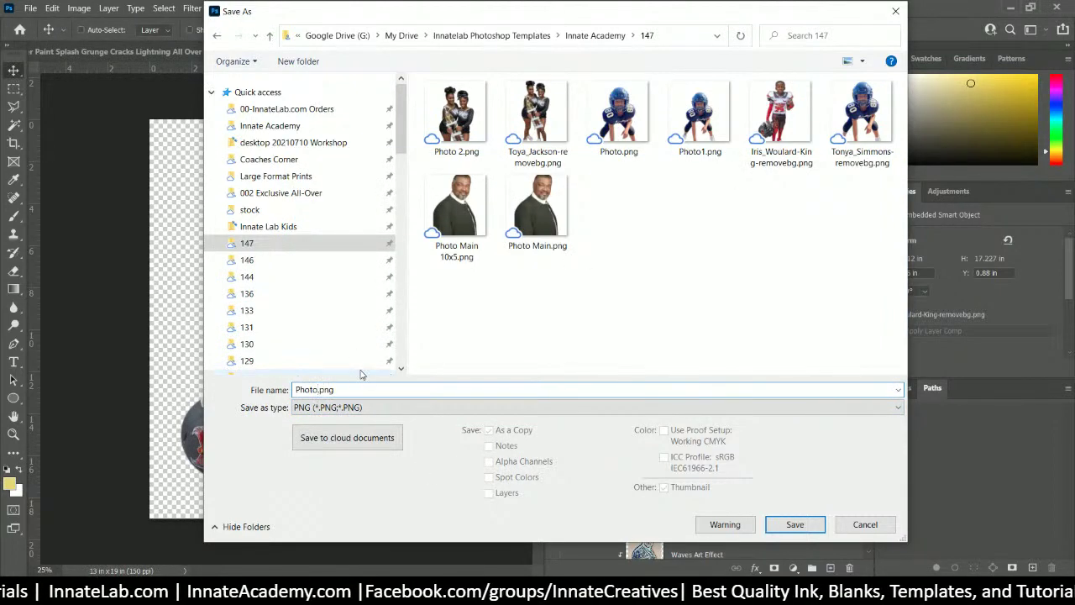
key("Return")
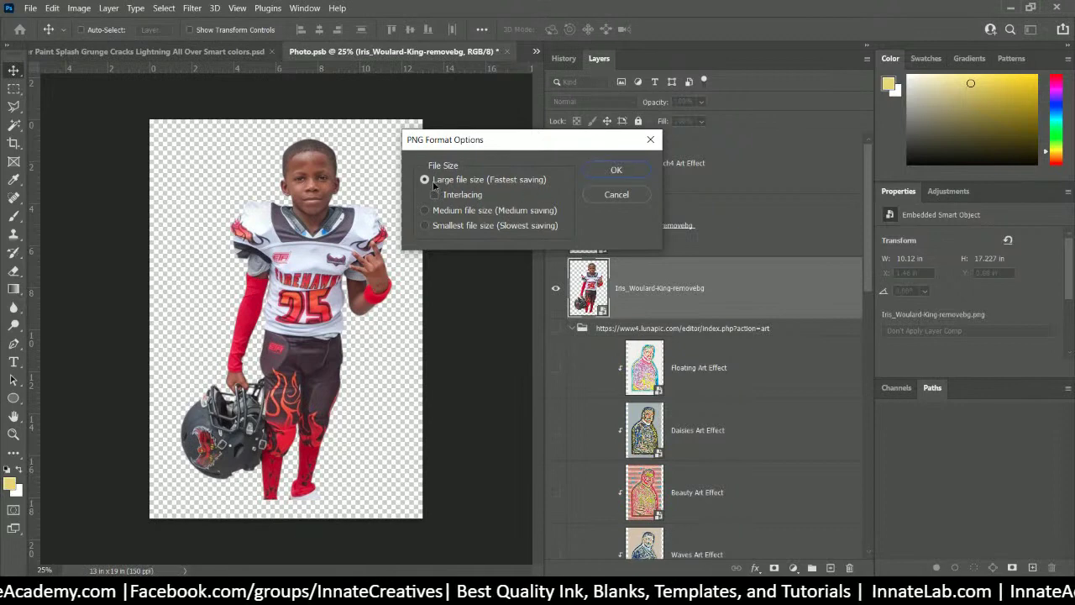
left_click(592, 171)
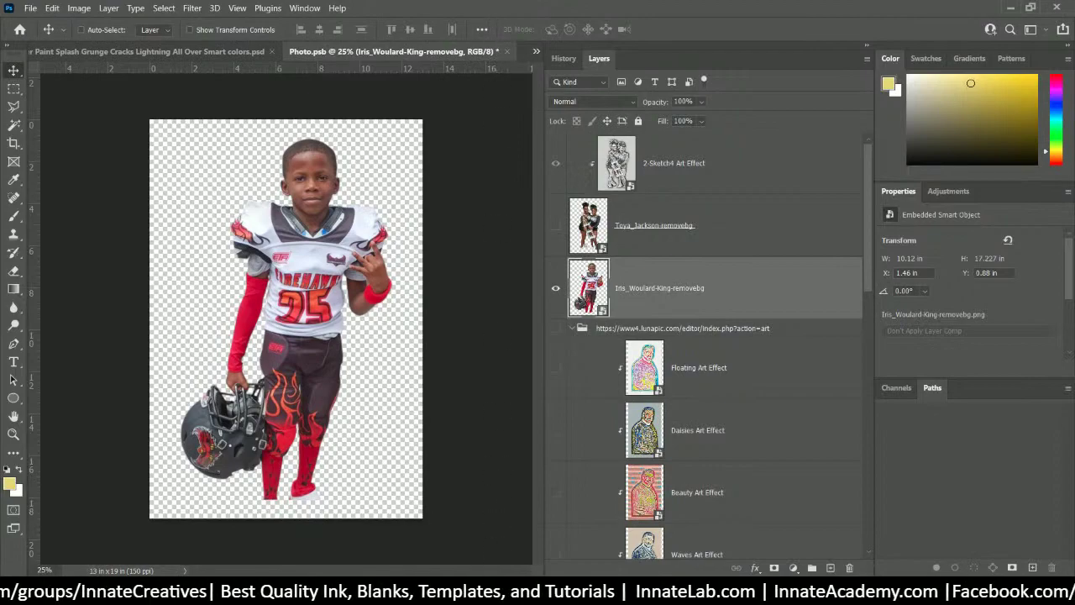
- Upload Photo3.png from the 147 folder into LunaPic's editor
left_click(579, 524)
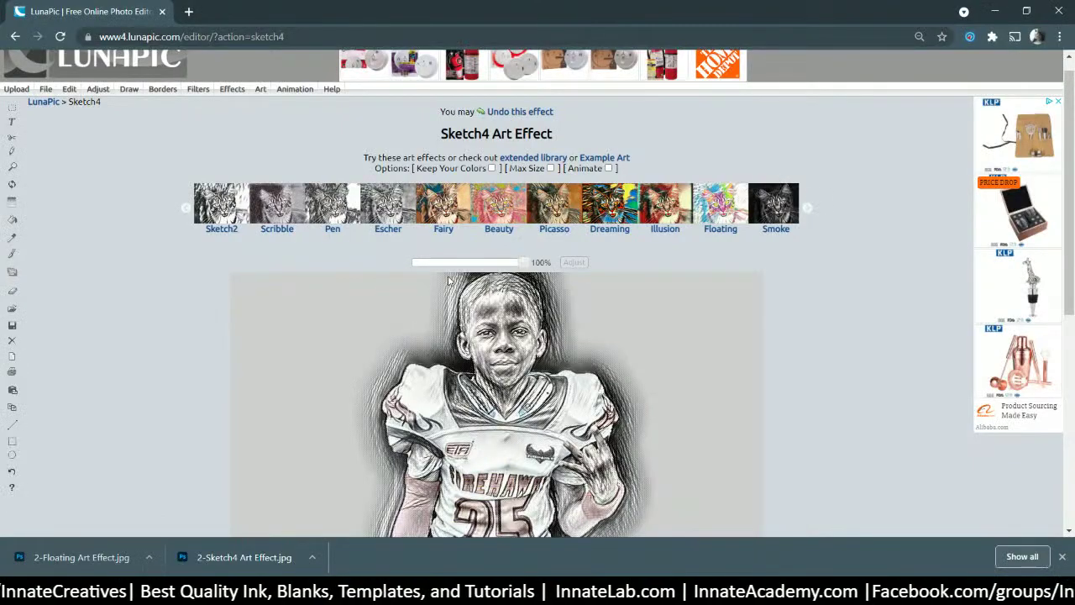
scroll(449, 281, "up", 1)
left_click(47, 89)
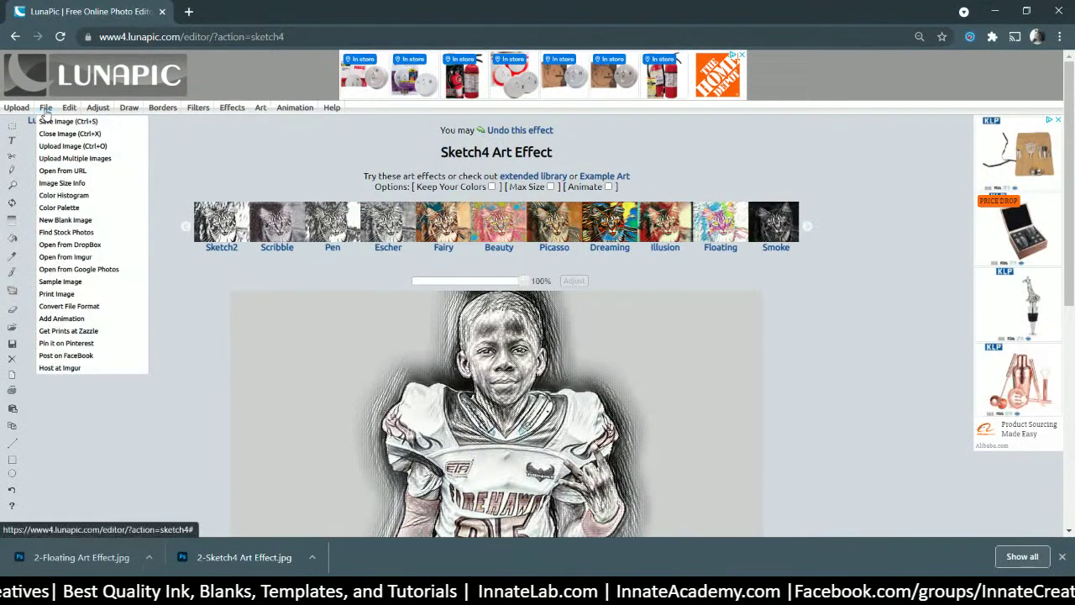
left_click(71, 145)
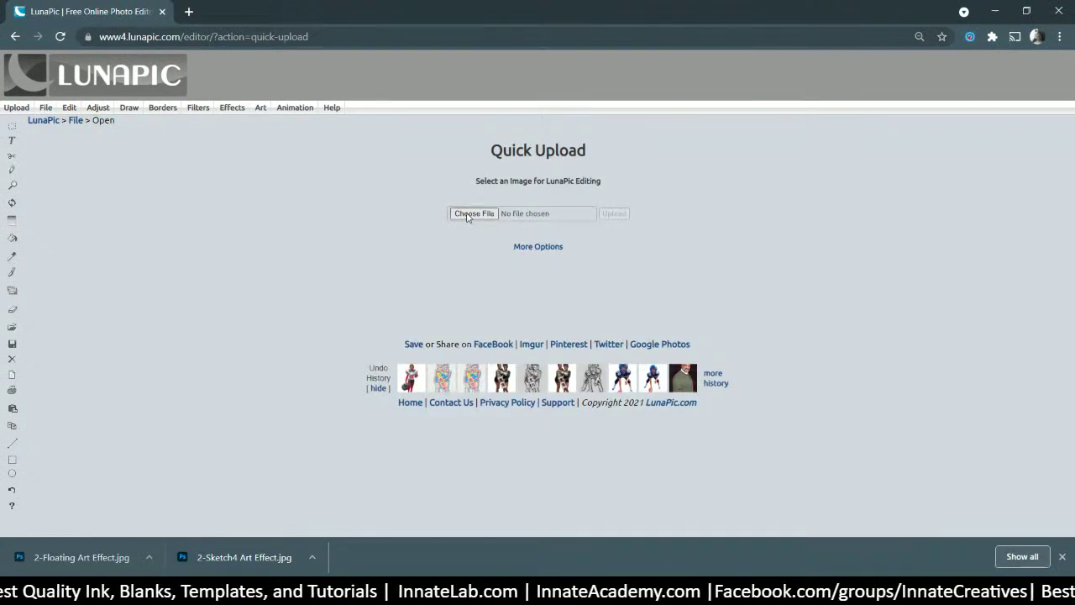
left_click(473, 214)
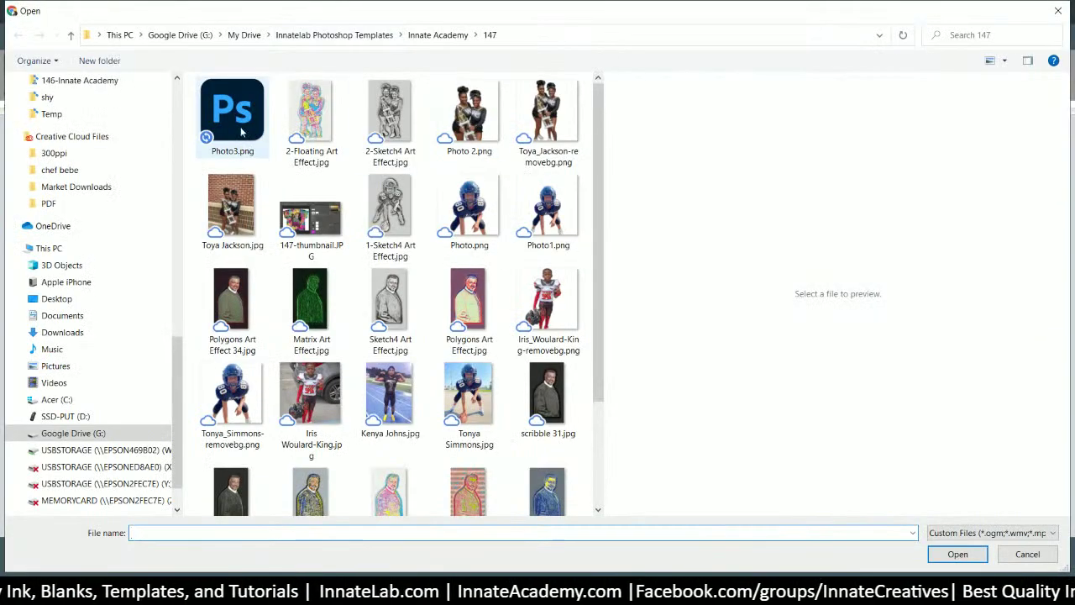
left_click(241, 130)
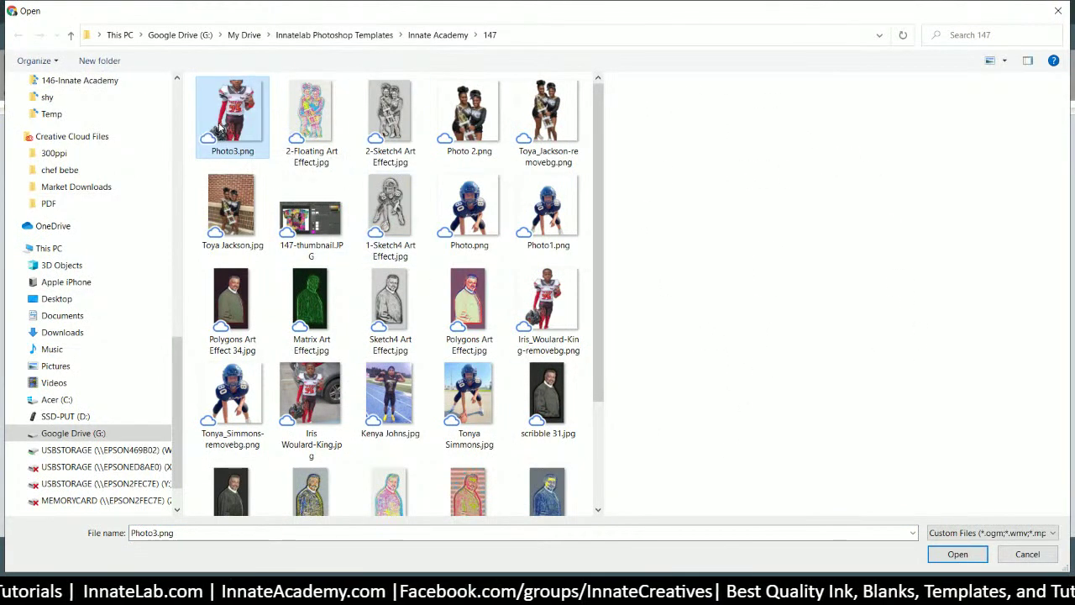
double_click(218, 124)
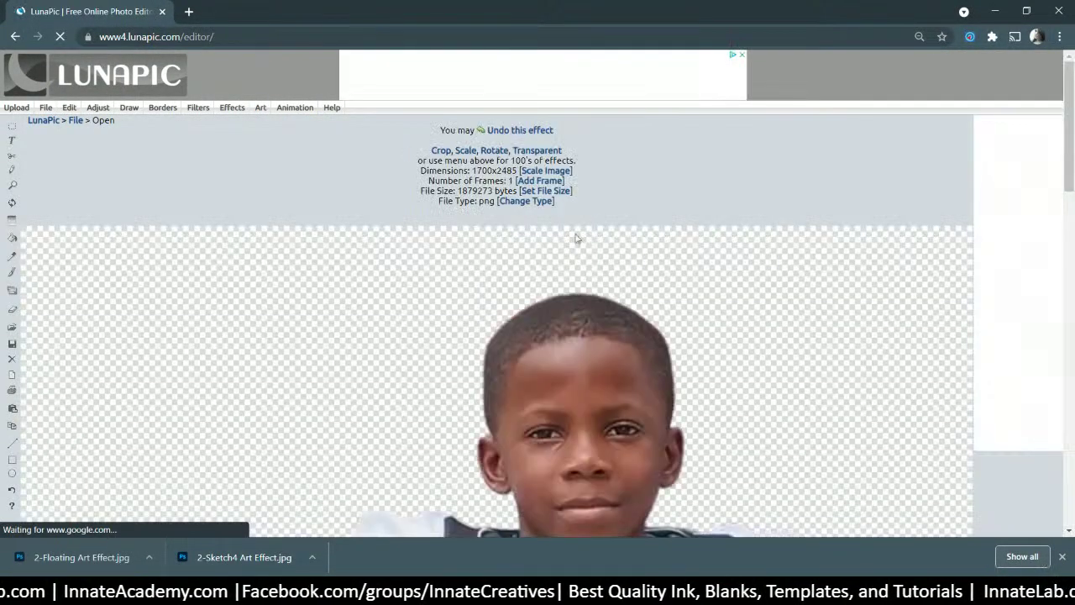
- Apply the Sketch4 pencil effect to Photo3.png and start saving the result
scroll(576, 239, "down", 2)
scroll(502, 224, "up", 2)
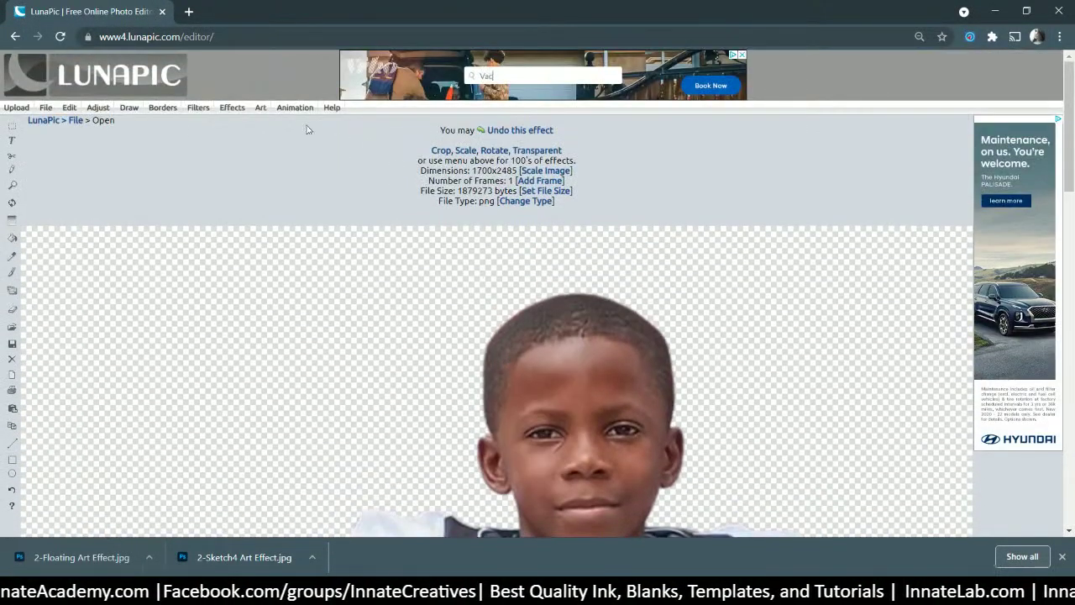
mouse_move(260, 107)
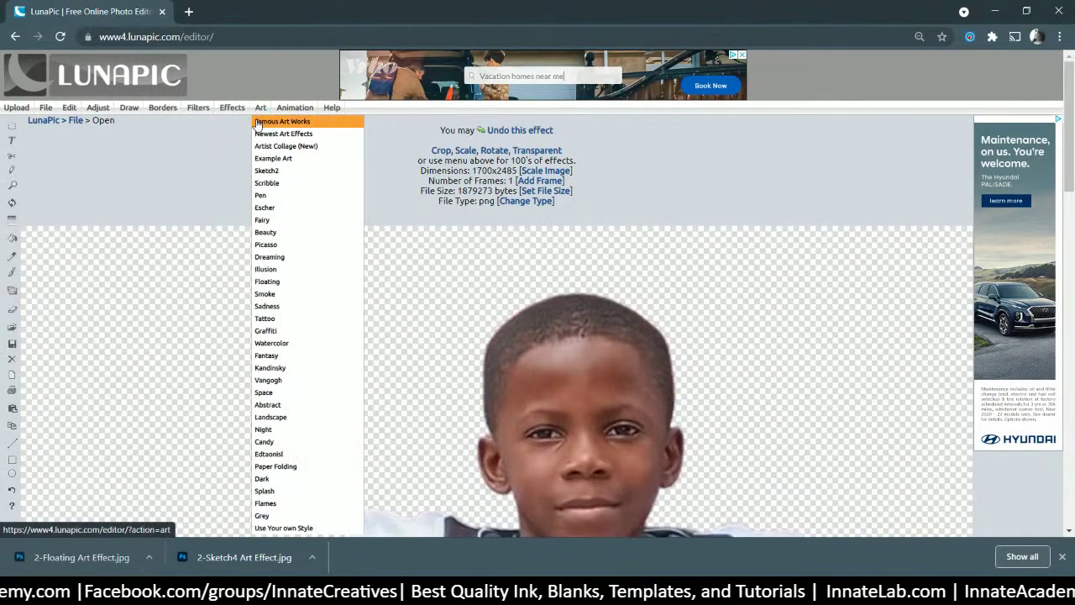
left_click(257, 123)
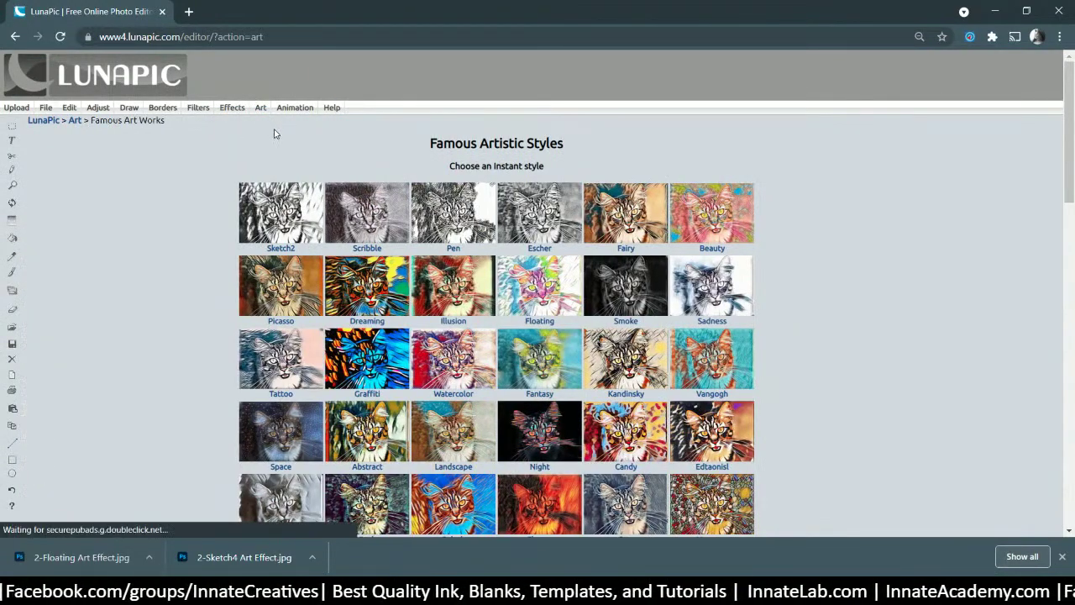
scroll(508, 245, "down", 7)
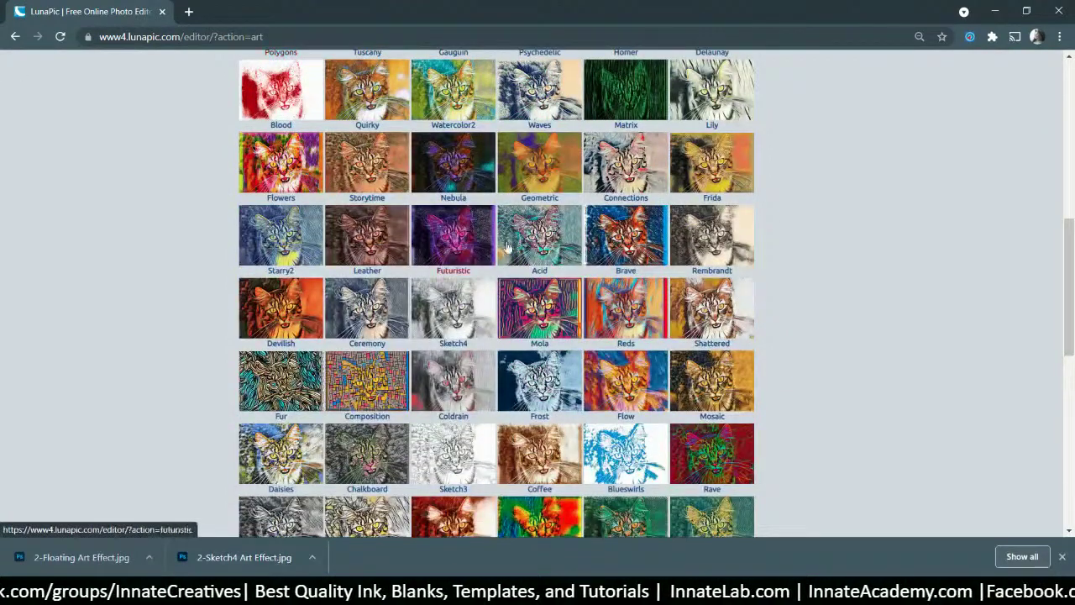
left_click(461, 295)
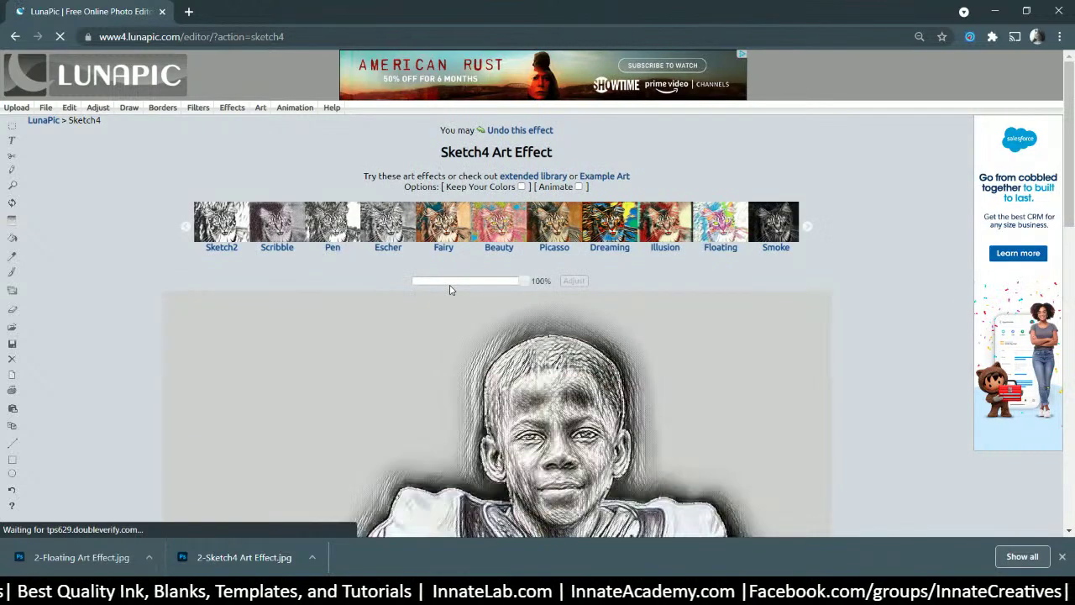
scroll(449, 290, "down", 2)
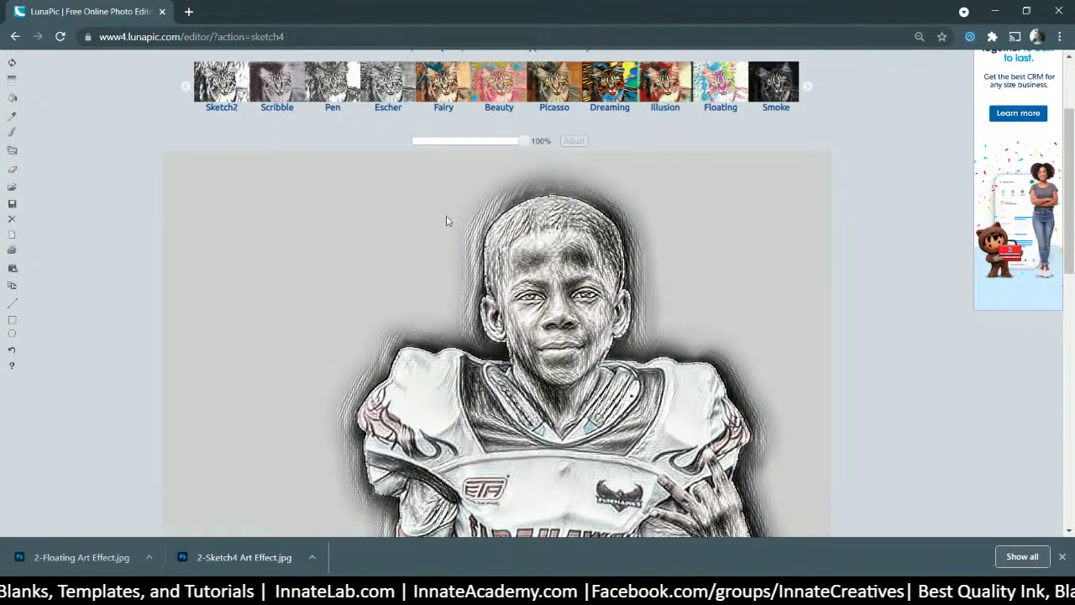
scroll(719, 285, "down", 10)
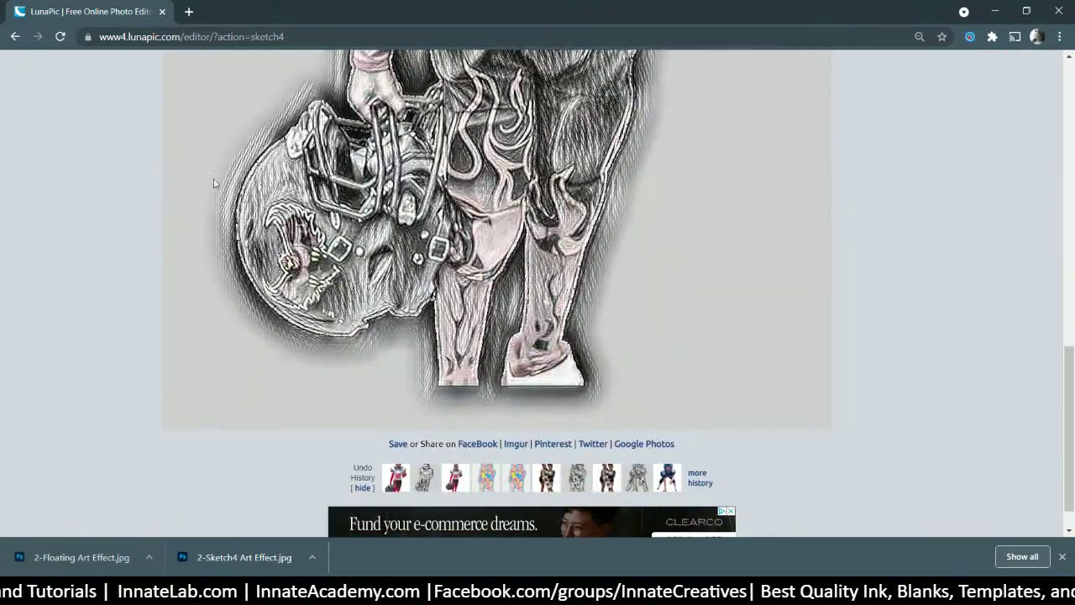
scroll(297, 354, "up", 12)
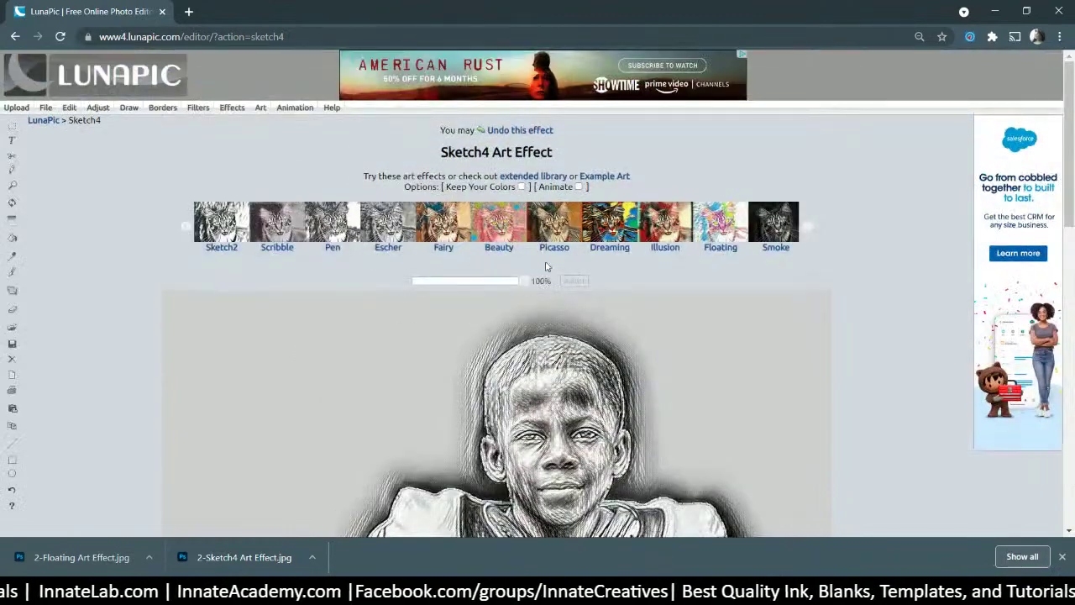
scroll(644, 322, "down", 10)
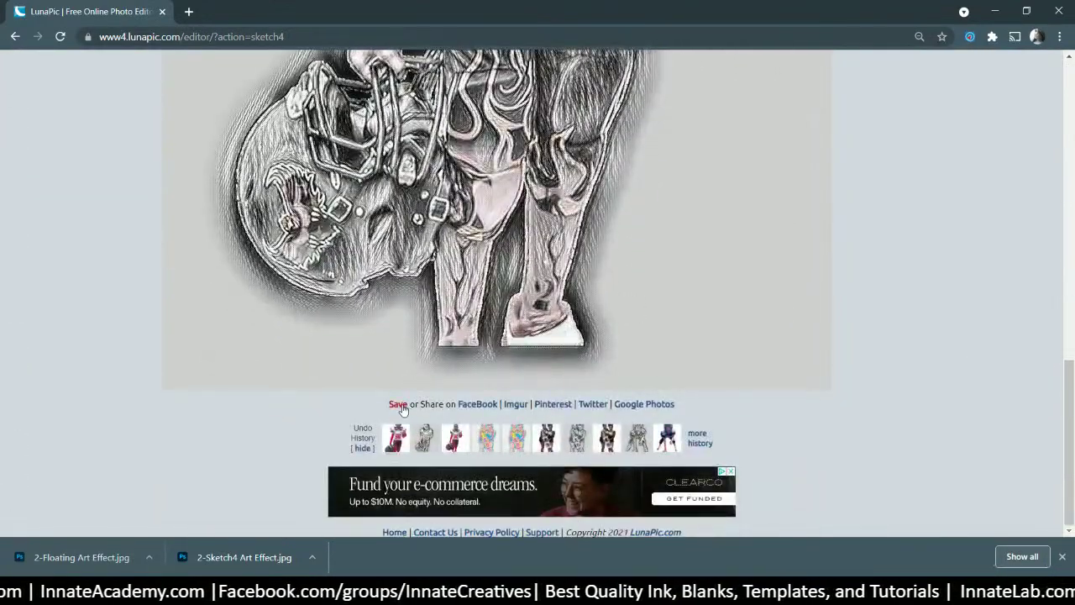
left_click(400, 405)
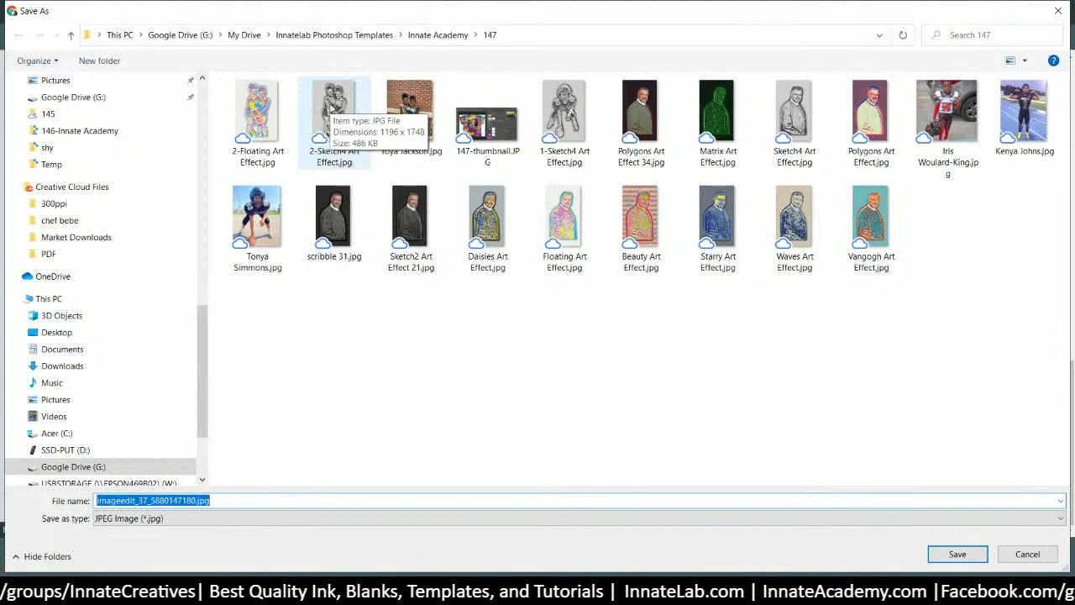
- Save the sketch as 3-Sketch4 Art Effect.jpg in the 147 folder
left_click(347, 126)
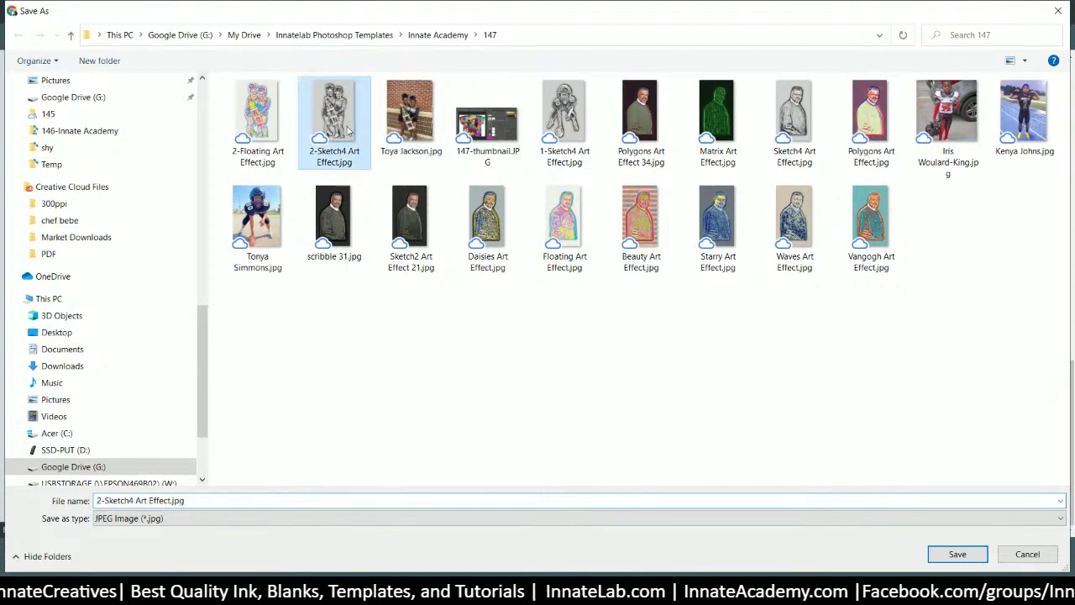
left_click(99, 500)
left_click(98, 499)
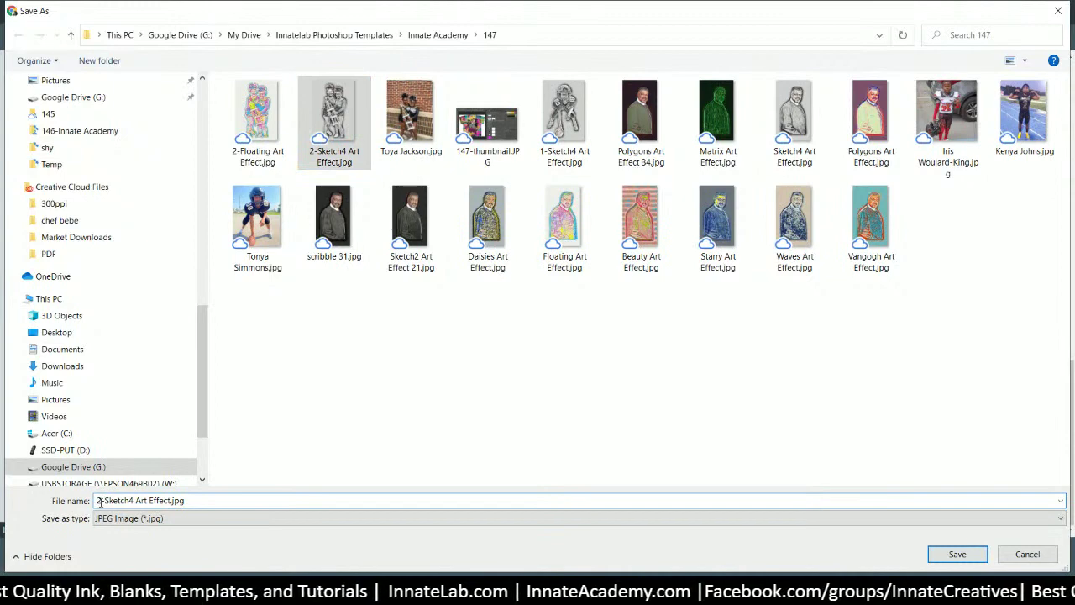
key("Return")
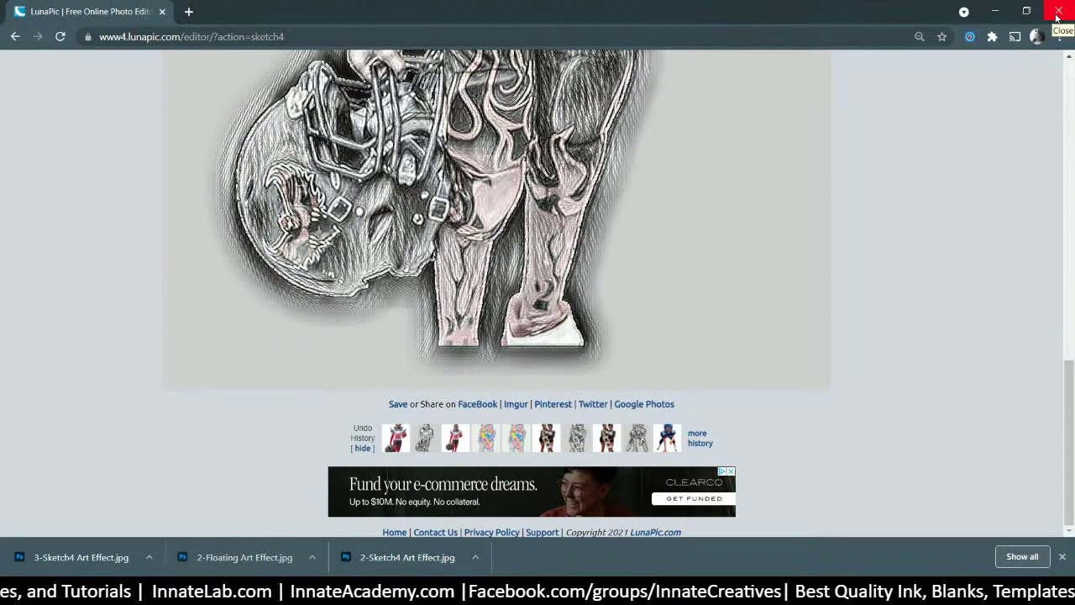
- Place 3-Sketch4 Art Effect.jpg onto the Photo.psb canvas
mouse_move(73, 550)
left_mouse_down()
mouse_move(107, 493)
mouse_move(0, 470)
left_mouse_up()
left_click_drag(470, 592, 537, 592)
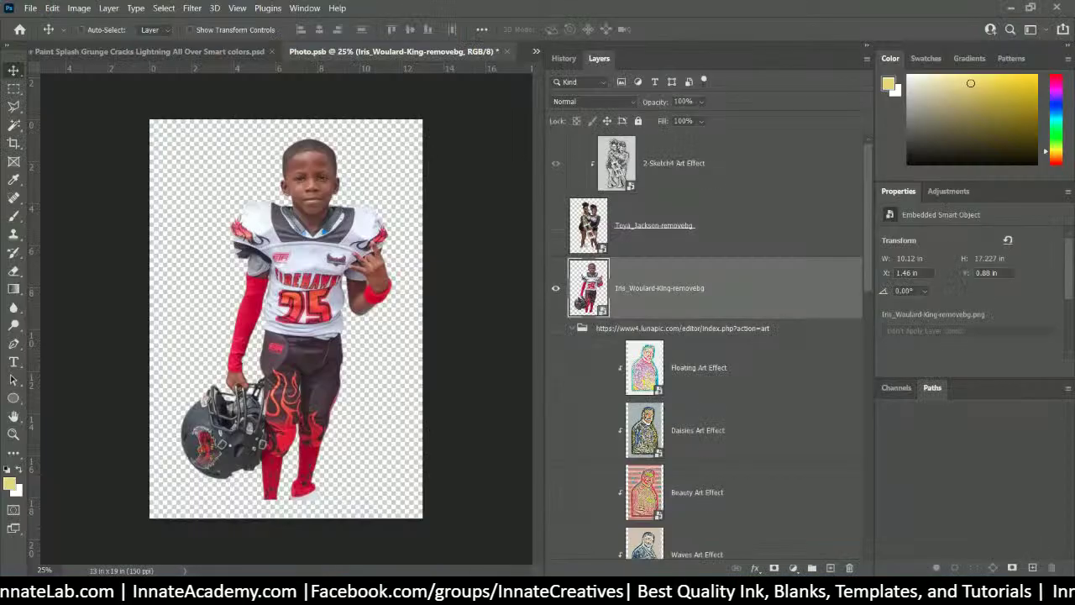
left_click_drag(322, 280, 320, 277)
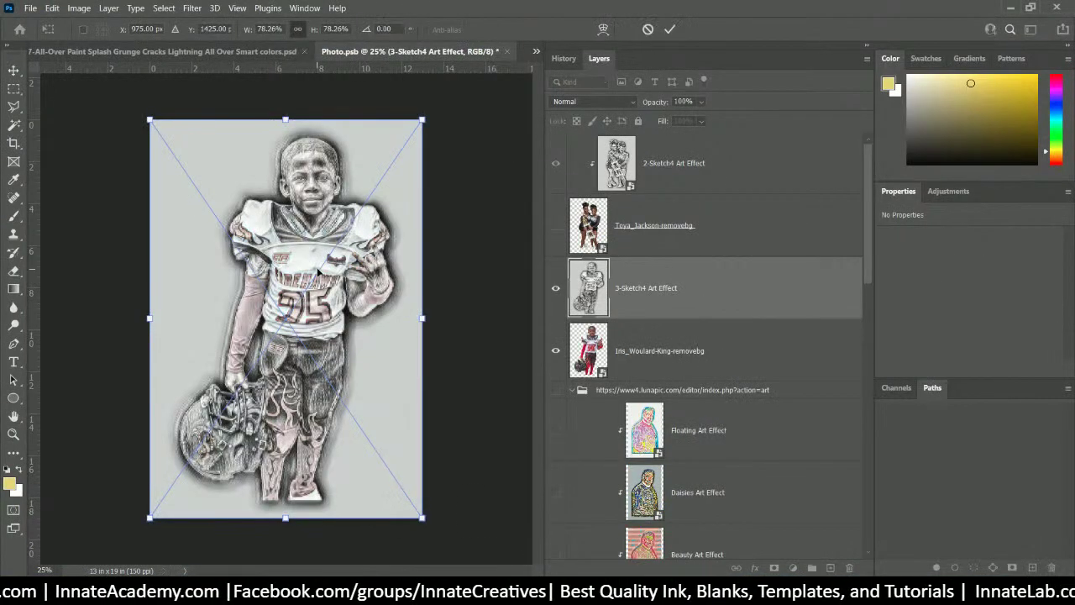
key("Return")
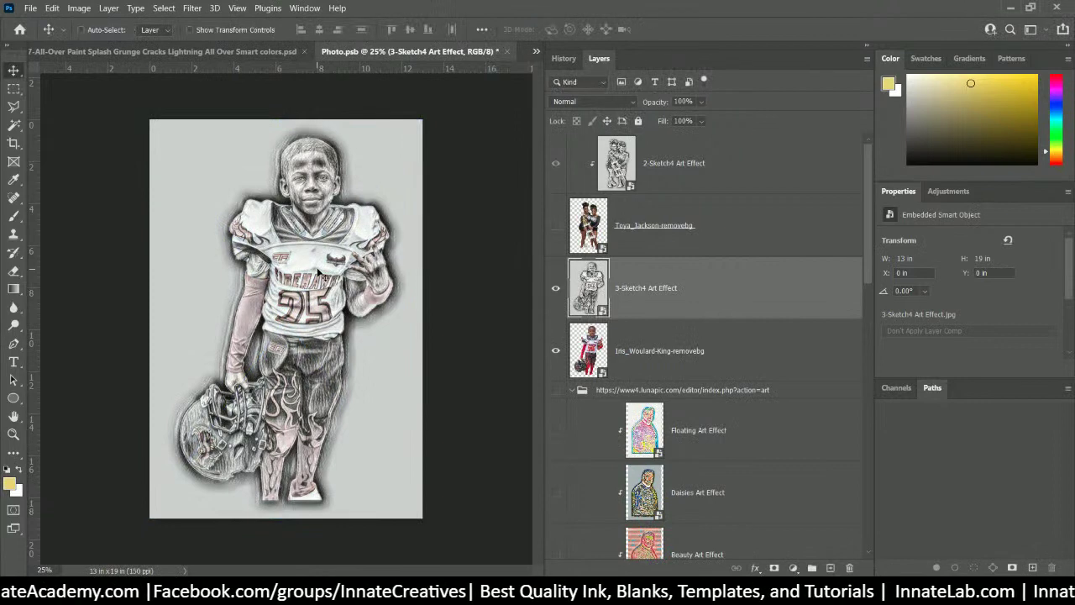
- Clip the 3-Sketch4 Art Effect layer to the boy's cut-out layer
right_click(728, 293)
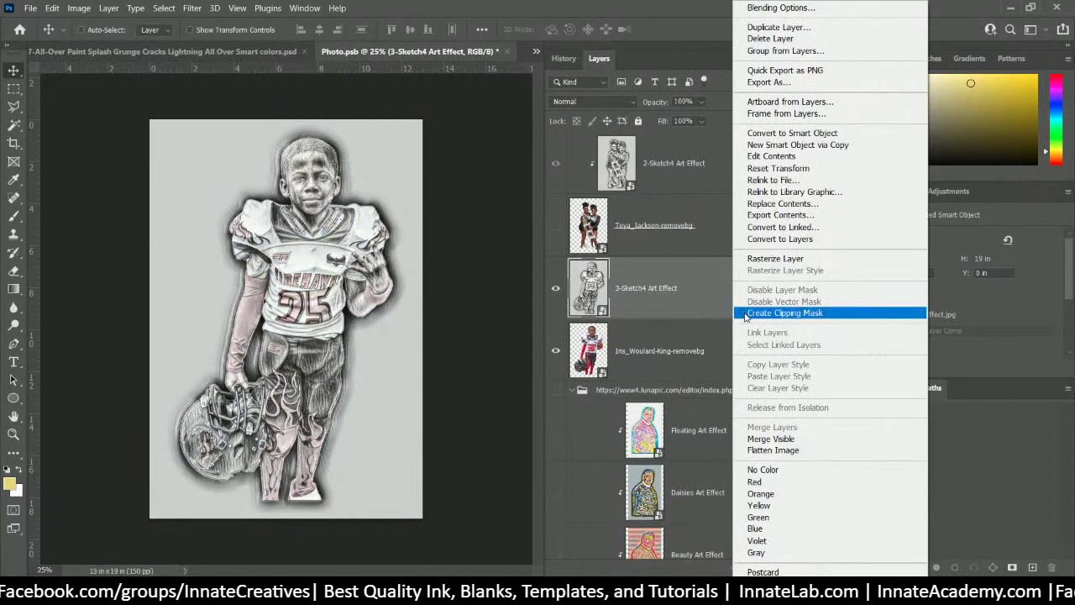
left_click(744, 312)
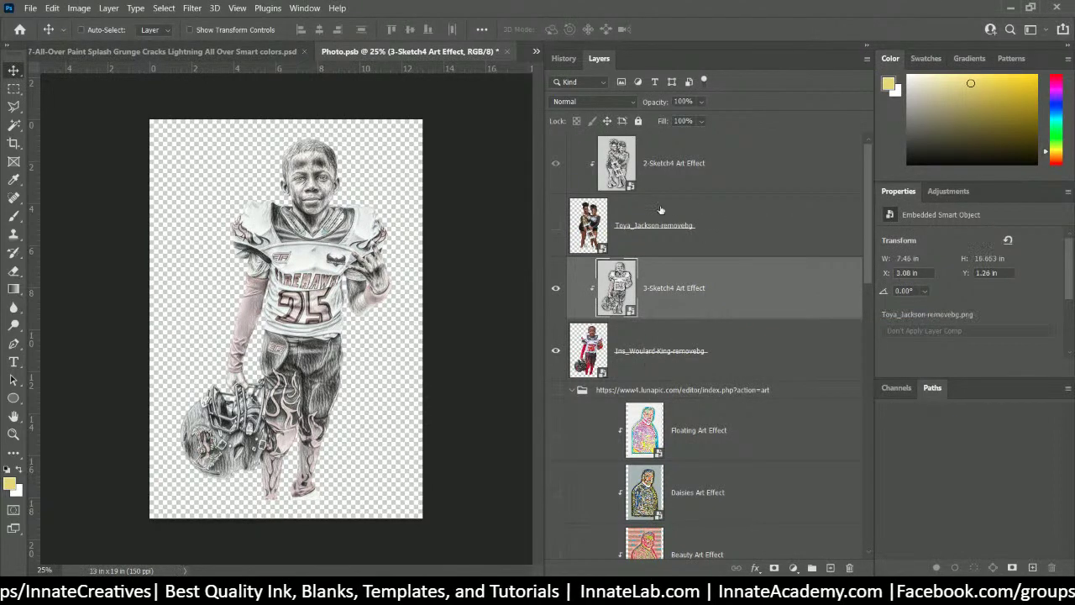
left_click(788, 252)
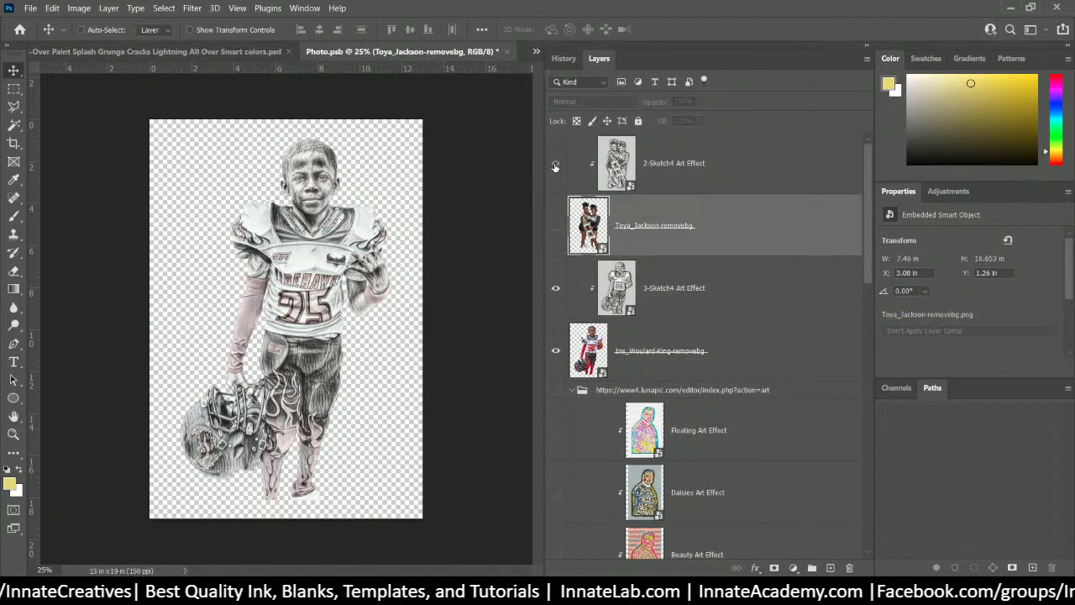
left_click(677, 297)
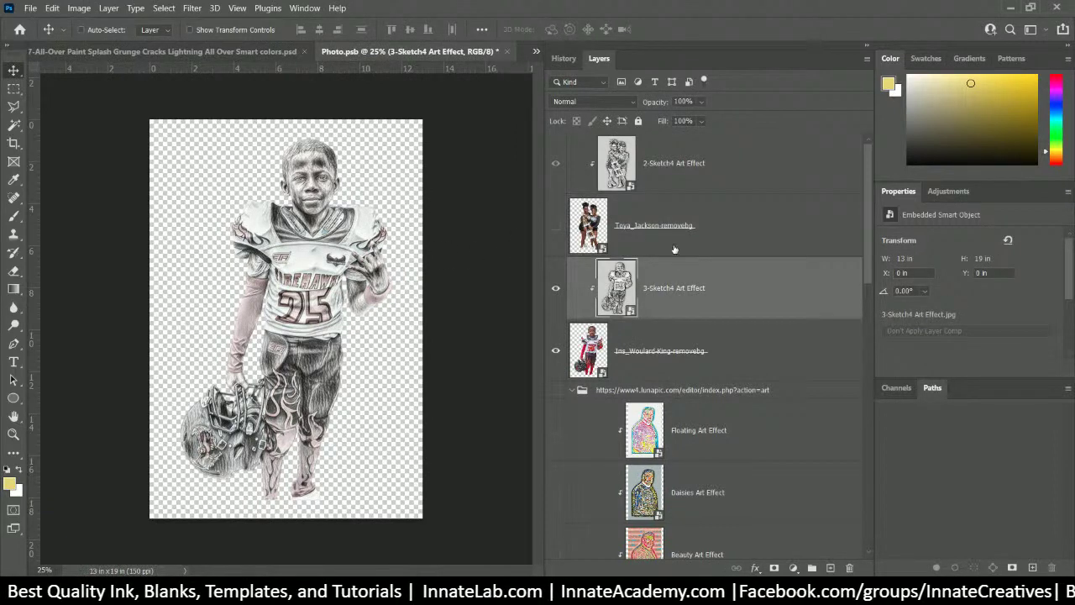
left_click(694, 176)
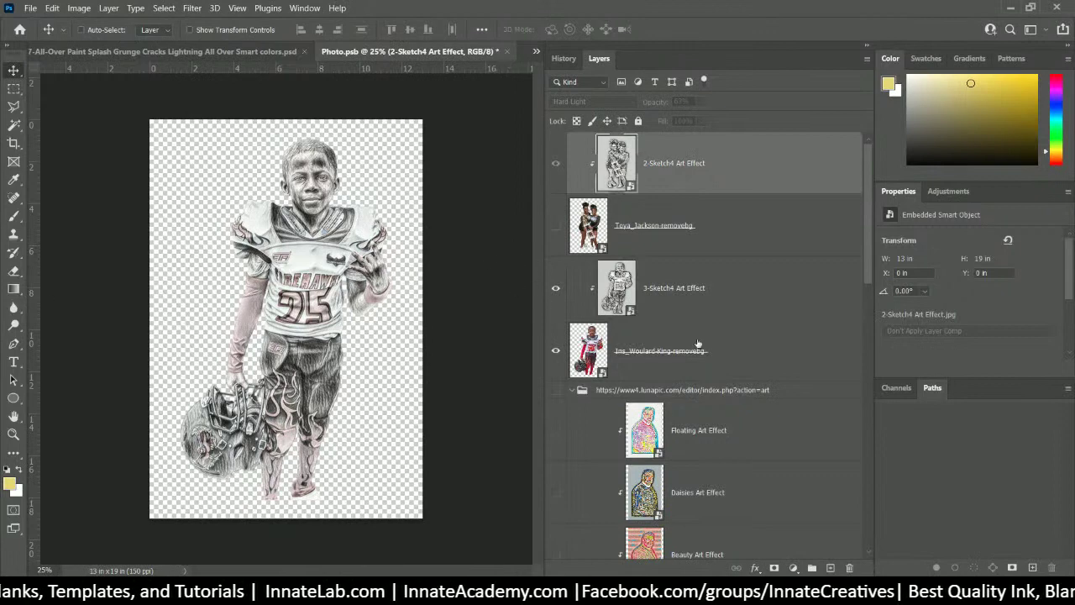
- Set the 3-Sketch4 Art Effect layer to Hard Light at 75% opacity
left_click(810, 316)
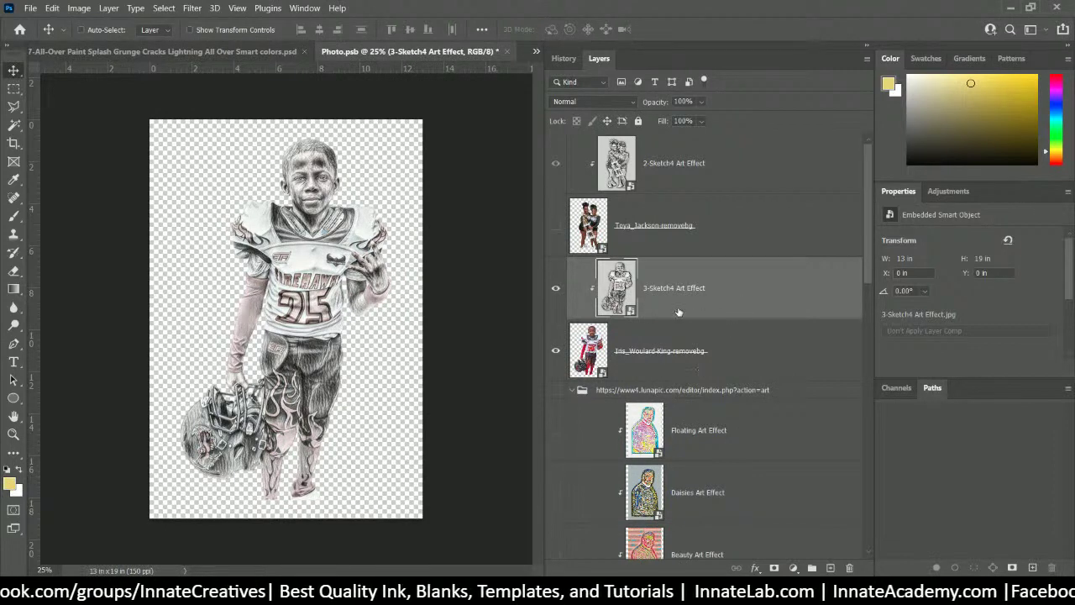
left_click(572, 104)
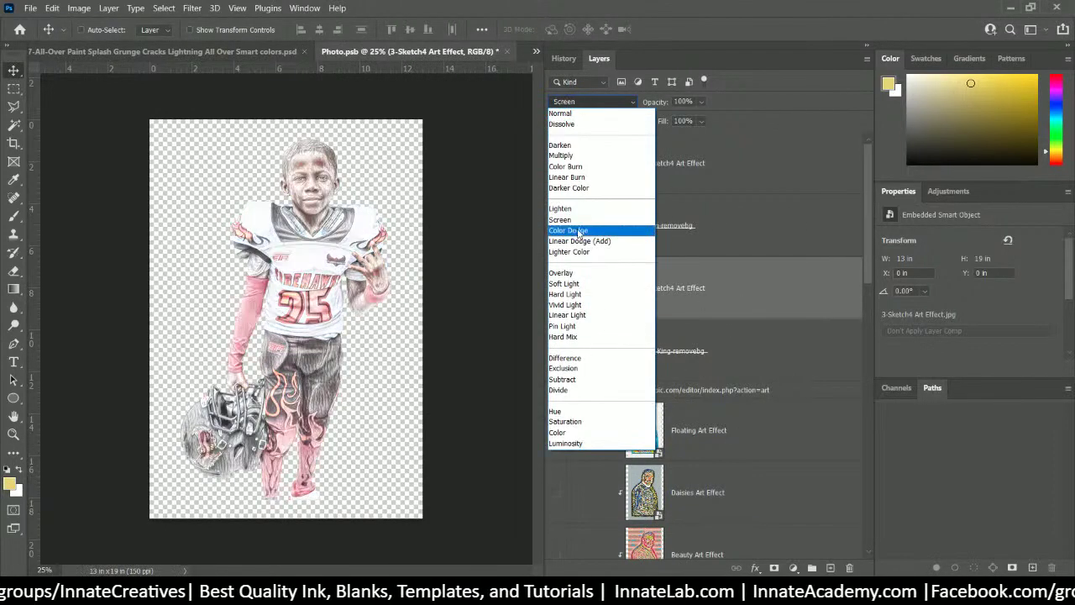
left_click(576, 295)
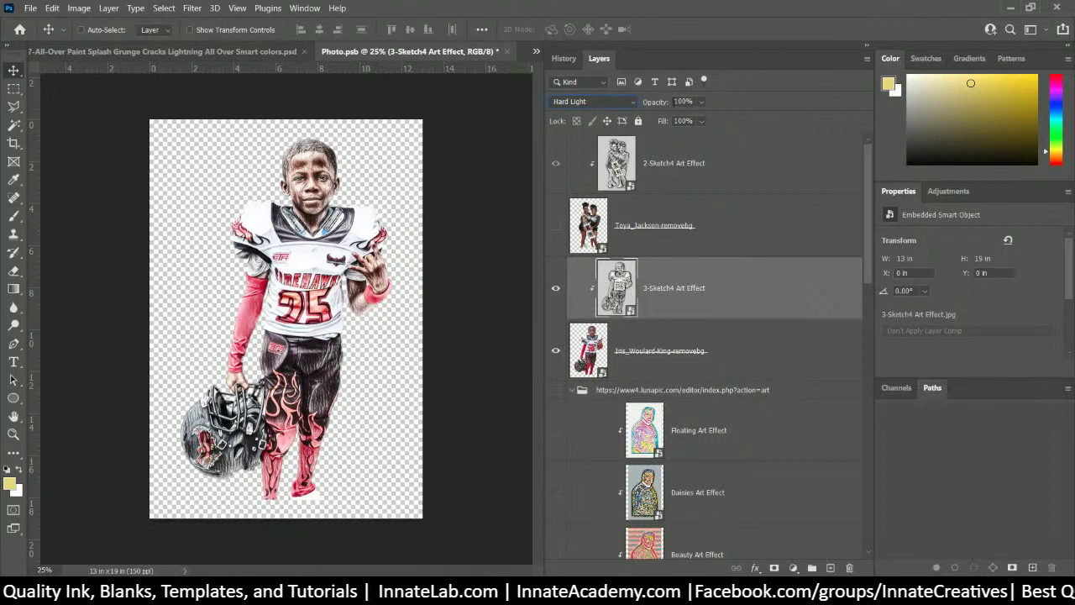
left_click(701, 101)
left_click_drag(707, 122, 702, 122)
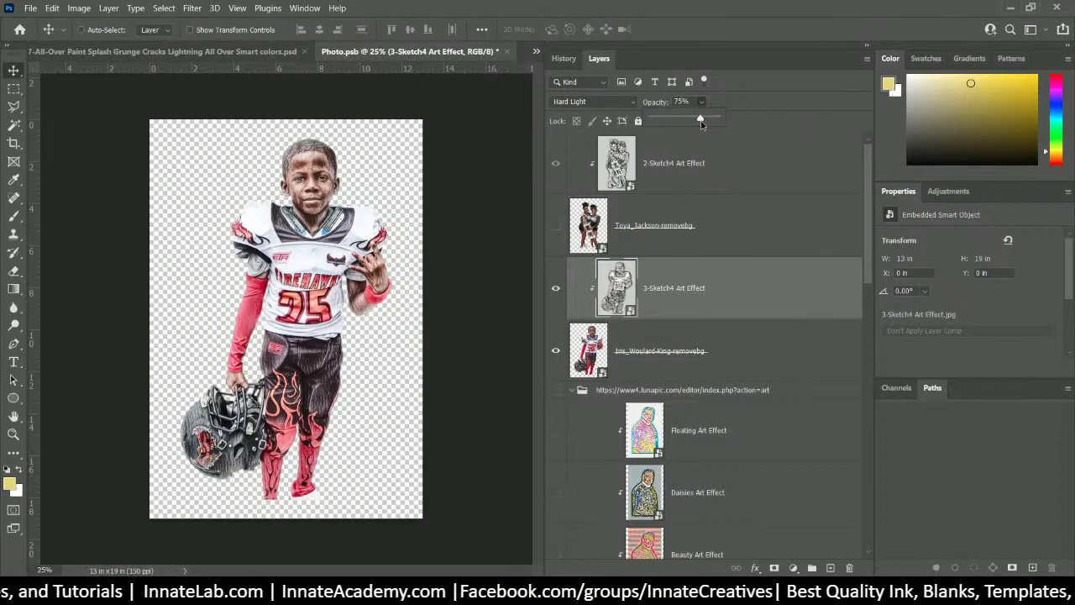
left_click(697, 290)
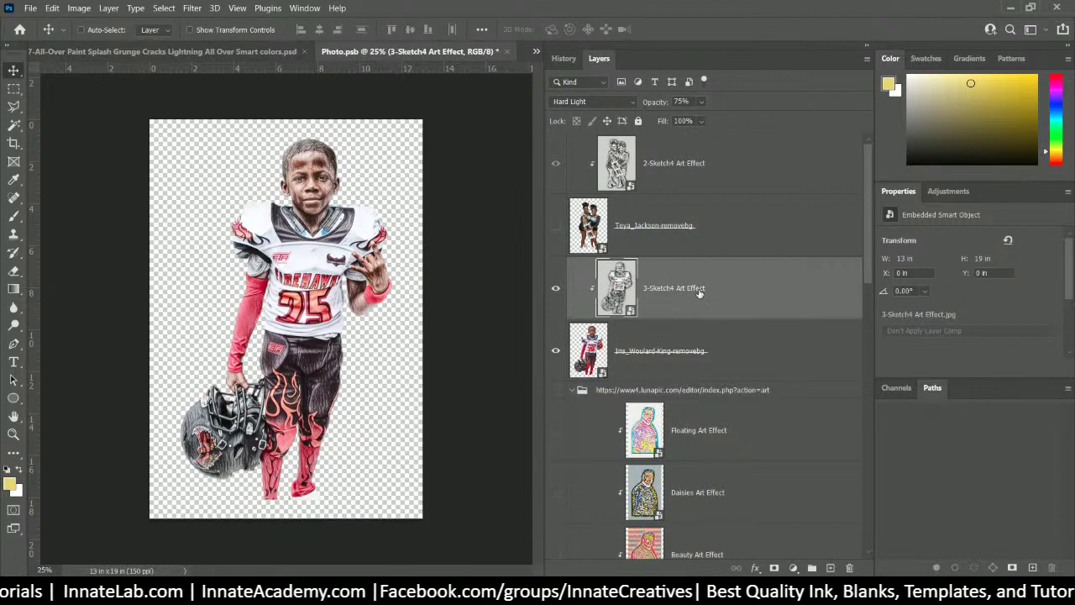
left_click(722, 187)
scroll(723, 186, "down", 2)
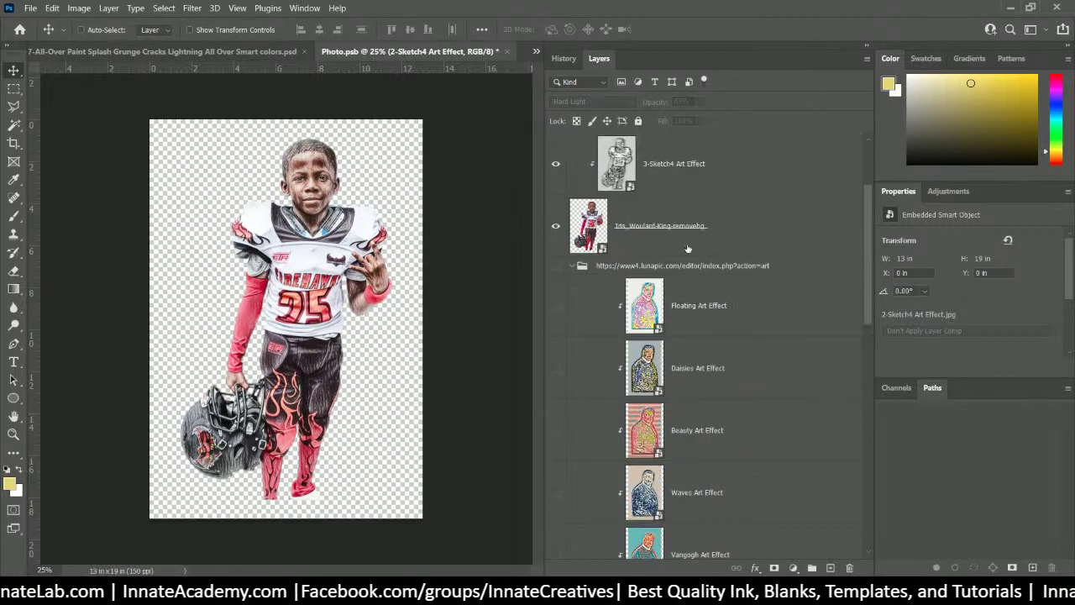
scroll(687, 249, "up", 2)
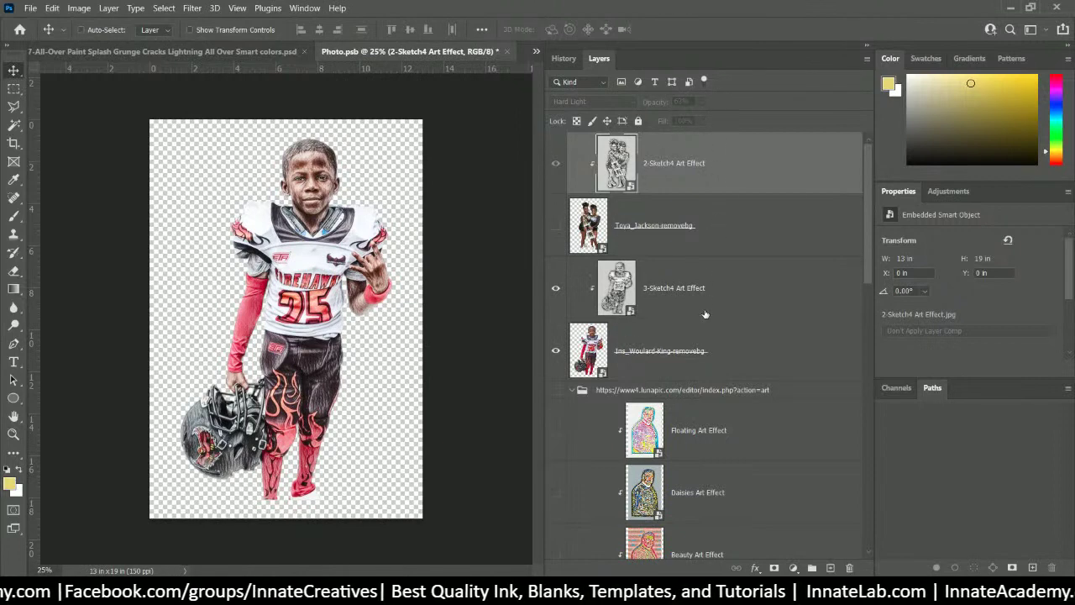
left_click(683, 352)
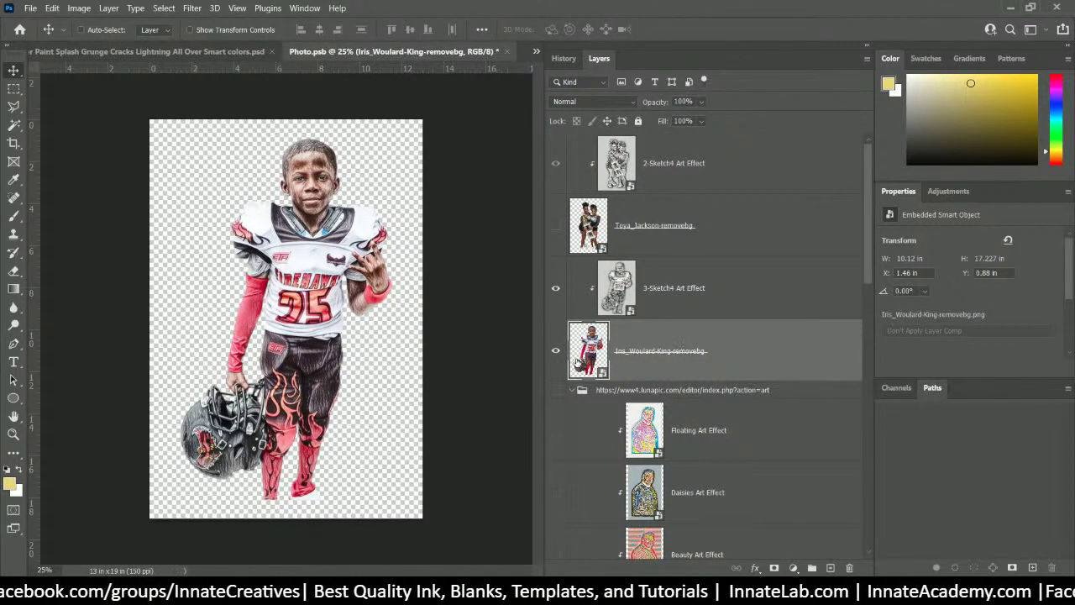
left_click(672, 305)
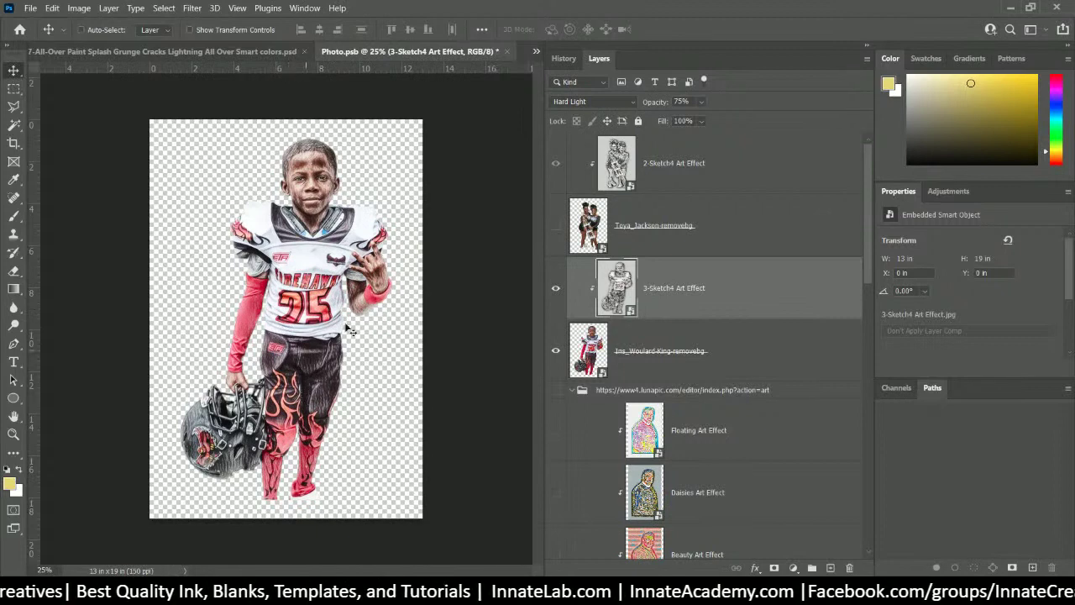
left_click(691, 325)
left_click(680, 288)
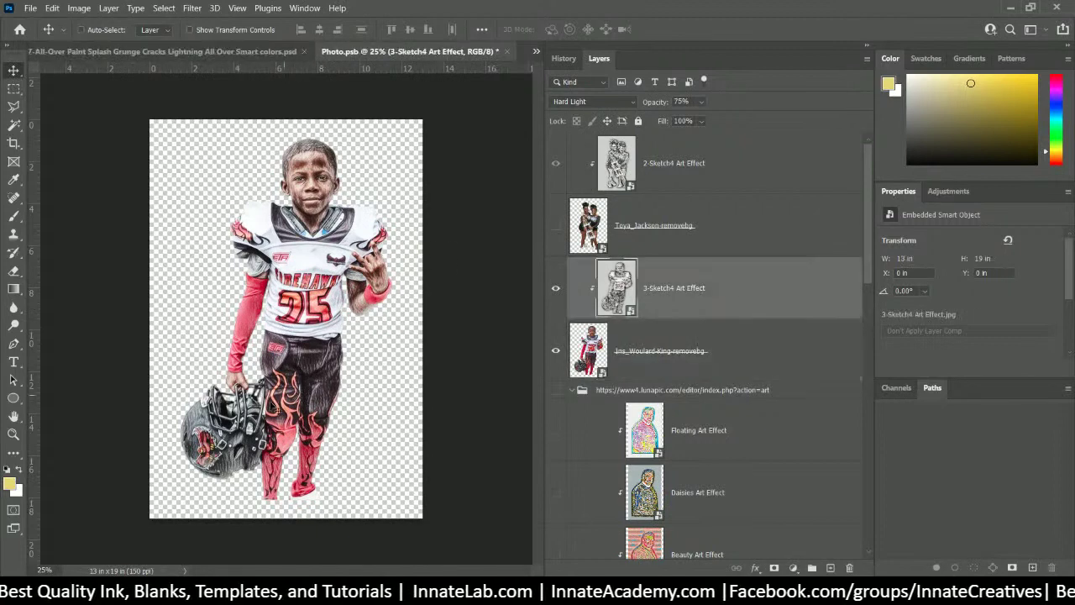
left_click(592, 101)
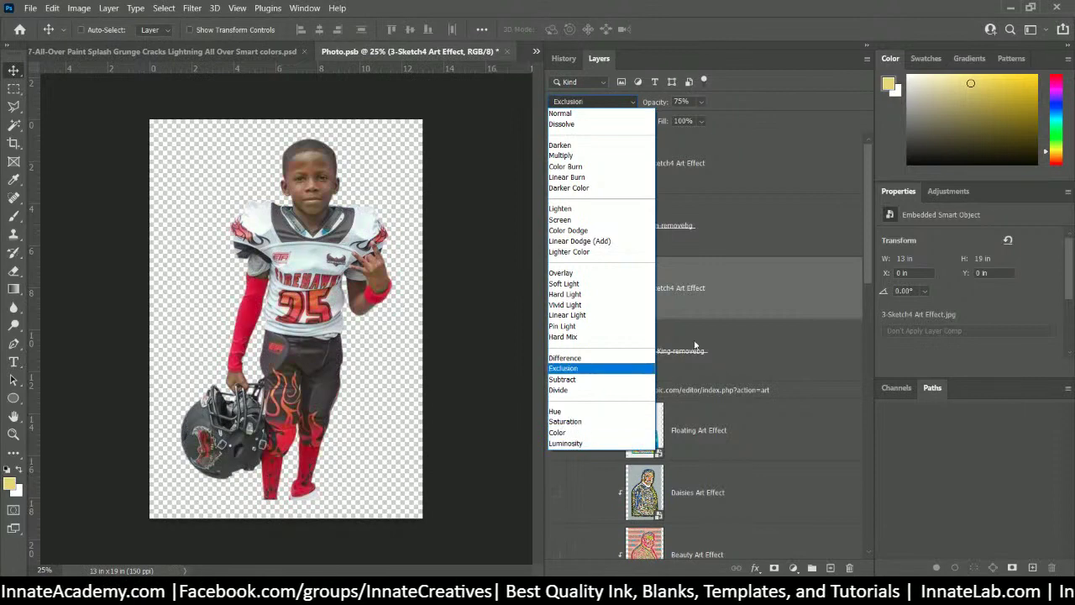
left_click(722, 305)
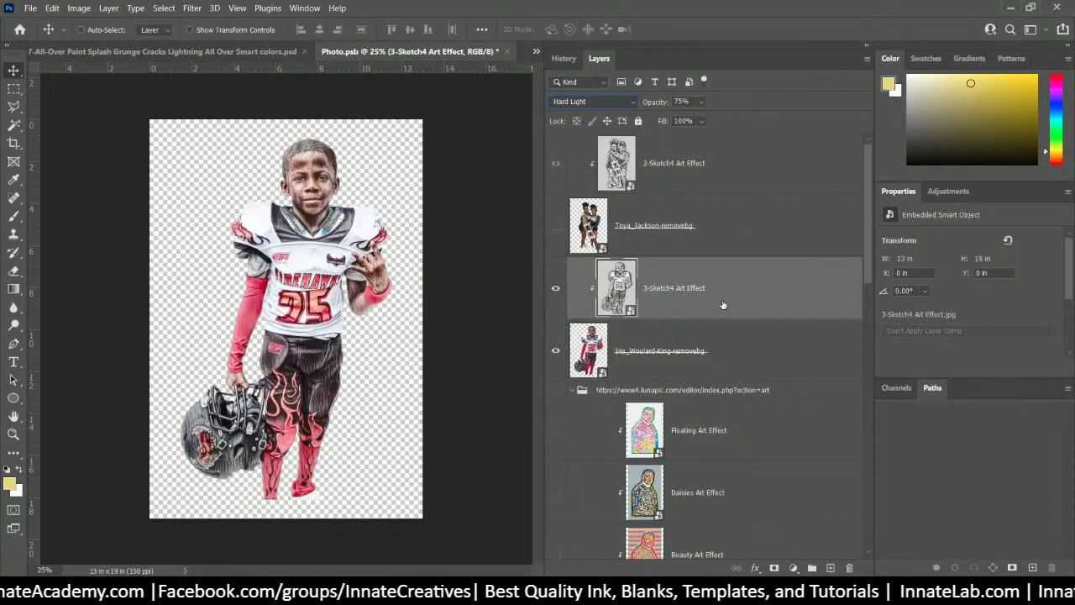
left_click(644, 356)
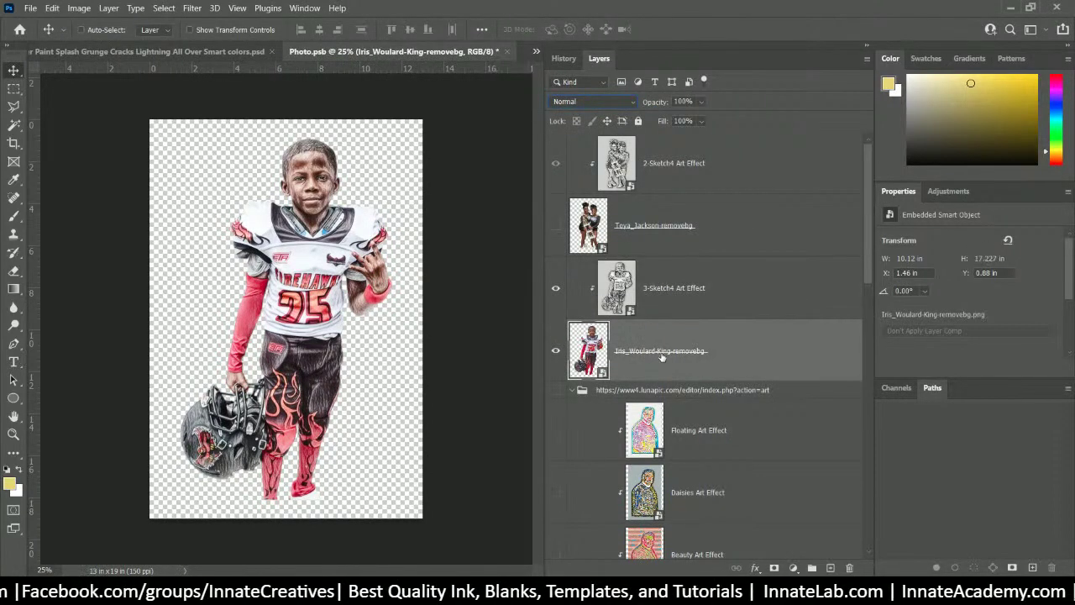
- Duplicate the player photo layer above the sketch, set it to Overlay, and add a mask
left_click_drag(662, 356, 663, 252)
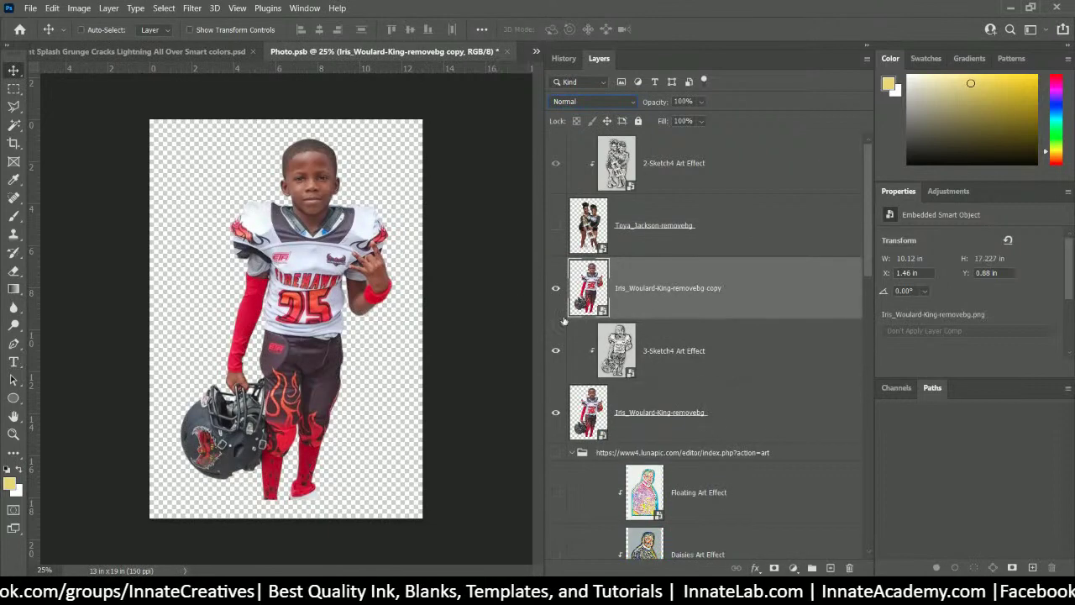
mouse_move(677, 291)
left_mouse_down()
mouse_move(680, 342)
mouse_move(699, 343)
mouse_move(691, 356)
mouse_move(703, 355)
left_mouse_up()
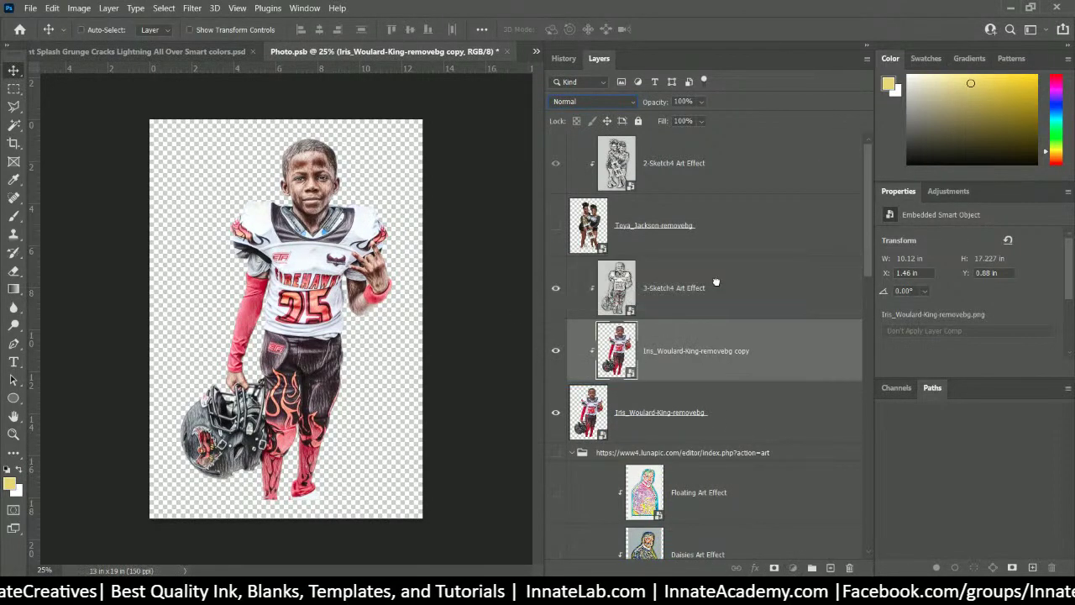
left_click_drag(716, 282, 714, 284)
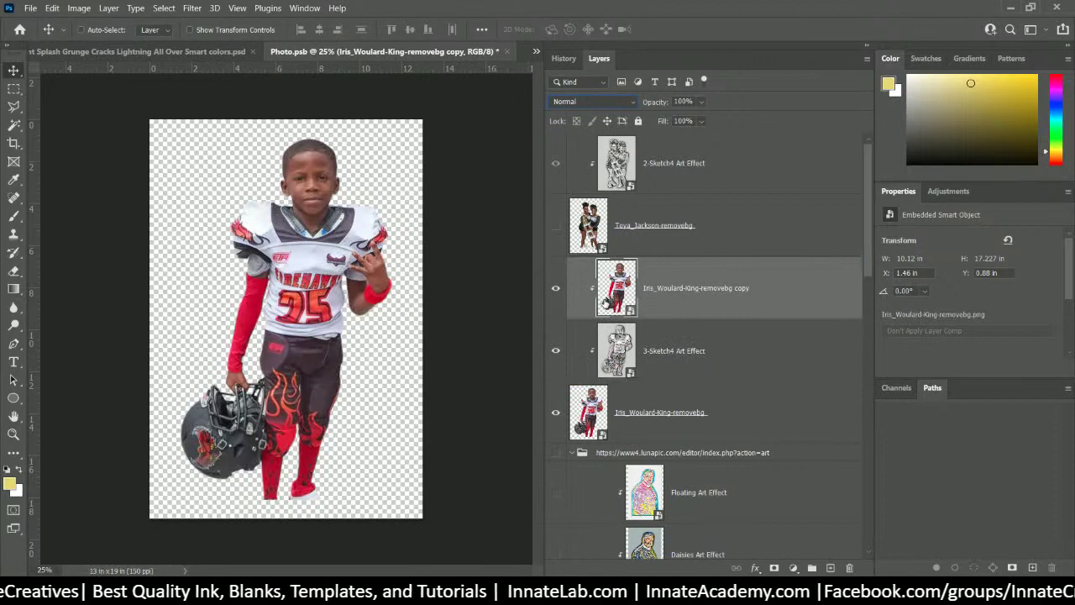
left_click(633, 101)
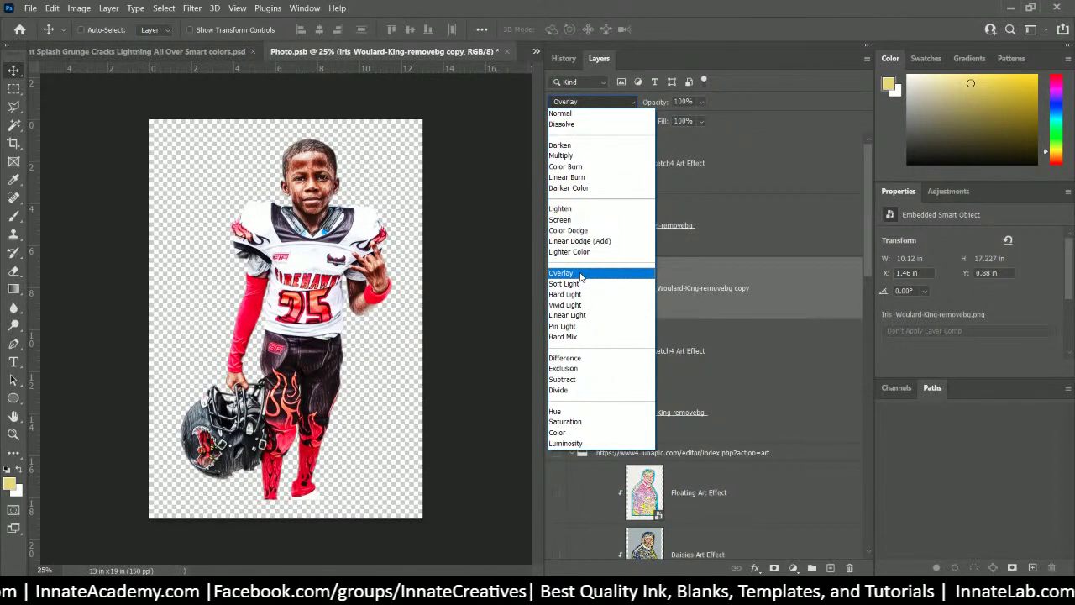
left_click(579, 275)
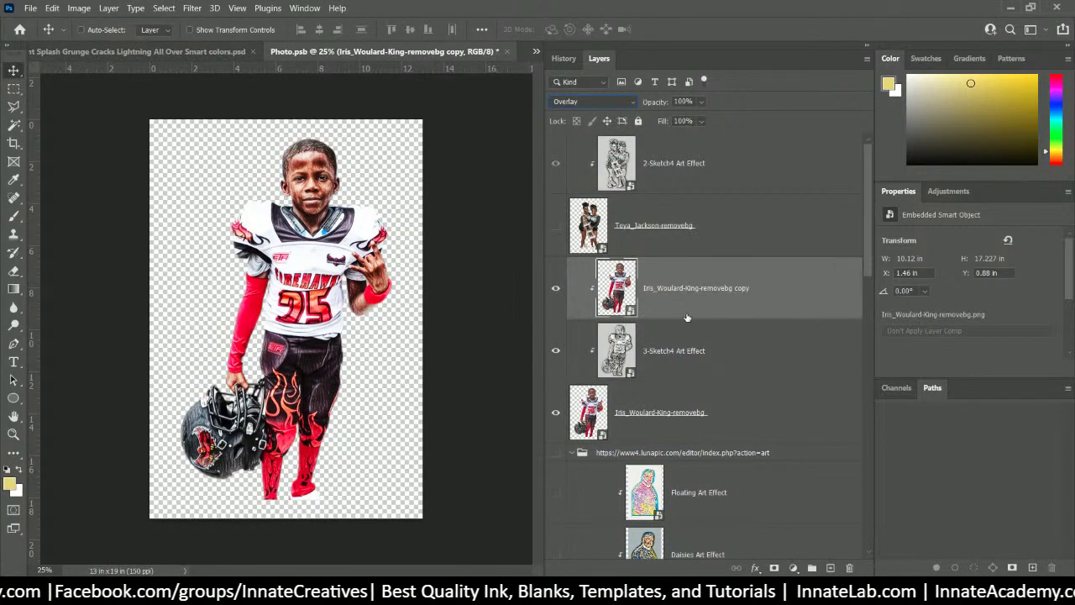
left_click(772, 569)
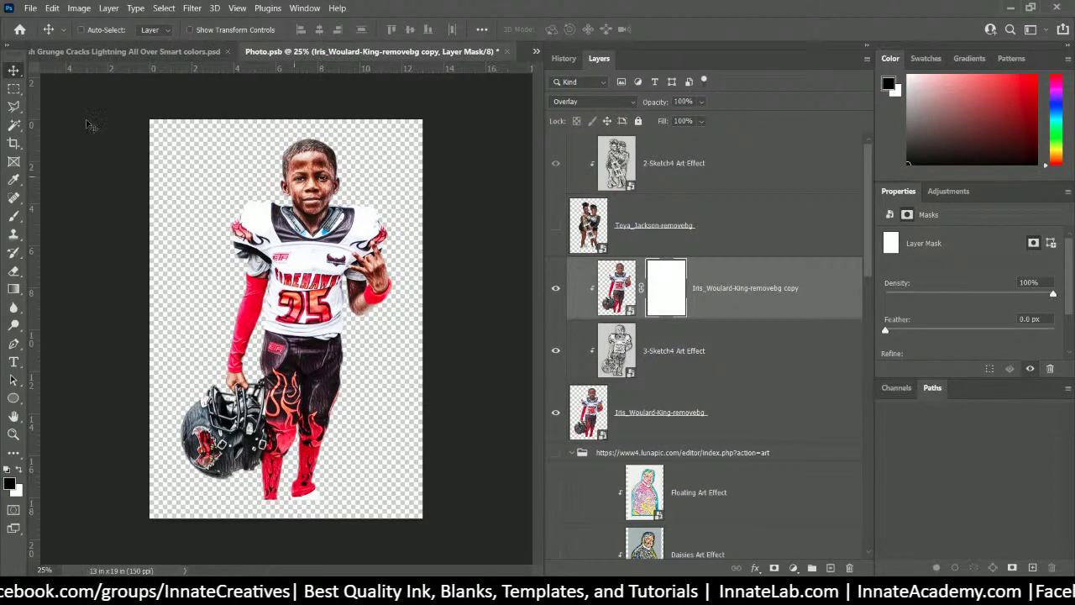
- Paint the copy's mask black at 100% brush opacity around the head, jersey and wrist
left_click(14, 218)
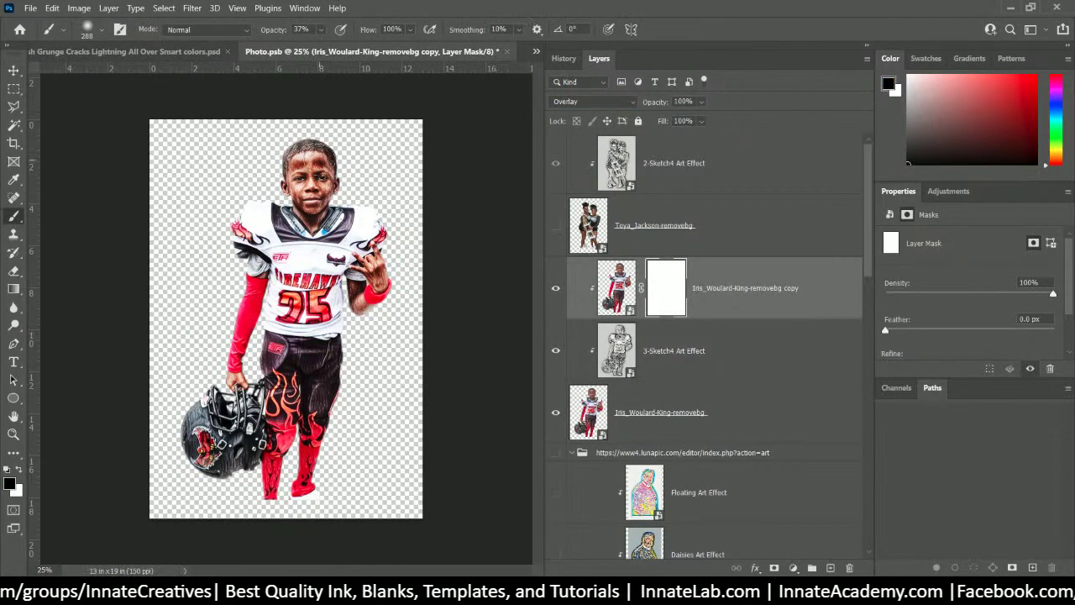
mouse_move(319, 174)
left_mouse_down()
mouse_move(326, 205)
mouse_move(344, 215)
mouse_move(332, 220)
mouse_move(324, 164)
mouse_move(281, 200)
mouse_move(323, 160)
mouse_move(353, 193)
mouse_move(432, 235)
left_mouse_up()
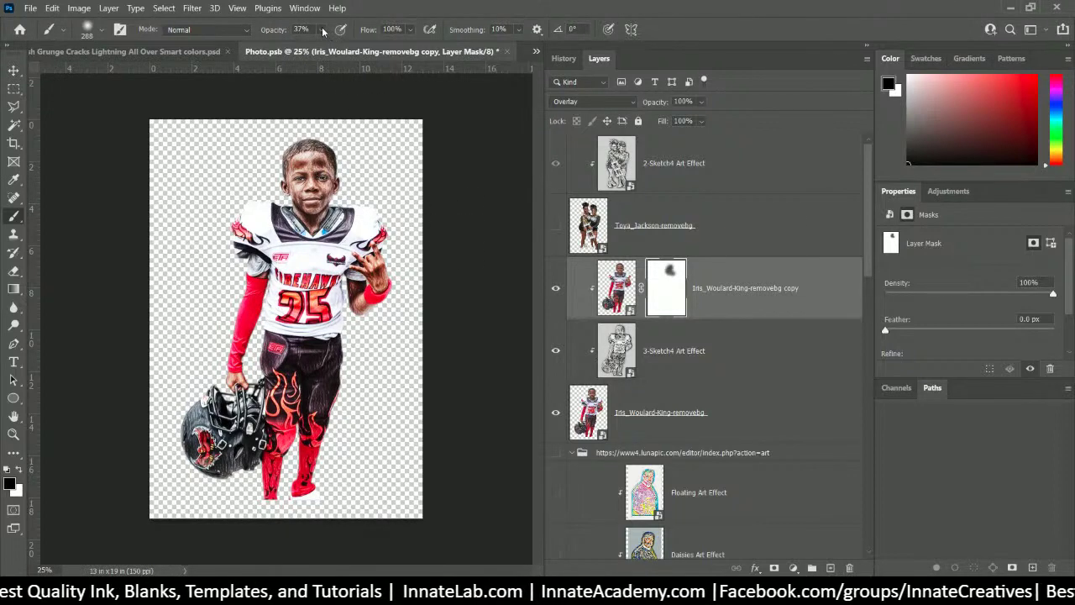
left_click(322, 29)
left_click_drag(326, 46, 382, 52)
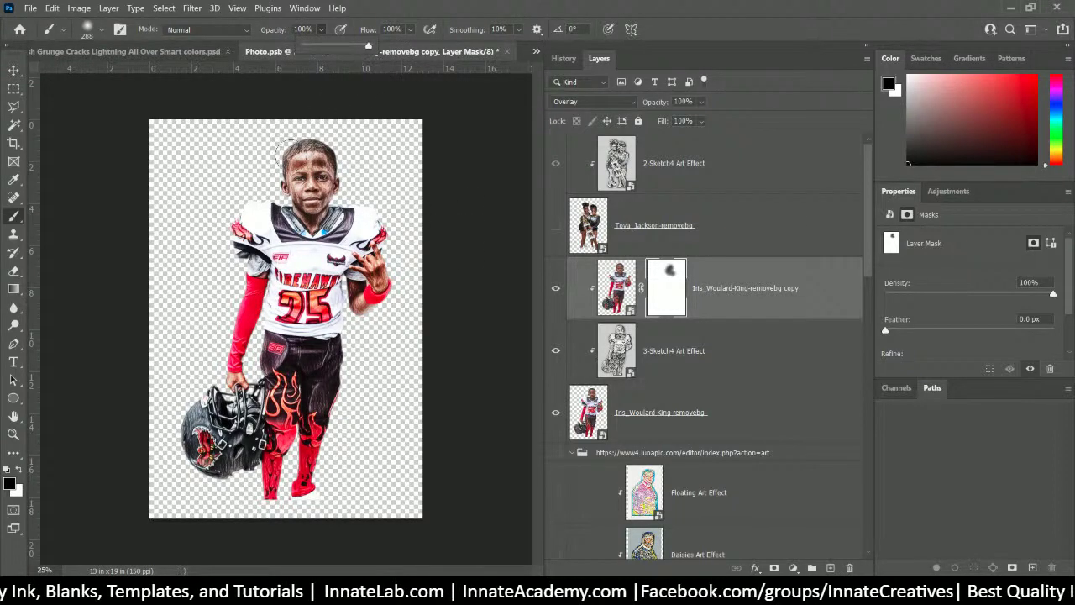
left_click(302, 159)
mouse_move(315, 168)
left_mouse_down()
mouse_move(303, 210)
mouse_move(319, 185)
left_mouse_up()
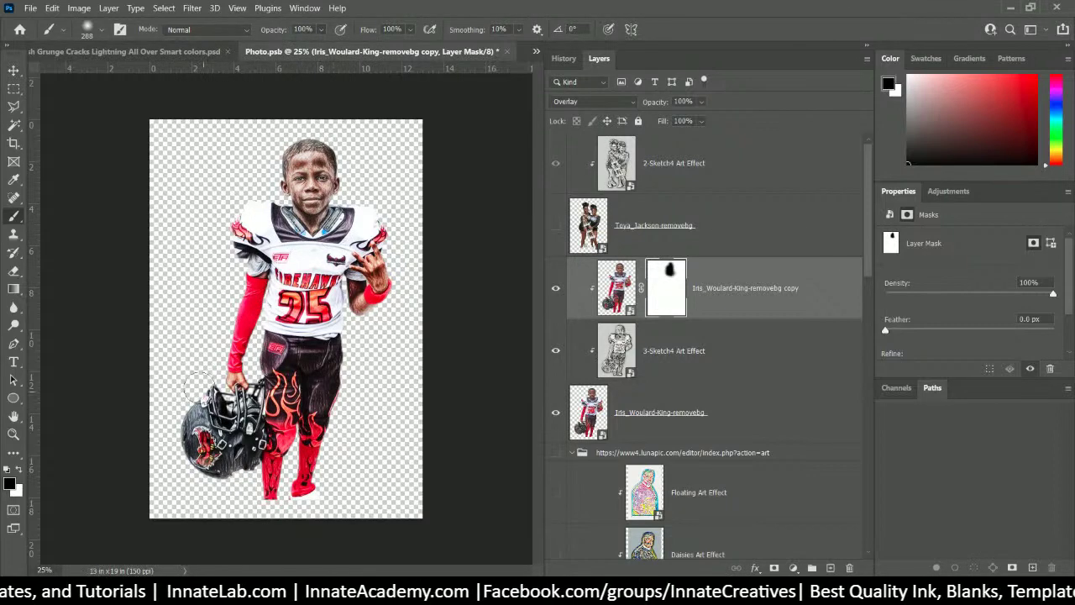
left_click(243, 321)
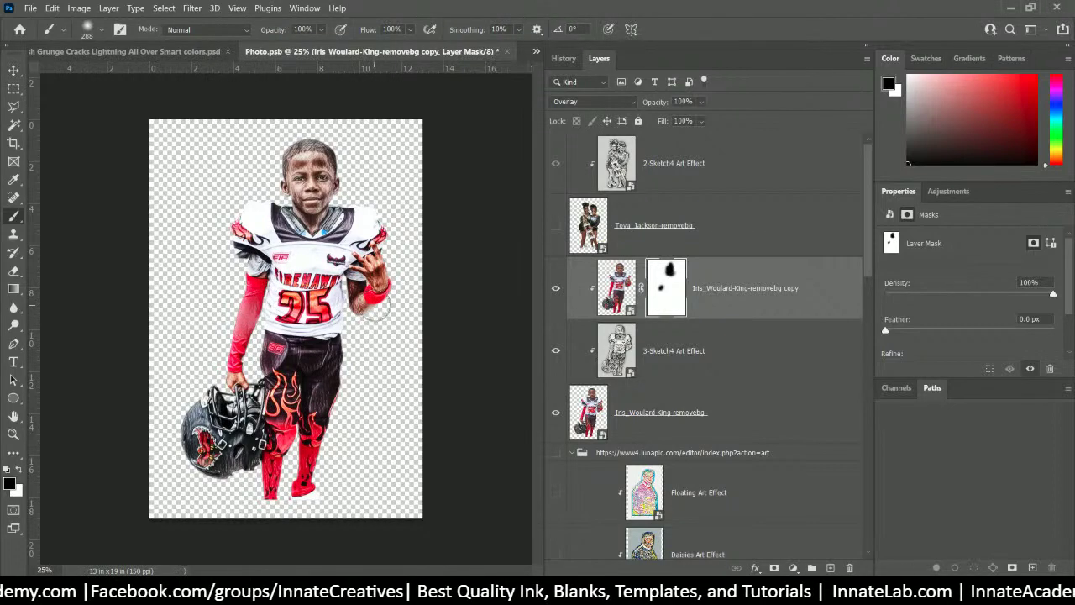
mouse_move(371, 307)
left_mouse_down()
mouse_move(361, 296)
mouse_move(394, 289)
mouse_move(366, 300)
left_mouse_up()
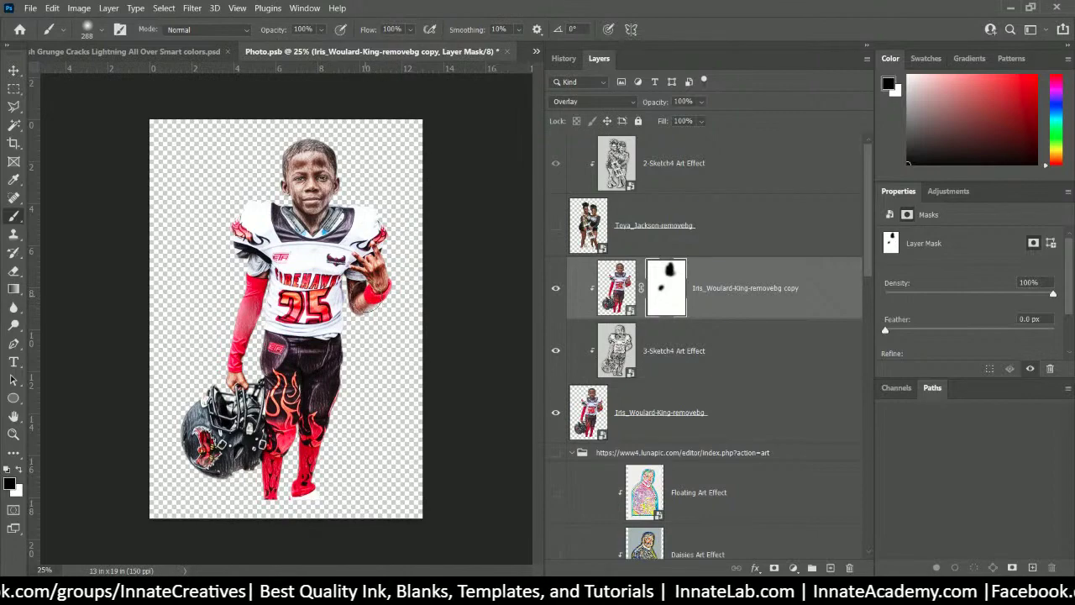
- Shrink the brush to about 70 px near the right arm, then close Photo.psb
key("ctrl+plus")
key("ctrl+plus")
key("ctrl+plus")
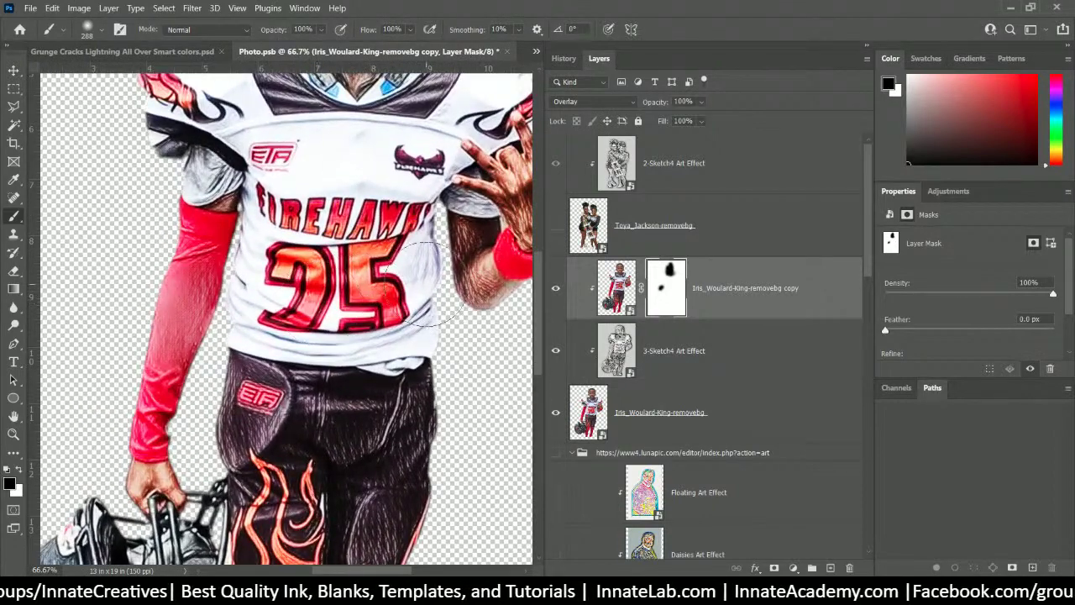
left_click_drag(417, 273, 270, 269)
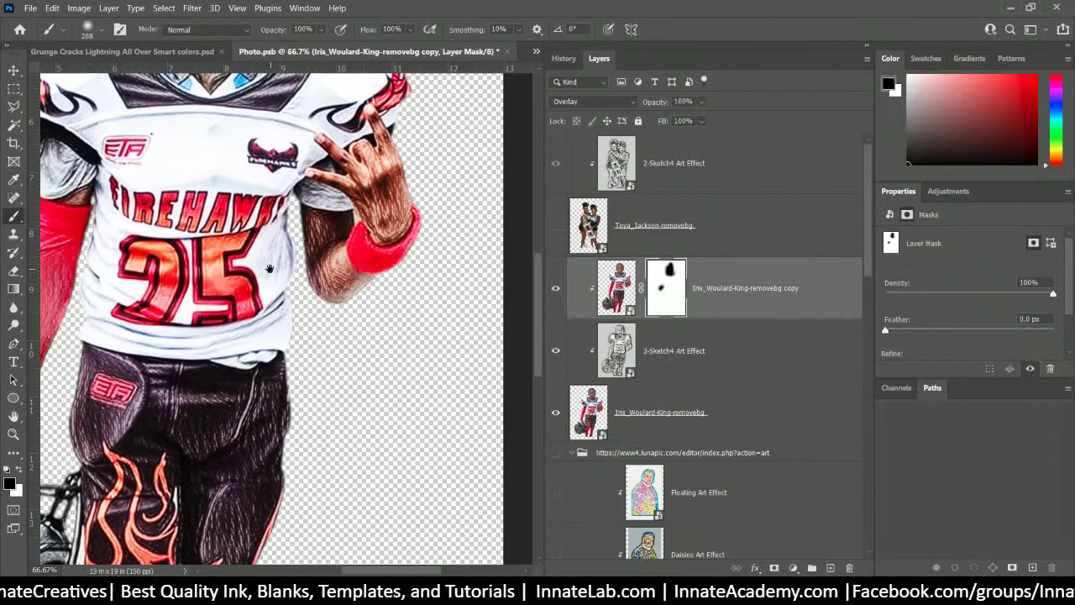
right_click(372, 269, "alt")
mouse_move(372, 269)
left_mouse_down()
mouse_move(357, 259)
mouse_move(378, 262)
left_mouse_up()
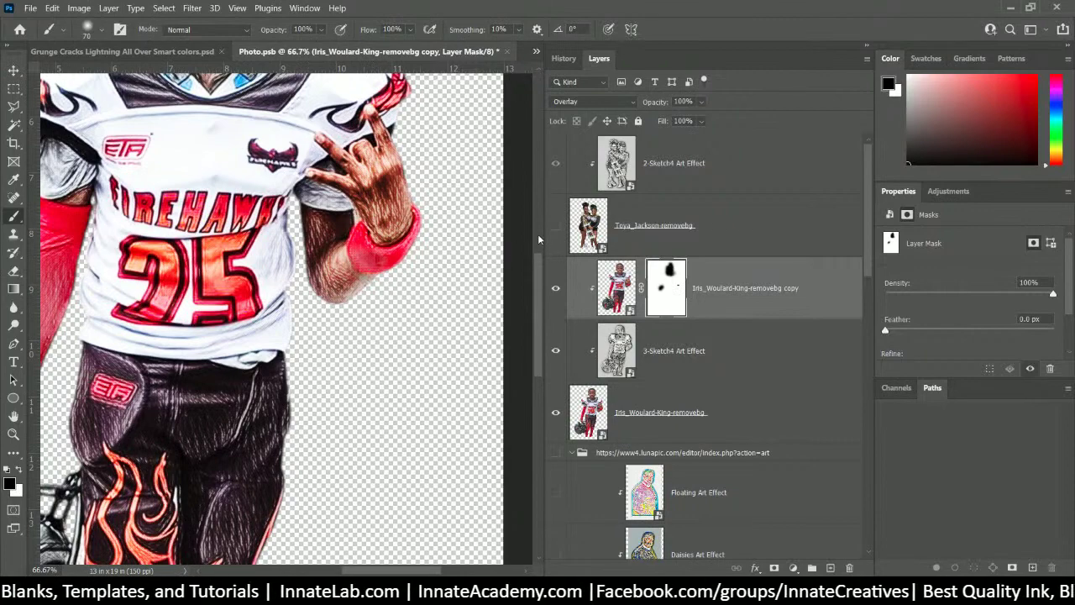
key("ctrl+minus")
key("ctrl+minus")
key("ctrl+minus")
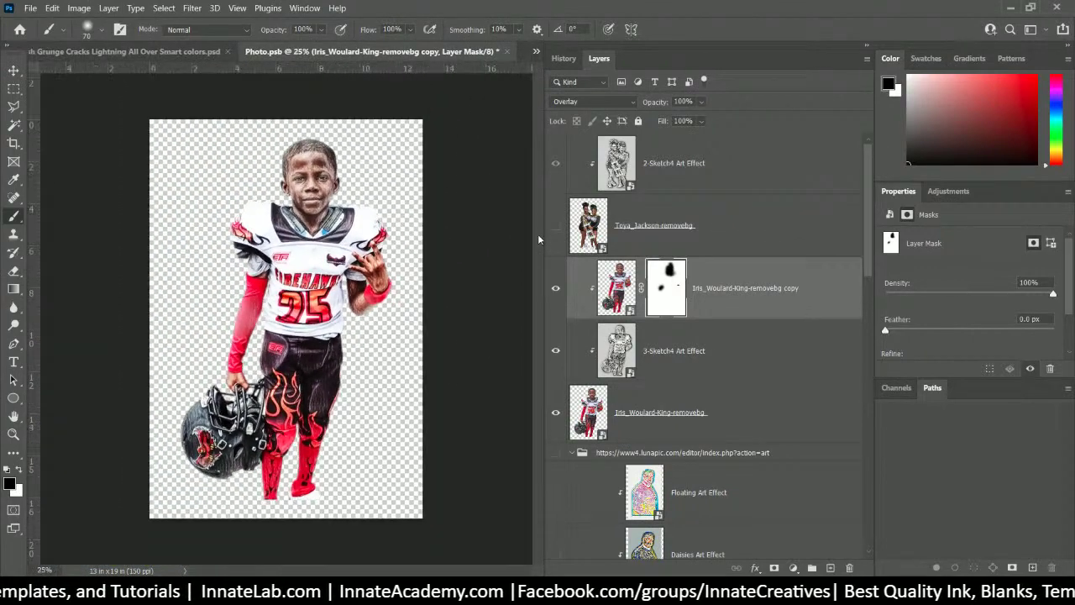
left_click(508, 53)
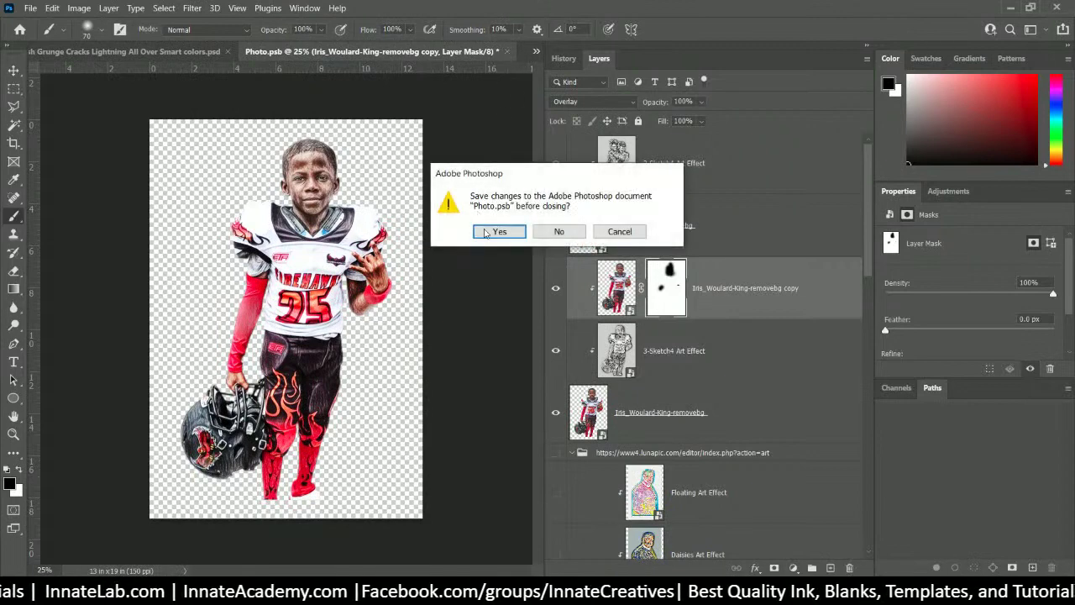
- Save and close Photo.psb to return to the 147 shirt design with the updated football player
left_click(501, 229)
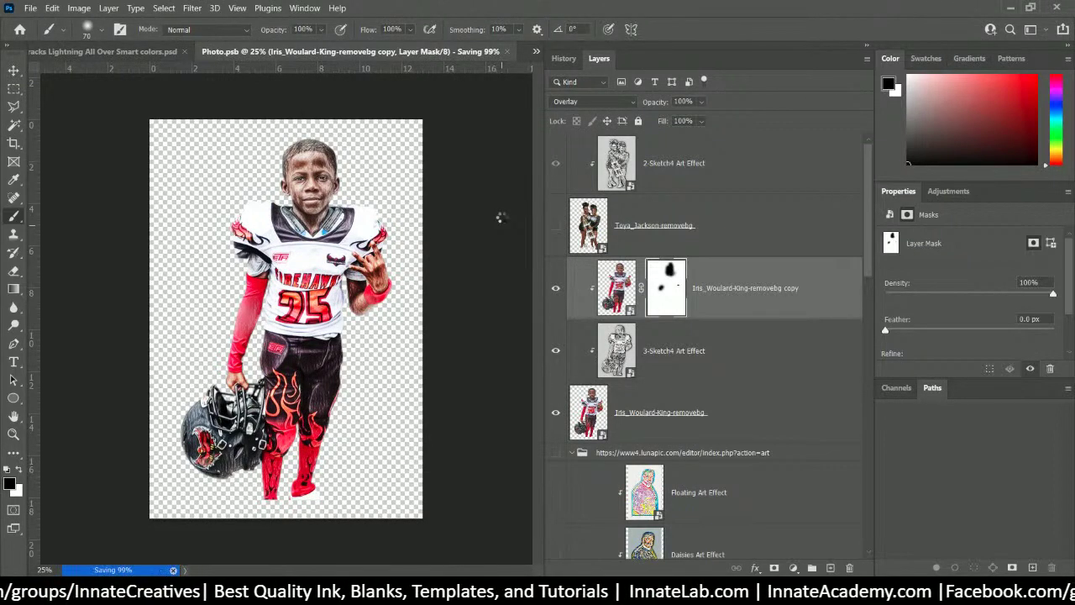
key("ctrl+w")
left_click(501, 218, "alt")
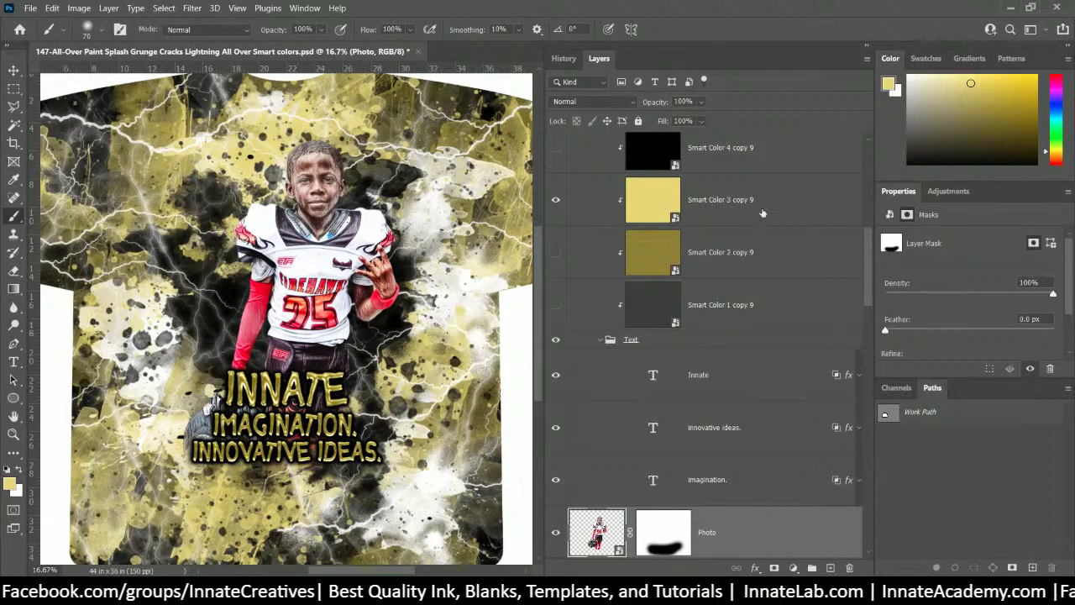
- In the Photo smart object, show the cheerleader layer, hide the football player layer, and save
double_click(597, 533)
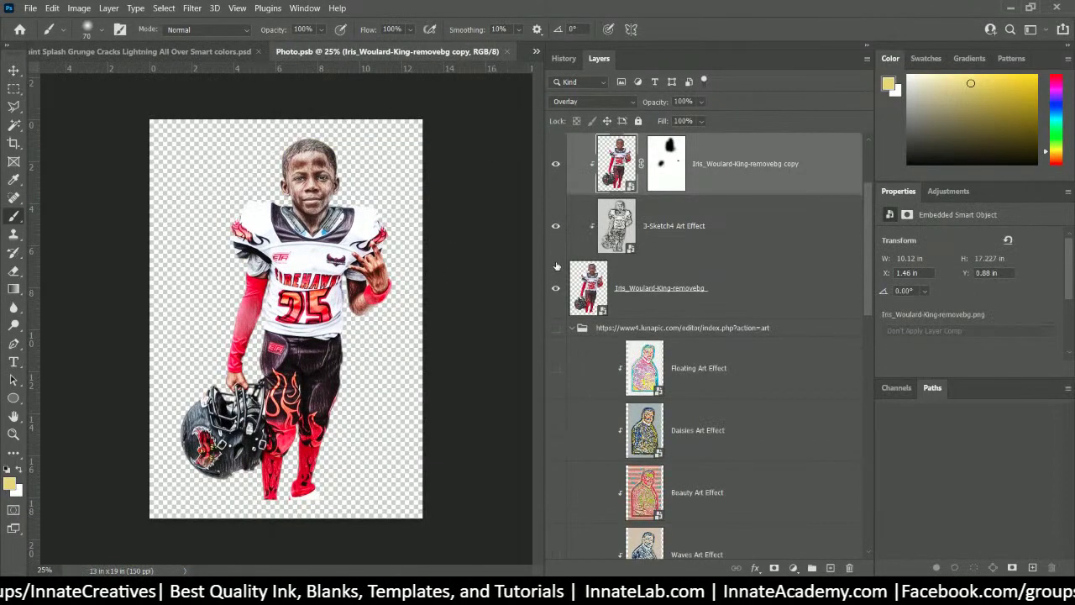
scroll(556, 265, "up", 2)
left_click(555, 226)
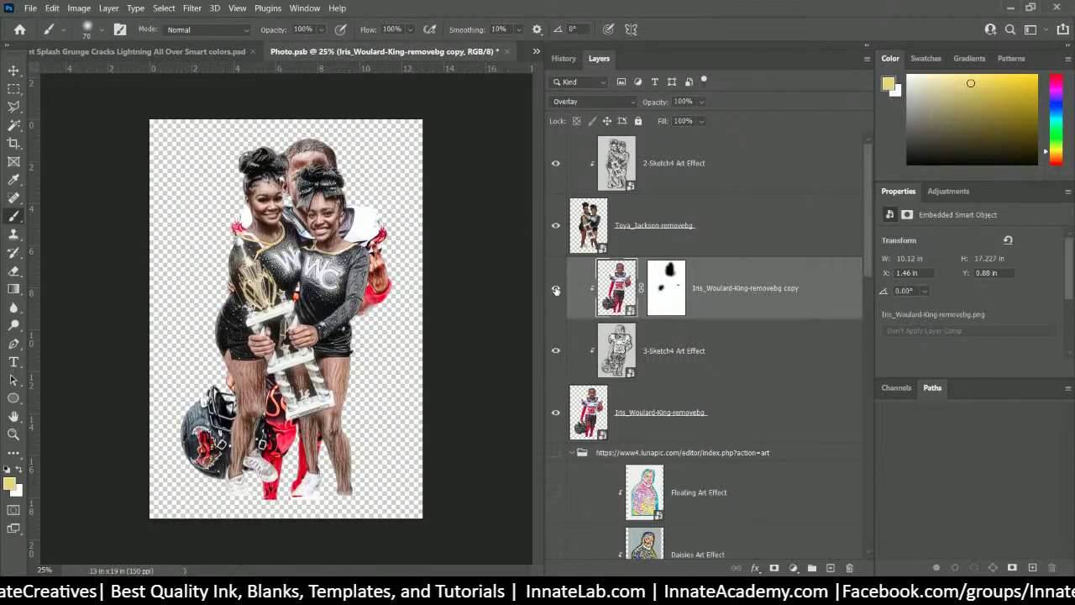
left_click(556, 415)
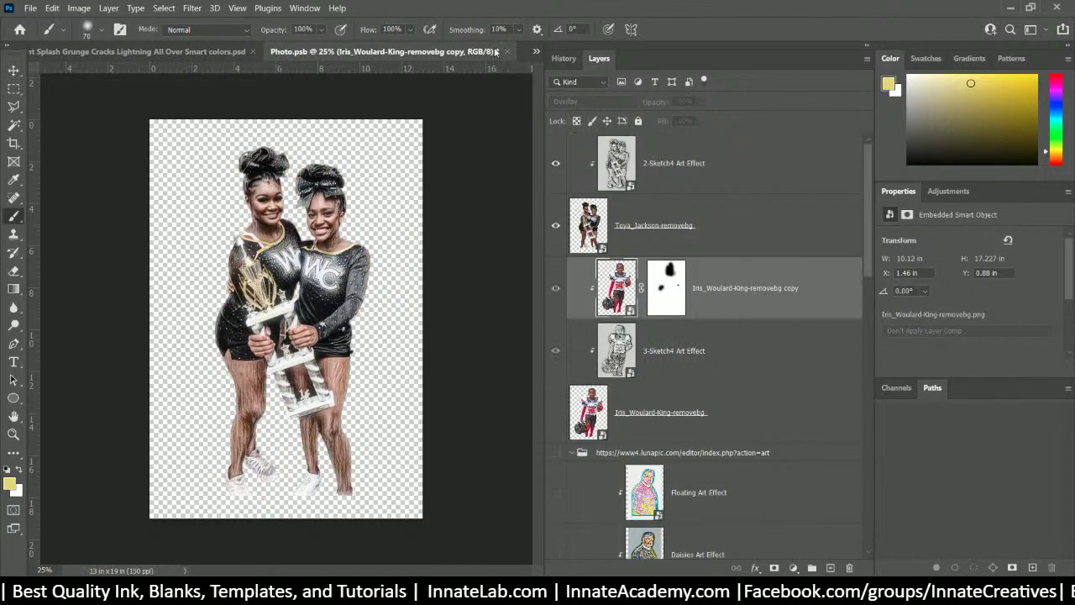
left_click(509, 52)
left_click(499, 229)
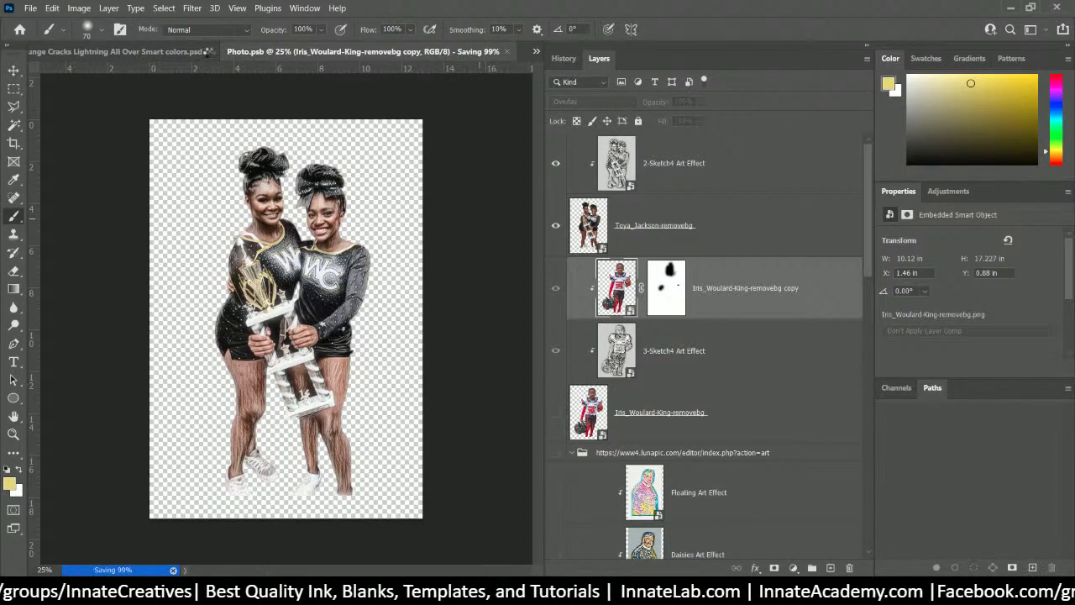
key("ctrl+w")
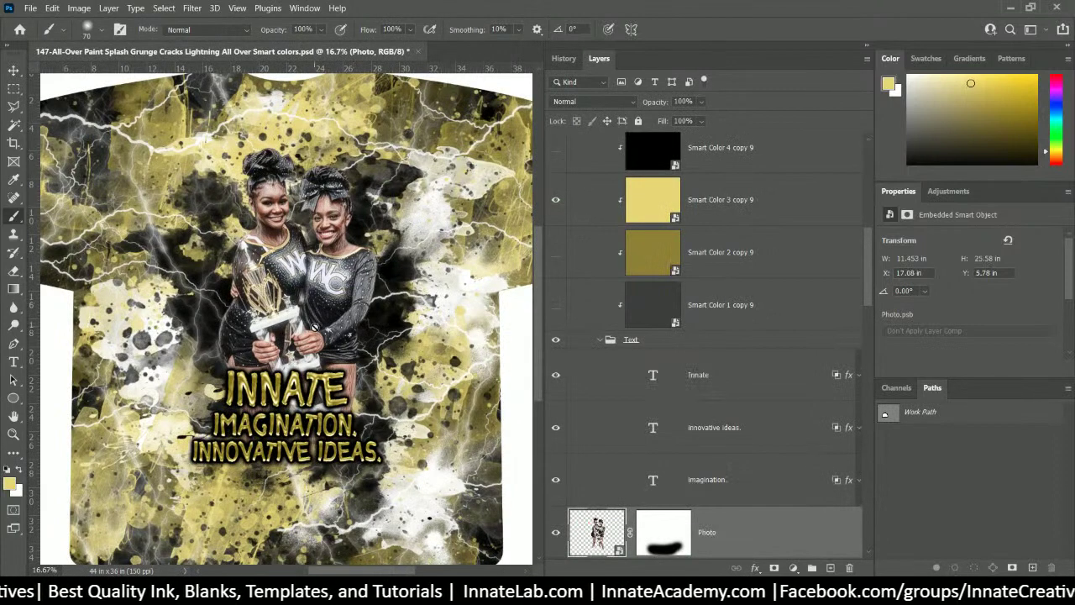
- Select the Innate text layer and collapse the Text and Text Group folders
left_click(13, 71)
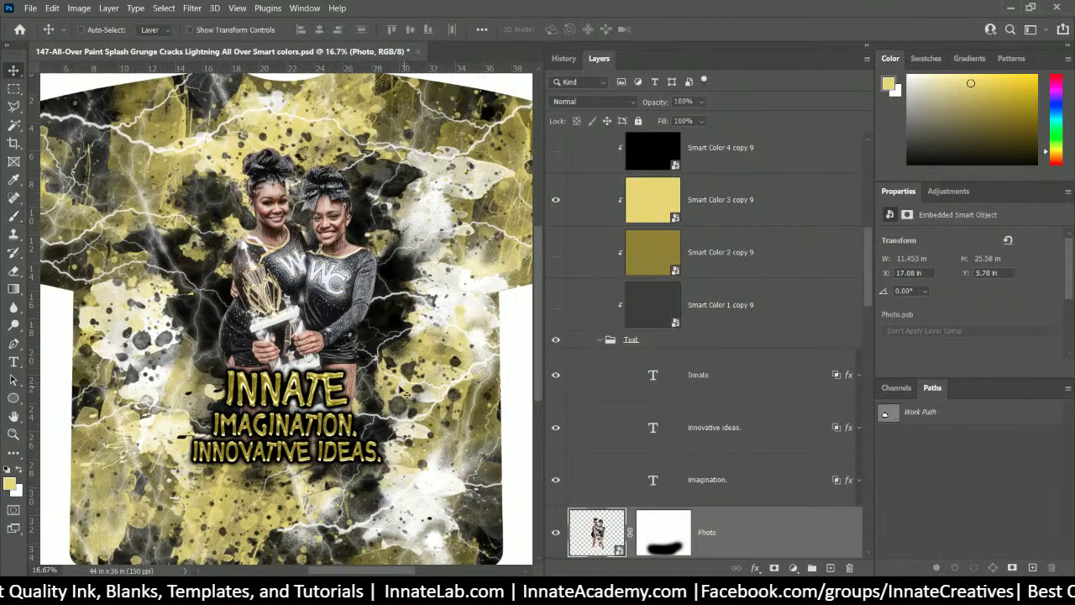
right_click(322, 385)
left_click(363, 161)
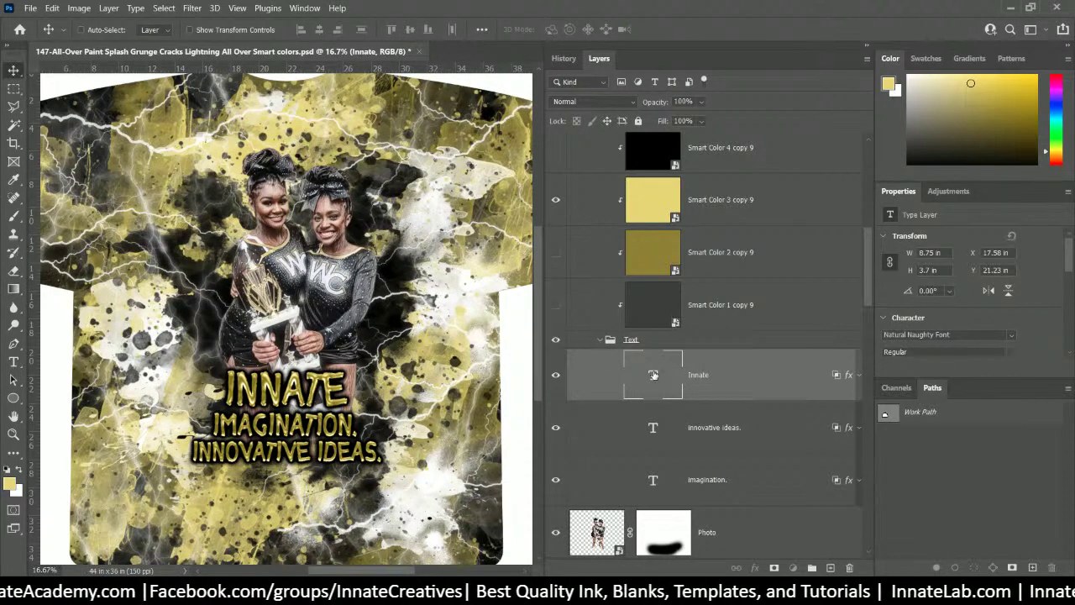
scroll(653, 375, "down", 2)
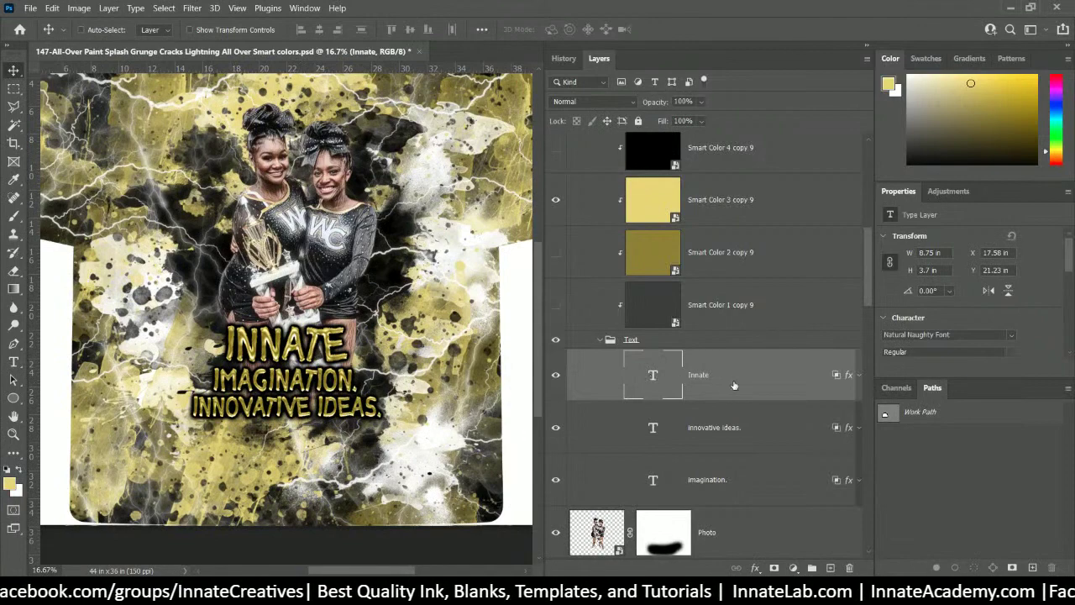
left_click(609, 340)
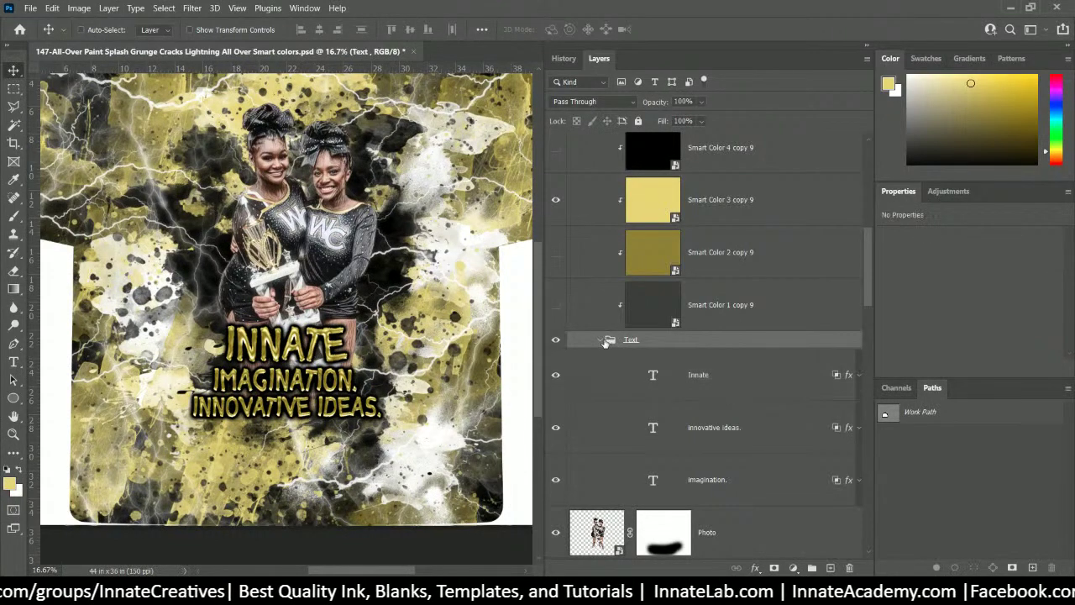
left_click(601, 340)
scroll(601, 327, "up", 3)
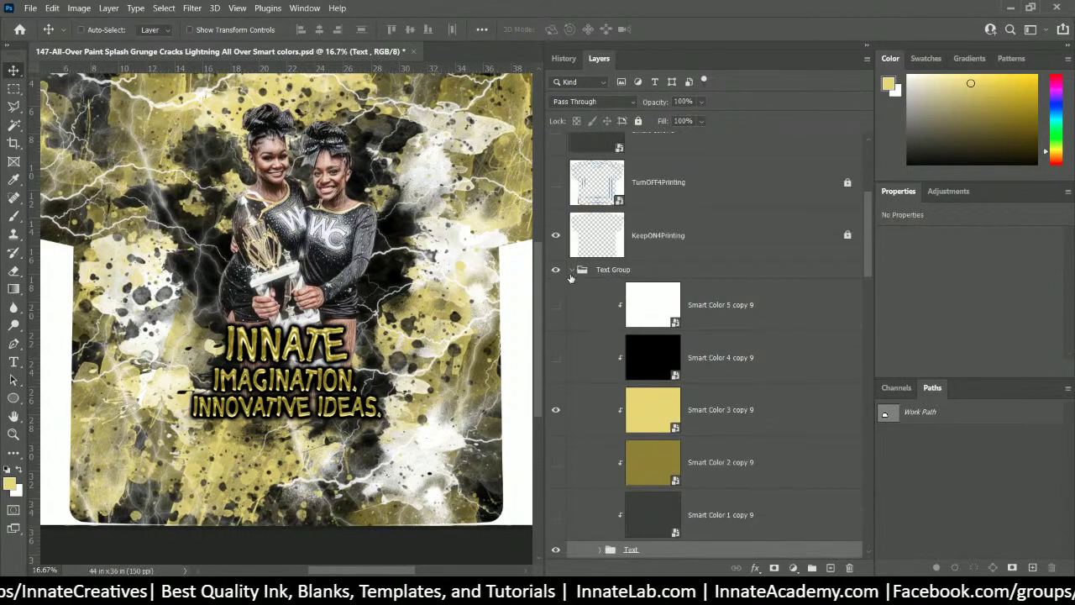
left_click(571, 273)
- Duplicate Text Group, hide the original, and expand the copy's Text subfolder to the Innate layer
right_click(625, 275)
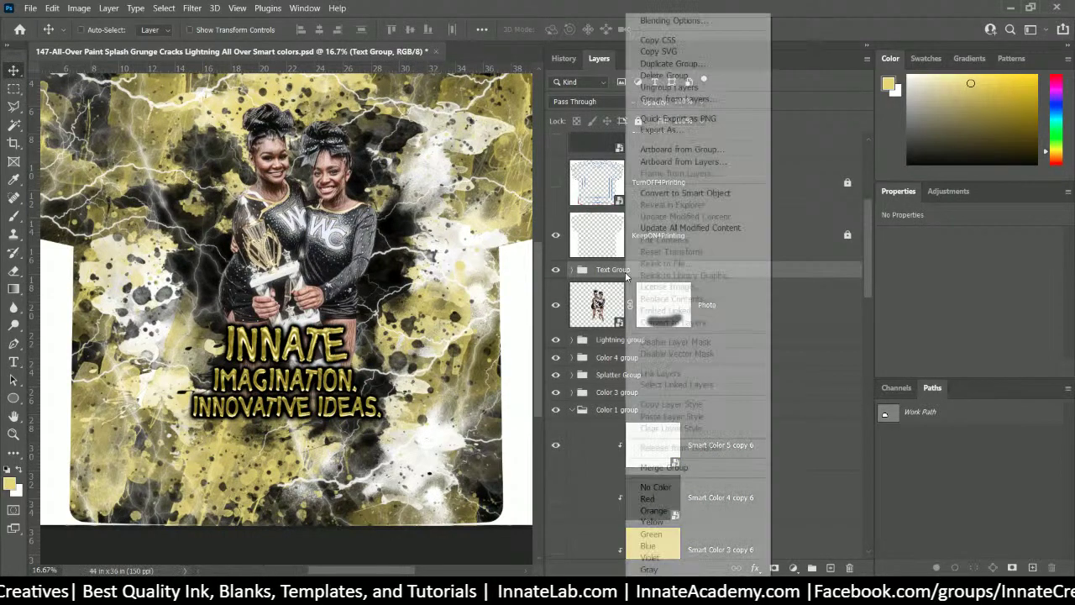
left_click(672, 63)
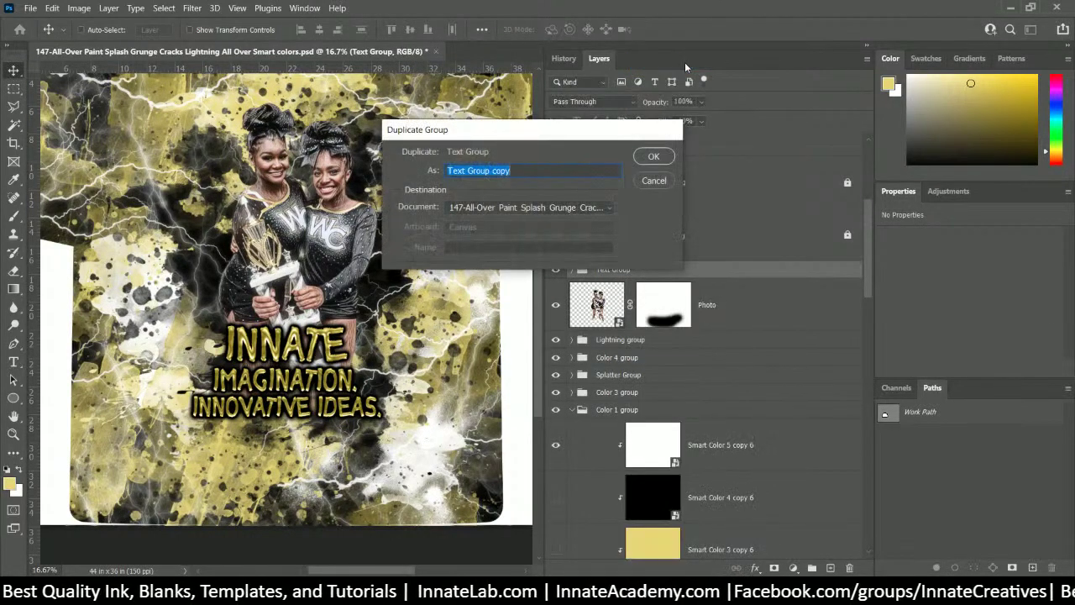
key("Return")
left_click(555, 287)
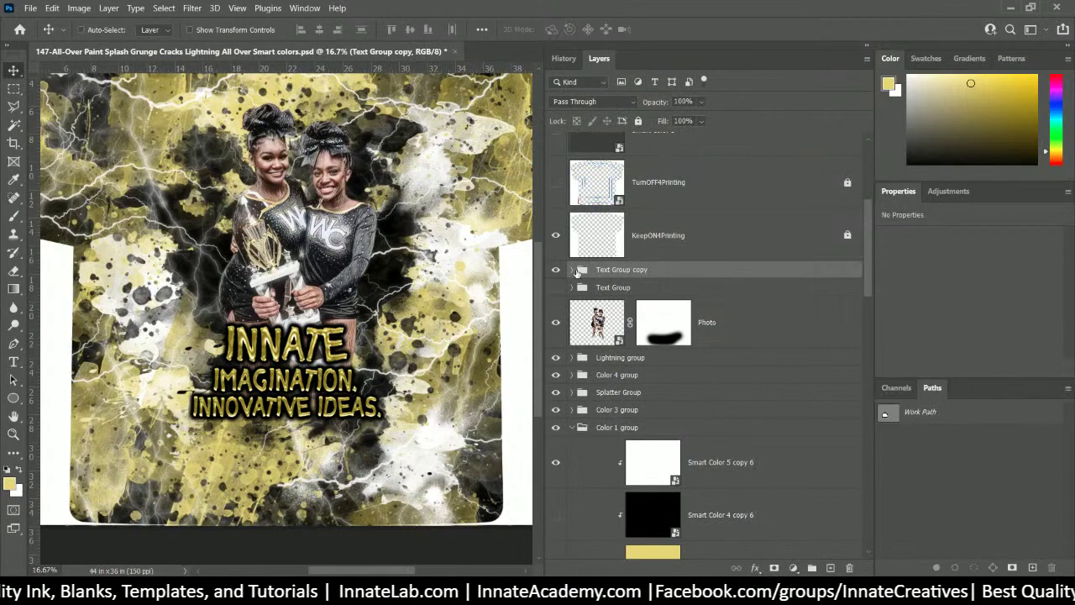
left_click(572, 270)
scroll(588, 285, "down", 3)
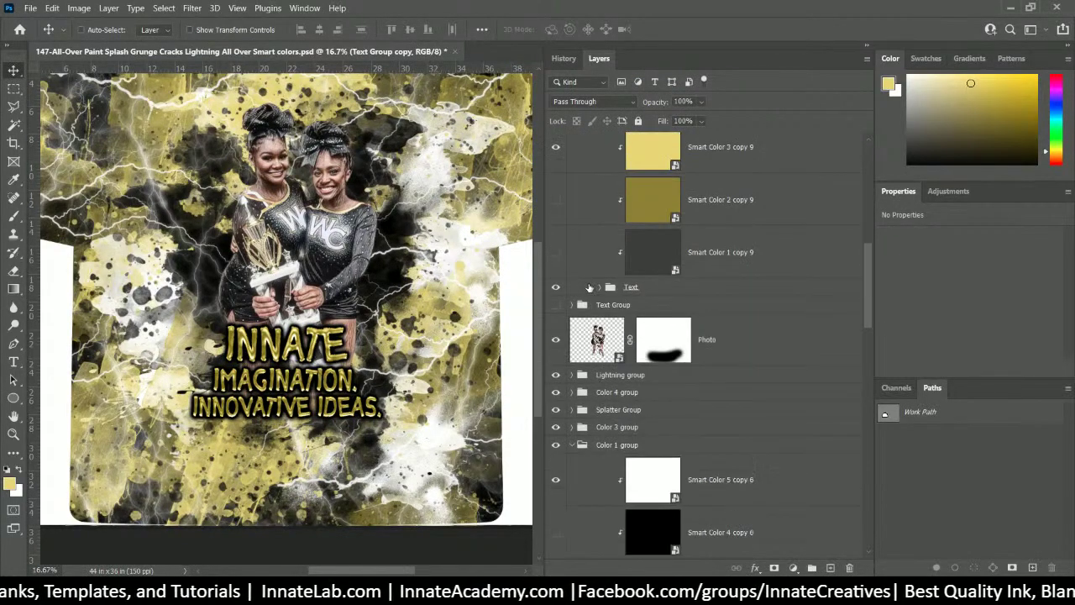
left_click(599, 287)
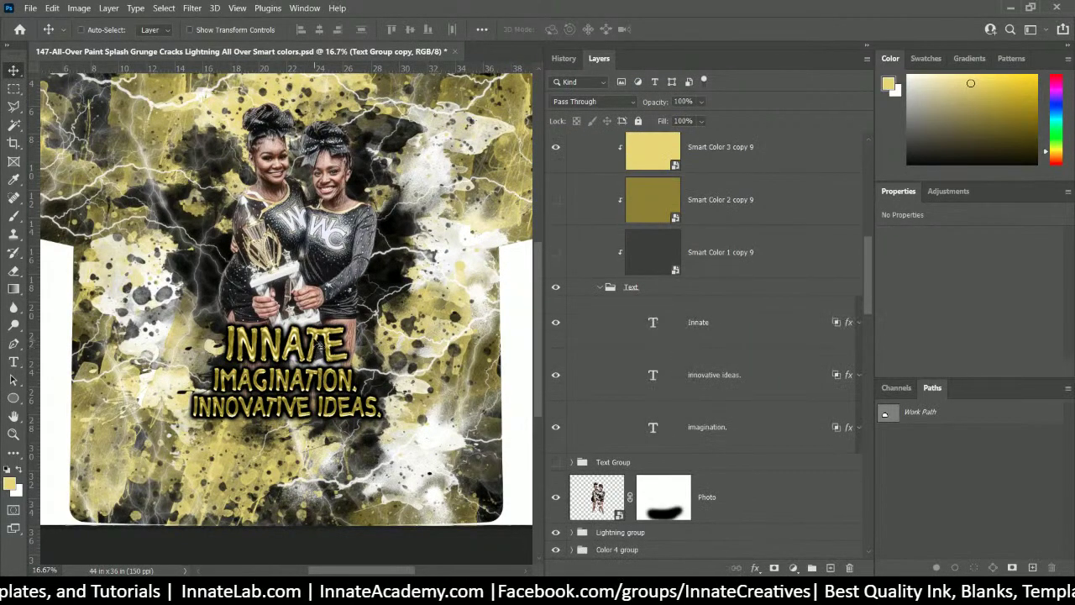
right_click(319, 346)
left_click(366, 187)
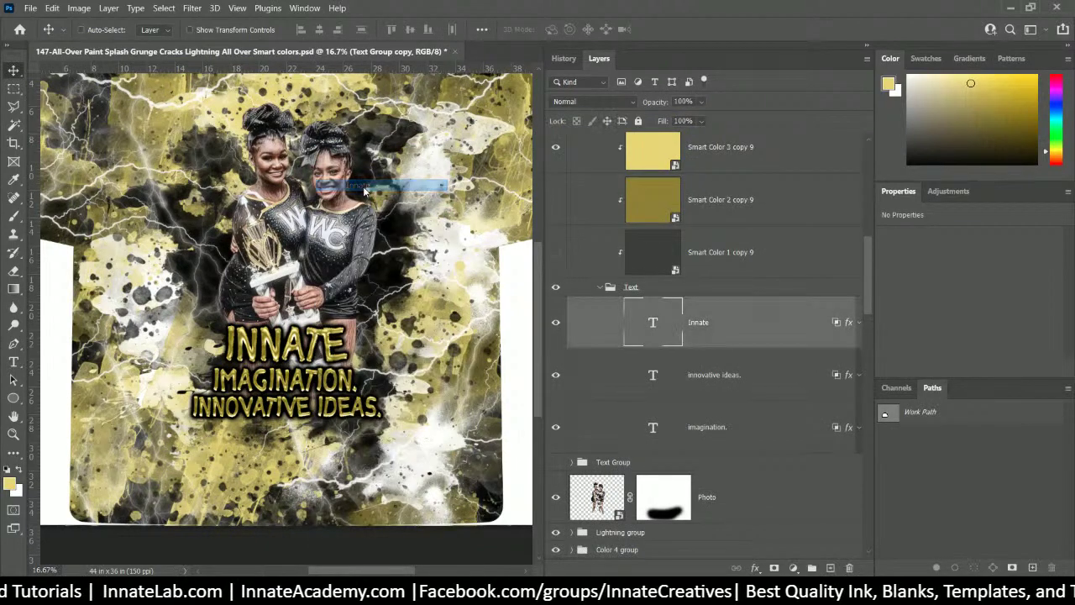
- Replace the INNATE title text with WAYNE COUNTY
double_click(654, 324)
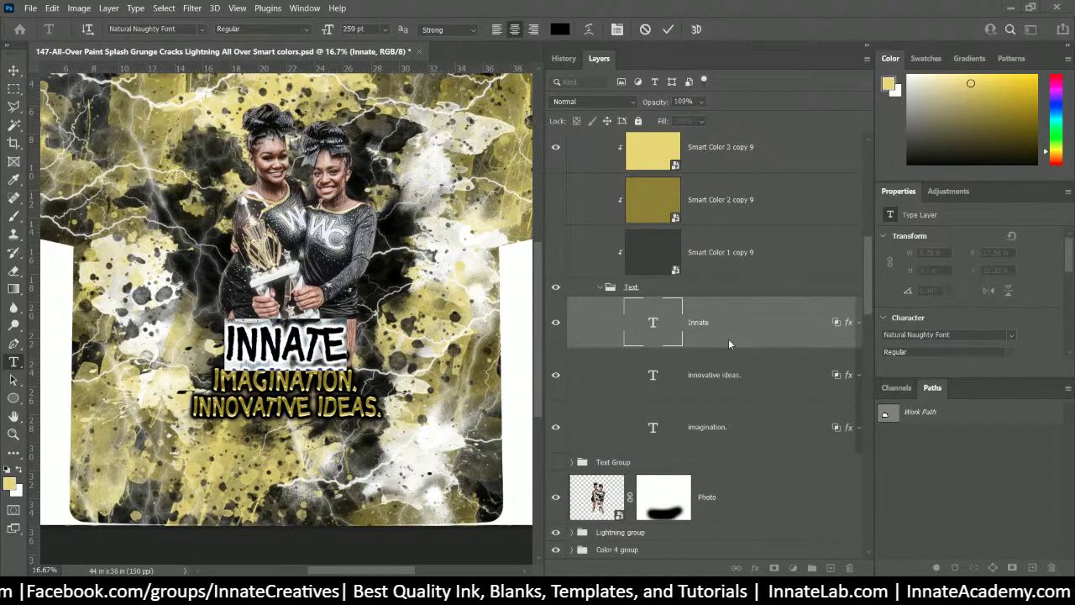
left_click(656, 326)
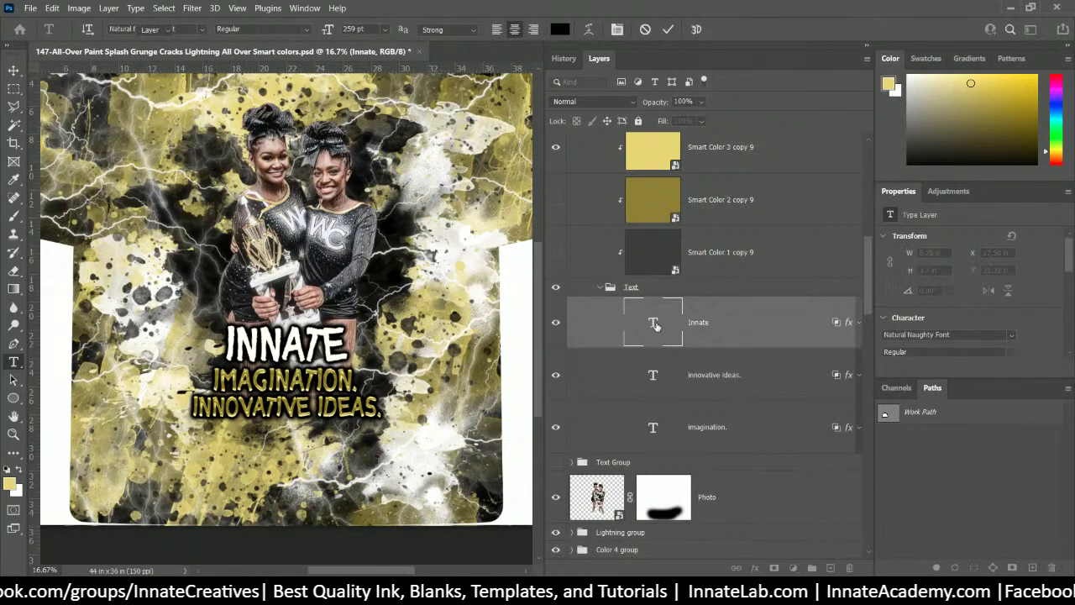
double_click(656, 326)
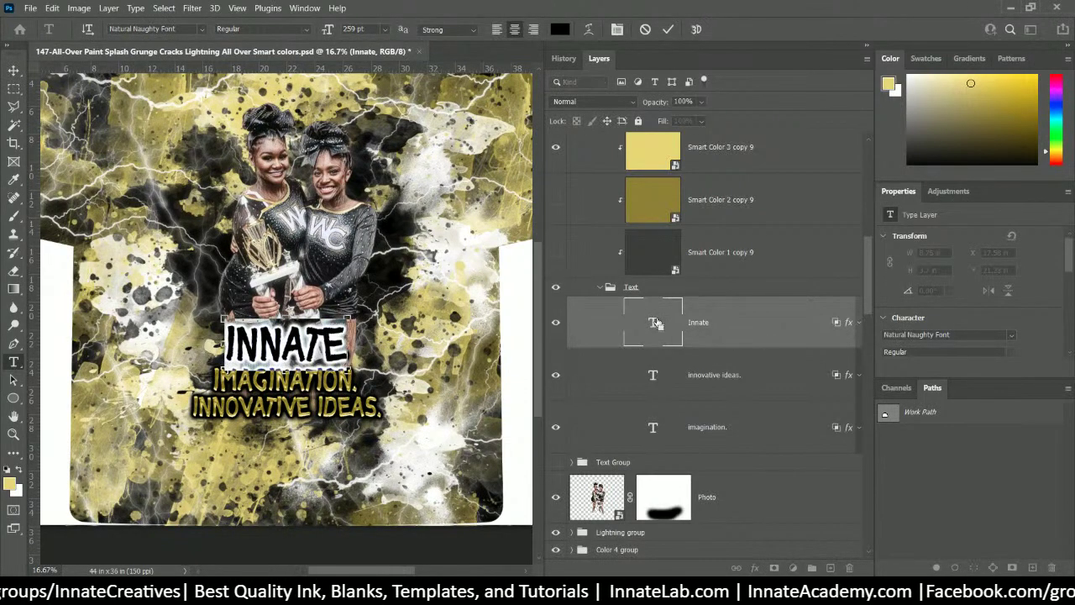
type("WAYNE COUNTY HIGH SCHOOL")
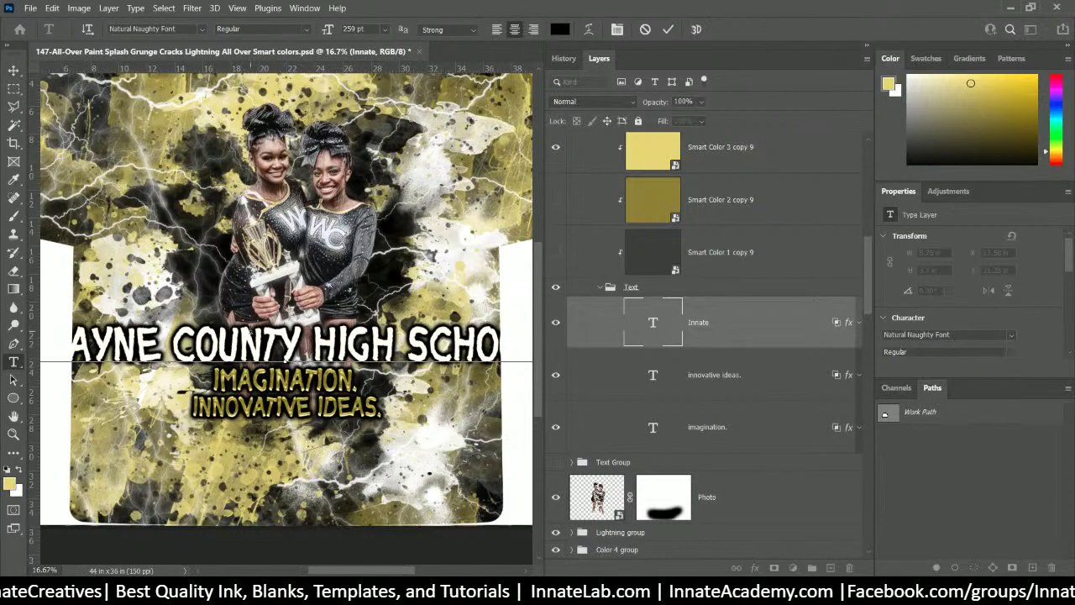
left_click_drag(170, 345, 795, 407)
key("ctrl+c")
key("BackSpace")
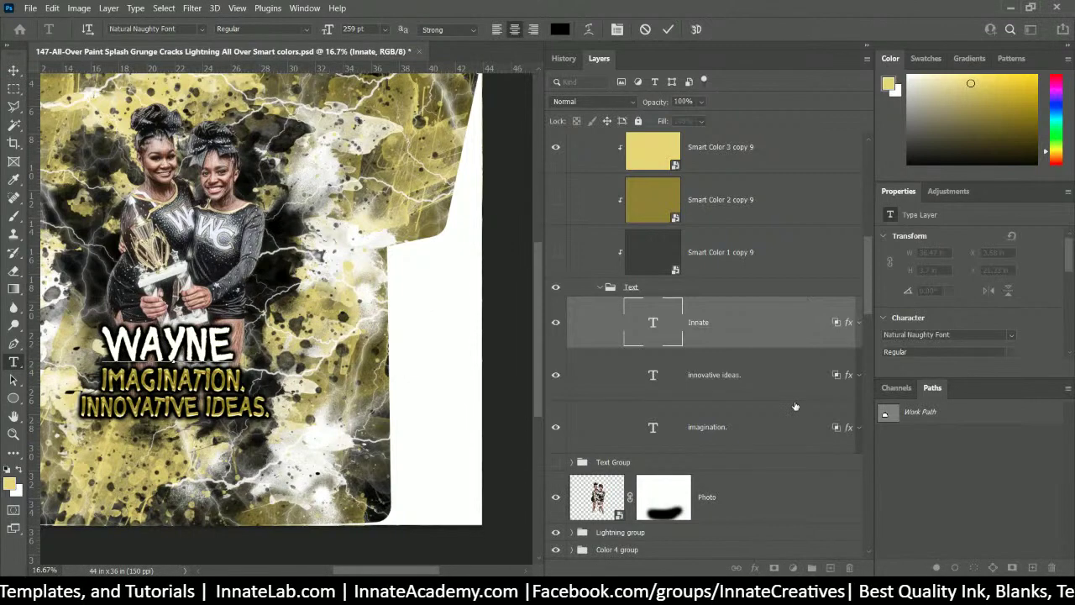
key("ctrl+z")
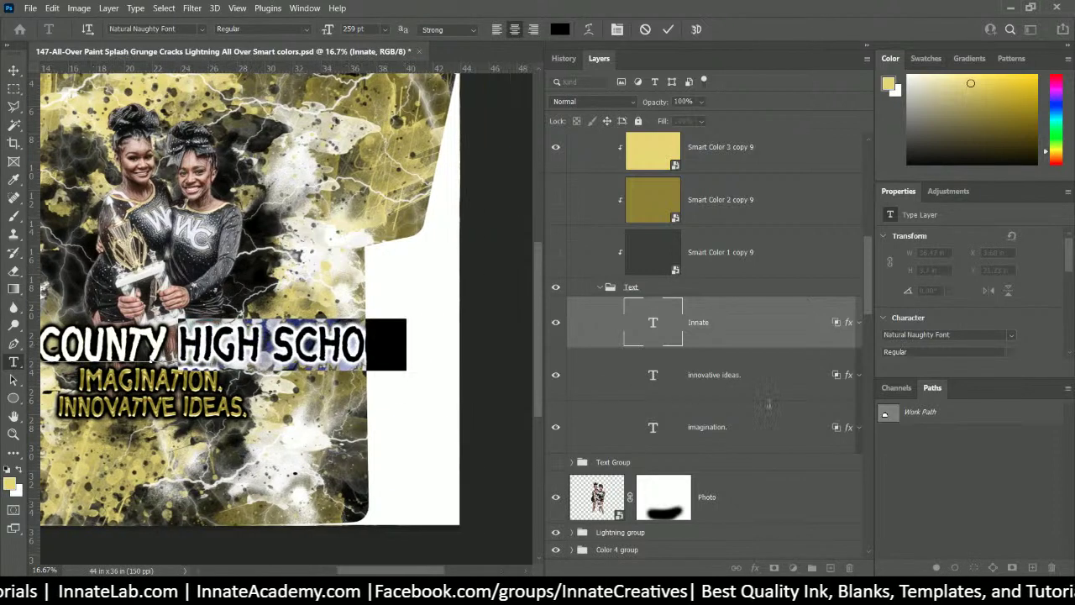
key("BackSpace")
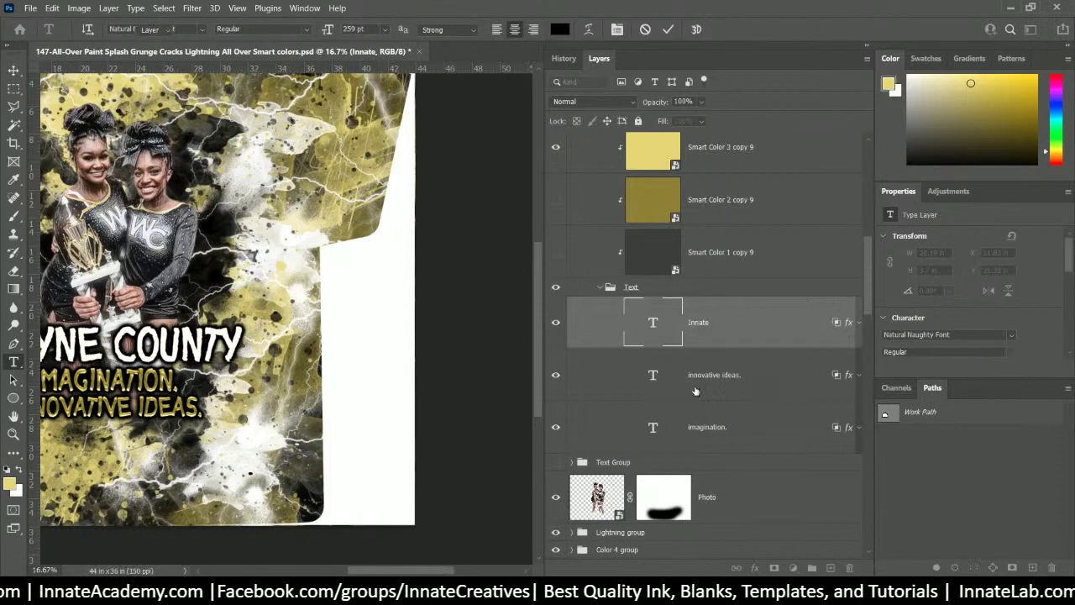
key("ctrl+Return")
- Hide the 'innovative ideas.' text layer
left_click(652, 378)
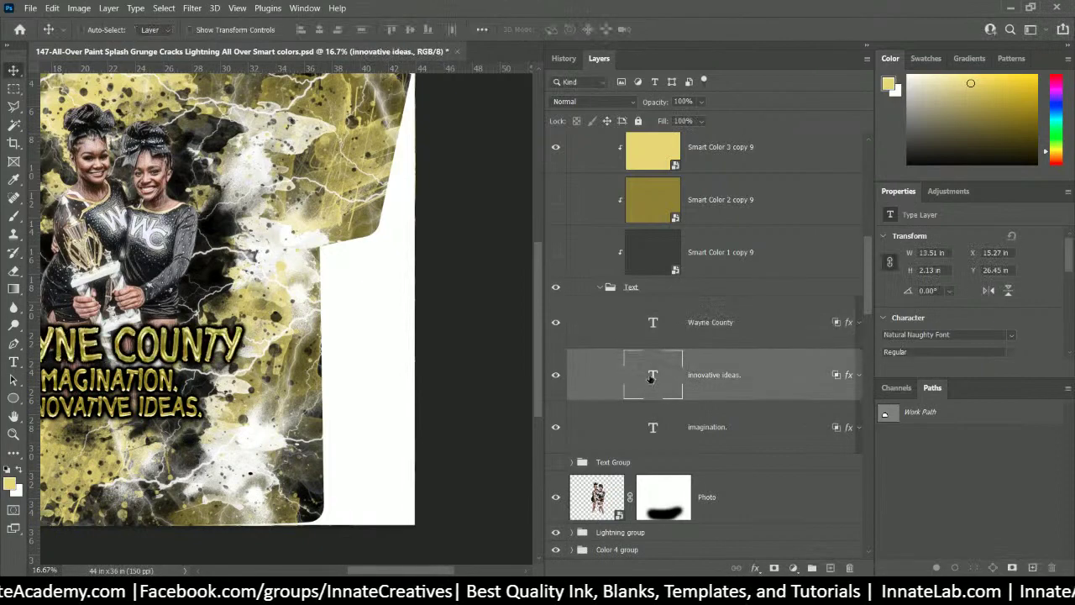
double_click(653, 377)
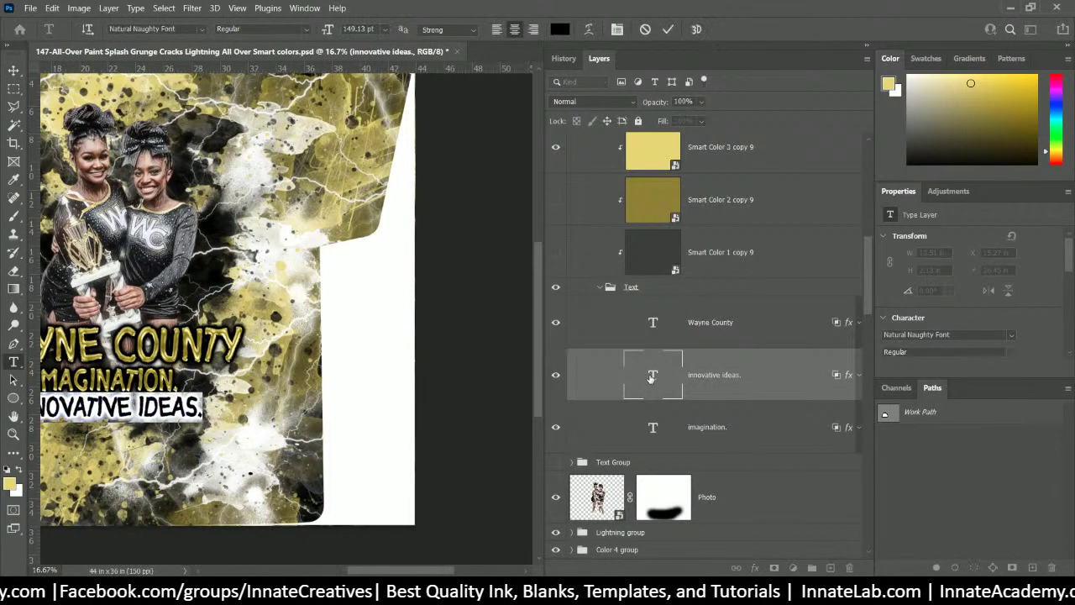
left_click(557, 376)
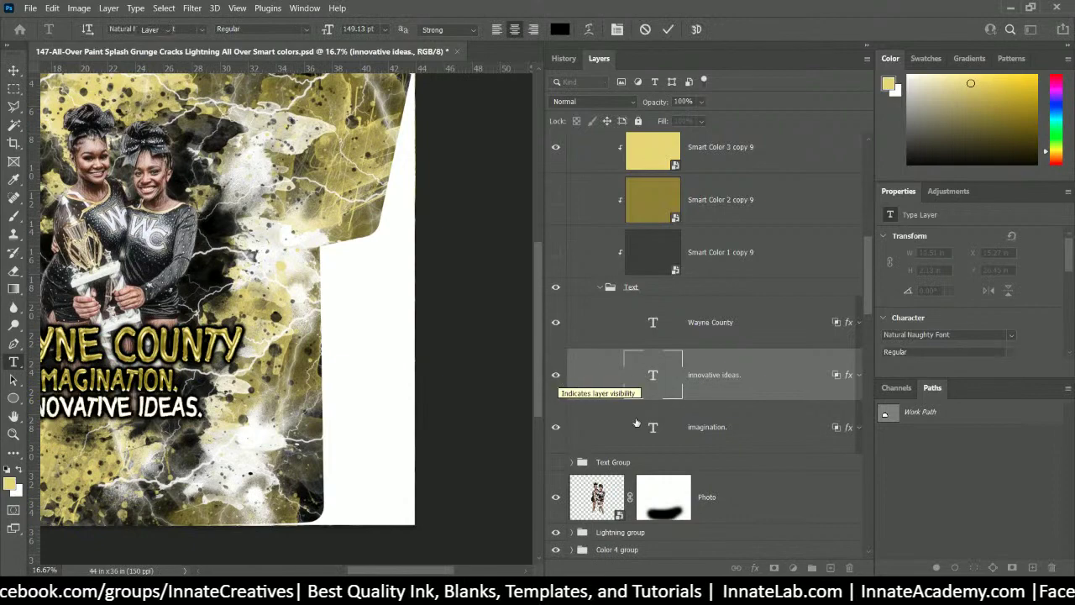
- Change the 'imagination.' line to read HIGH SCHOOL
left_click(653, 432)
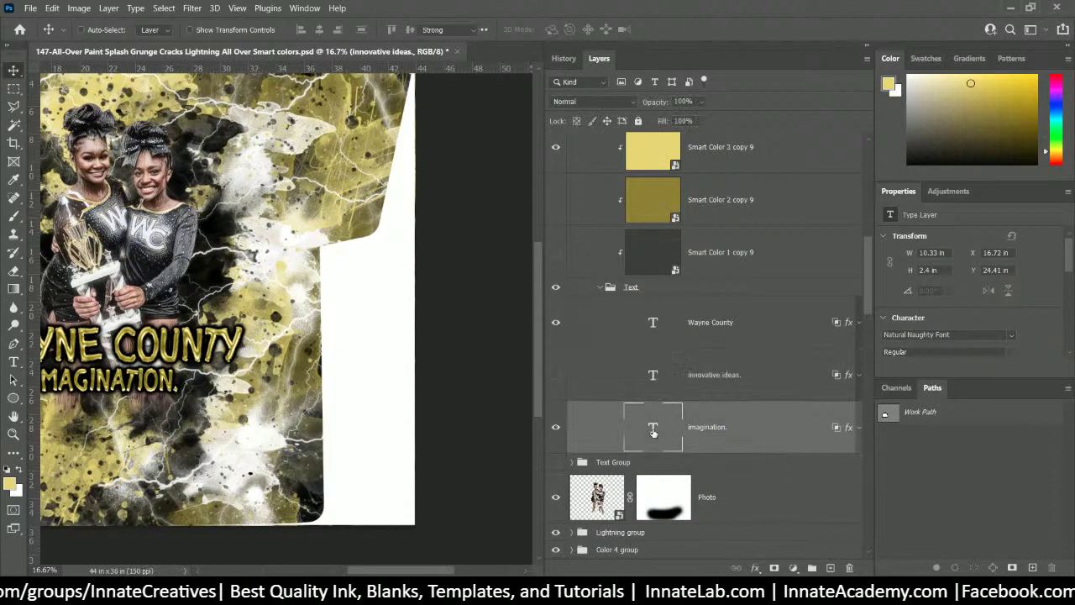
double_click(653, 428)
key("ctrl+v")
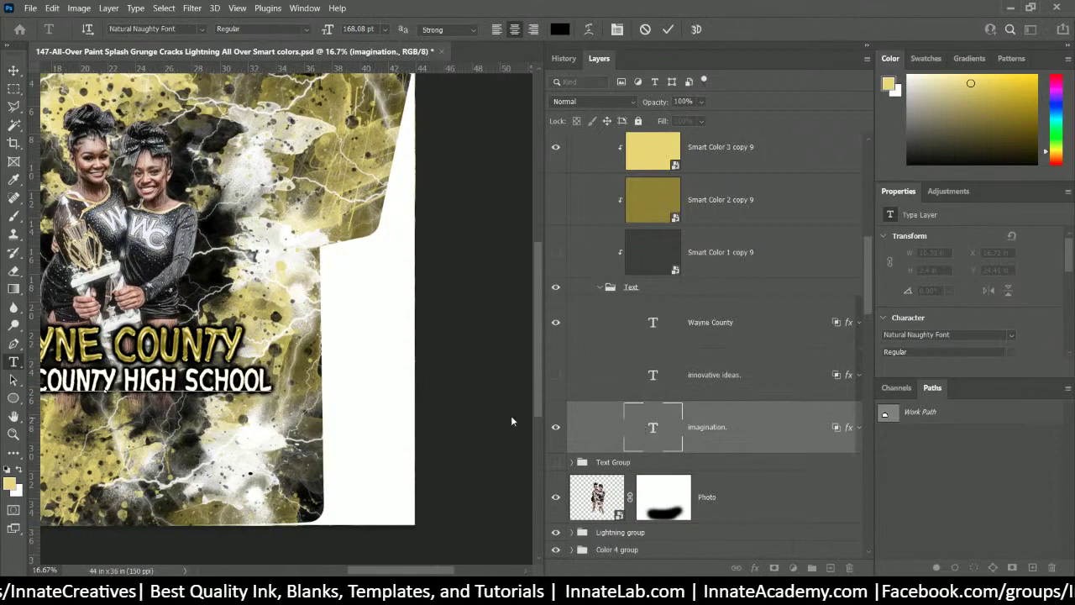
key("shift+Home")
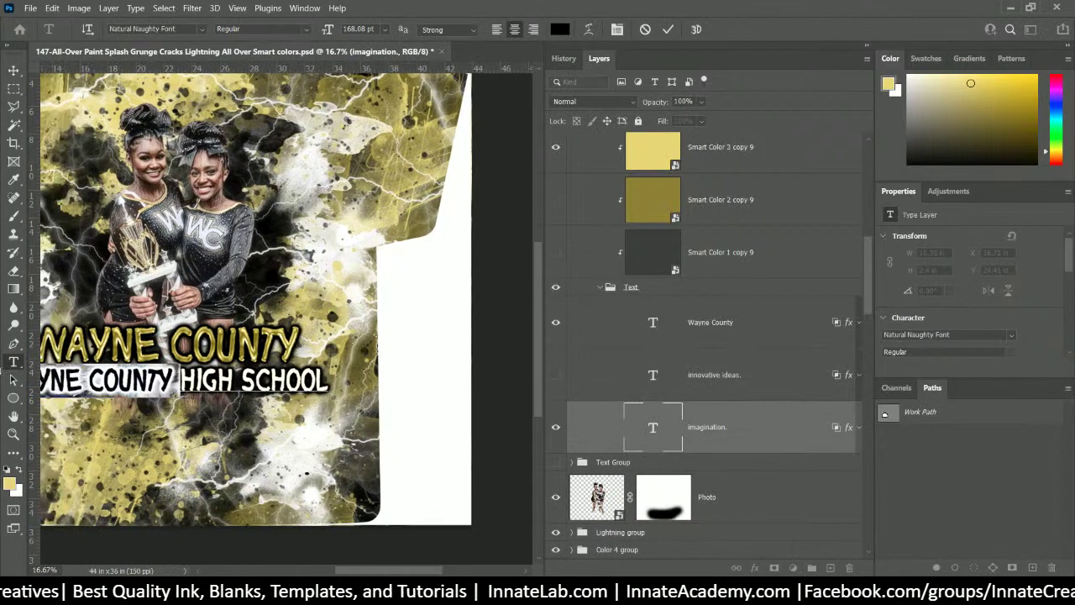
key("BackSpace")
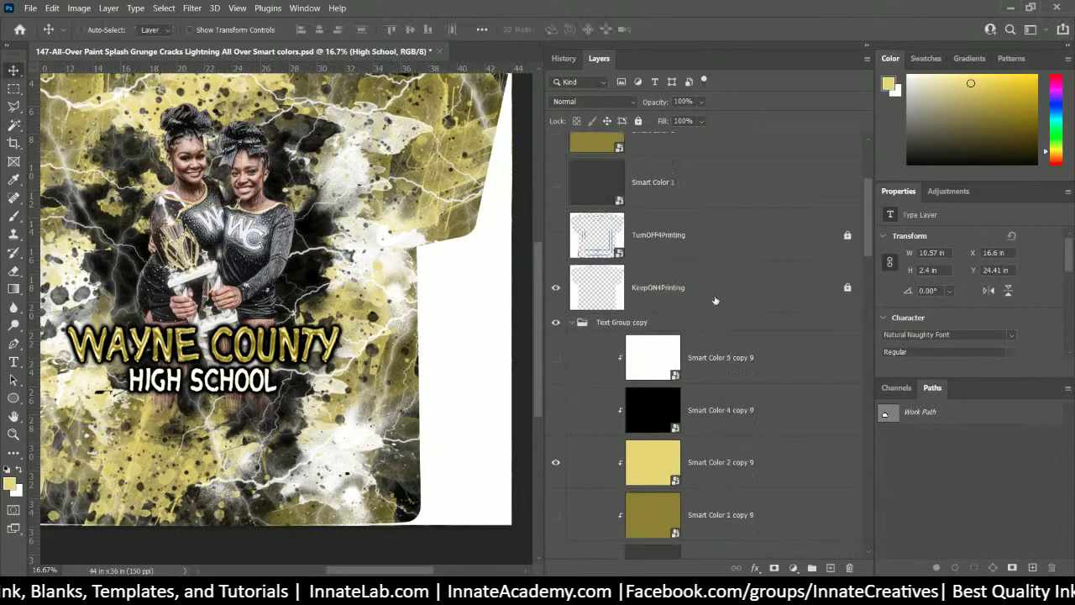
scroll(719, 283, "up", 3)
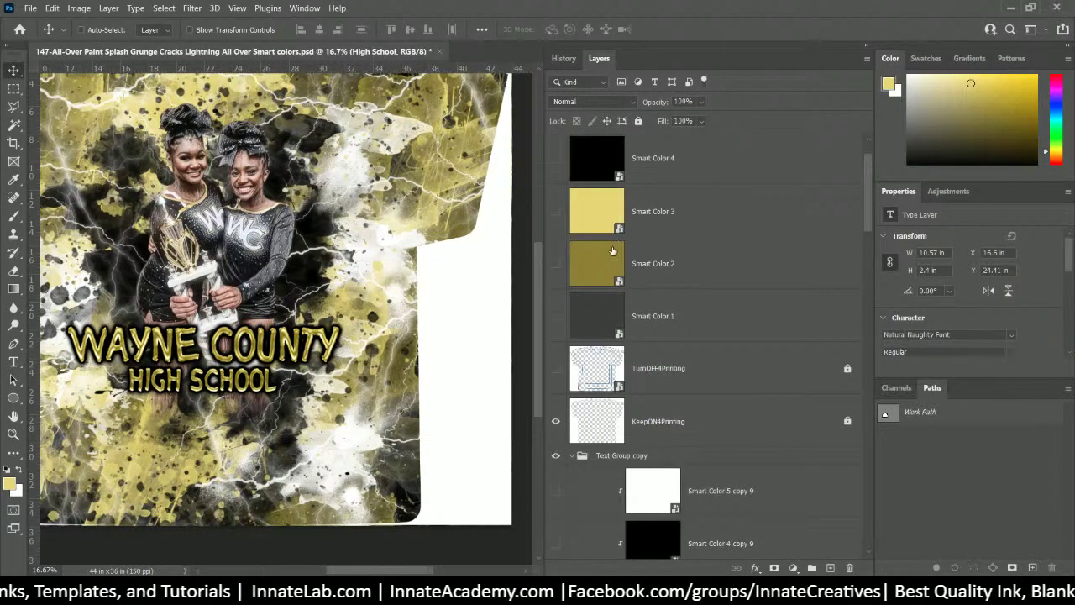
- Show the TurnOFF4Printing guide overlay and scale the WAYNE COUNTY text down to about 83.6%
left_click(555, 368)
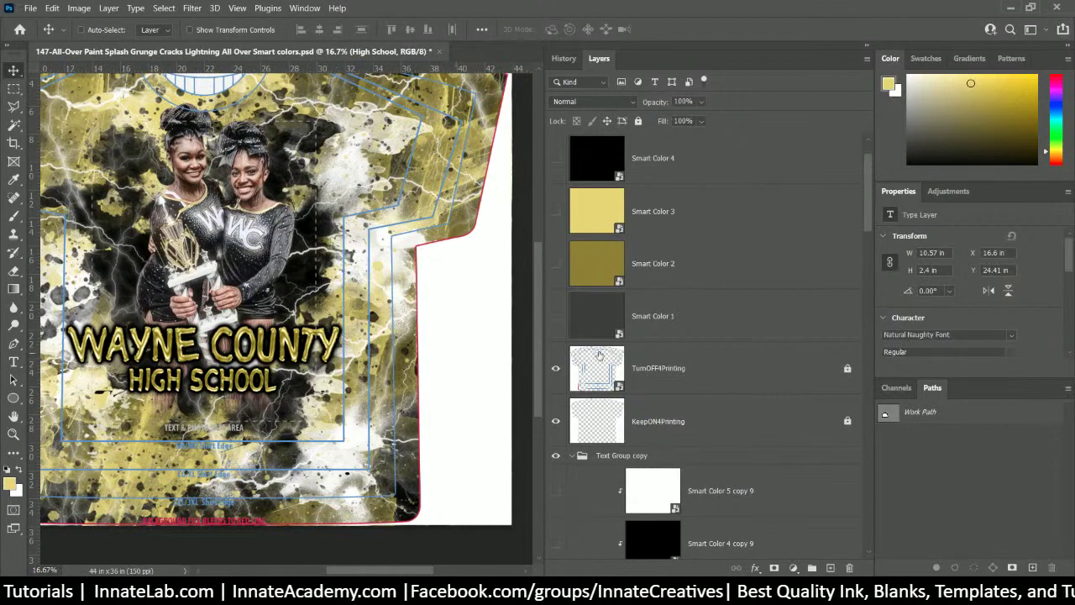
right_click(290, 351)
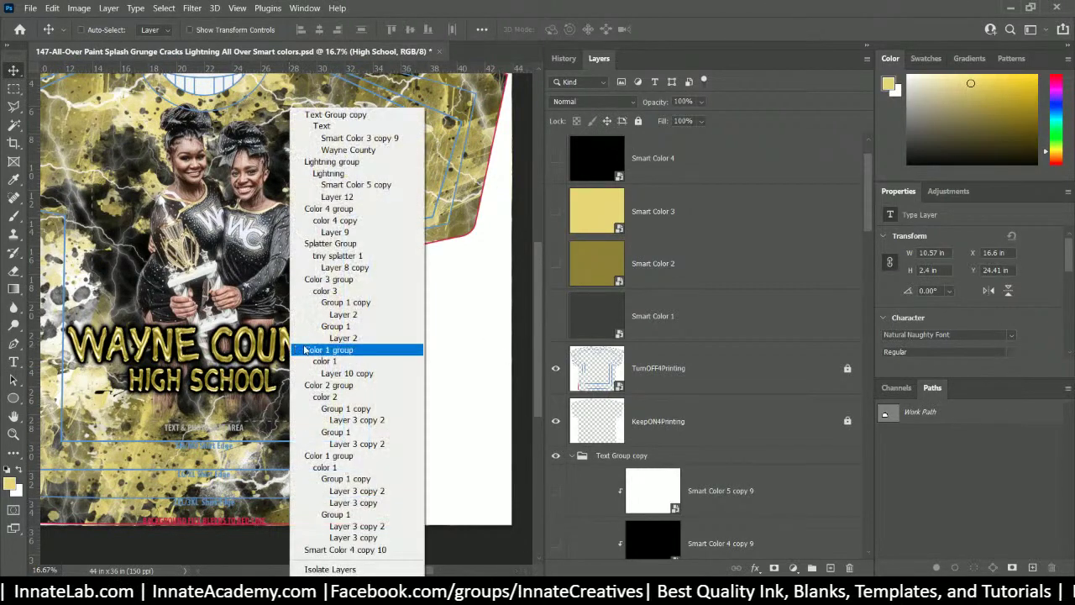
left_click(348, 149)
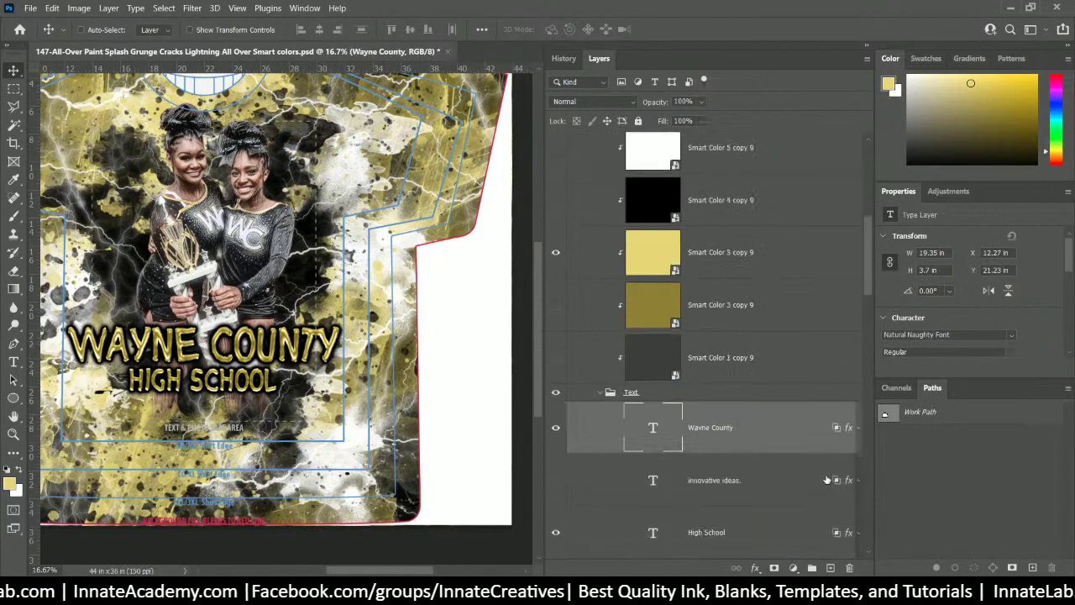
key("ctrl+t")
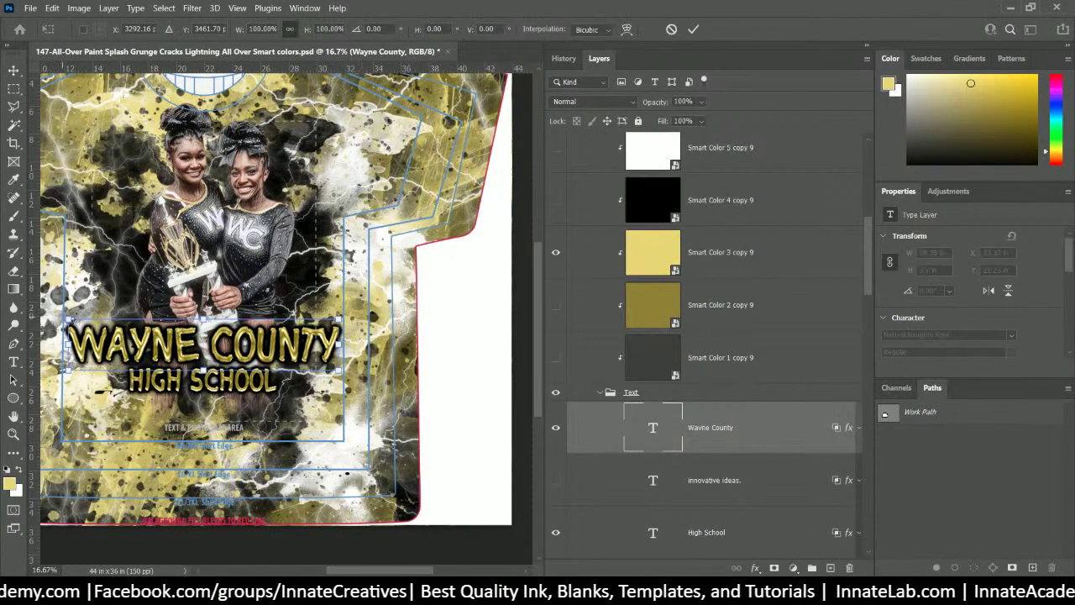
left_click_drag(65, 320, 86, 325)
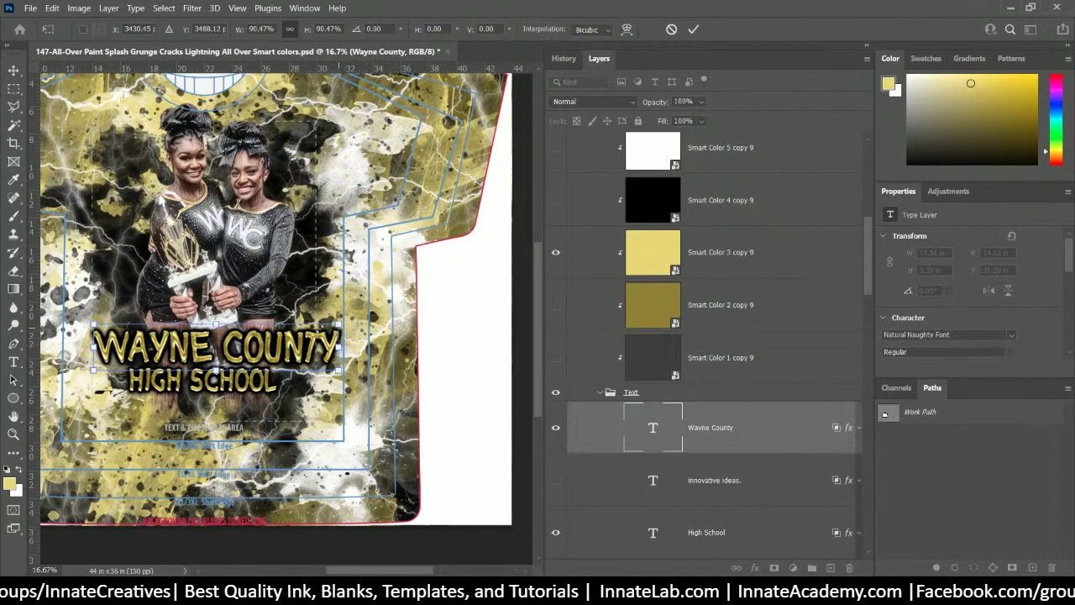
left_click_drag(339, 325, 316, 328)
key("Return")
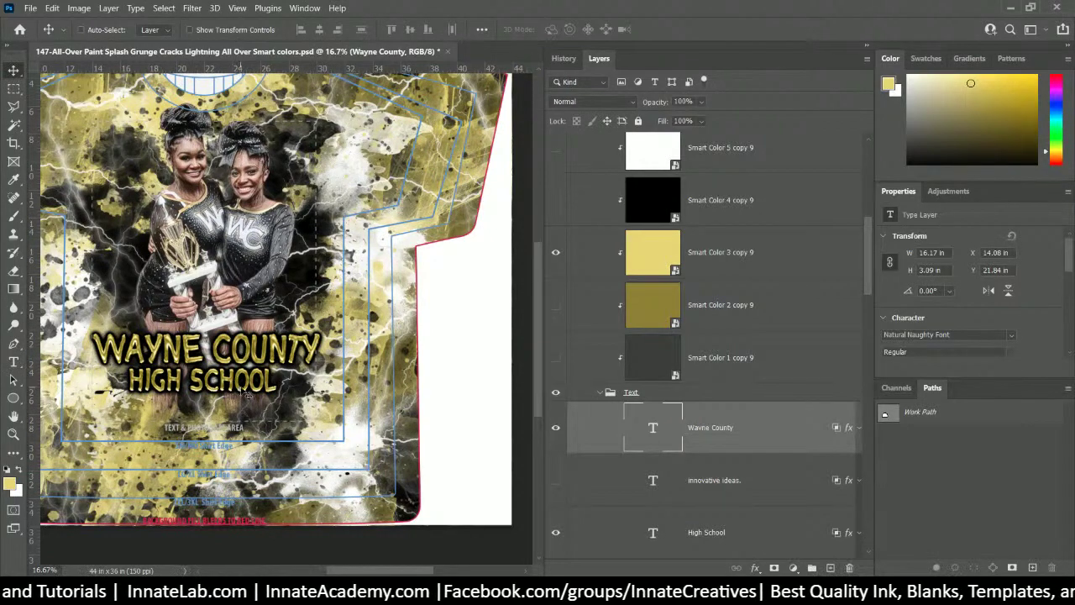
- Replace the Photo layer's old mask with a fresh white layer mask
right_click(254, 305)
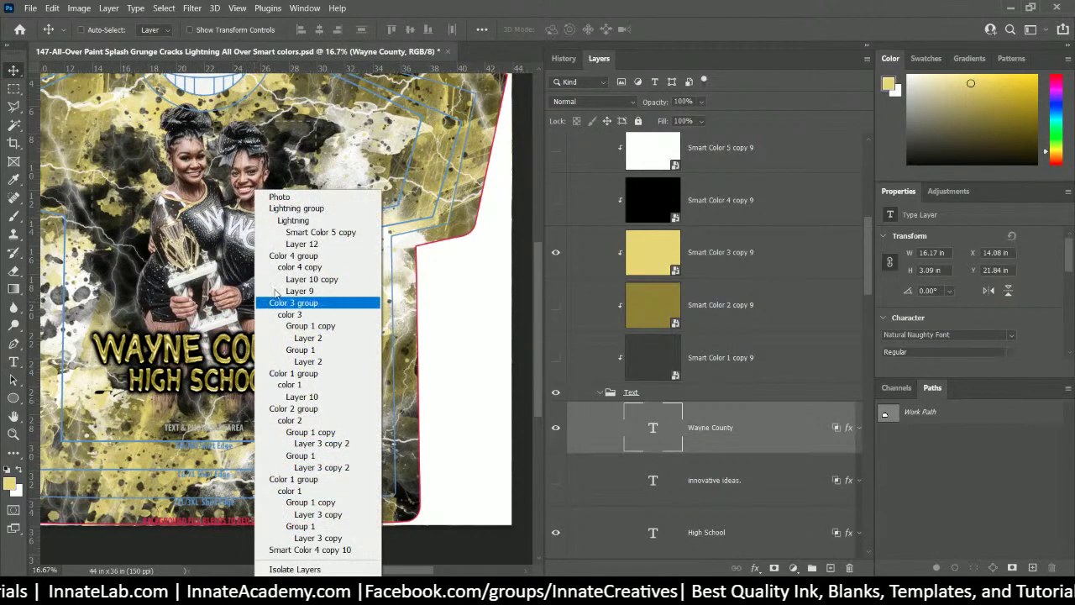
left_click(298, 199)
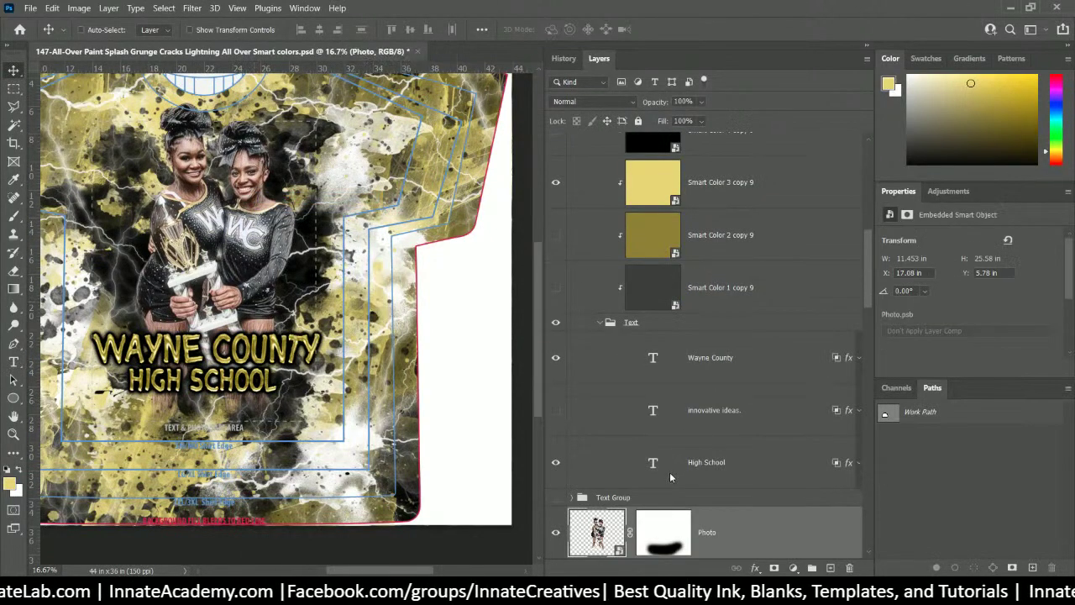
scroll(669, 471, "down", 3)
left_click(664, 388)
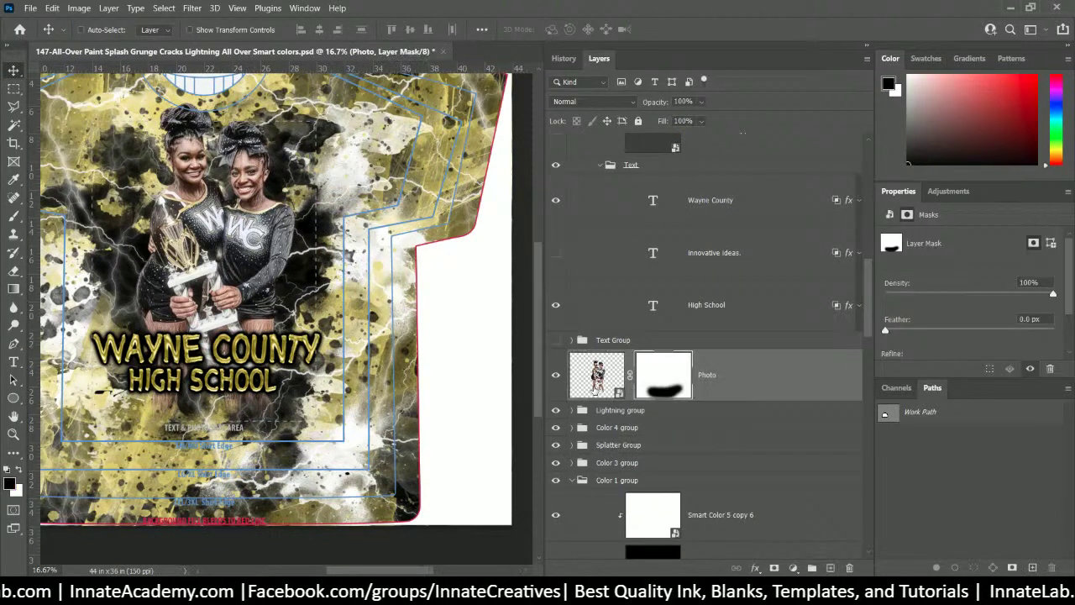
right_click(665, 377)
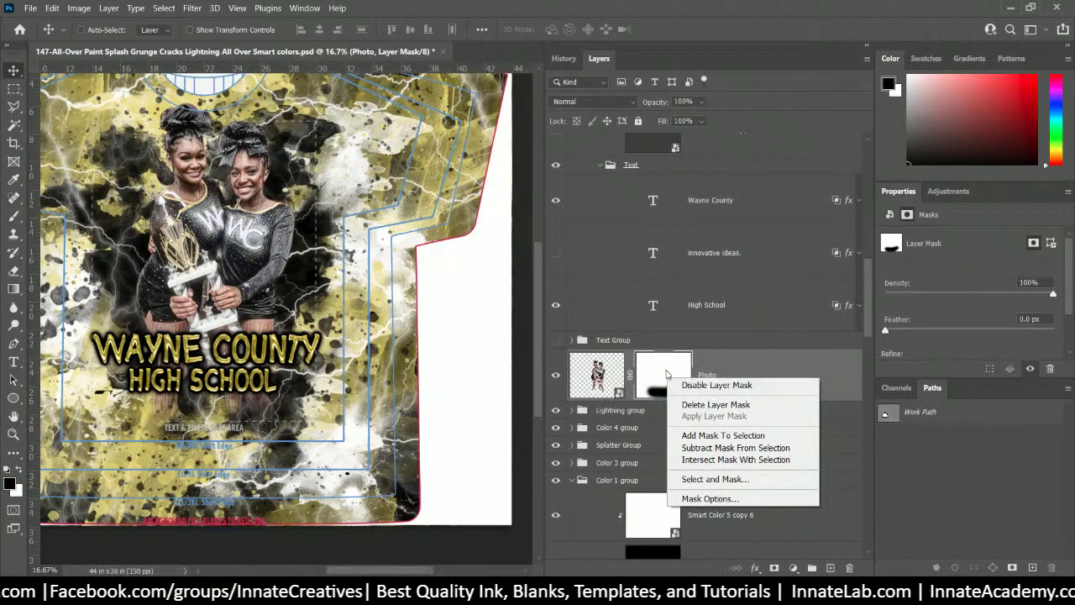
left_click(715, 404)
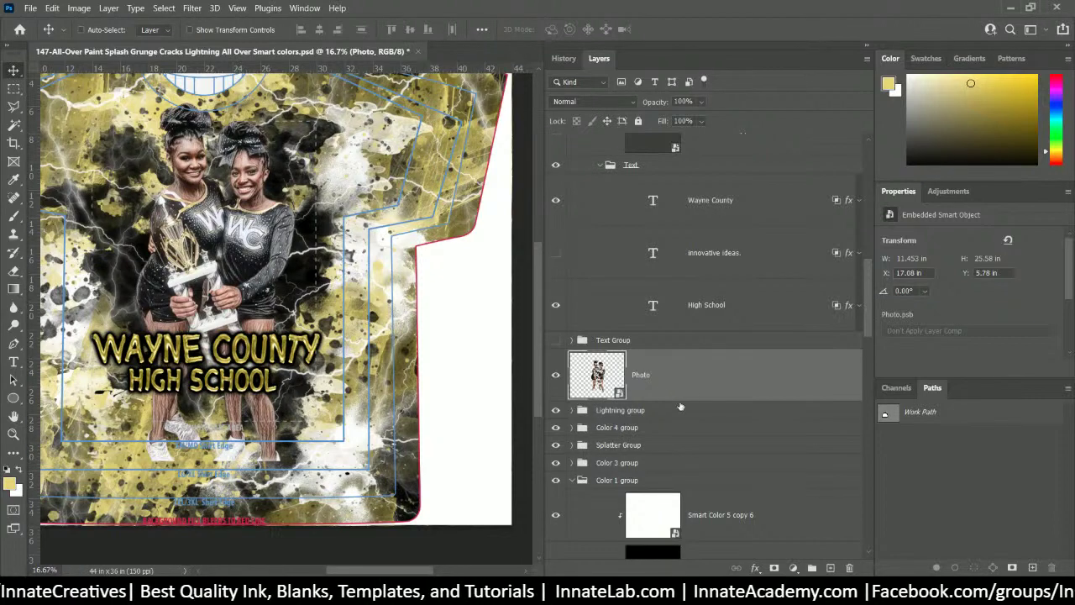
left_click(774, 568)
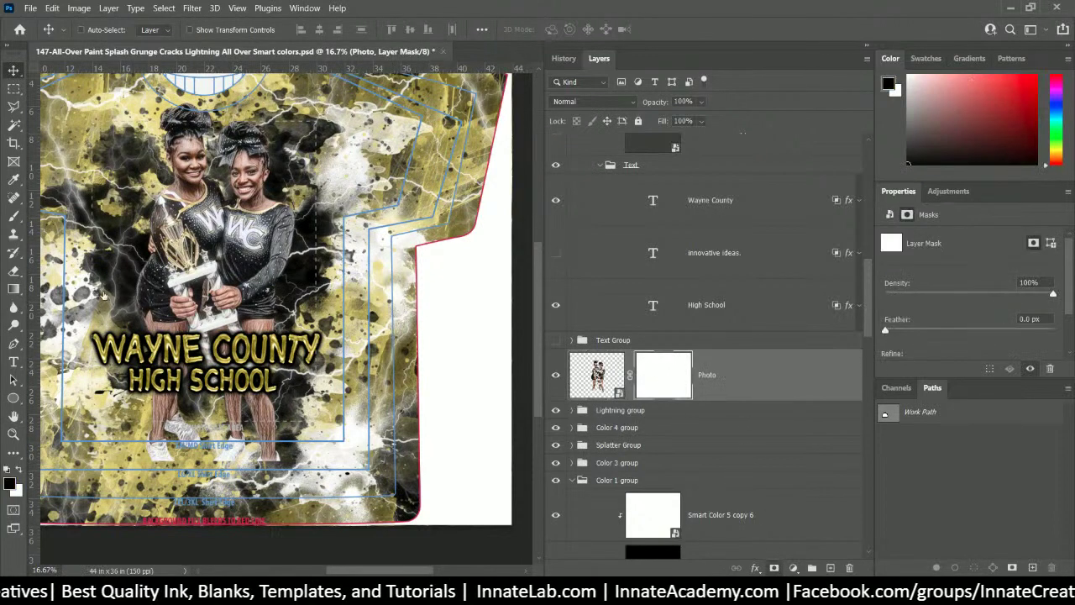
- Paint black with a soft 713 px brush to fade the cheerleaders' lower legs and feet
left_click(14, 216)
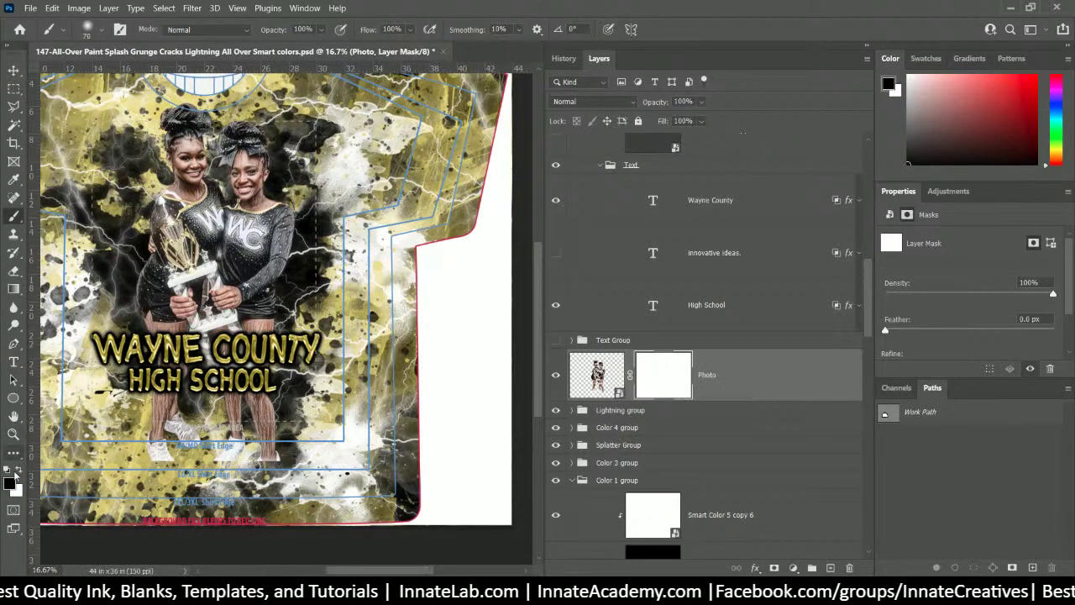
key("x")
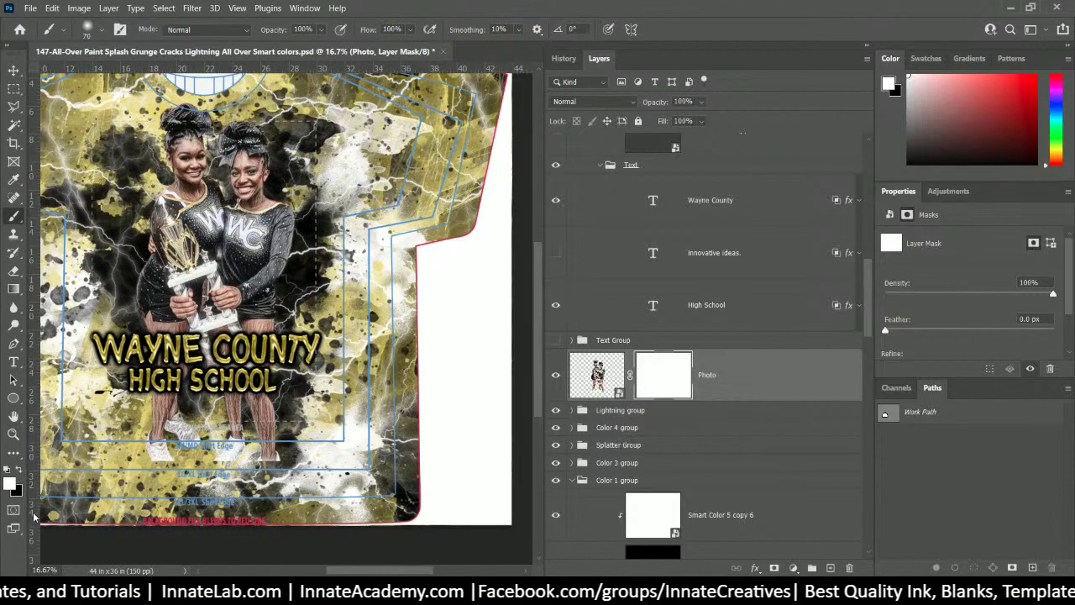
left_click(20, 470)
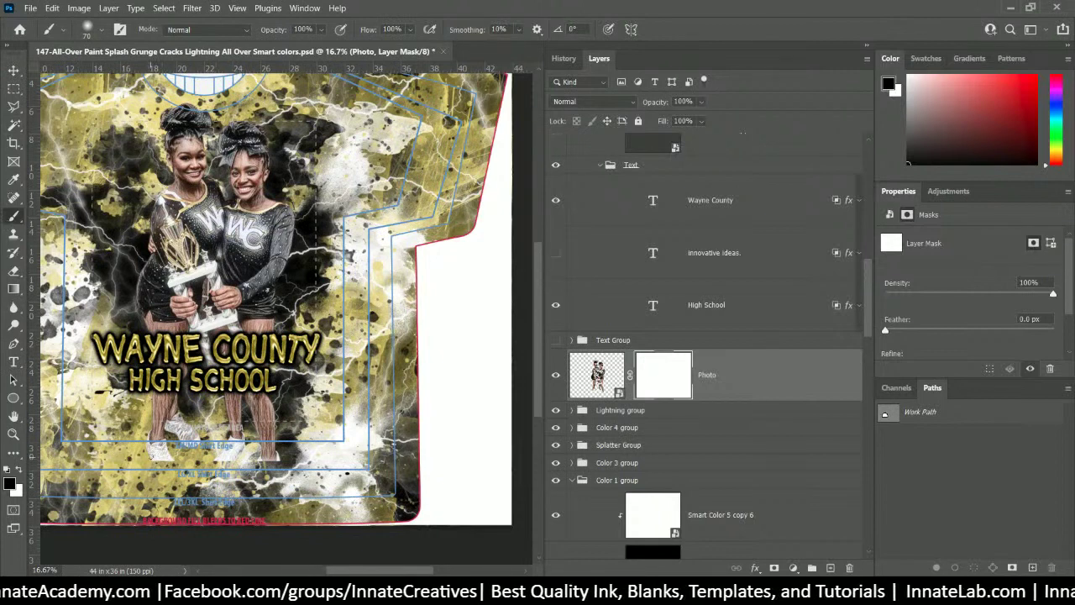
right_click(157, 456, "alt")
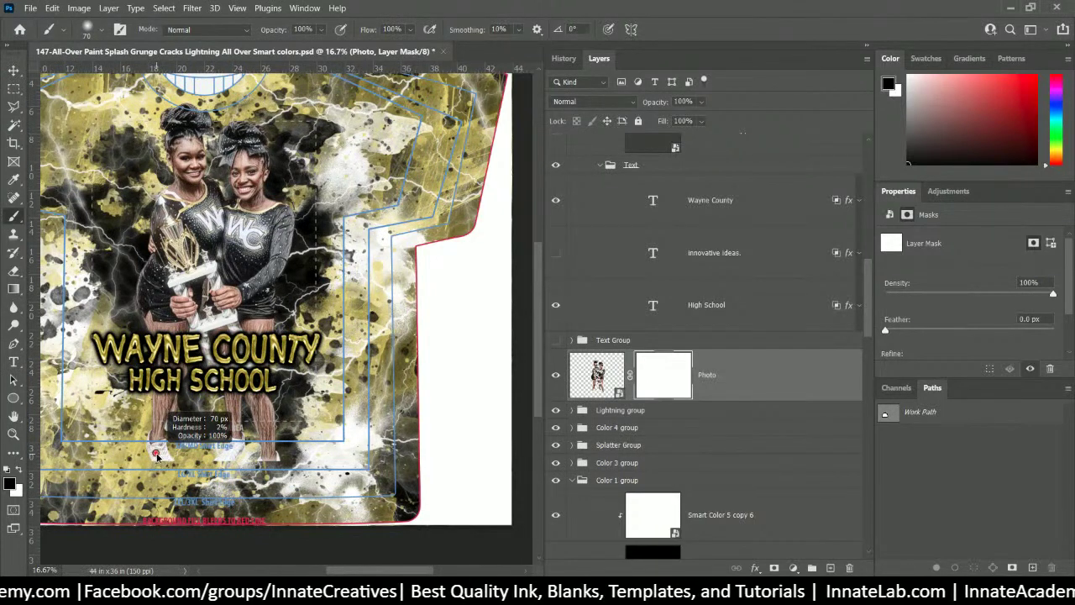
left_click_drag(157, 456, 201, 451)
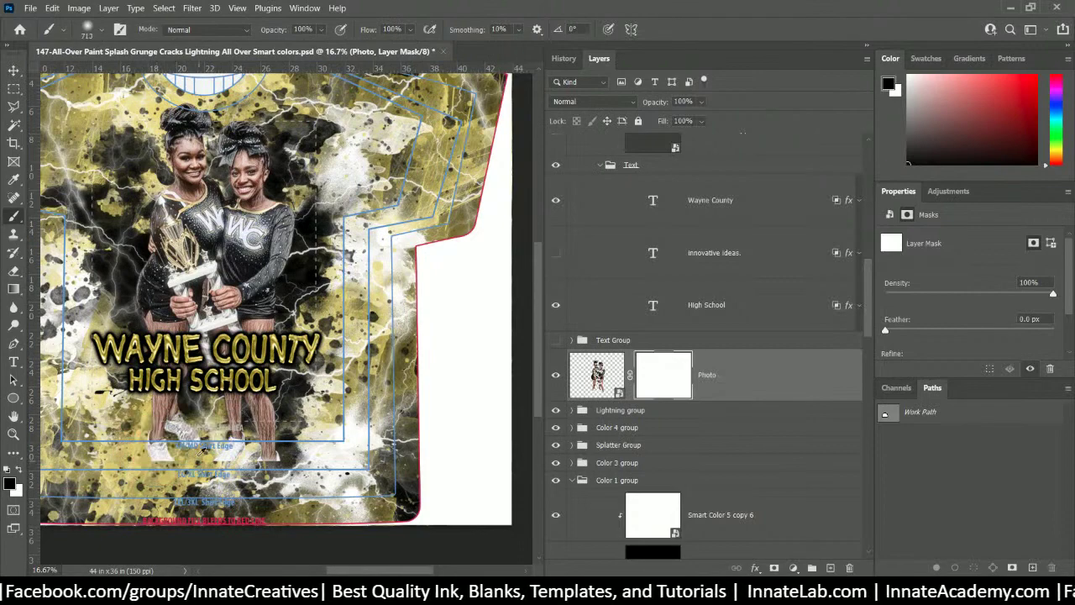
right_click(201, 451)
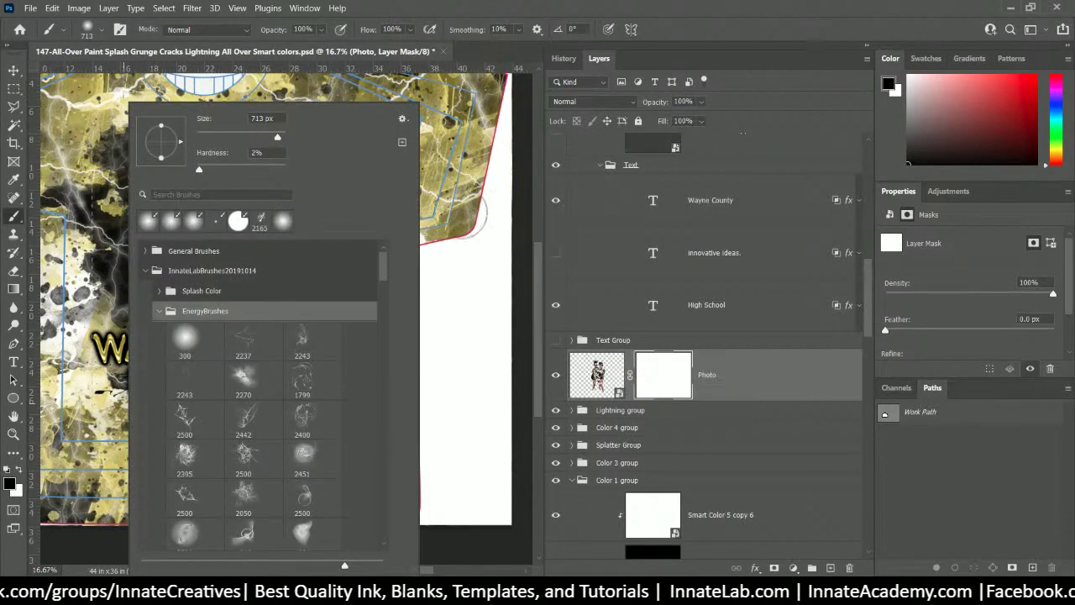
left_click(448, 9)
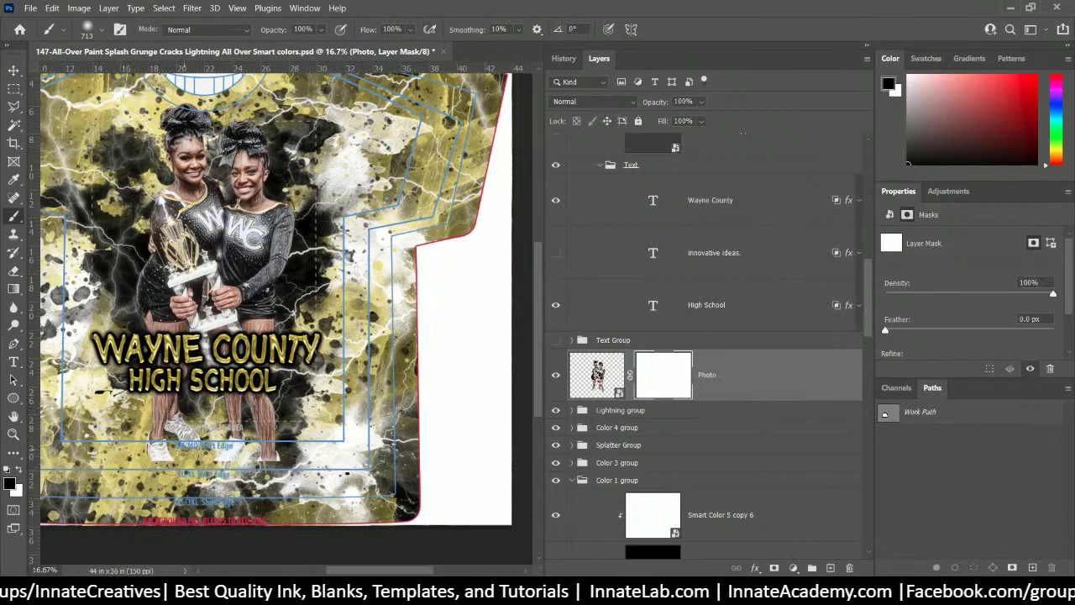
mouse_move(324, 462)
left_mouse_down()
mouse_move(117, 458)
mouse_move(326, 426)
mouse_move(260, 416)
mouse_move(119, 427)
mouse_move(302, 397)
mouse_move(185, 391)
mouse_move(117, 416)
left_mouse_up()
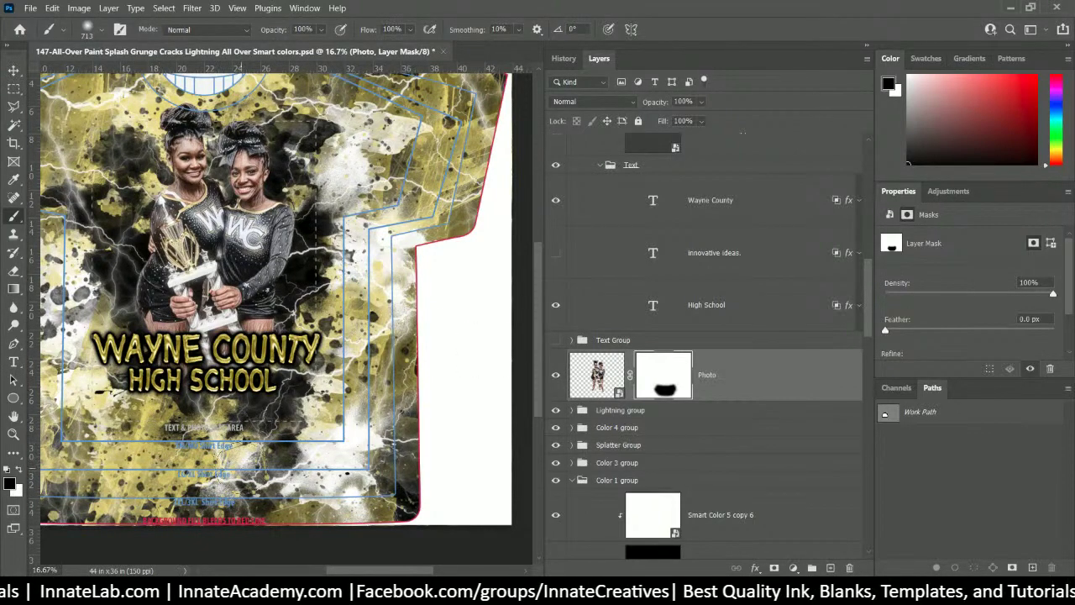
left_click(596, 375)
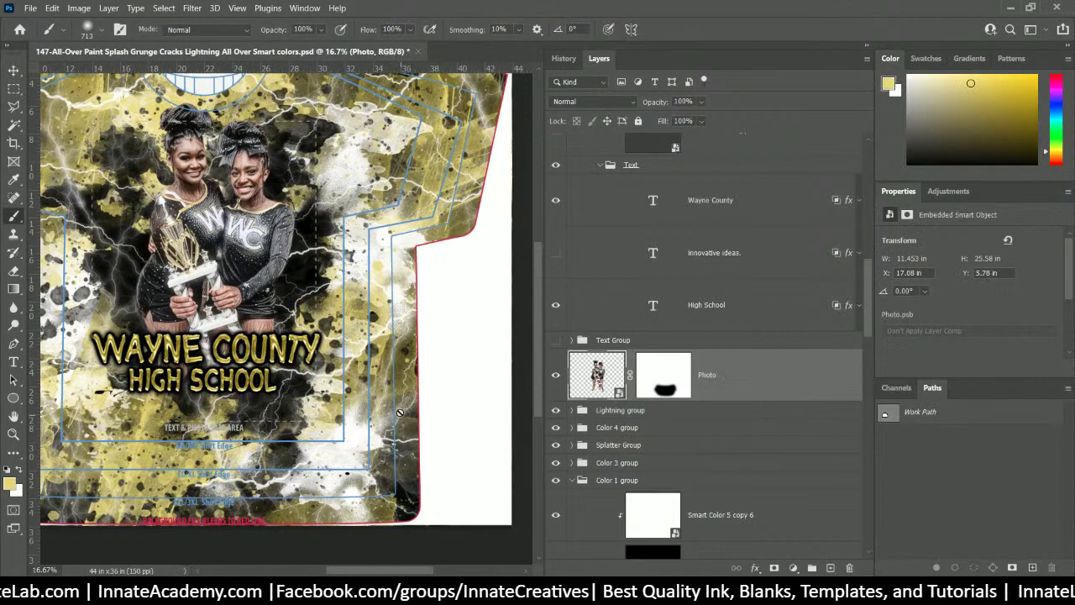
- Hide the TurnOFF4Printing and KeepON4Printing layers and zoom out to 12.5% to see the full artwork
scroll(403, 405, "up", 2)
scroll(577, 408, "up", 10)
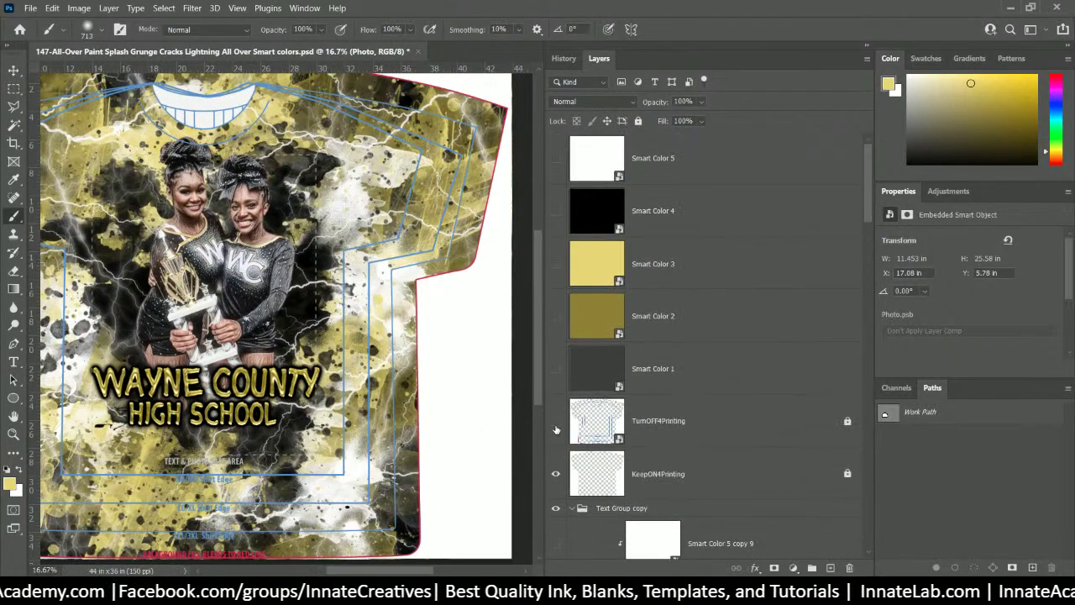
left_click(555, 435)
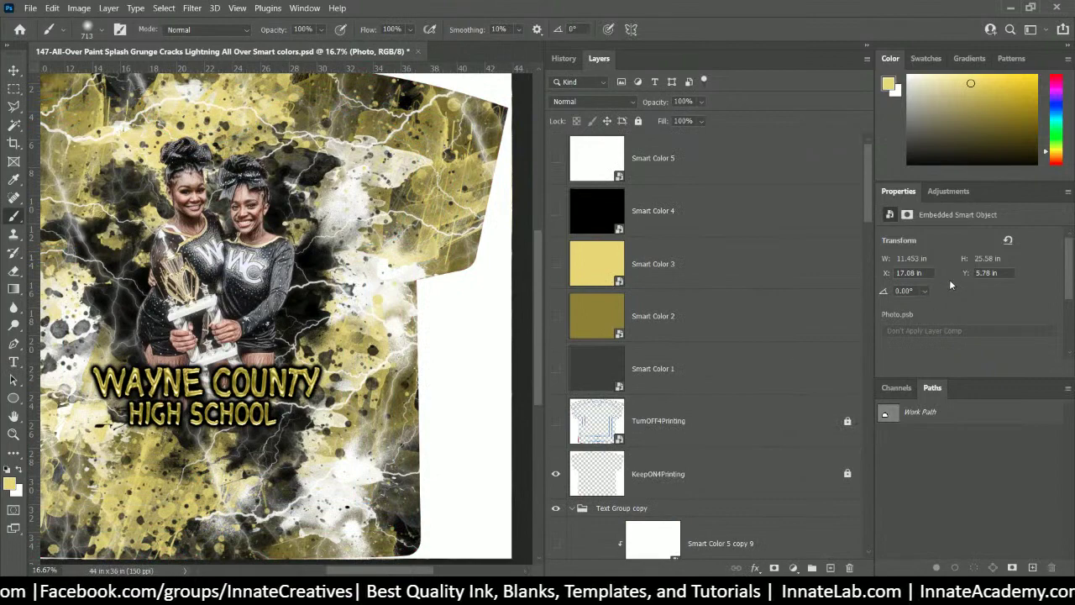
key("ctrl+minus")
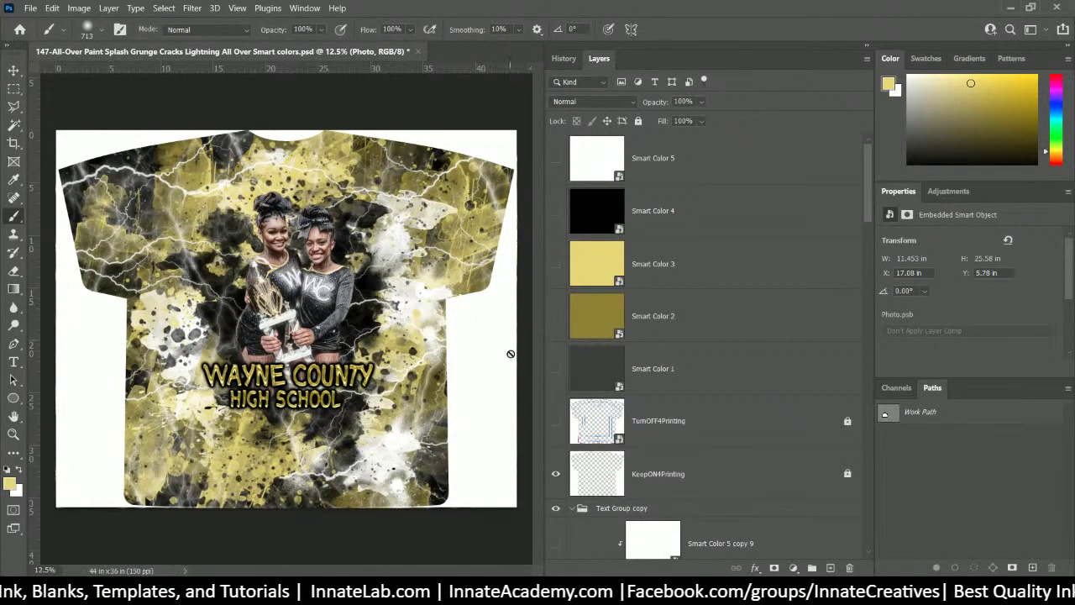
left_click(654, 427)
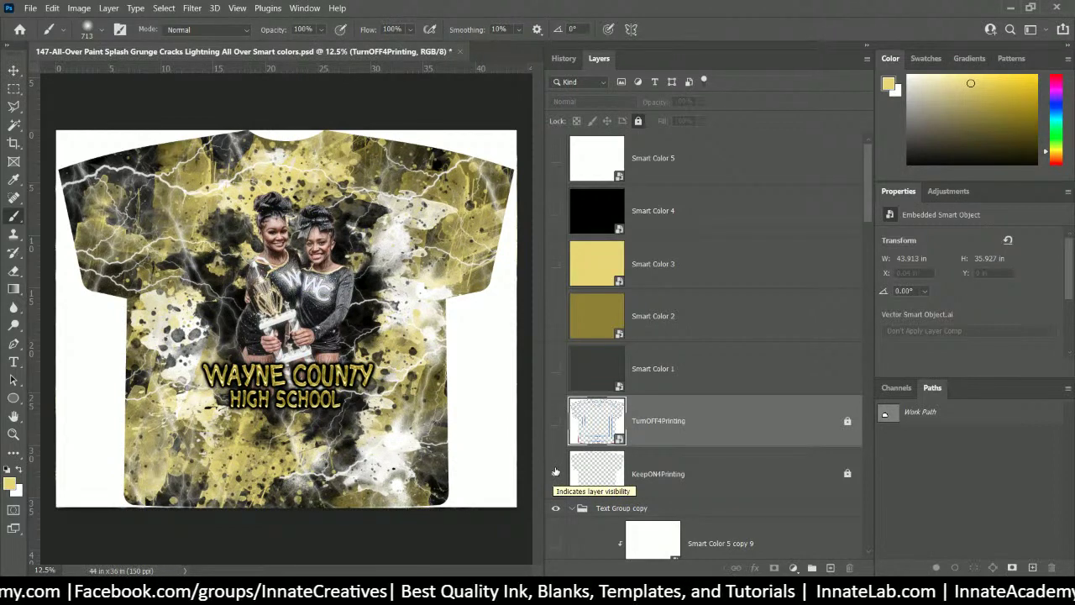
scroll(592, 422, "down", 1)
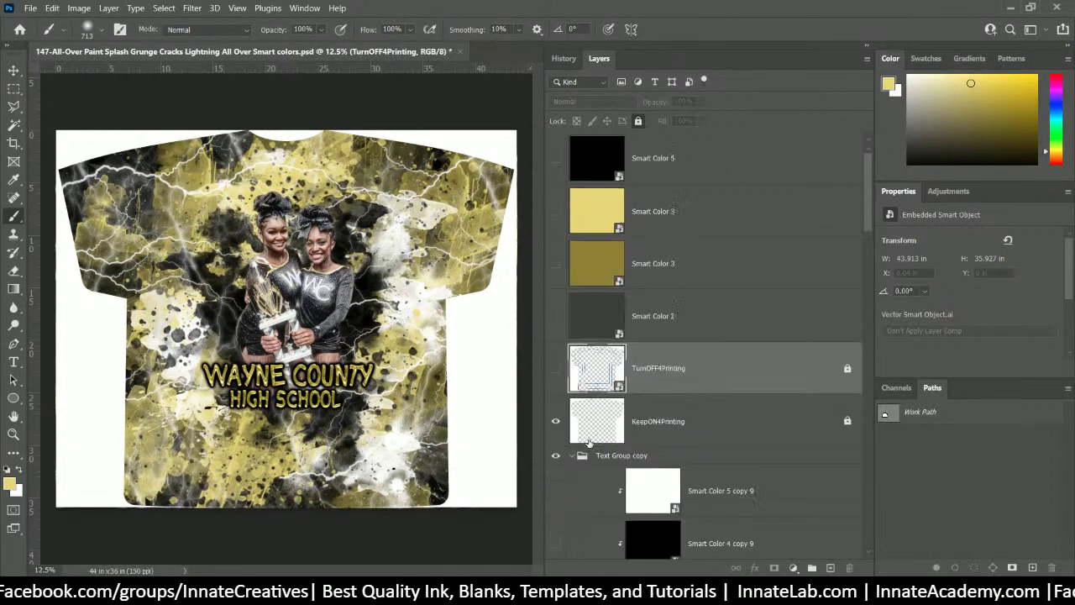
left_click(555, 422)
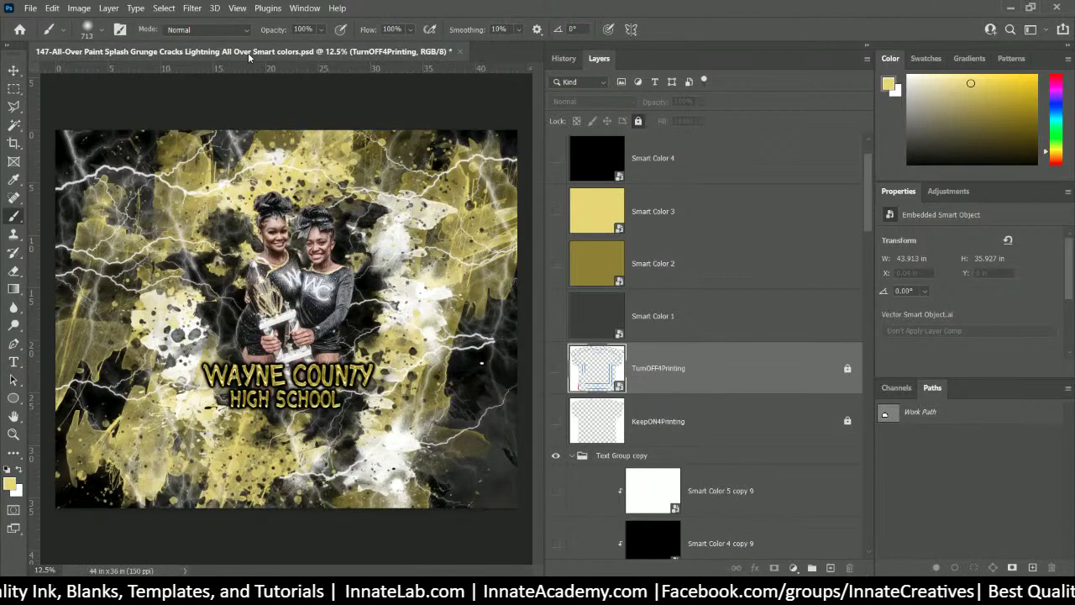
- Save a JPEG copy at quality 12 (Maximum) with the design's file name in the 147 folder
left_click(29, 7)
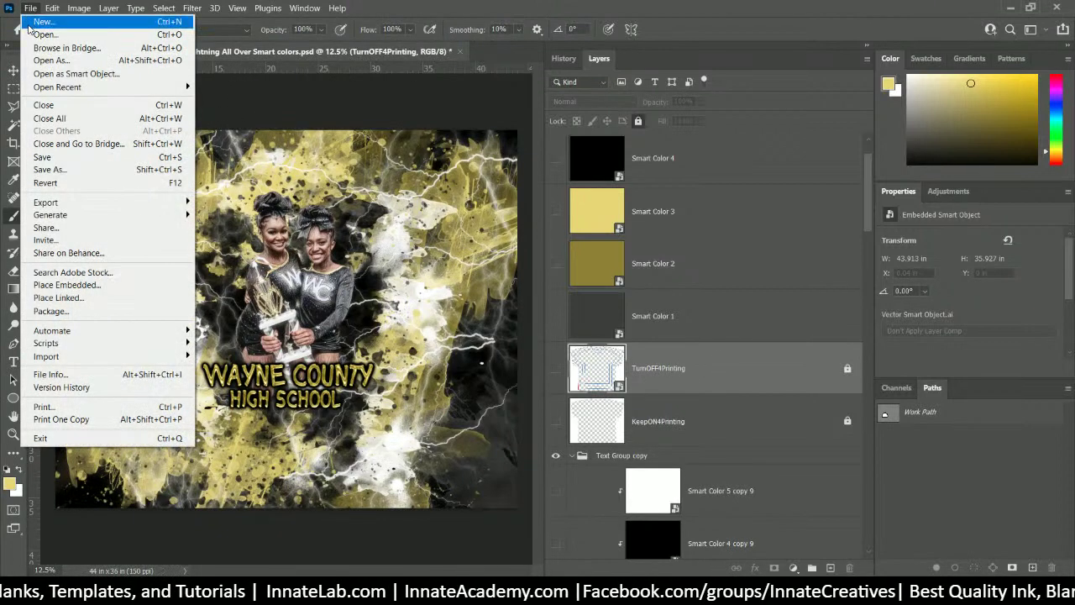
left_click(56, 169)
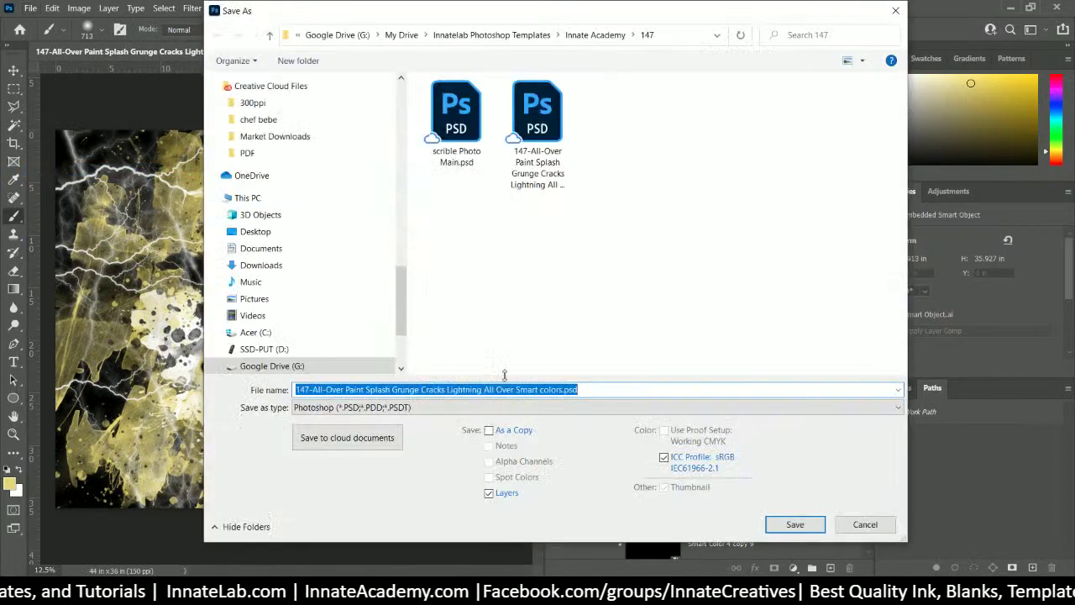
left_click(467, 408)
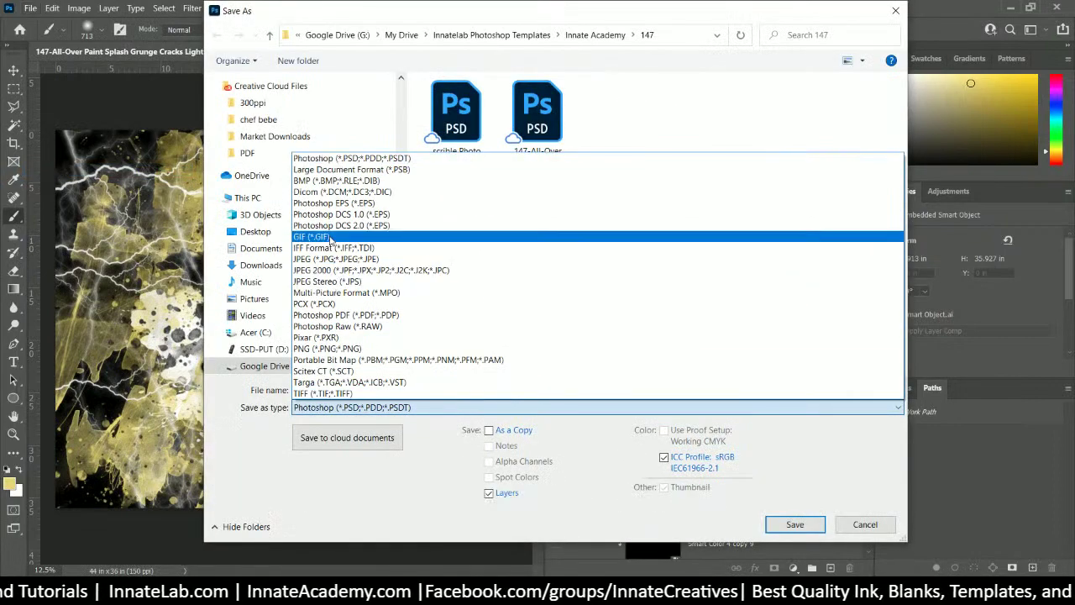
left_click(326, 262)
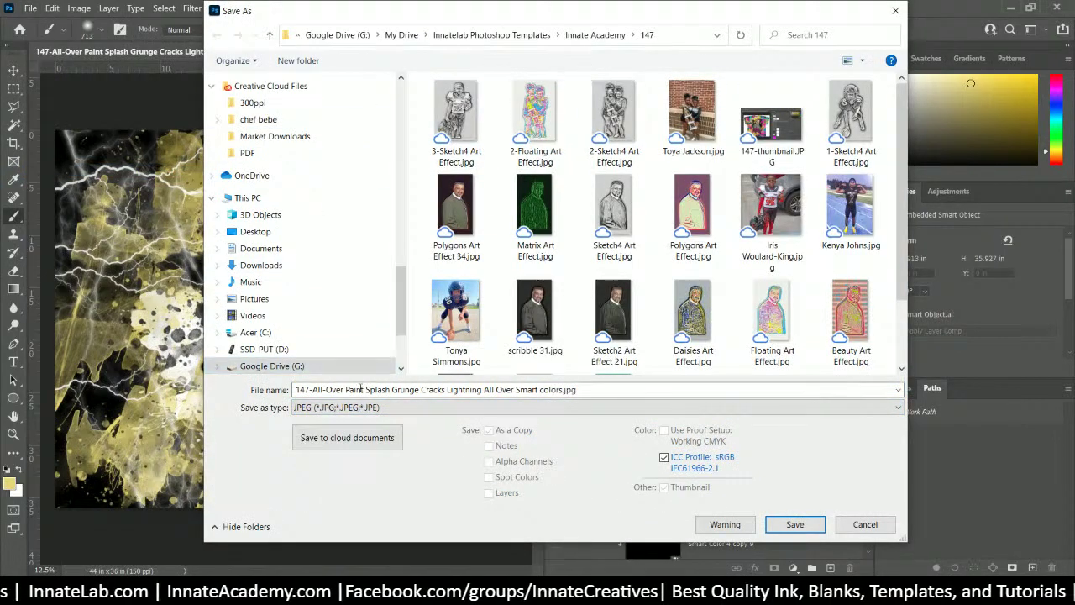
left_click(291, 391)
left_click(295, 388)
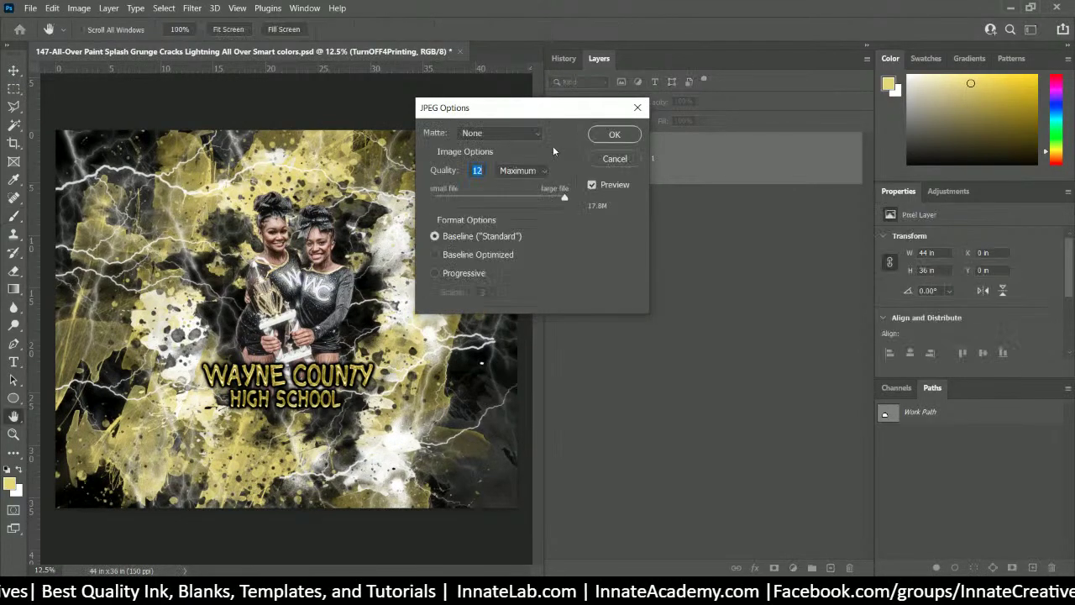
left_click(612, 136)
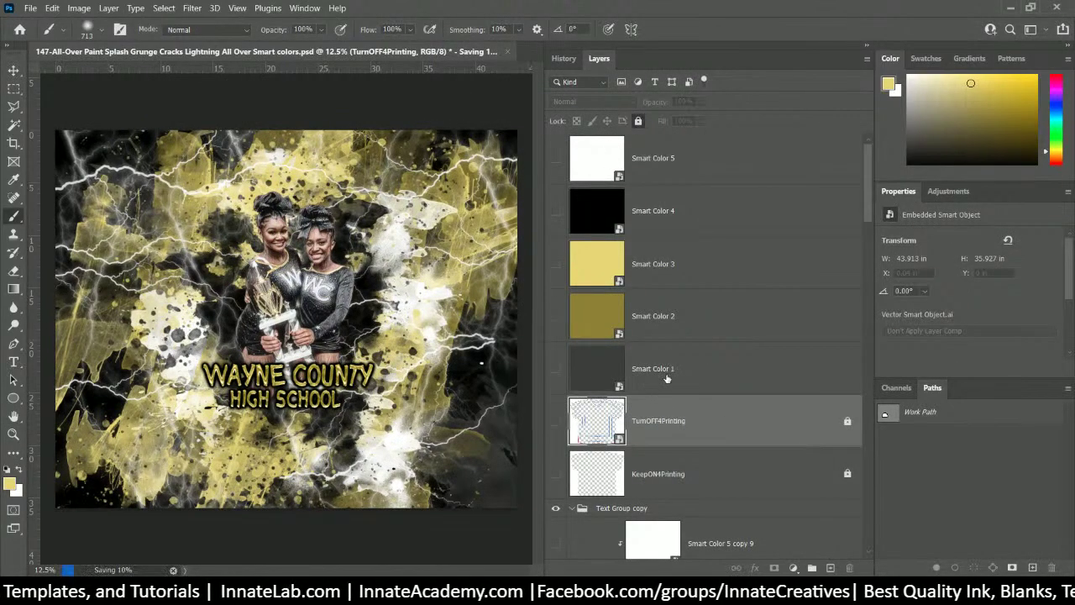
scroll(666, 377, "down", 3)
scroll(666, 377, "up", 3)
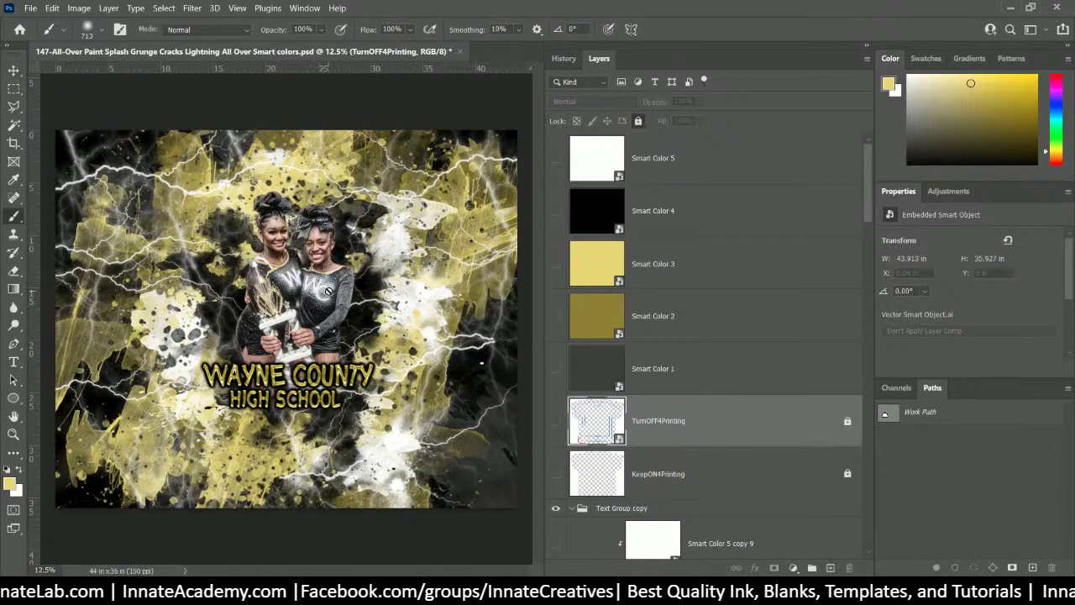
- Switch Photo.psb back to the football player photo, hiding the cheerleaders, and save it
left_click(13, 71)
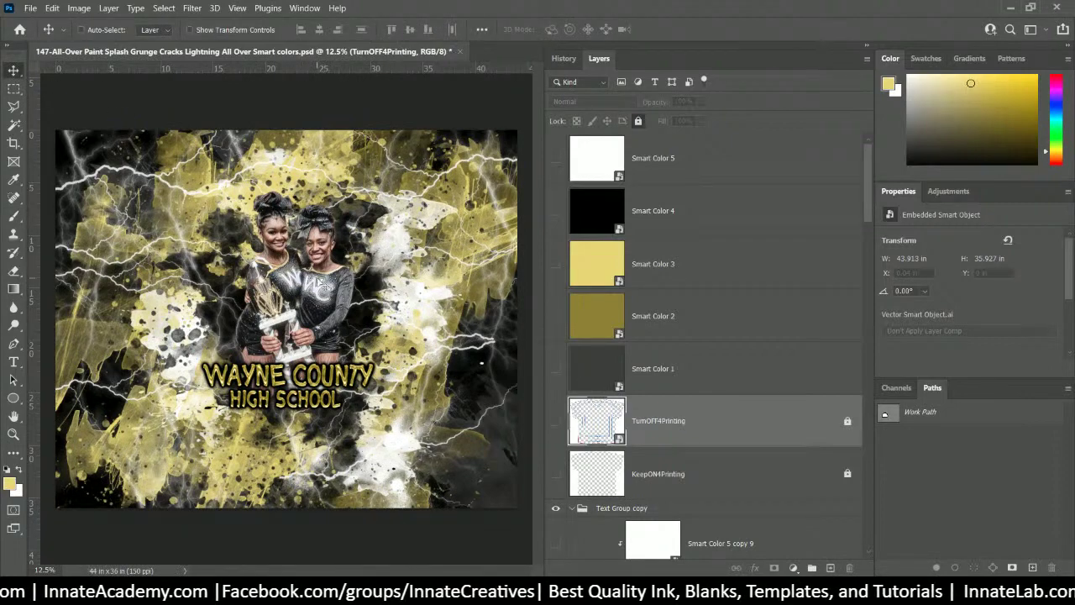
right_click(317, 277)
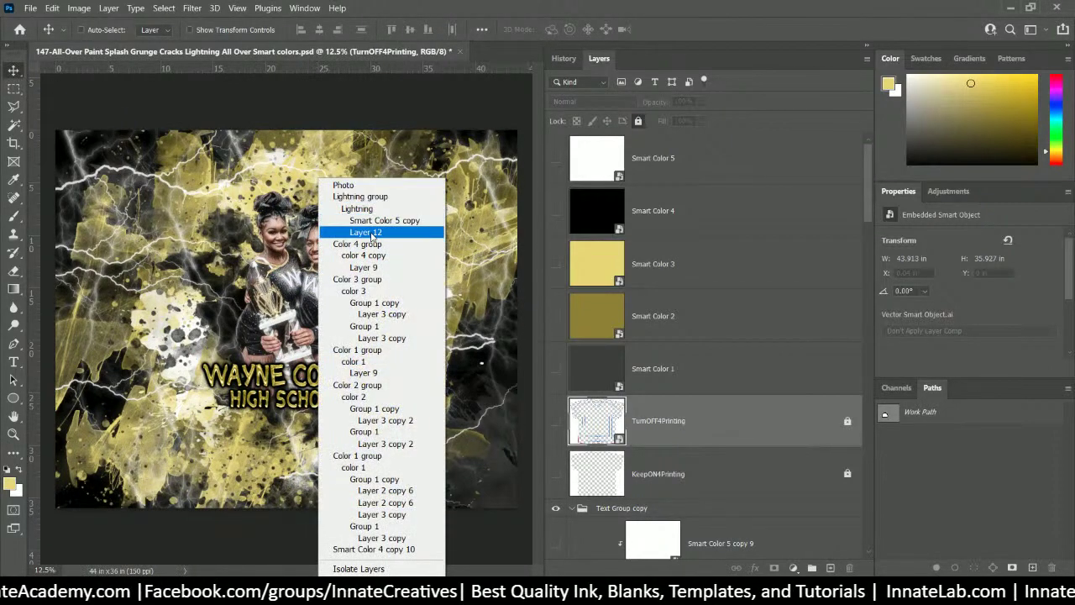
left_click(344, 185)
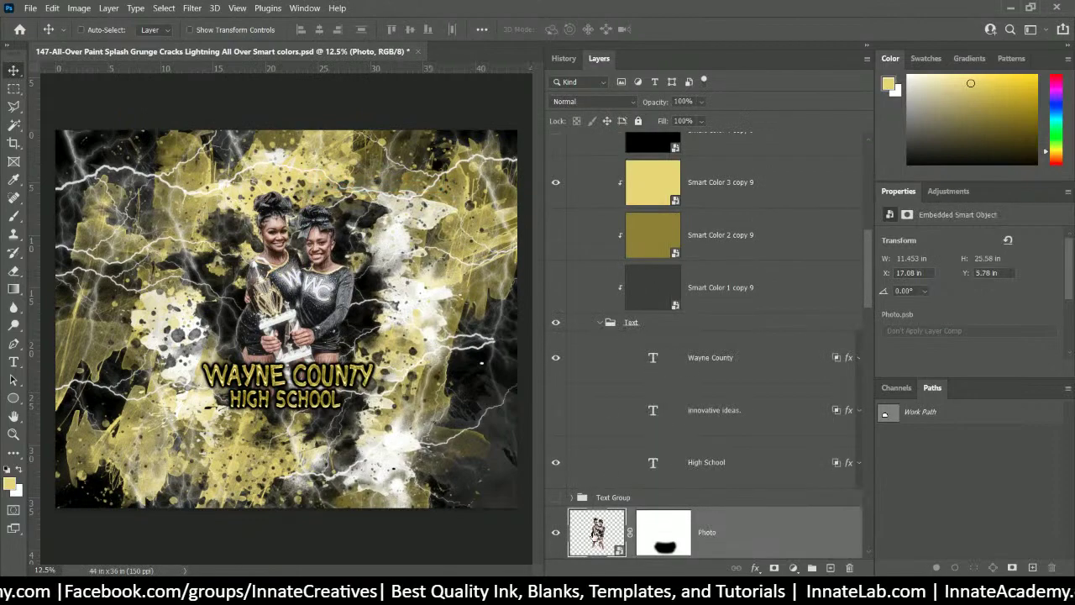
double_click(592, 530)
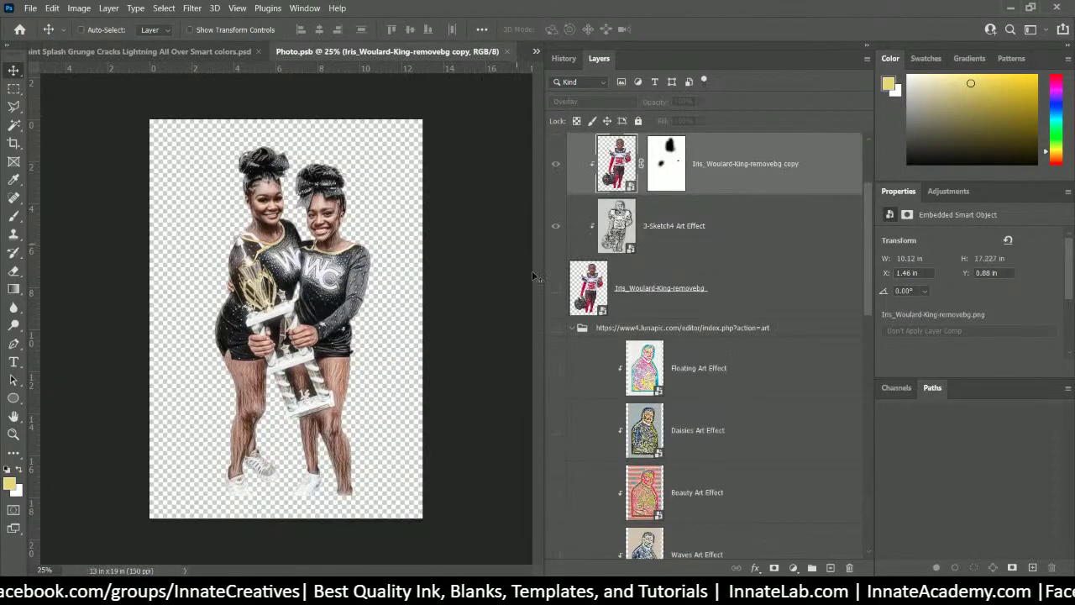
scroll(552, 354, "up", 3)
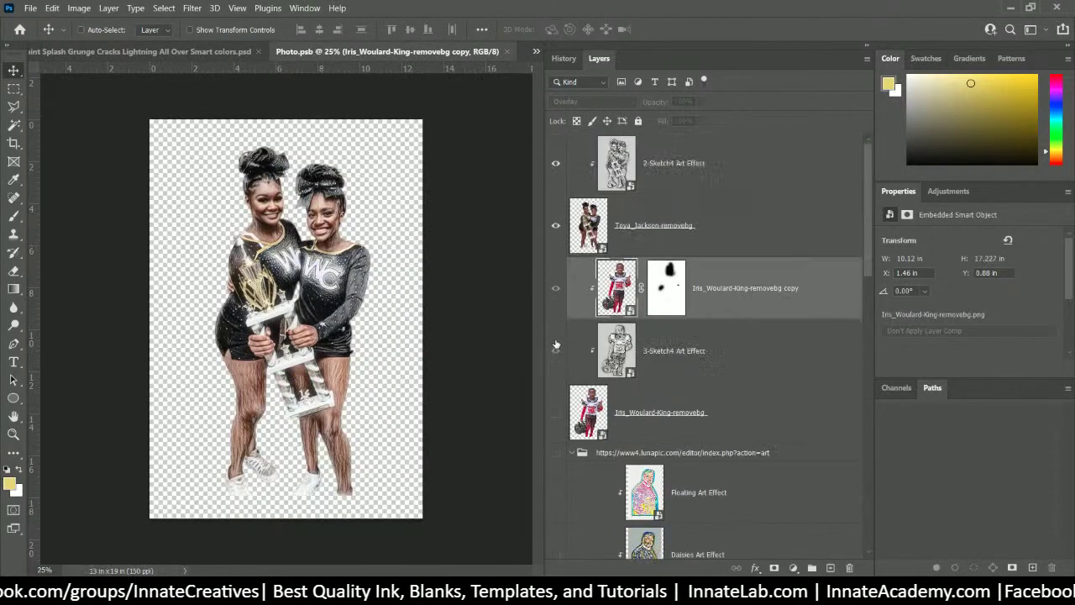
left_click(555, 225)
left_click(555, 412)
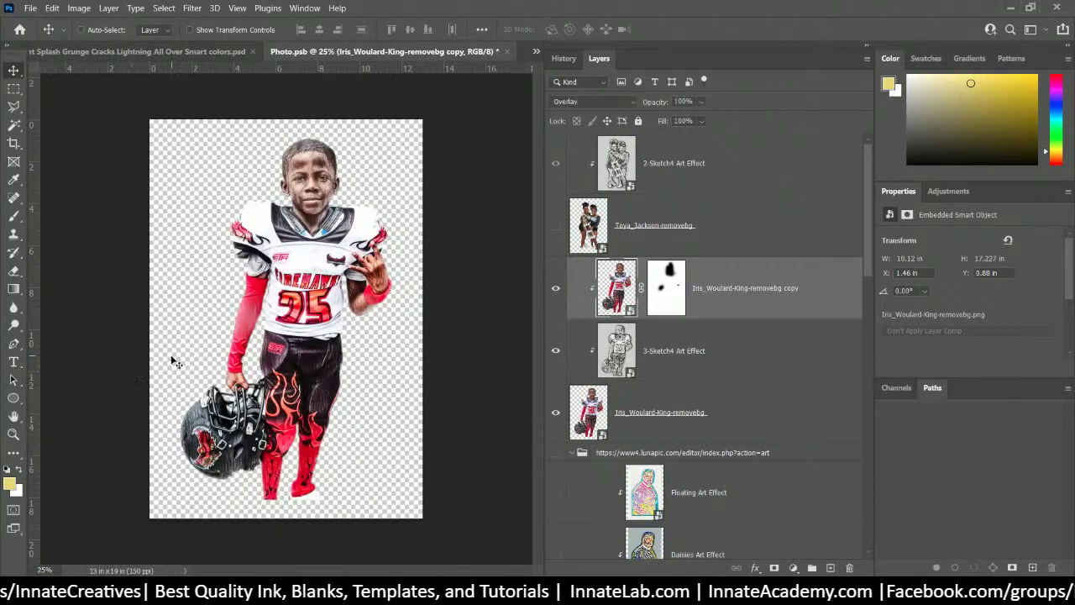
left_click(506, 51)
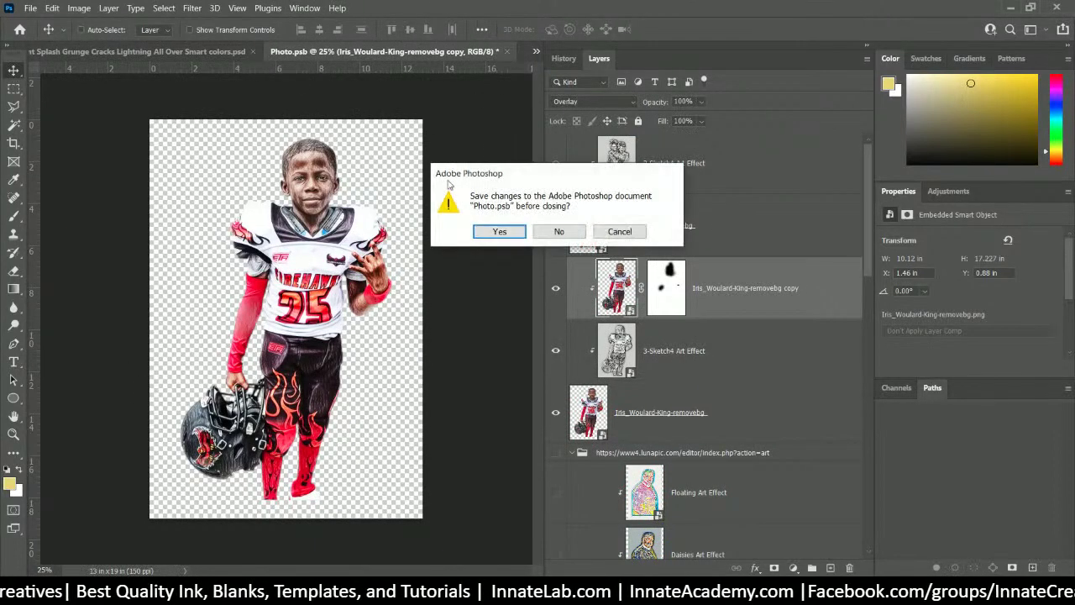
left_click(495, 232)
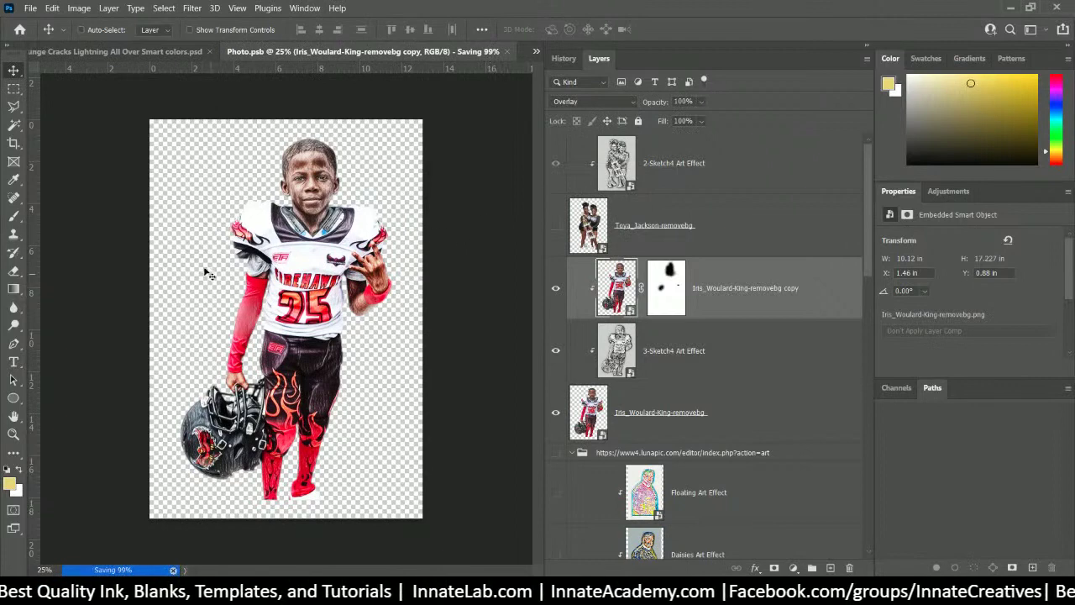
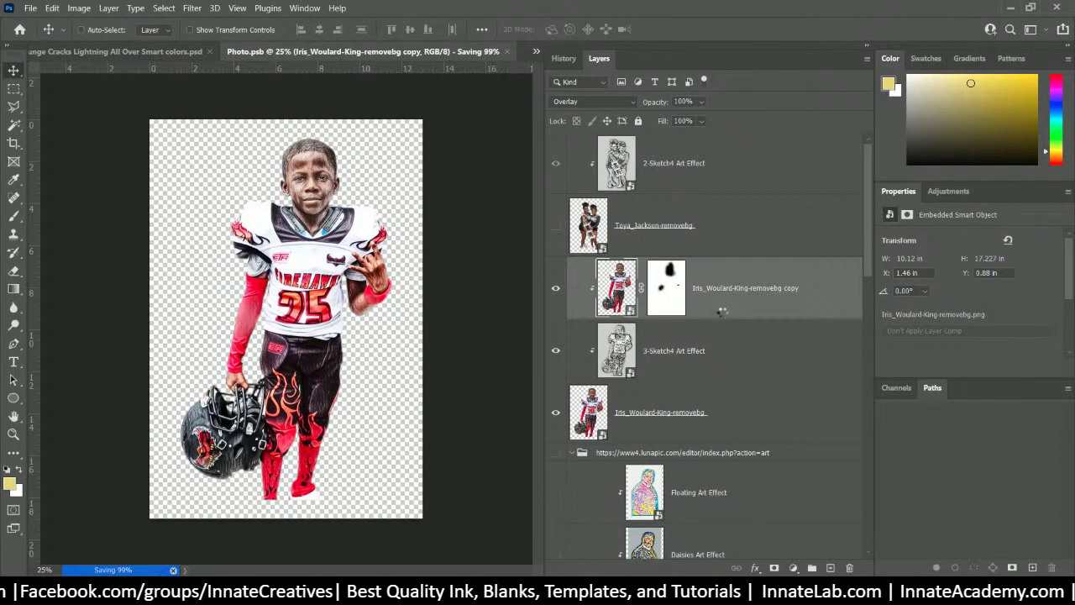
- Close Photo.psb and return to the main design, which now shows the new player
key("ctrl+w")
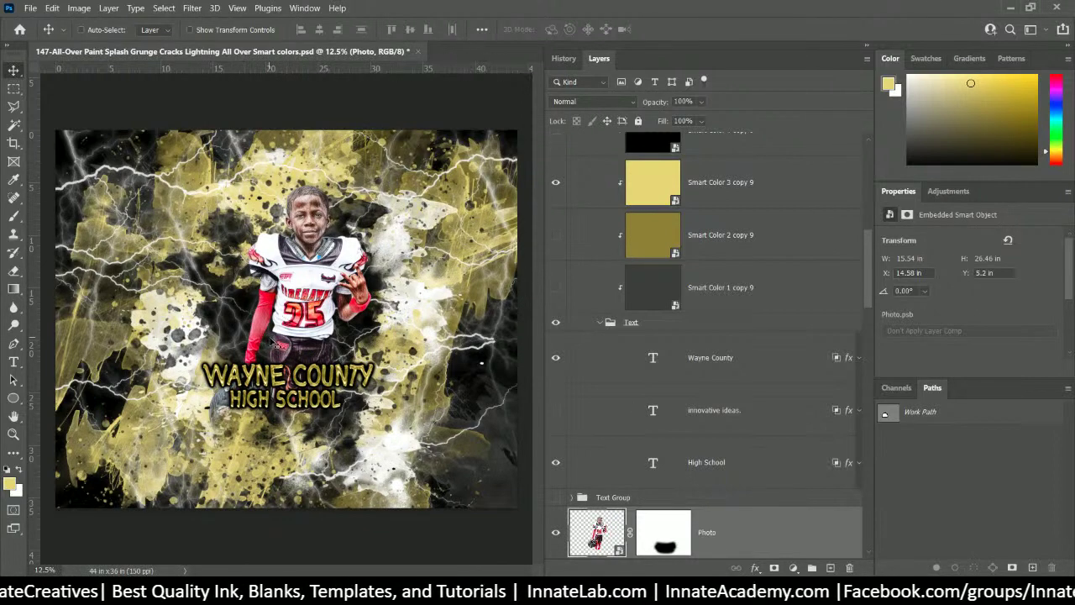
- Browse the Layers panel, selecting the Smart Color 2 copy 9 and Smart Color 4 copy 6 layers
left_click(700, 251)
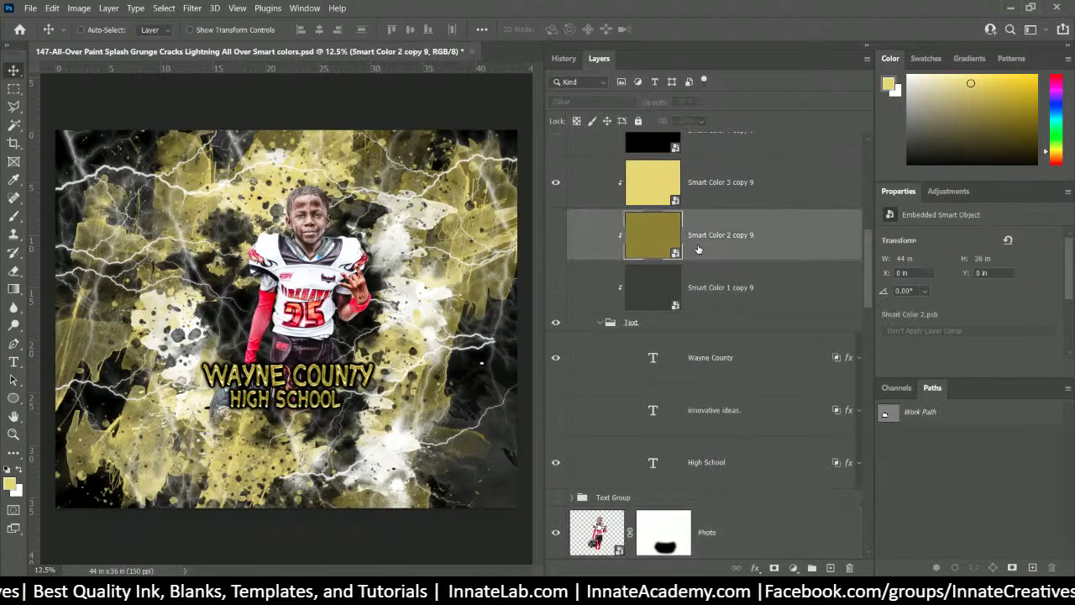
scroll(697, 252, "up", 3)
scroll(696, 250, "down", 1)
scroll(696, 250, "up", 4)
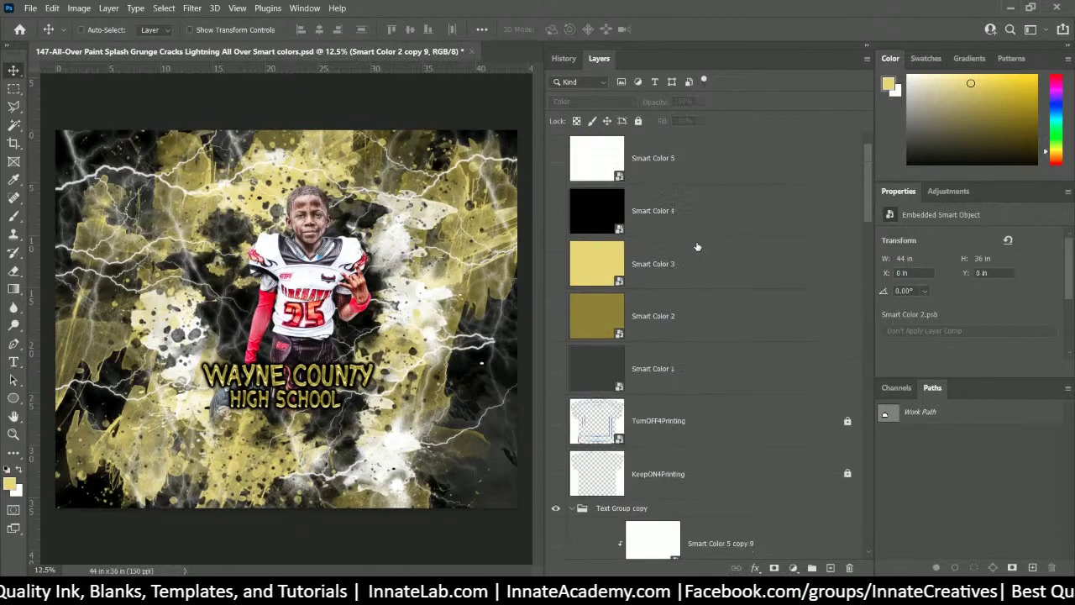
scroll(696, 244, "down", 8)
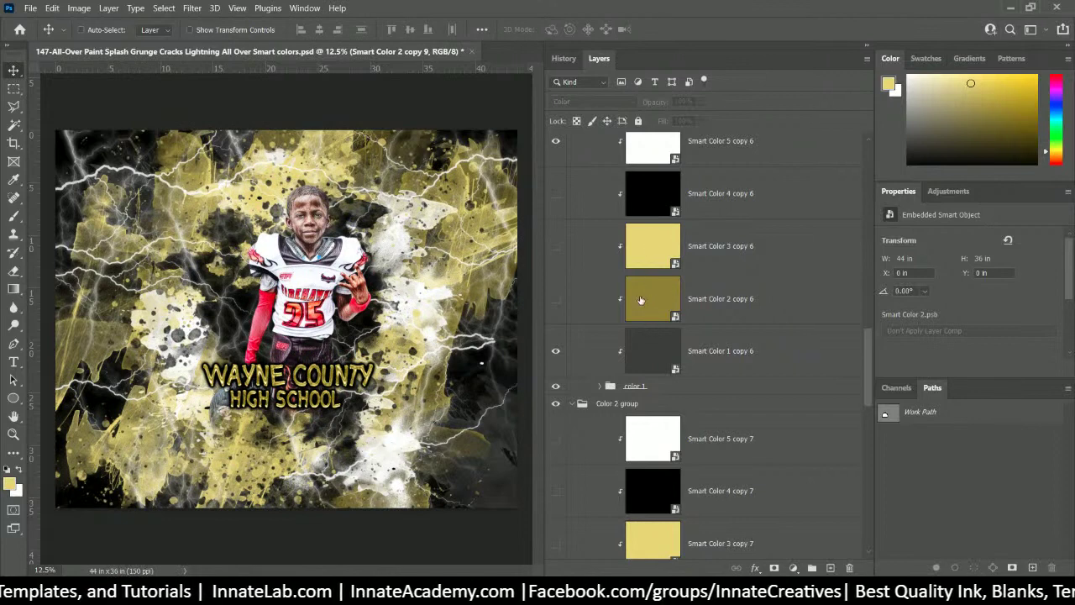
scroll(644, 286, "up", 2)
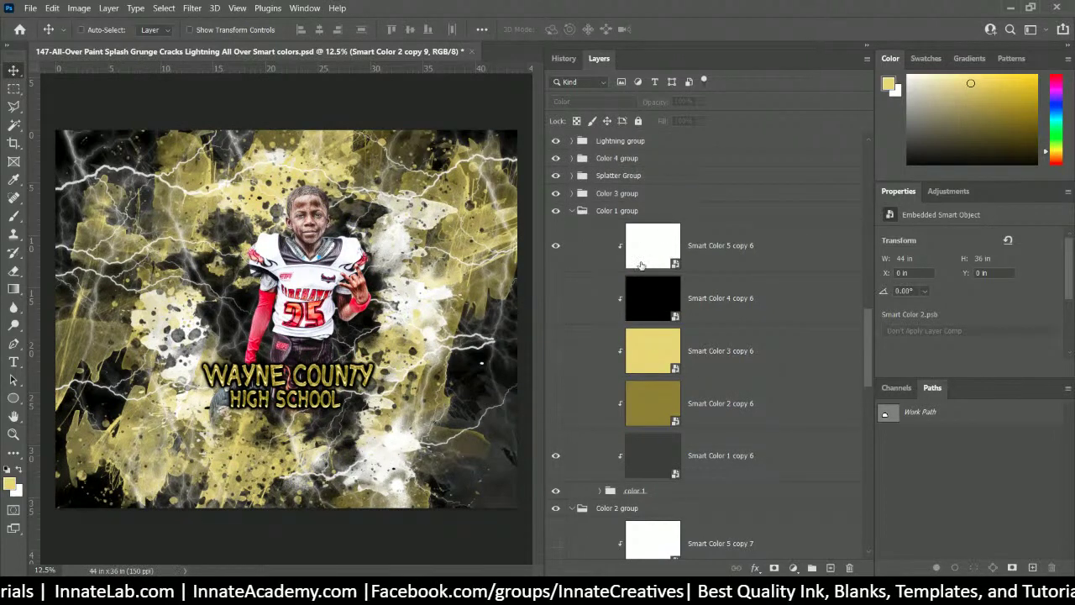
scroll(647, 239, "up", 3)
scroll(647, 239, "down", 5)
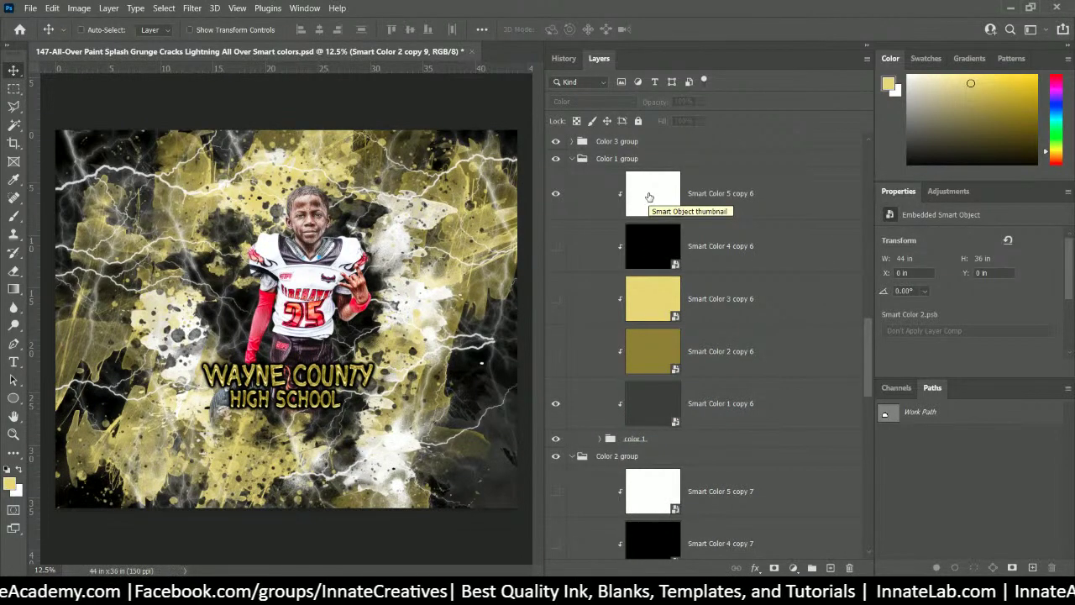
left_click(650, 259)
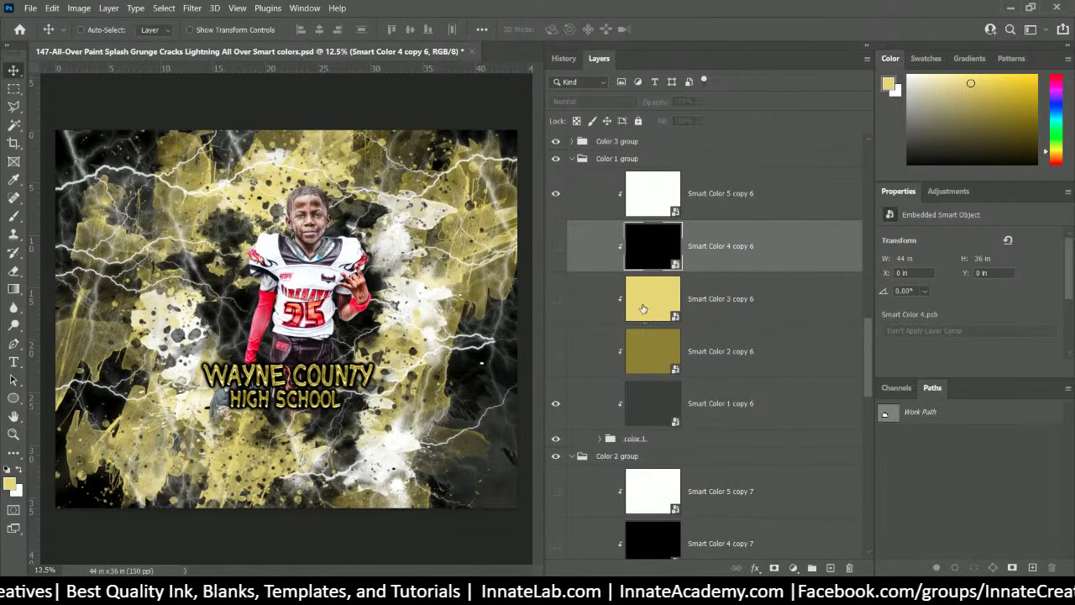
scroll(646, 307, "up", 10)
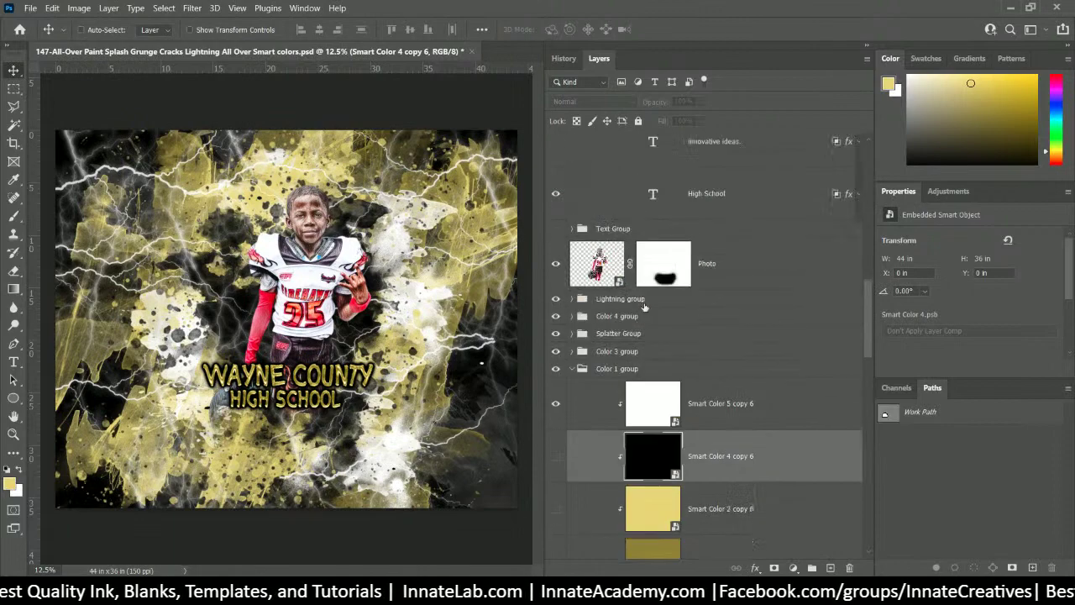
scroll(645, 300, "down", 4)
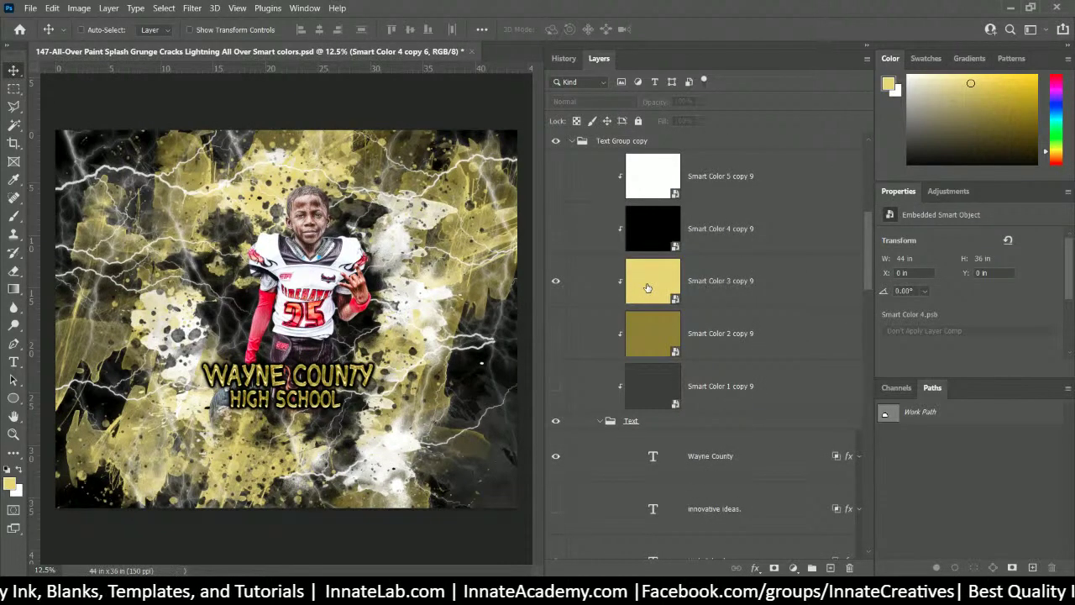
- Open the Smart Color 3 copy 9 smart object, go back to the main design, and choose the Eyedropper
double_click(648, 286)
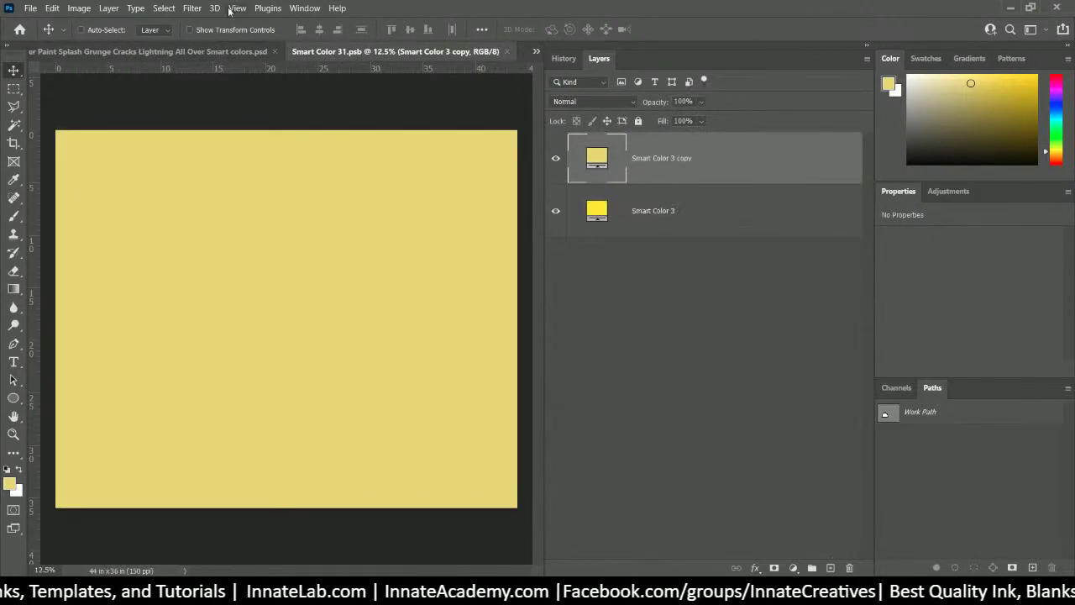
left_click(187, 52)
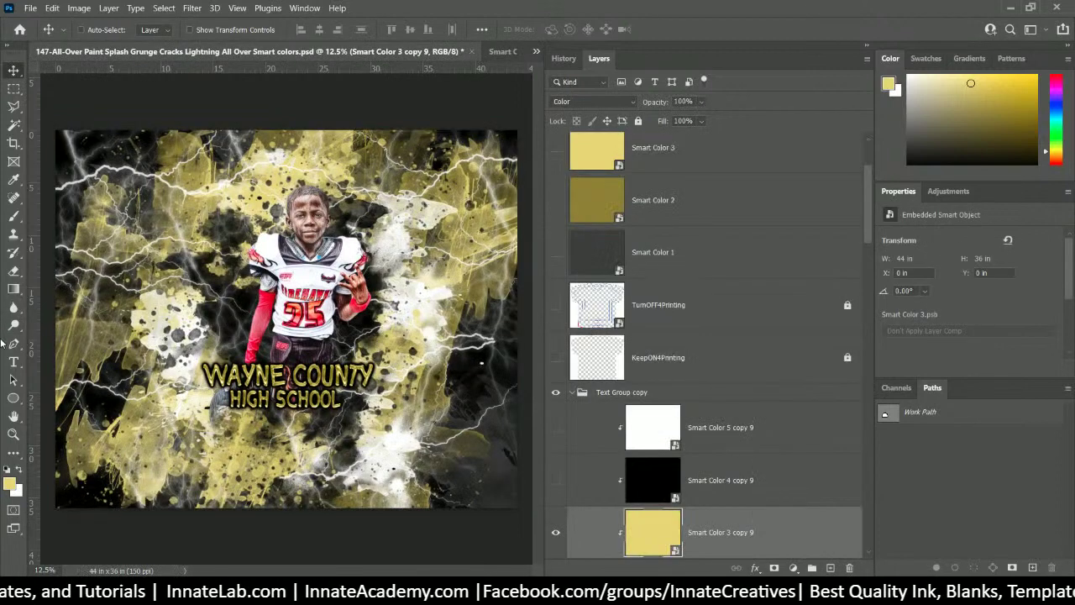
left_click(13, 180)
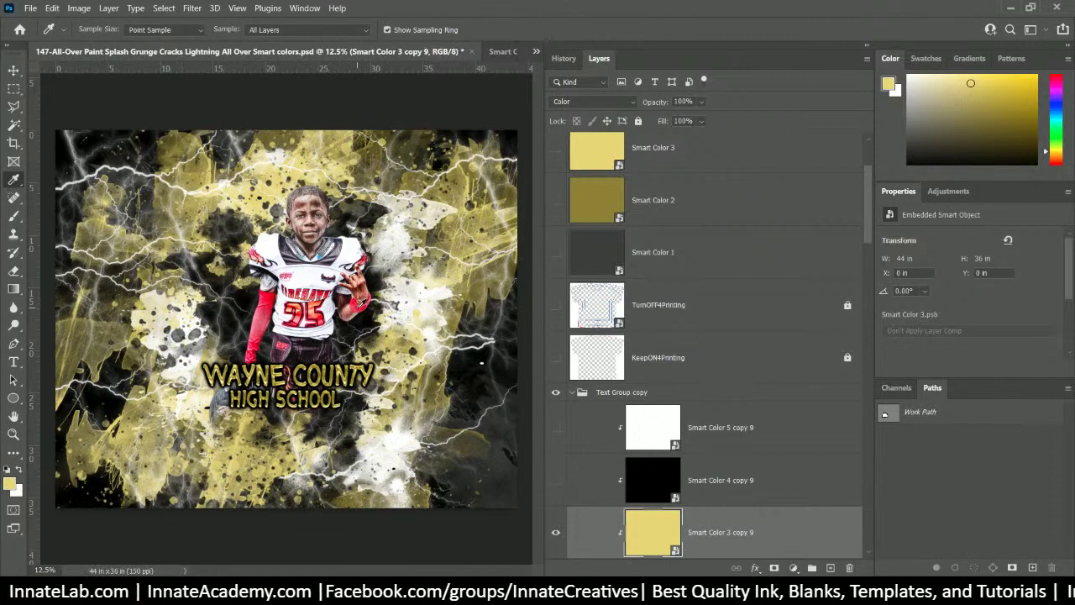
- Zoom in, sample the player's red sleeve as the foreground colour, and close Smart Color 31.psb
key("ctrl+plus")
key("ctrl+plus")
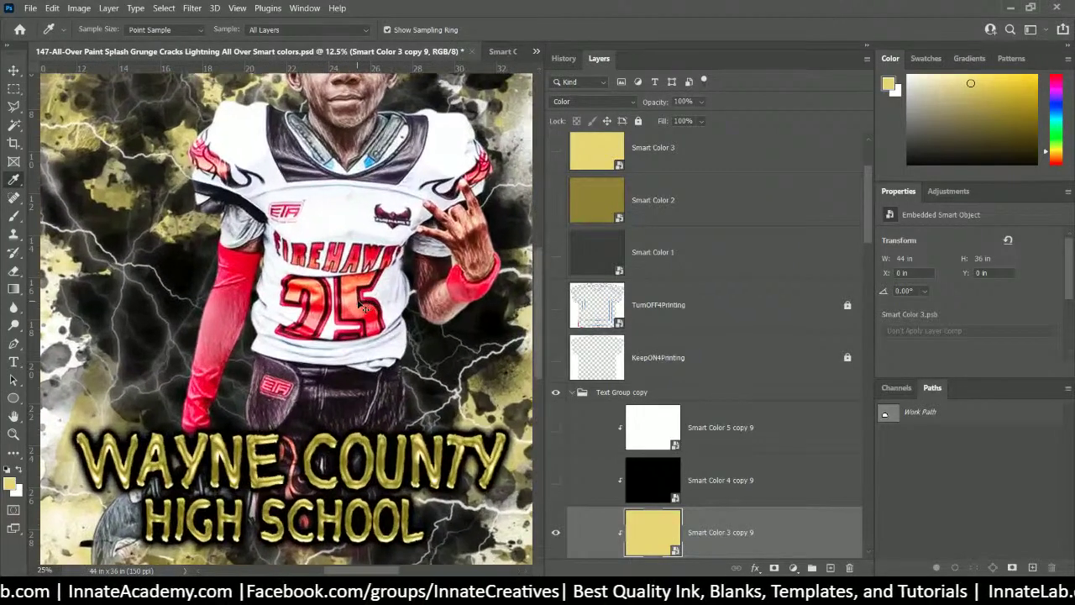
key("ctrl+plus")
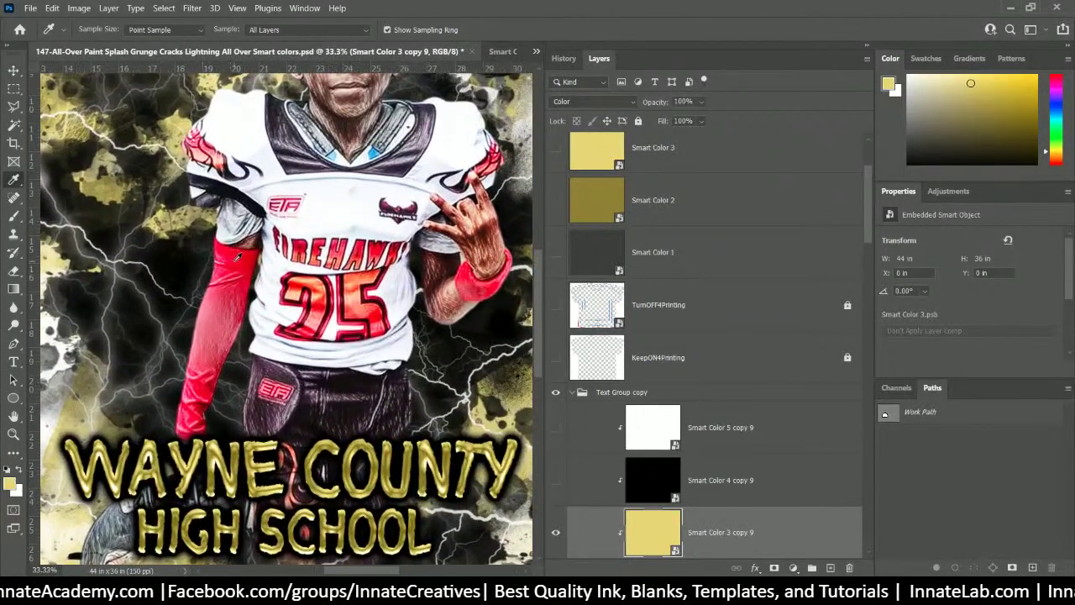
left_click(238, 256)
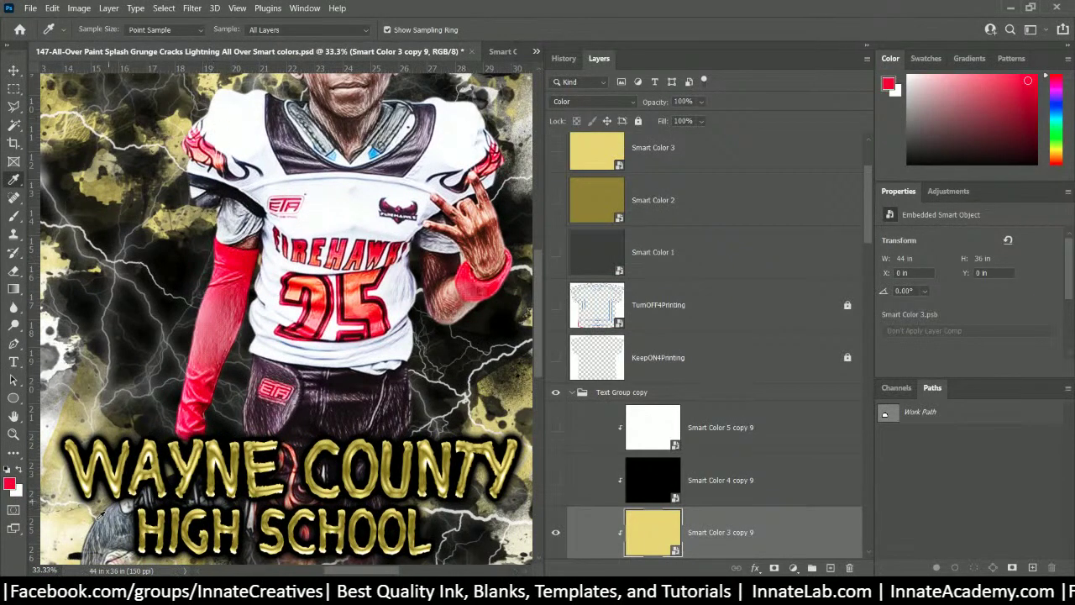
left_click(501, 51)
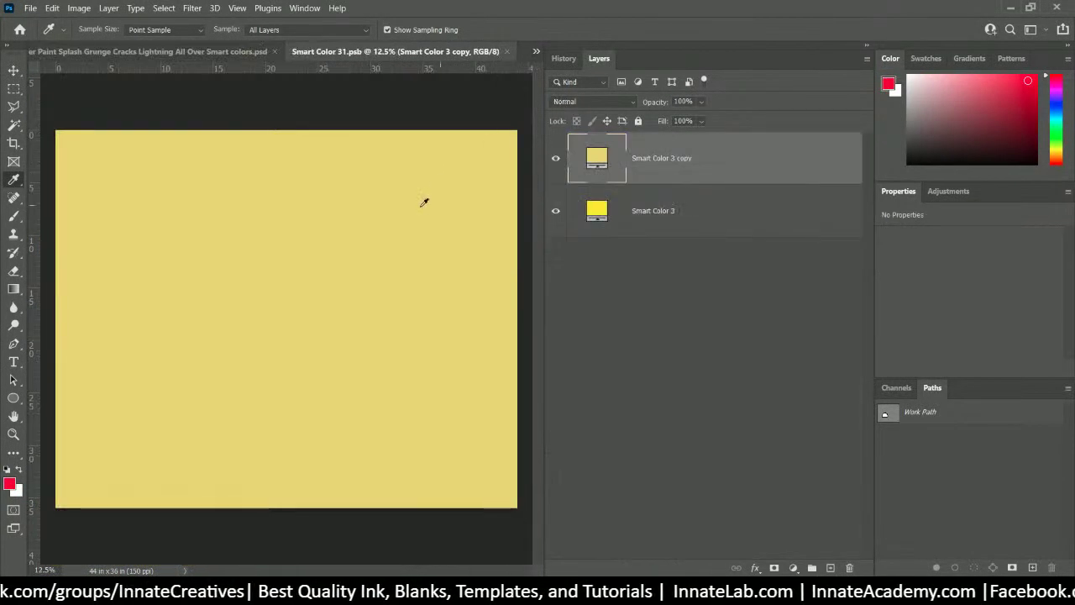
left_click(505, 52)
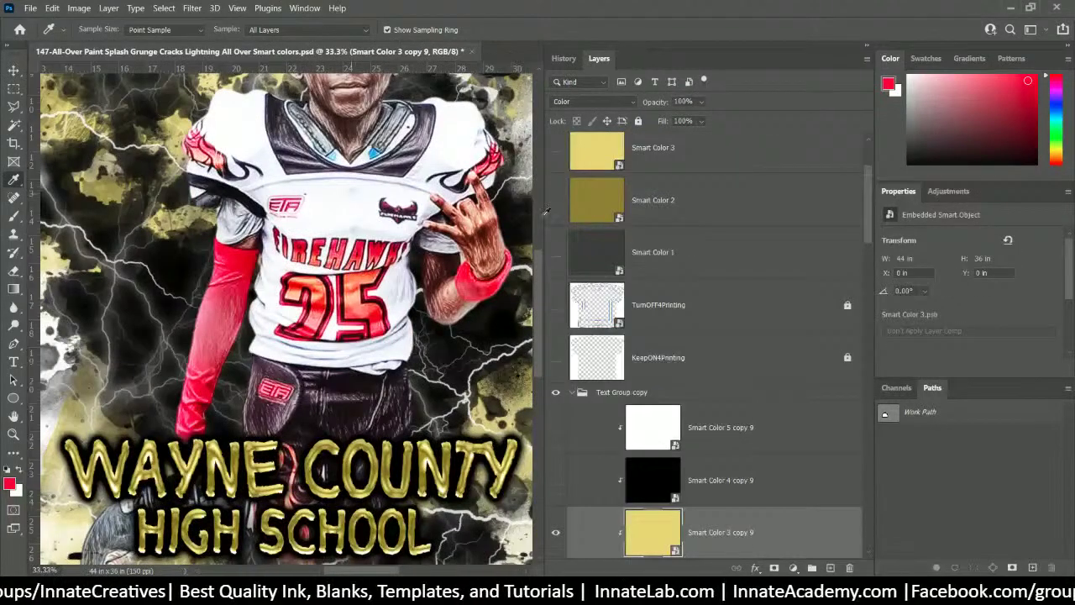
scroll(606, 246, "up", 2)
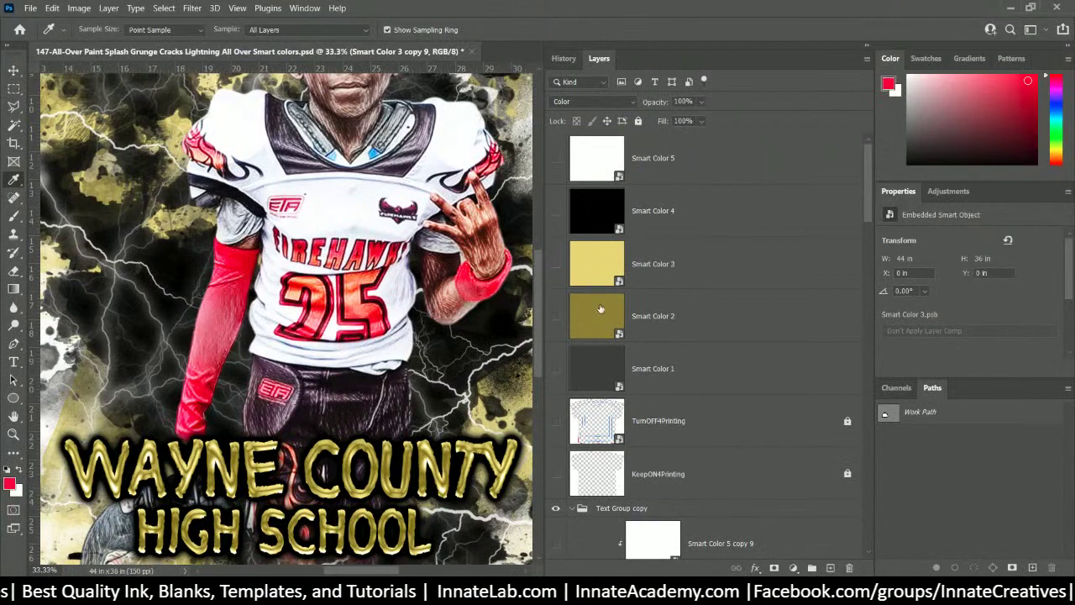
- In Smart Color 3, duplicate the top fill layer and fill it with a full, printable red
double_click(604, 256)
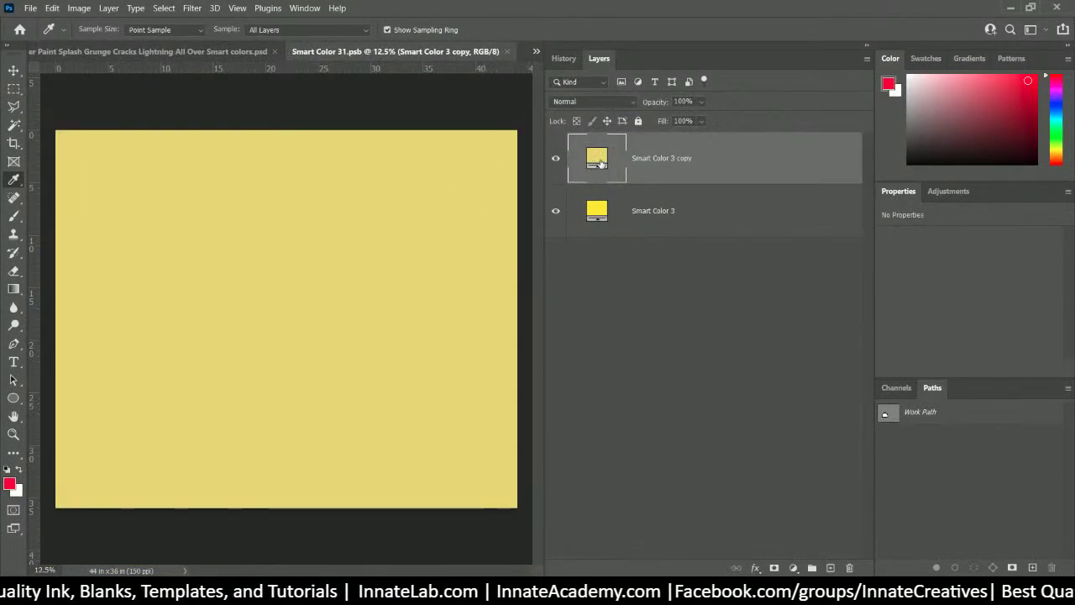
right_click(667, 161)
left_click(746, 63)
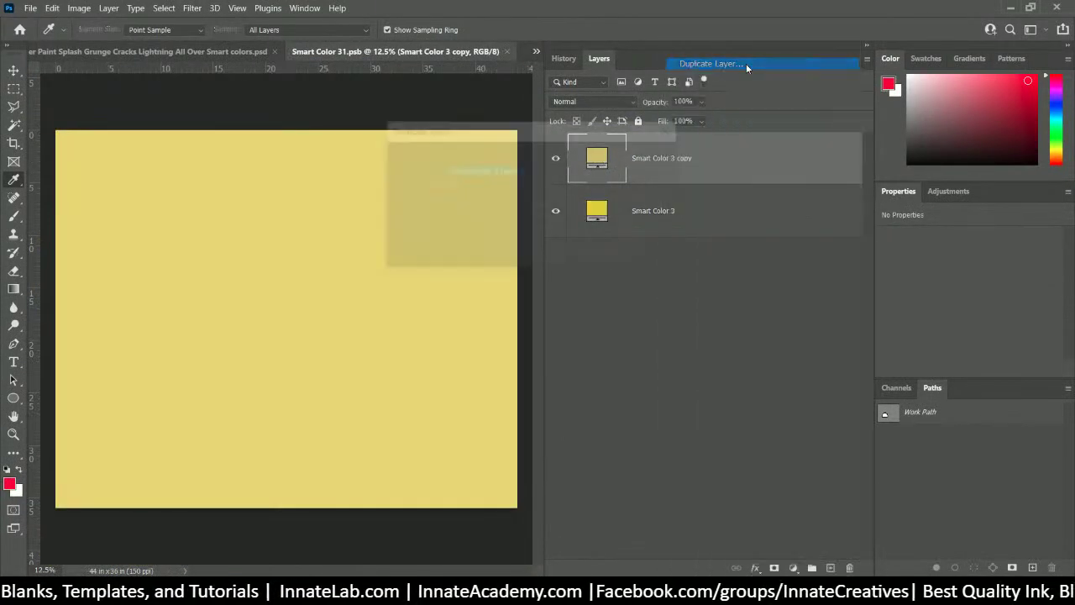
left_click(655, 158)
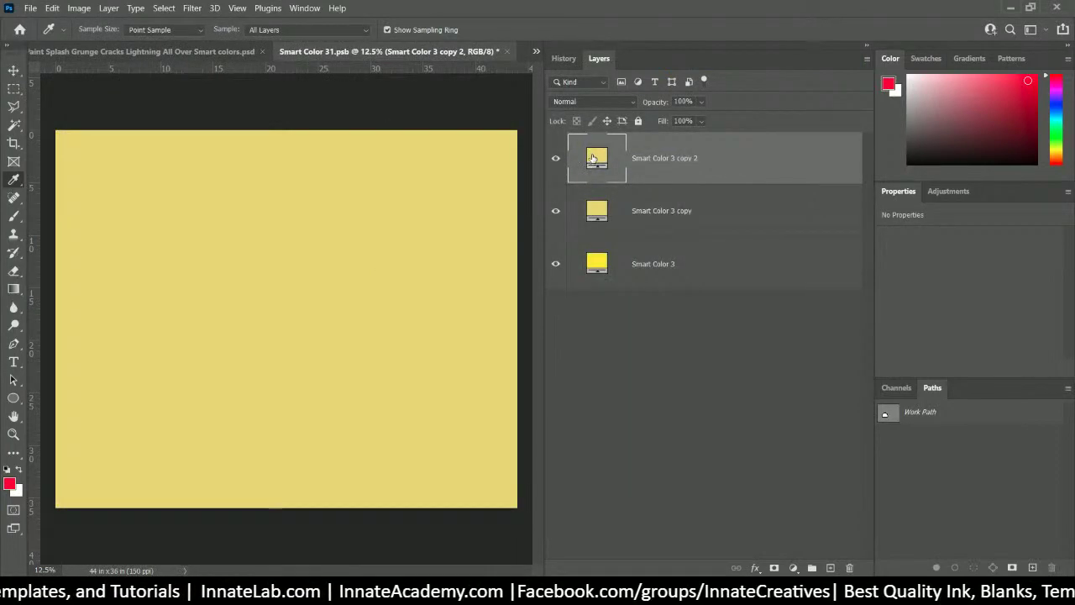
double_click(592, 158)
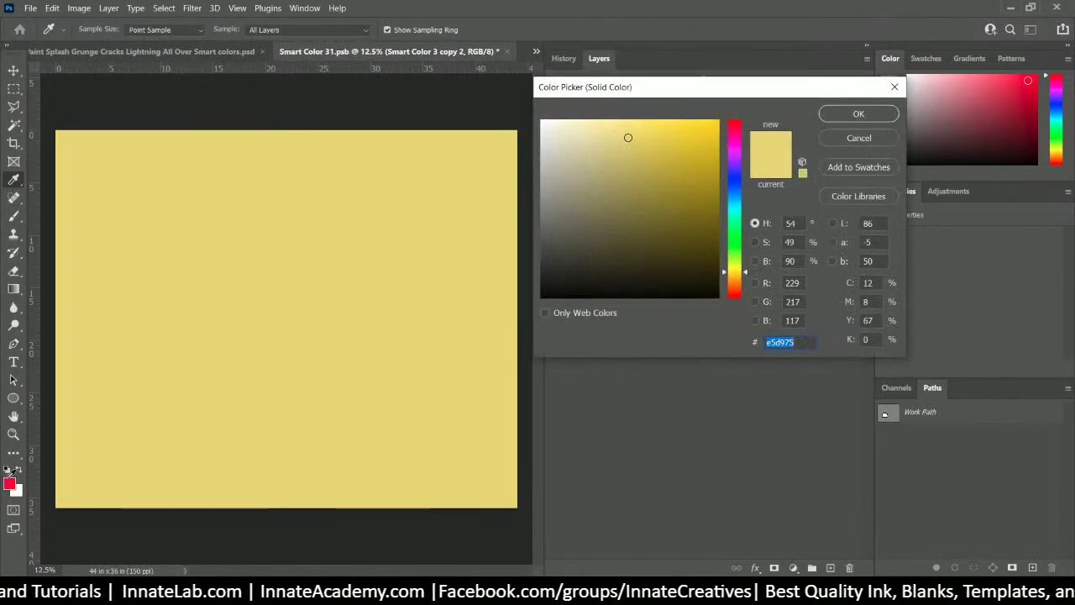
left_click(10, 482)
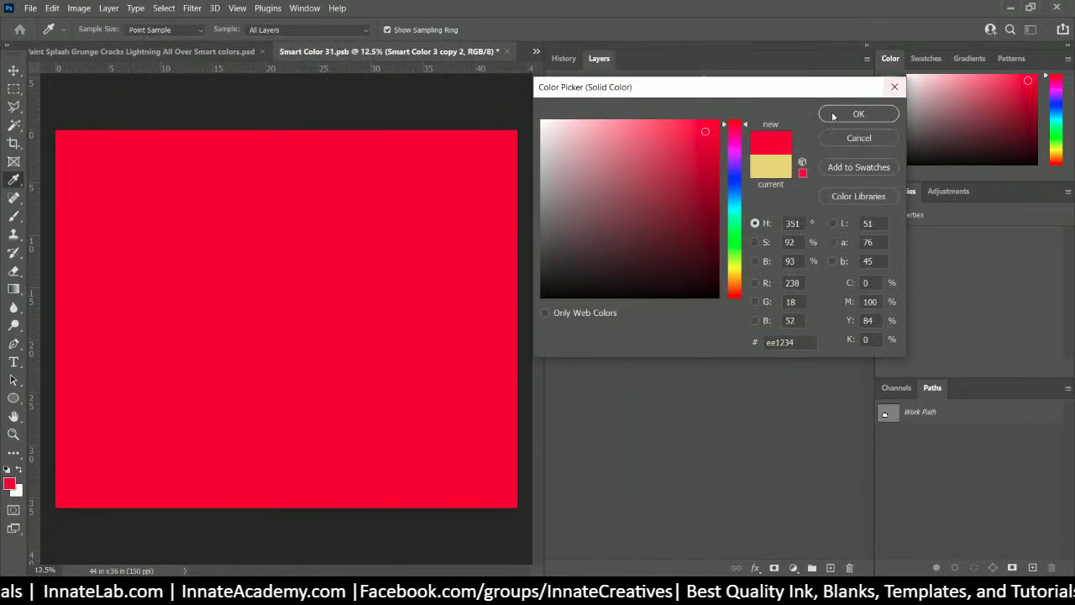
left_click_drag(711, 133, 729, 117)
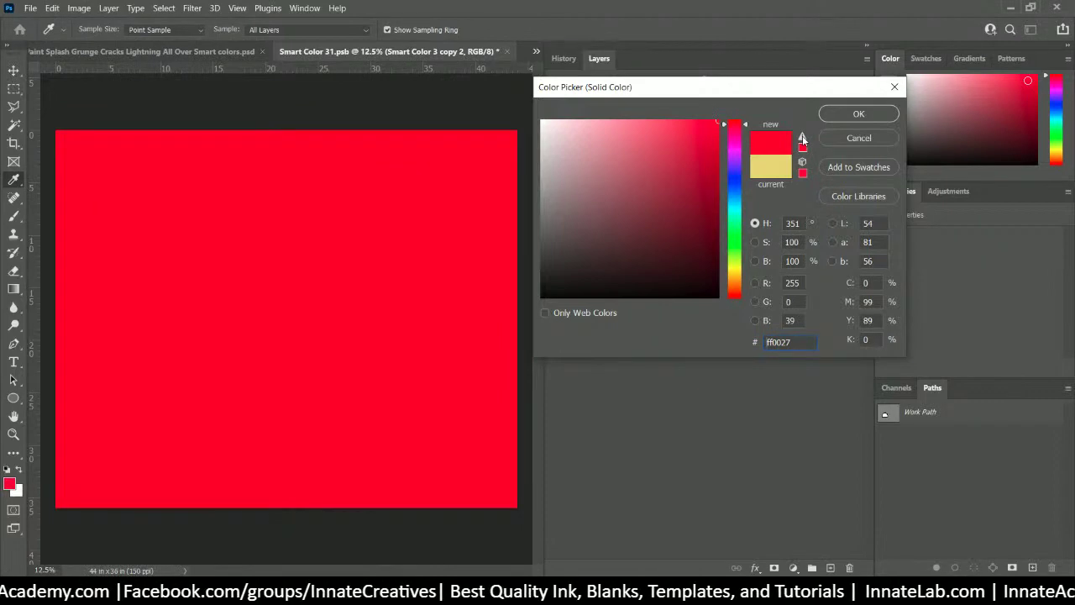
left_click(801, 139)
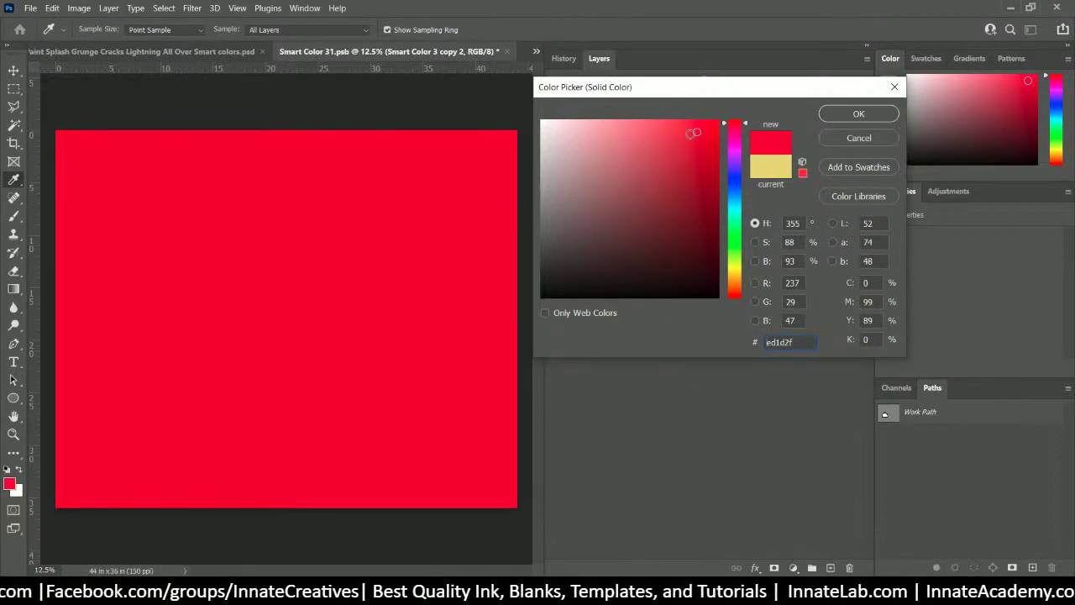
left_click(856, 114)
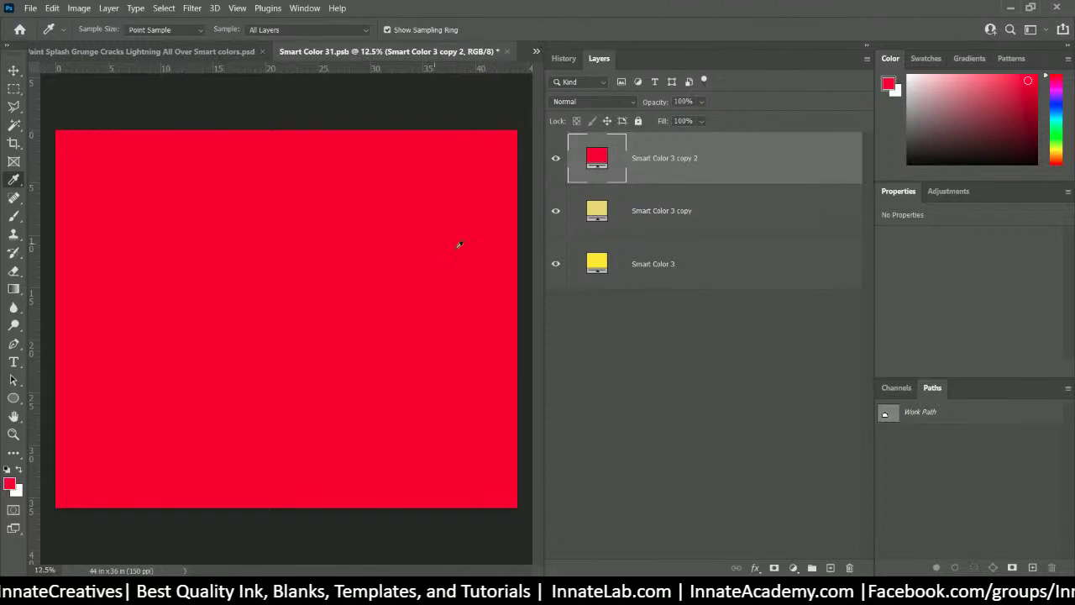
- Save and close the red Smart Color 3 document, then select the Smart Color 2 layer
left_click(507, 52)
left_click(508, 232)
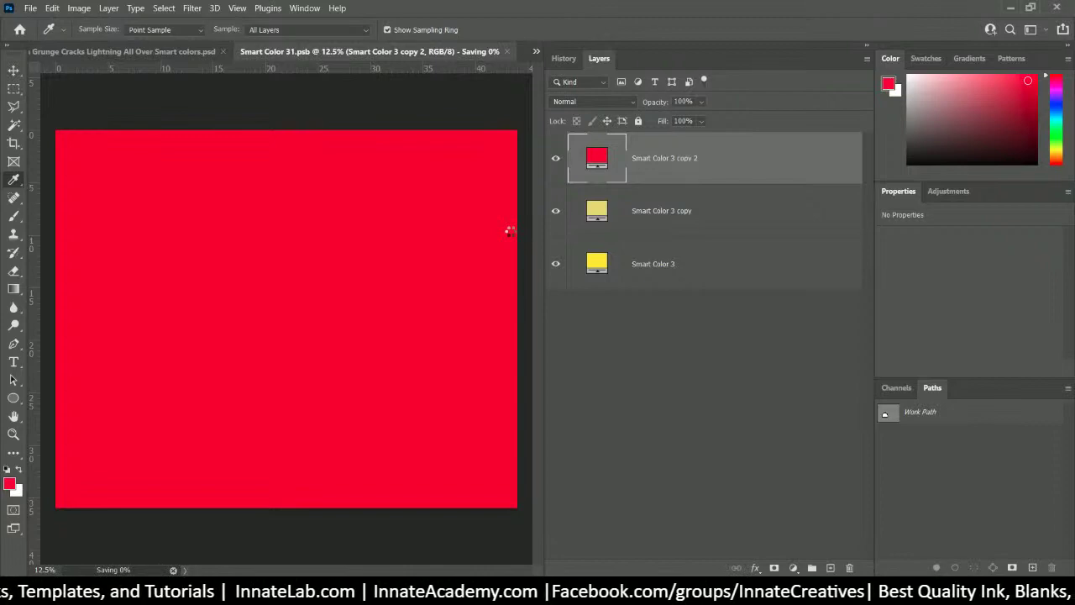
scroll(361, 357, "up", 3)
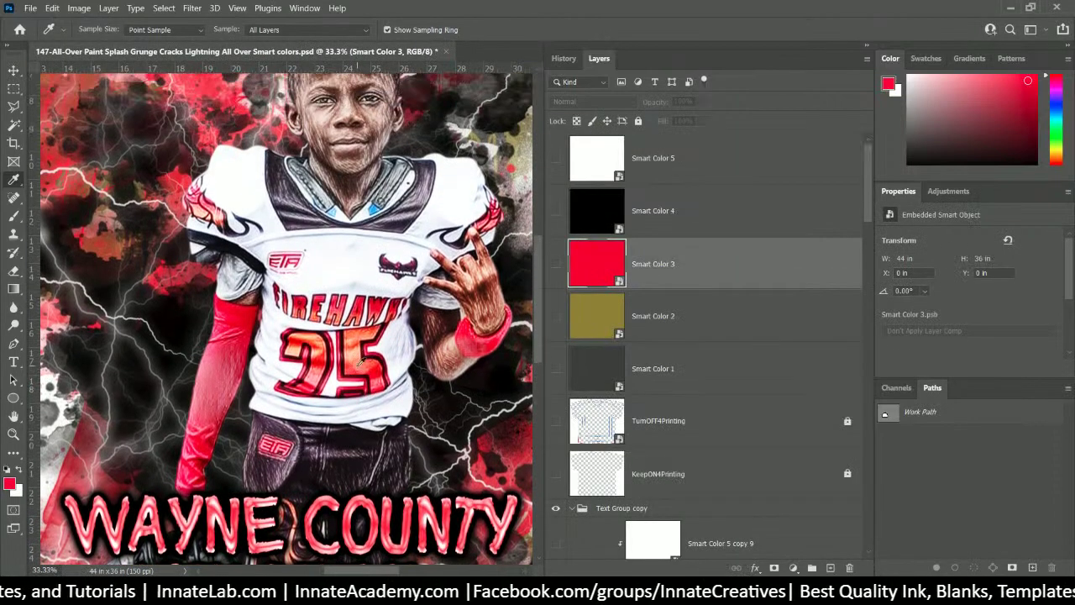
scroll(363, 361, "up", 3)
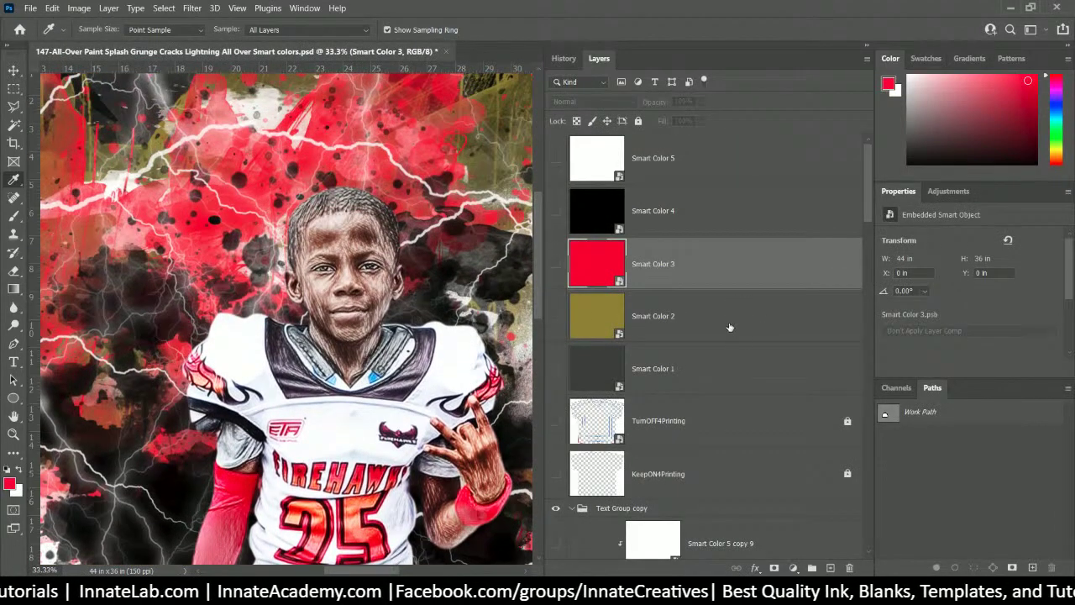
left_click(729, 328)
- In Smart Color 1, duplicate the fill layer and set its colour to a darker crimson #b62025
left_click(654, 369)
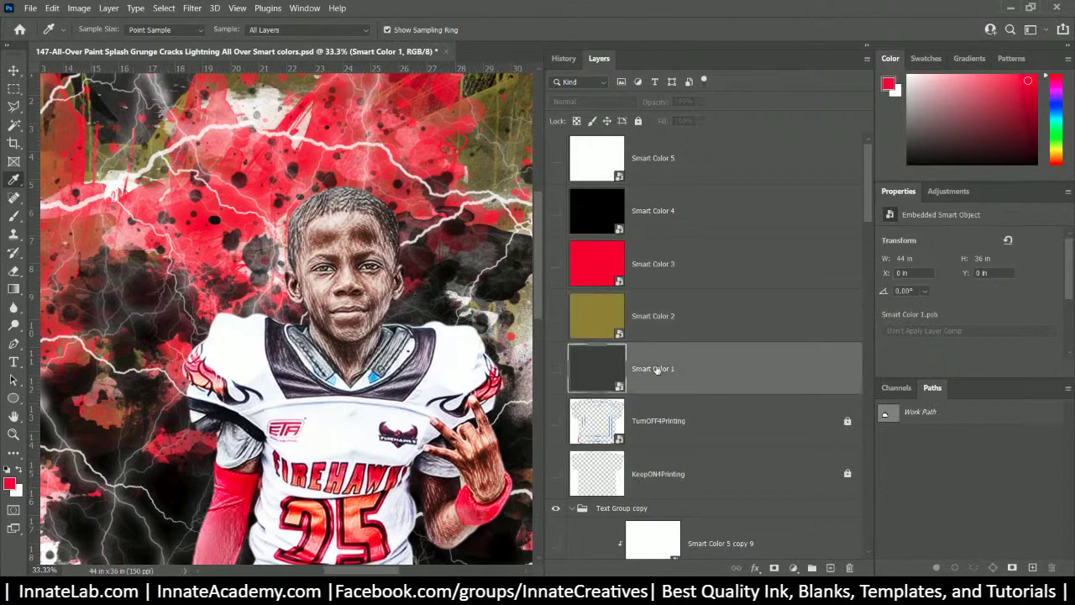
double_click(599, 372)
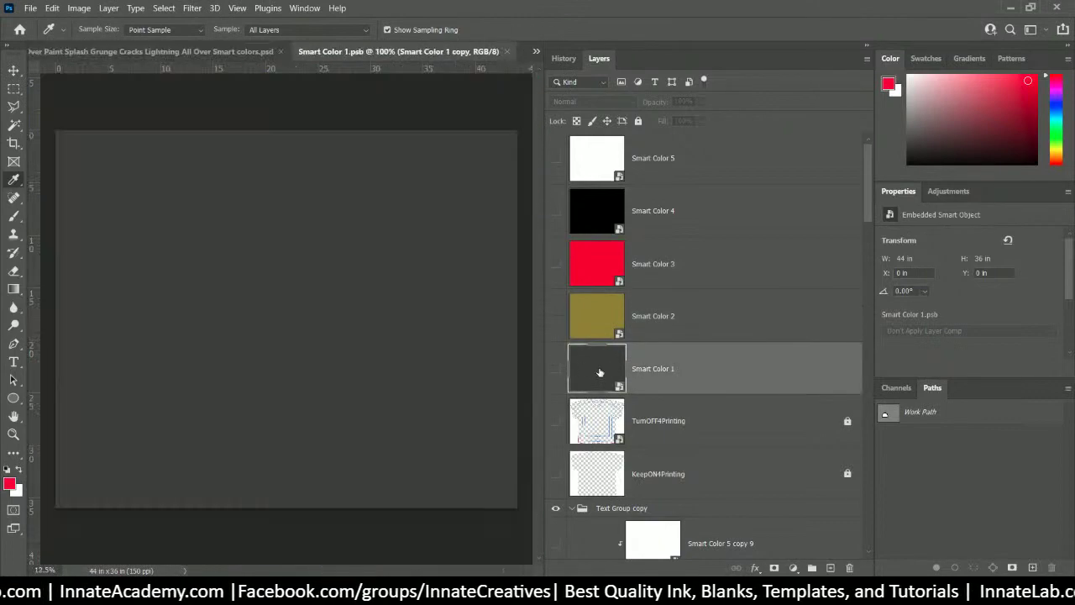
right_click(723, 176)
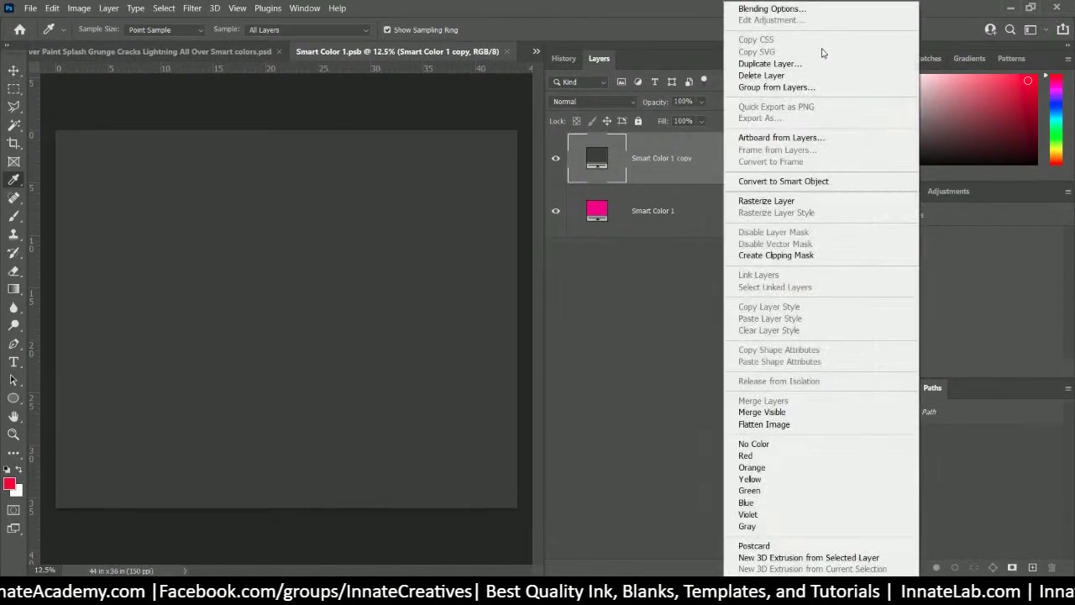
left_click(813, 63)
key("Return")
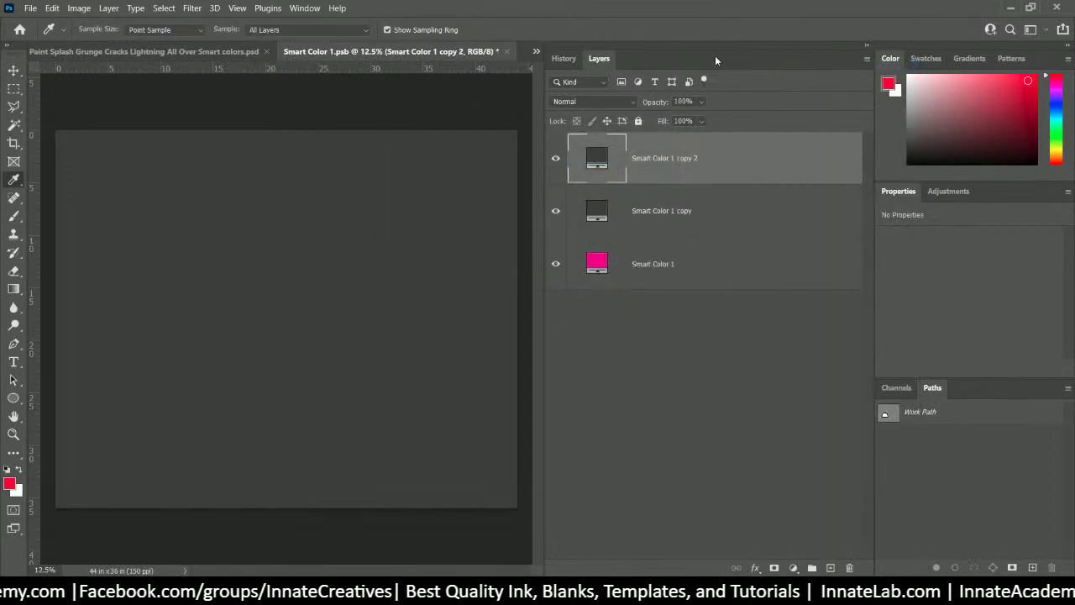
double_click(596, 158)
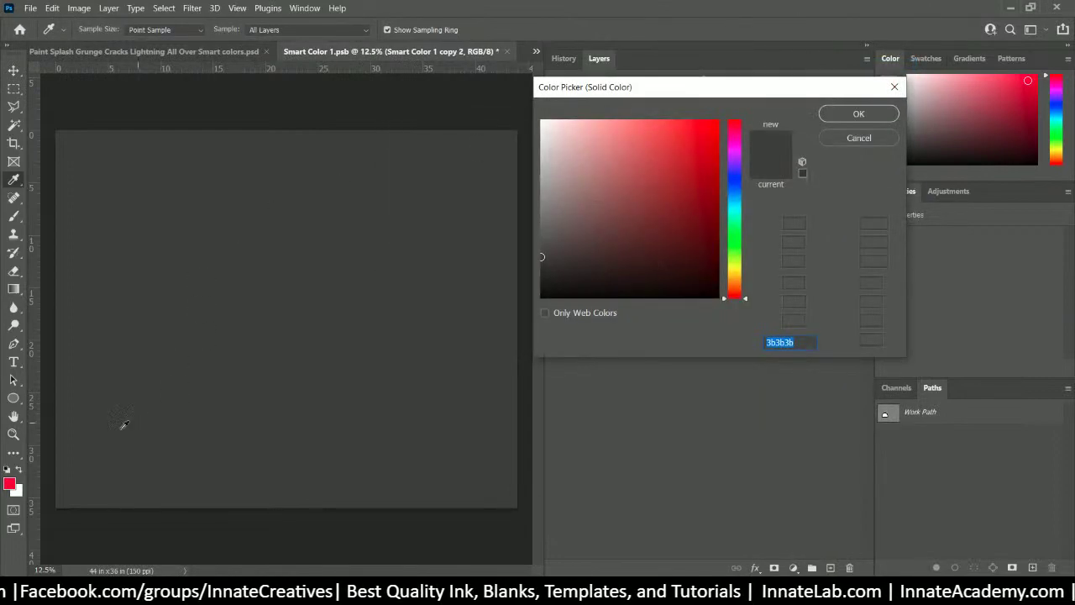
left_click(10, 482)
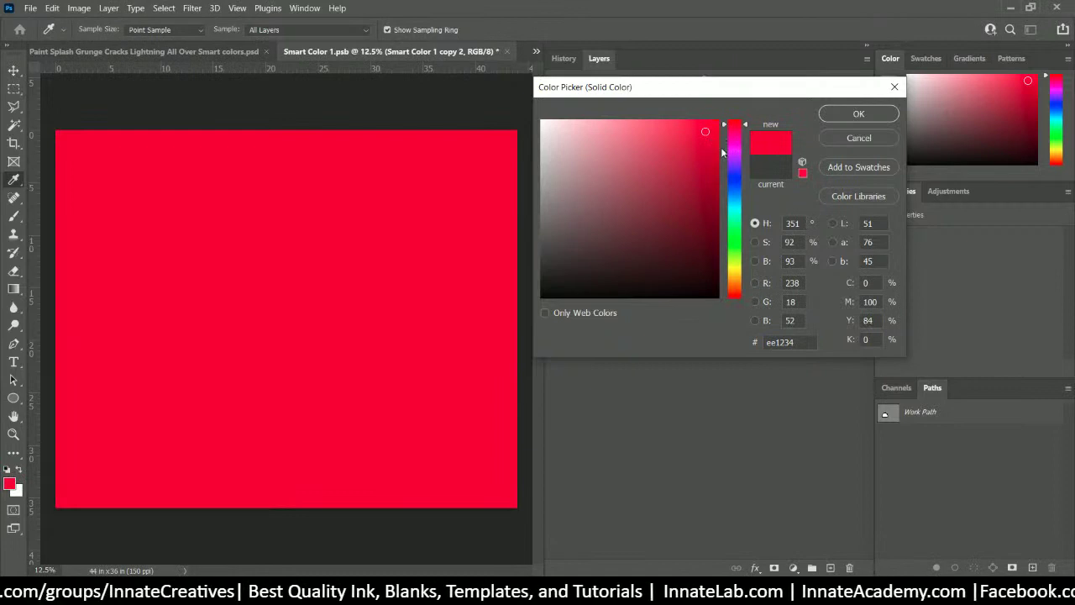
left_click_drag(745, 128, 744, 112)
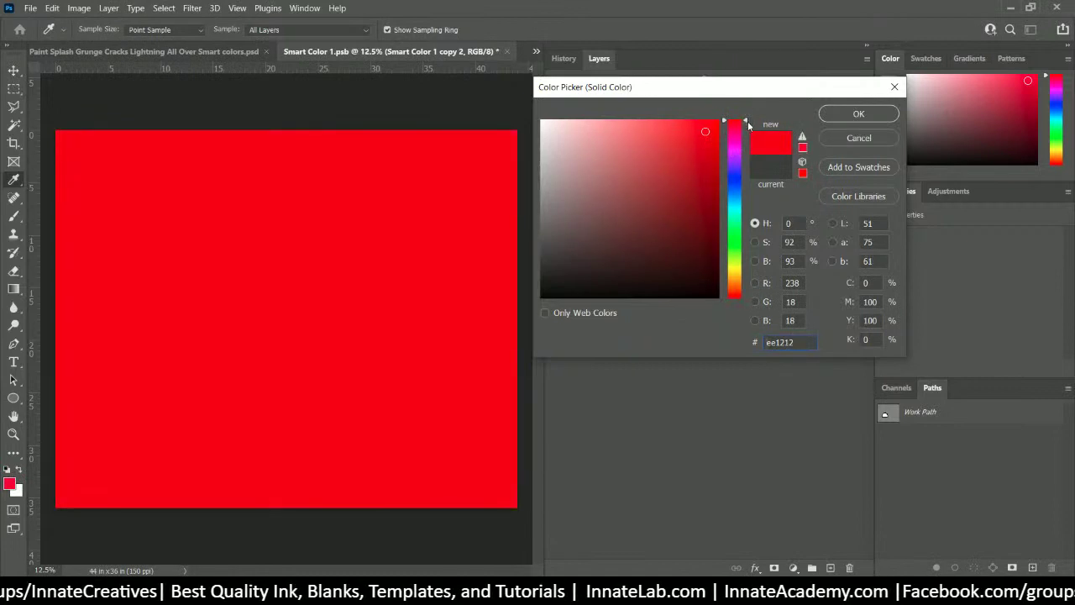
left_click(709, 133)
left_click_drag(708, 134, 710, 170)
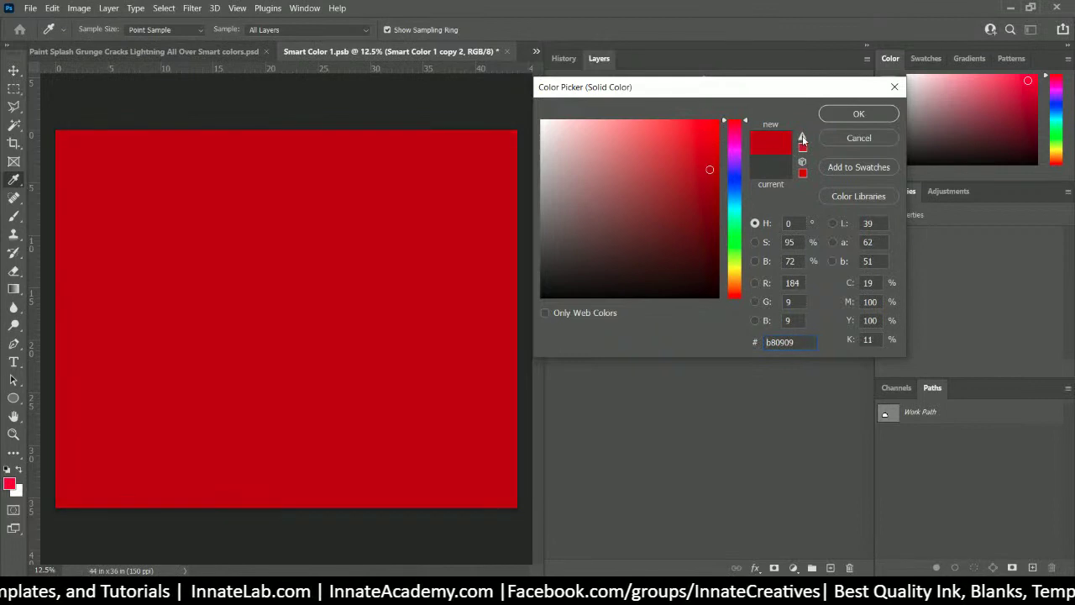
left_click(802, 139)
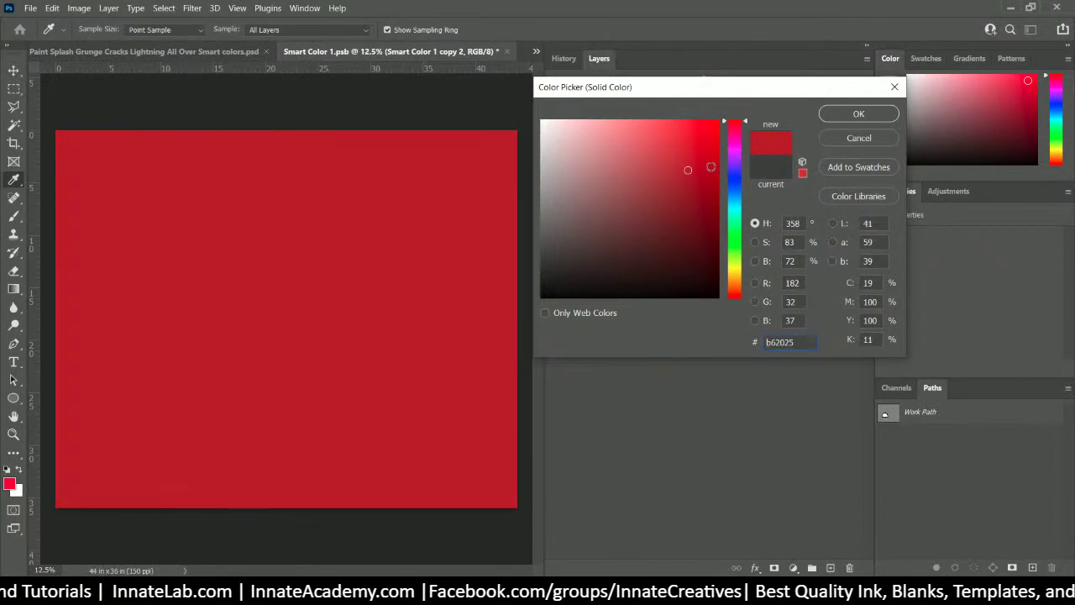
left_click(859, 118)
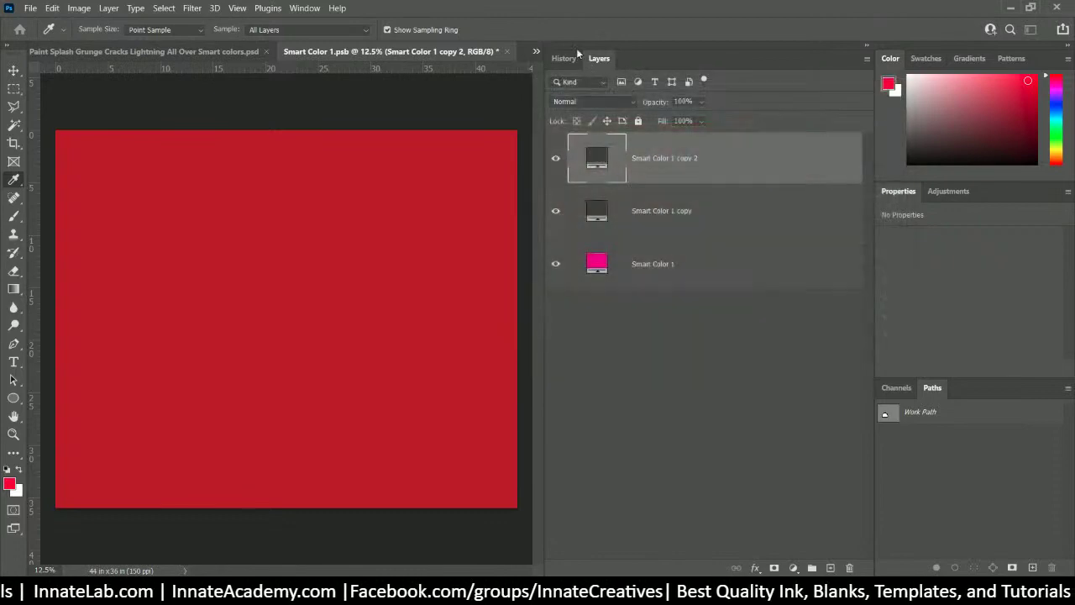
- Close the Smart Color 1 document and save the crimson change back into the collage
left_click(508, 52)
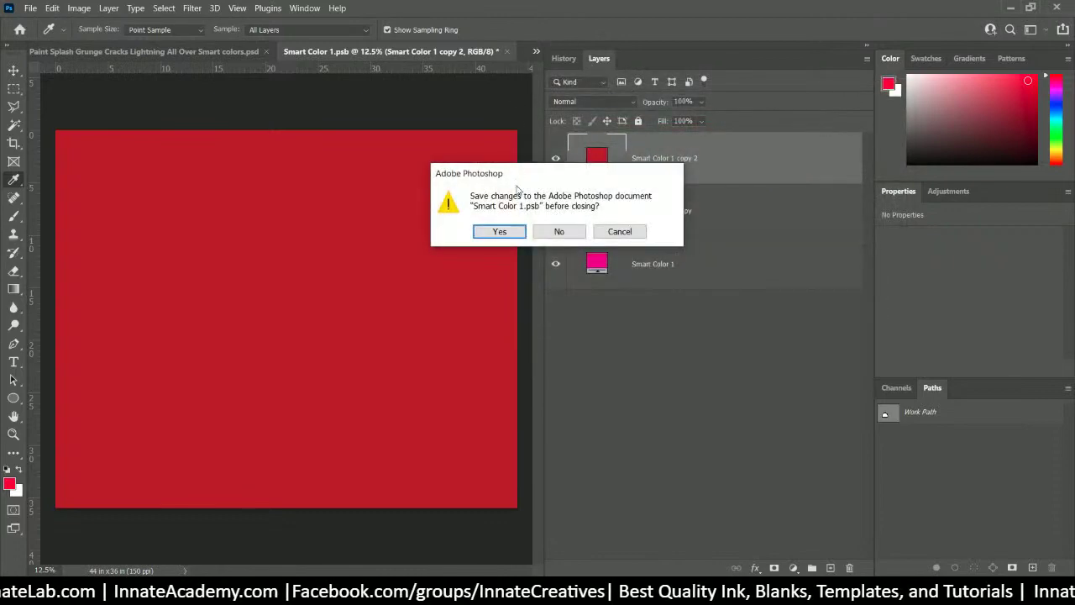
left_click(499, 231)
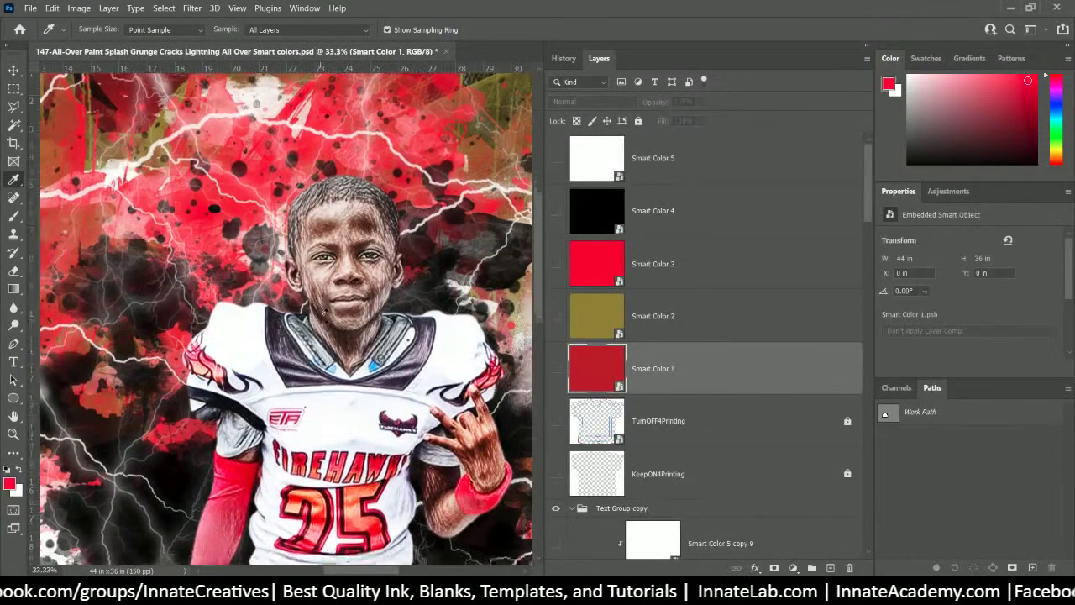
scroll(644, 386, "down", 5)
scroll(644, 385, "down", 10)
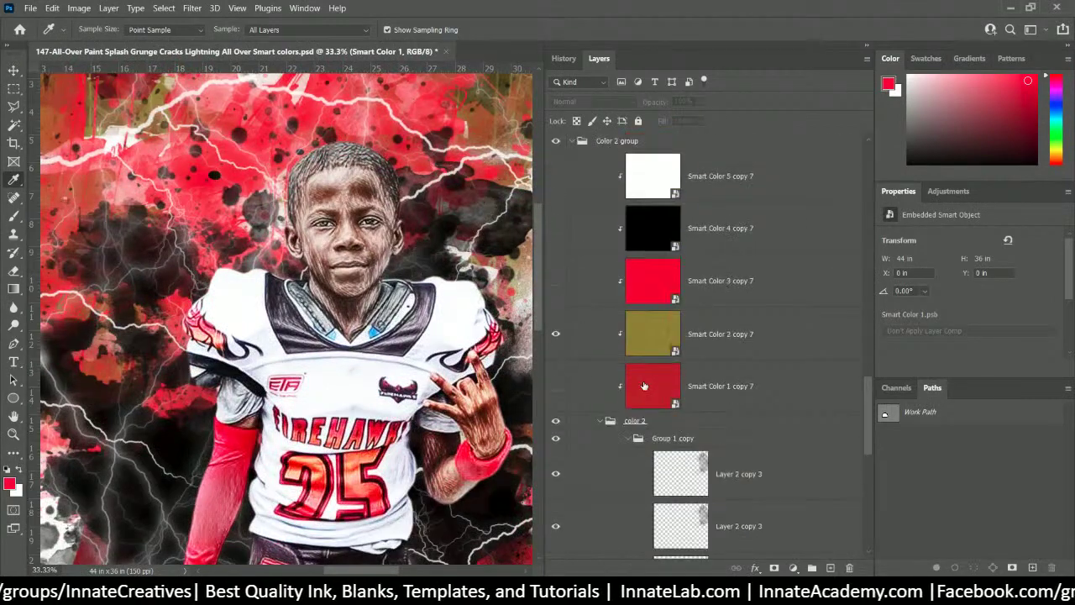
scroll(347, 287, "down", 1)
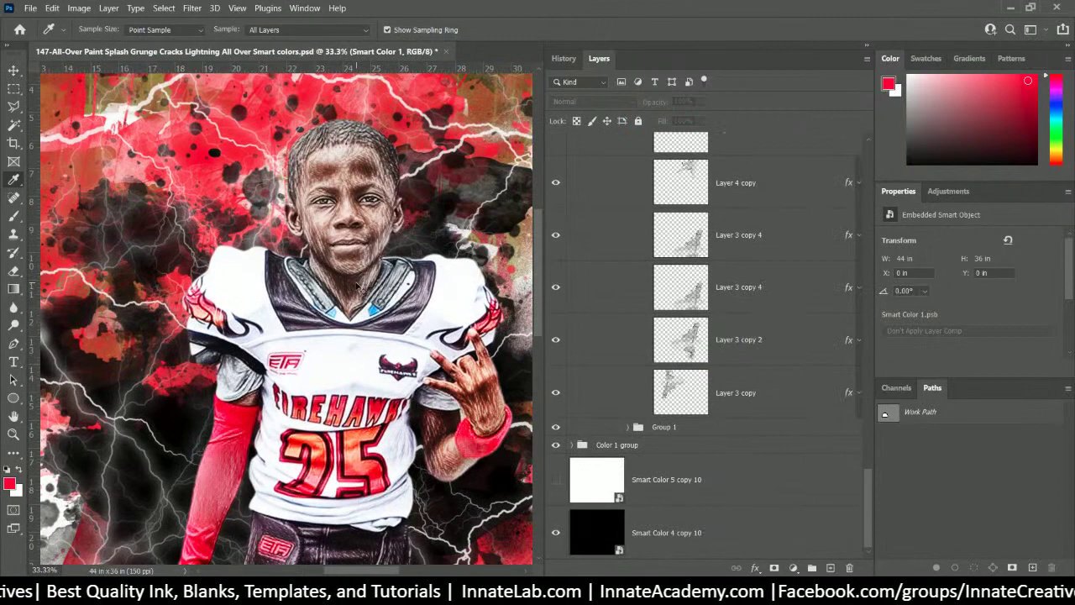
- Fit the design on screen, collapse color 2, expand Color 1, and show Smart Color 1 copy 8
key("ctrl+0")
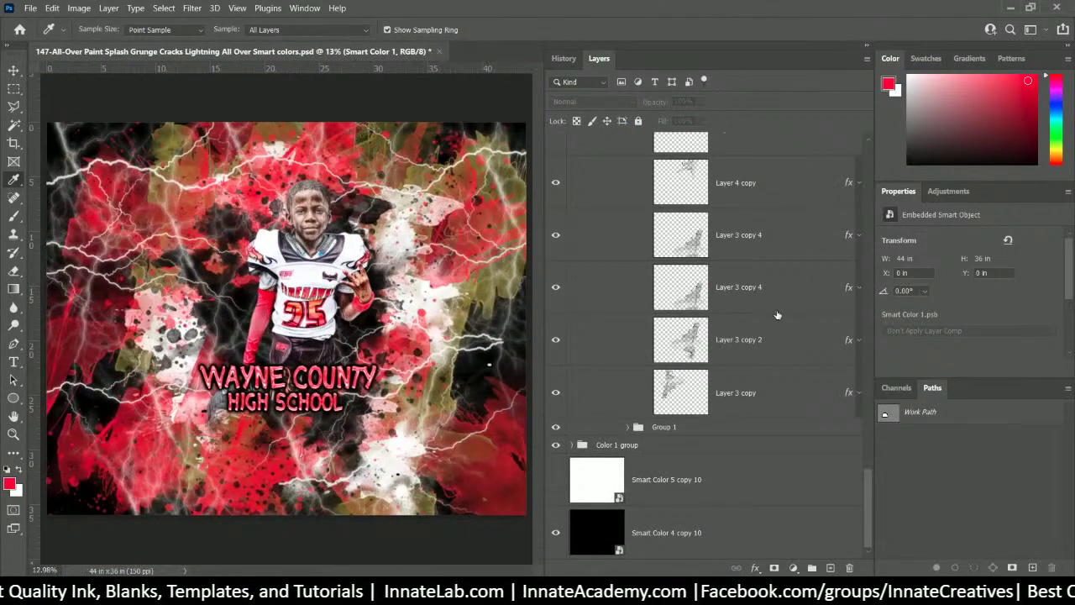
scroll(739, 308, "up", 5)
left_click(644, 239)
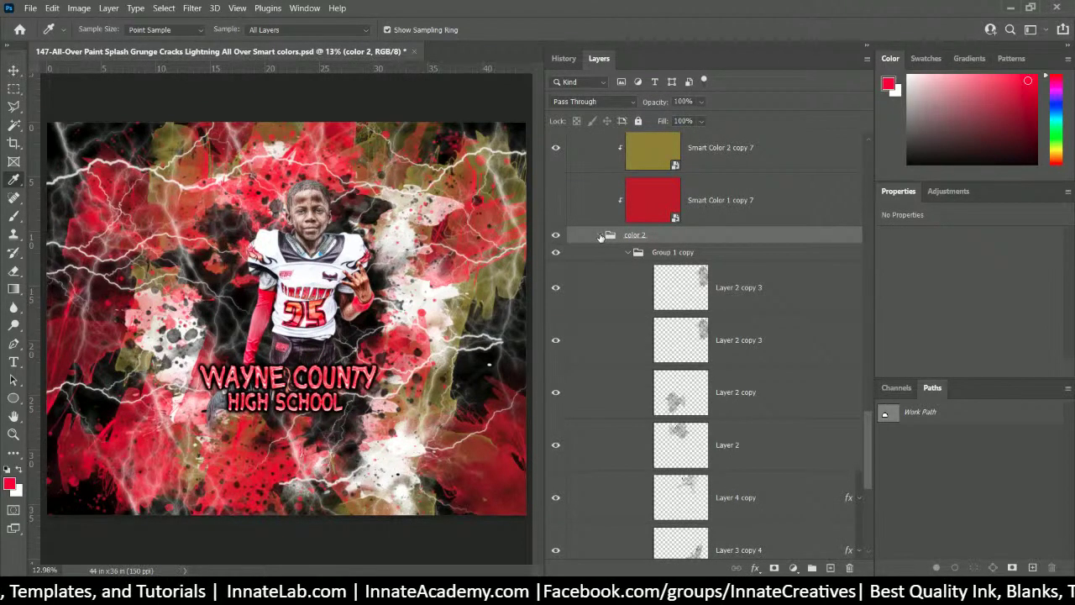
left_click(600, 236)
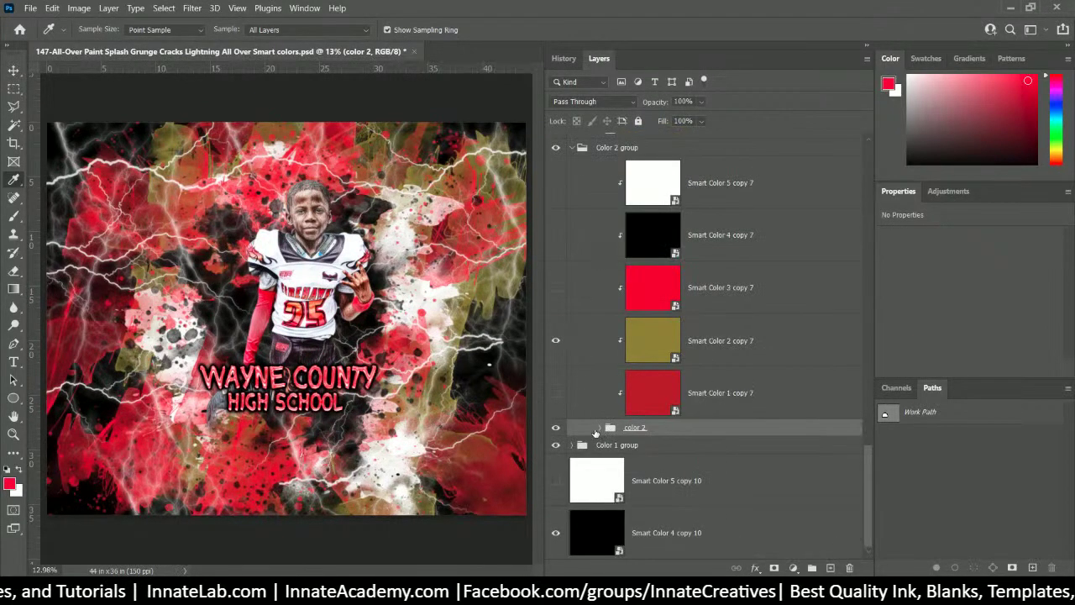
scroll(587, 442, "up", 1)
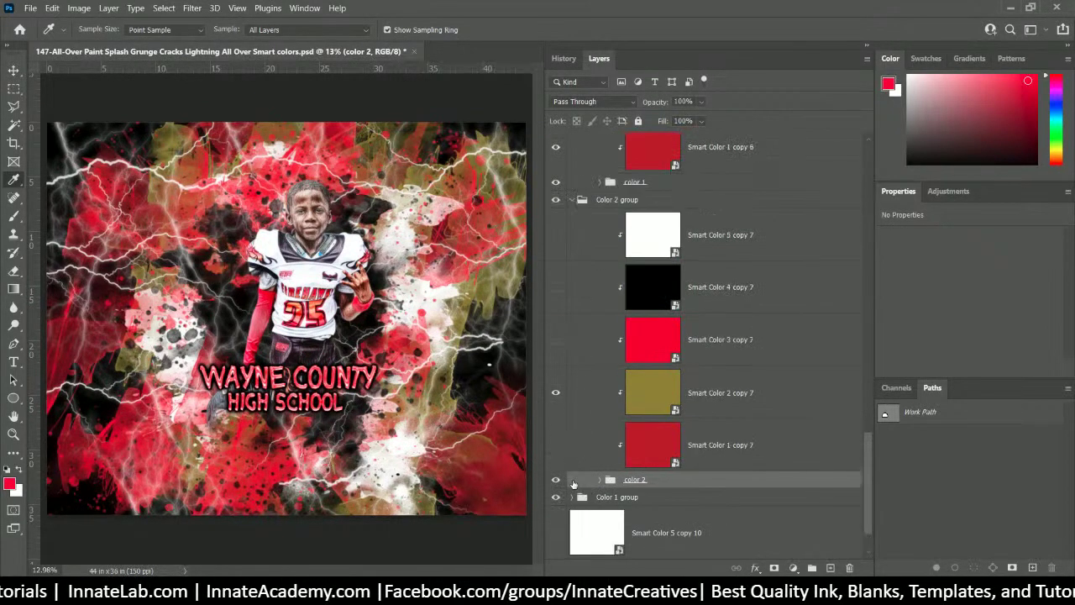
left_click(573, 499)
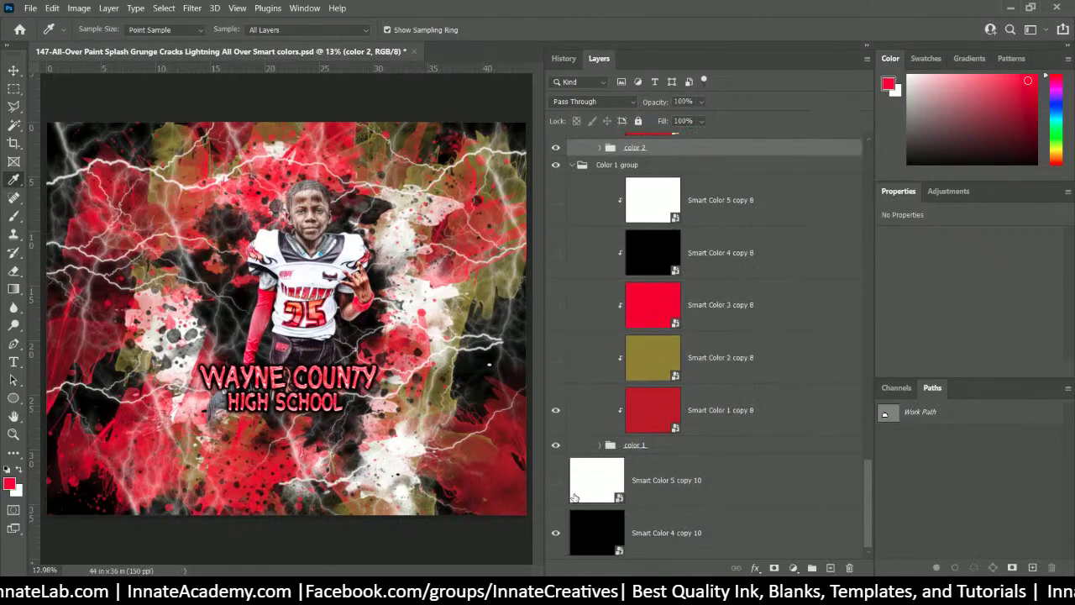
left_click(556, 412)
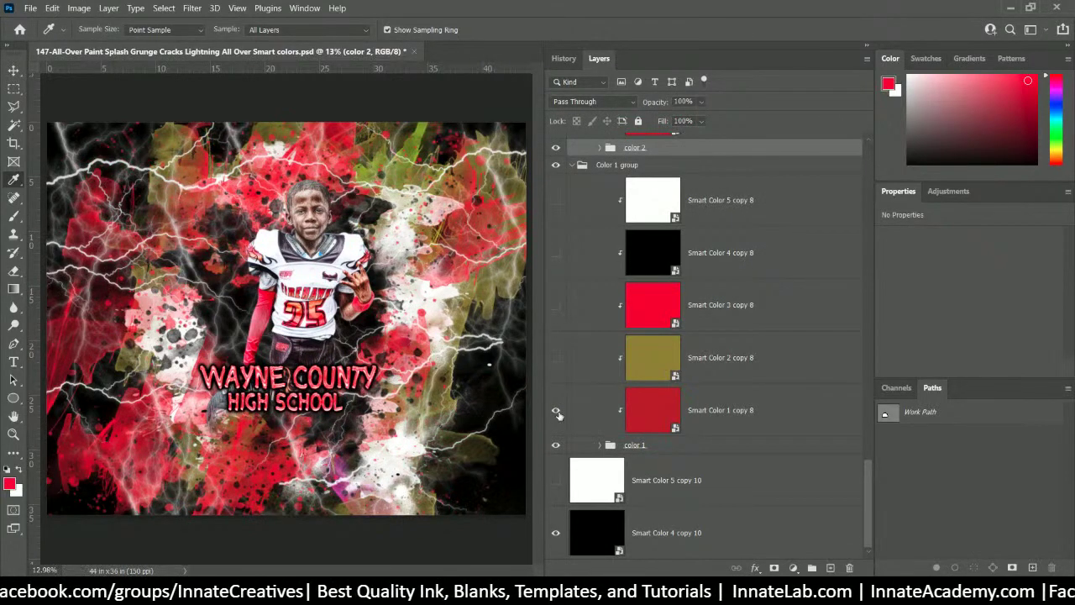
left_click(556, 412)
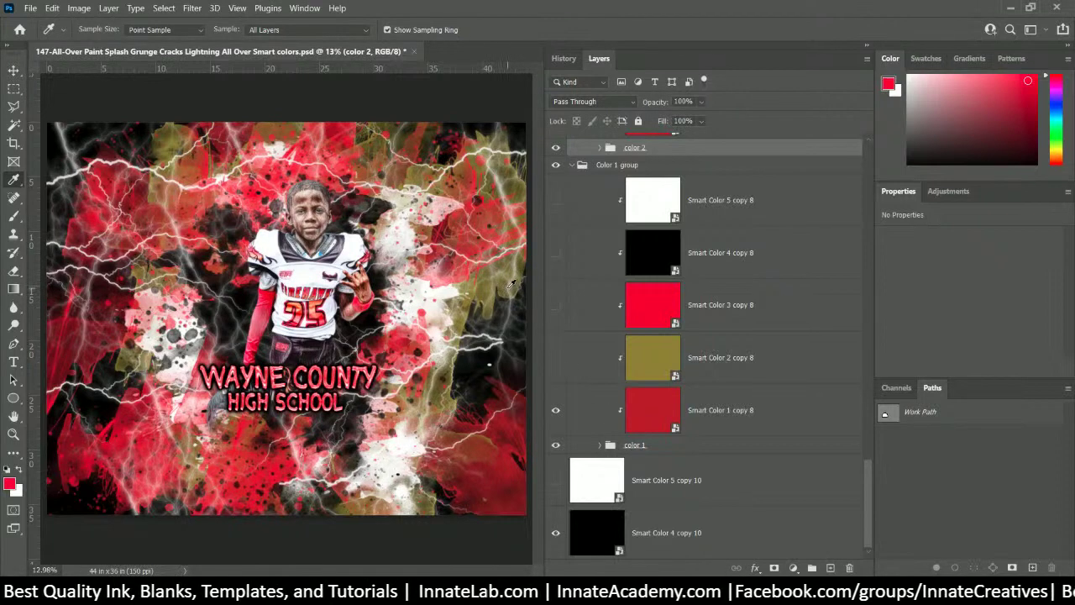
- Open the Smart Color 2 copy 8 smart object, then sample orange-red from the jersey number in the main design
left_click(597, 360)
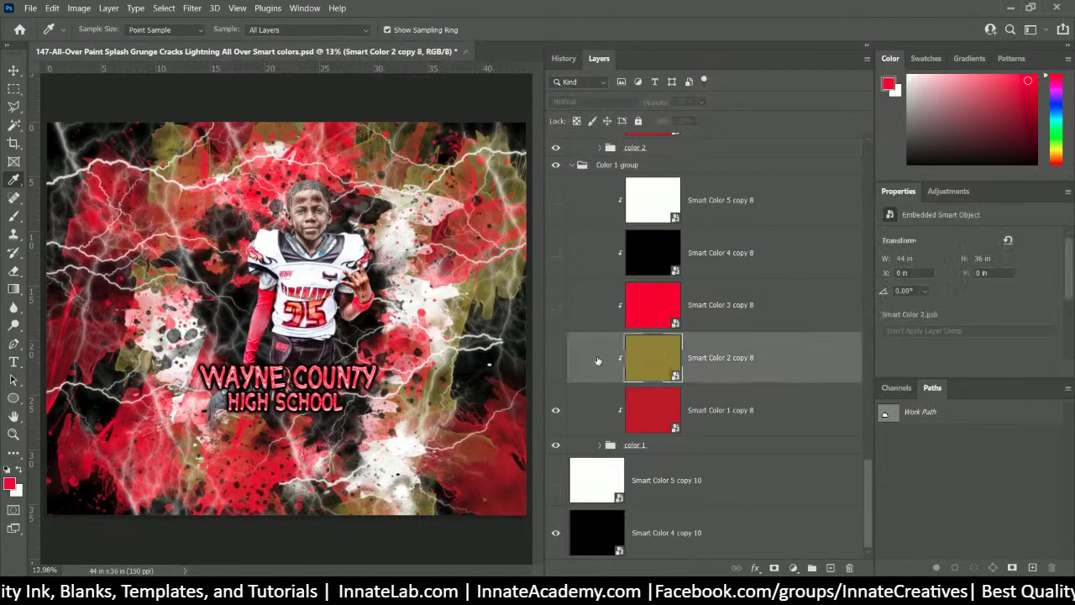
double_click(645, 360)
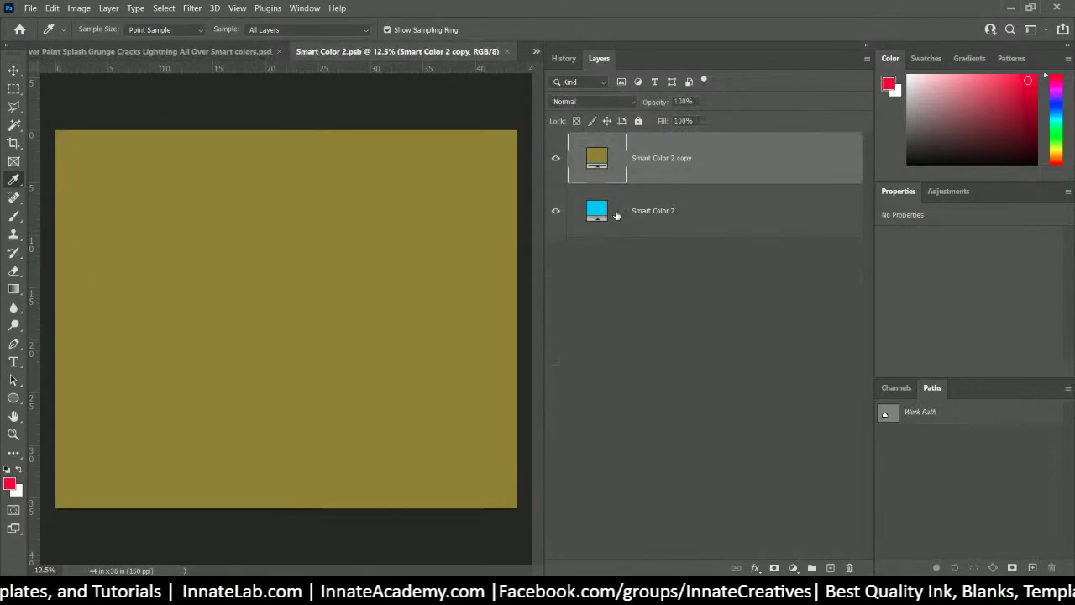
left_click(246, 54)
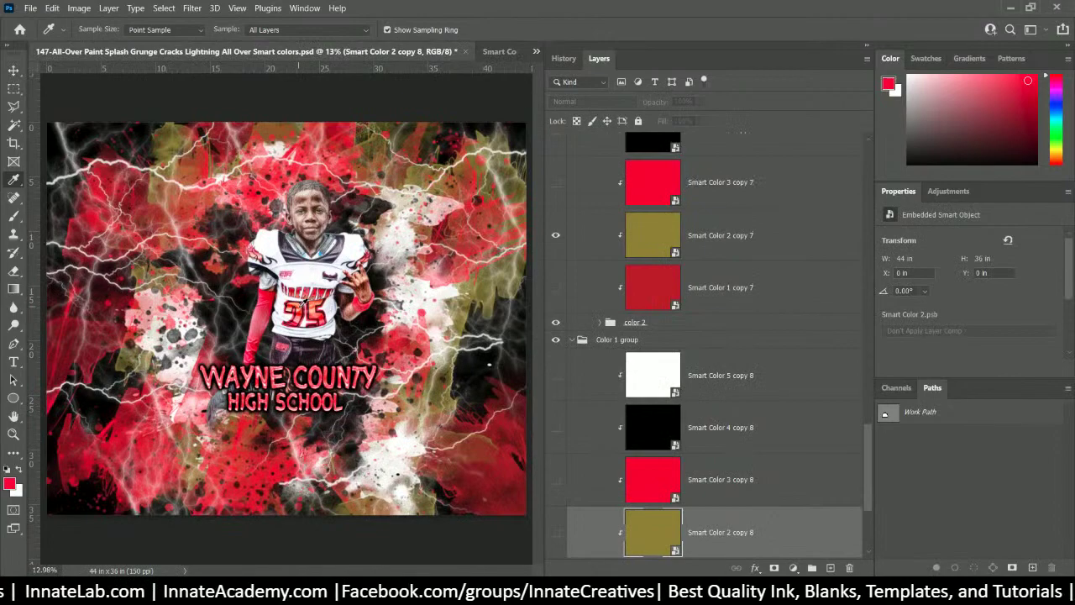
scroll(302, 290, "up", 4)
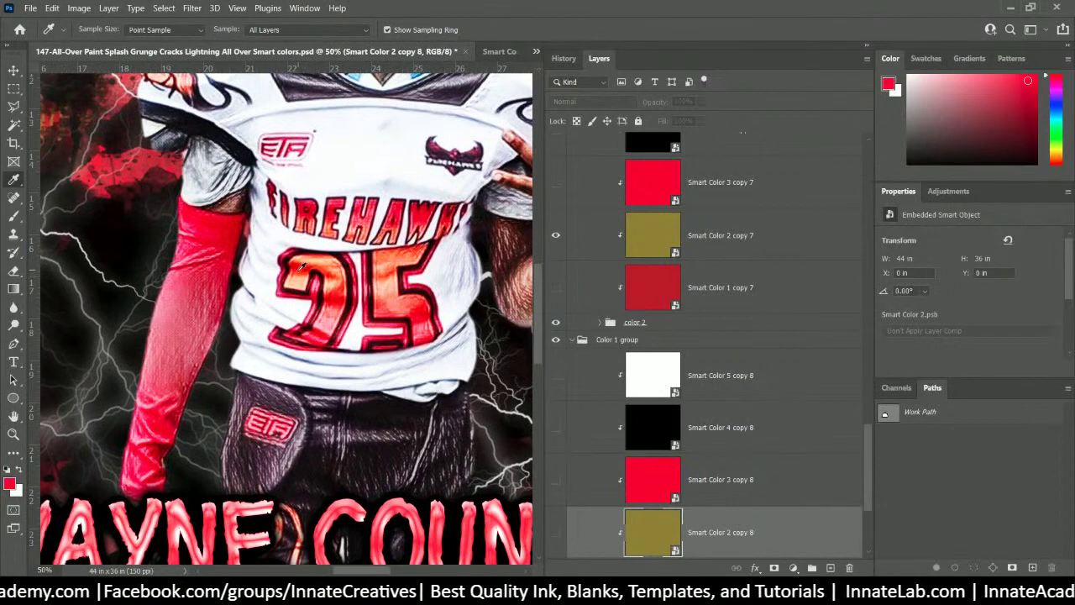
left_click(301, 268)
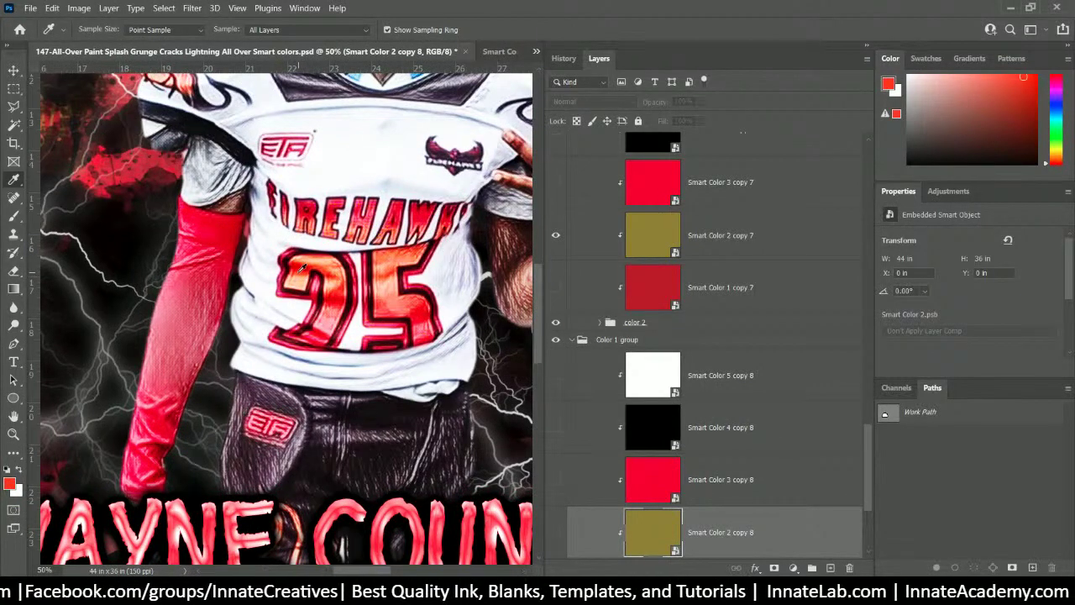
- Re-sample a deeper orange-red foreground colour from the jersey's number 25
left_click(382, 273)
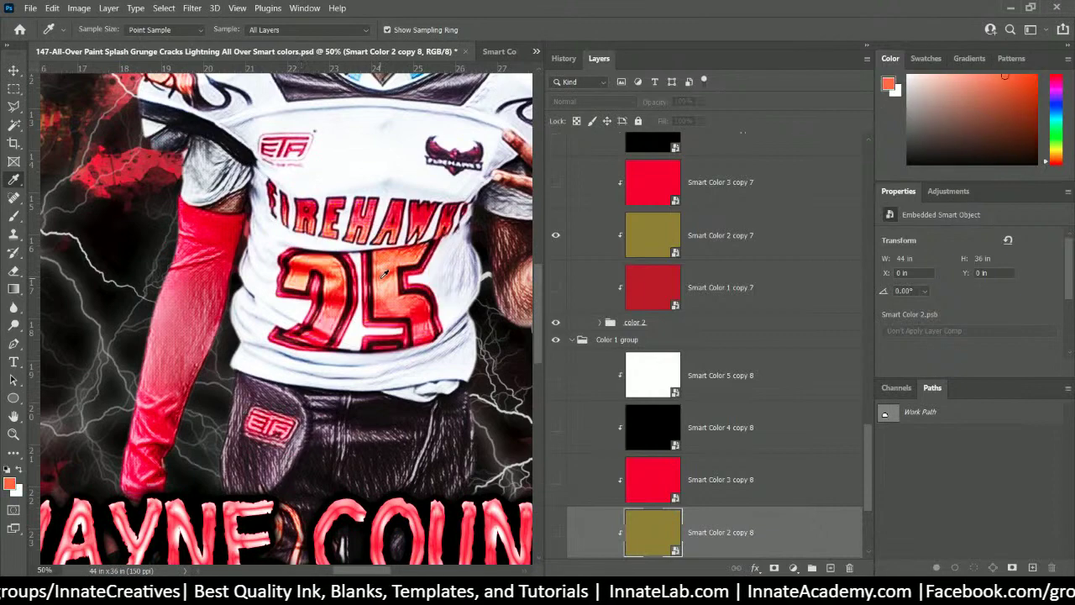
left_click(383, 272)
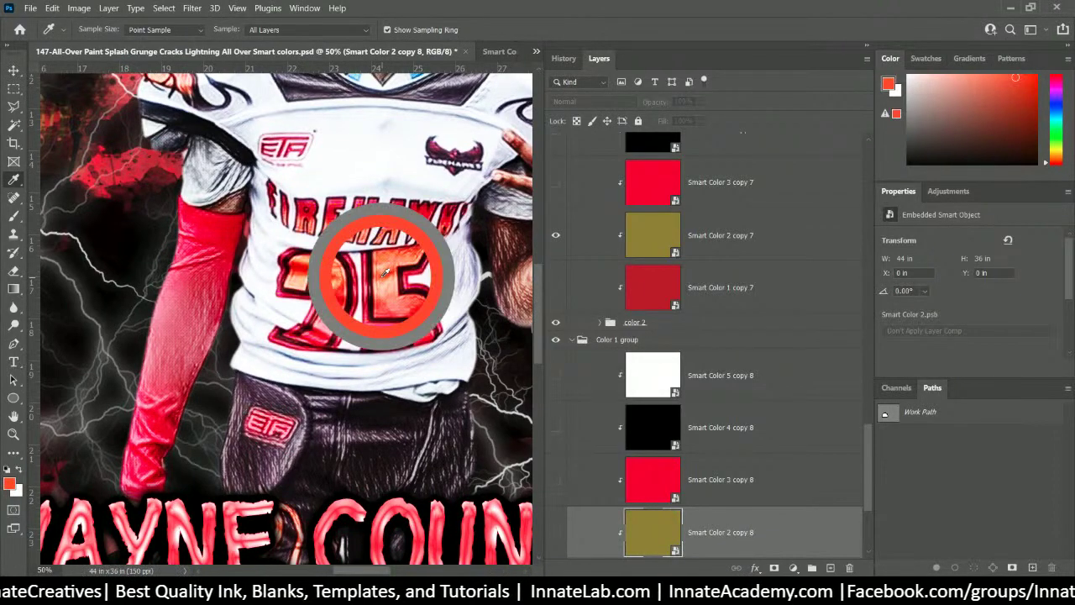
mouse_move(383, 271)
left_mouse_down()
mouse_move(373, 256)
mouse_move(403, 242)
mouse_move(415, 250)
mouse_move(383, 259)
mouse_move(384, 271)
left_mouse_up()
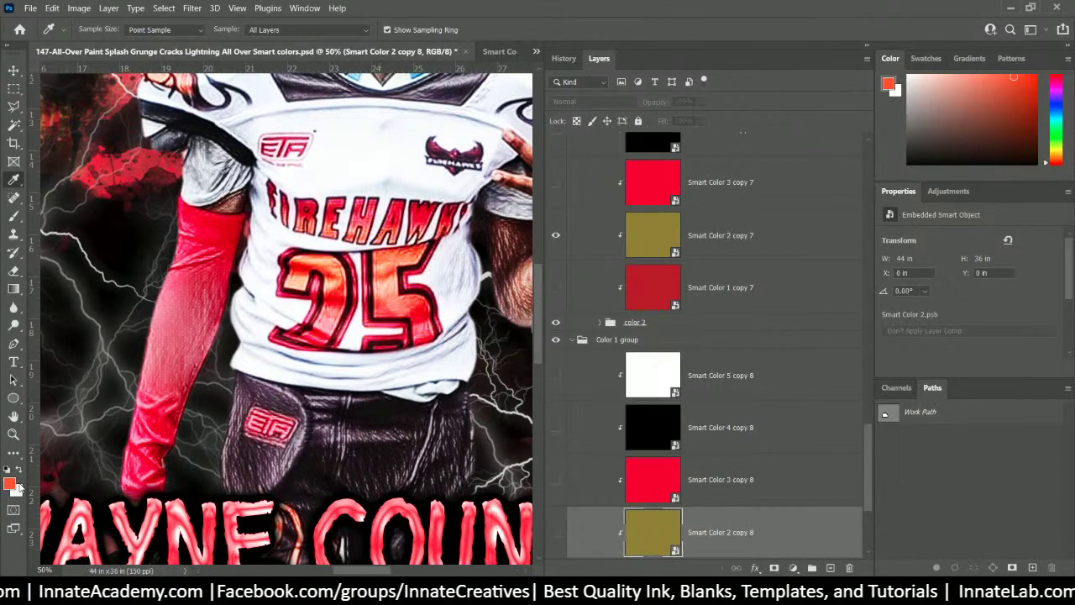
- In Smart Color 2, add a duplicate fill layer coloured orange-red f8572d and save it back
double_click(647, 533)
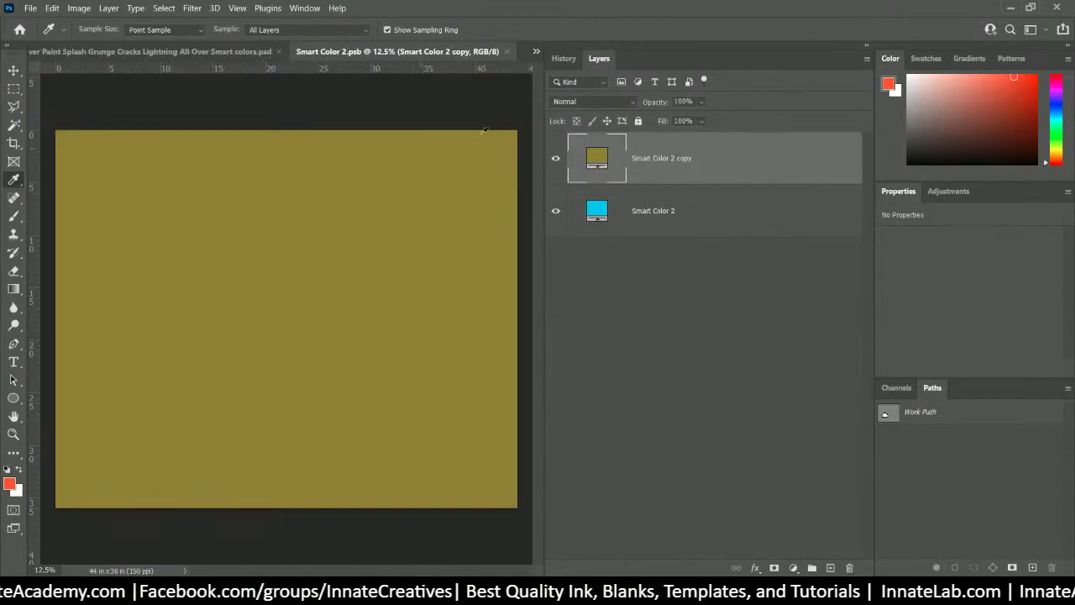
right_click(775, 163)
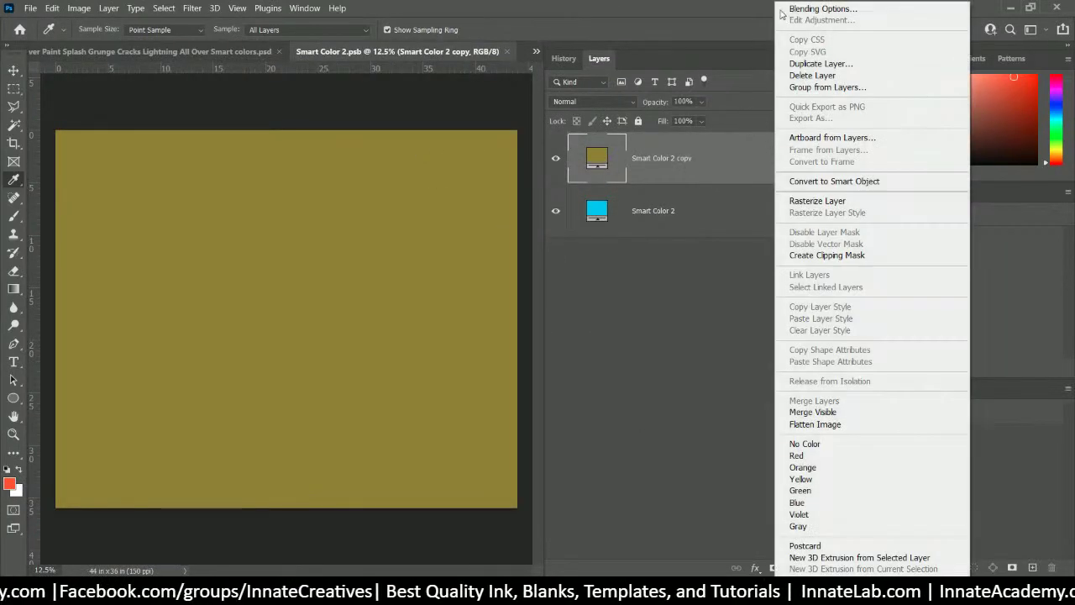
left_click(781, 64)
left_click(648, 159)
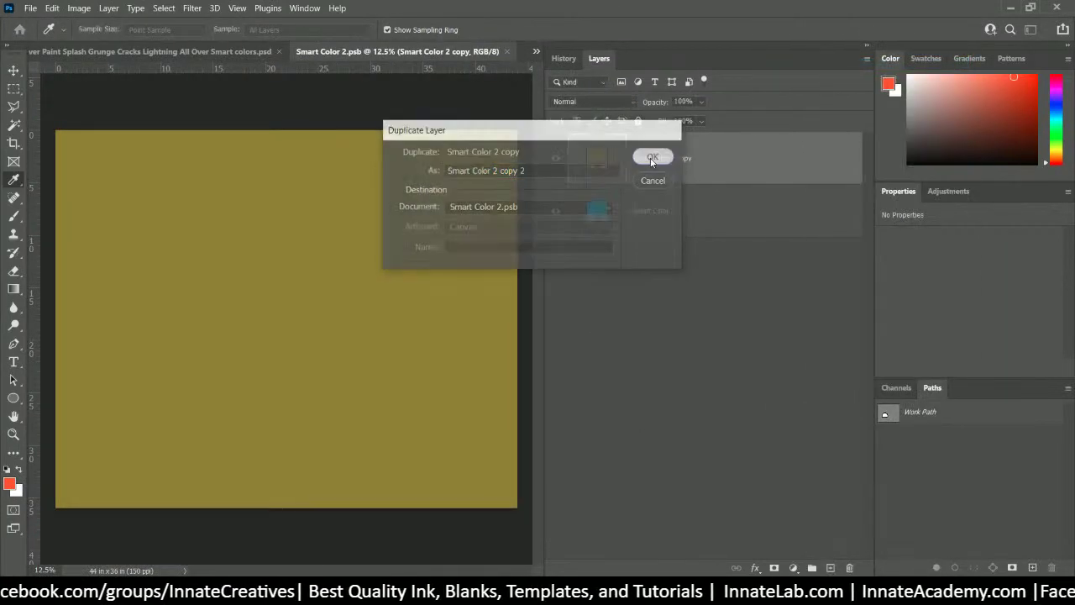
double_click(599, 160)
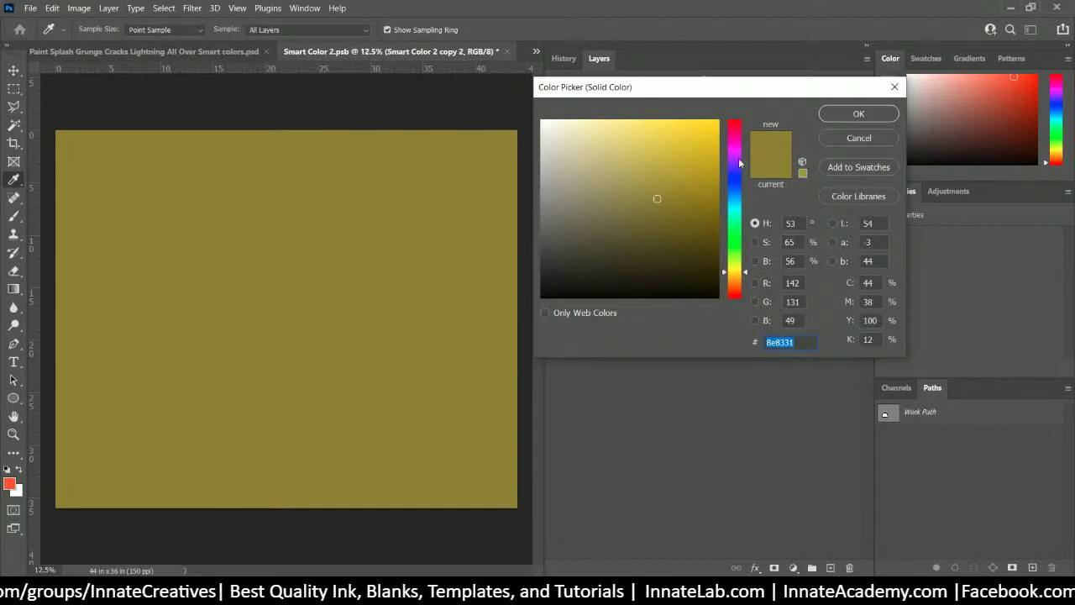
left_click(10, 481)
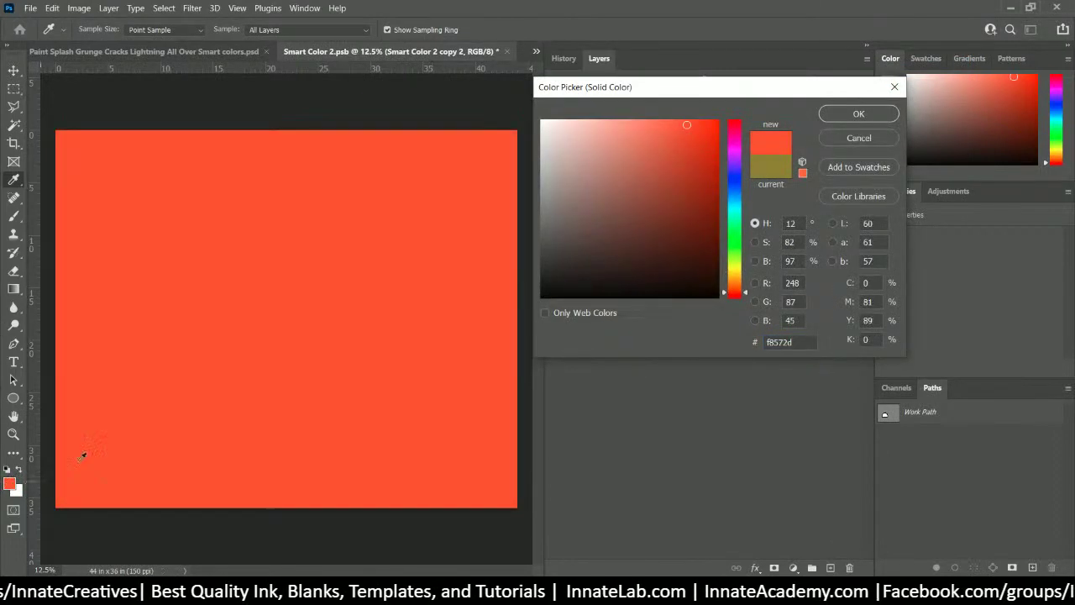
left_click(840, 115)
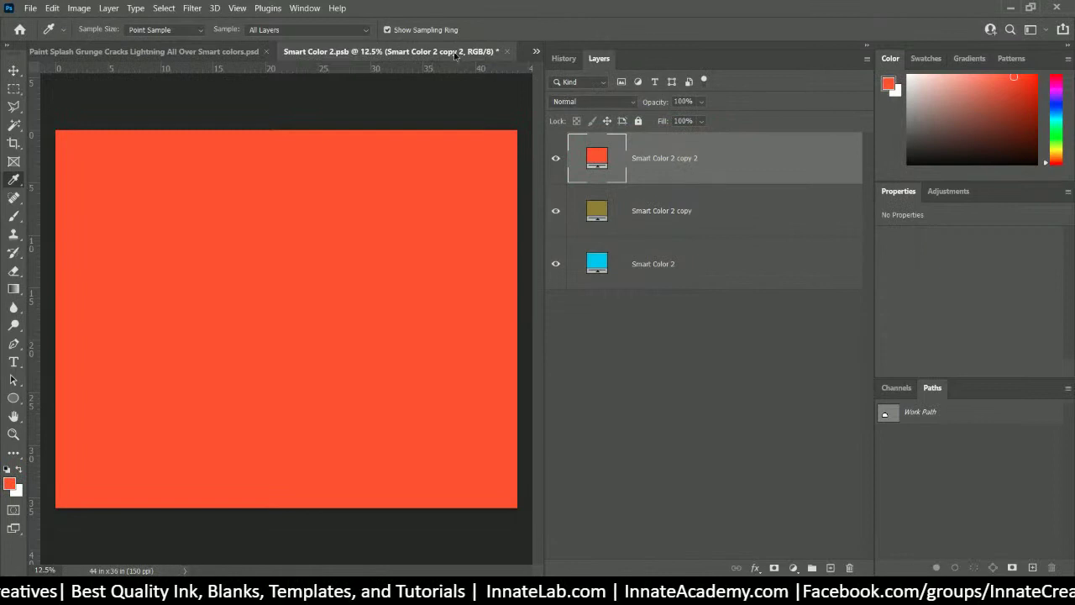
left_click(506, 51)
left_click(499, 231)
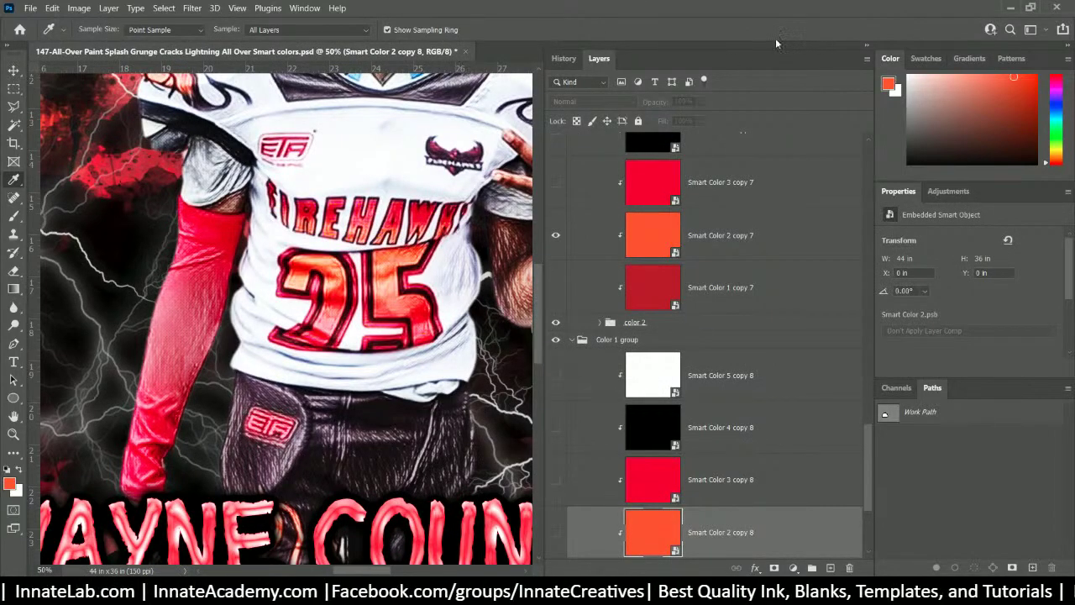
- Zoom out and show the KeepON4Printing, TurnOFF4Printing and Smart Color 5 copy 10 layers
key("ctrl+minus")
key("ctrl+minus")
key("ctrl+minus")
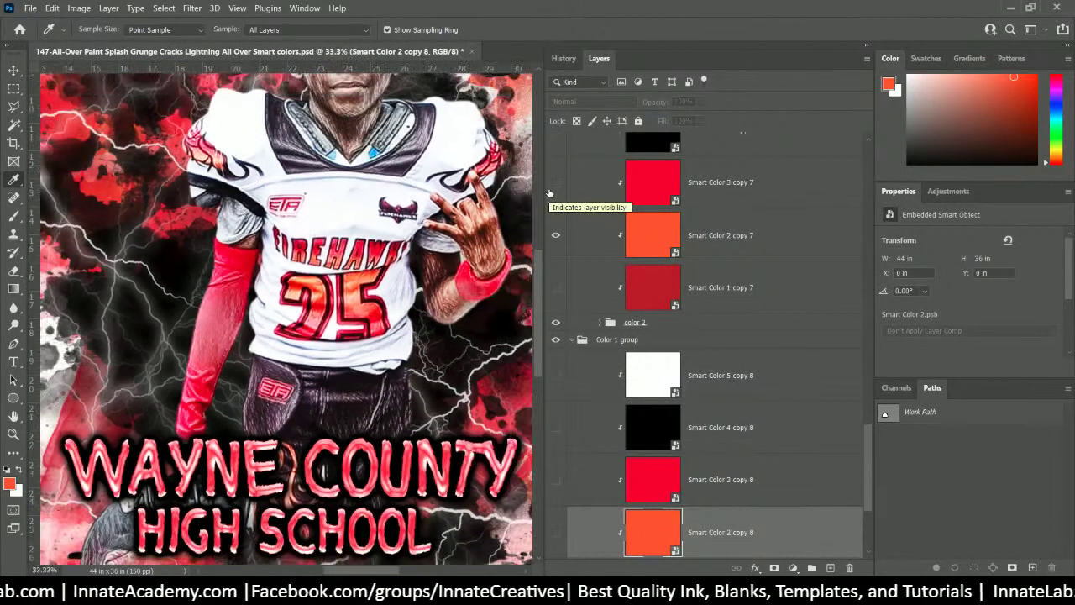
key("ctrl+minus")
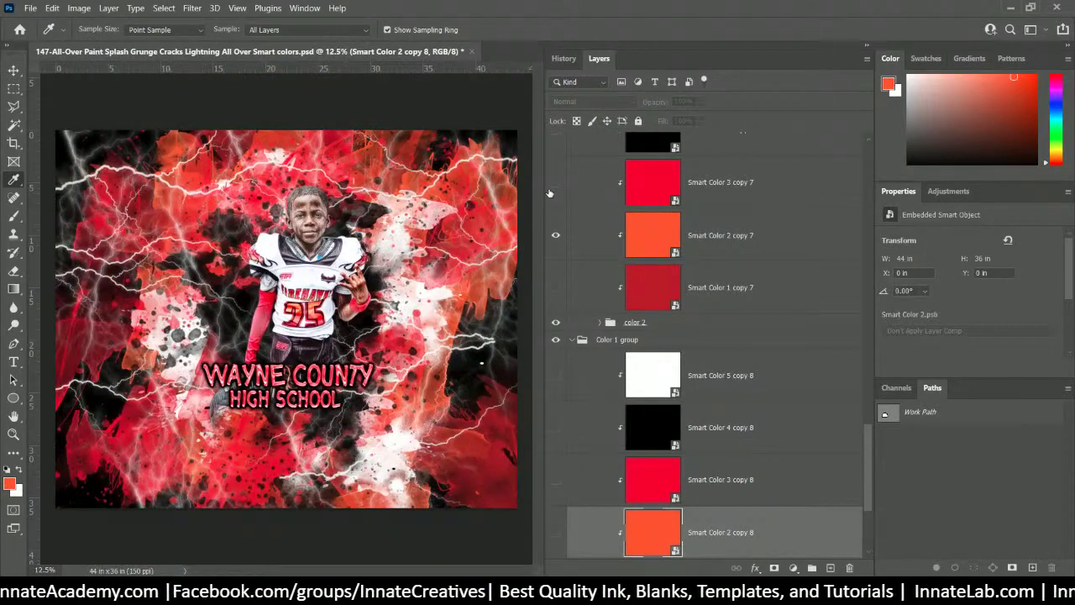
scroll(691, 268, "up", 15)
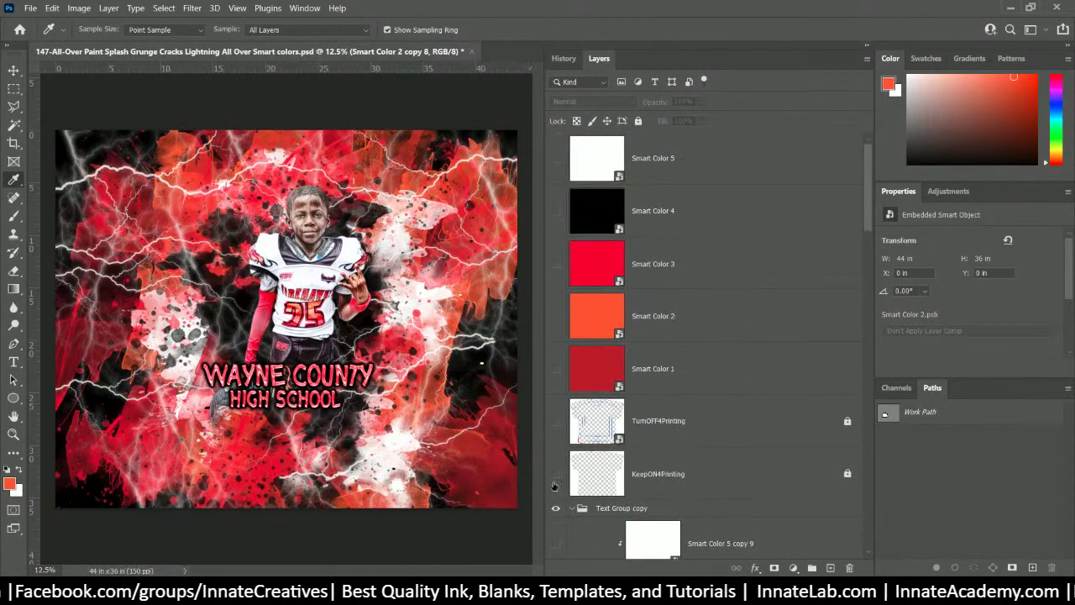
left_click(554, 483)
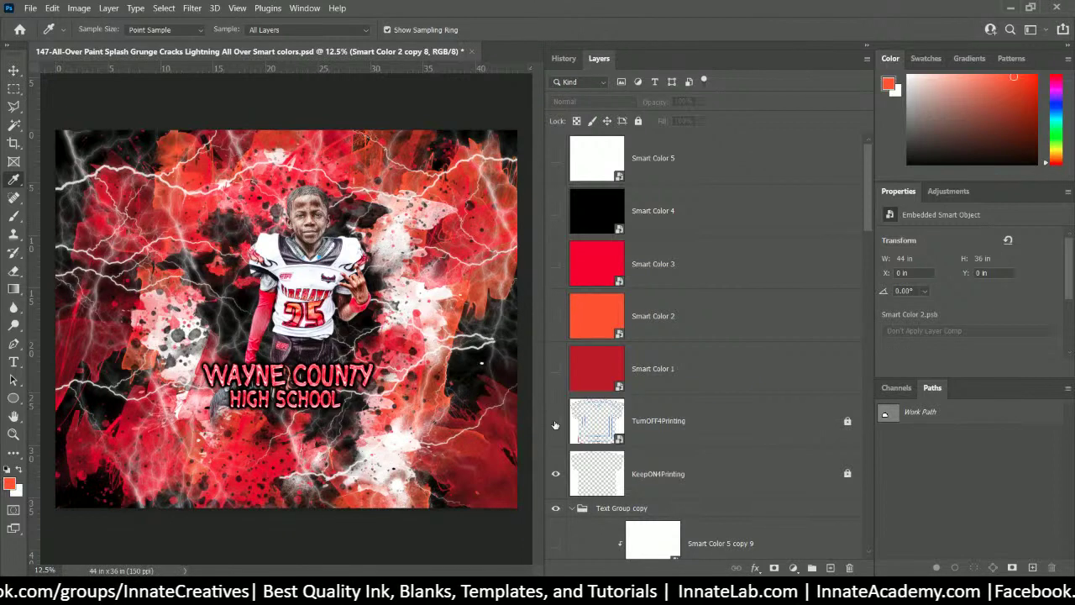
left_click(555, 424)
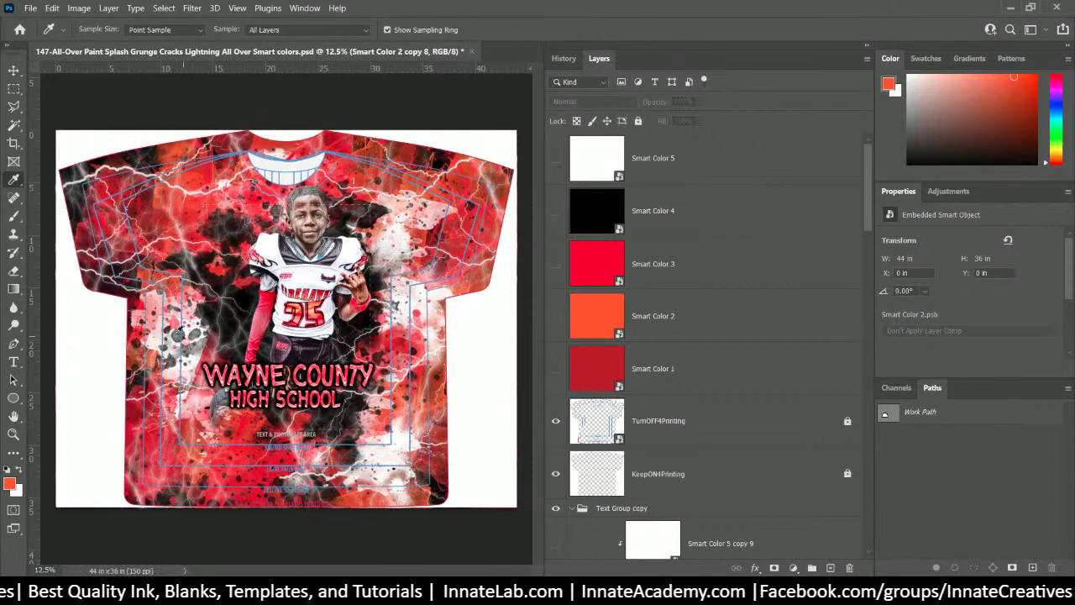
scroll(706, 335, "down", 10)
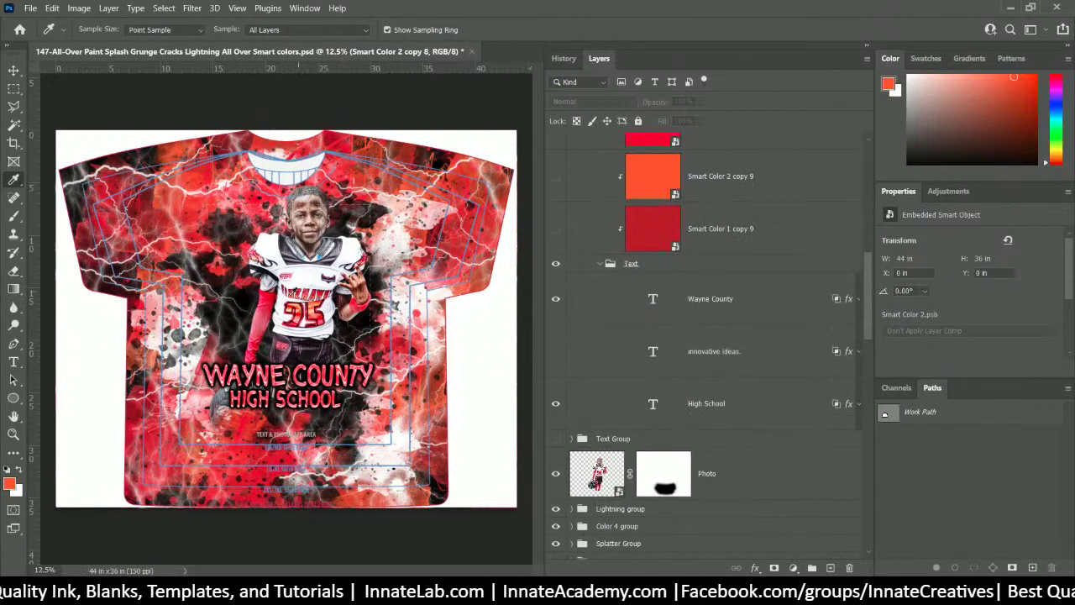
scroll(643, 522, "down", 10)
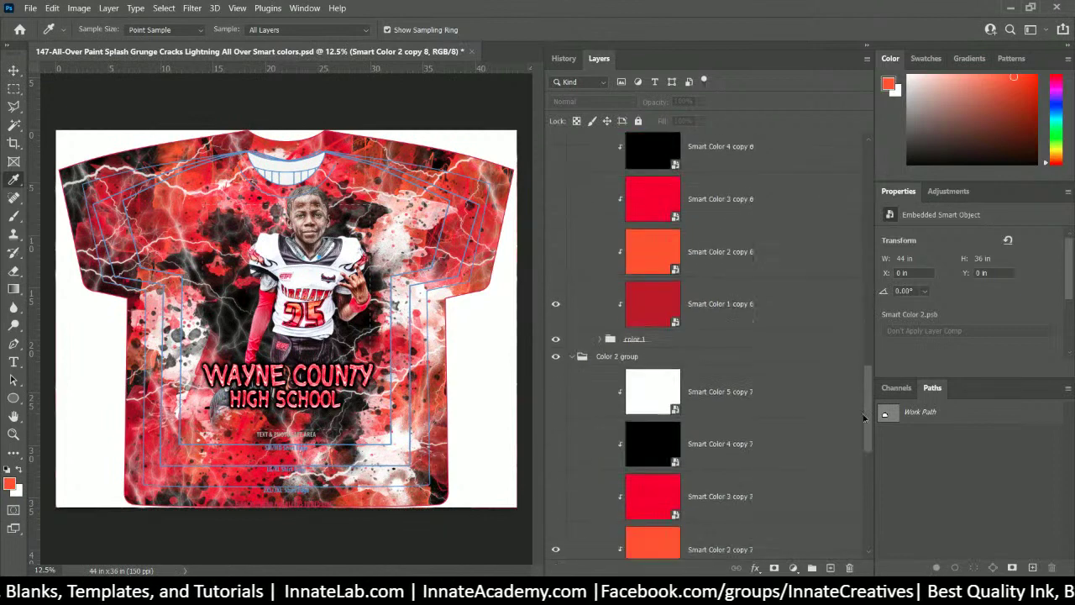
left_click(555, 482)
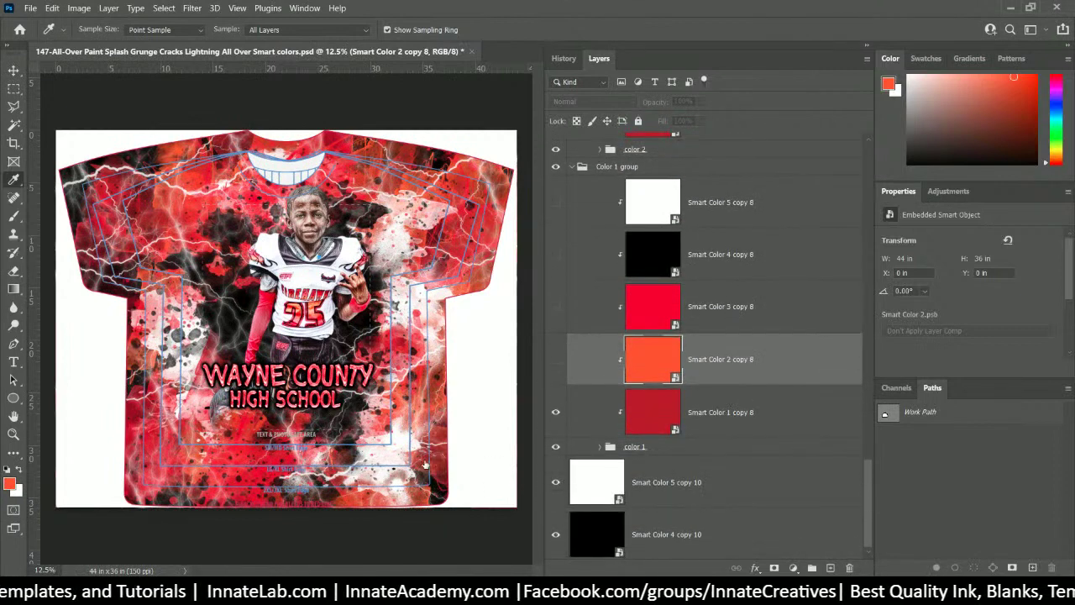
- Show the red-orange Smart Color 2 copy 8 and black Smart Color 4 copy 8 layers, comparing Smart Color 5 copy 10
left_click(555, 536)
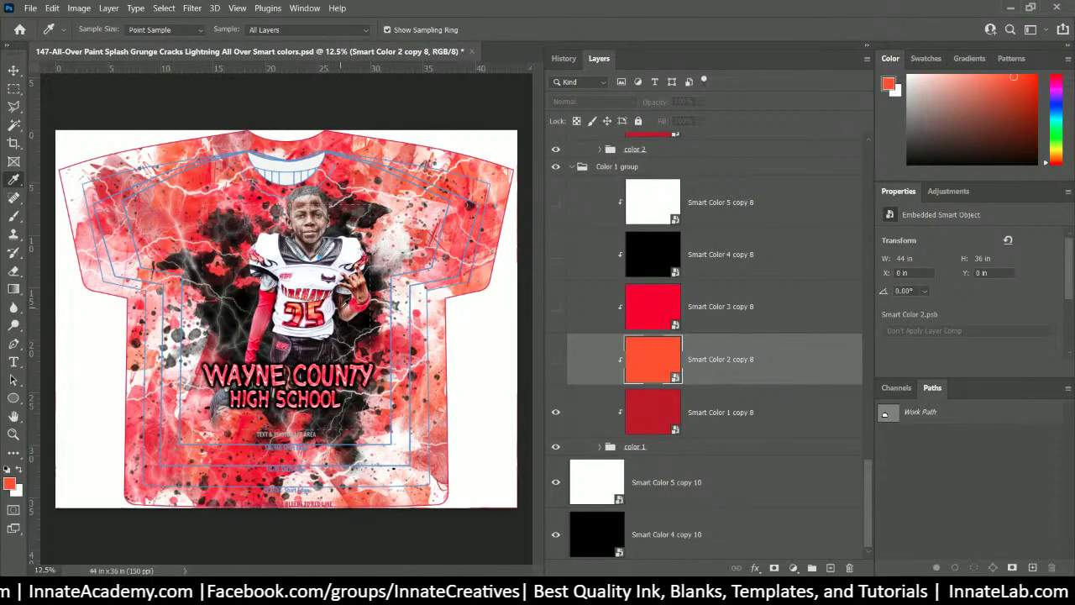
scroll(599, 344, "up", 2)
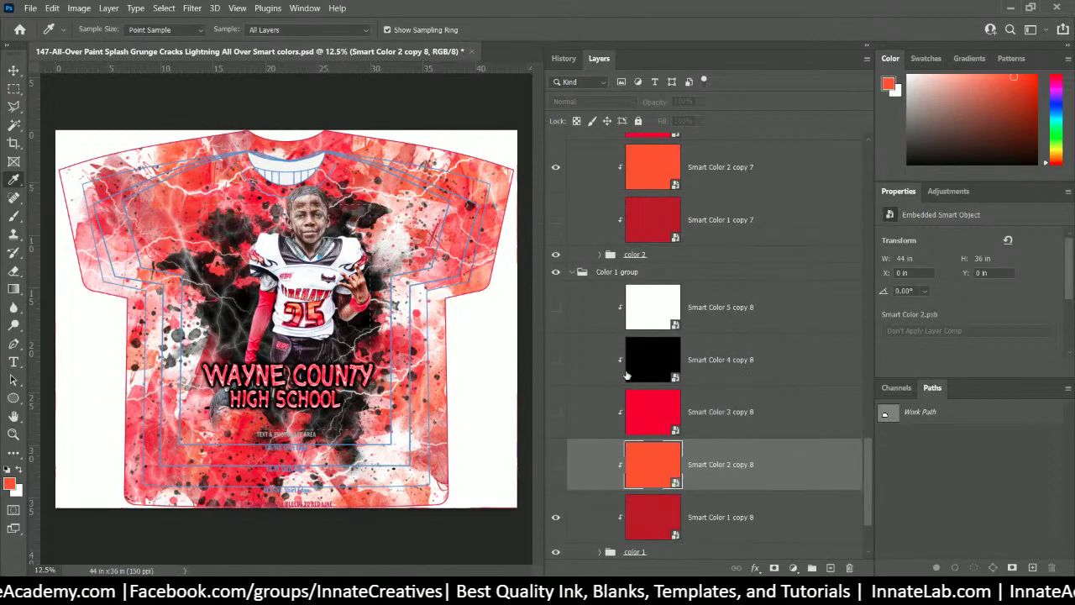
scroll(625, 369, "down", 2)
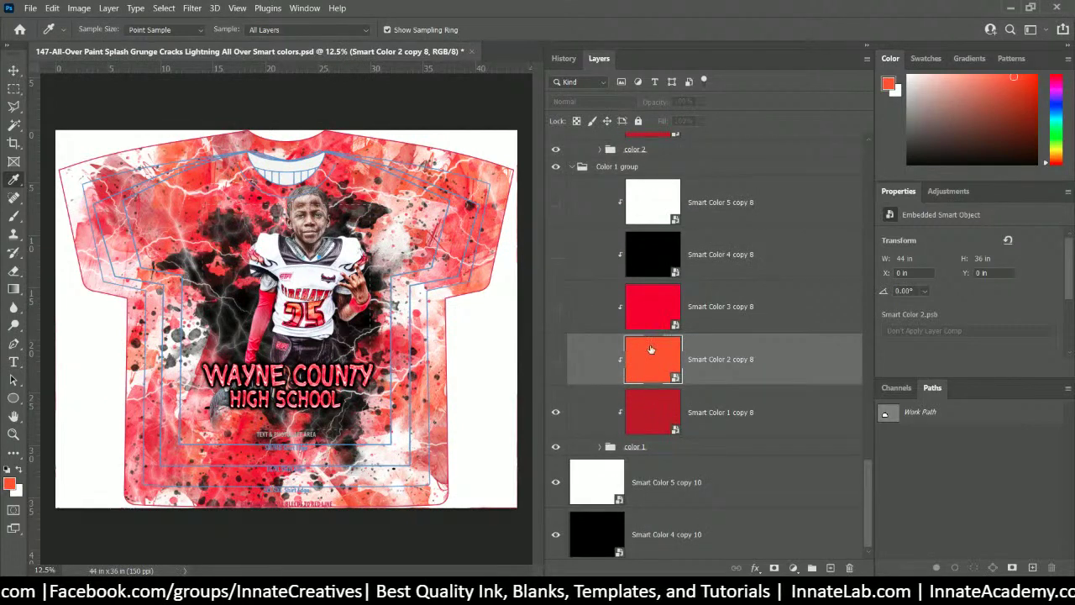
left_click(555, 360)
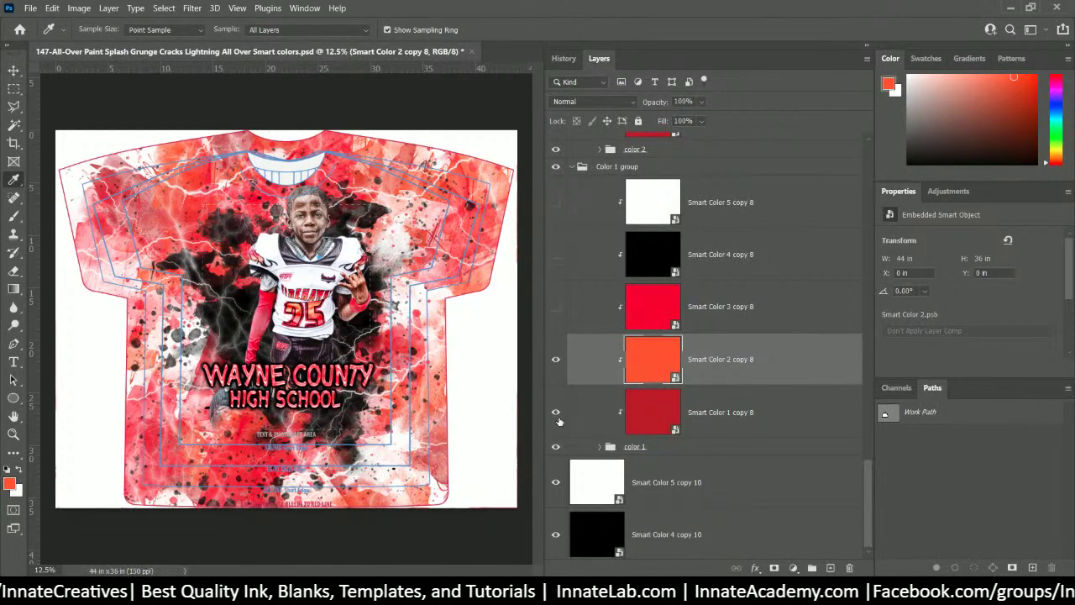
left_click(555, 254)
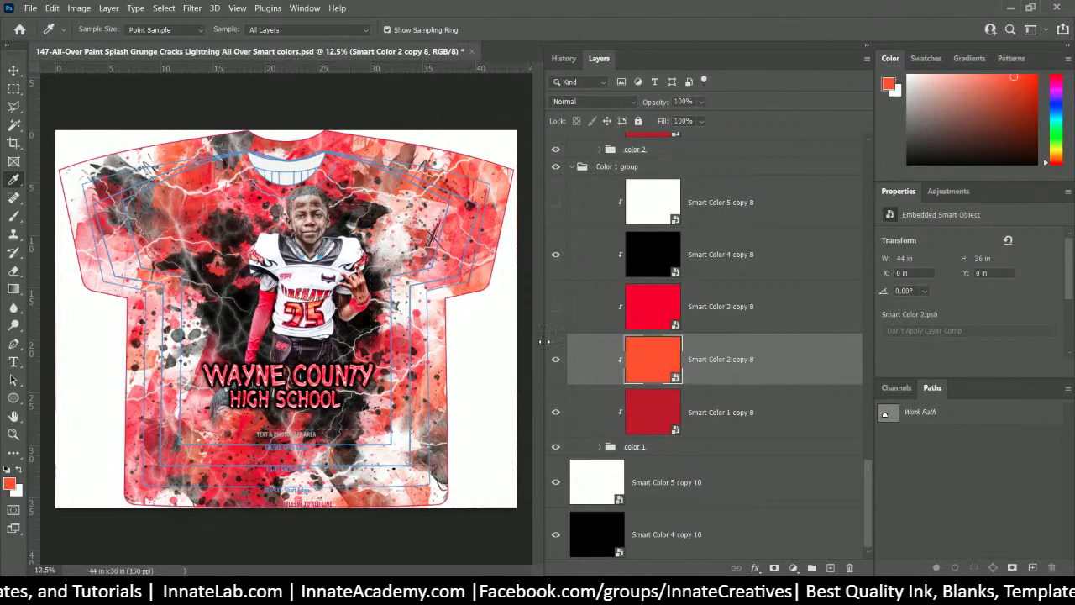
left_click(555, 485)
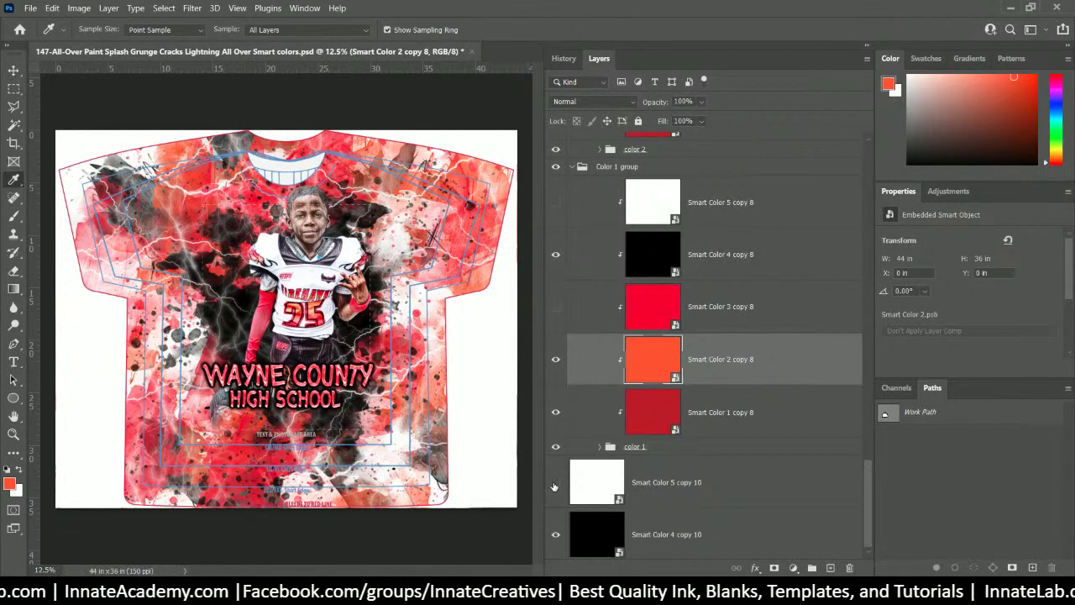
left_click(554, 484)
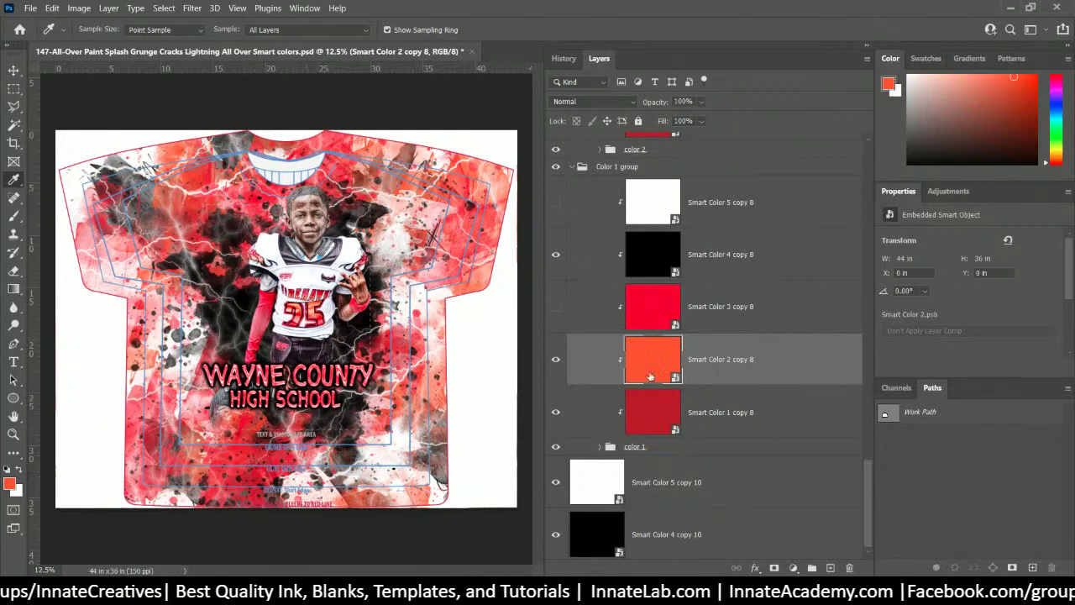
scroll(650, 376, "up", 5)
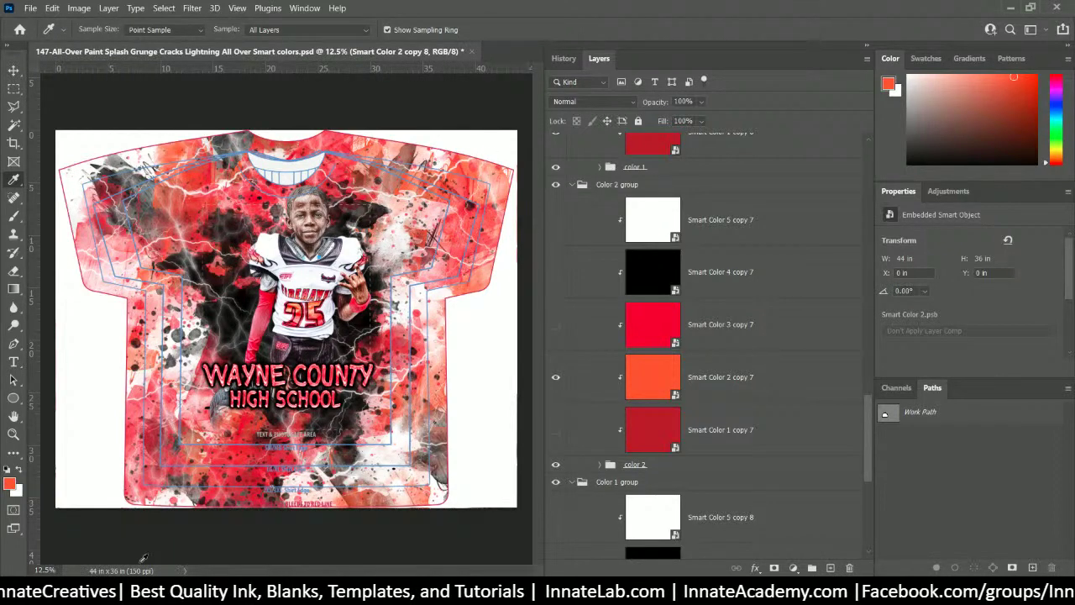
scroll(708, 333, "up", 10)
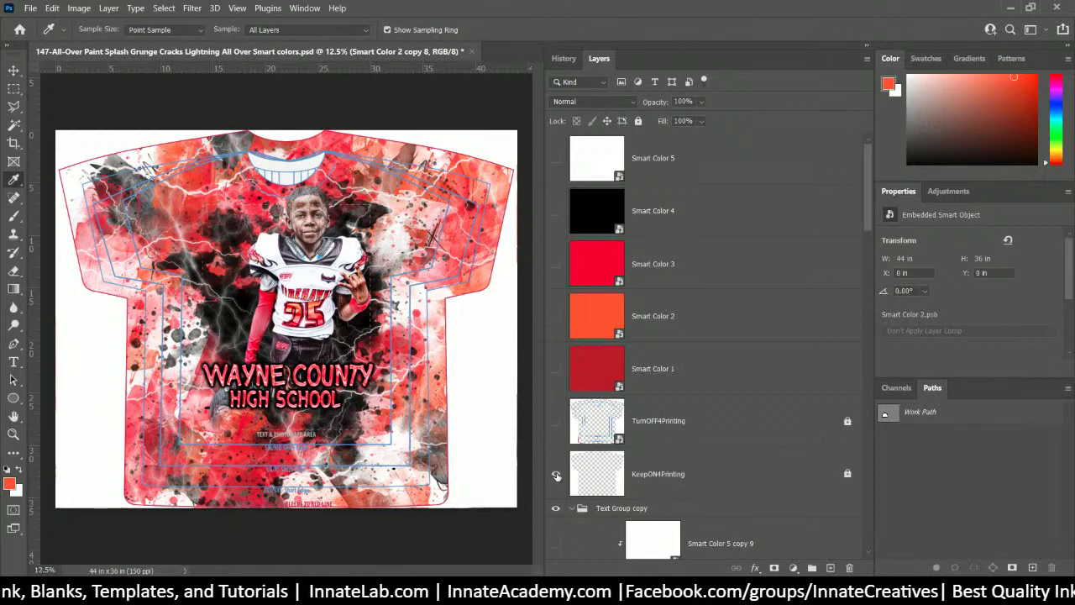
- Hide the KeepON4Printing template and list the layers under a canvas point with the Move tool
left_click(555, 475)
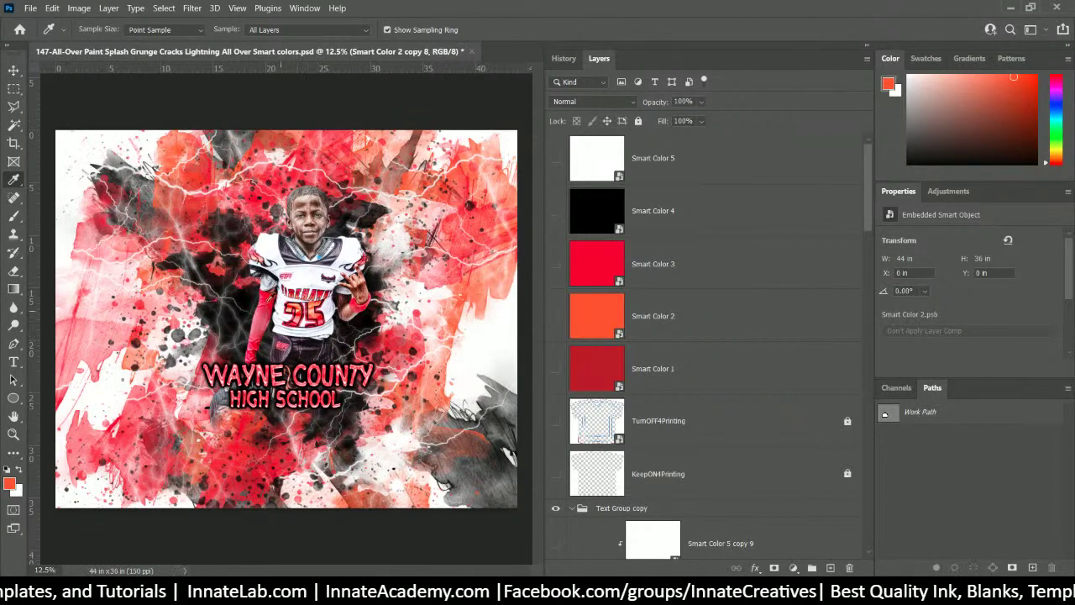
left_click(14, 69)
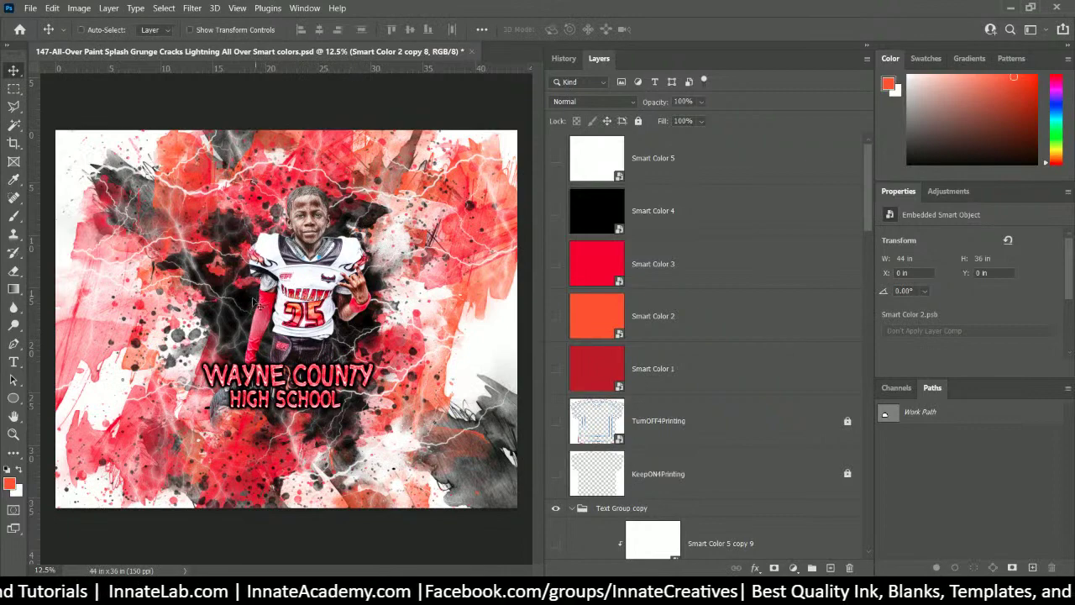
right_click(241, 304)
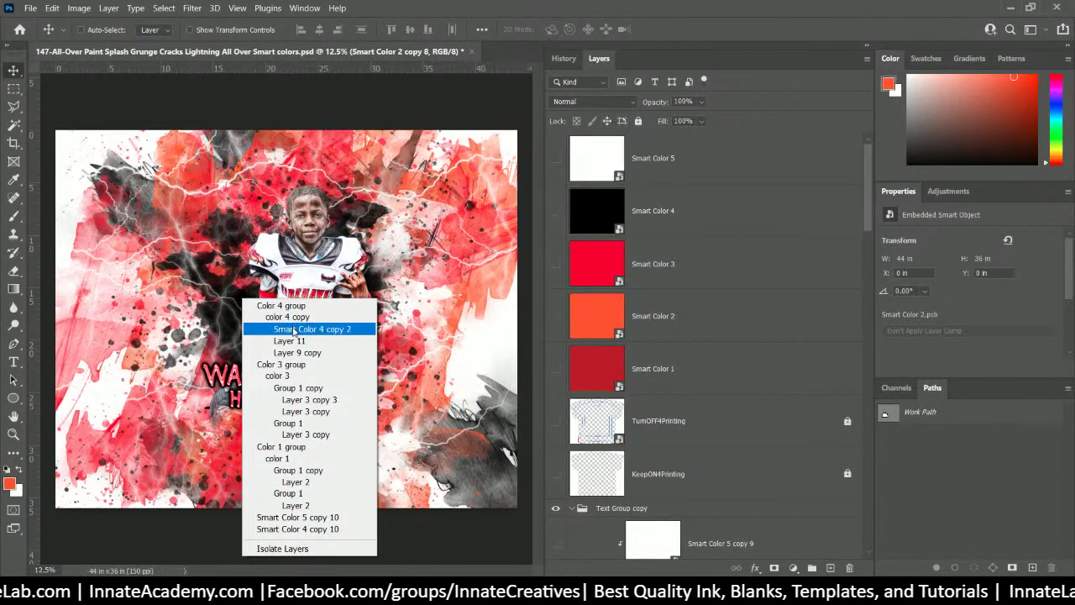
- Turn on the orange Smart Color 2 copy 2 layer in Color 4, keeping black Smart Color 4 copy 2 visible
left_click(297, 330)
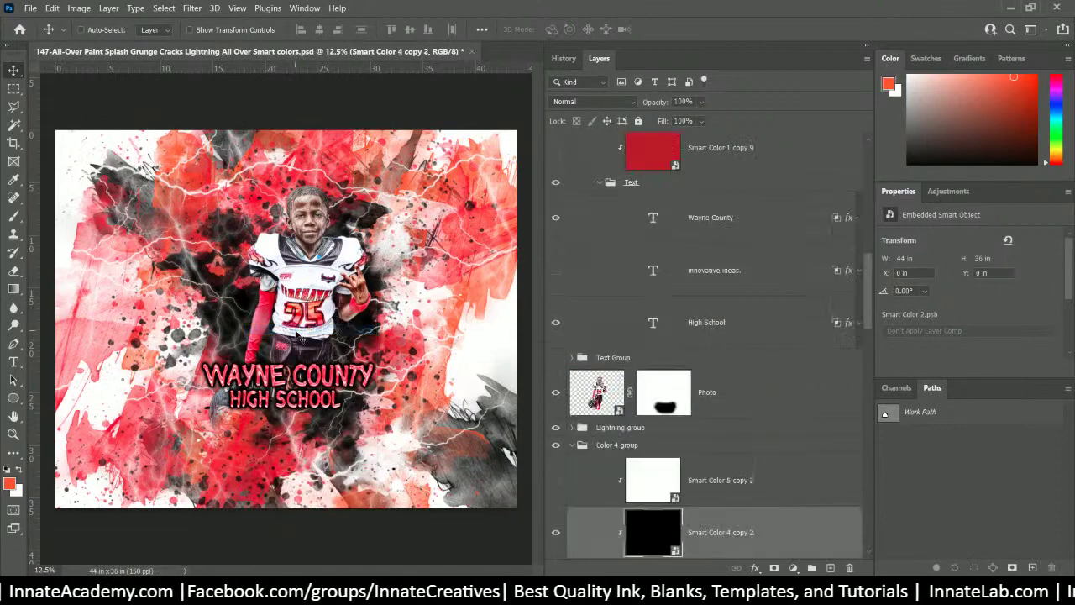
scroll(677, 439, "down", 2)
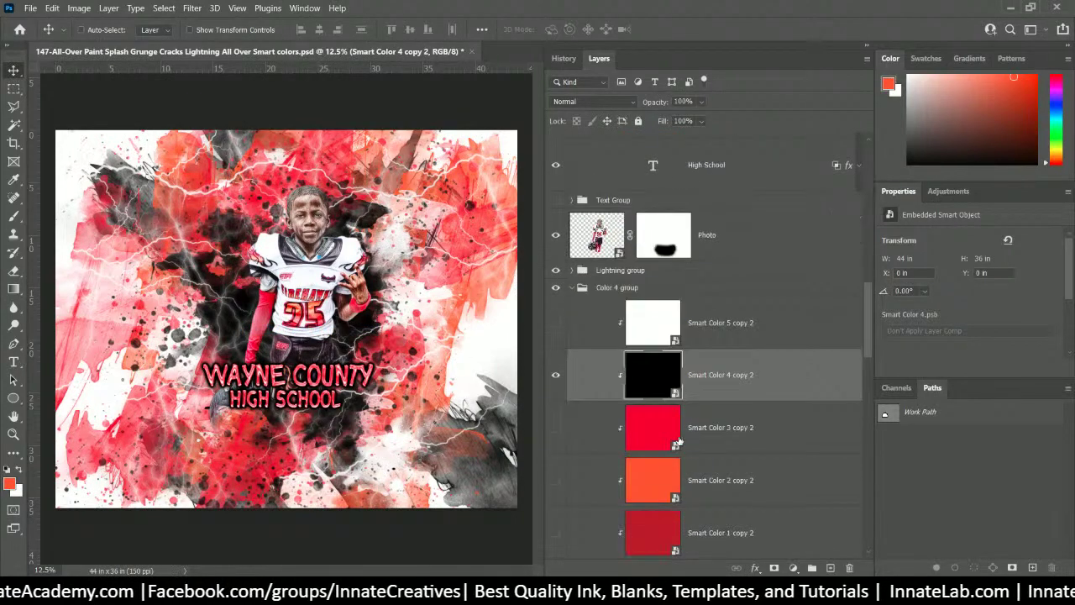
left_click(556, 376)
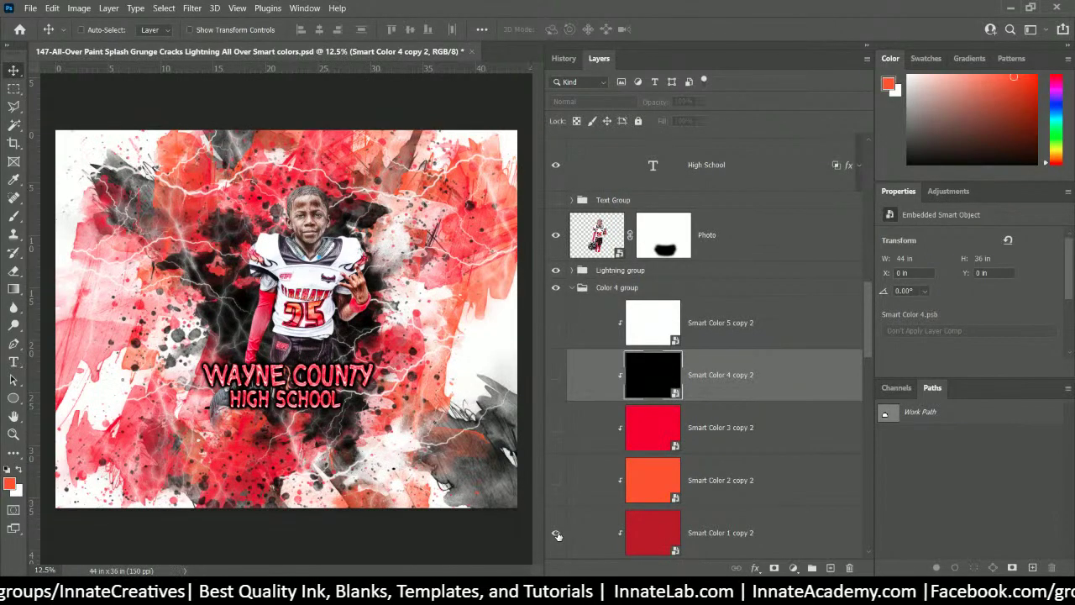
scroll(685, 513, "down", 5)
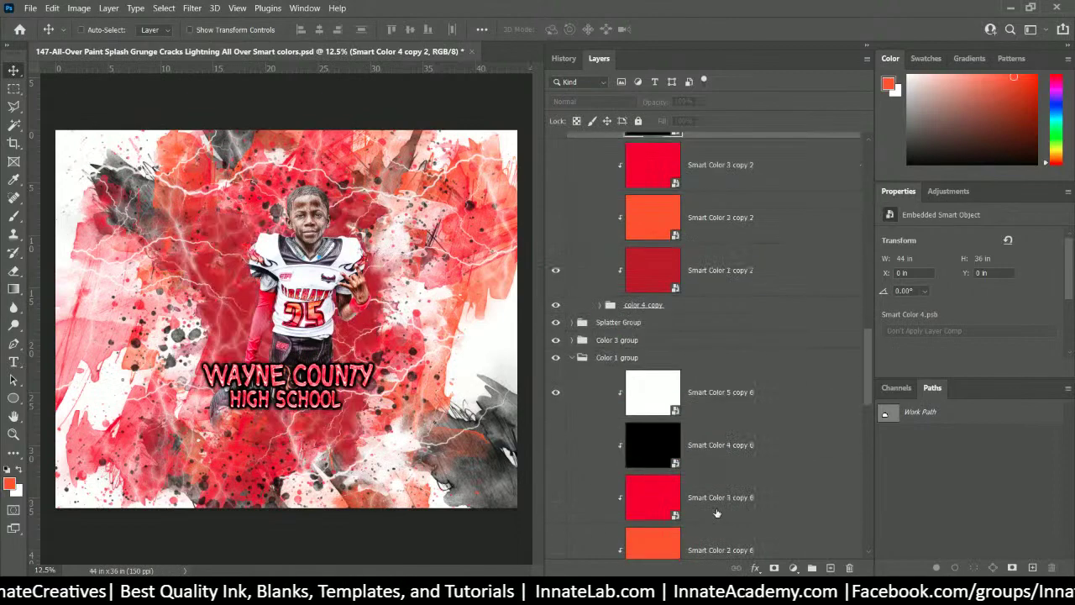
scroll(713, 491, "up", 3)
scroll(713, 489, "up", 1)
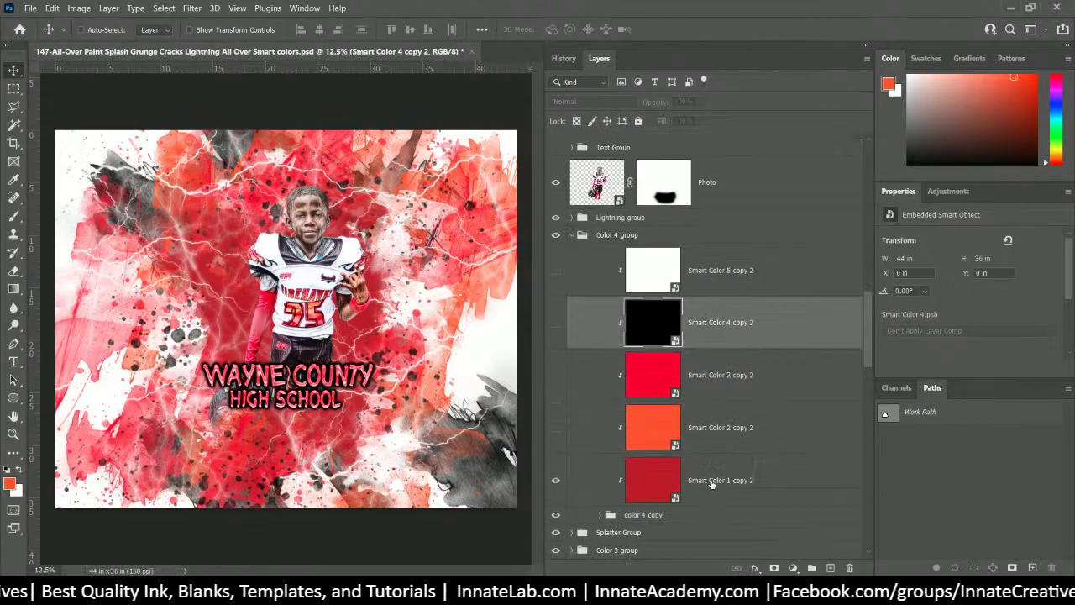
left_click(555, 427)
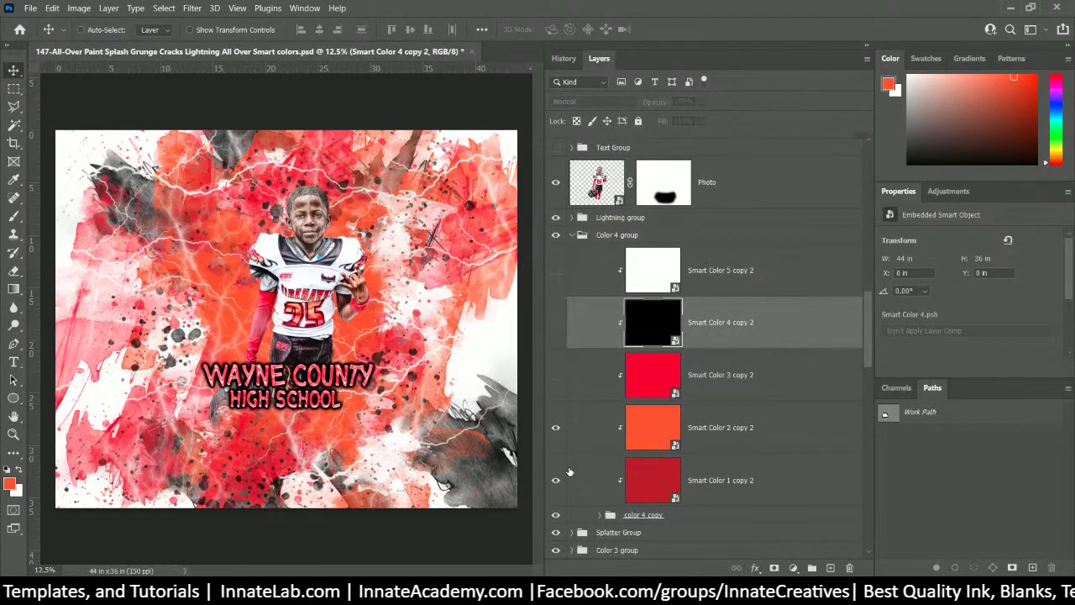
left_click(555, 325)
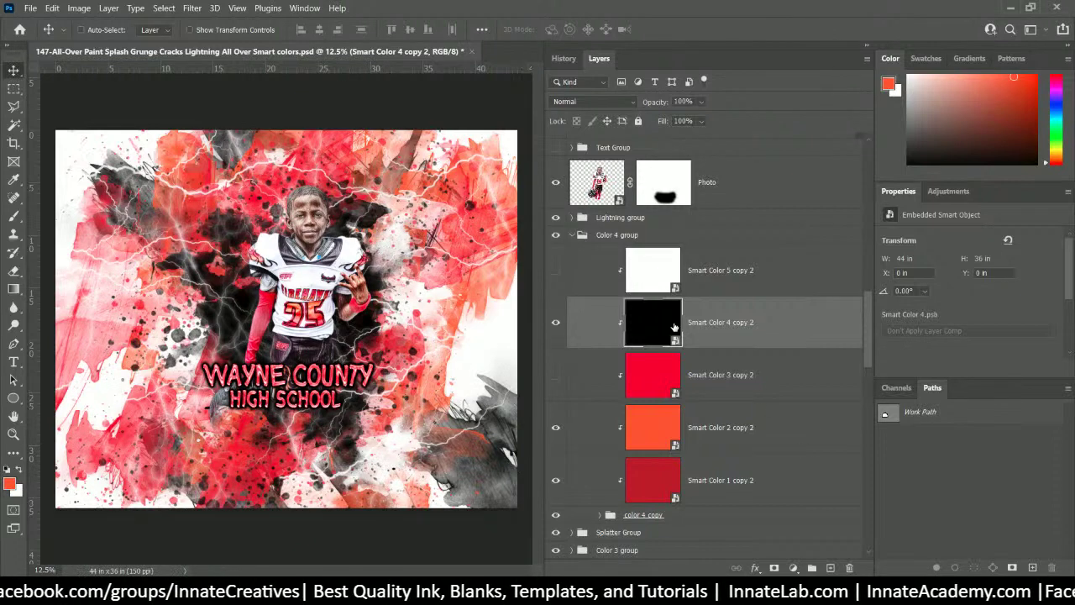
scroll(666, 462, "down", 3)
left_click(623, 428)
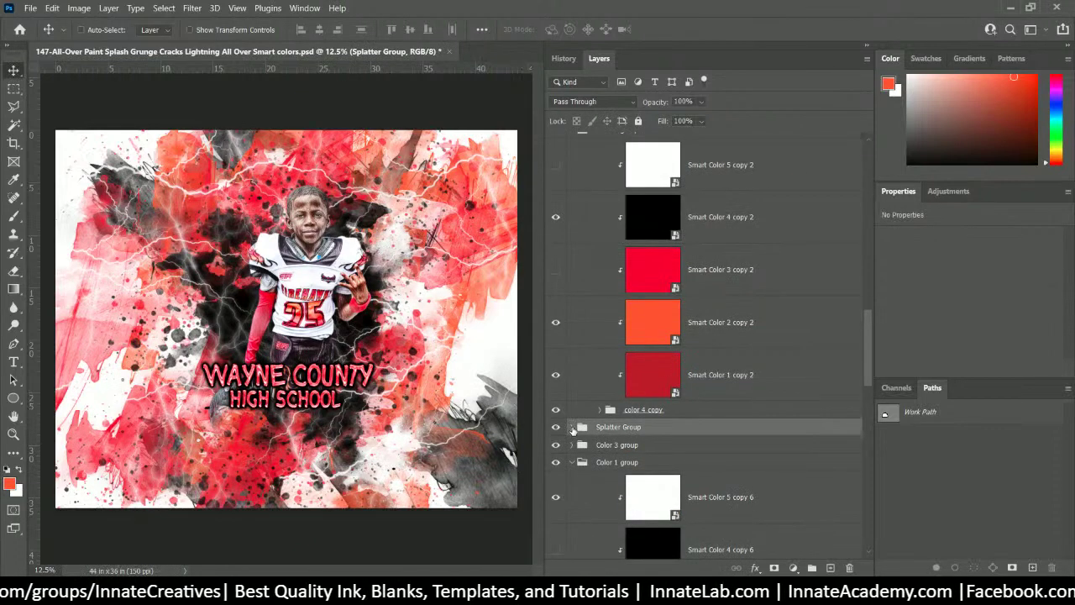
left_click(572, 428)
scroll(571, 428, "down", 5)
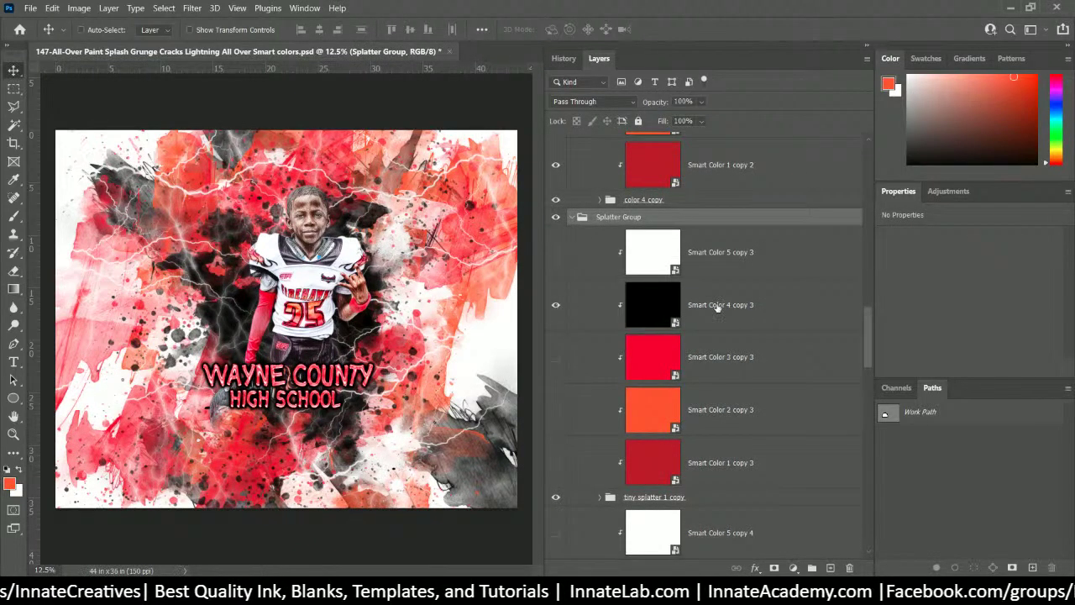
left_click(556, 410)
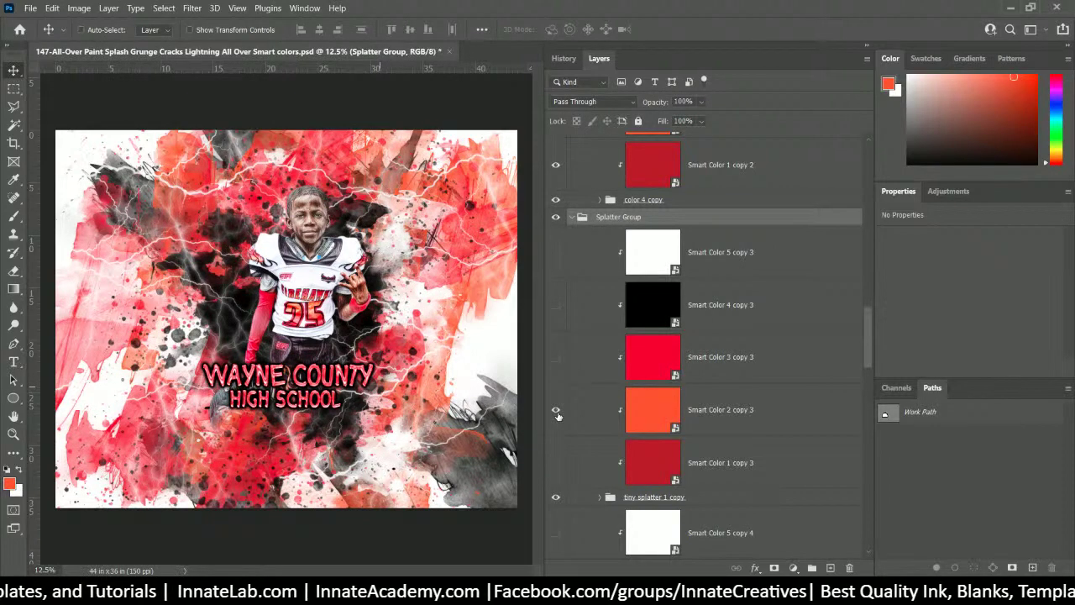
left_click(556, 253)
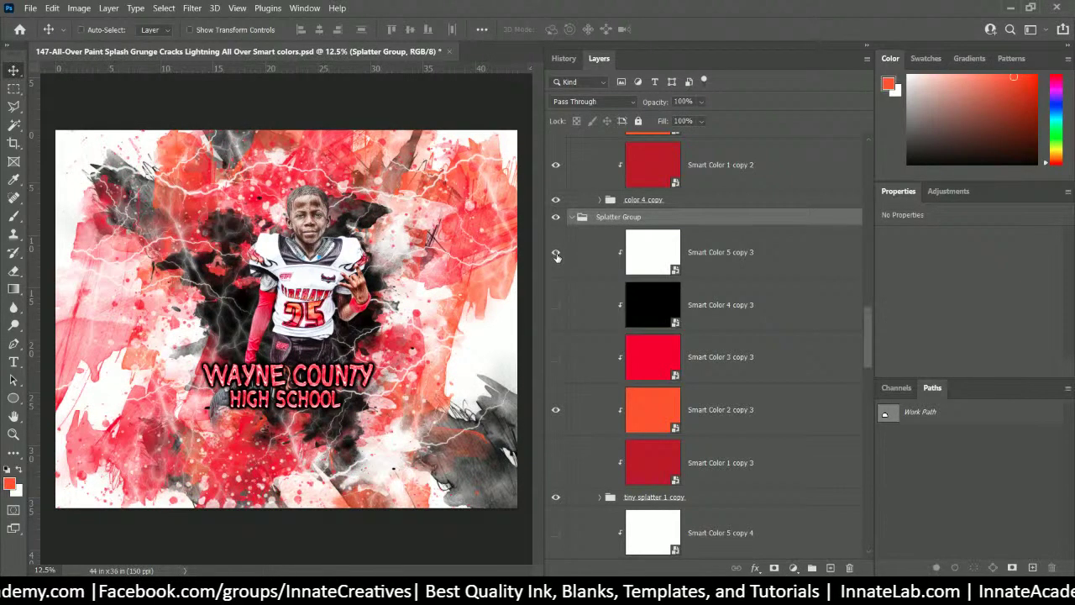
left_click(555, 252)
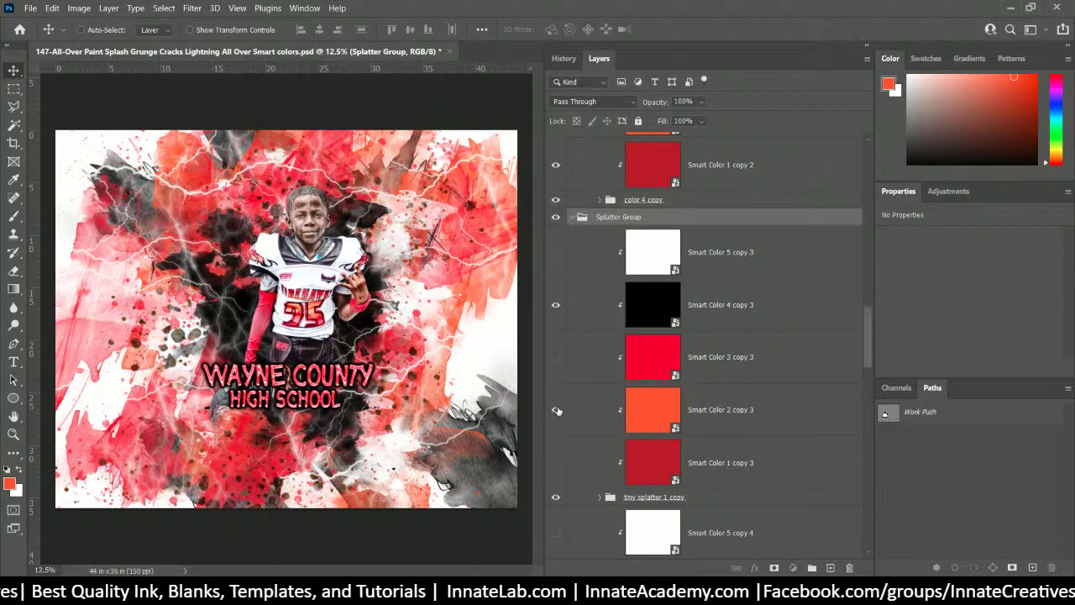
left_click(561, 411)
left_click(555, 411)
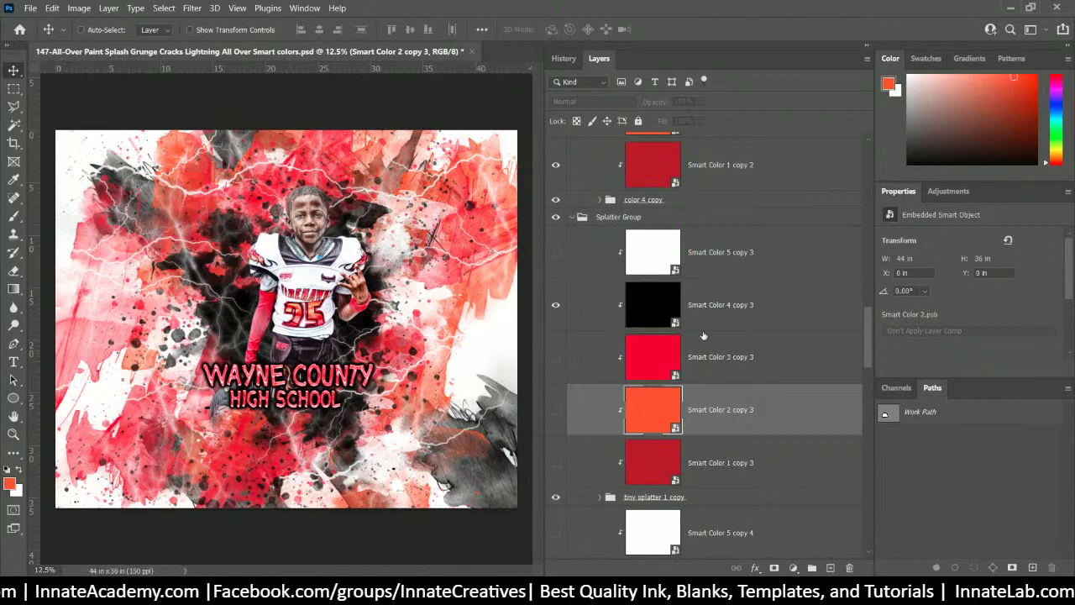
left_click_drag(869, 351, 906, 190)
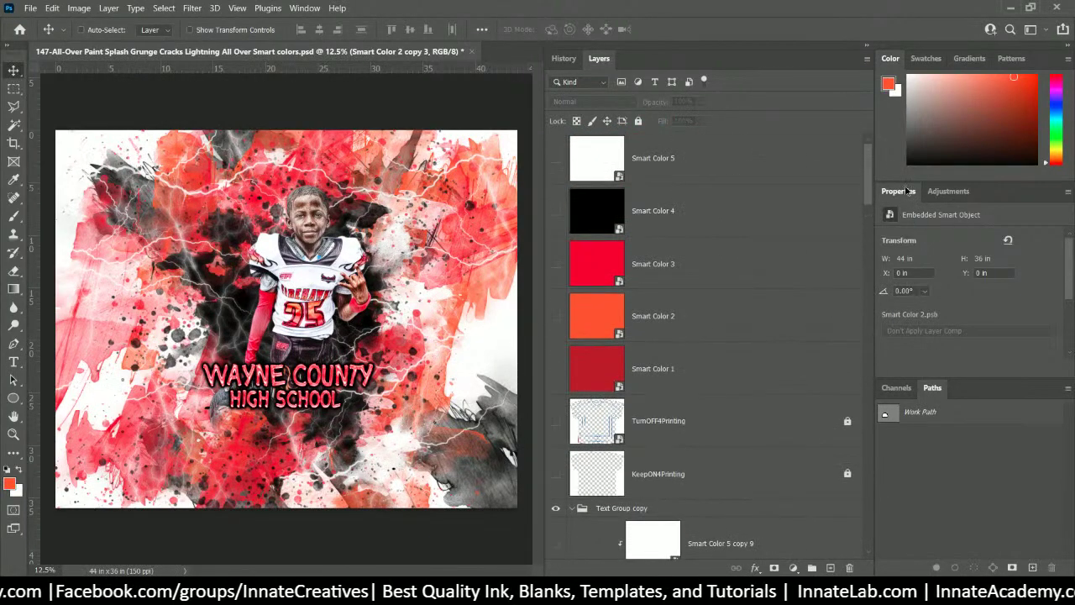
- Duplicate the collapsed Text Group copy as Text Group copy 2 and expand the new group
scroll(588, 336, "down", 5)
left_click(574, 227)
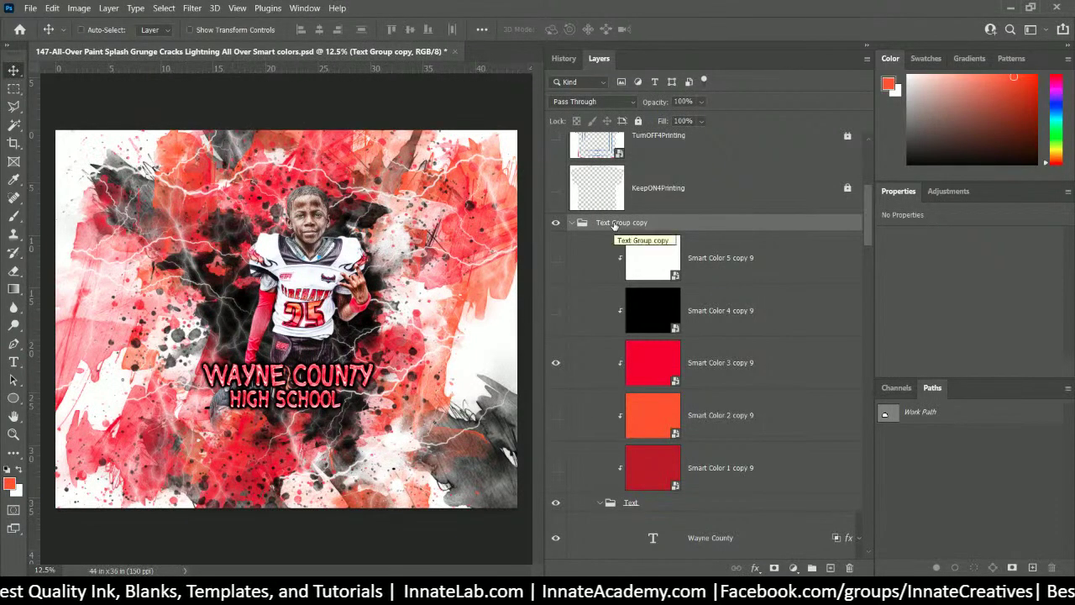
scroll(570, 304, "up", 2)
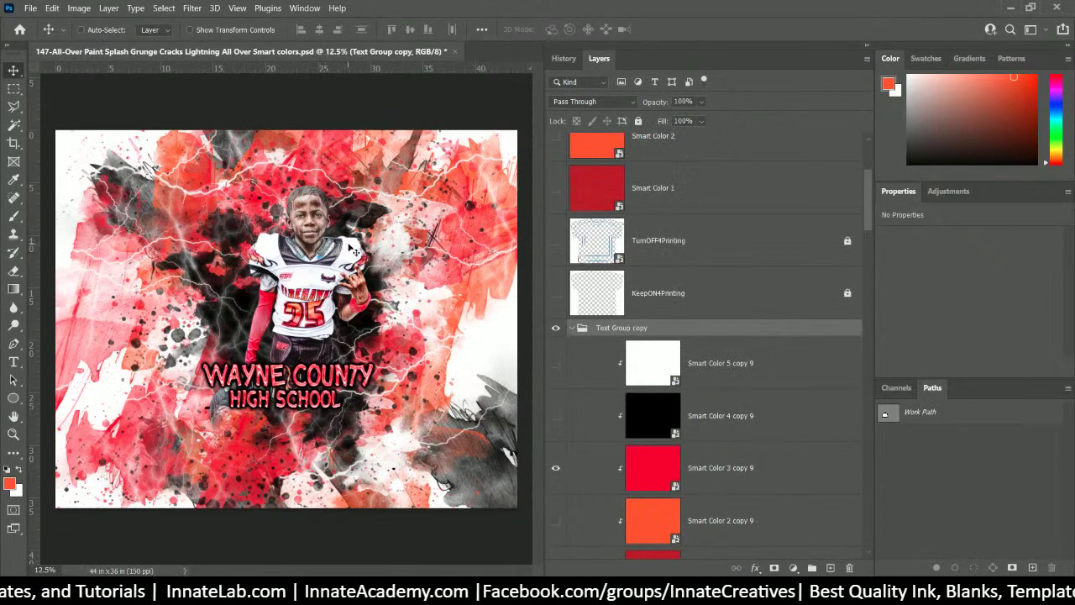
left_click(572, 329)
right_click(632, 332)
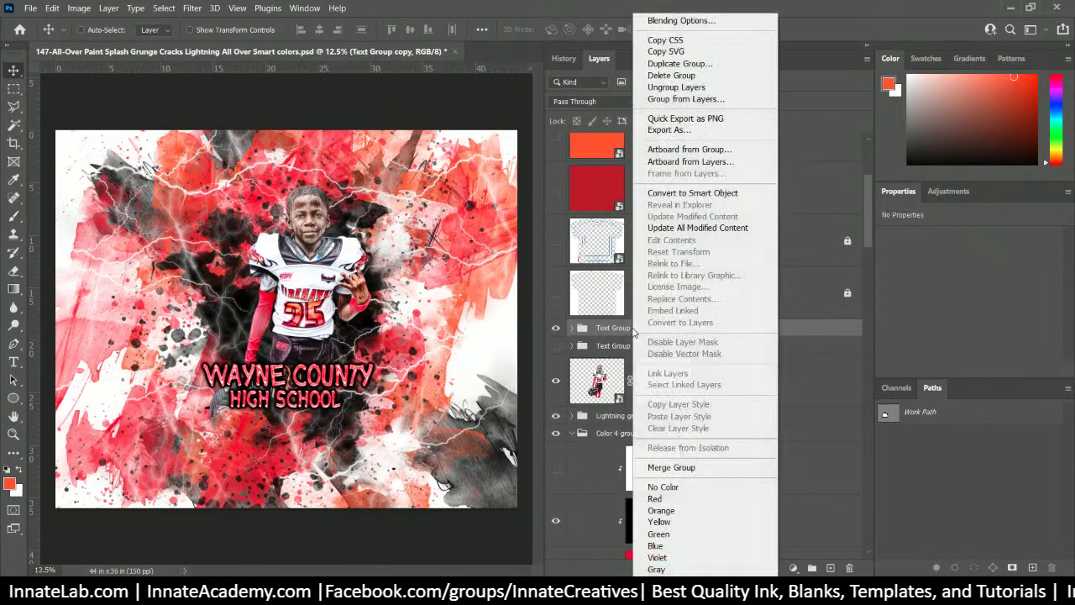
left_click(734, 67)
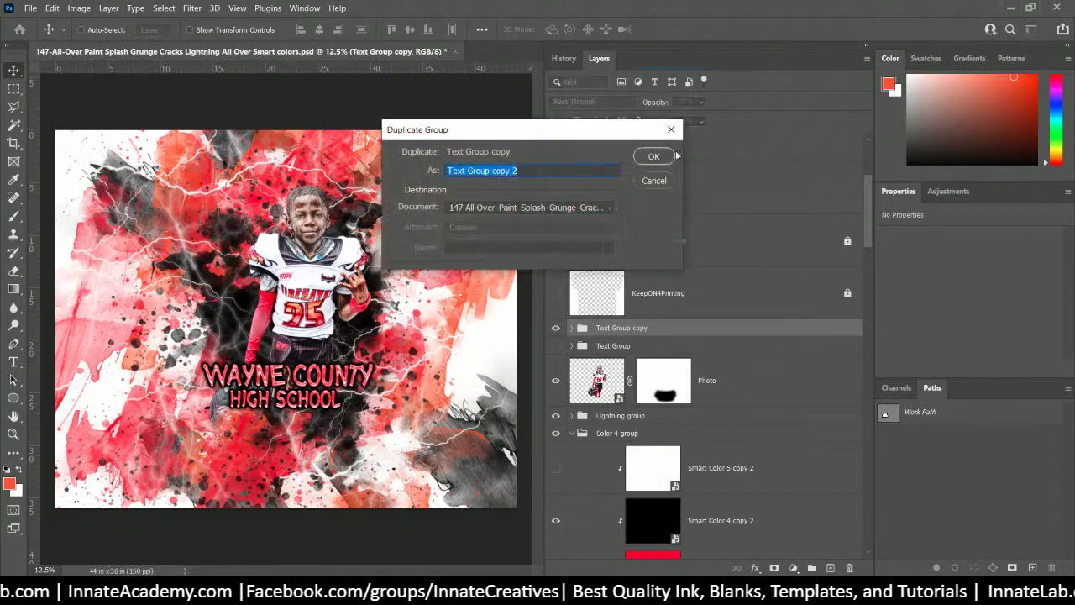
left_click(659, 160)
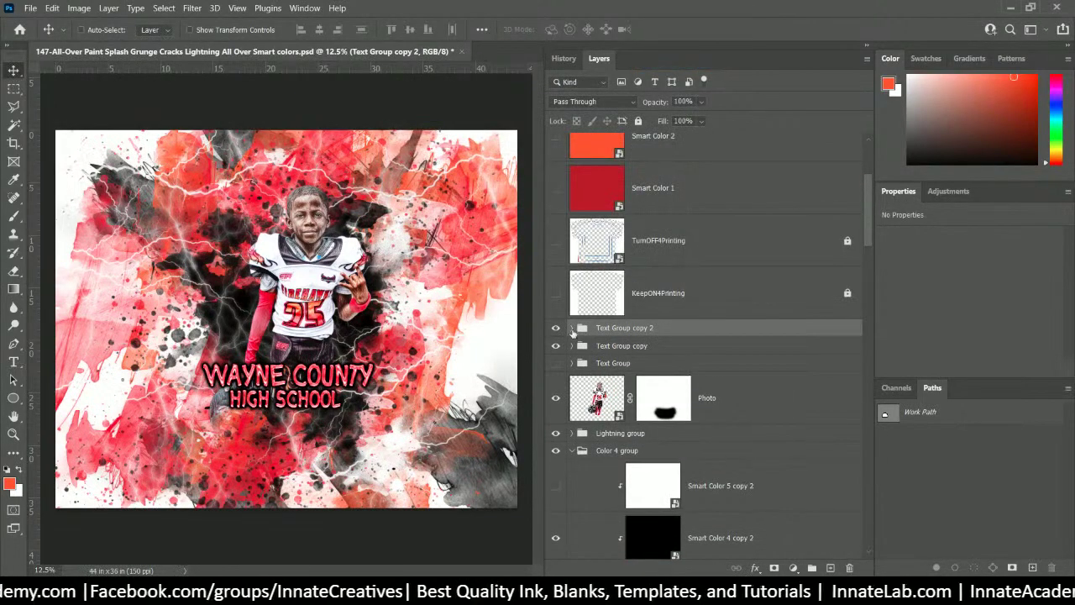
left_click(572, 328)
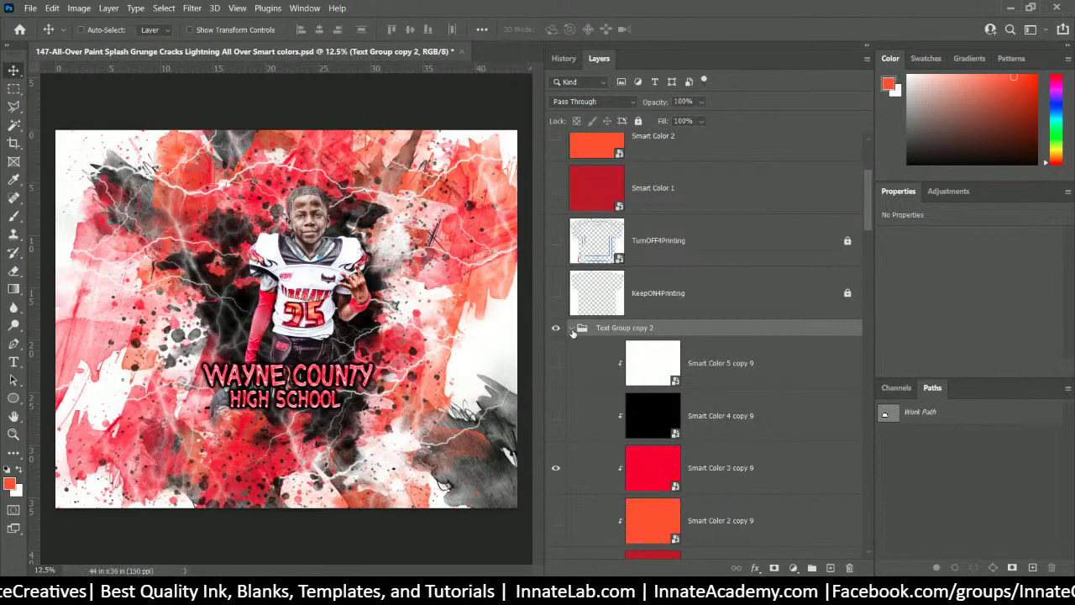
scroll(572, 330, "down", 6)
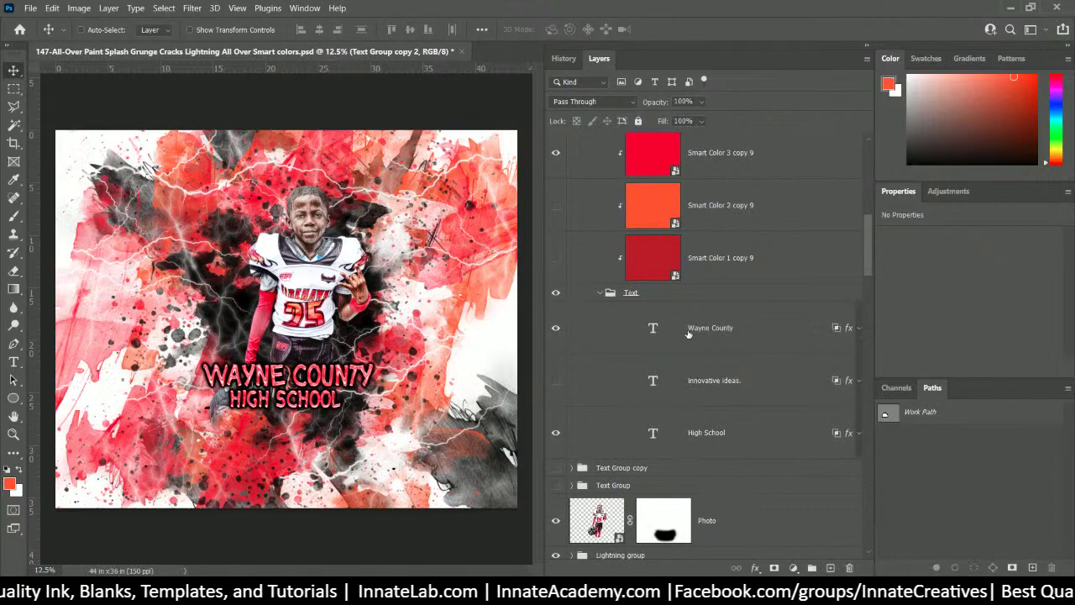
- Change the WAYNE COUNTY headline text to FIREHAWK
left_click(653, 330)
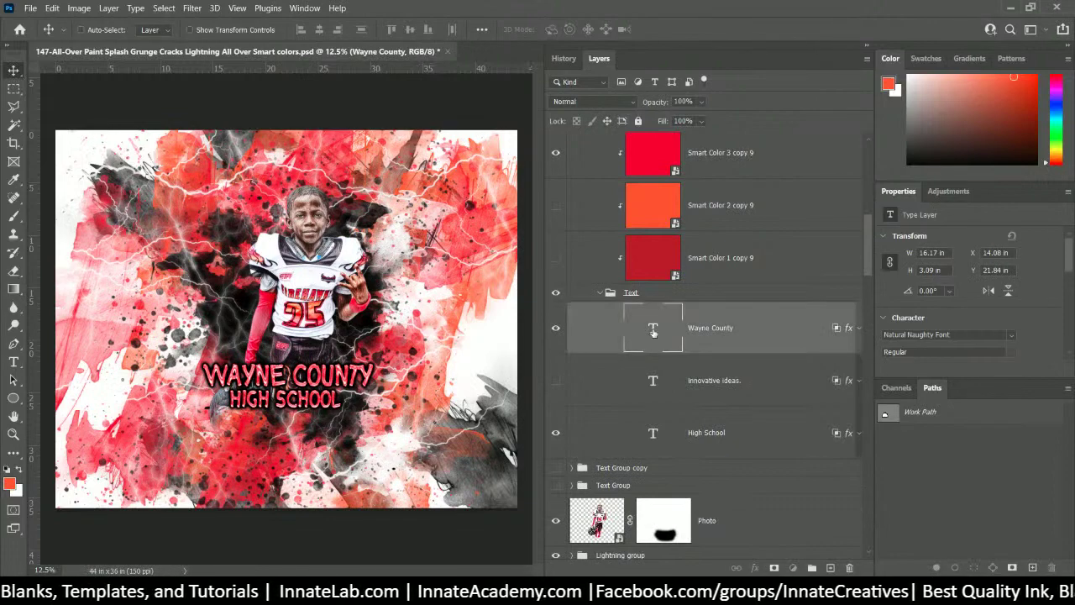
double_click(653, 330)
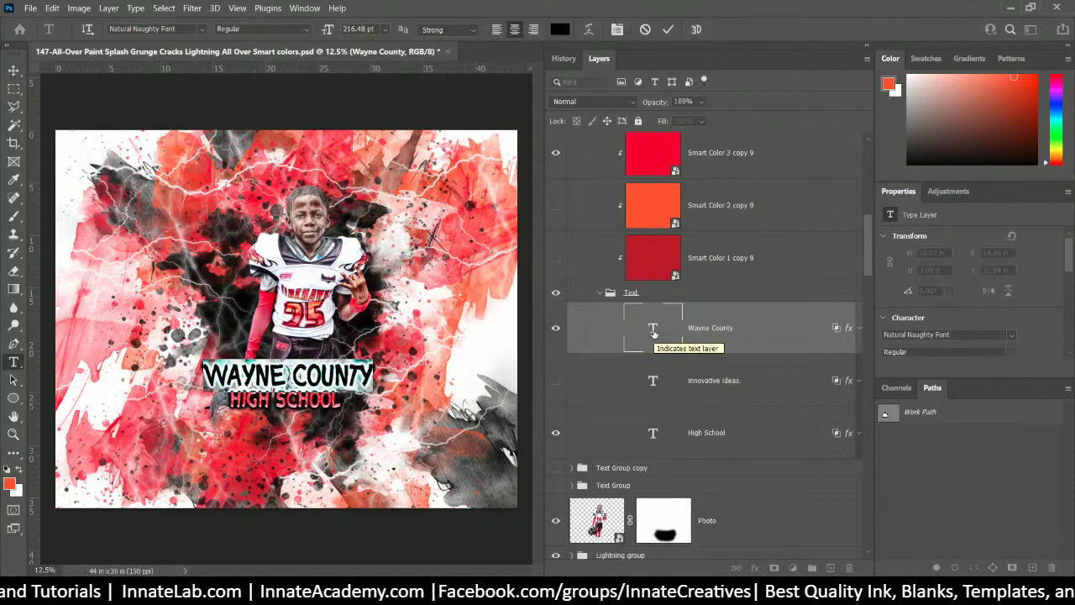
key("BackSpace")
type("FIARE")
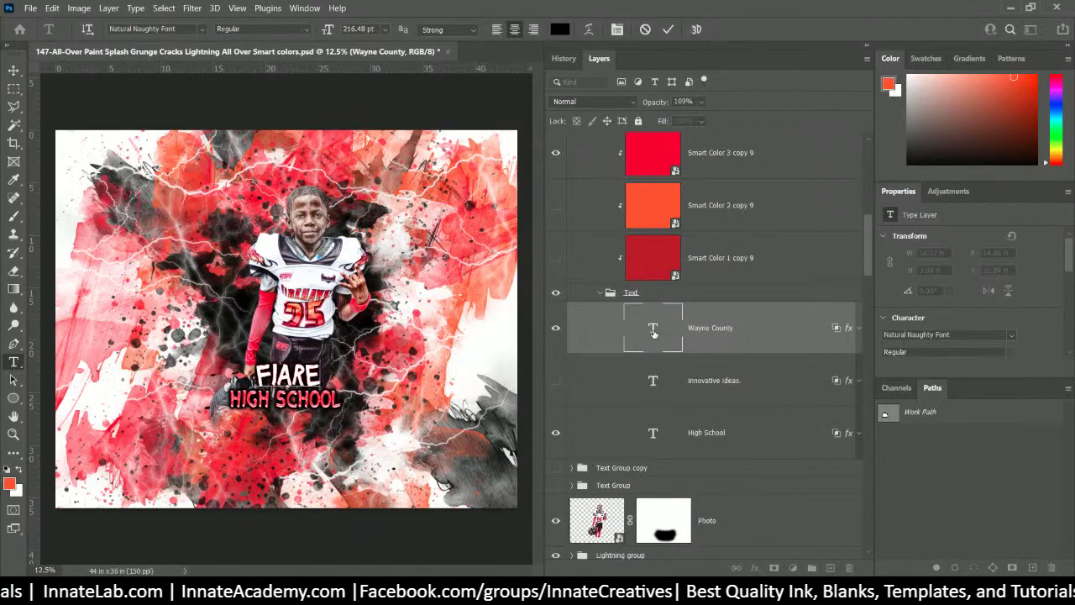
key("BackSpace")
key("BackSpace")
key("BackSpace")
type("R")
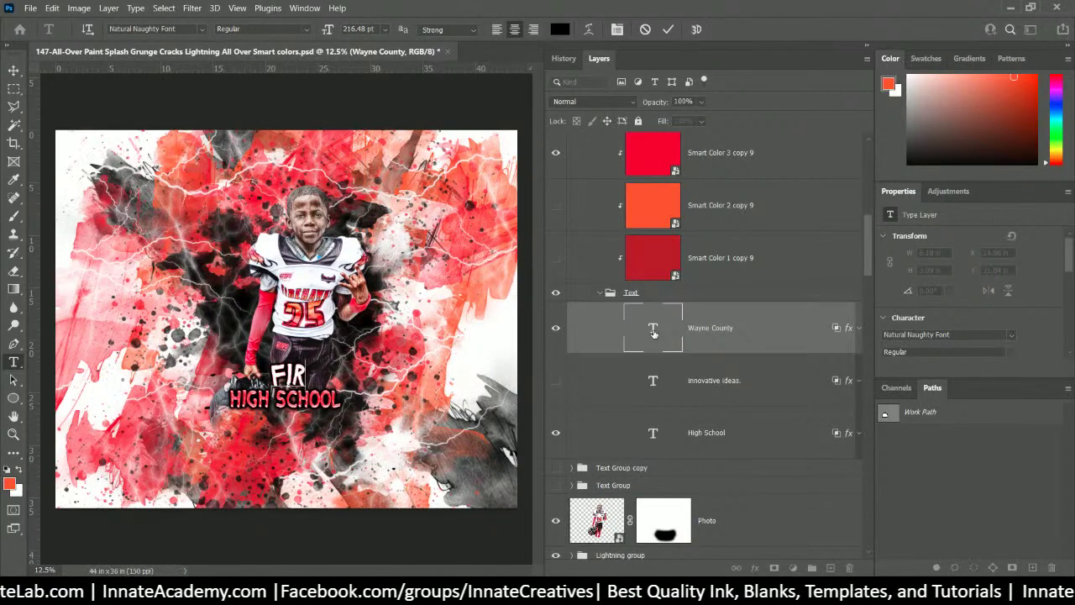
type("EHAWK")
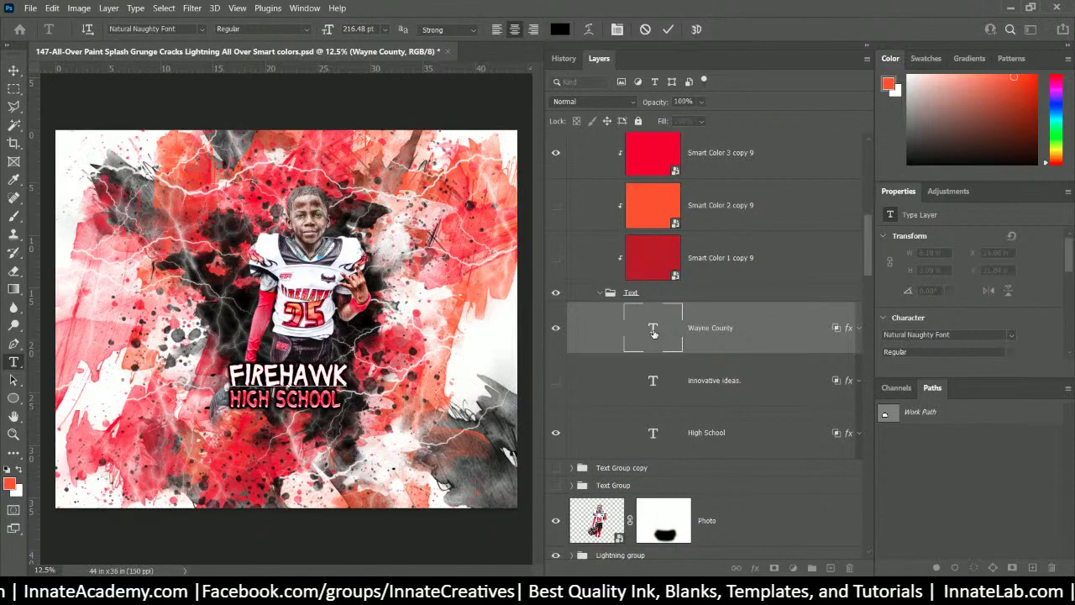
key("ctrl+Return")
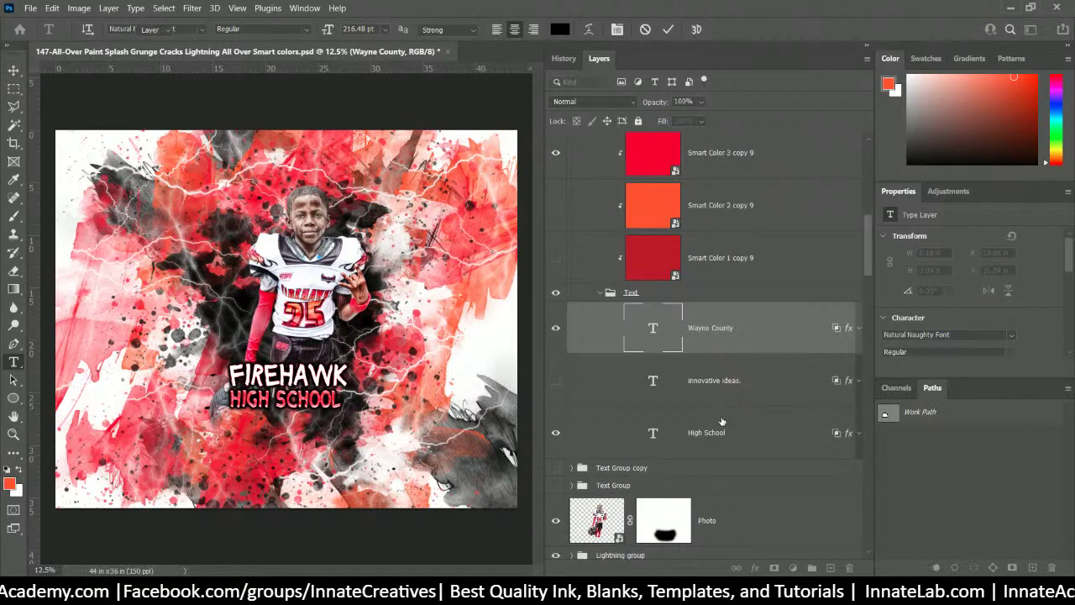
key("v")
left_click(712, 390)
- Replace the HIGH SCHOOL line's text with Nation
left_click(721, 434)
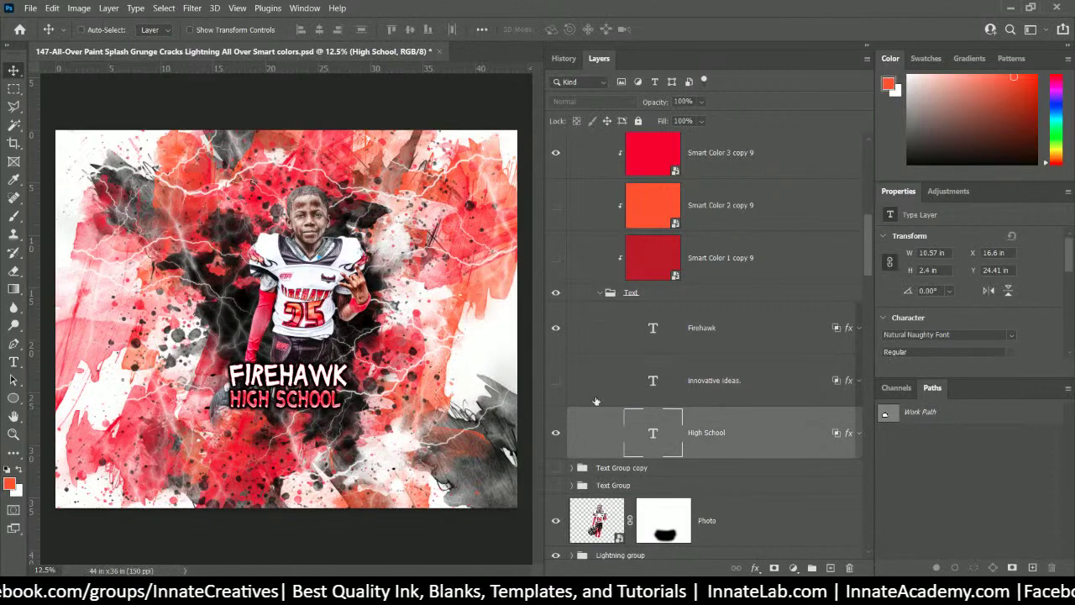
right_click(300, 405)
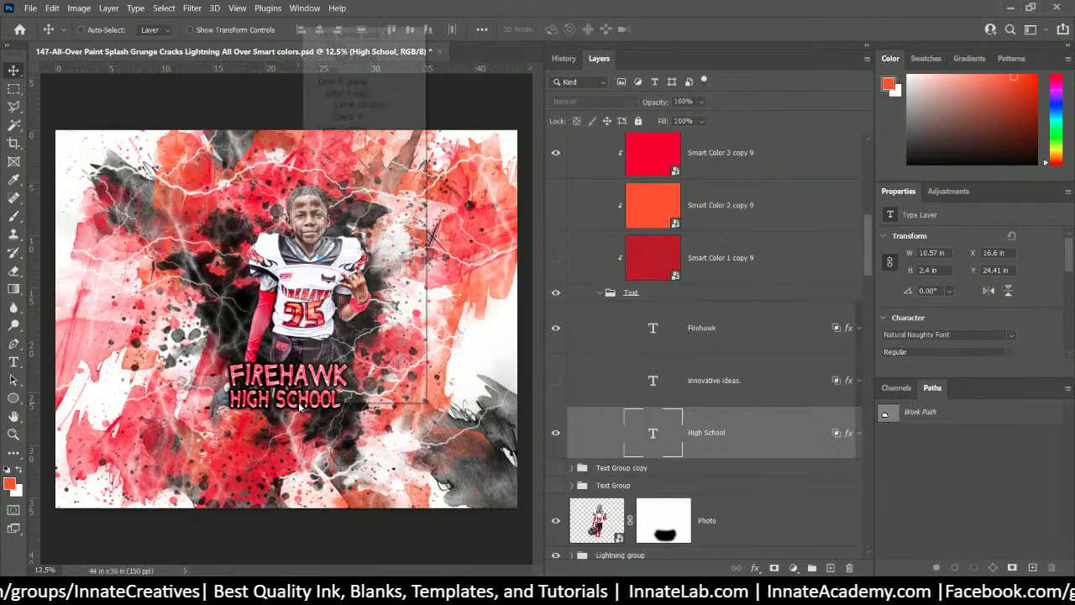
left_click(14, 74)
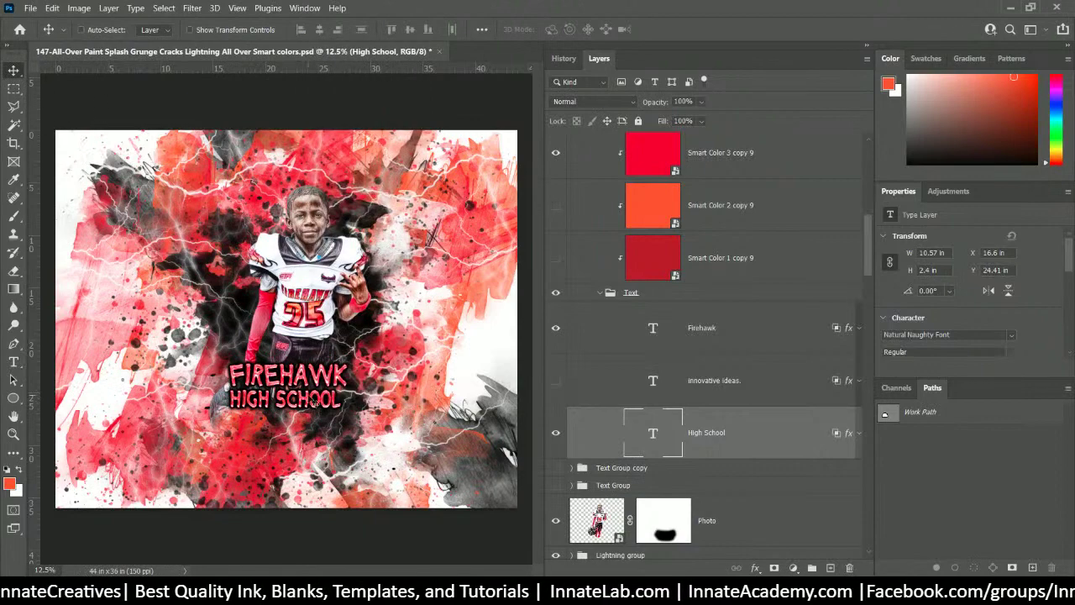
right_click(311, 408)
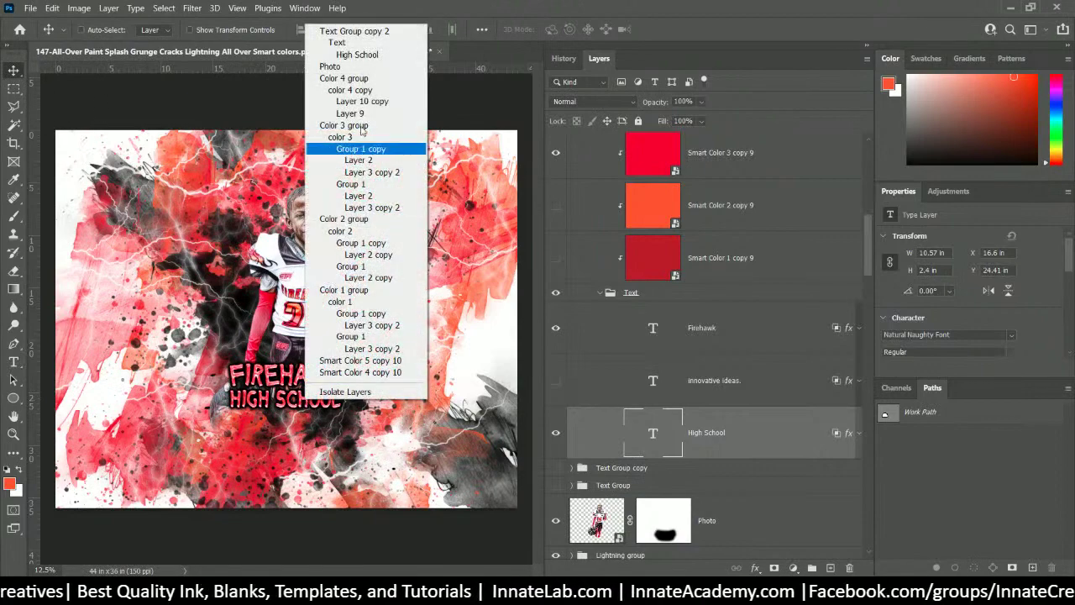
left_click(361, 52)
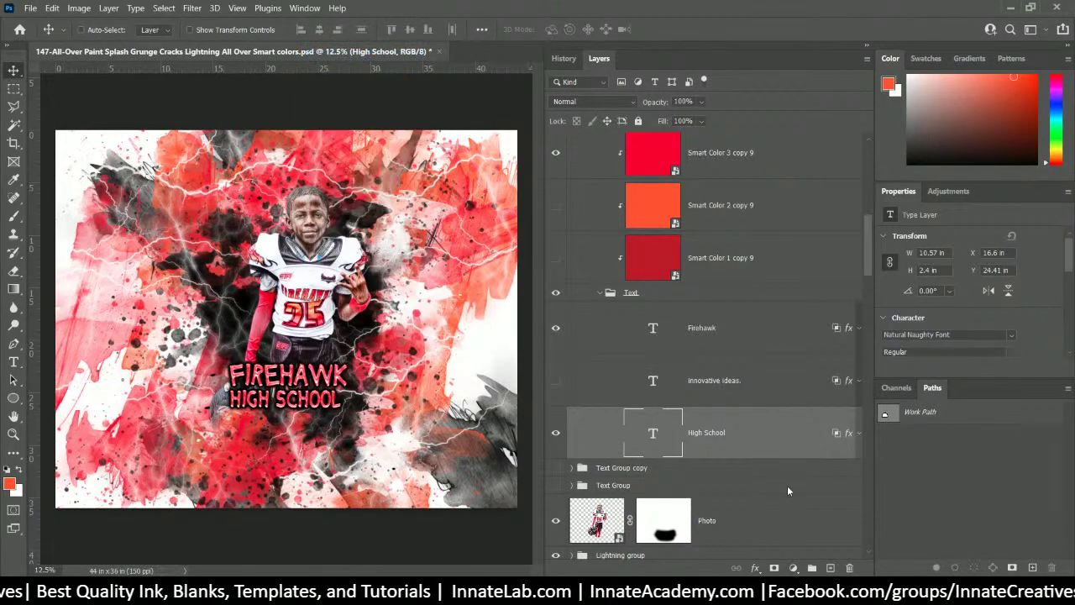
double_click(654, 435)
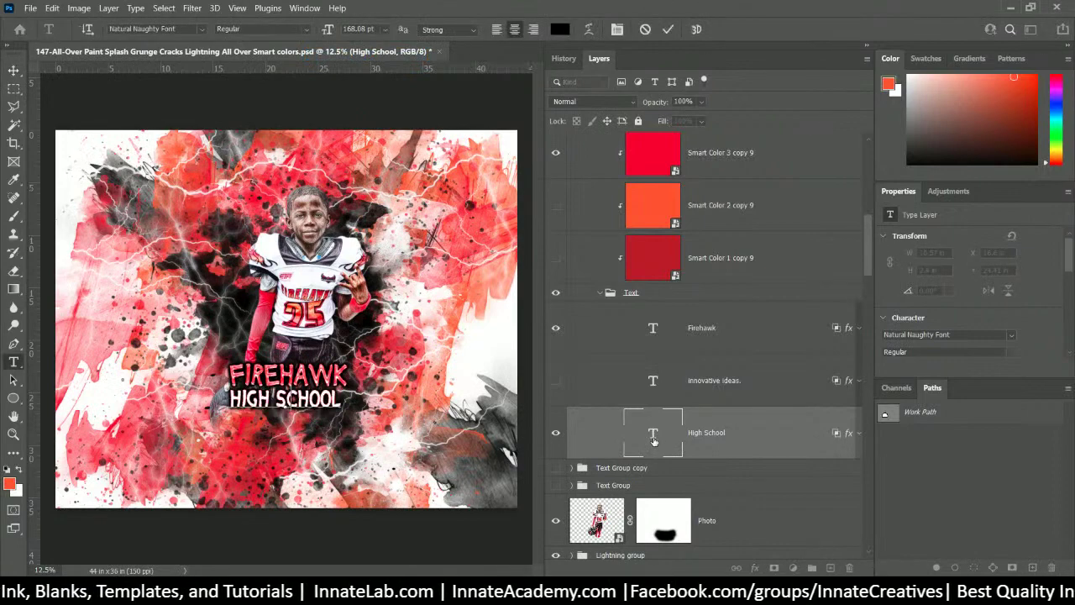
type("Nation")
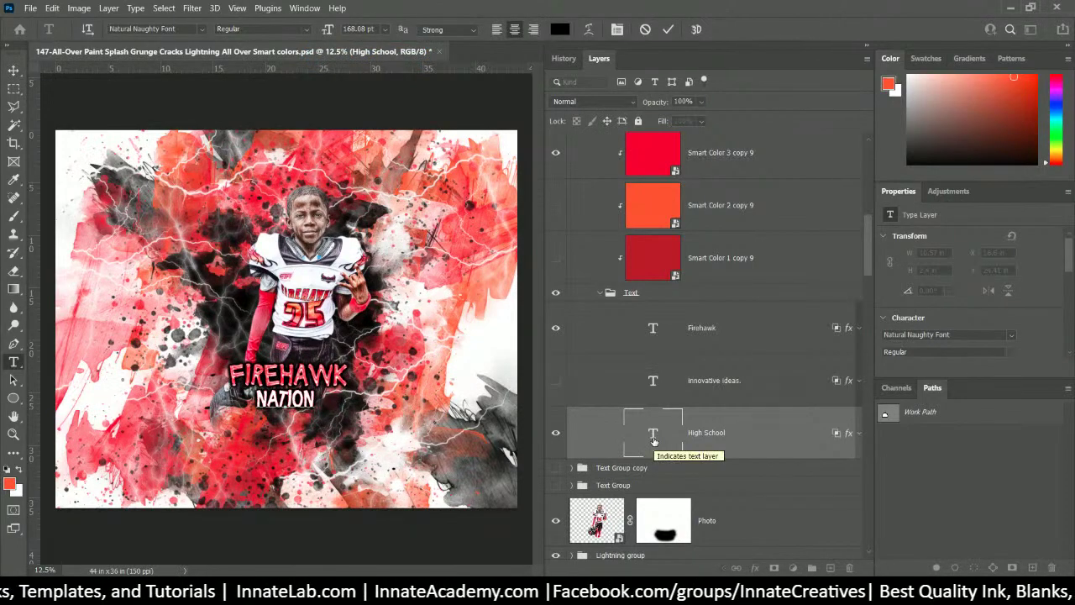
scroll(655, 435, "up", 4)
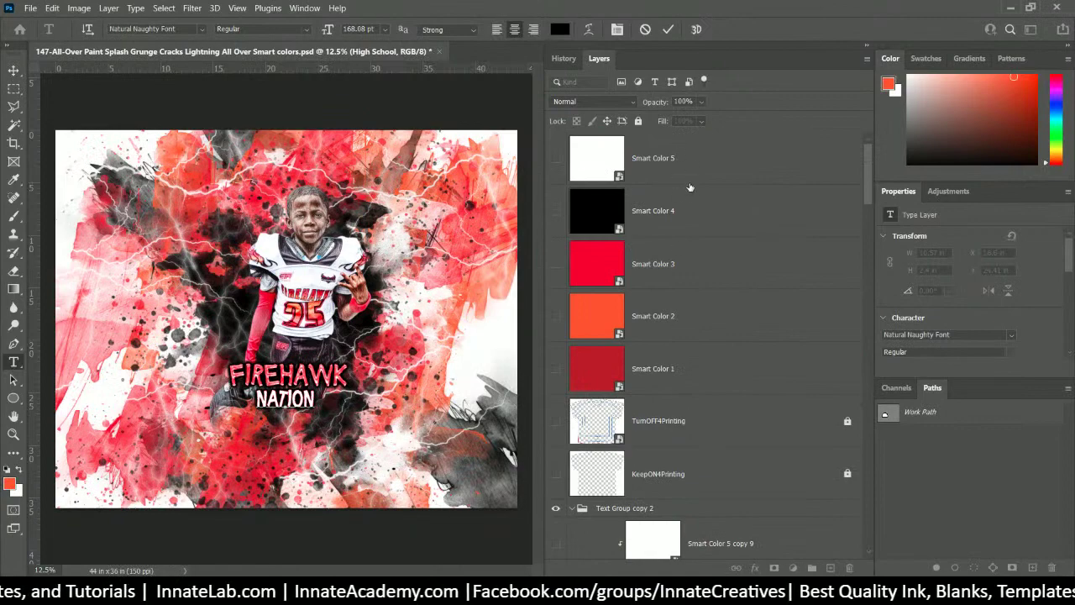
key("ctrl+Return")
- Show the TurnOFF4Printing shirt template overlay
key("v")
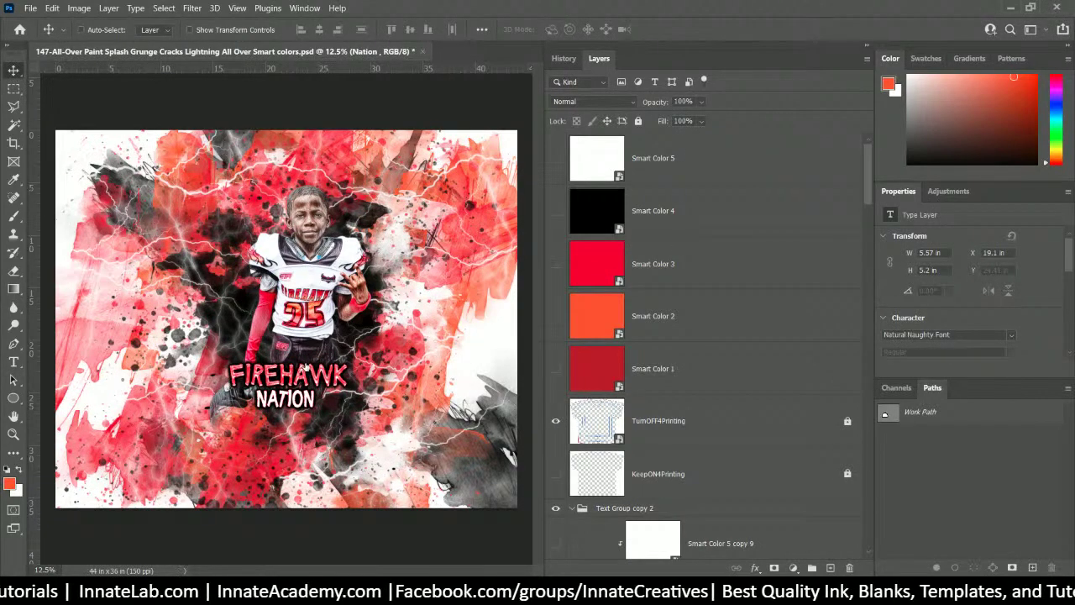
left_click(555, 422)
scroll(681, 352, "down", 3)
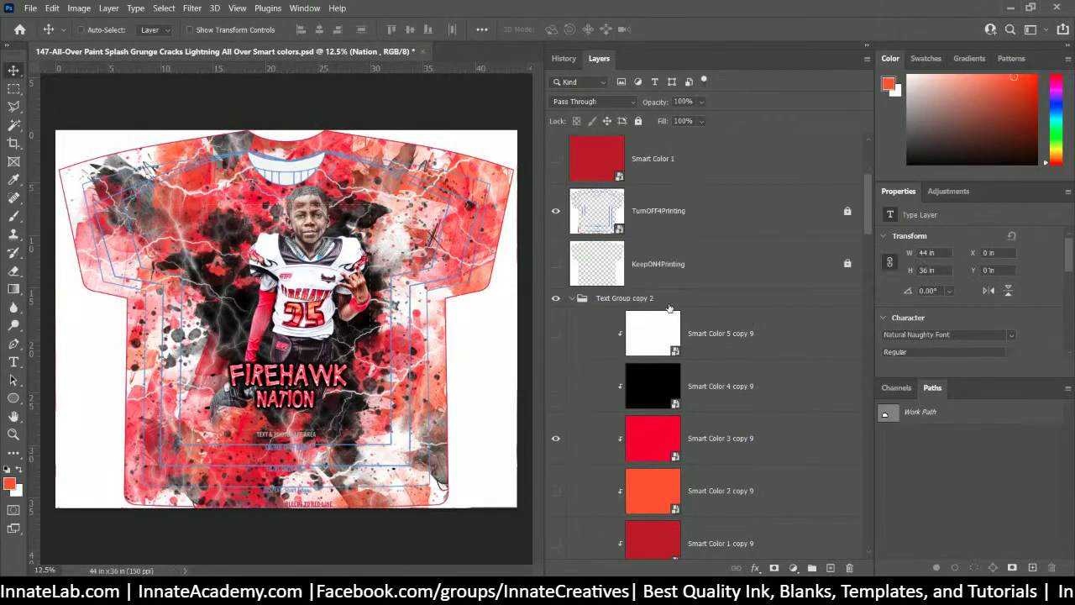
- Centre-align the Firehawk and Nation lines and nudge the title group slightly down-right
left_click(669, 304)
scroll(638, 344, "down", 3)
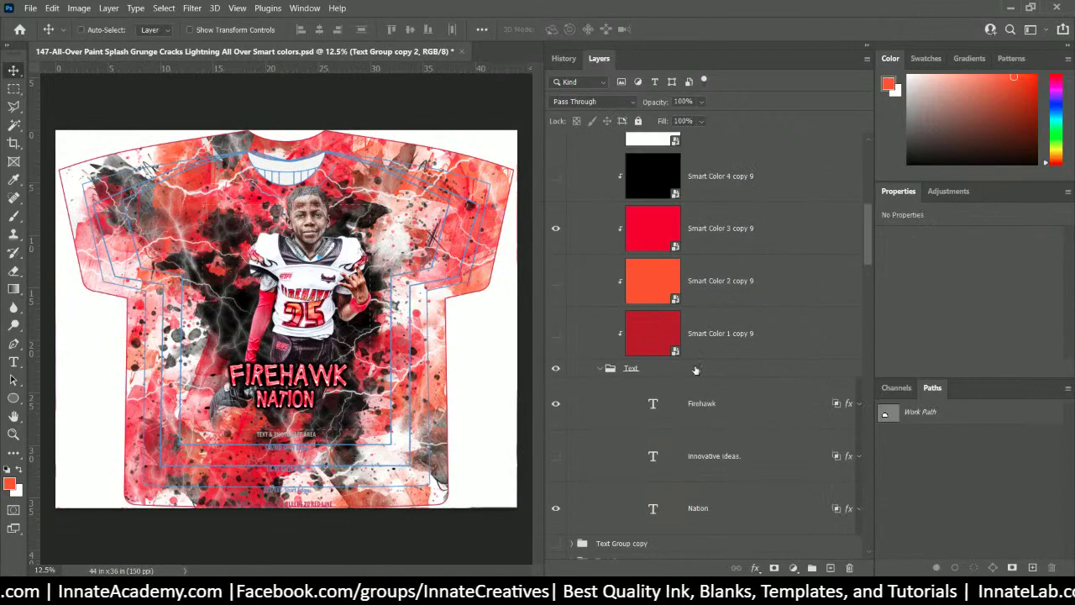
left_click(709, 406)
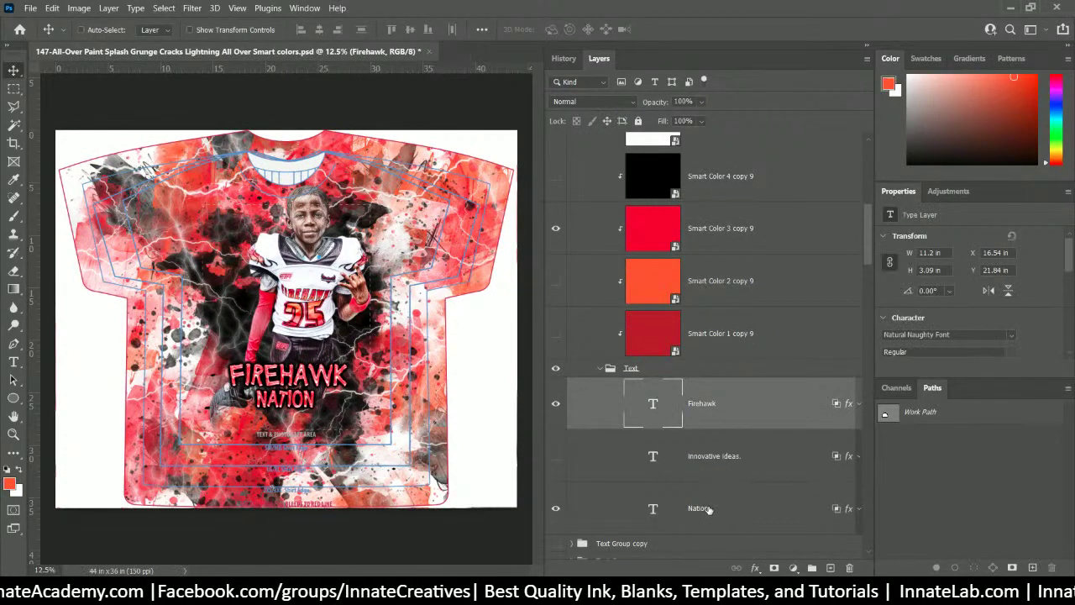
left_click(707, 509, "shift")
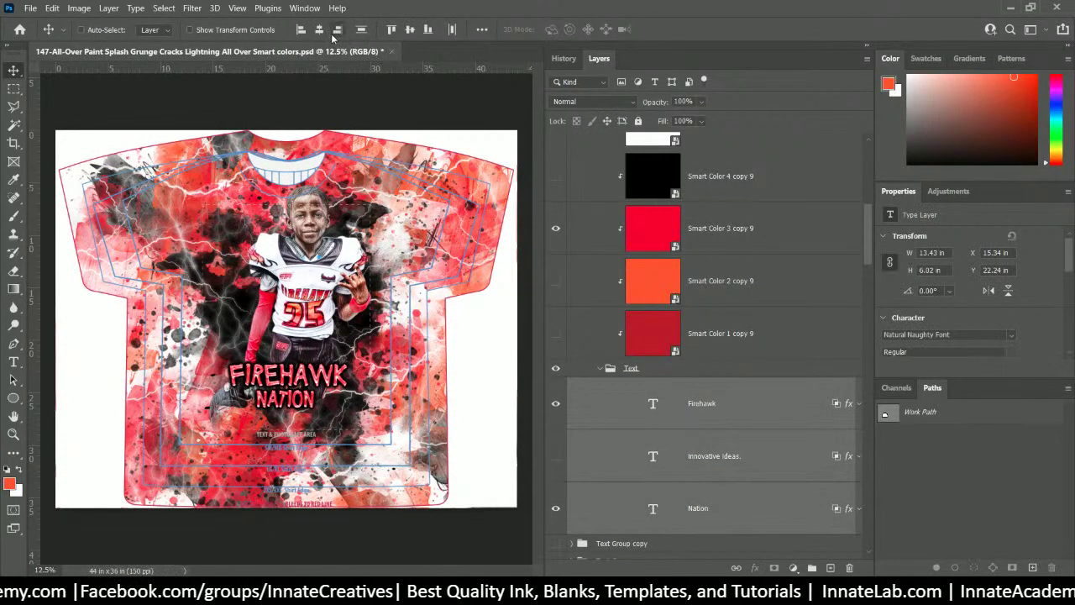
left_click(320, 30)
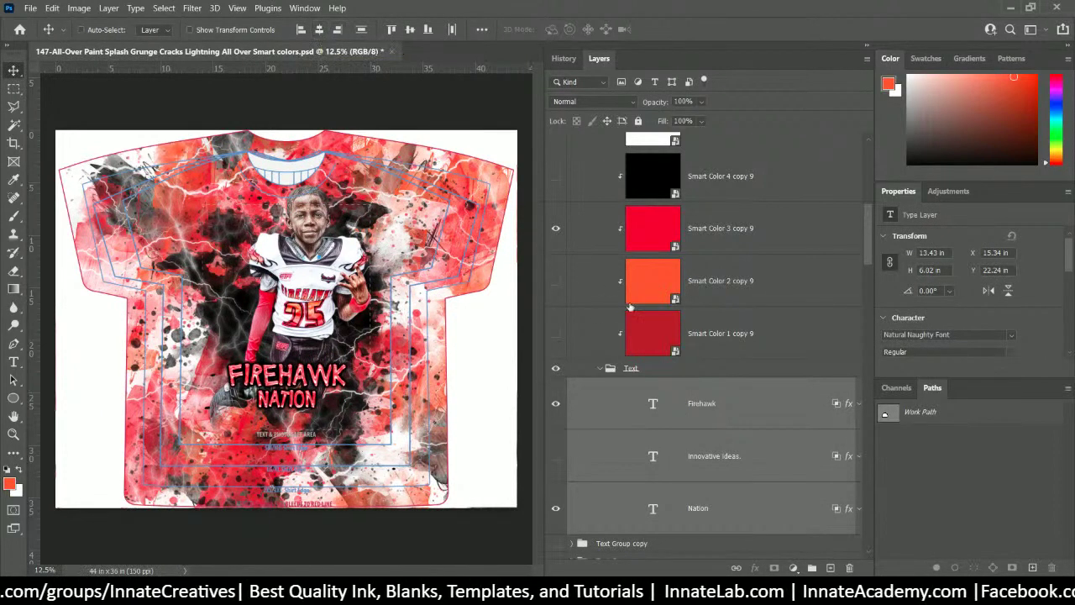
left_click(654, 370)
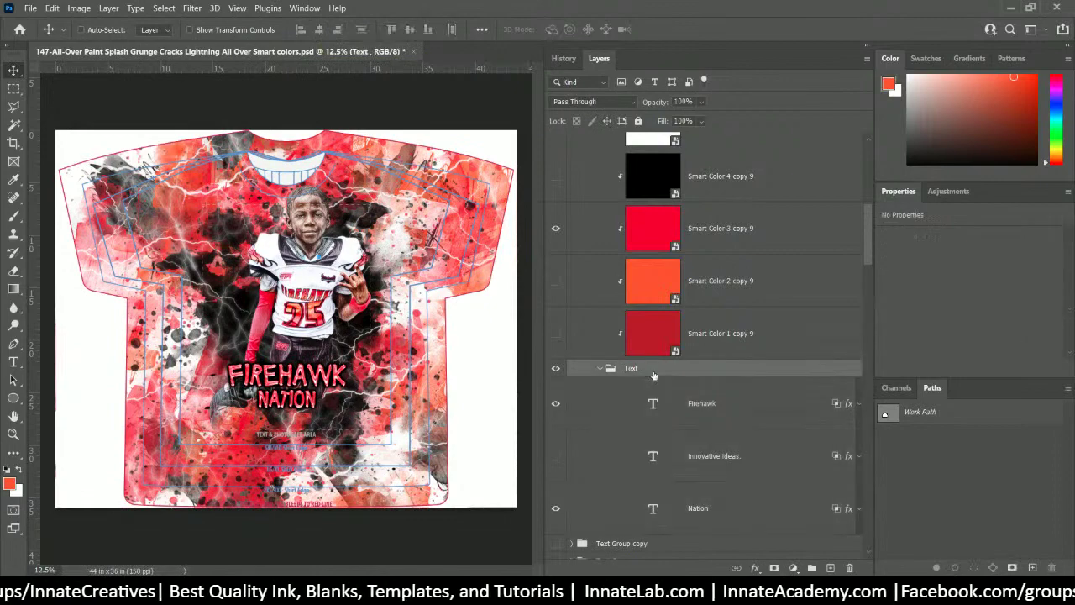
scroll(654, 376, "up", 3)
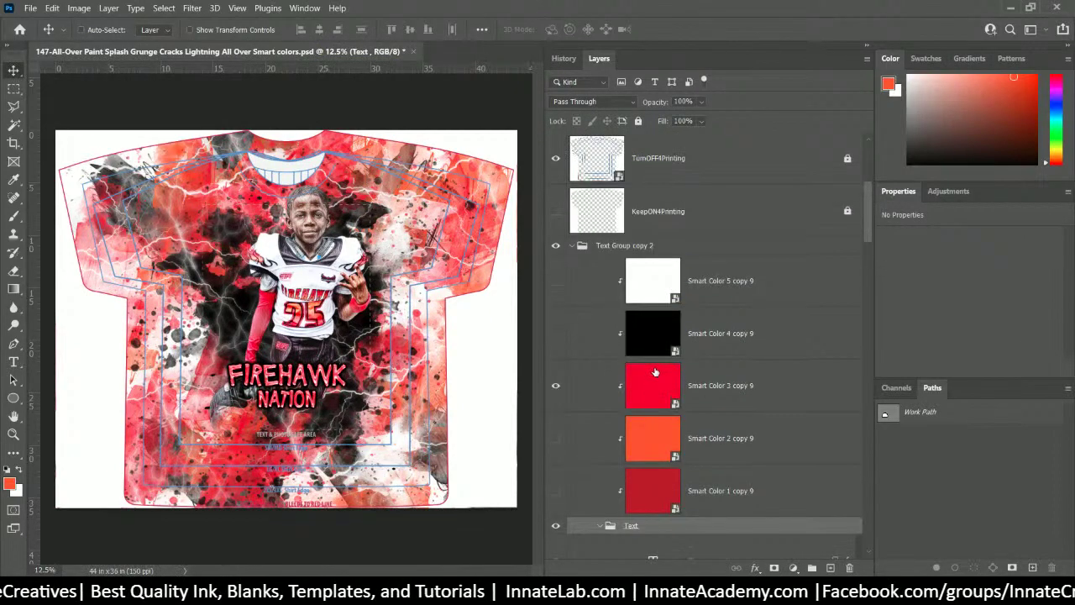
scroll(654, 372, "down", 1)
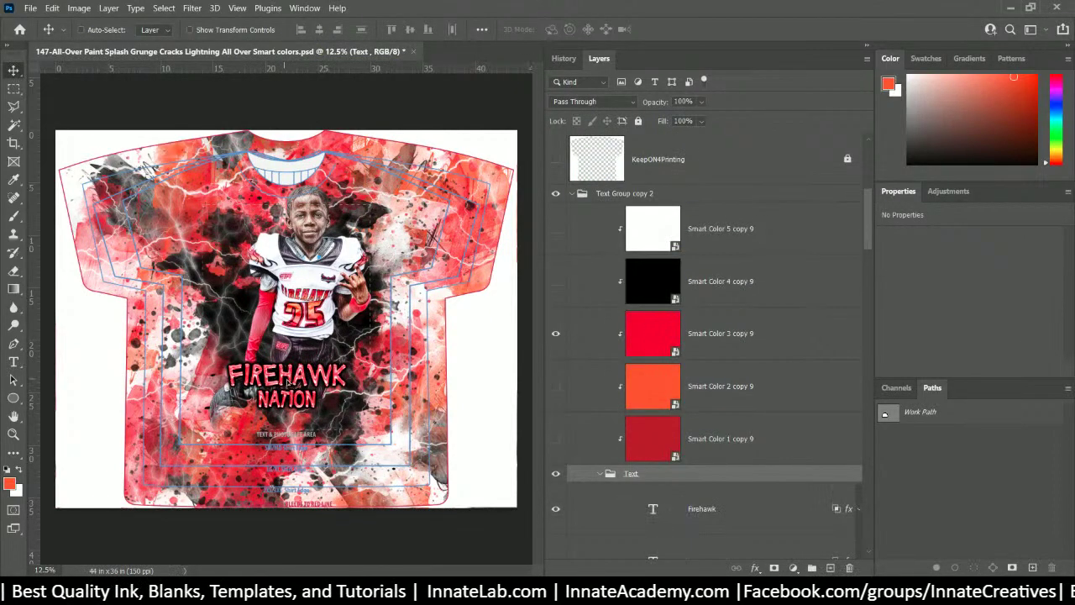
mouse_move(288, 382)
left_mouse_down()
mouse_move(267, 388)
mouse_move(298, 388)
mouse_move(294, 400)
mouse_move(284, 393)
left_mouse_up()
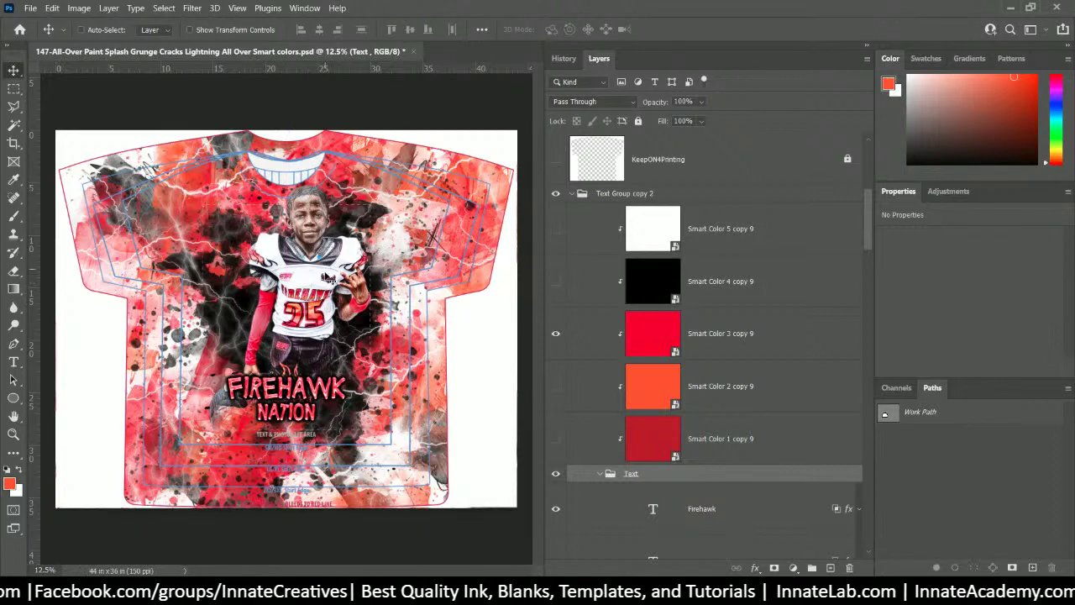
- Select the Photo layer from the canvas and shift the player photo left and down
right_click(319, 285)
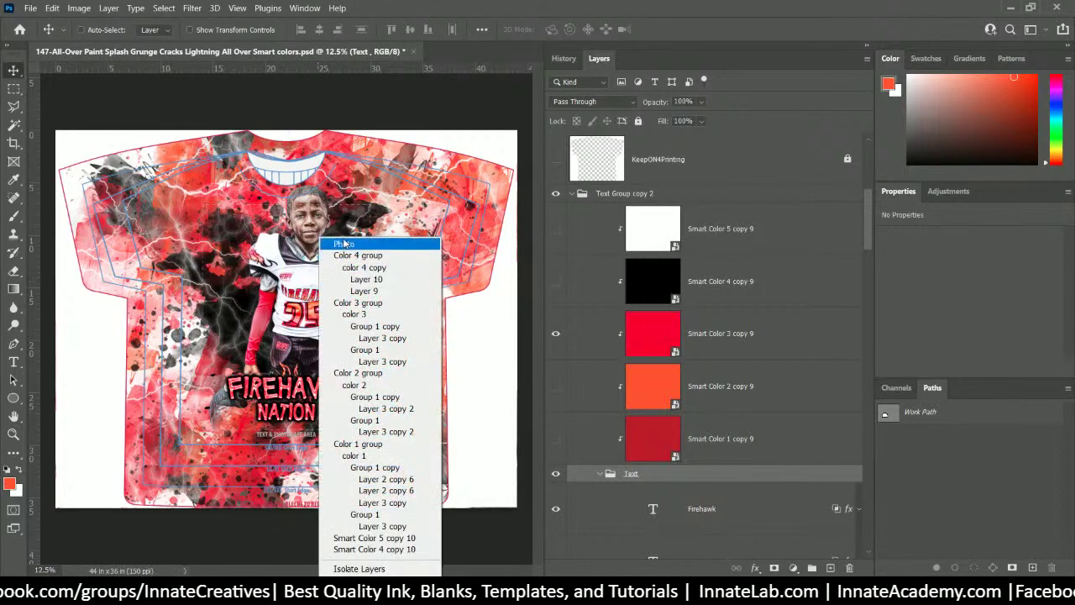
left_click(344, 245)
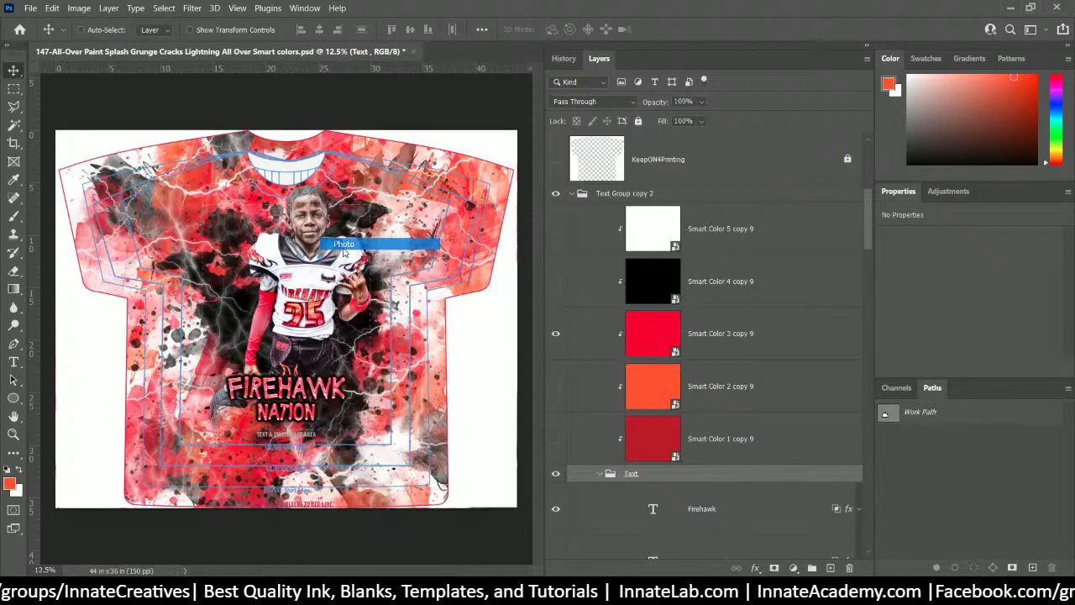
left_click_drag(324, 323, 303, 333)
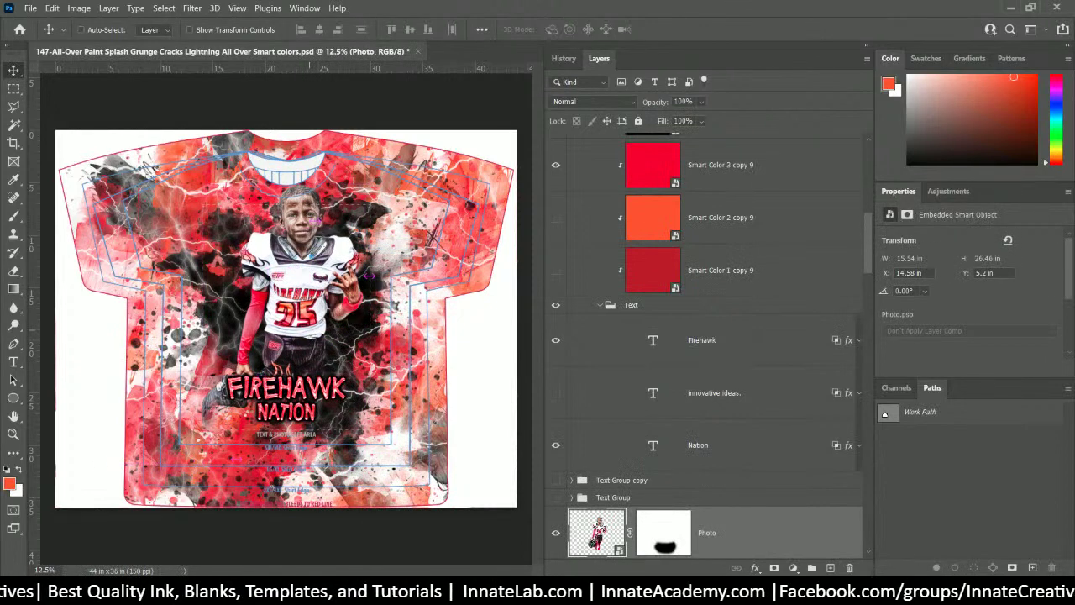
scroll(660, 453, "down", 5)
- Replace the Photo layer's mask with a fresh one and paint black along its bottom edge
right_click(653, 340)
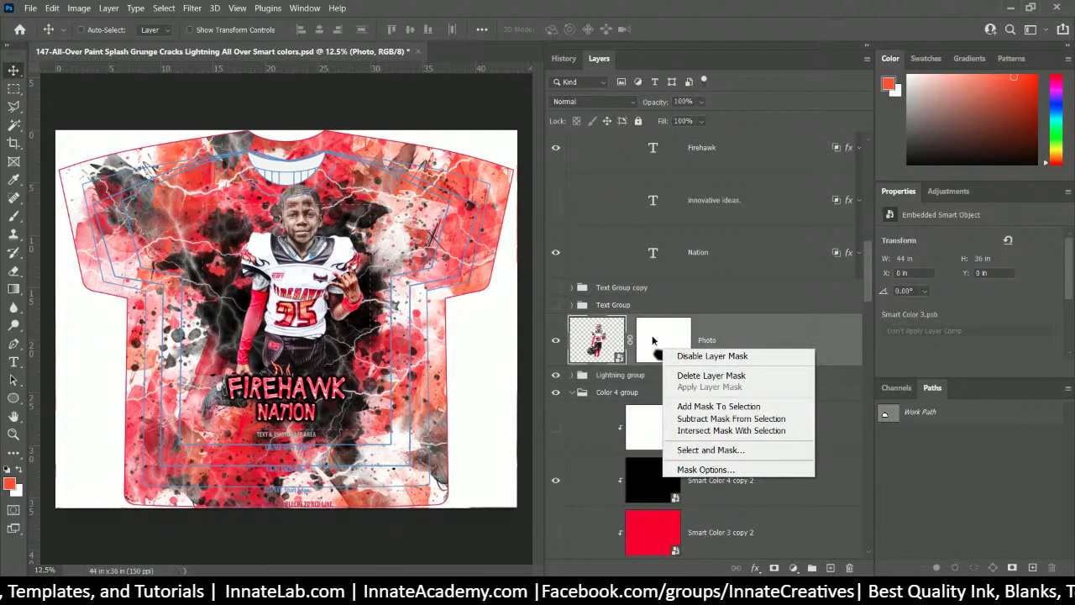
right_click(653, 338)
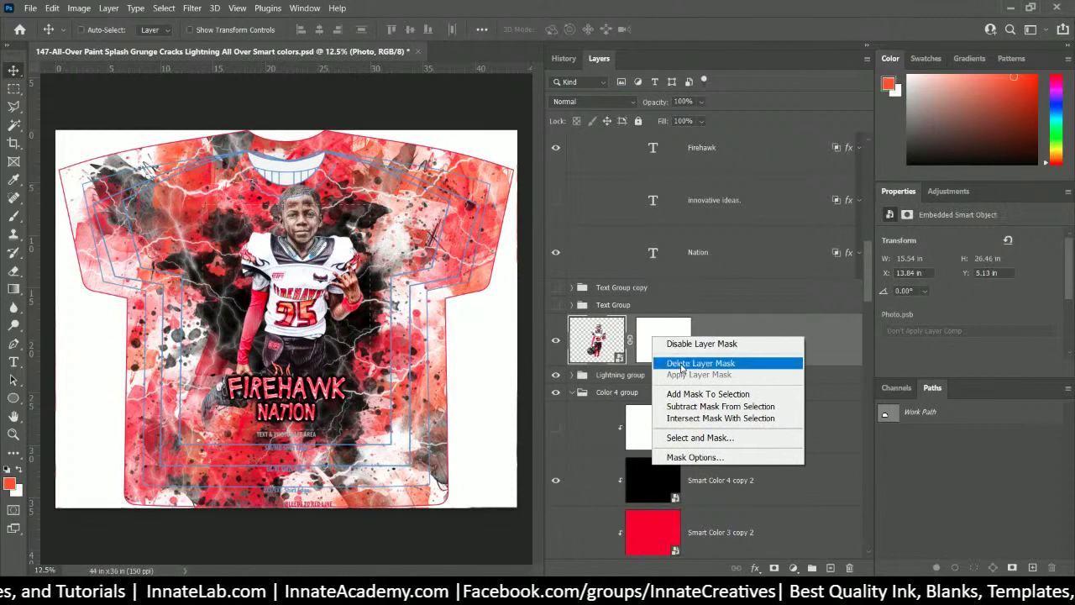
left_click(681, 364)
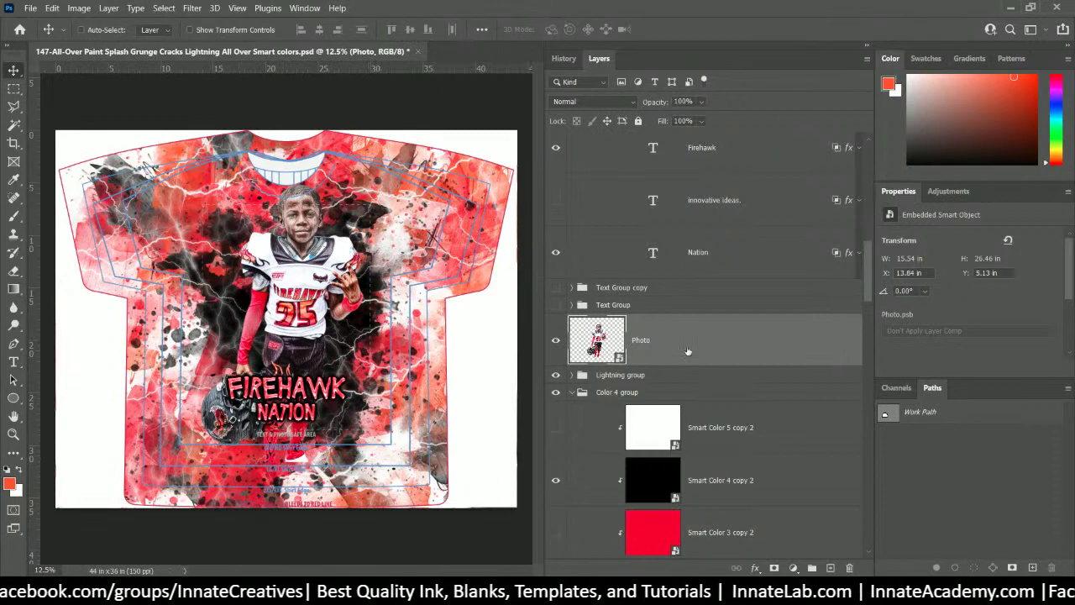
left_click(773, 568)
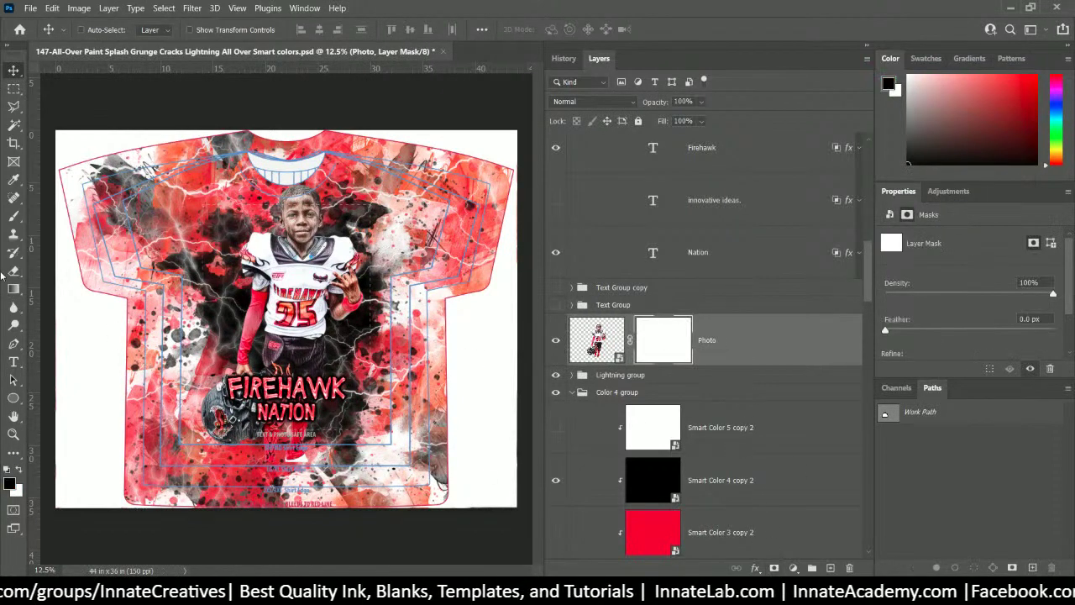
left_click(14, 216)
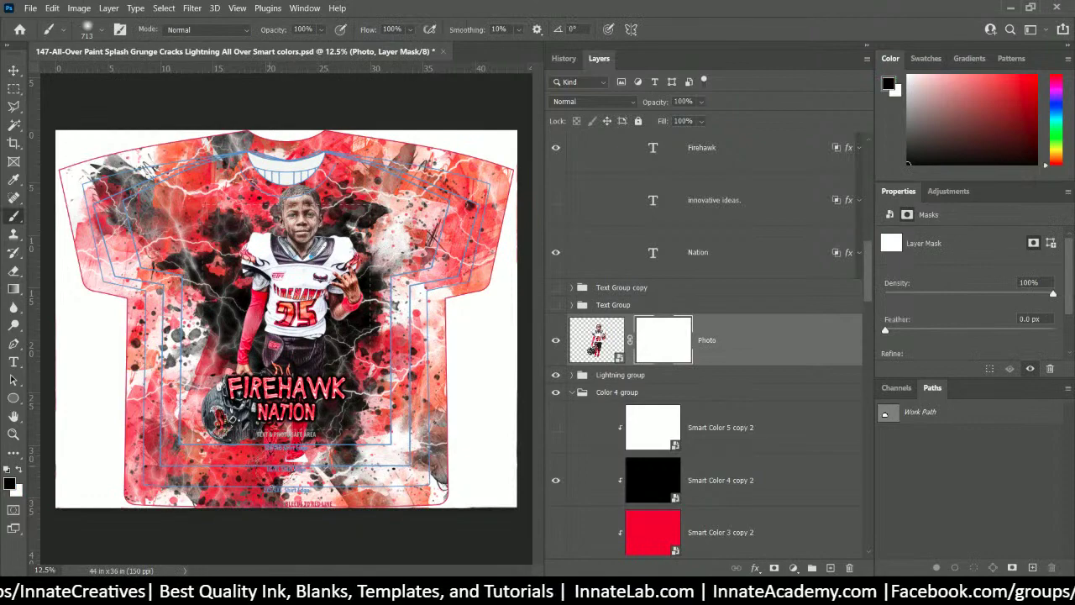
left_click(290, 454)
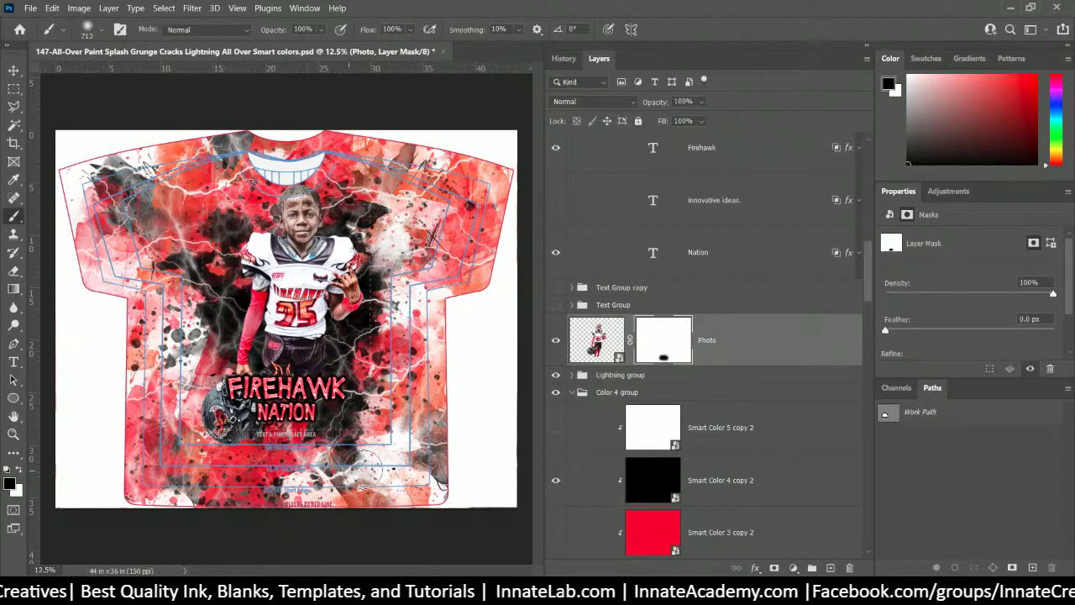
left_click_drag(294, 463, 346, 459)
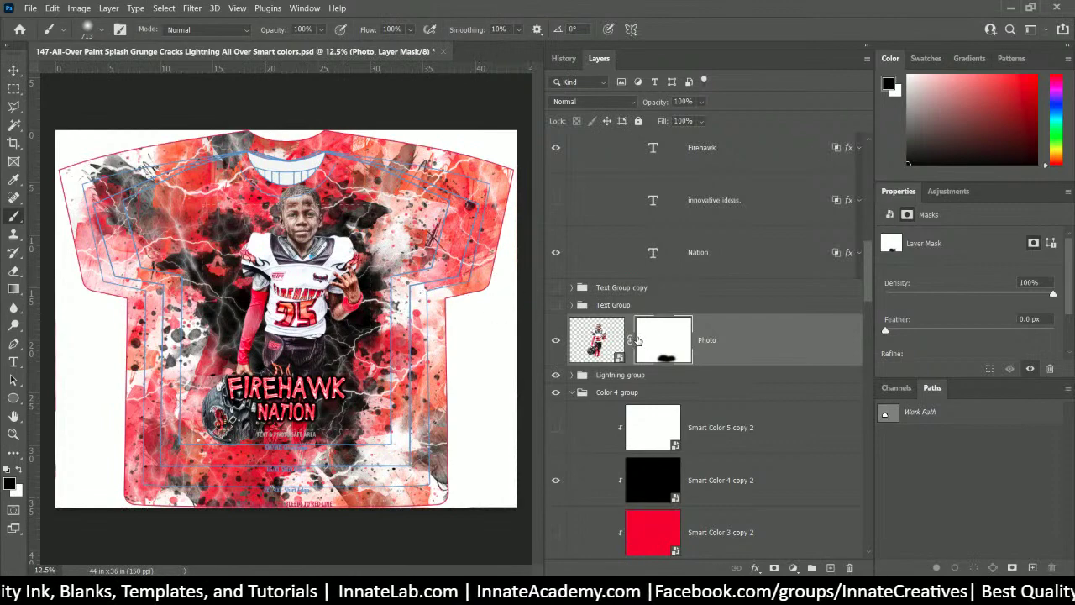
- Hide both printing template layers so the full artwork shows, and bring up Save As
left_click(30, 9)
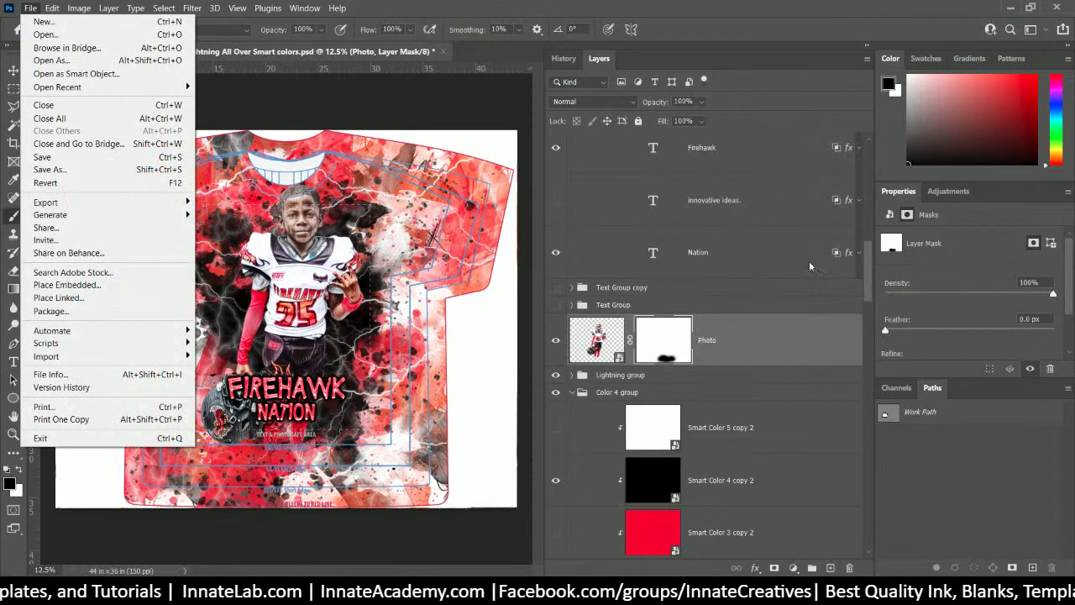
key("Escape")
scroll(808, 260, "down", 10)
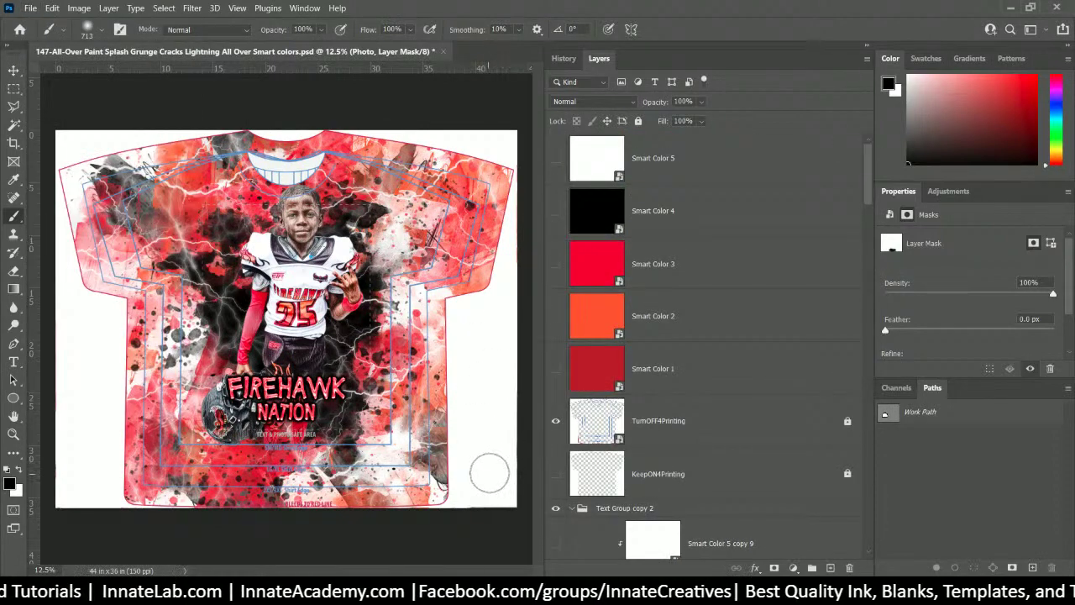
left_click(555, 420)
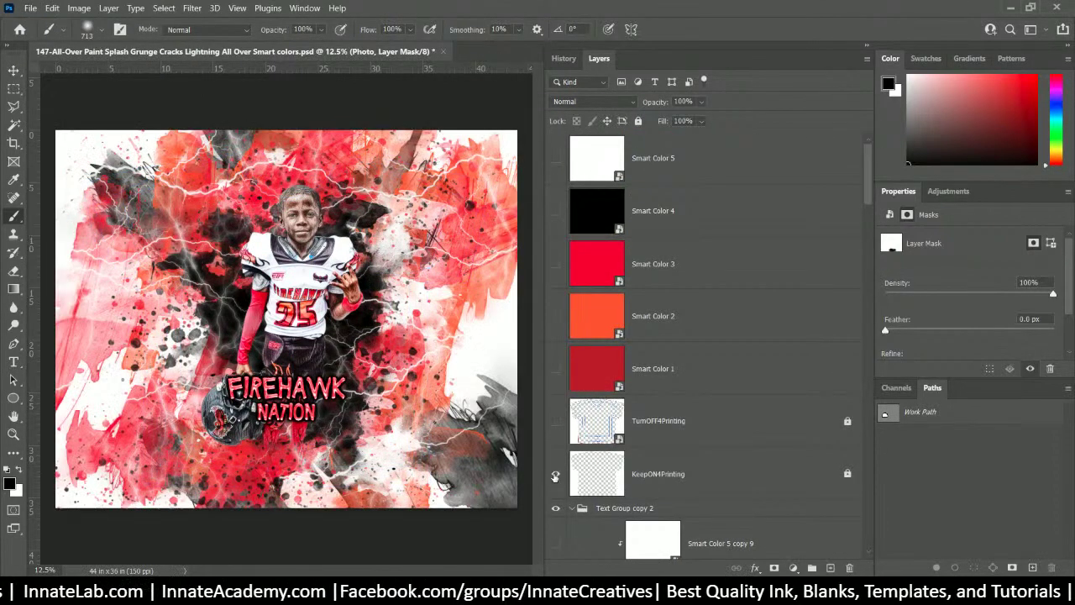
left_click(555, 474)
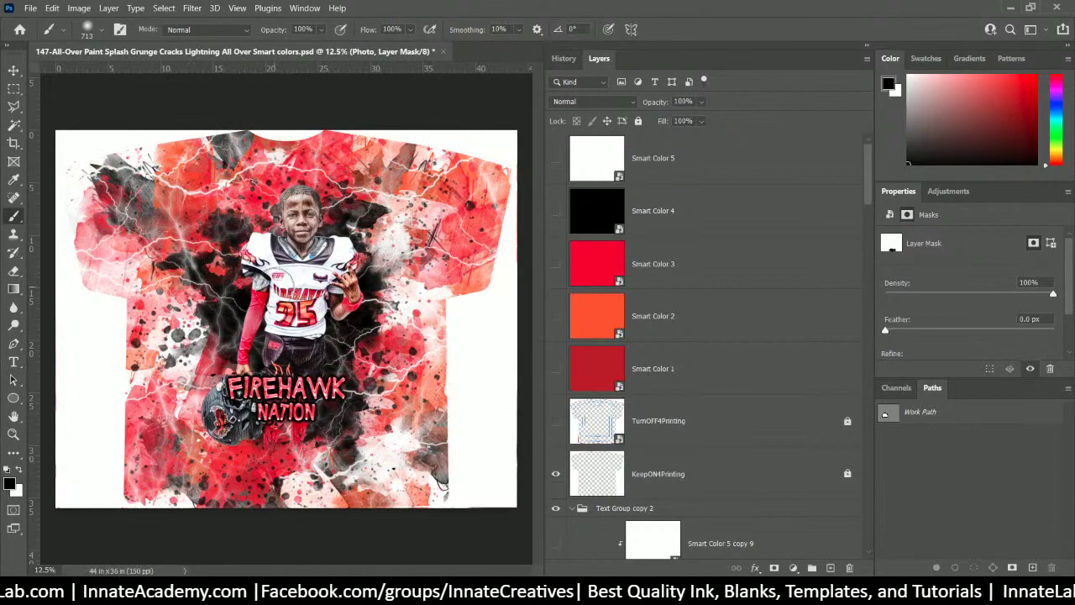
left_click(555, 475)
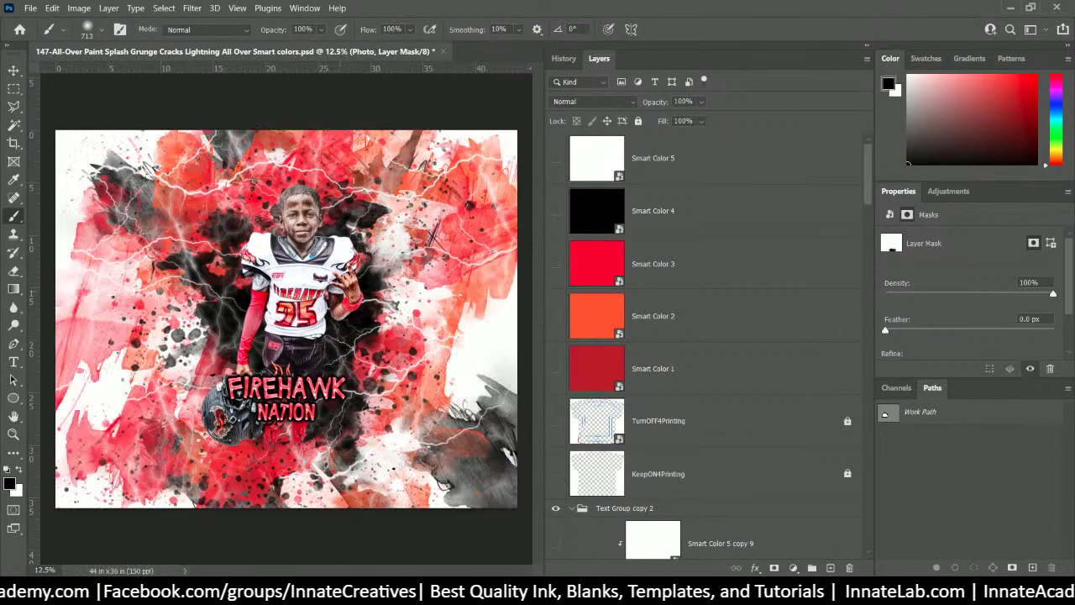
left_click(32, 8)
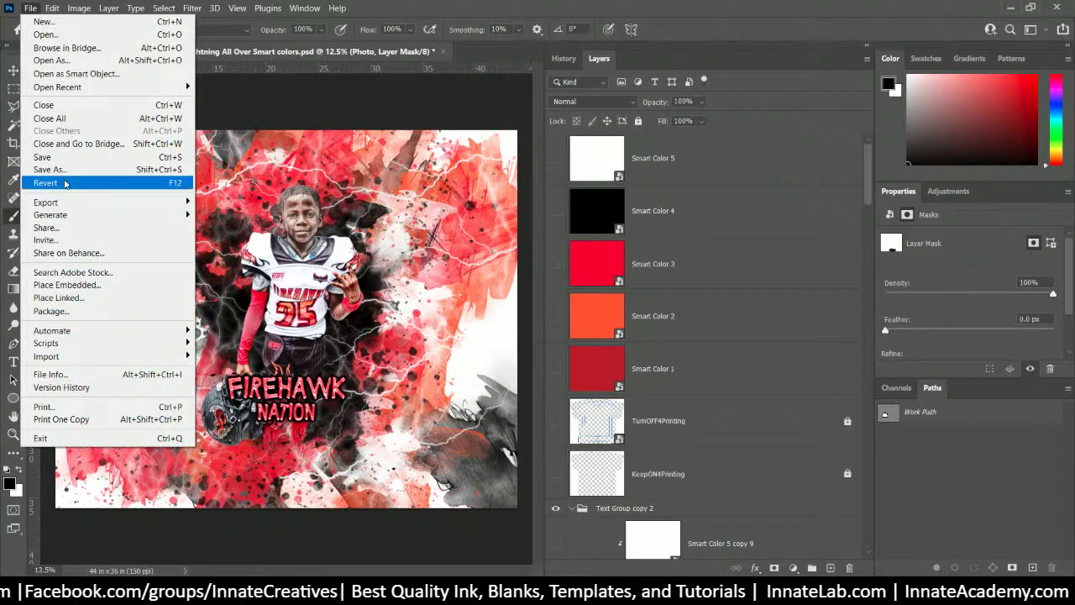
key("Escape")
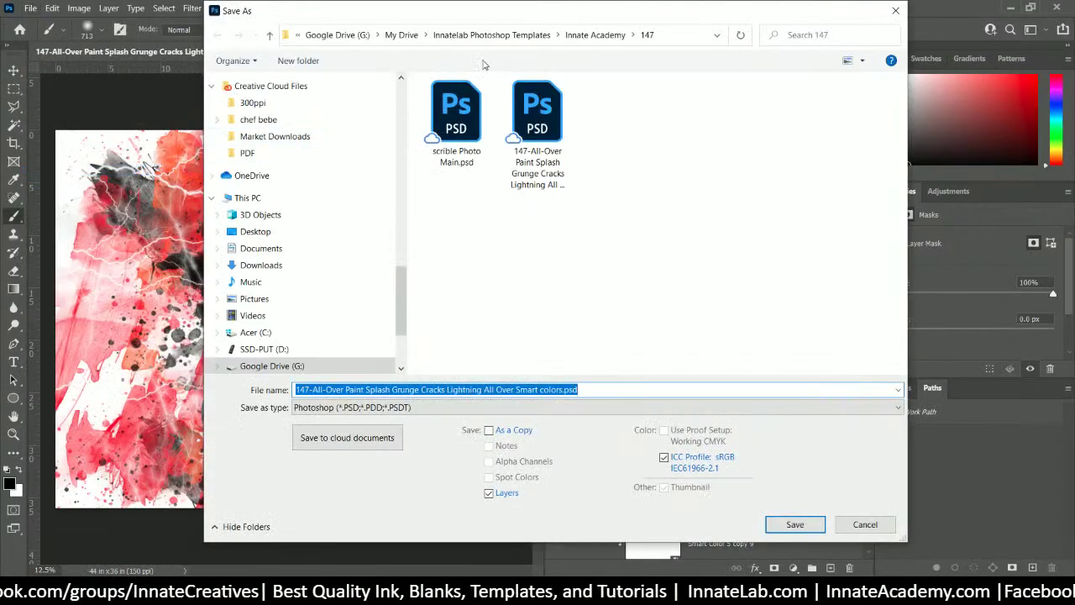
- Save the design as a JPEG with a 1- file name prefix at maximum quality 12
left_click(512, 407)
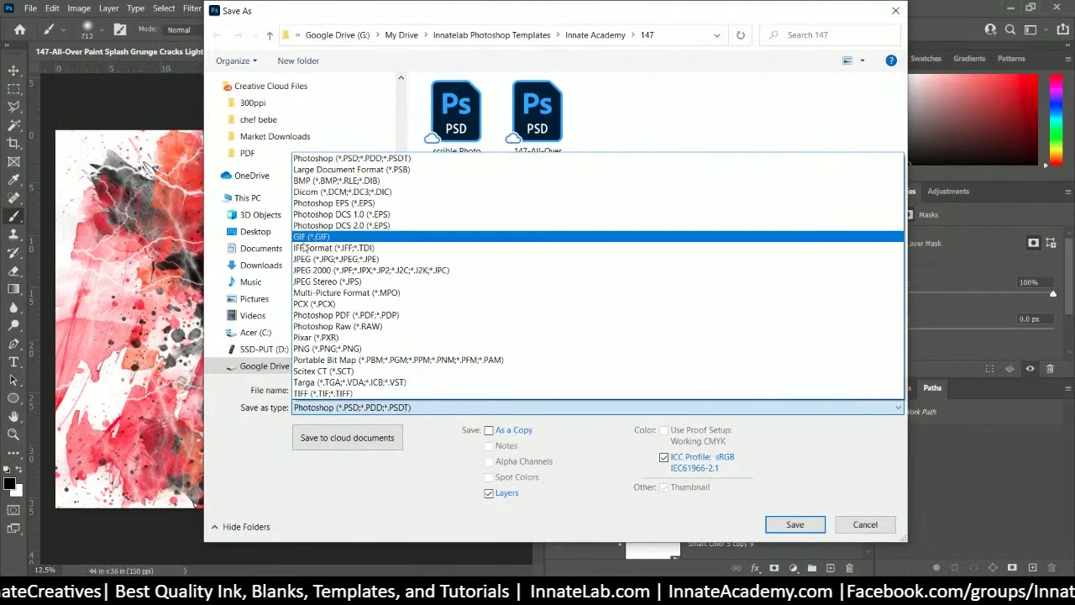
left_click(321, 259)
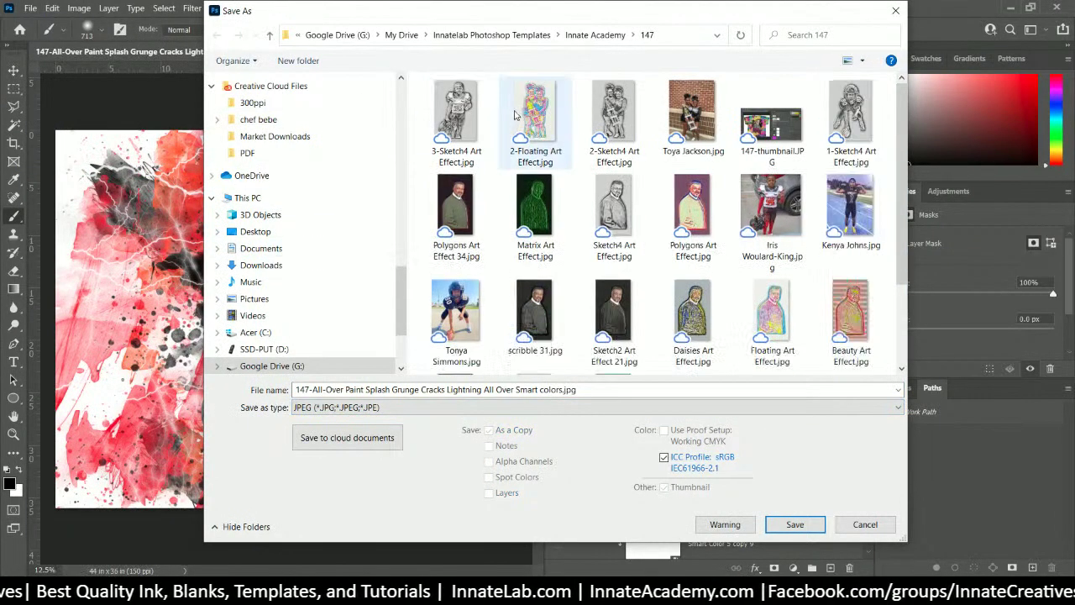
triple_click(299, 389)
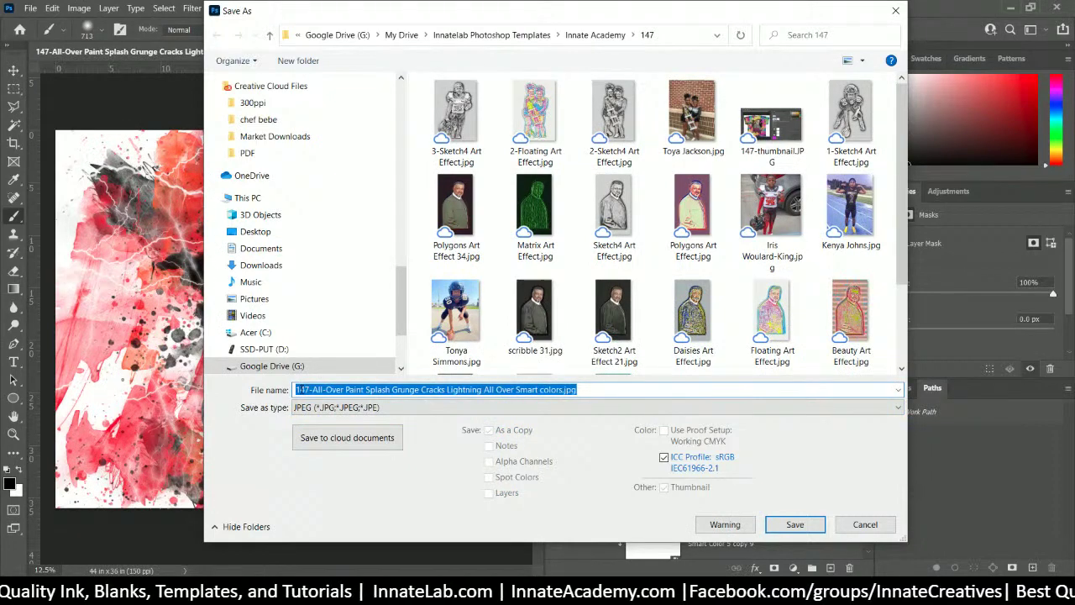
left_click(298, 388)
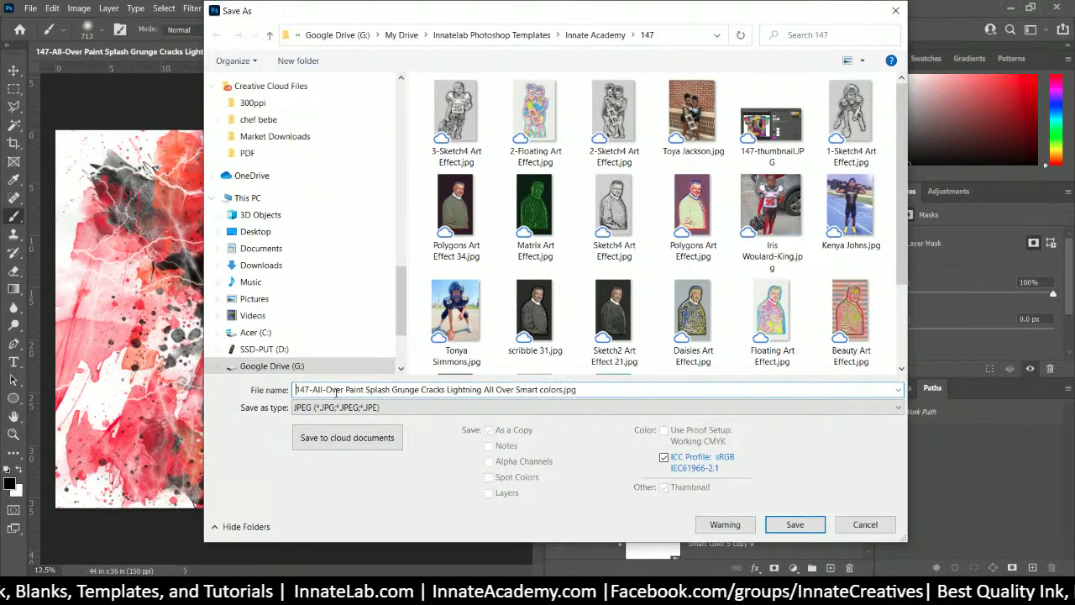
type("1-")
key("Return")
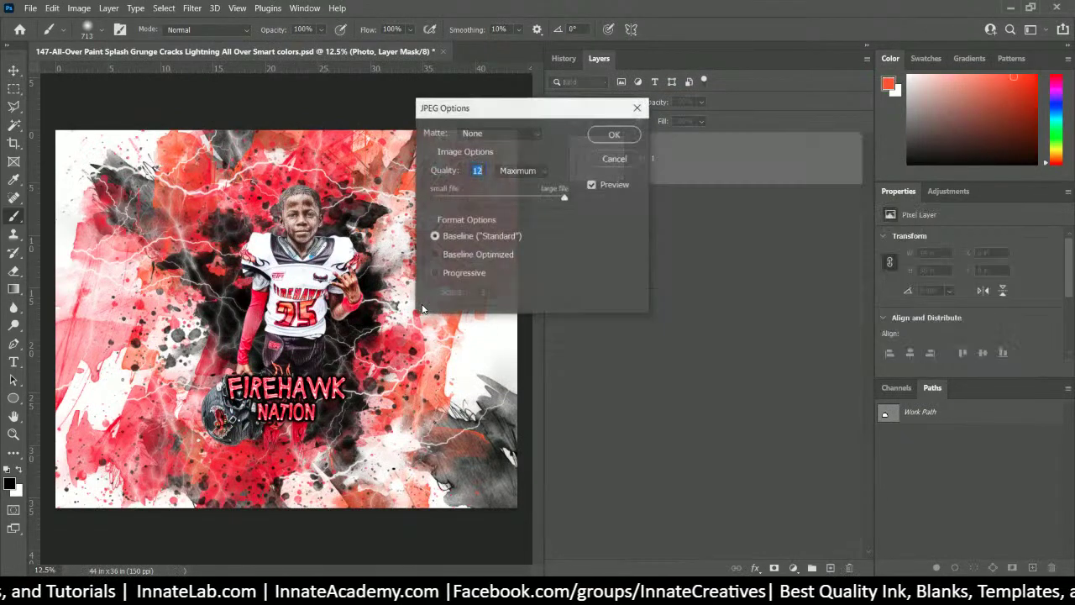
left_click(633, 134)
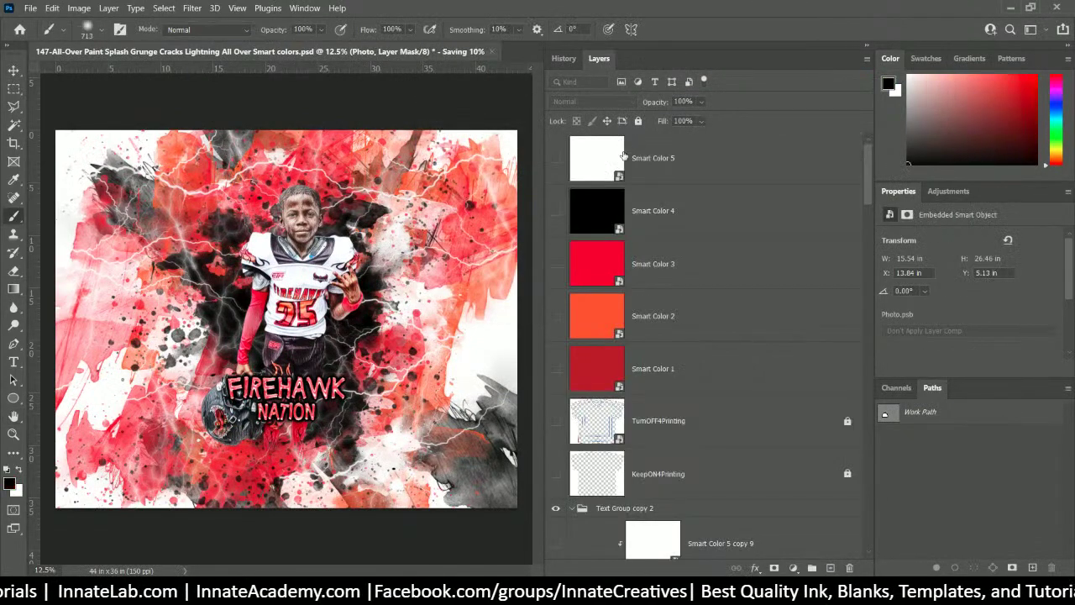
left_click(679, 506)
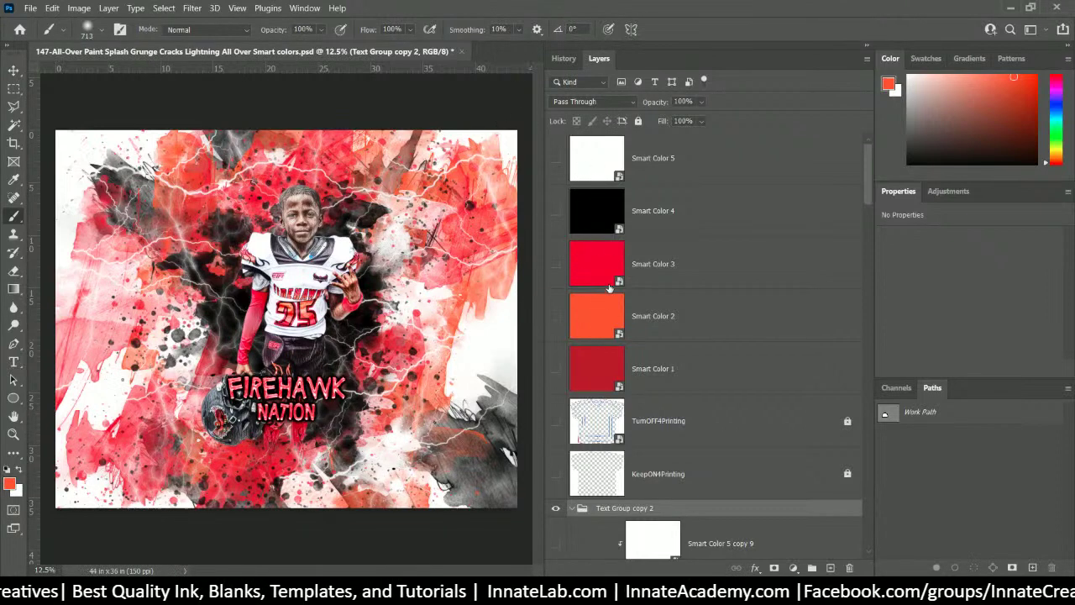
- Make Smart Color 3 yellow by hiding its red and pale yellow layers, then save it
double_click(600, 267)
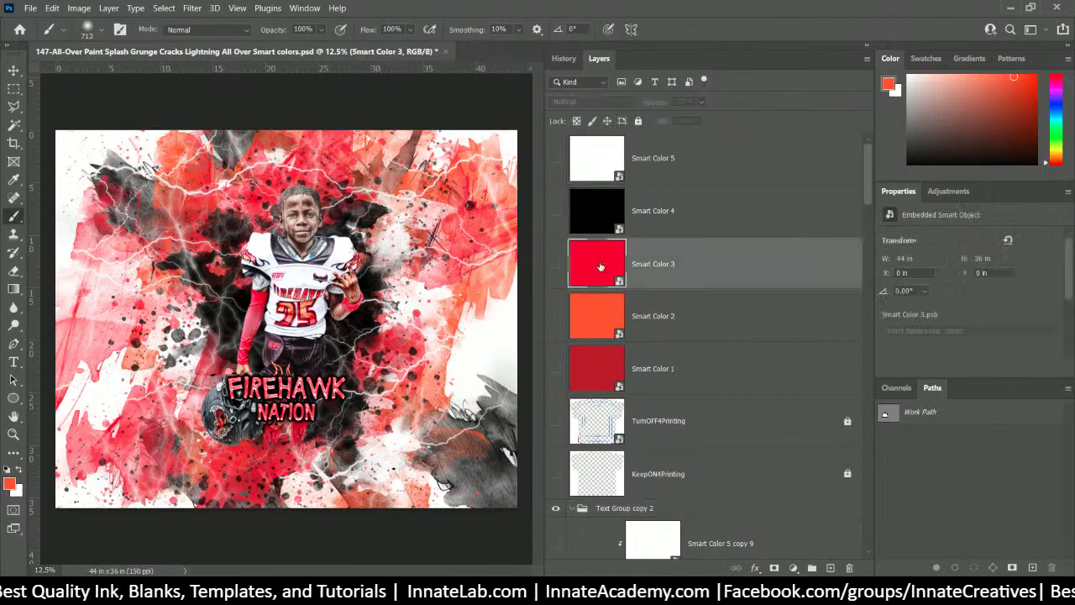
left_click(555, 158)
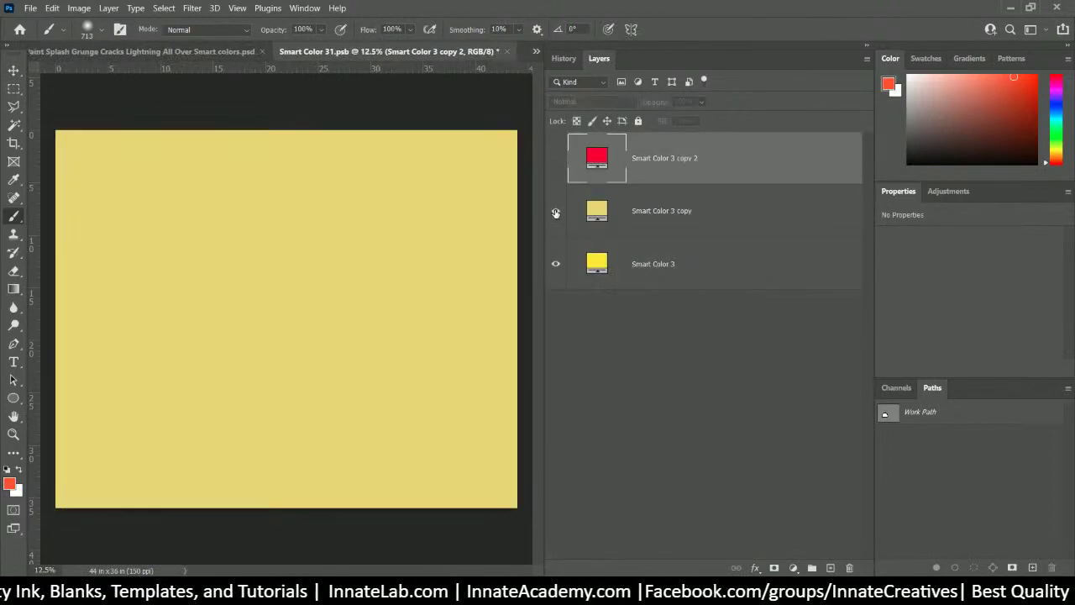
left_click(555, 211)
left_click(507, 51)
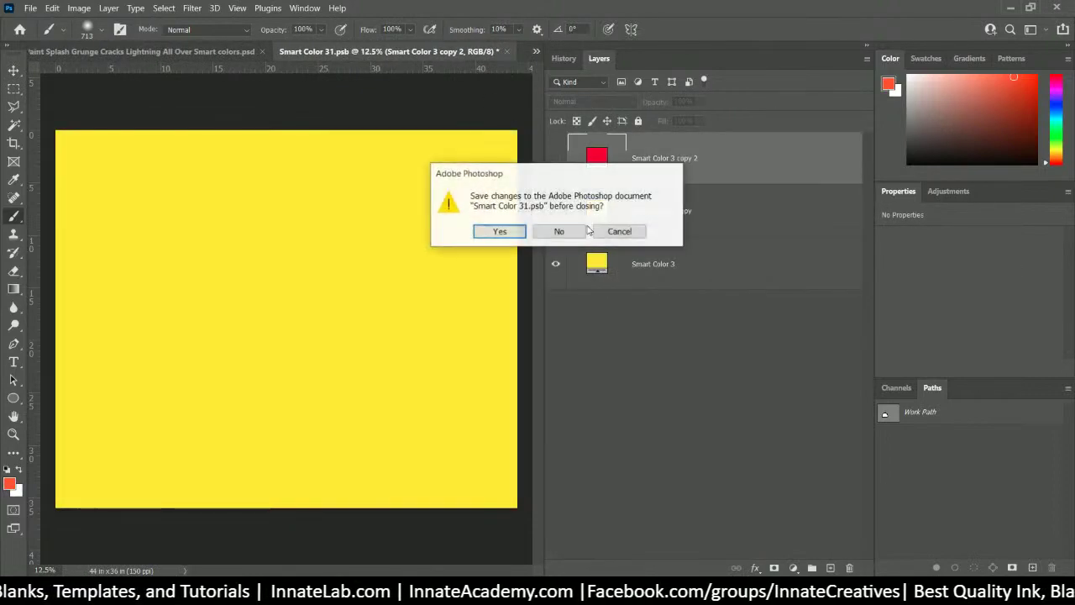
left_click(506, 232)
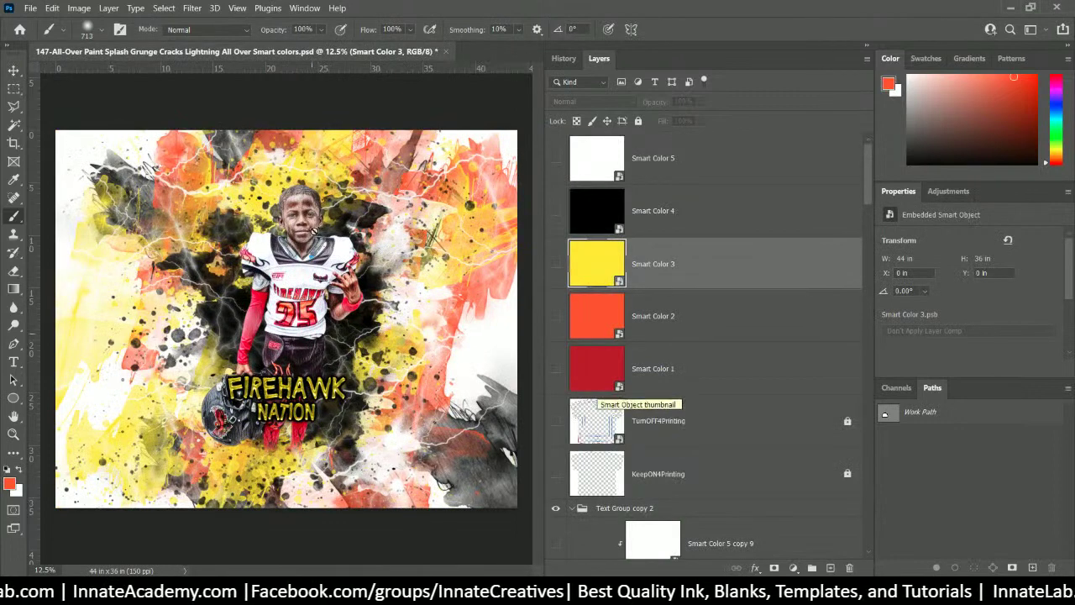
- Make Smart Color 2 cyan by hiding its orange and olive layers, then save it
left_click(577, 313)
double_click(577, 313)
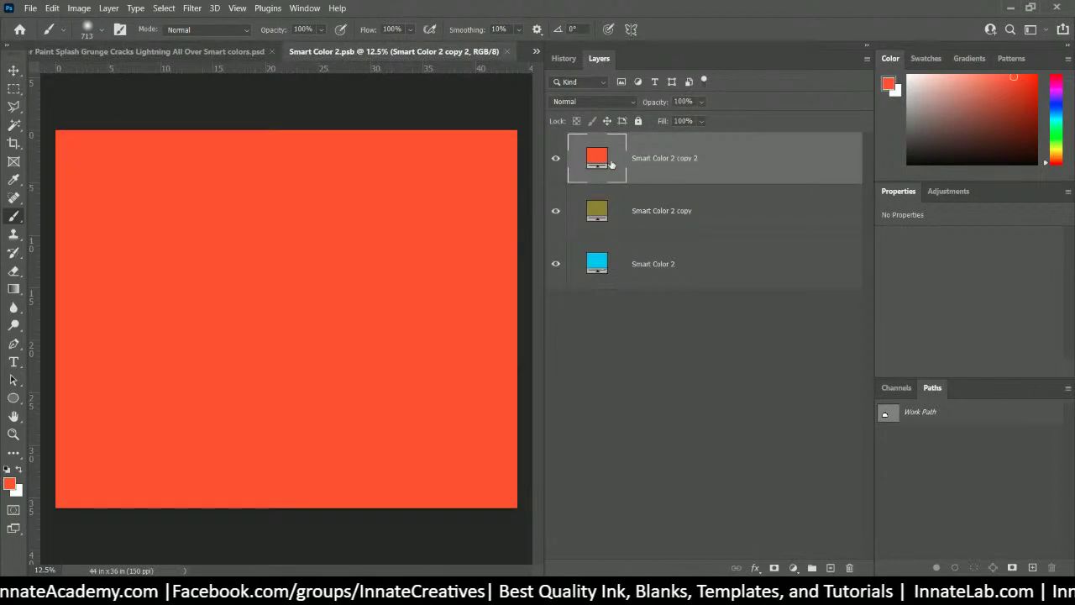
left_click(555, 158)
left_click(555, 210)
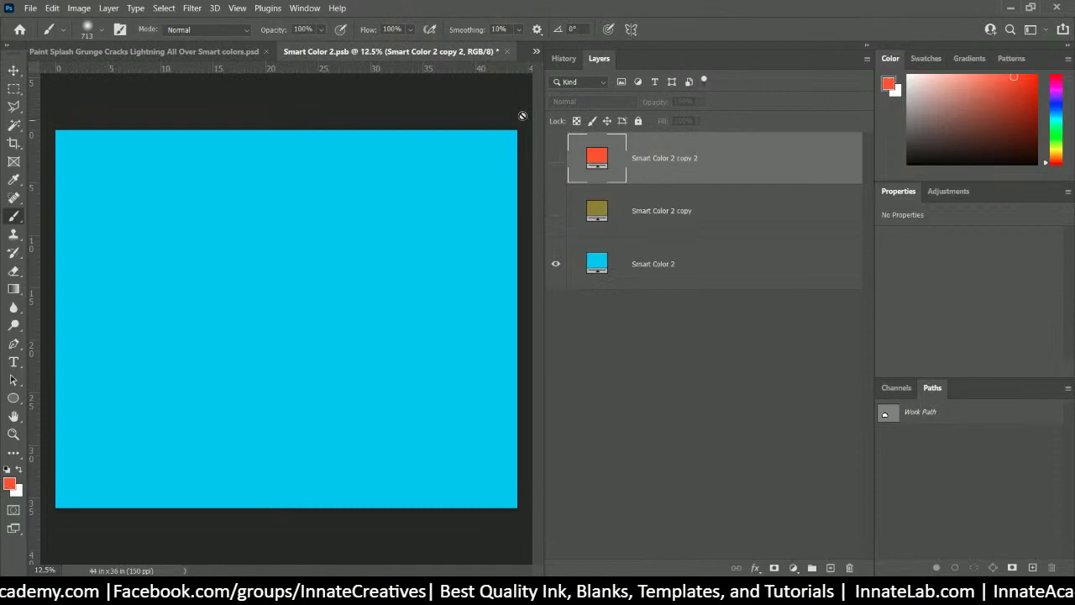
left_click(508, 51)
left_click(503, 231)
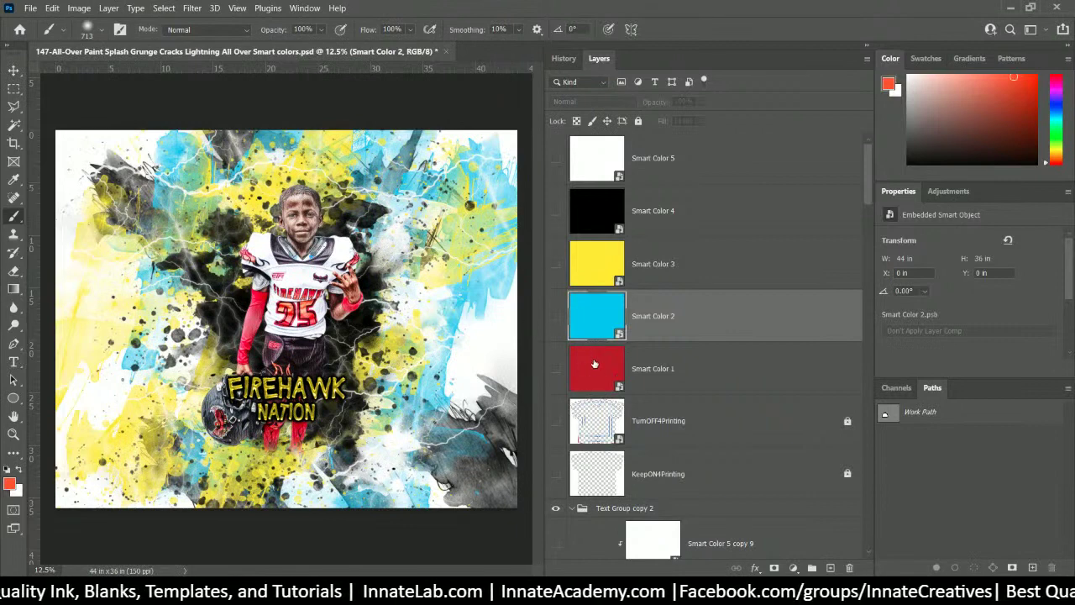
- Make Smart Color 1 magenta by hiding its red and grey layers, then save it back
double_click(598, 367)
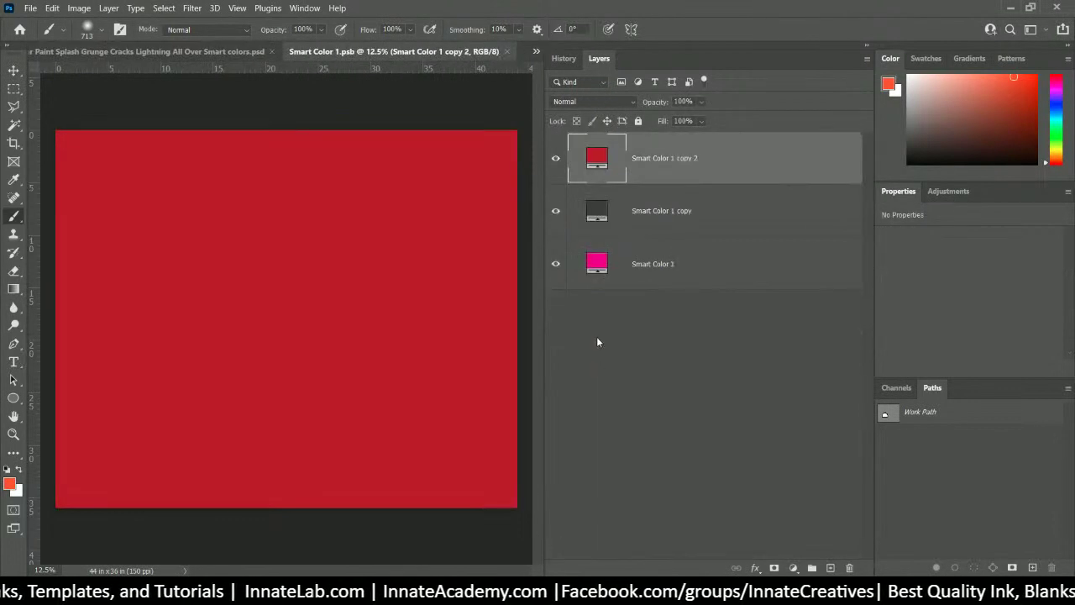
left_click(555, 158)
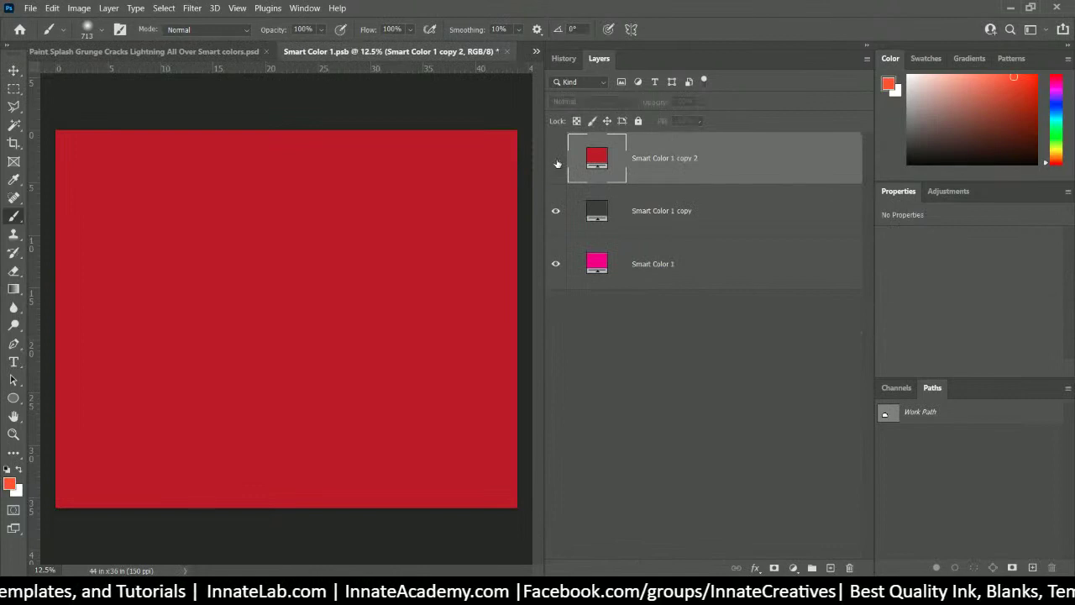
left_click(555, 211)
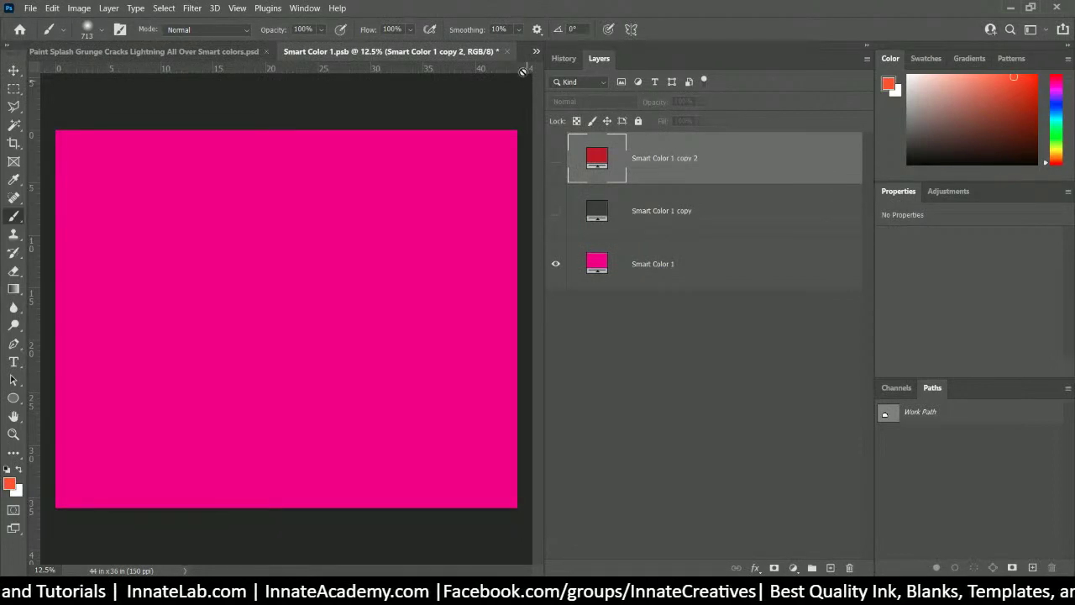
left_click(508, 52)
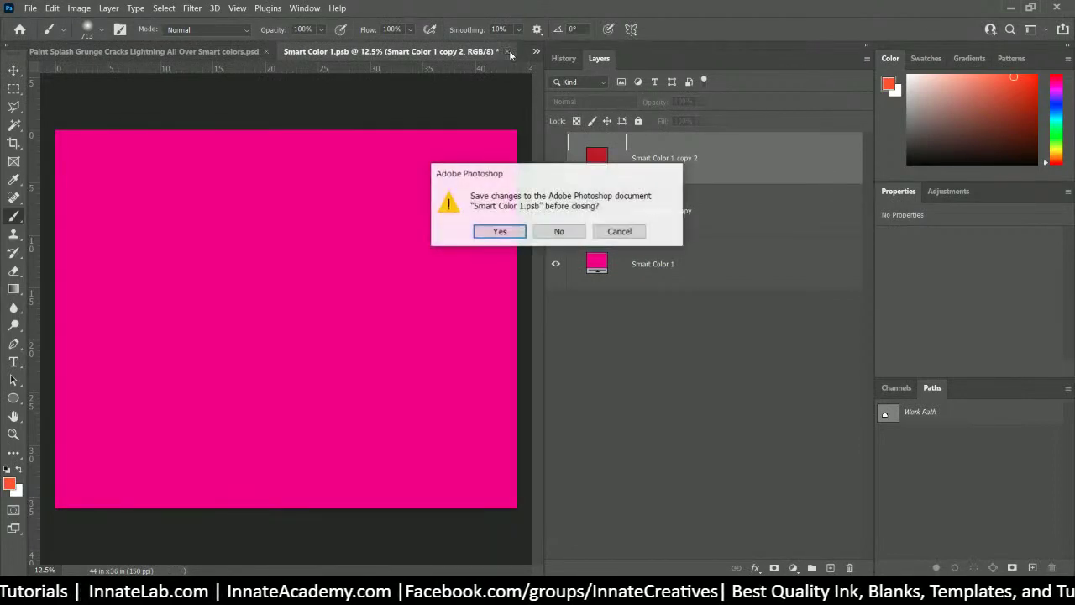
left_click(500, 231)
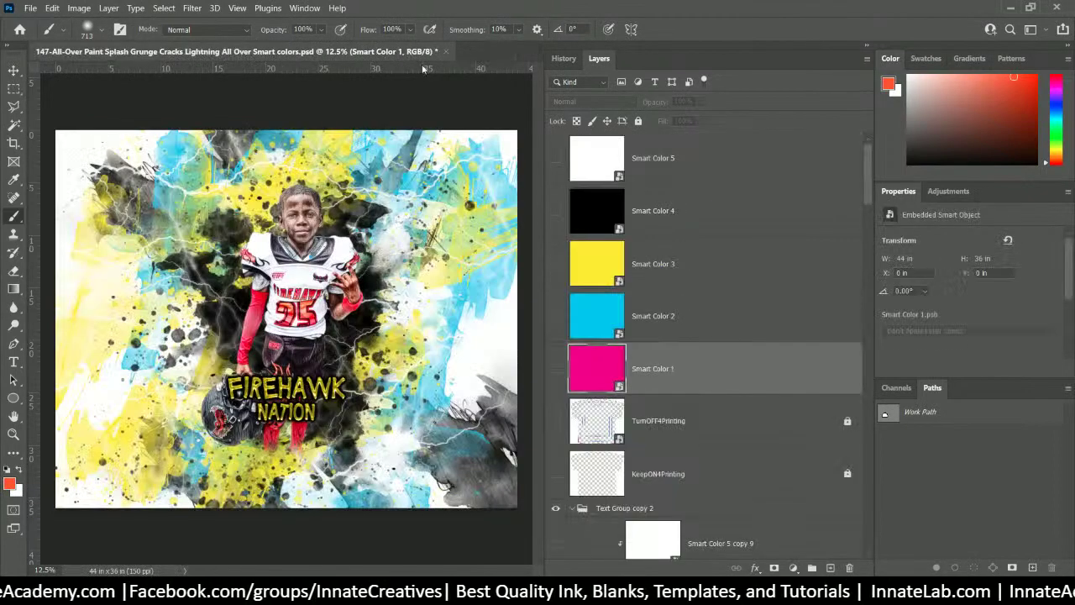
scroll(739, 369, "down", 5)
scroll(747, 376, "up", 3)
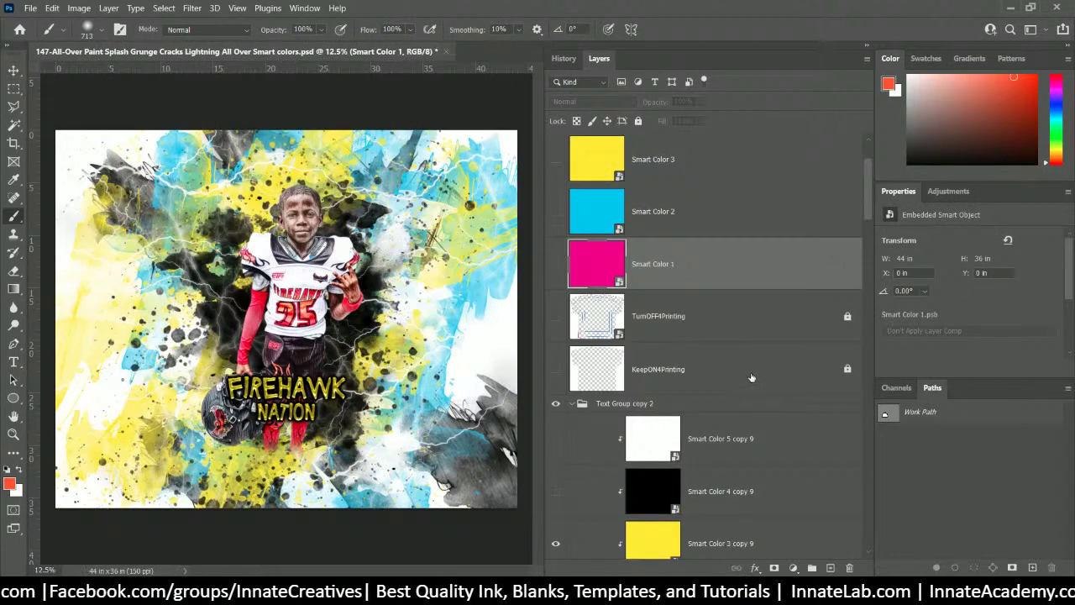
- Select the TurnOFF4Printing layer in the Layers panel
left_click(760, 329)
scroll(760, 328, "up", 2)
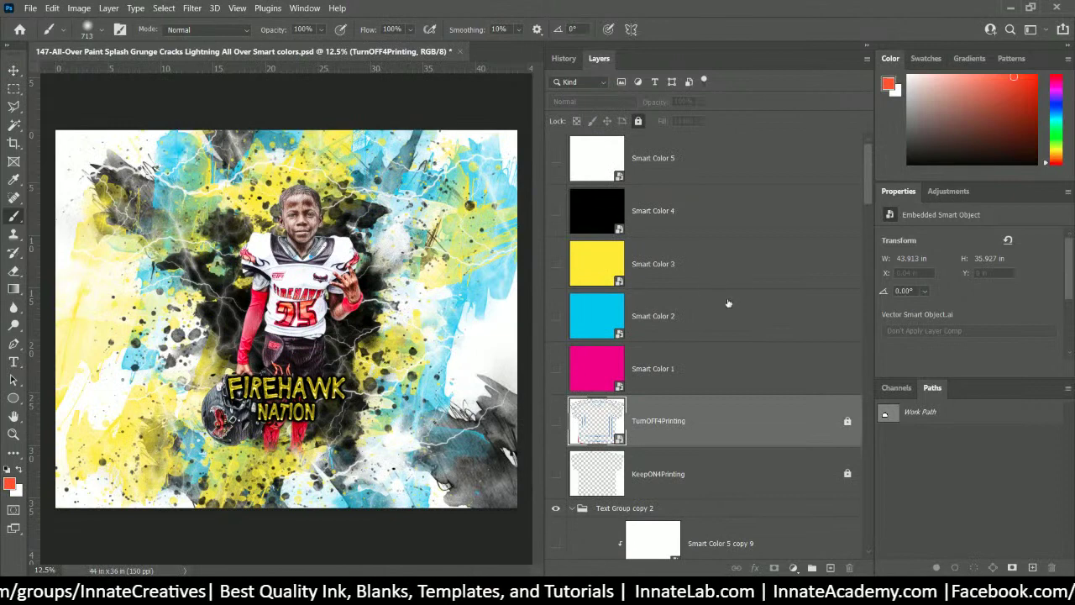
scroll(731, 336, "down", 8)
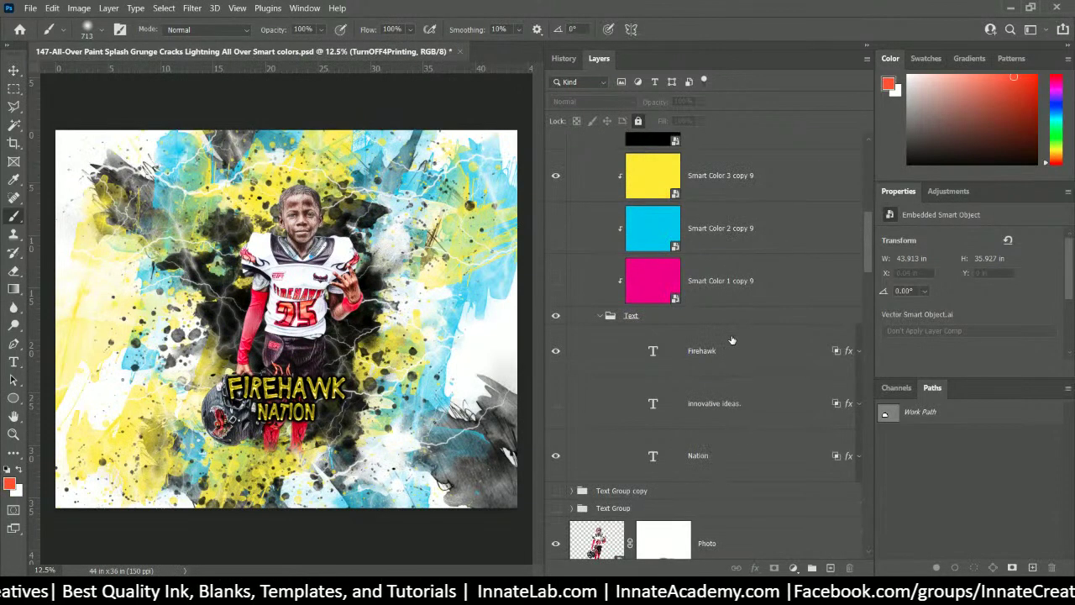
scroll(732, 339, "up", 4)
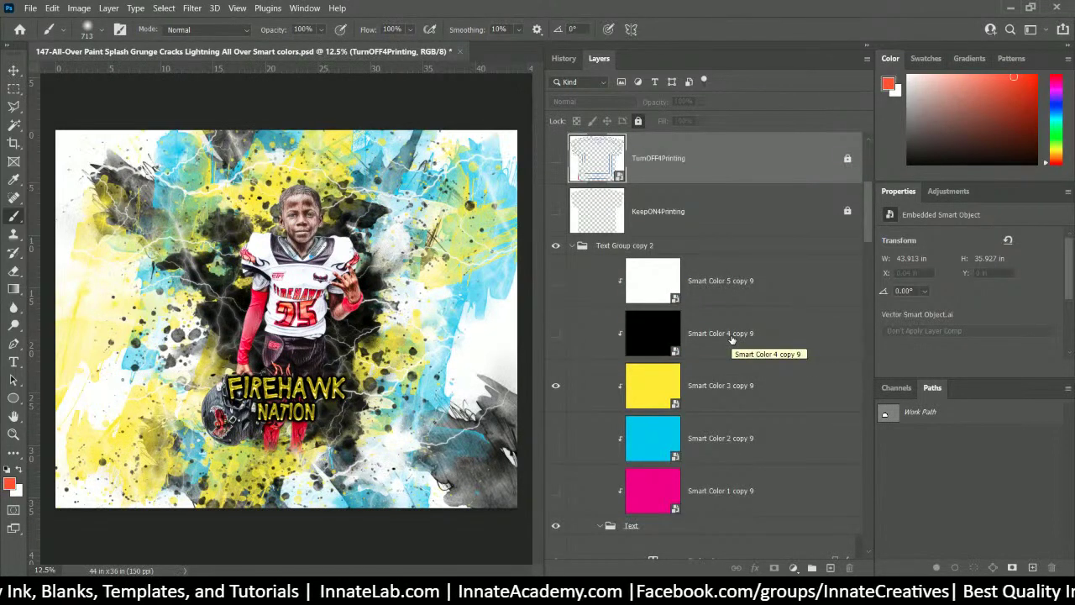
- With the Move tool, list the layers under a canvas spot, starting with Photo
right_click(317, 281)
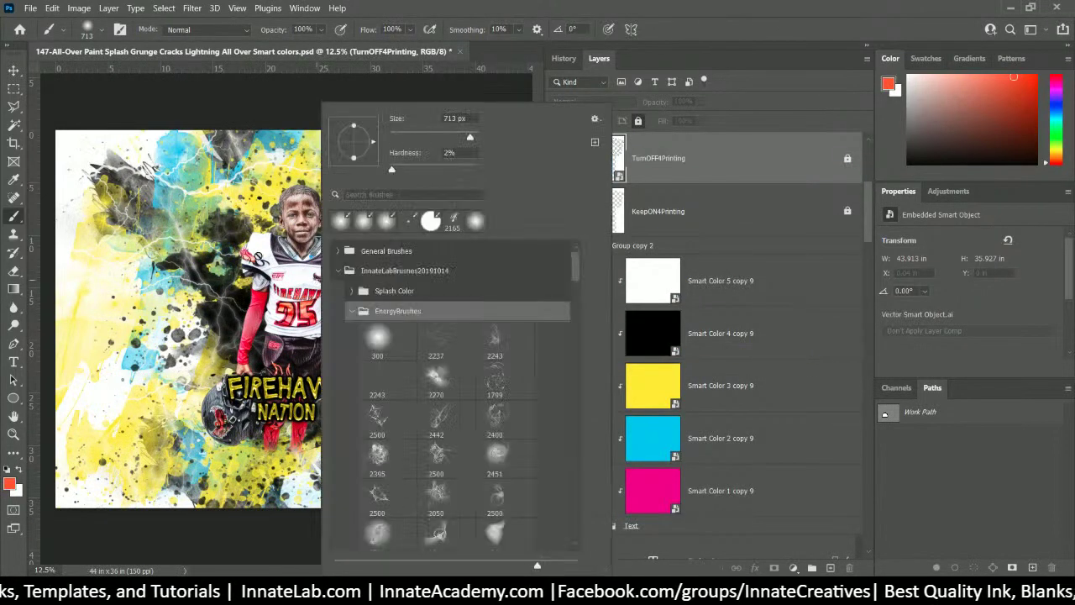
left_click(16, 71)
right_click(329, 270)
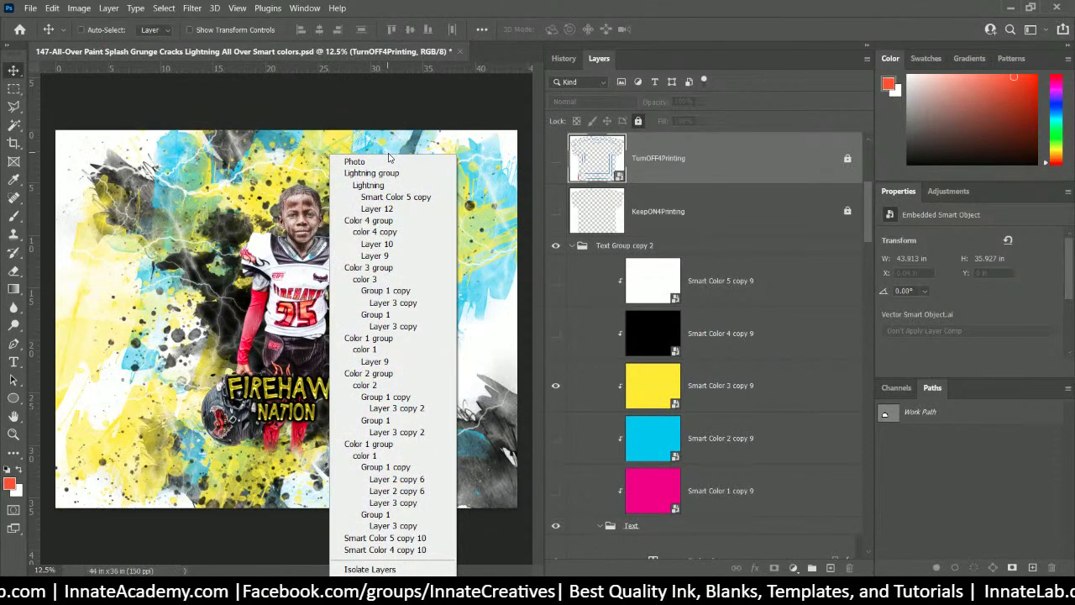
- In Photo.psb show Layer 1's man portrait, hide the boy's cutout, and save on close
left_click(386, 162)
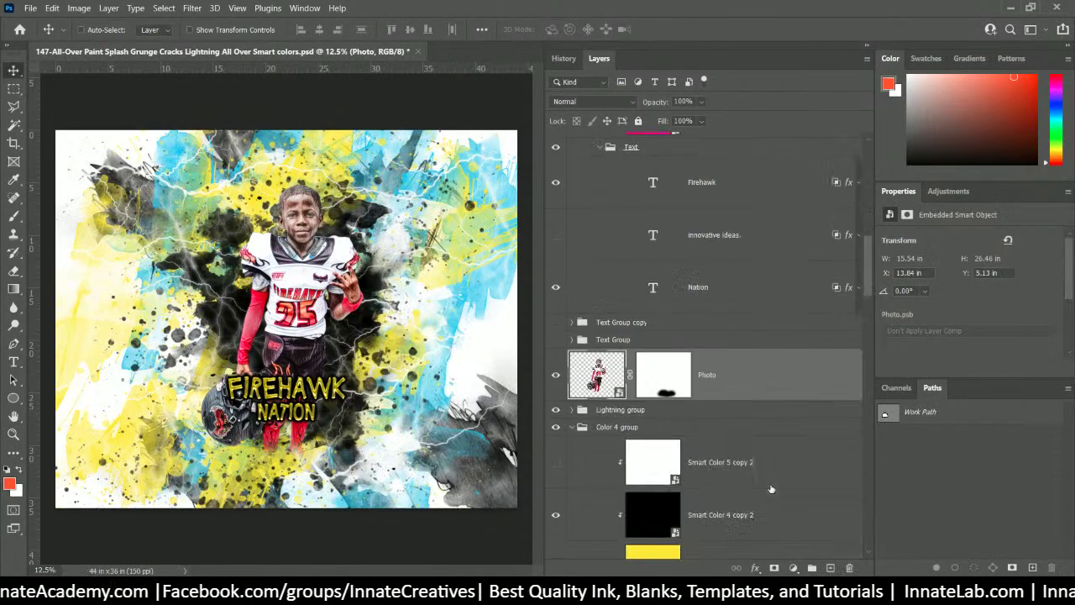
double_click(589, 371)
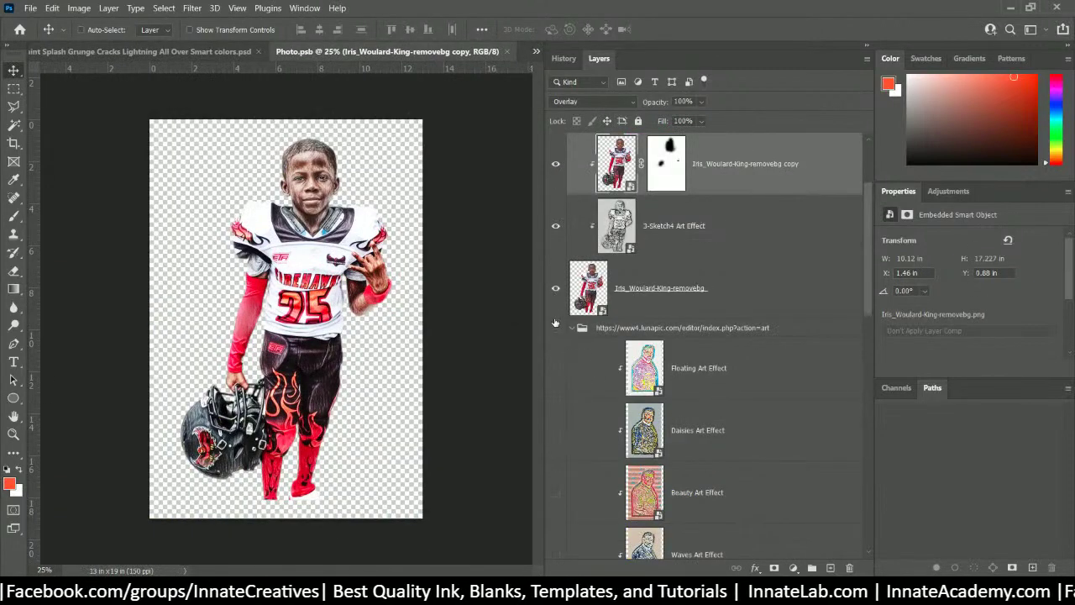
scroll(557, 332, "down", 10)
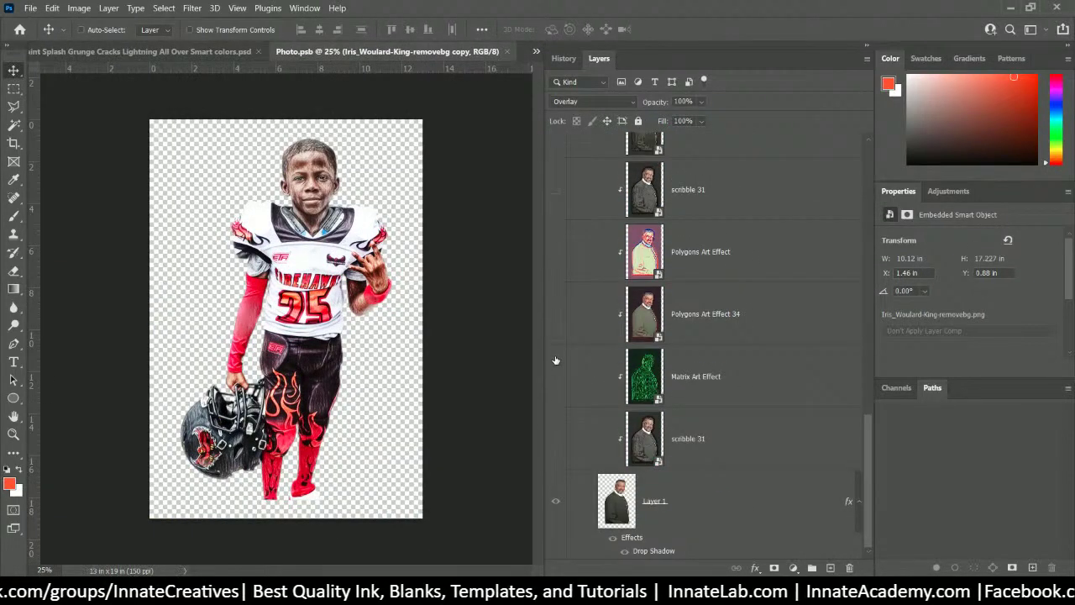
scroll(568, 414, "down", 4)
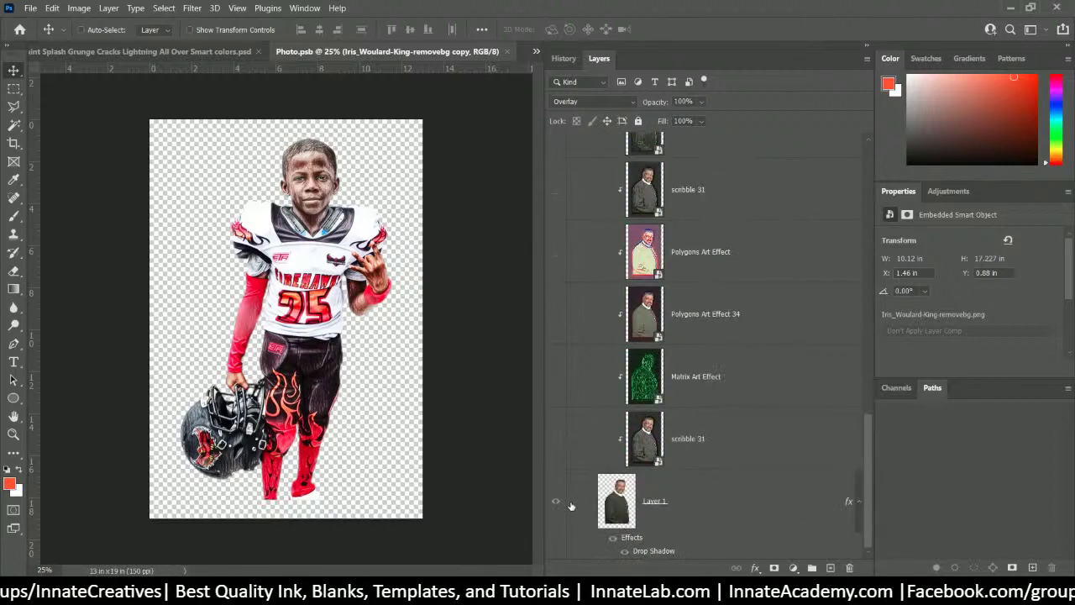
left_click(556, 501)
scroll(571, 419, "up", 10)
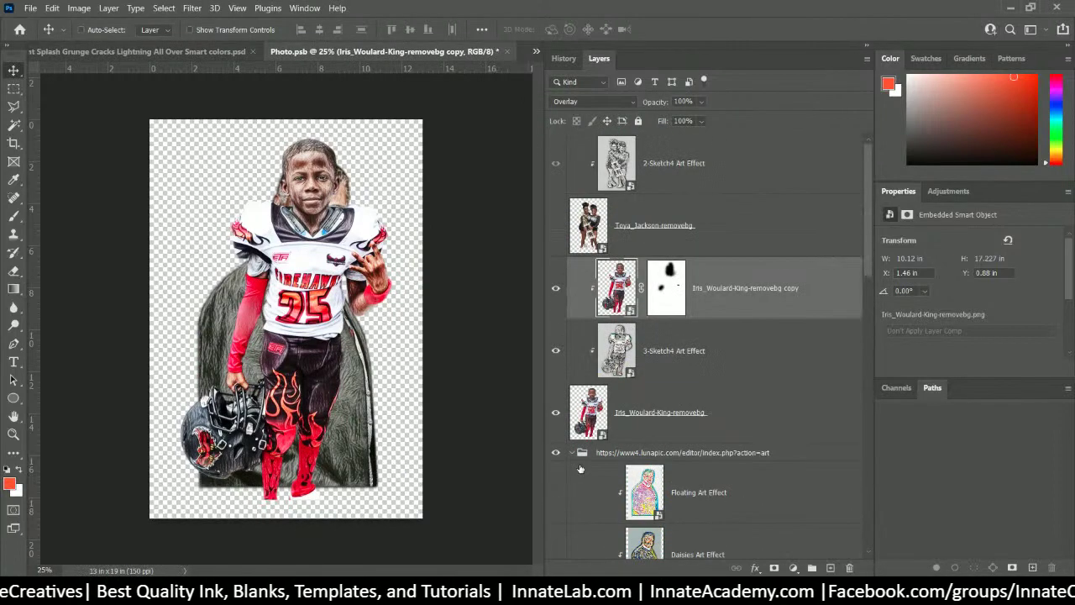
left_click(555, 420)
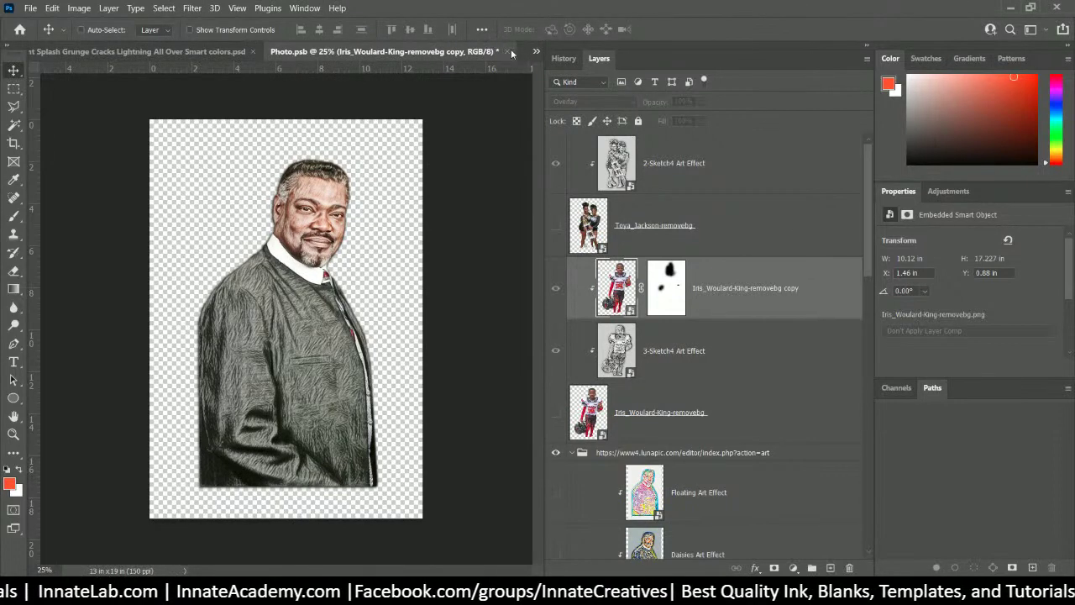
left_click(512, 52)
left_click(501, 232)
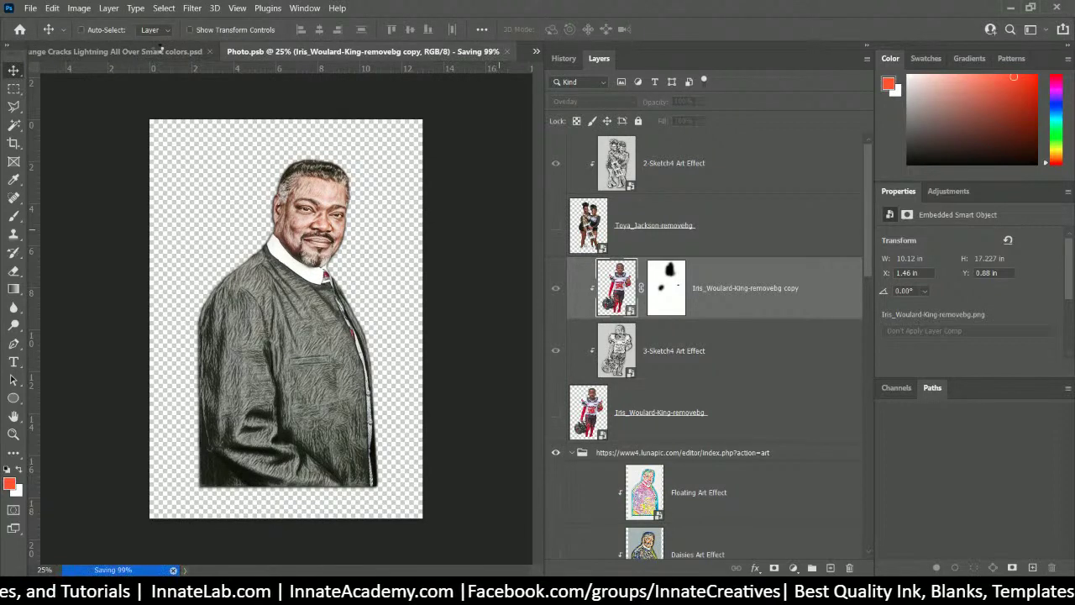
- Close the saved Photo.psb tab to return to the updated poster
key("ctrl+w")
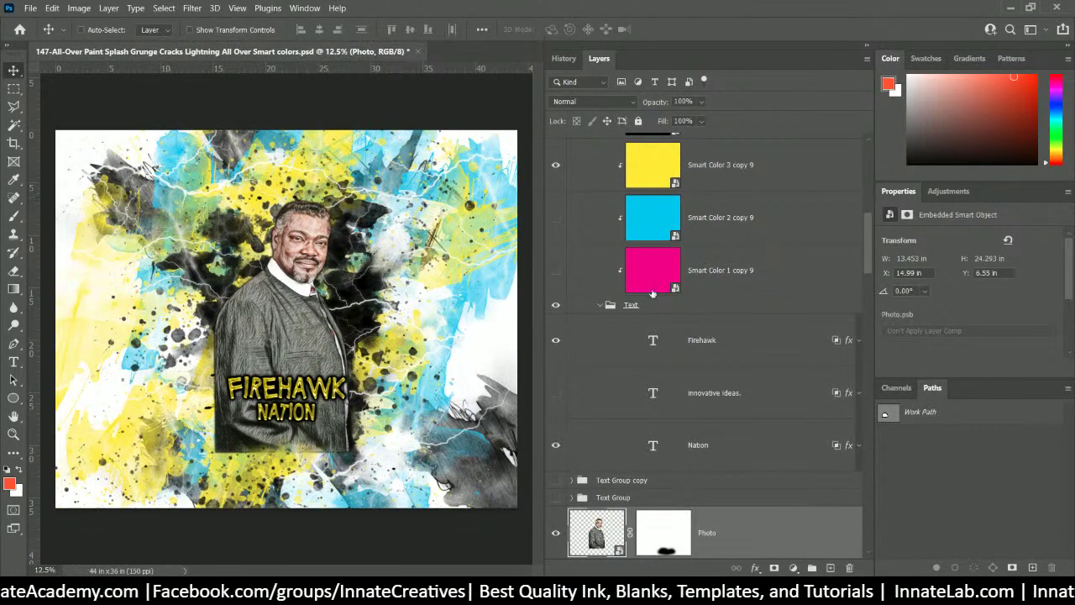
right_click(404, 245)
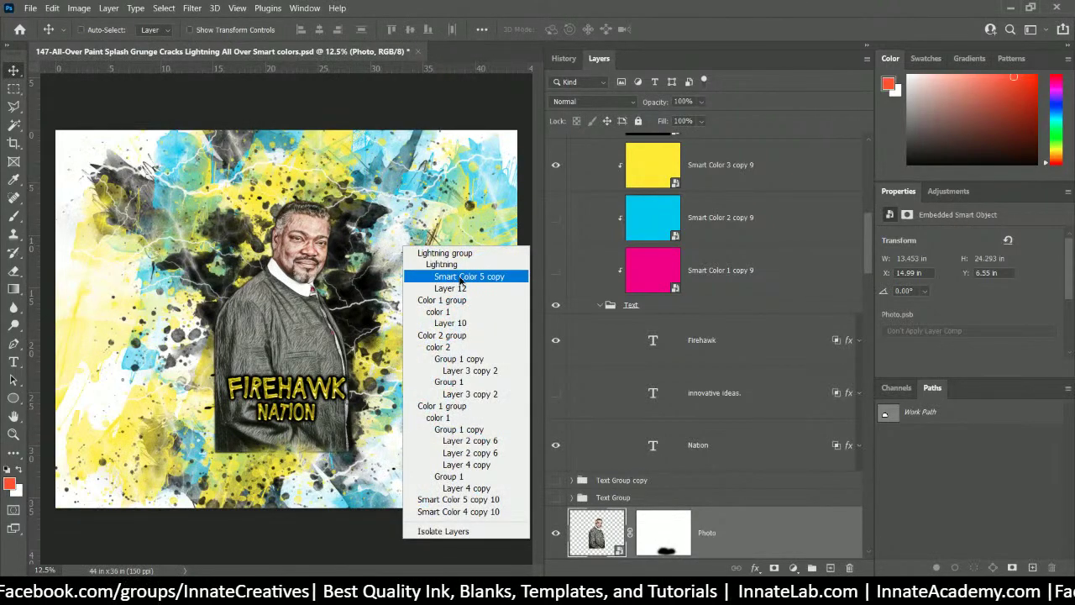
left_click(460, 277)
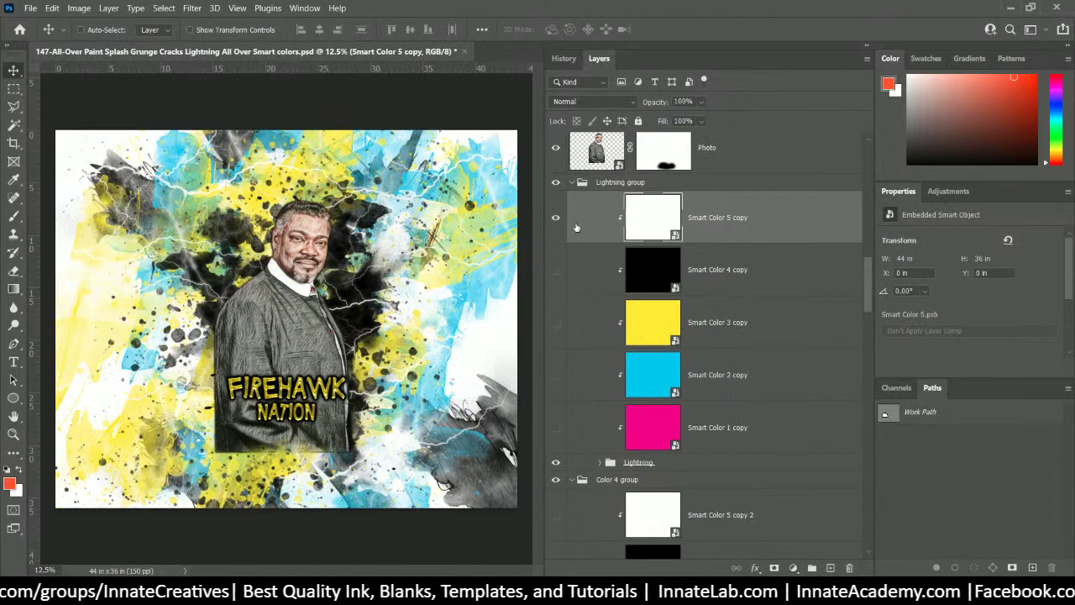
left_click(555, 217)
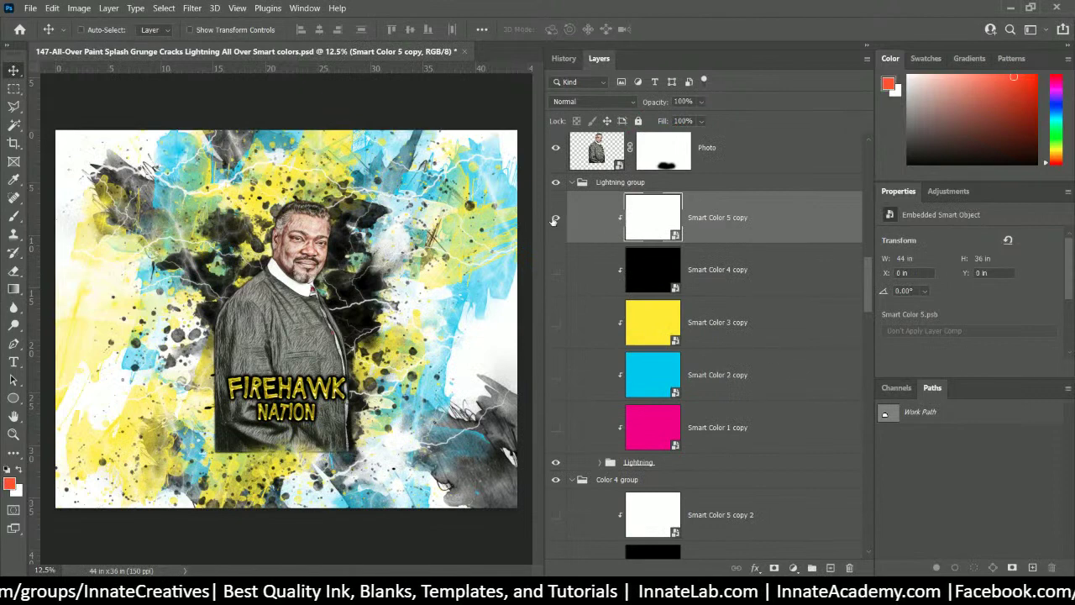
left_click(555, 429)
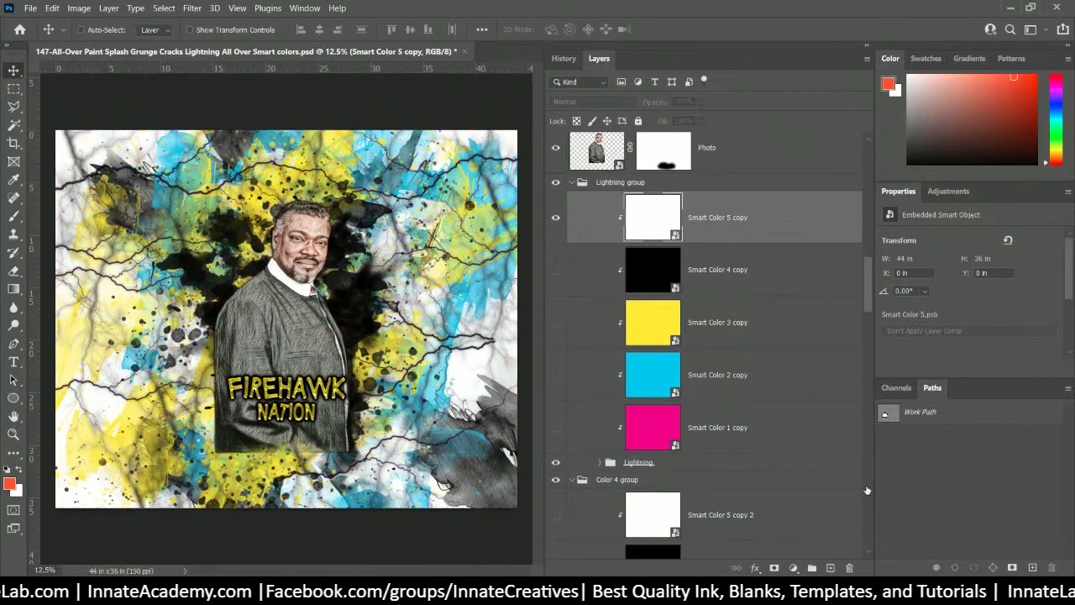
left_click(662, 471)
scroll(662, 470, "down", 2)
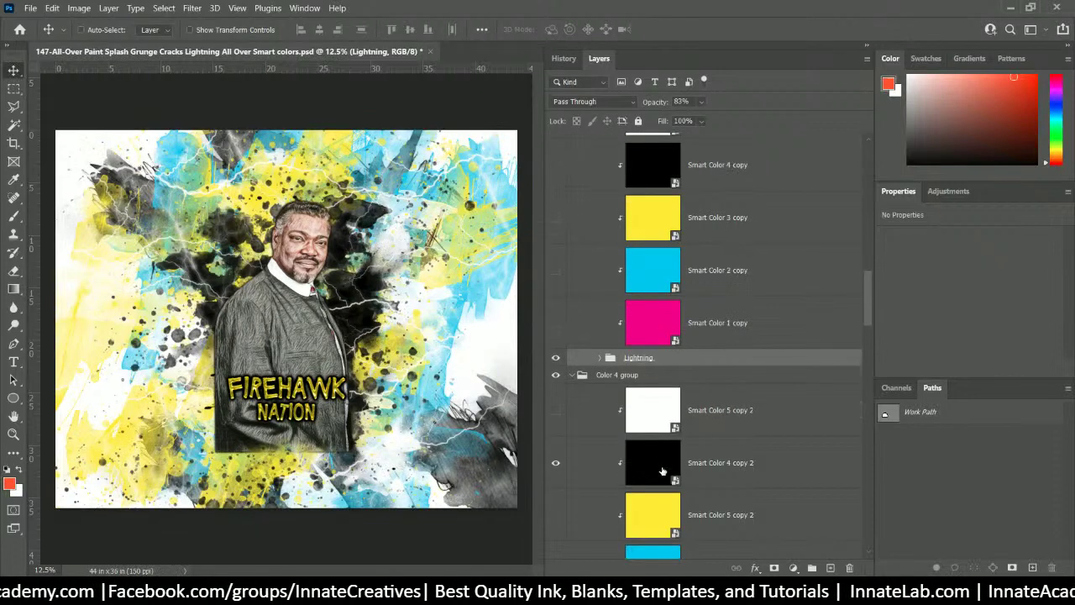
right_click(426, 312)
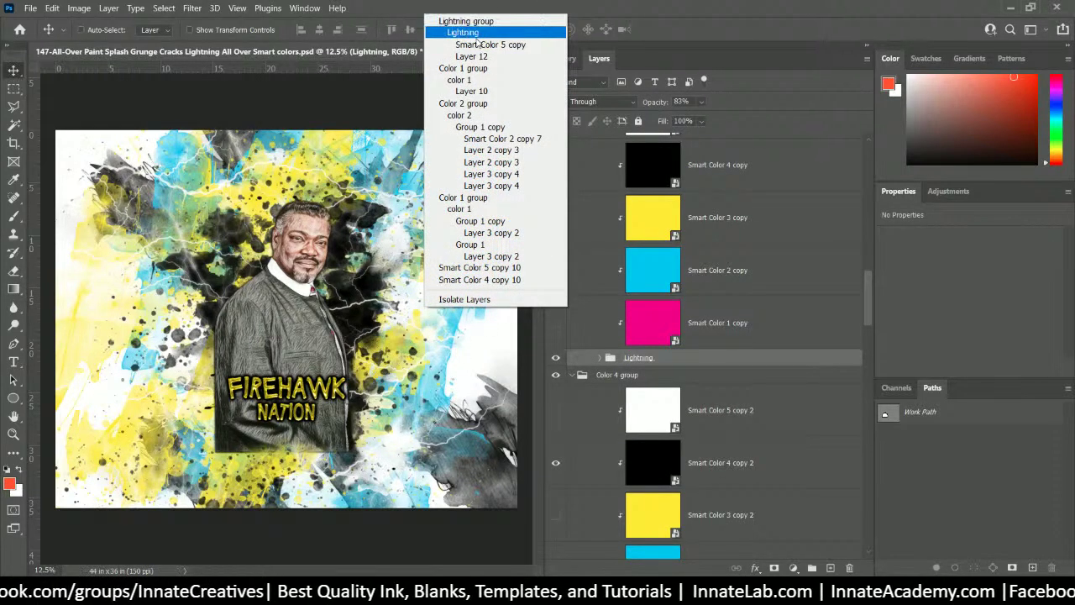
- On the color 1 splash layer, hide the black splashes and show the cyan version
left_click(483, 209)
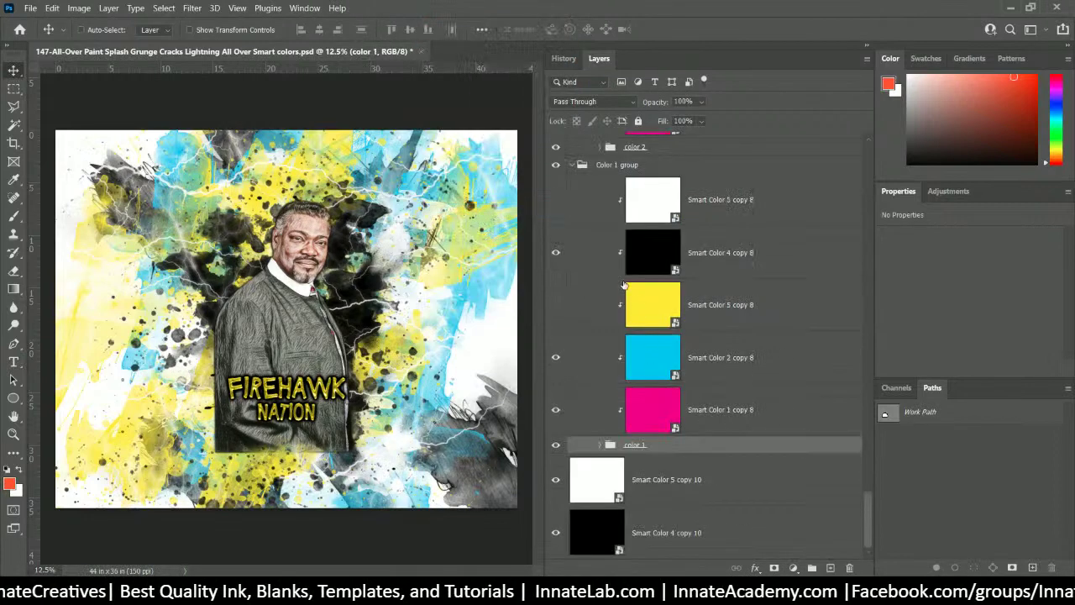
left_click(555, 252)
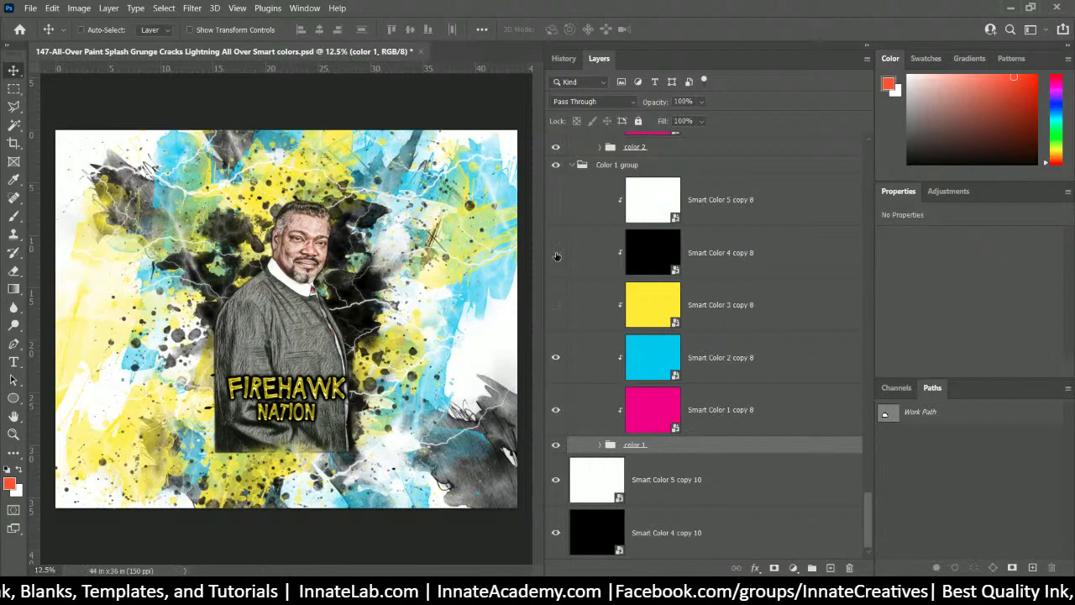
left_click(554, 357)
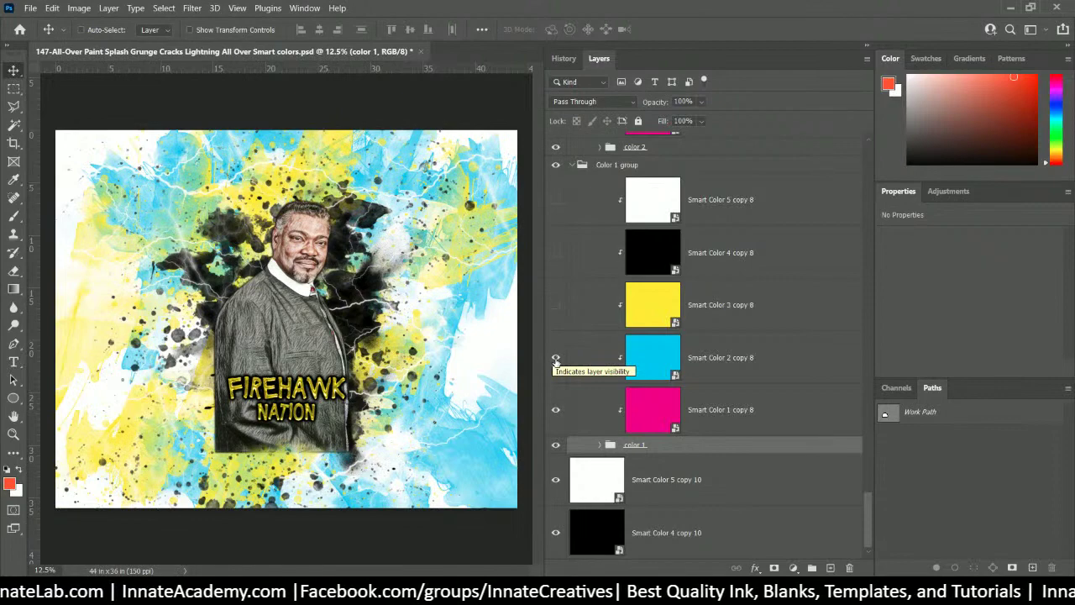
scroll(554, 359, "up", 2)
scroll(641, 269, "down", 2)
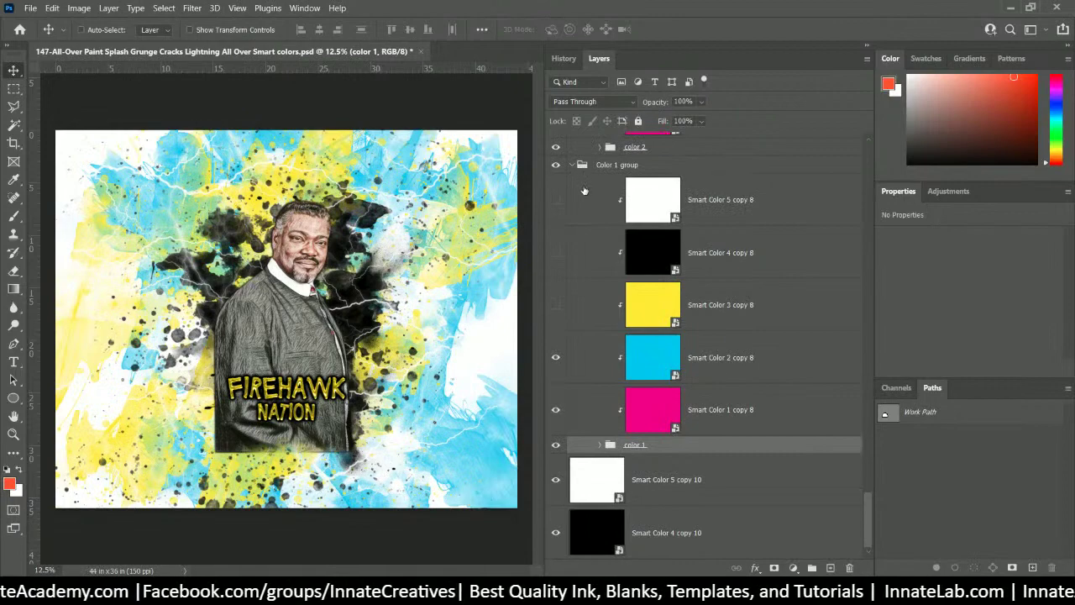
scroll(604, 449, "up", 3)
scroll(605, 449, "up", 6)
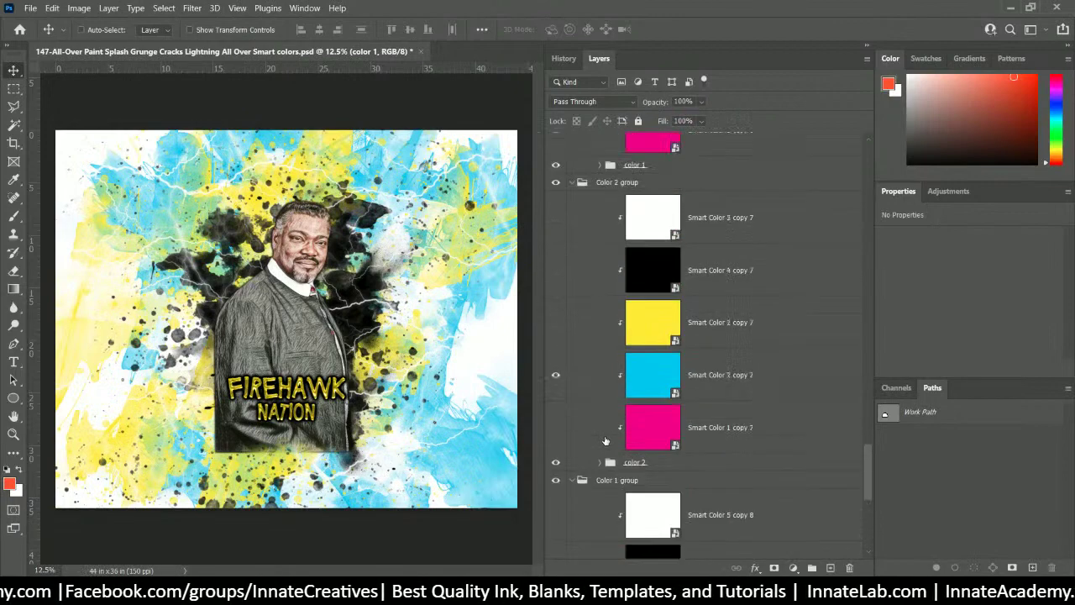
scroll(573, 308, "up", 3)
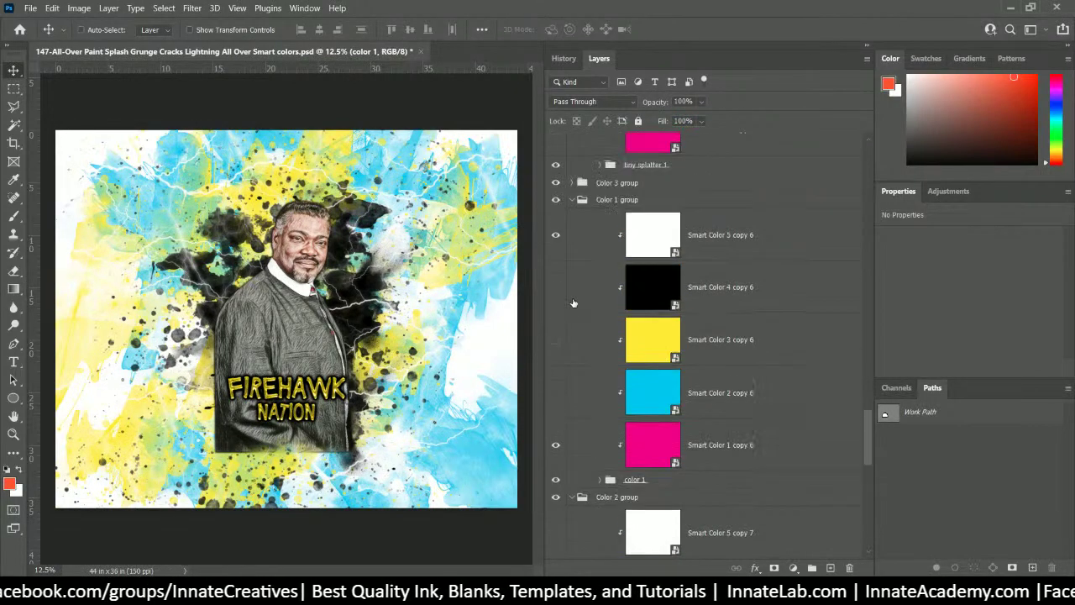
- Turn on the magenta splashes so they stand out on the black background
left_click(554, 236)
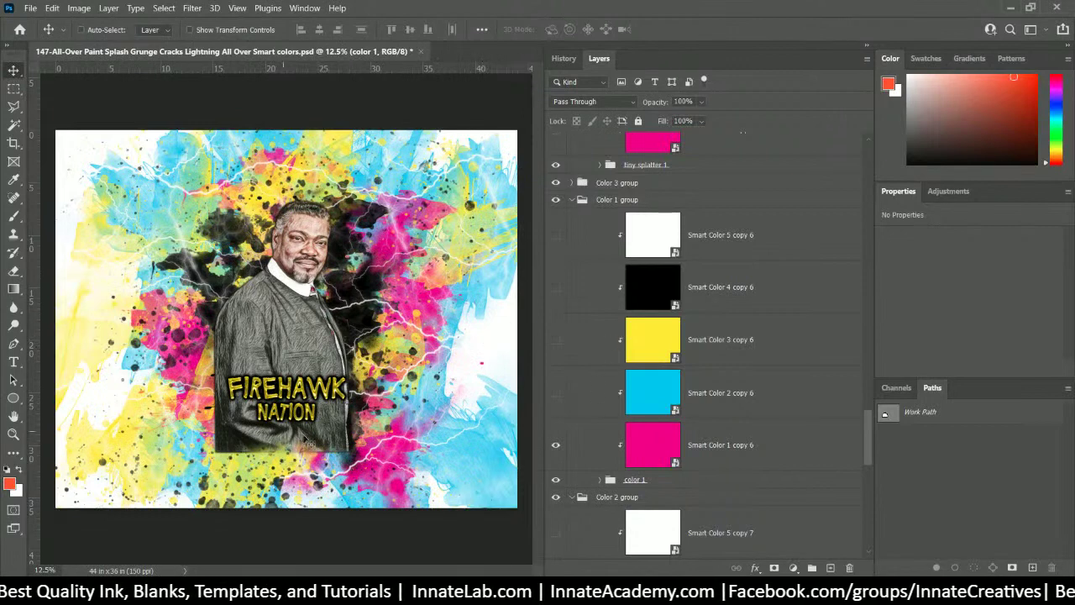
scroll(662, 440, "down", 10)
scroll(662, 439, "down", 2)
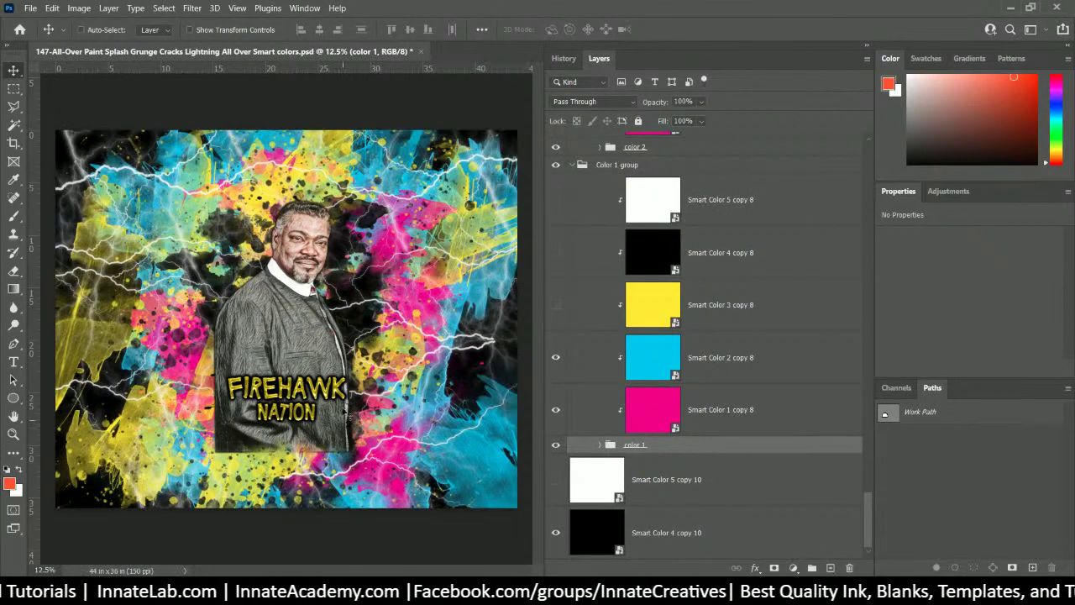
scroll(727, 378, "up", 10)
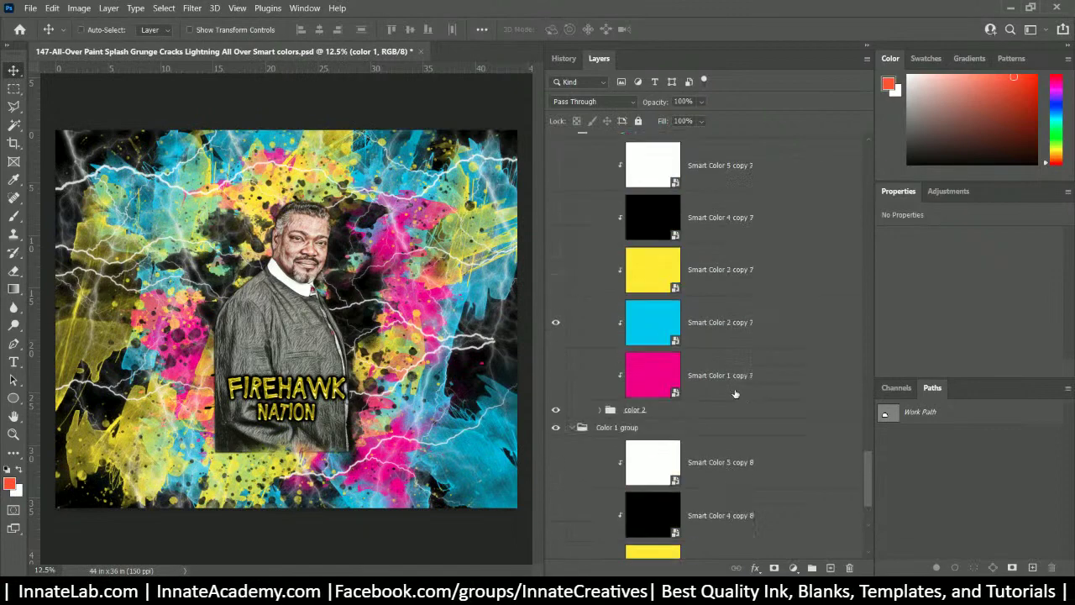
scroll(730, 376, "up", 10)
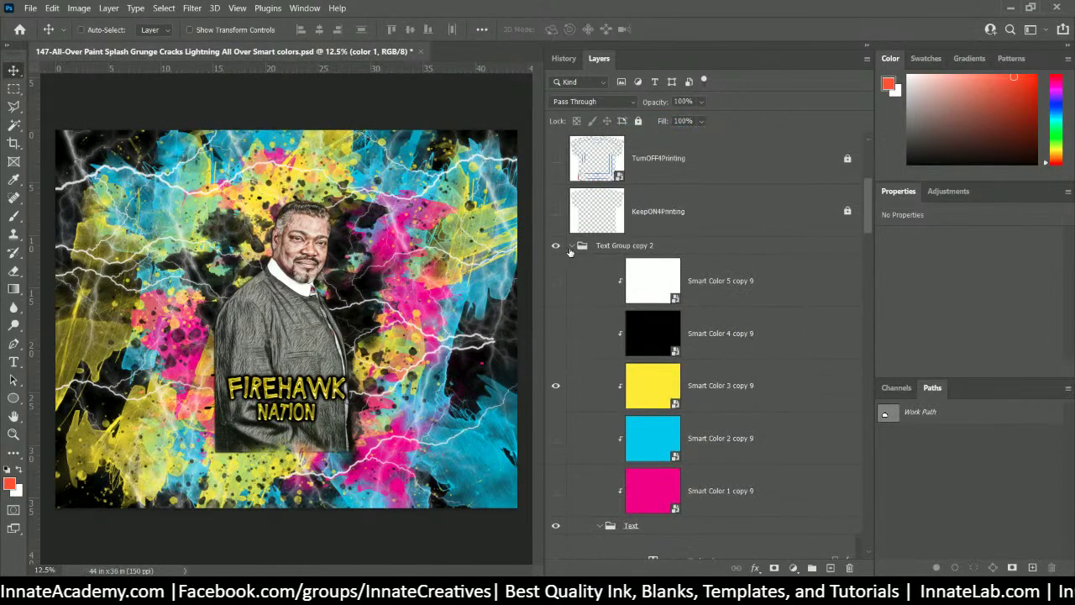
- Swap the FIREHAWK NATION text group for the INNATE text and select the Photo layer mask
left_click(573, 247)
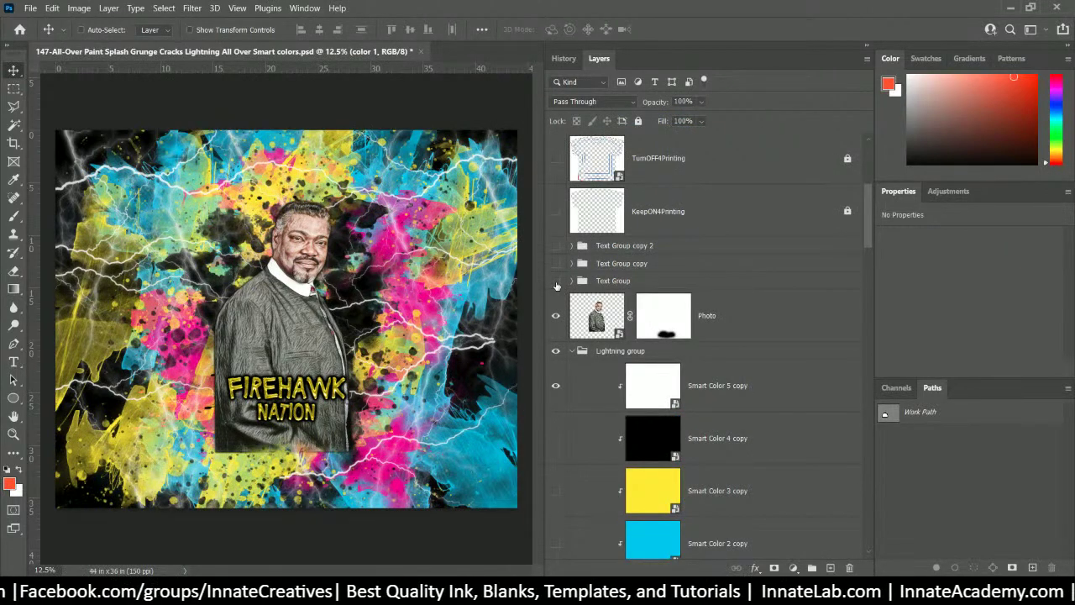
left_click(556, 284)
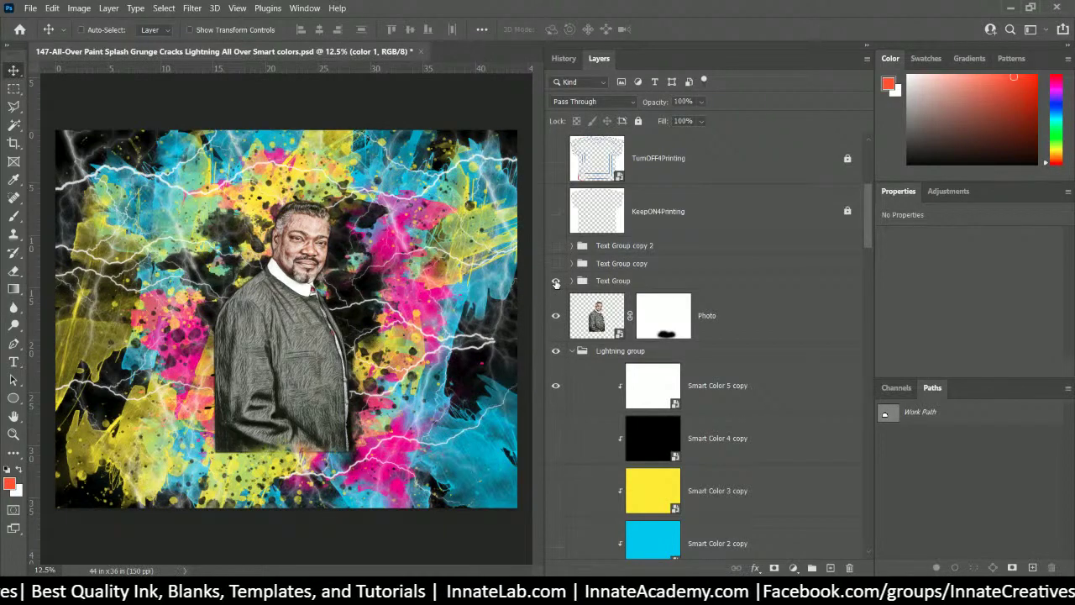
left_click(555, 282)
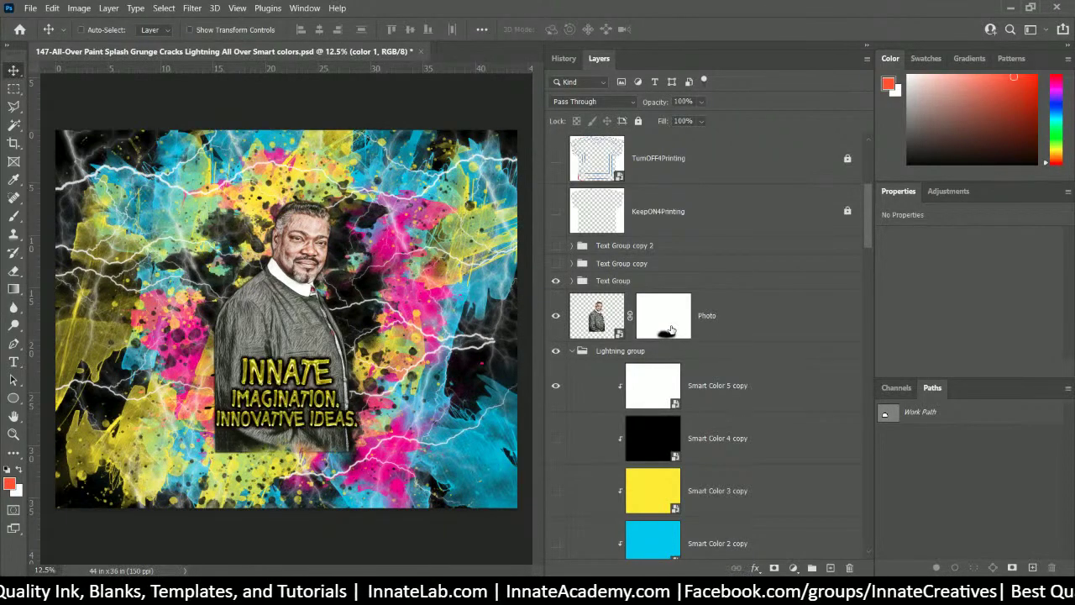
left_click(671, 326)
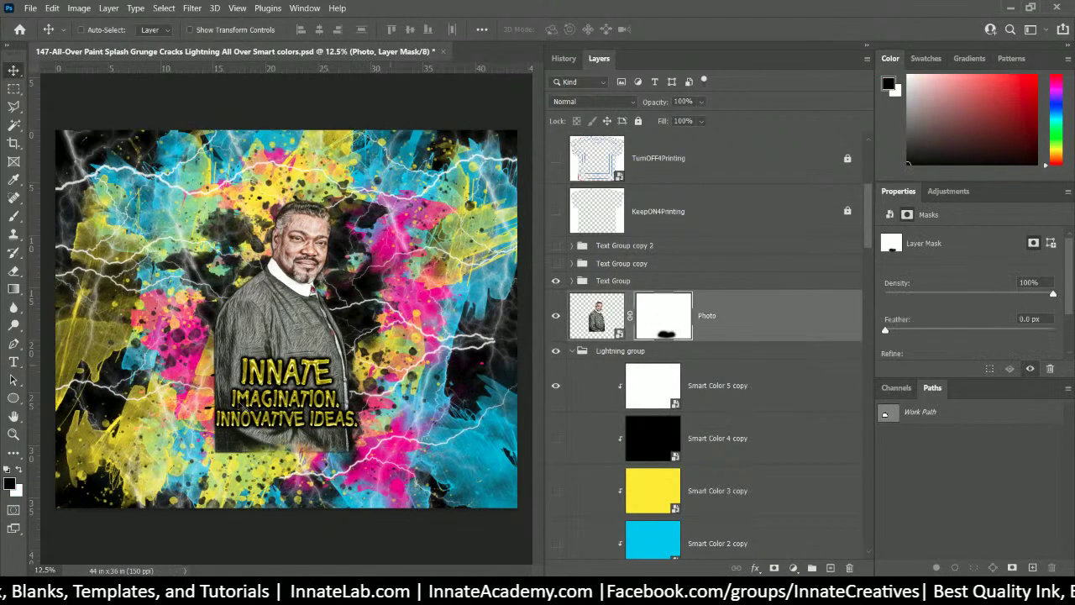
- Rework the Photo layer mask, brushing black along its bottom to hide the portrait's lower edge
right_click(672, 324)
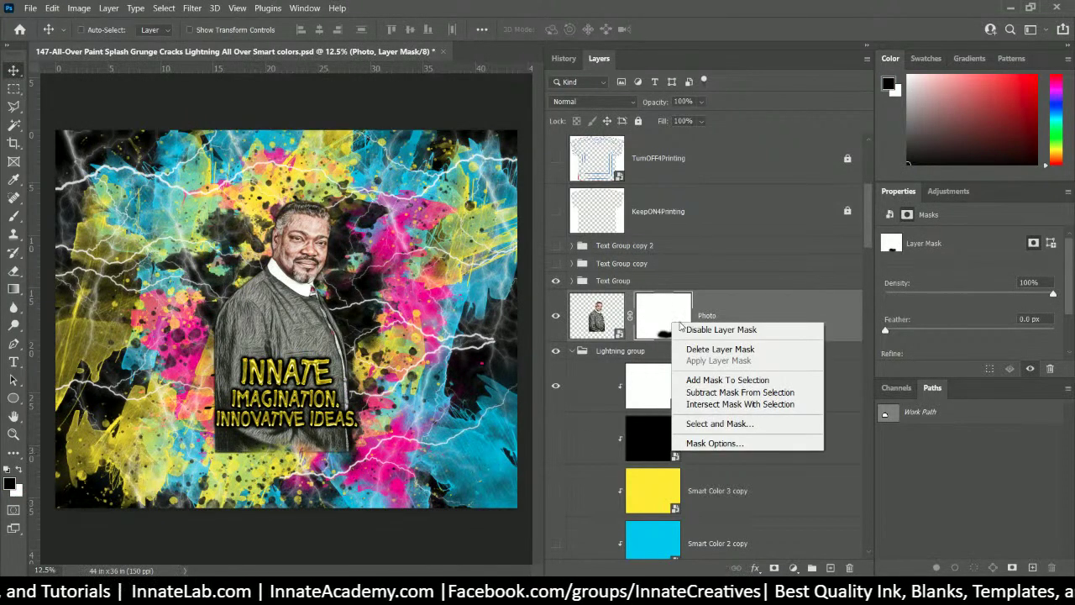
left_click(718, 349)
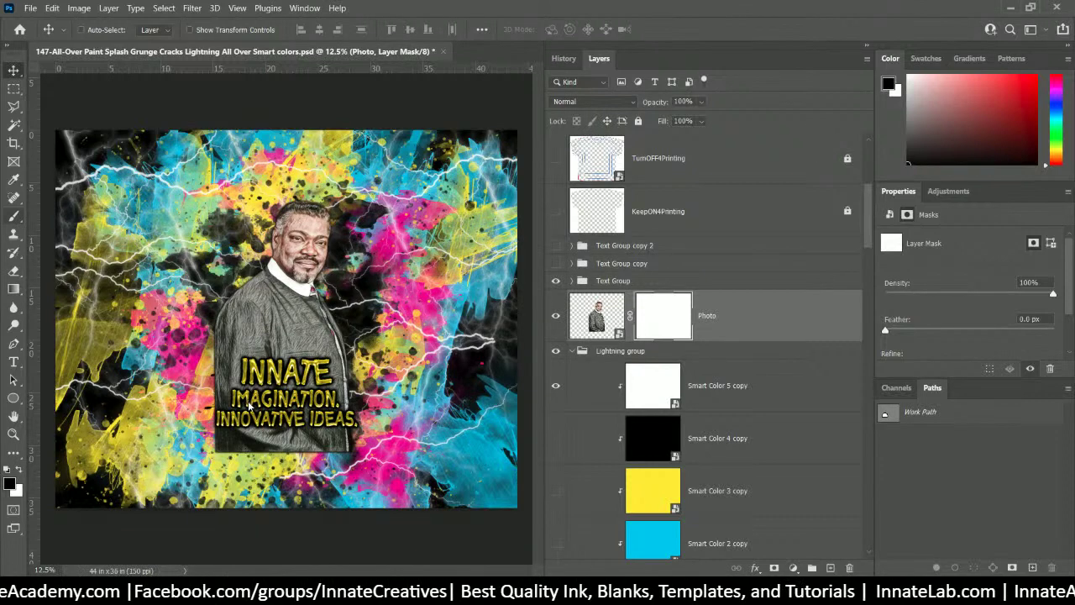
left_click(14, 216)
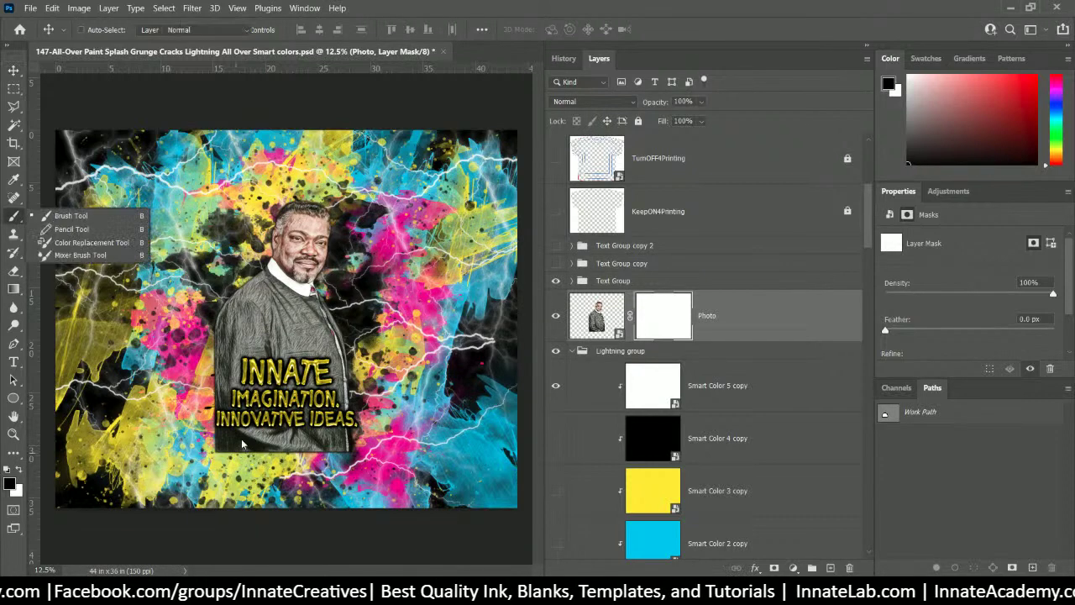
left_click(50, 215)
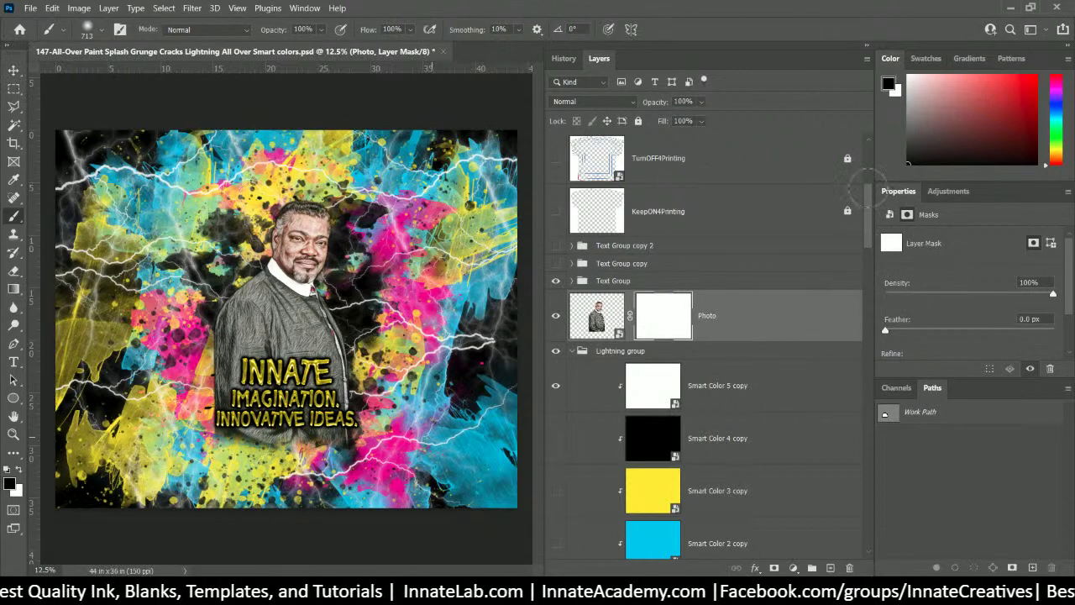
left_click_drag(420, 458, 189, 454)
left_click(13, 70)
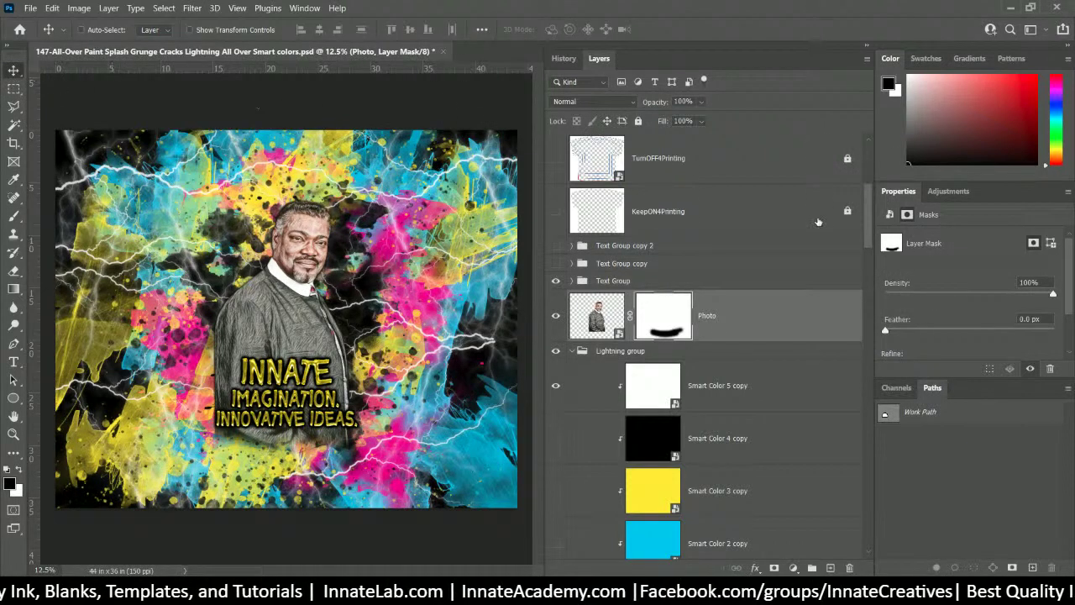
mouse_move(870, 223)
left_mouse_down()
mouse_move(872, 245)
mouse_move(878, 210)
mouse_move(893, 223)
mouse_move(880, 220)
left_mouse_up()
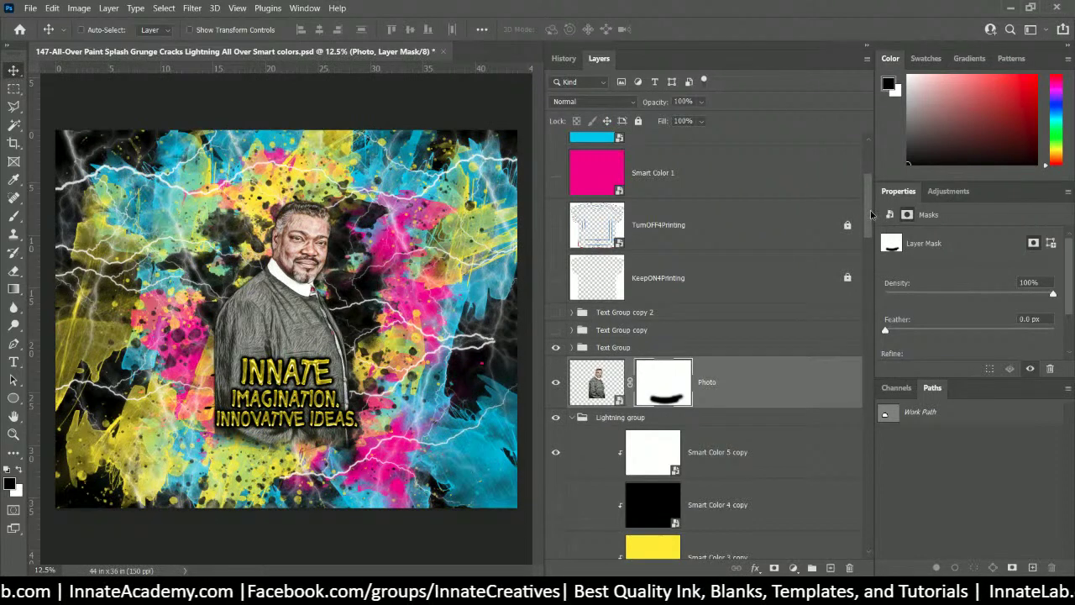
mouse_move(870, 216)
left_mouse_down()
mouse_move(880, 208)
mouse_move(874, 244)
mouse_move(878, 231)
left_mouse_up()
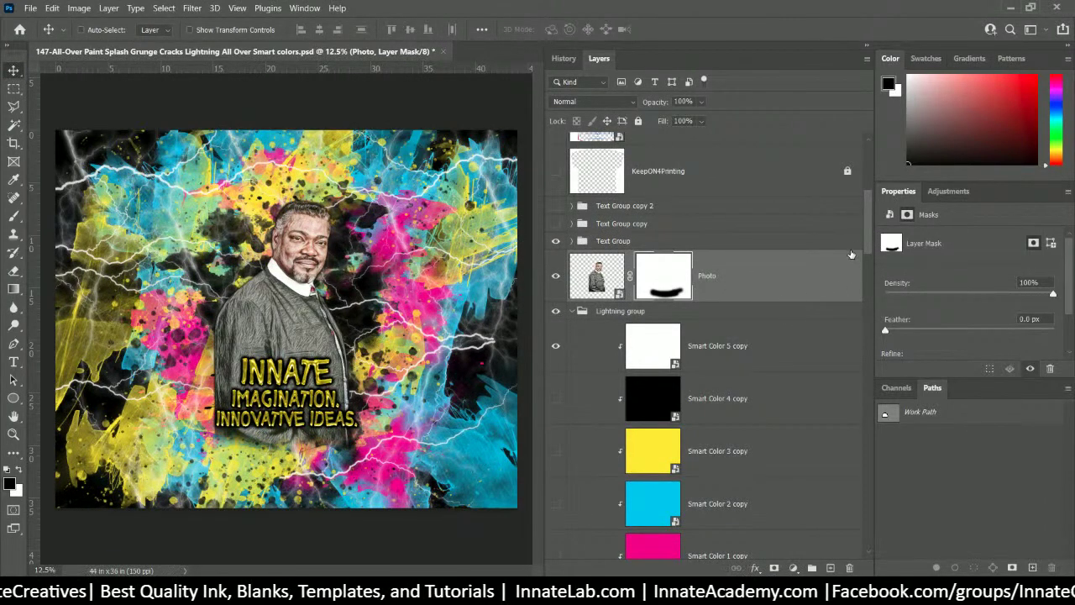
mouse_move(869, 229)
left_mouse_down()
mouse_move(880, 178)
mouse_move(871, 227)
left_mouse_up()
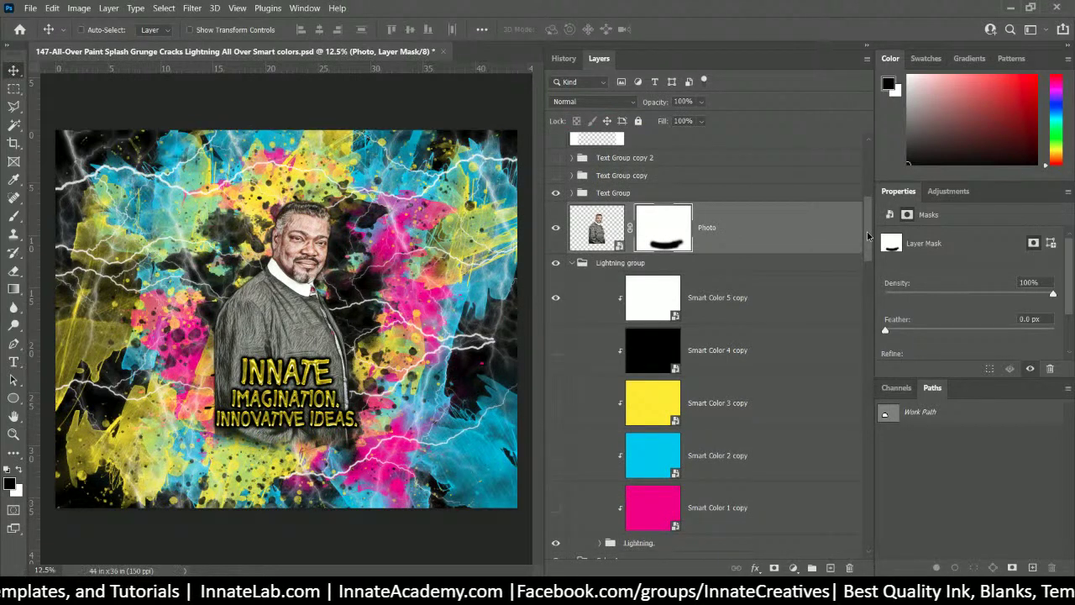
mouse_move(867, 235)
left_mouse_down()
mouse_move(868, 247)
mouse_move(873, 234)
left_mouse_up()
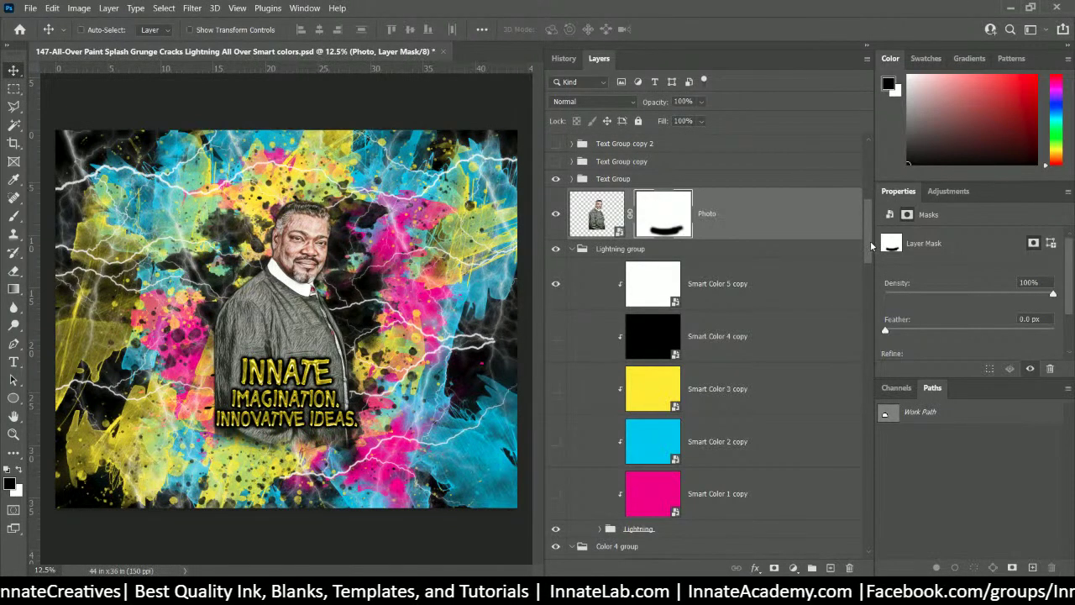
scroll(869, 250, "down", 1)
left_click_drag(870, 250, 887, 227)
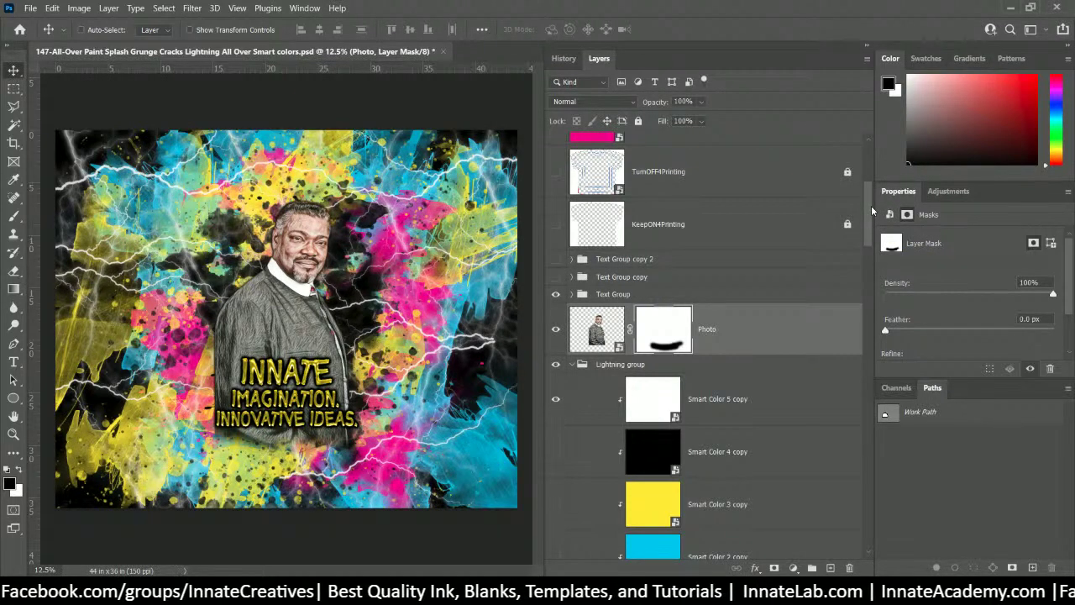
scroll(872, 210, "up", 2)
scroll(870, 208, "down", 3)
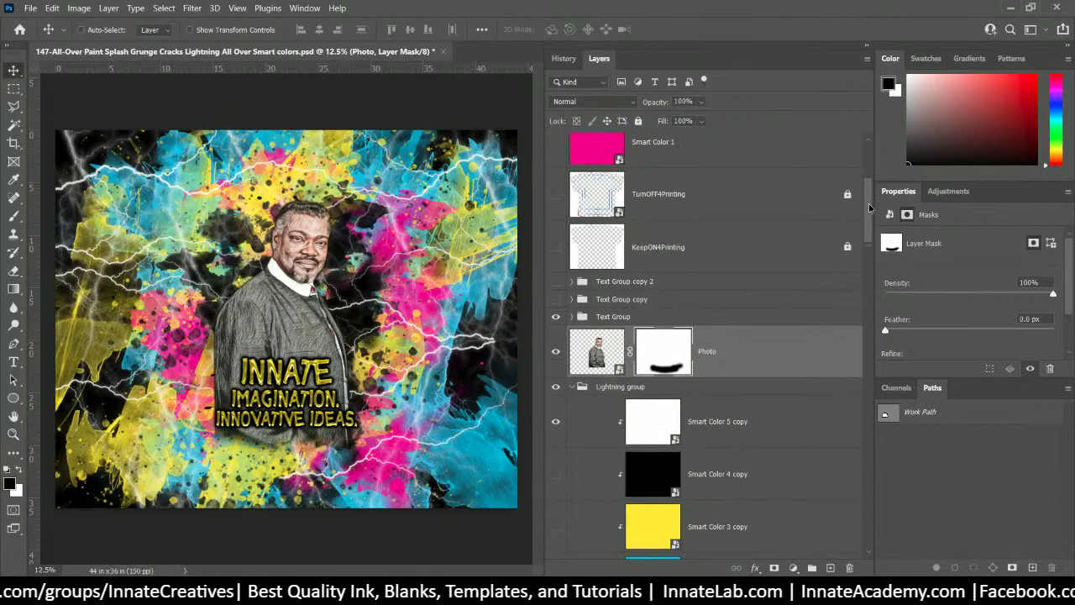
scroll(870, 212, "down", 1)
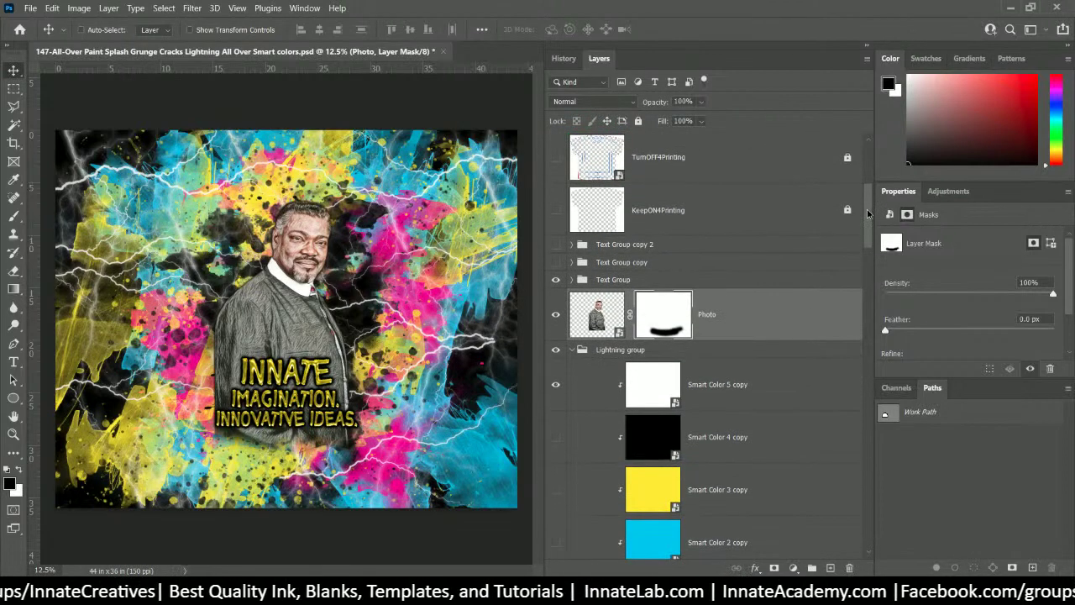
scroll(870, 213, "down", 1)
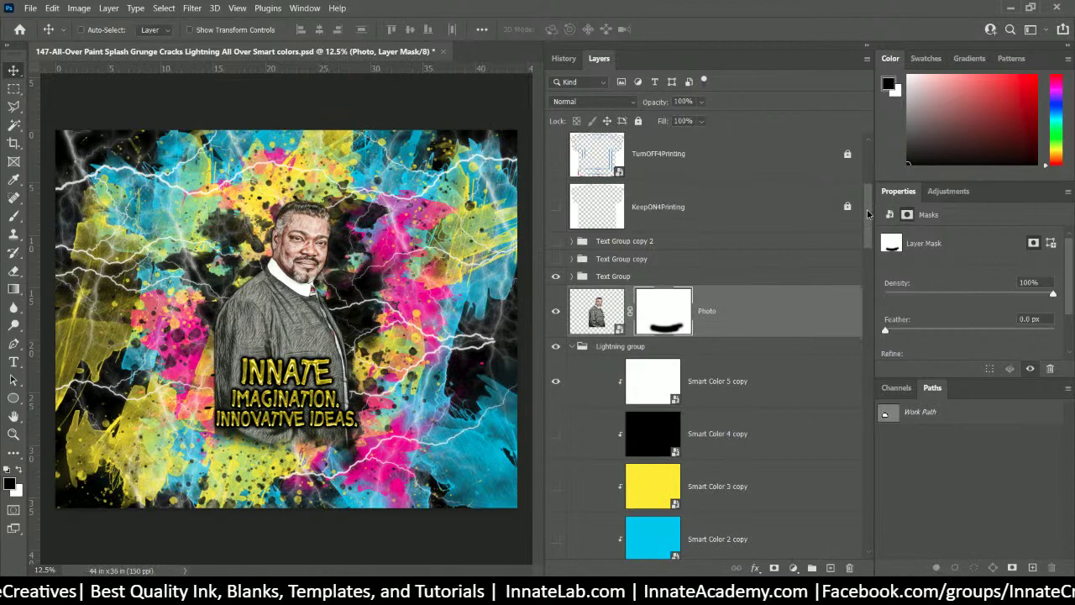
scroll(870, 214, "up", 2)
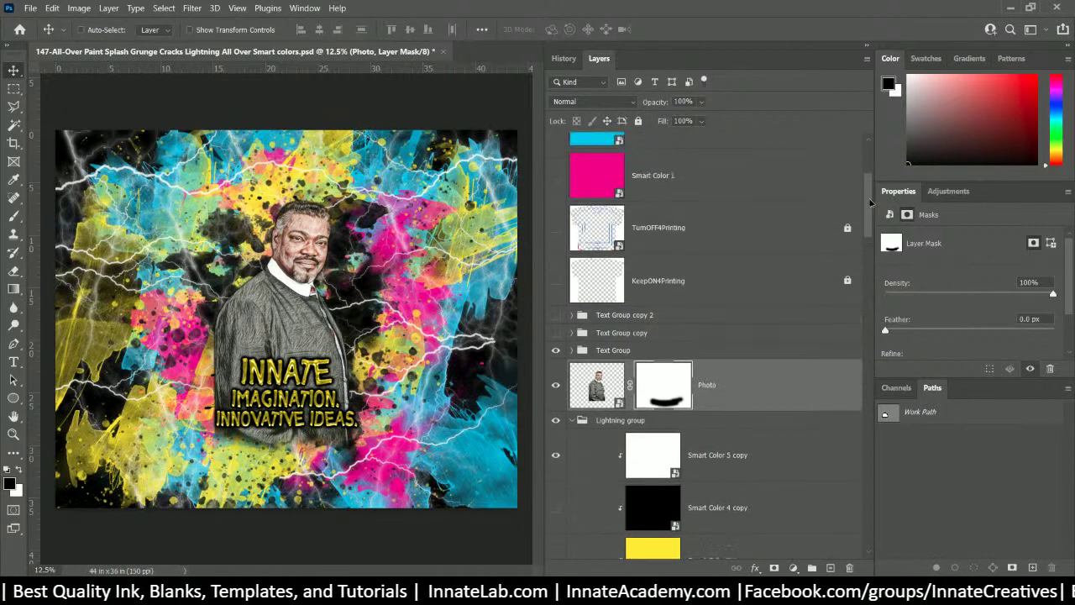
- Select the Lightning group and turn on TurnOFF4Printing and KeepON4Printing to frame the T-shirt
scroll(870, 203, "down", 1)
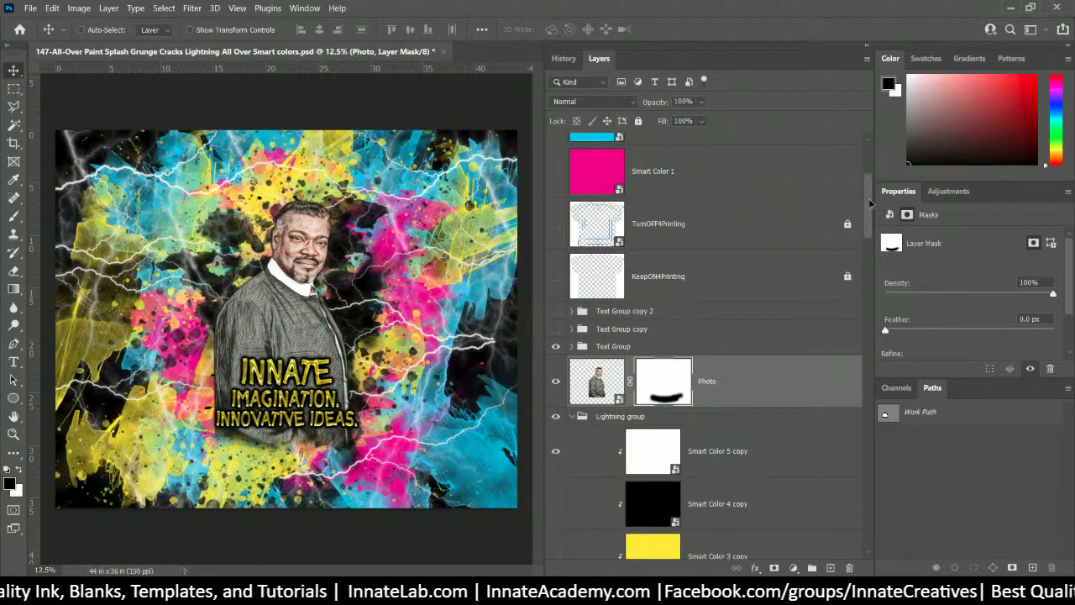
left_click(663, 416)
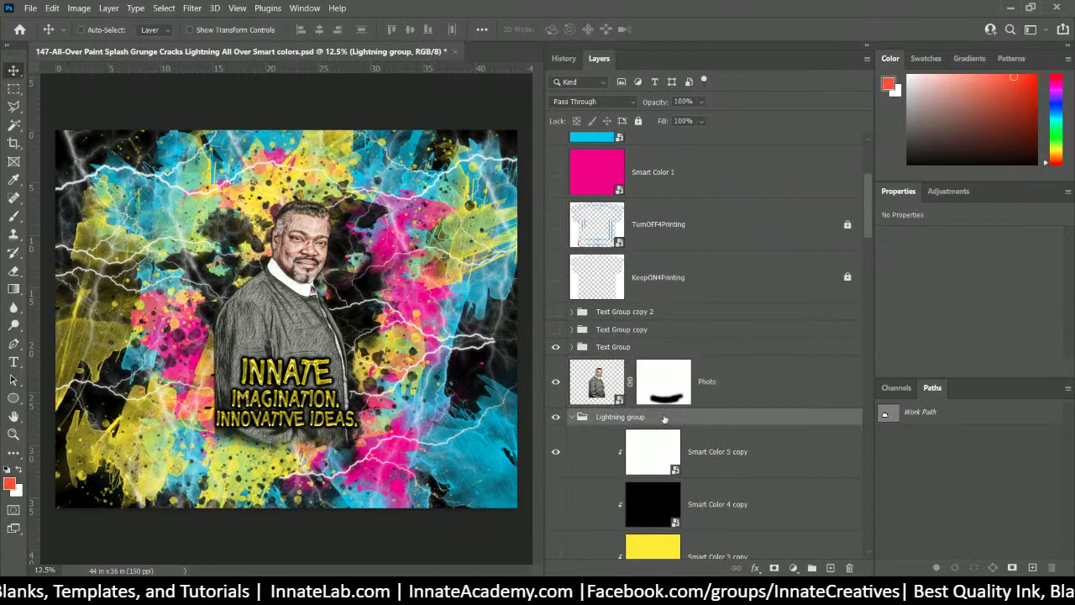
scroll(557, 418, "up", 4)
left_click(556, 420)
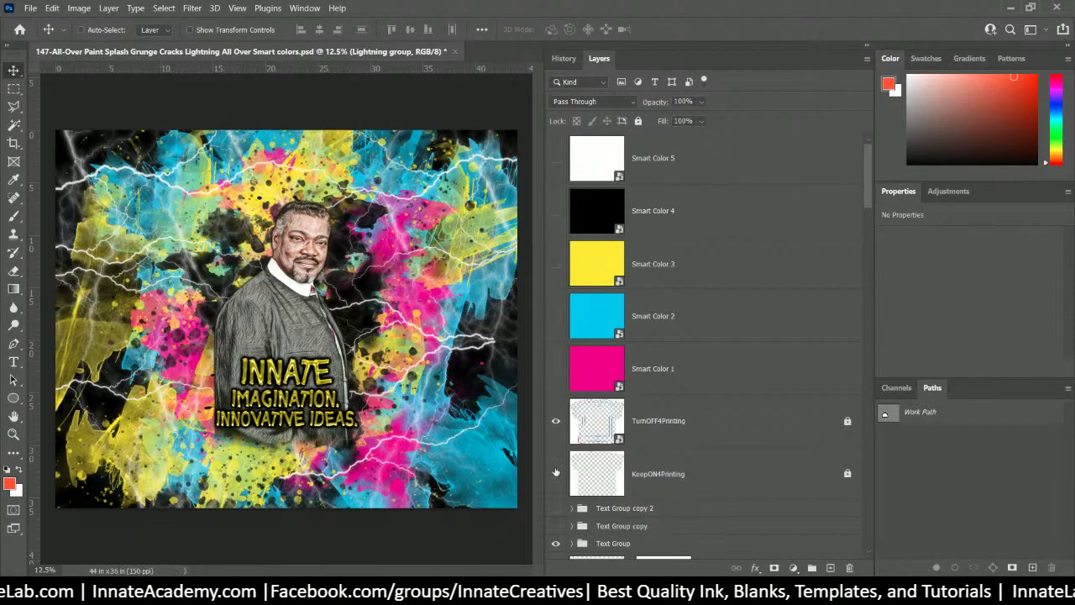
left_click(556, 476)
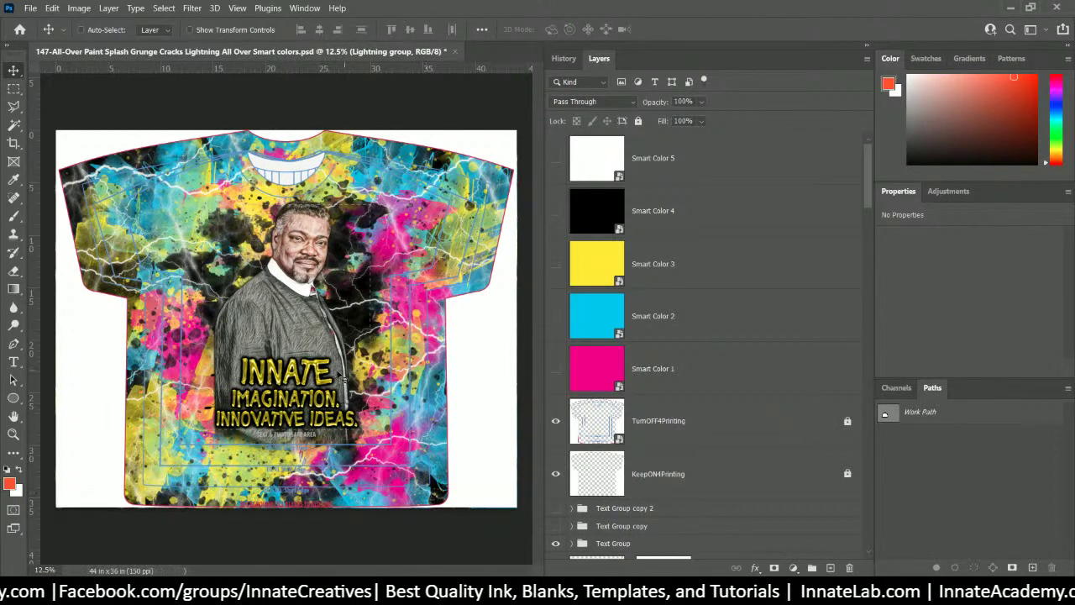
scroll(649, 516, "down", 2)
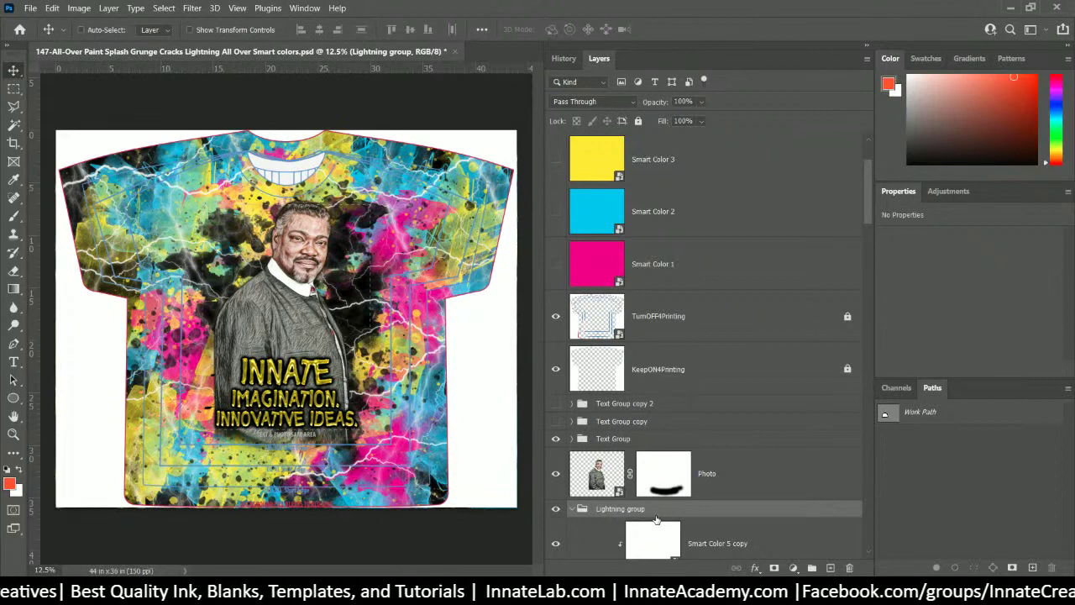
- Open the Innate Academy site in a new Chrome tab and highlight the $60 monthly price
mouse_move(500, 601)
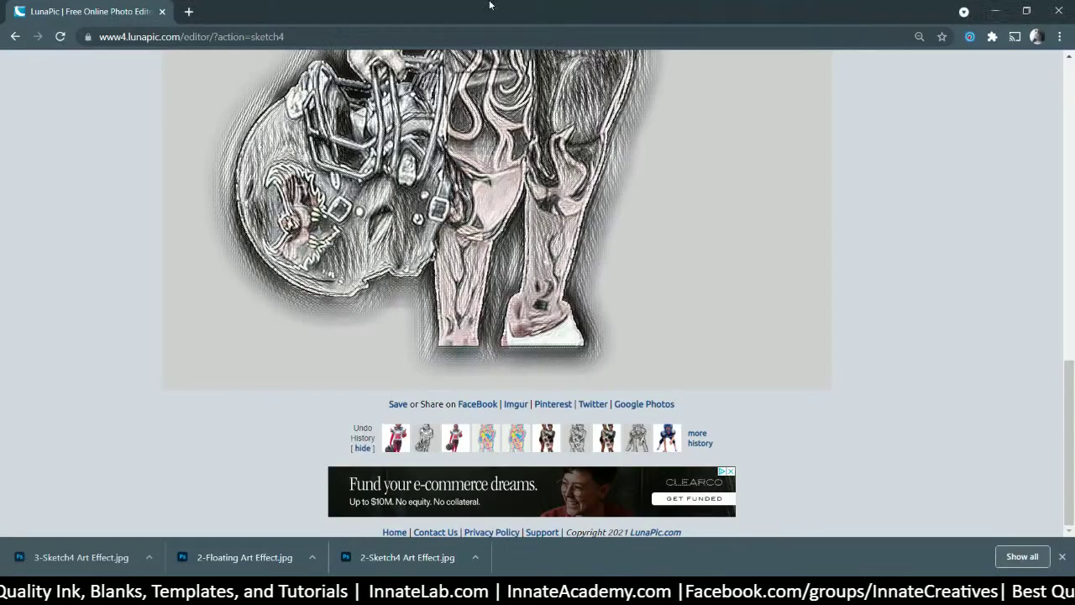
left_click(575, 525)
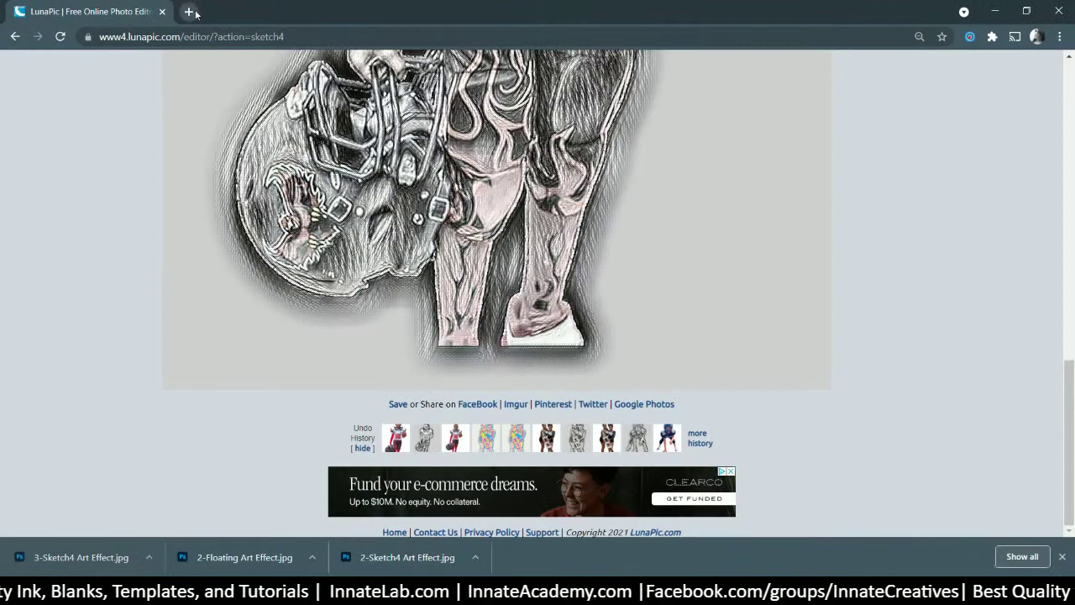
left_click(189, 12)
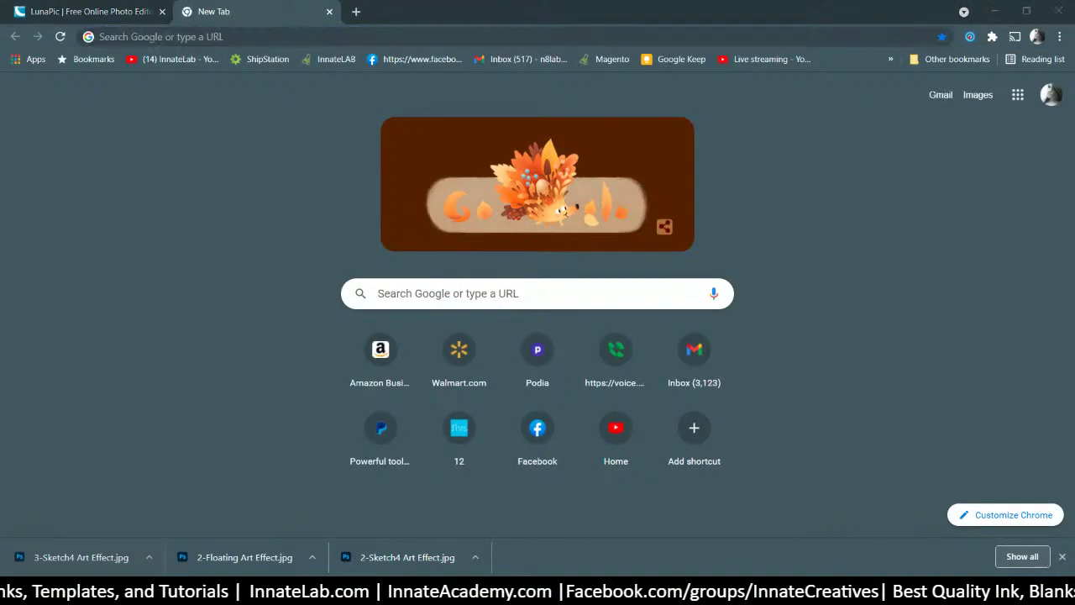
left_click_drag(429, 1, 424, 19)
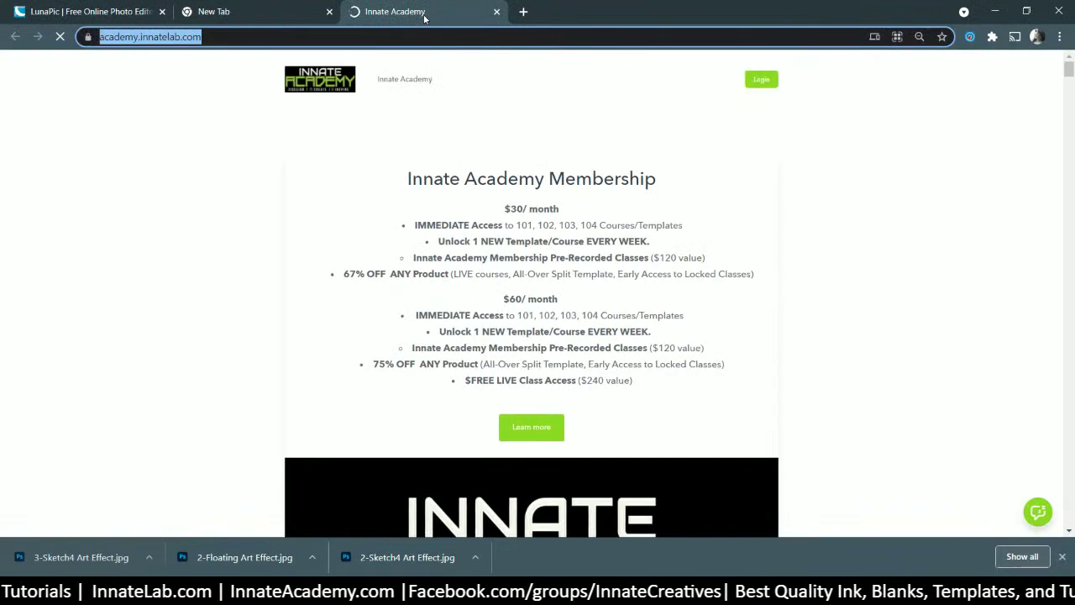
scroll(483, 220, "down", 1)
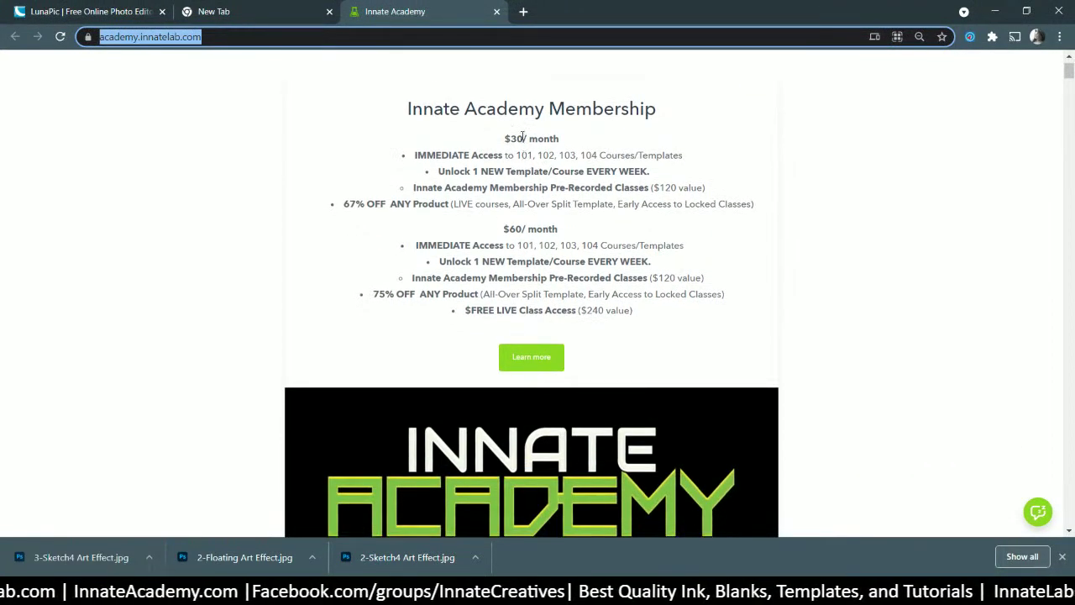
left_click_drag(510, 229, 565, 233)
- Scroll through the course catalogue, highlight the Chip Bag course title, and return to Photoshop
scroll(579, 252, "down", 6)
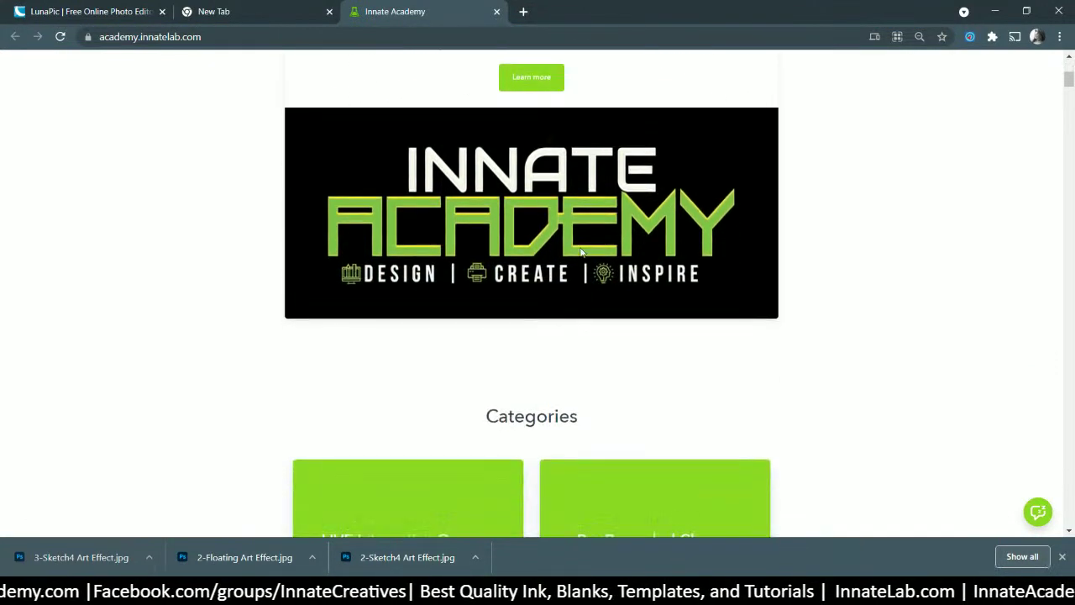
scroll(580, 252, "down", 5)
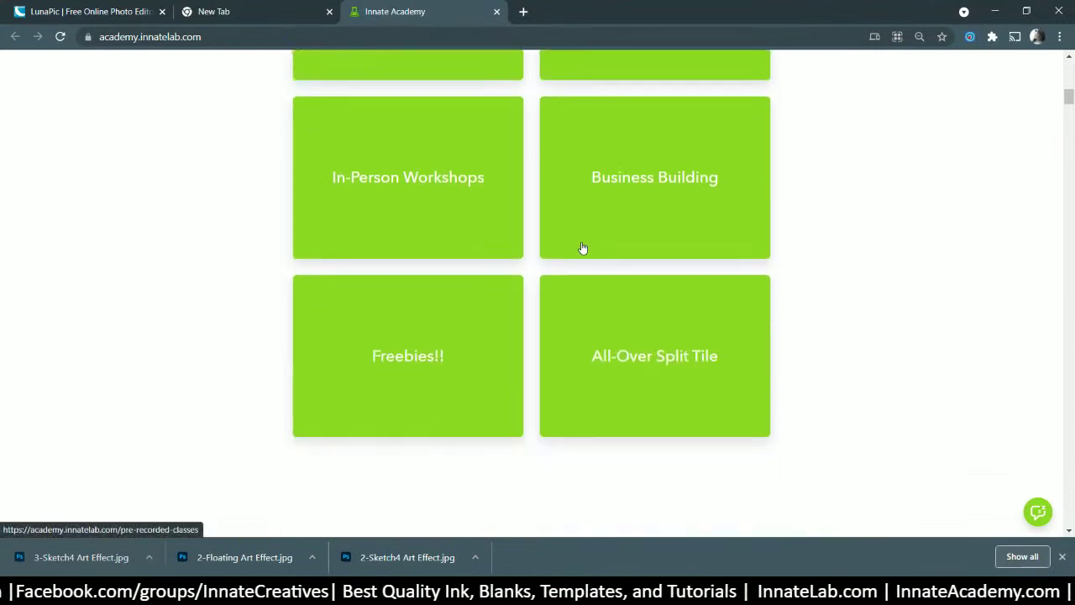
scroll(582, 243, "down", 3)
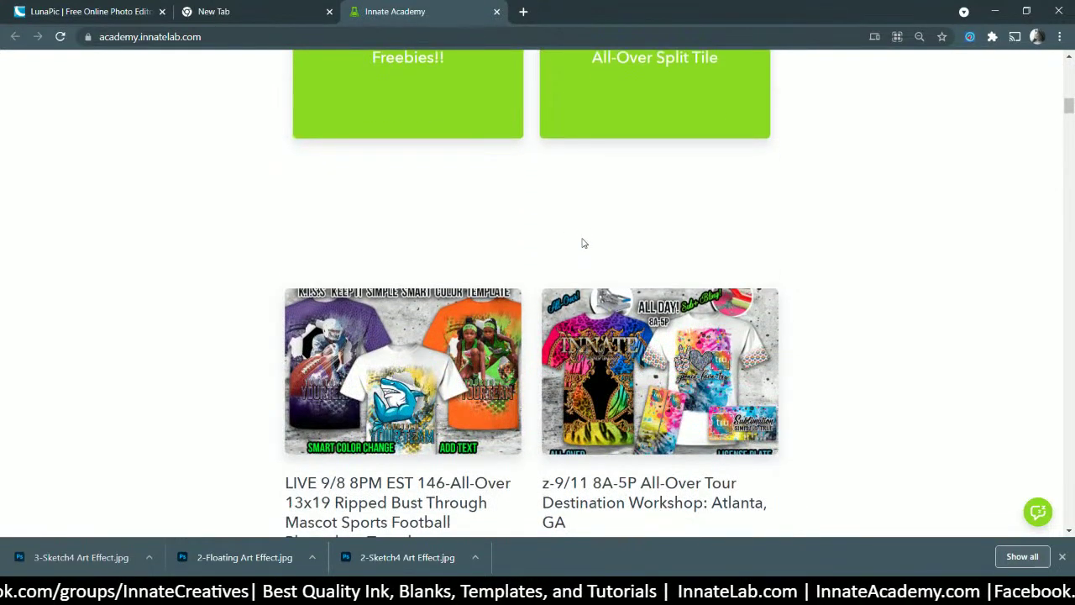
scroll(580, 243, "down", 2)
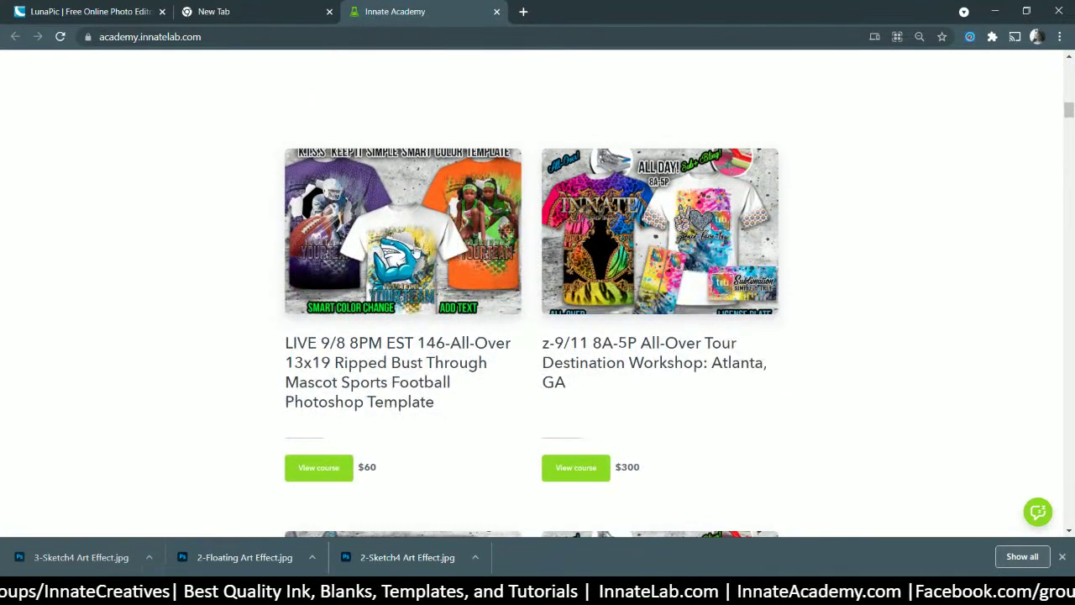
scroll(380, 241, "down", 2)
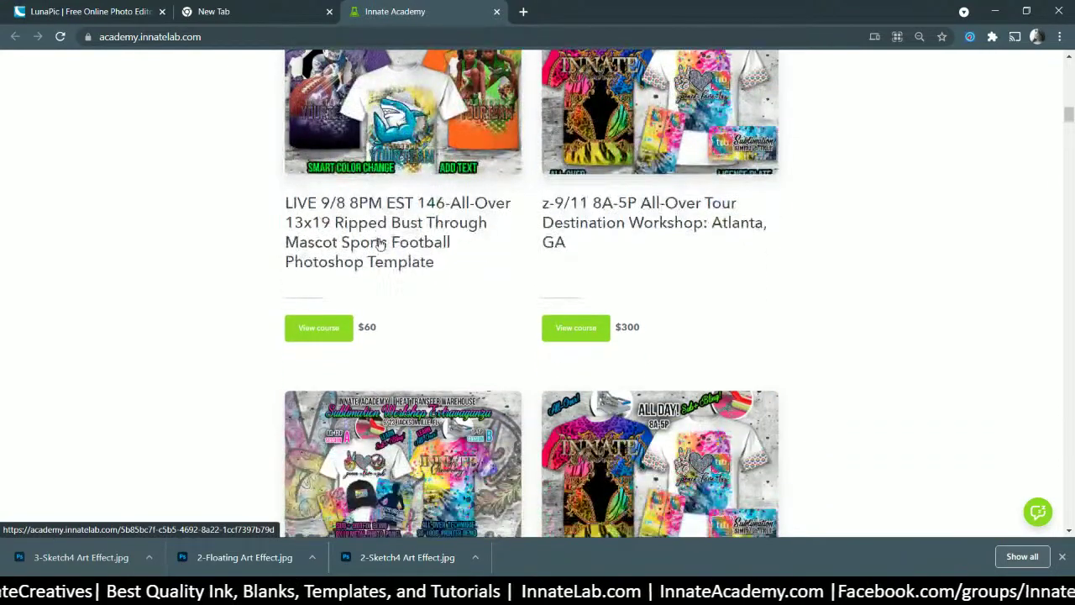
scroll(380, 239, "down", 10)
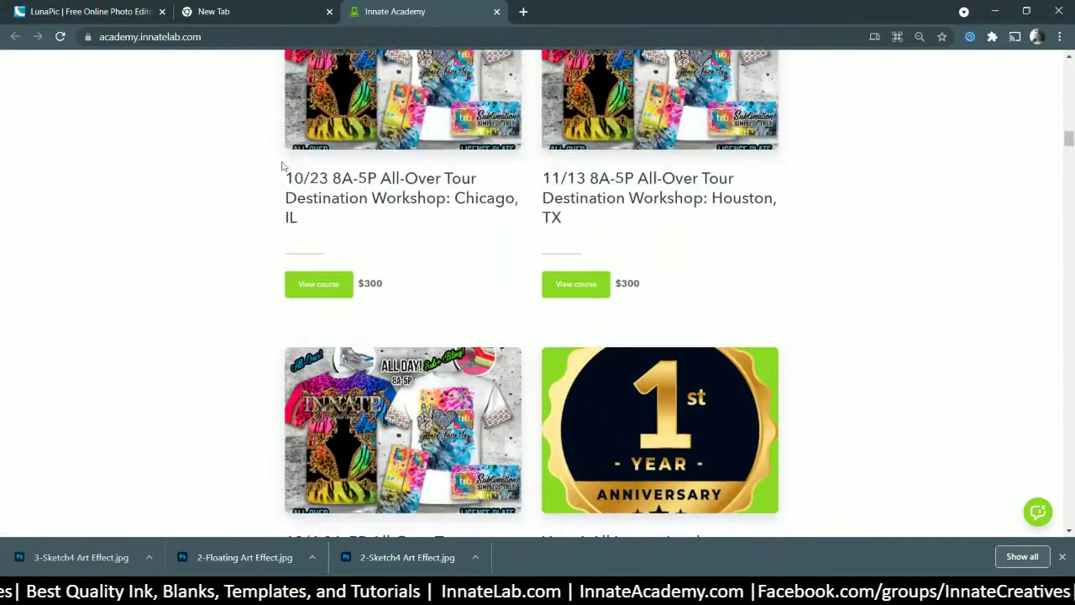
scroll(448, 194, "down", 1)
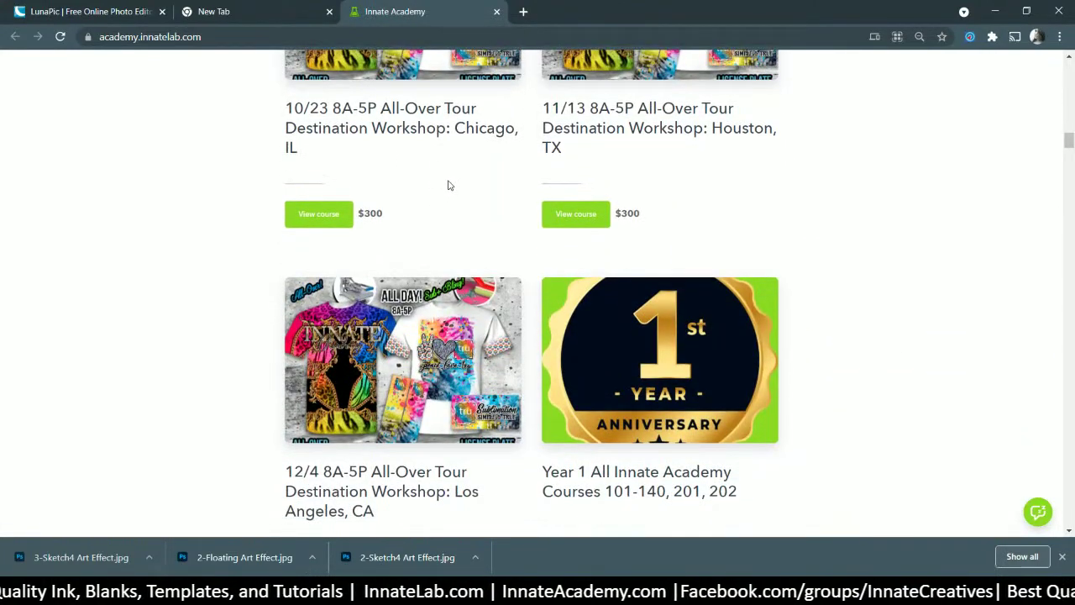
scroll(448, 185, "down", 2)
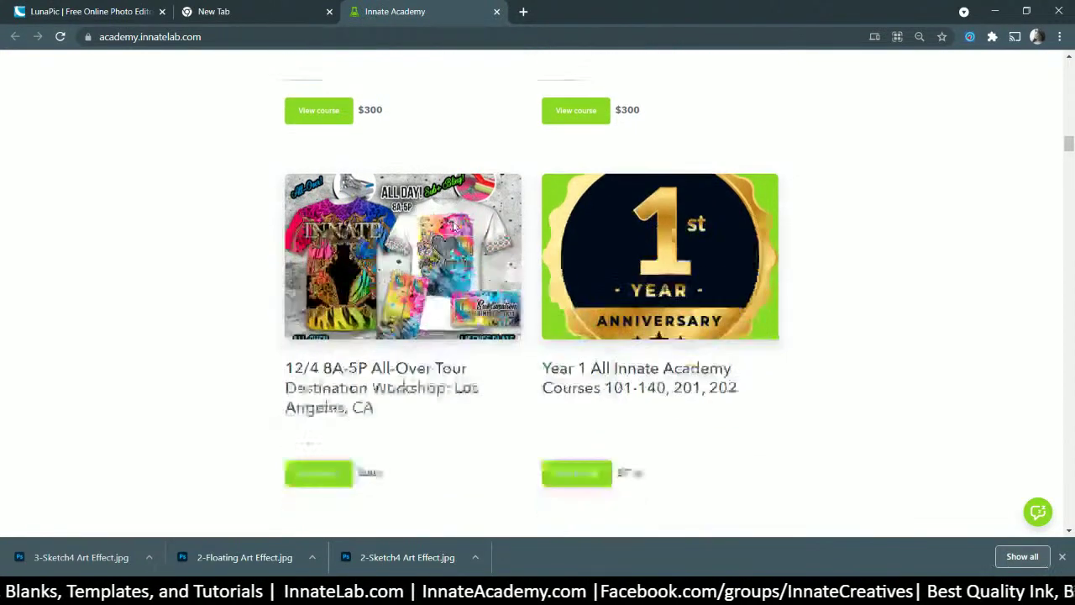
scroll(454, 215, "down", 2)
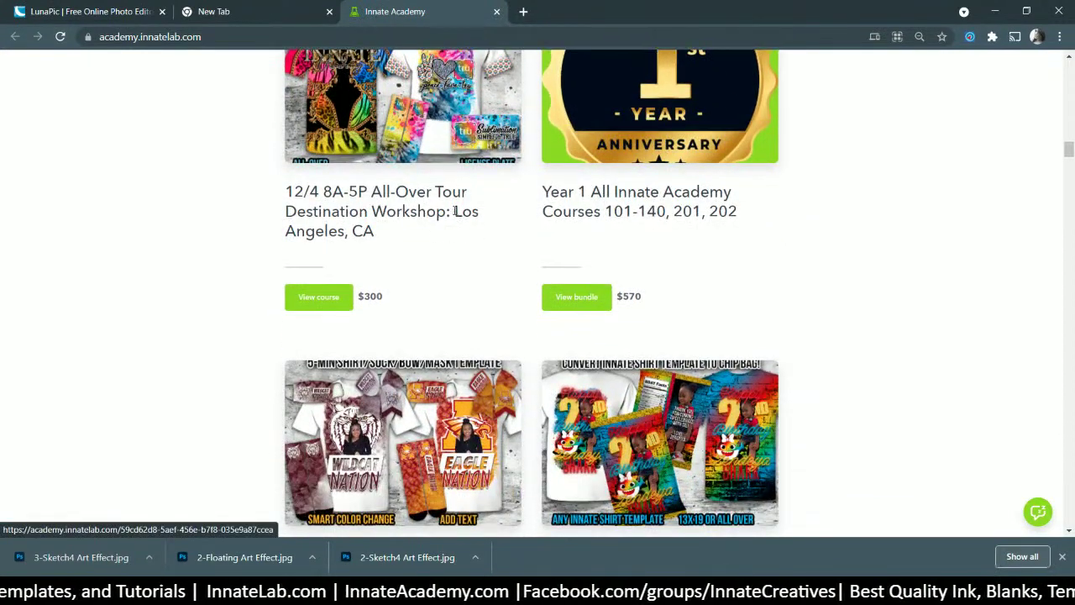
scroll(454, 209, "down", 2)
scroll(453, 206, "down", 1)
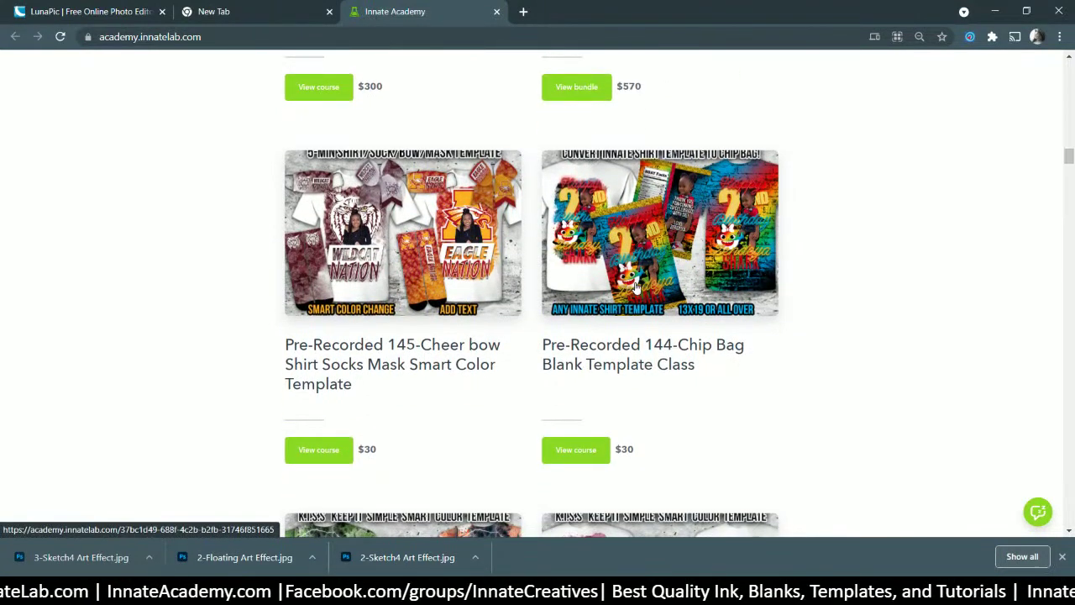
left_click_drag(542, 344, 570, 345)
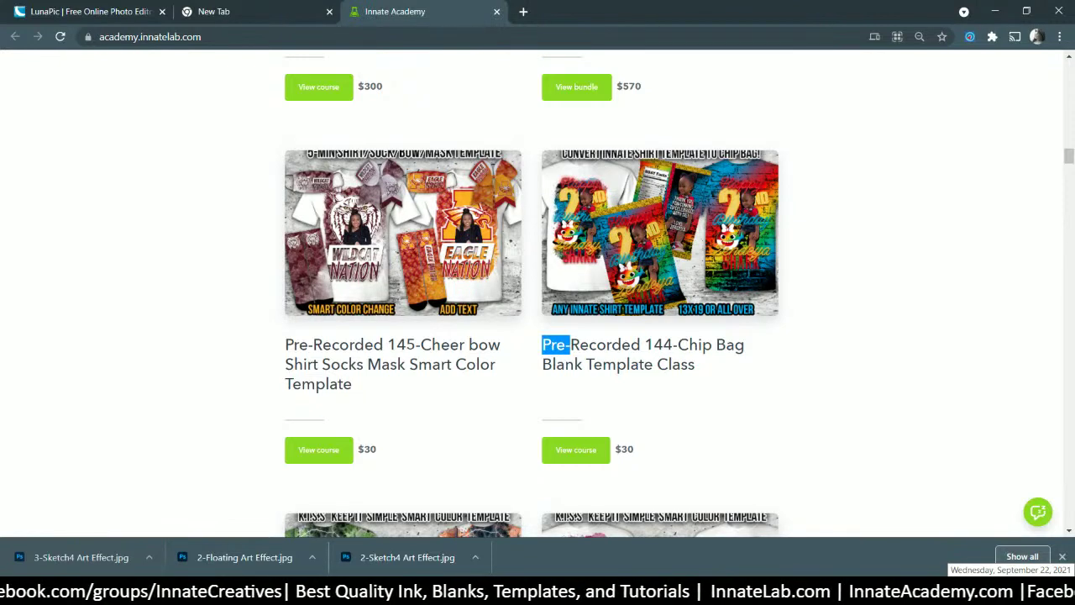
scroll(556, 321, "up", 7)
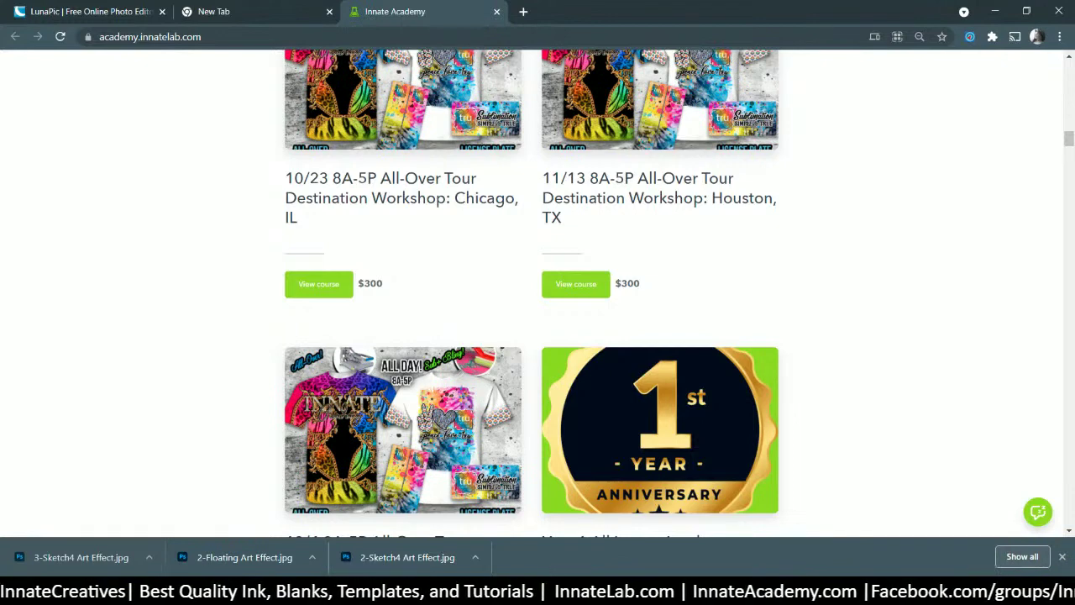
left_click(520, 508)
scroll(647, 256, "up", 2)
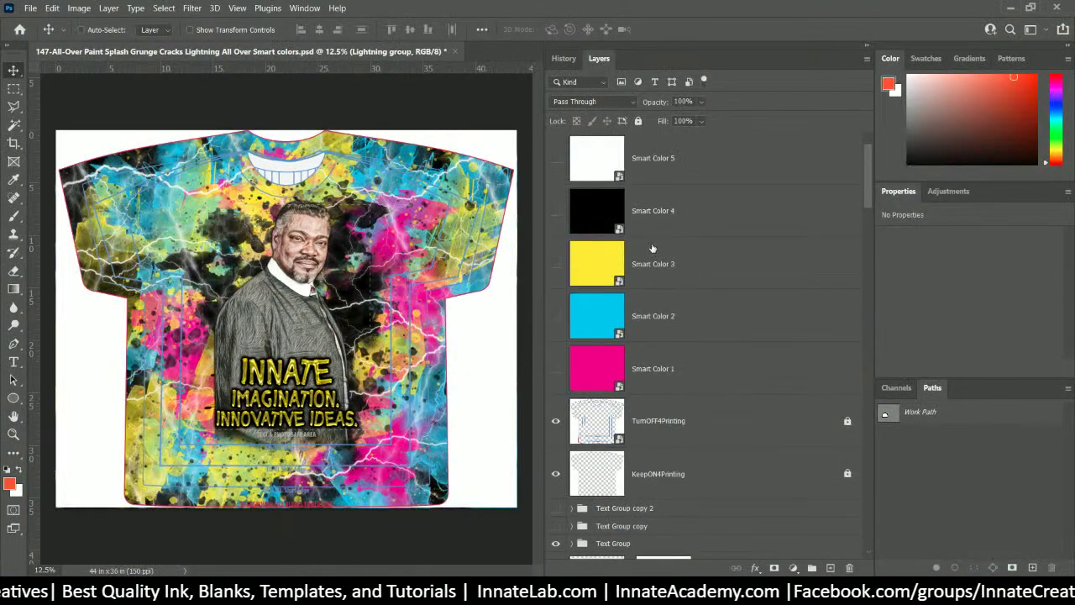
- Expand the Text Group and locate the imagination text layer via the canvas layer picker
scroll(555, 319, "down", 3)
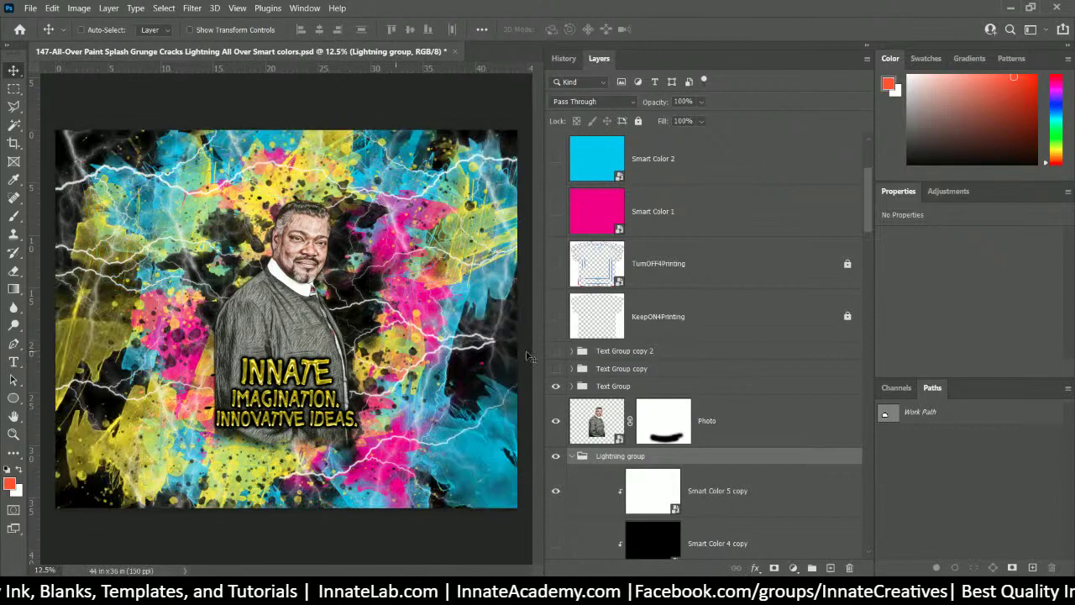
left_click(613, 386)
left_click(571, 386)
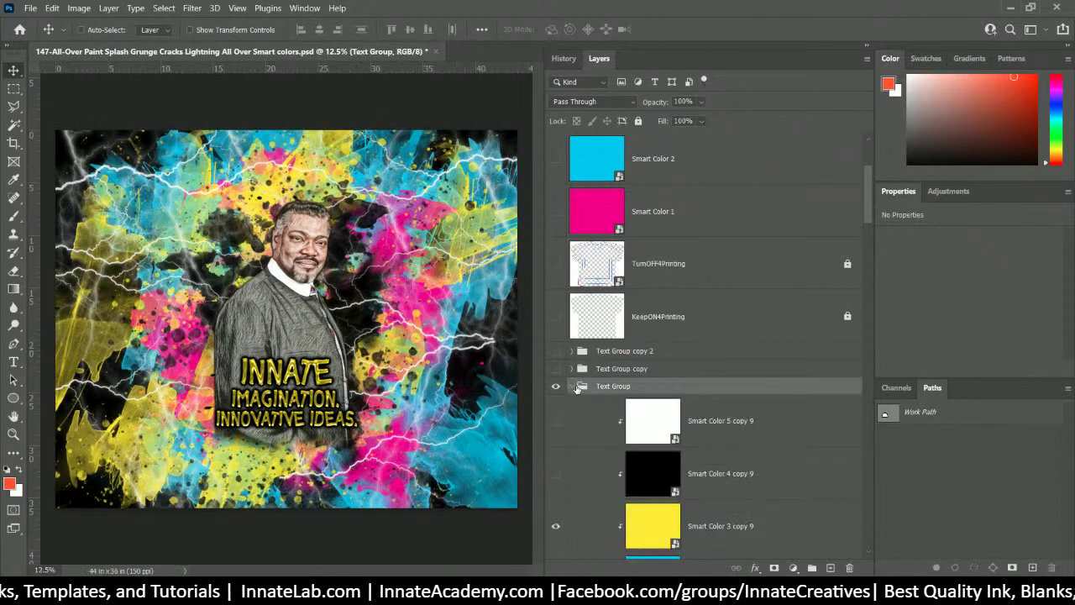
scroll(626, 402, "down", 4)
left_click(666, 425)
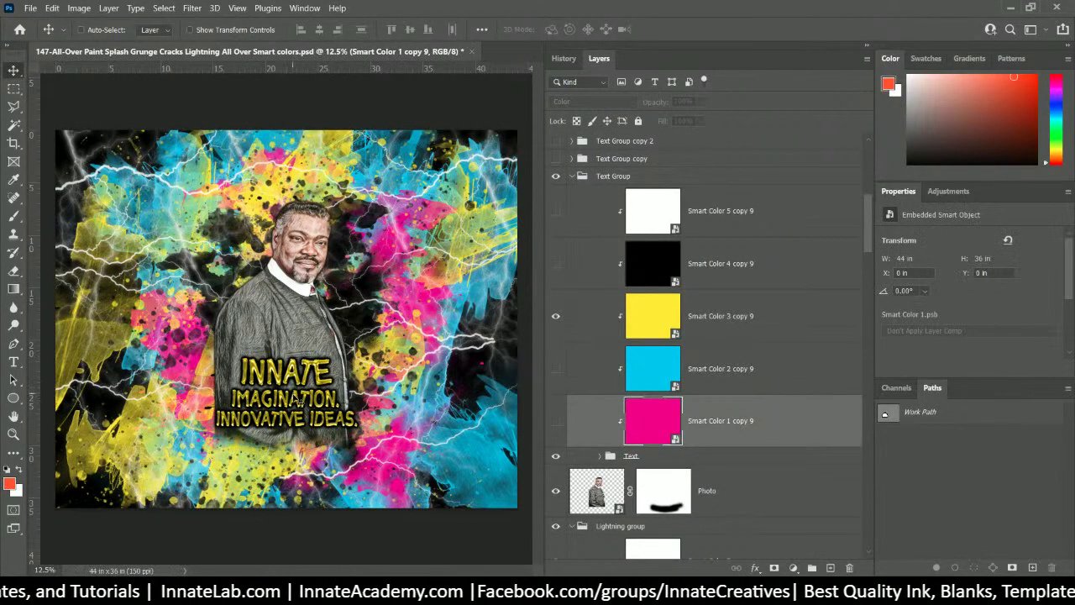
right_click(293, 399)
left_click(344, 37)
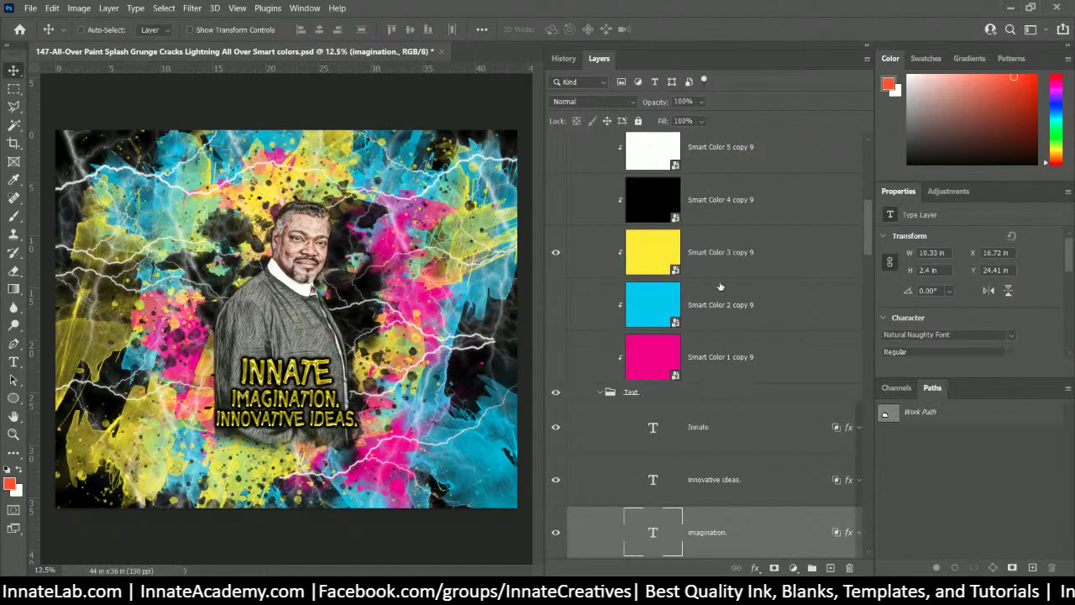
- Duplicate magenta, yellow and cyan colour layers above the Innovative ideas, Innate and imagination text
left_click(721, 356)
left_click_drag(726, 362, 724, 448)
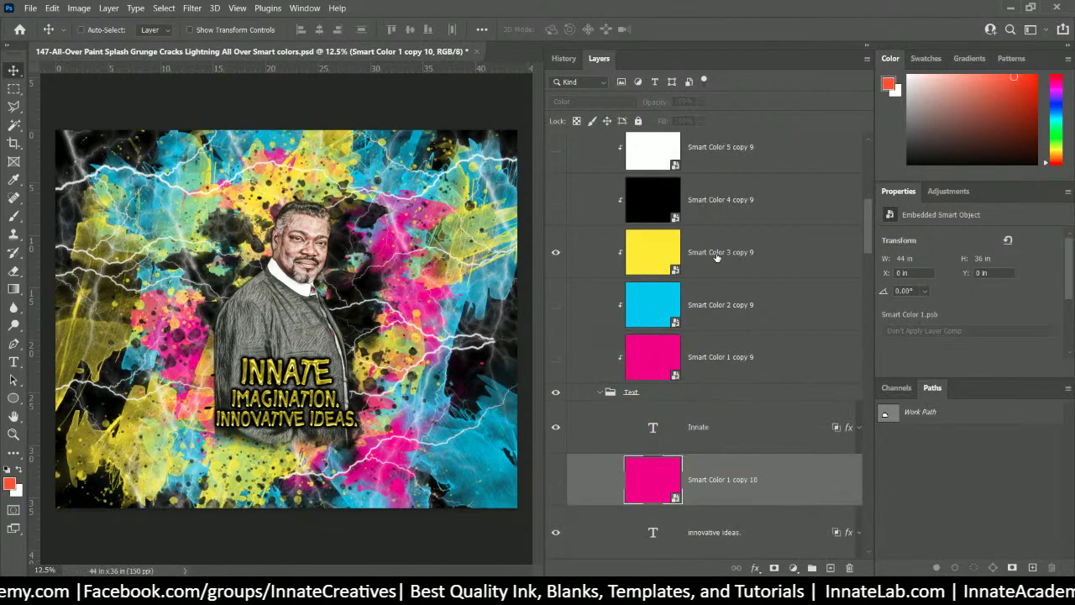
left_click_drag(717, 256, 715, 405)
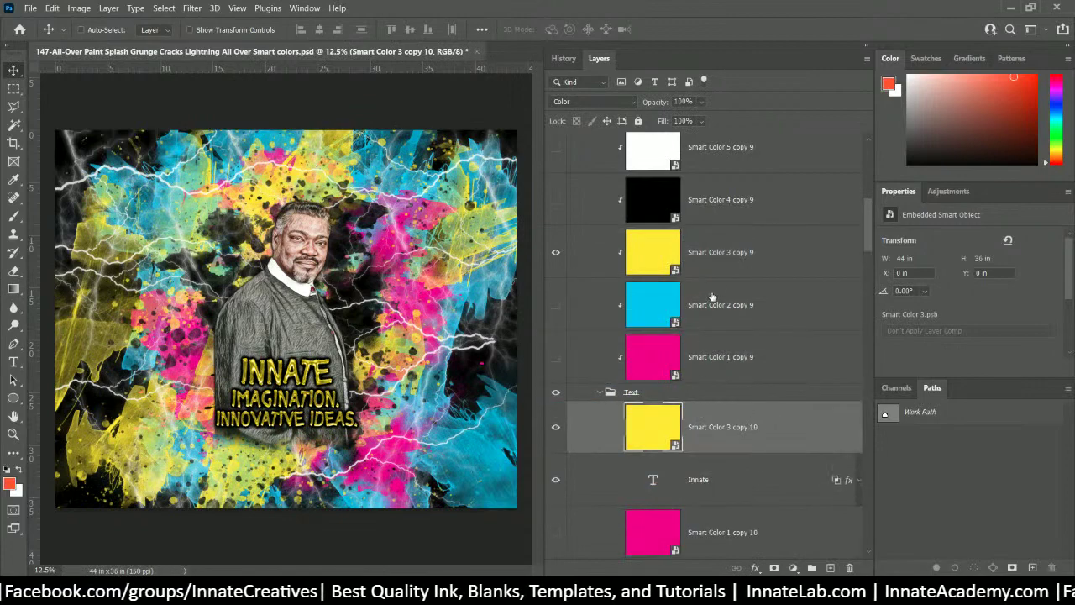
left_click(718, 307)
scroll(716, 302, "down", 1)
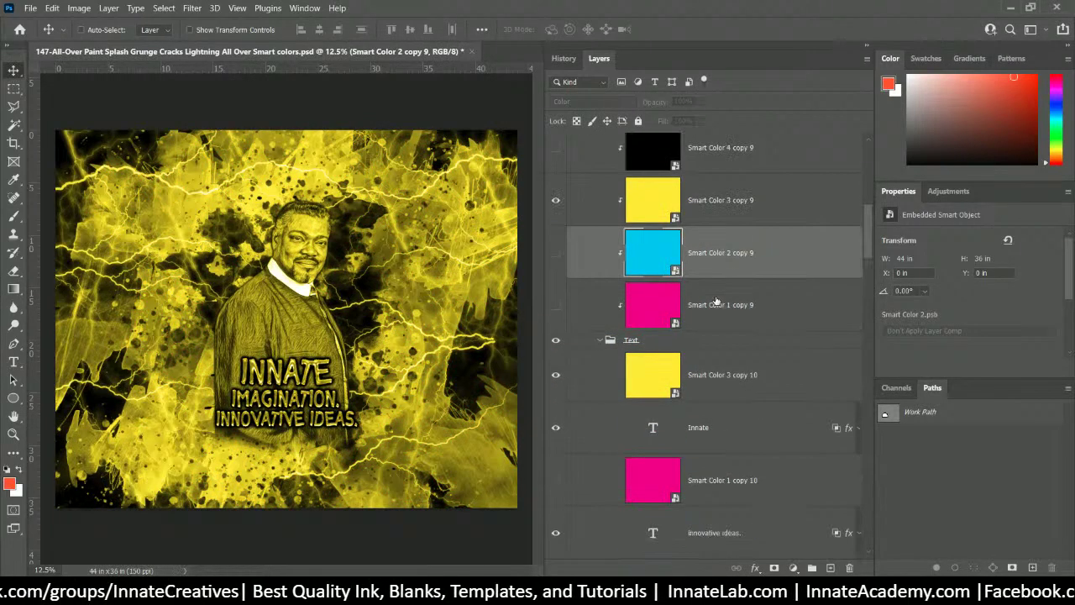
left_click_drag(723, 262, 680, 450)
scroll(682, 437, "up", 4)
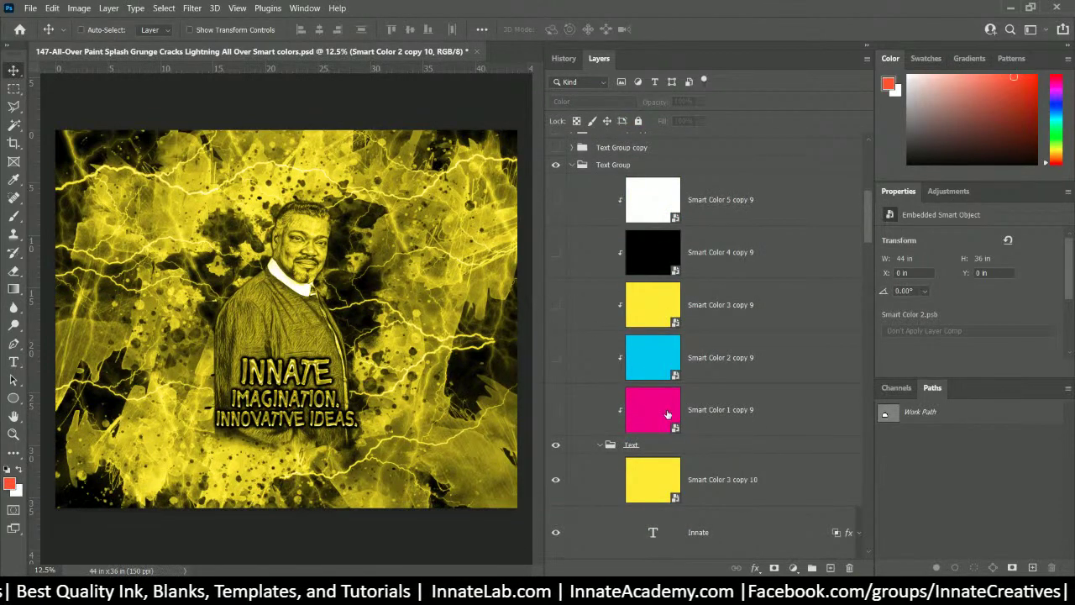
scroll(726, 469, "down", 4)
- Clip the yellow, magenta and cyan copies to the Innate, Innovative ideas and imagination text
left_click(721, 281)
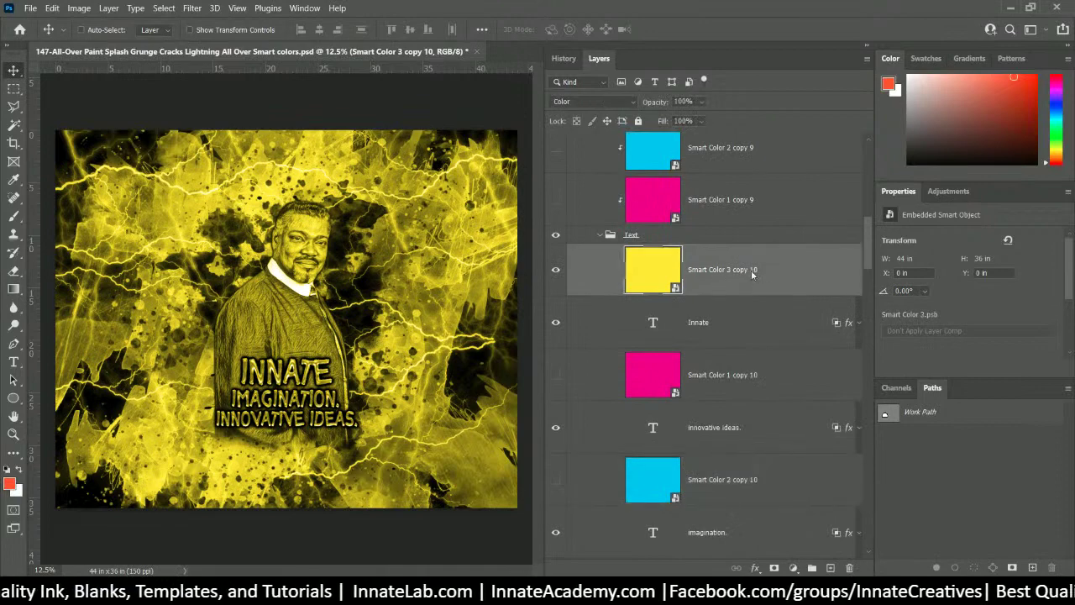
right_click(750, 271)
left_click(792, 314)
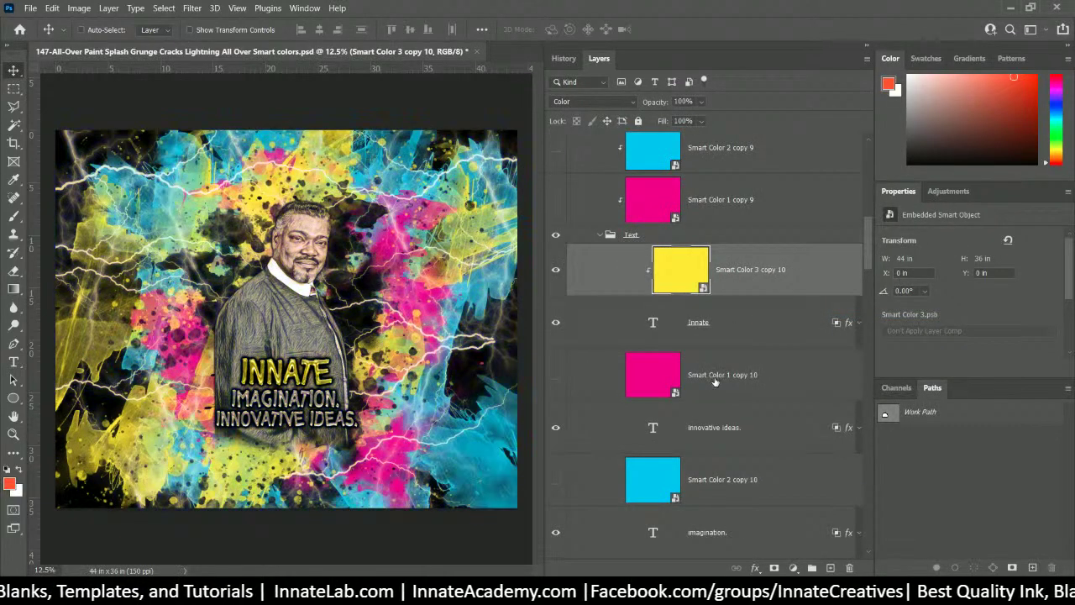
left_click(714, 377)
right_click(712, 370)
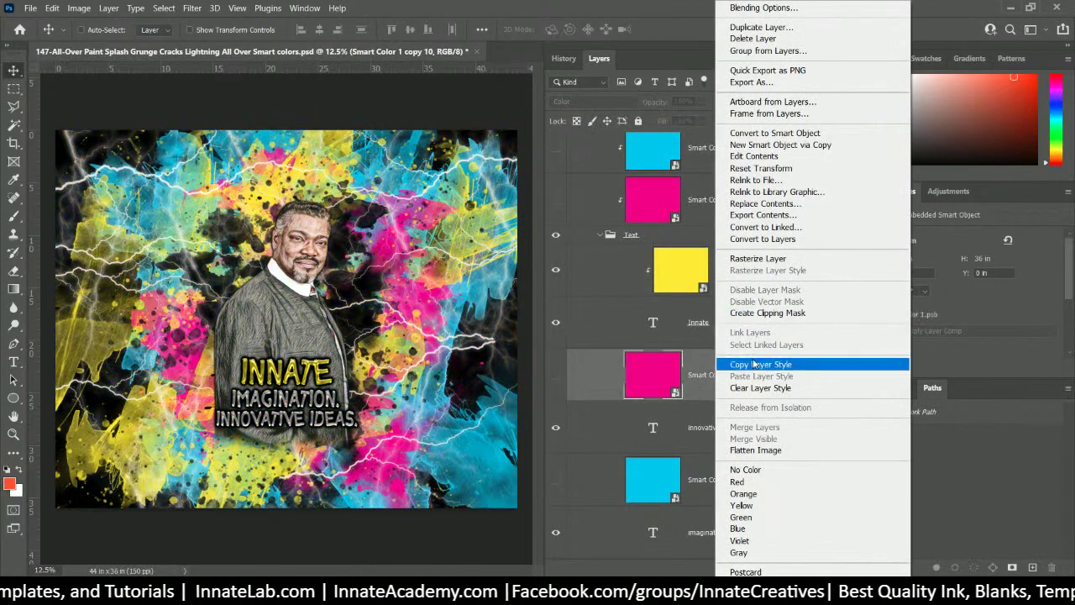
left_click(767, 312)
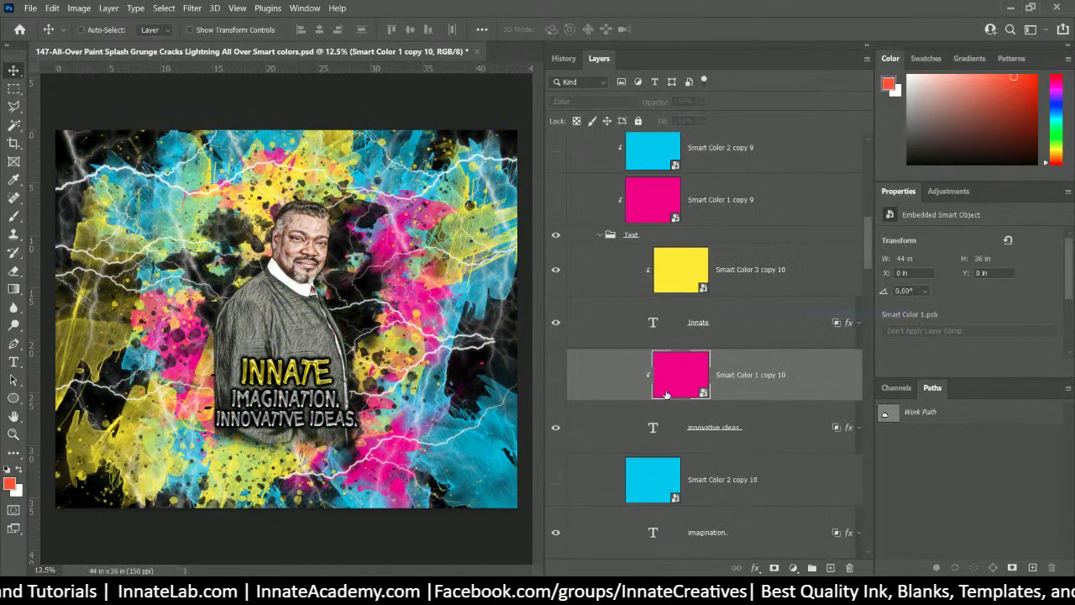
left_click(734, 467)
right_click(727, 468)
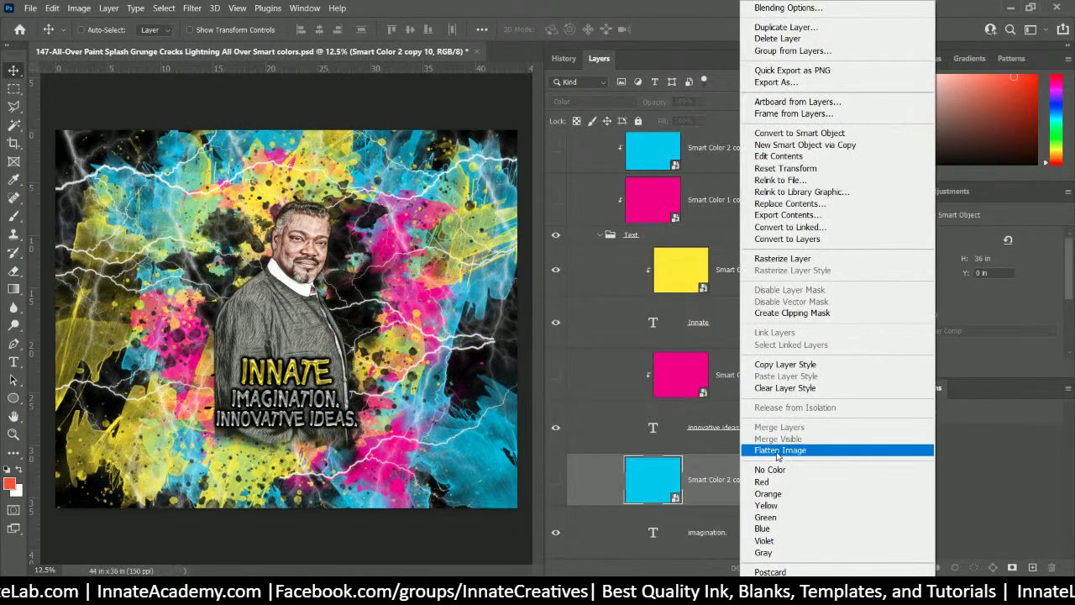
left_click(786, 313)
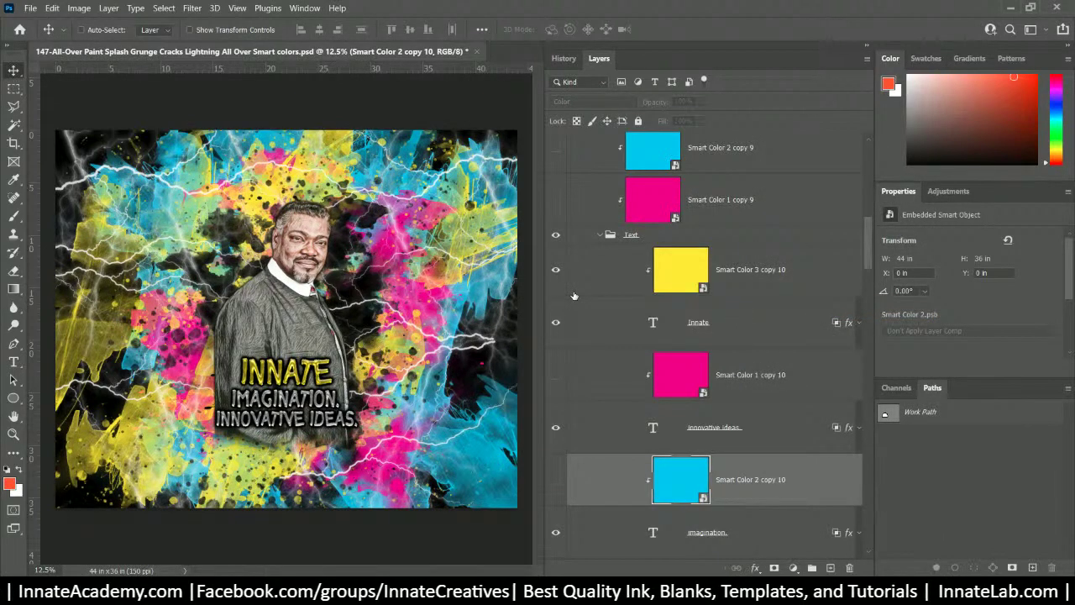
scroll(574, 298, "down", 2)
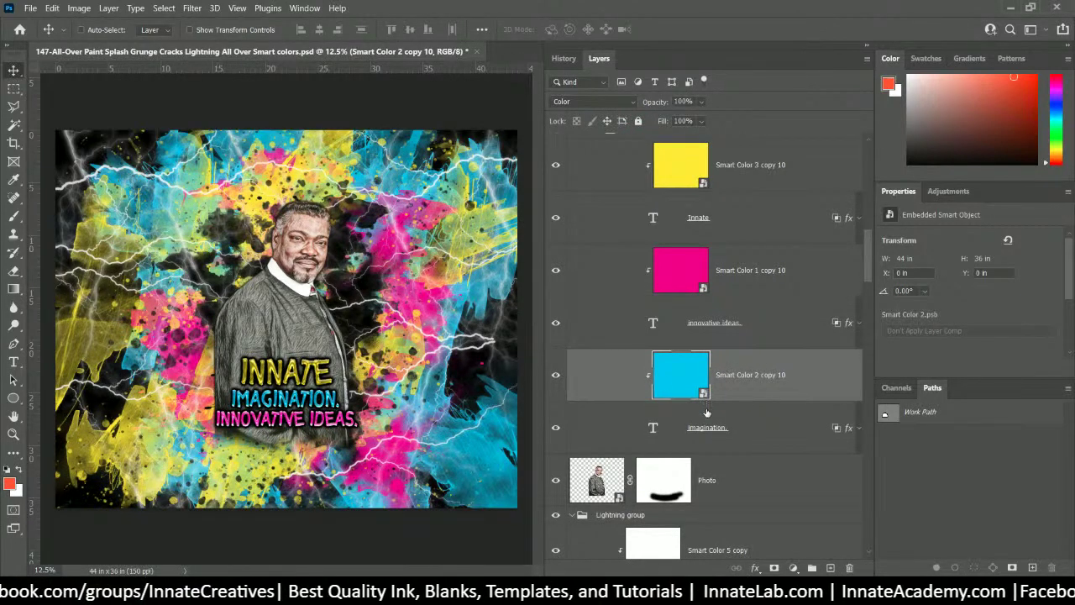
- Hide Smart Color 3 copy 9 so IMAGINATION shows cyan and INNOVATIVE IDEAS pink, then save the document
scroll(707, 412, "up", 4)
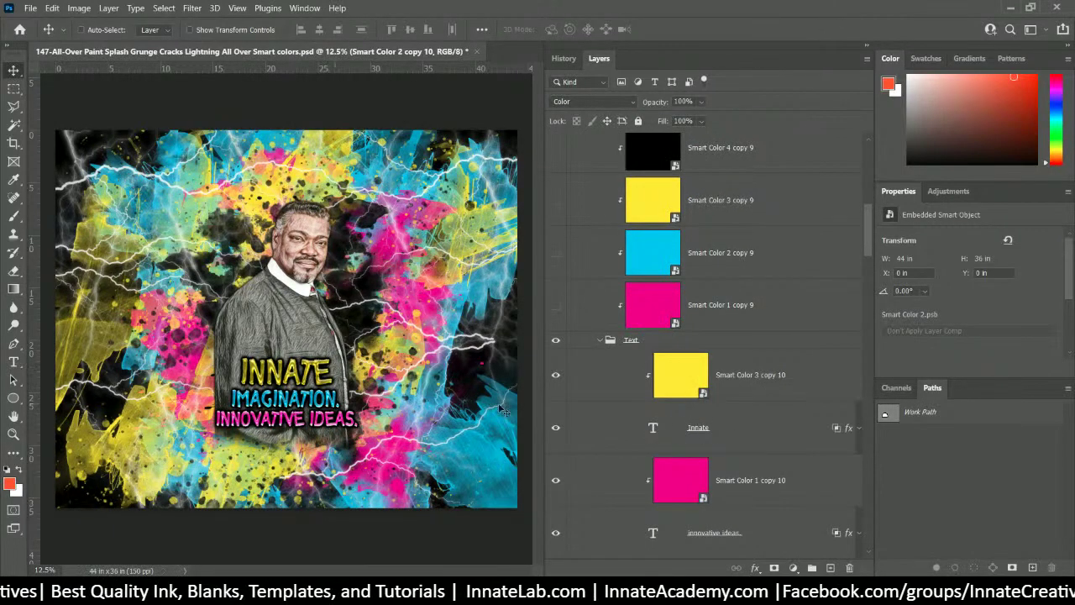
scroll(715, 422, "down", 5)
scroll(714, 423, "up", 7)
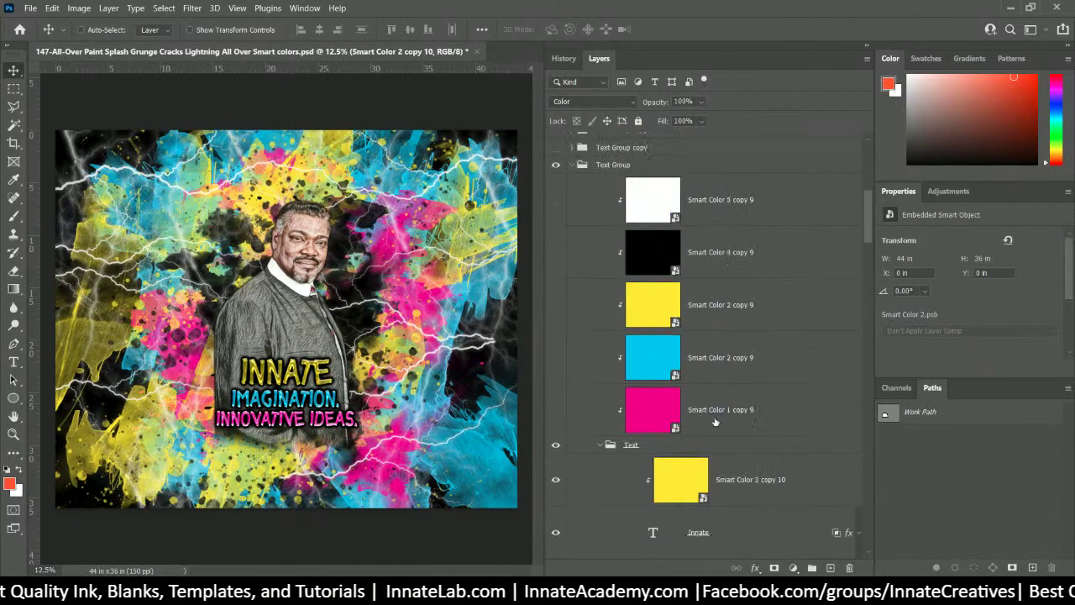
left_click(554, 307)
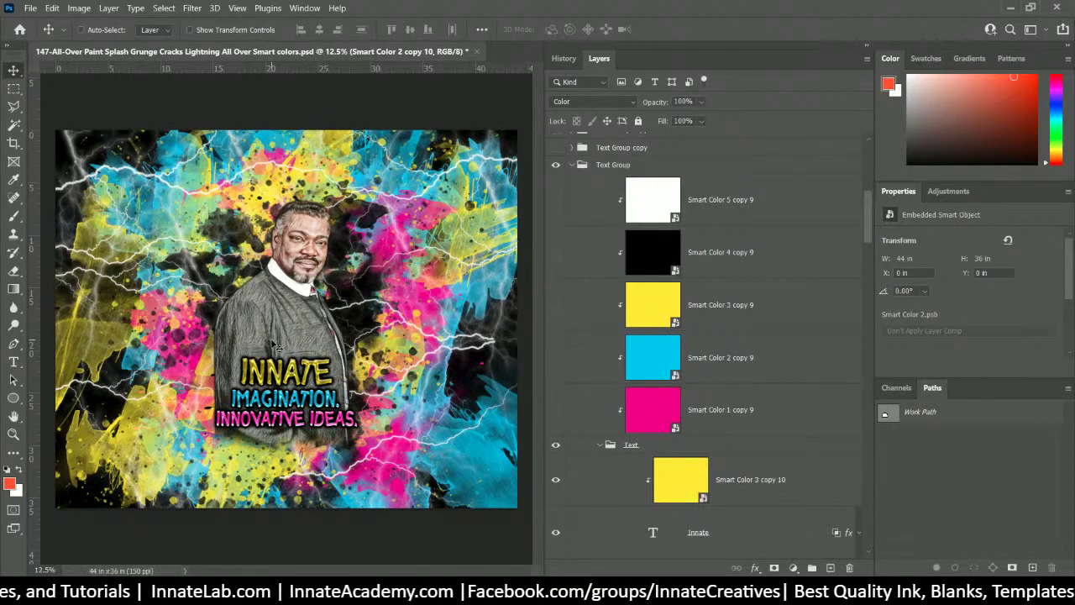
key("ctrl+s")
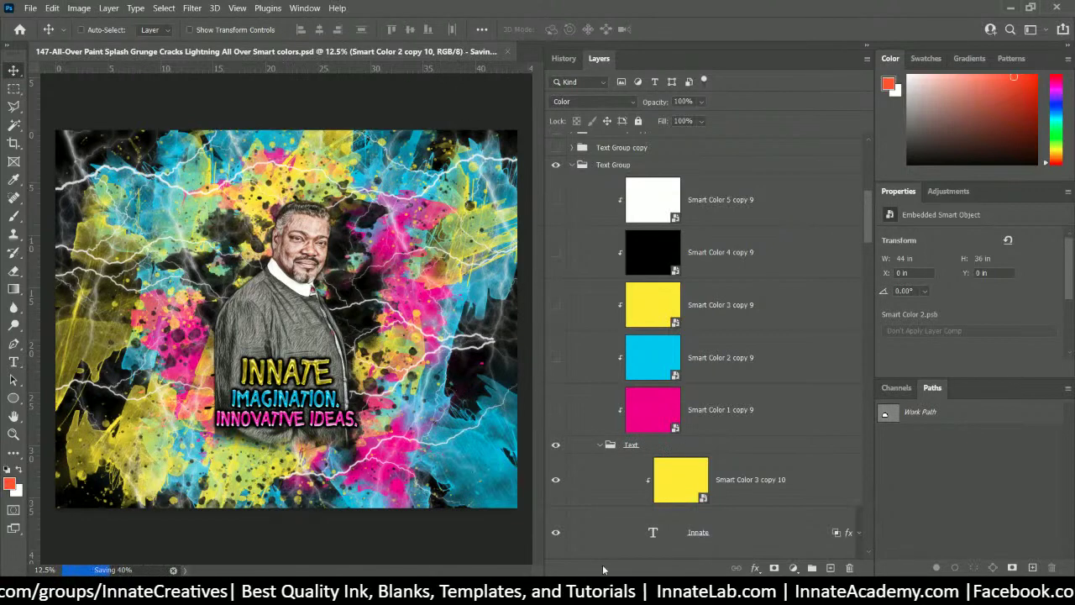
mouse_move(569, 592)
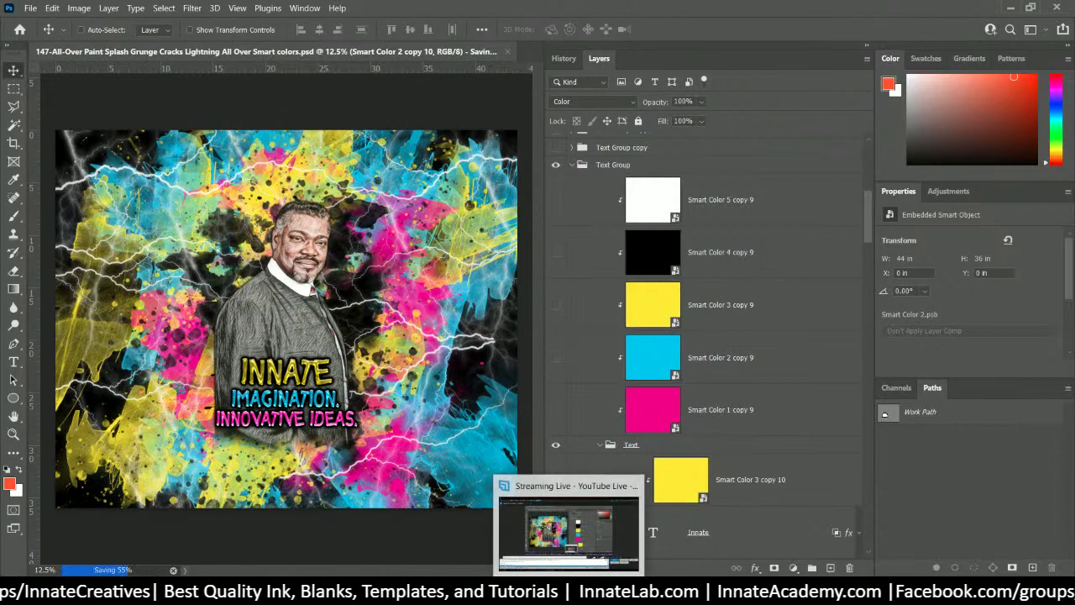
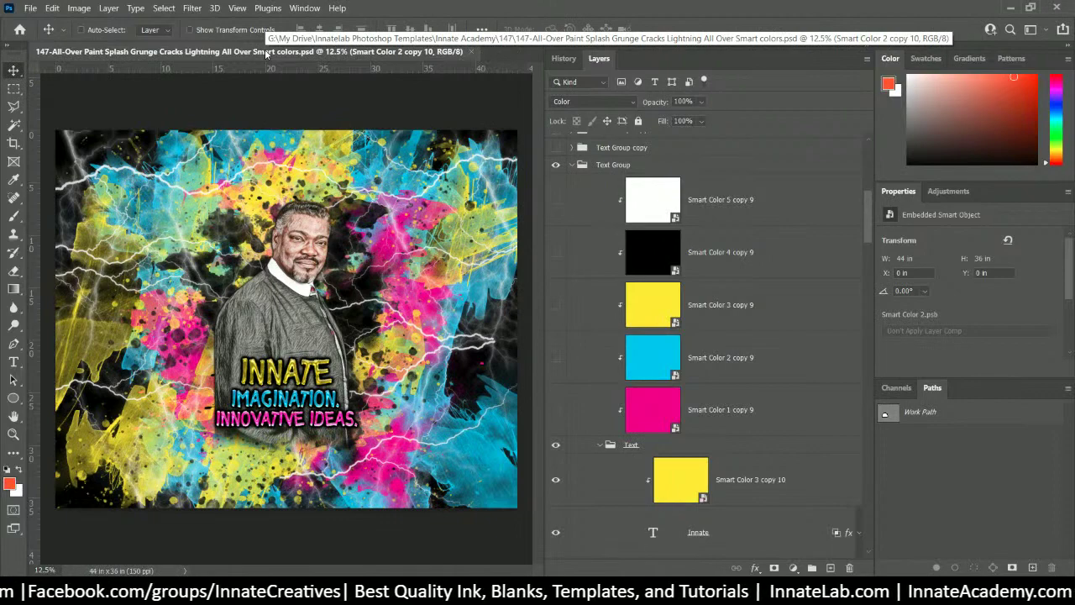
- Save the paint-splash design as a Maximum-quality JPEG with a 0- filename prefix in the 147 folder
left_click(30, 9)
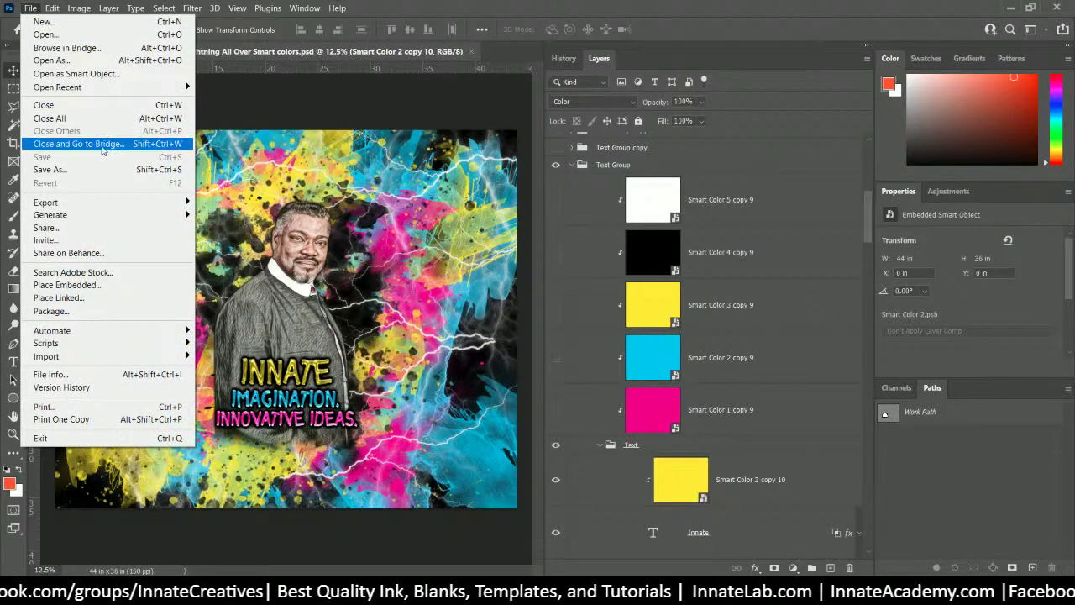
left_click(42, 168)
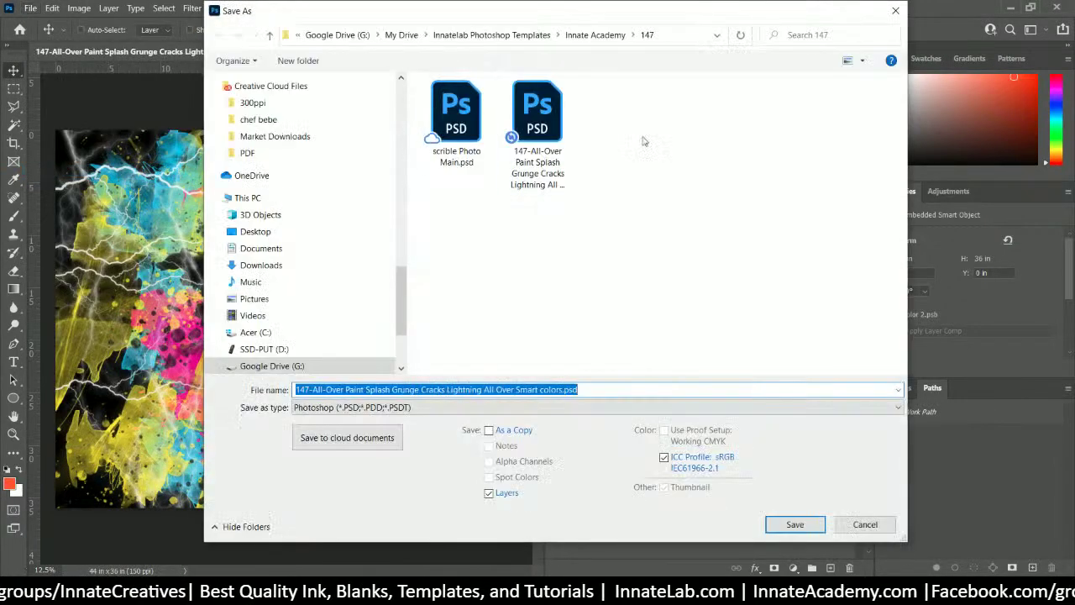
left_click(420, 408)
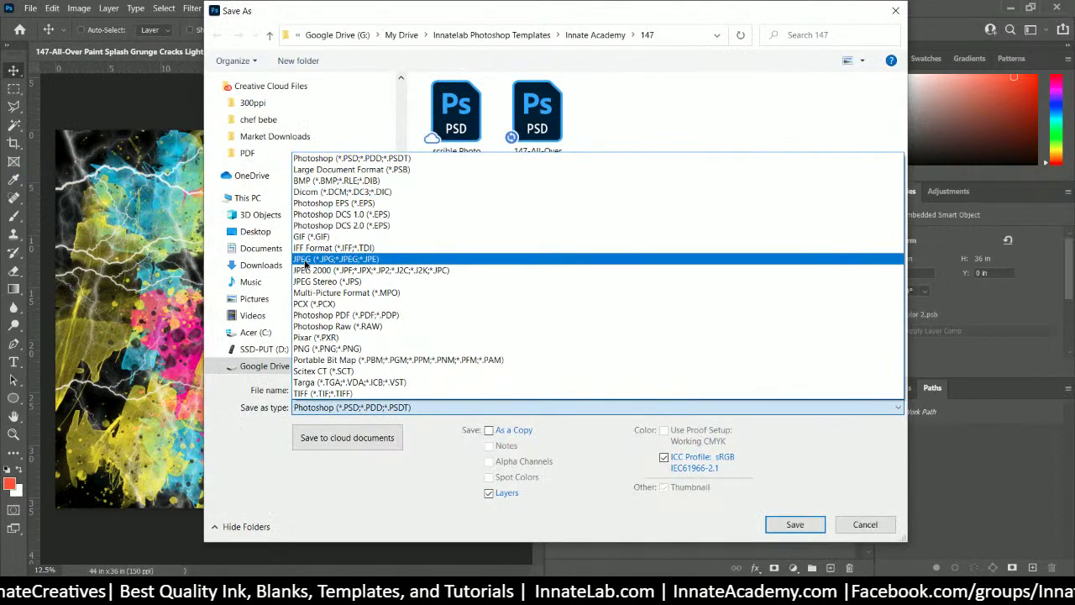
left_click(336, 259)
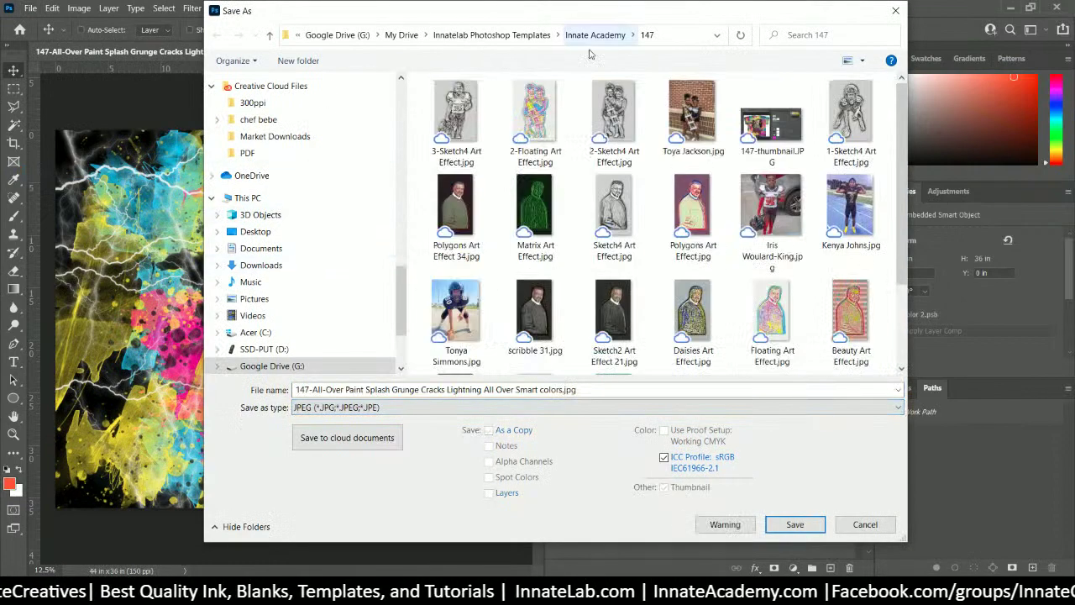
left_click(313, 388)
key("Home")
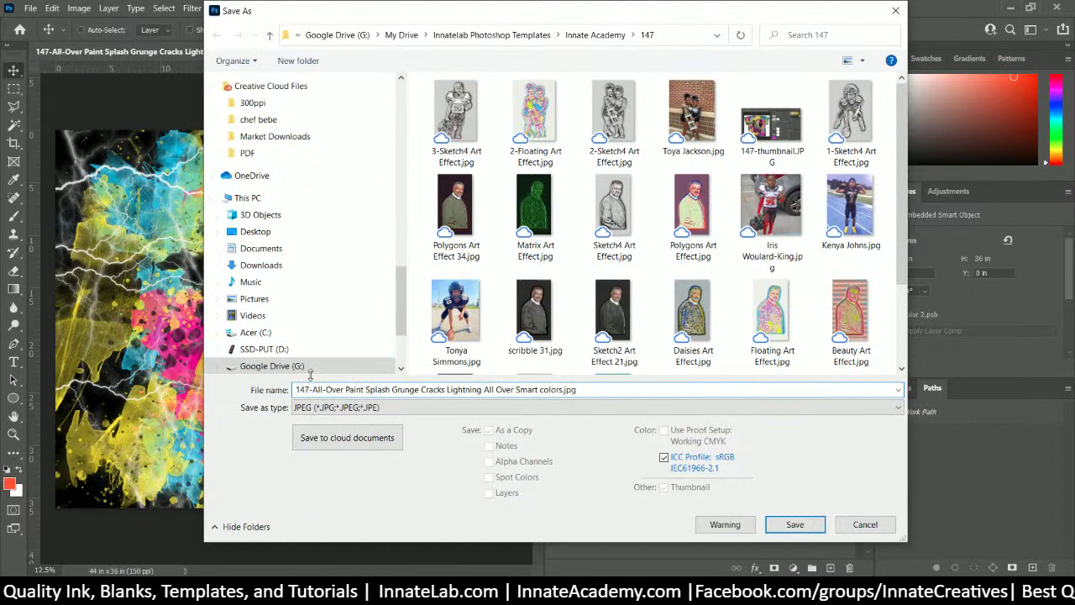
type("0-")
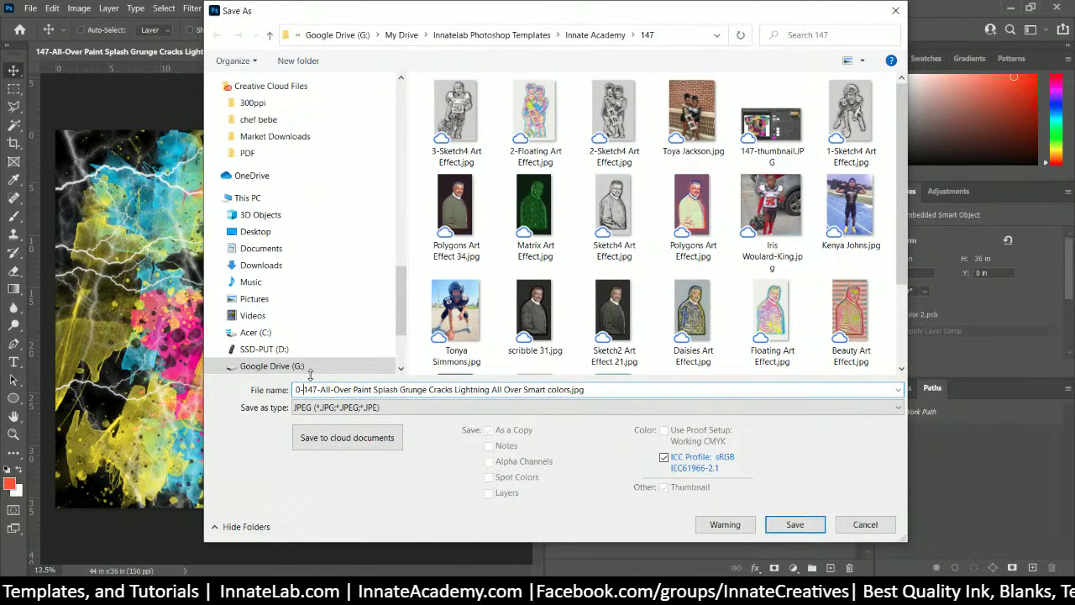
key("Return")
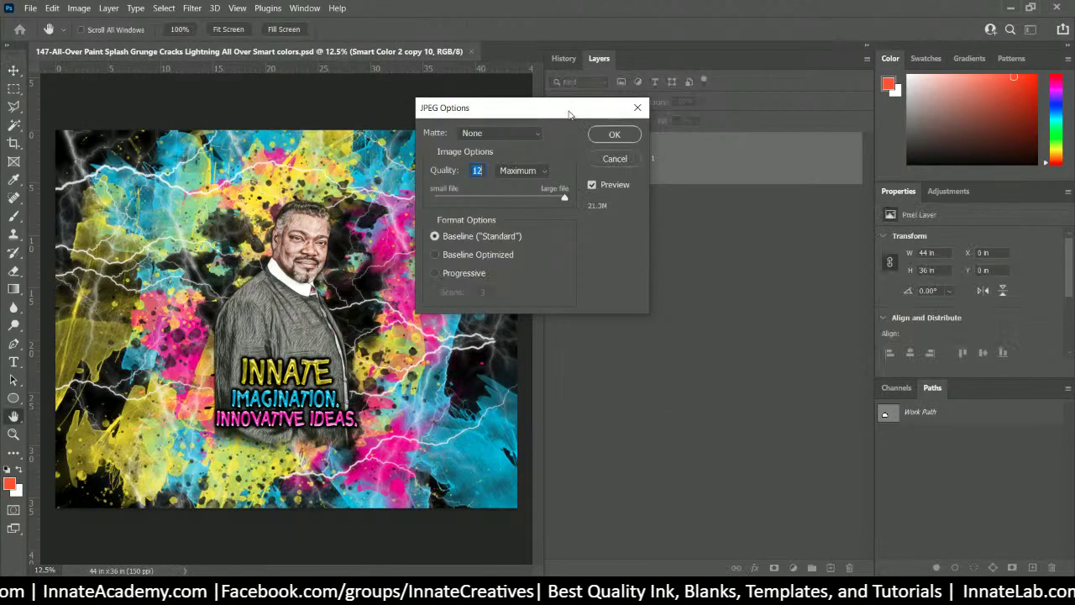
left_click(613, 135)
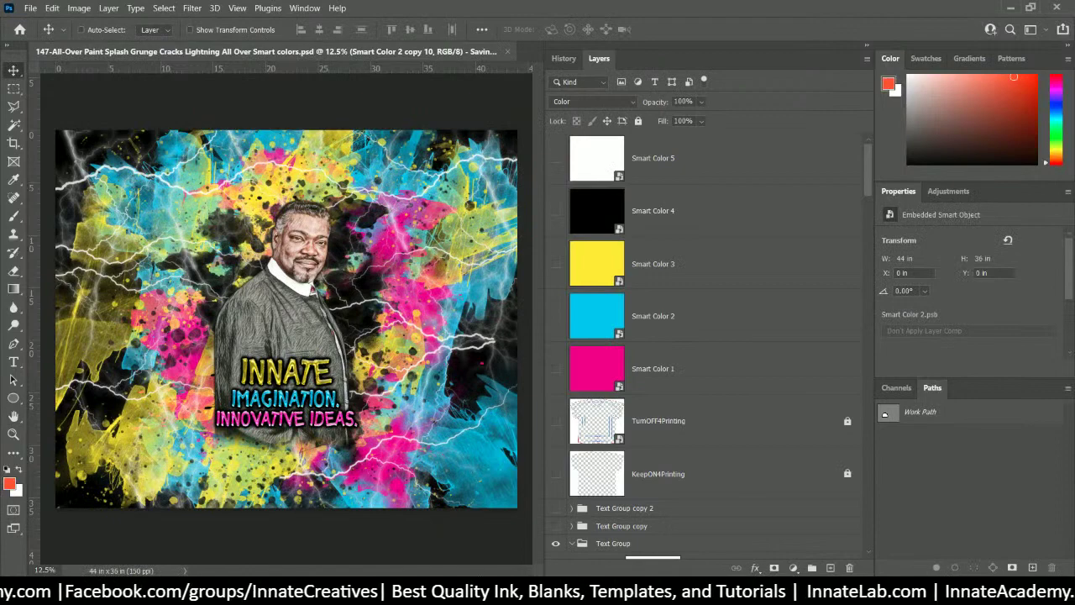
- Bring up the 147 folder window and scroll through the Innate Academy course catalogue in Chrome
left_click(516, 593)
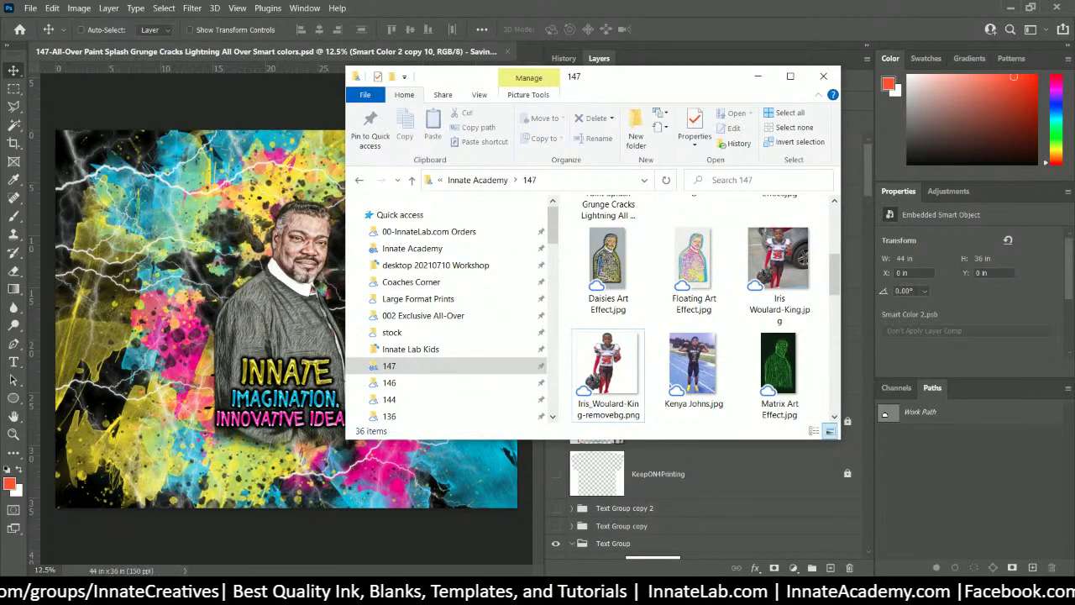
left_click(293, 285)
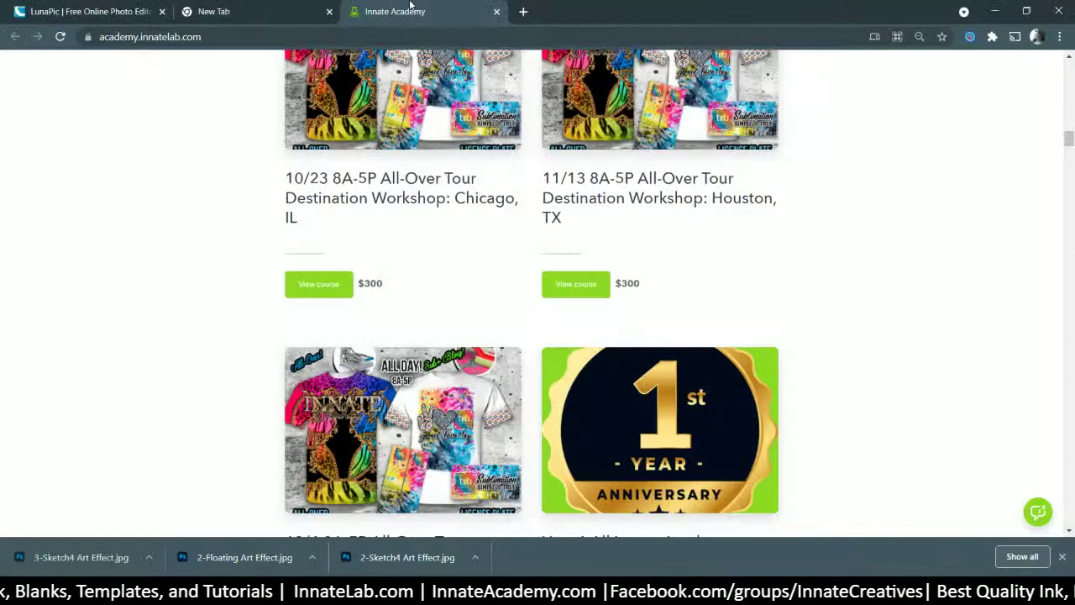
scroll(477, 78, "up", 3)
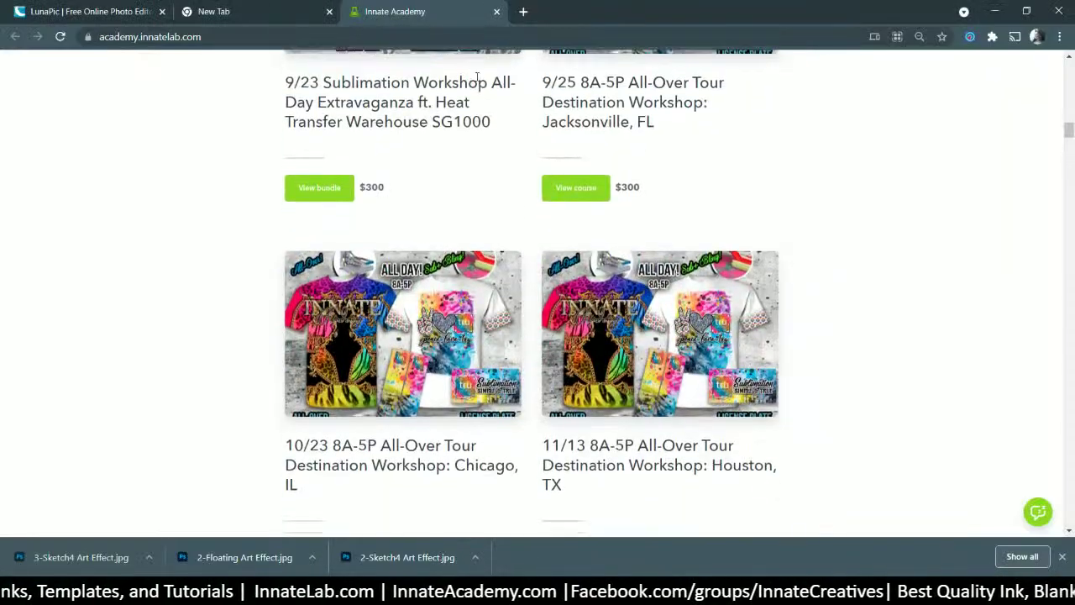
scroll(477, 78, "down", 10)
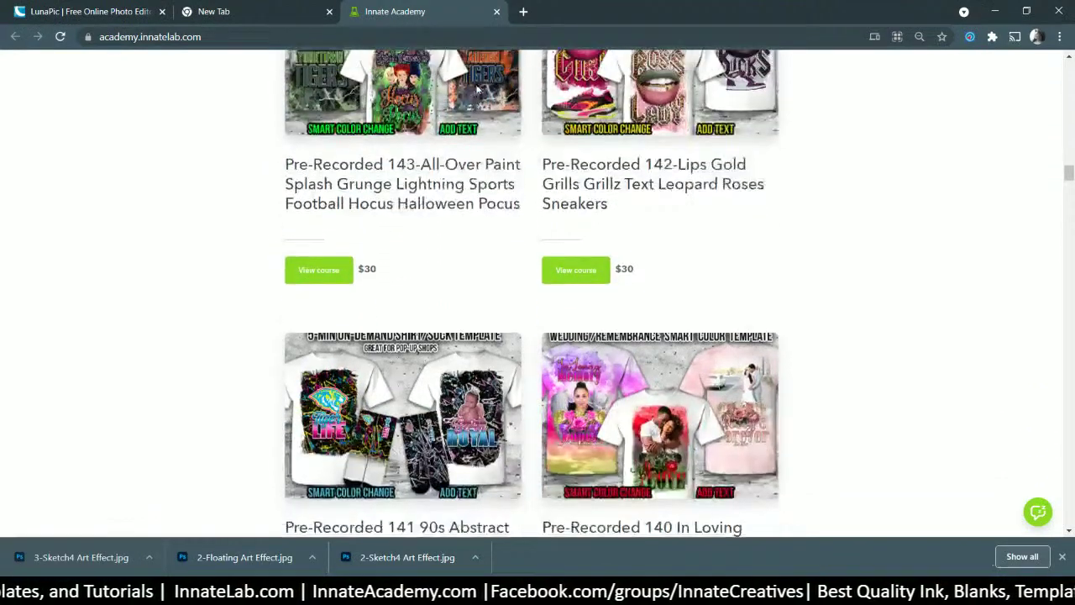
scroll(477, 89, "up", 1)
scroll(477, 89, "down", 4)
scroll(477, 89, "down", 2)
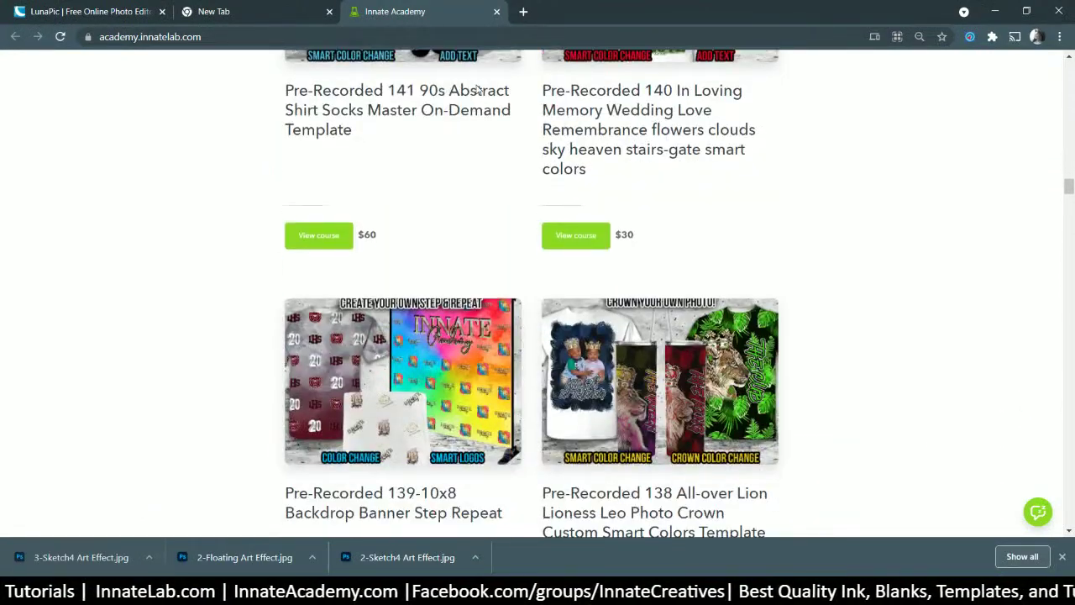
scroll(477, 89, "up", 6)
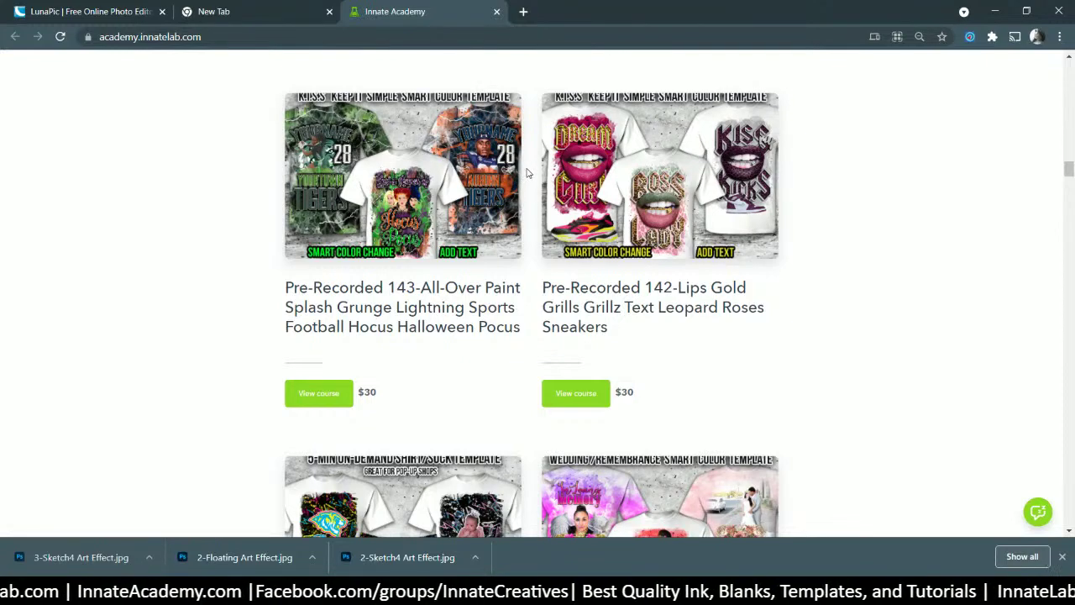
scroll(506, 223, "down", 7)
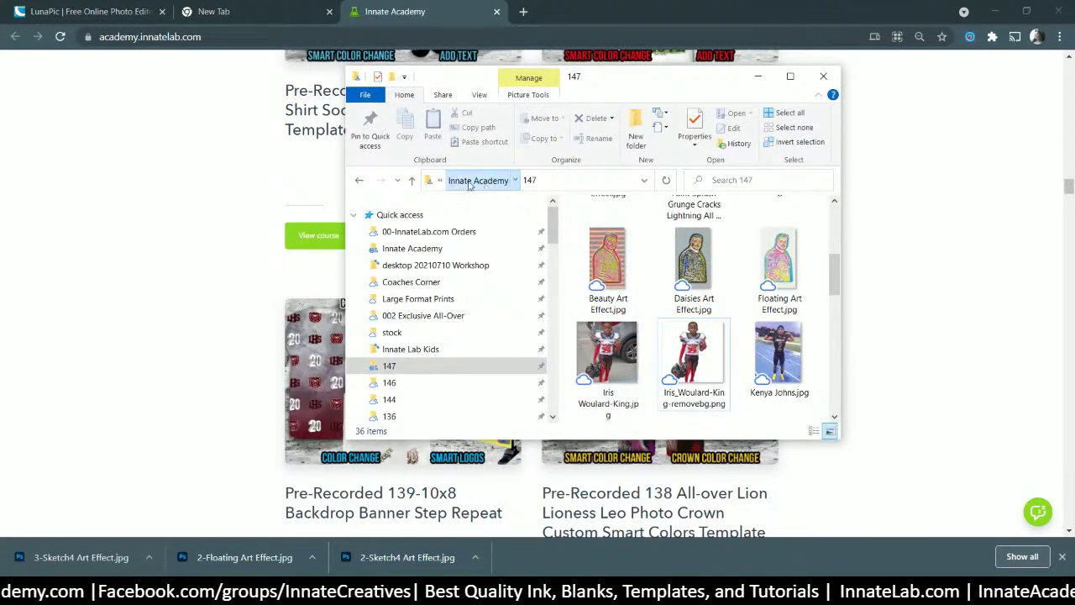
- Open 143-Mockup.psd from the Innate Academy 143 folder
left_click(478, 178)
double_click(693, 323)
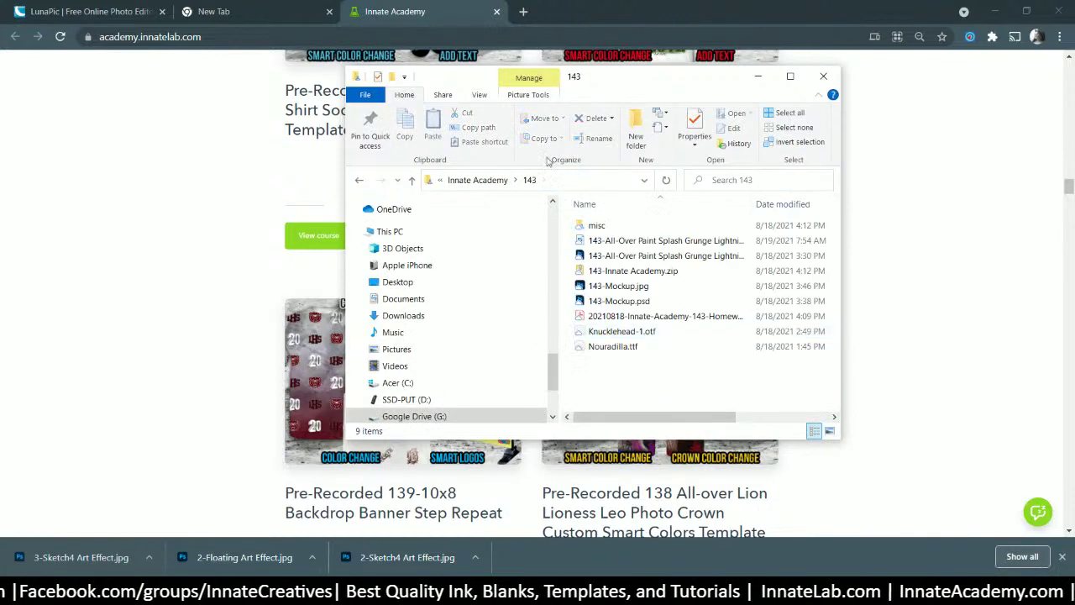
double_click(622, 303)
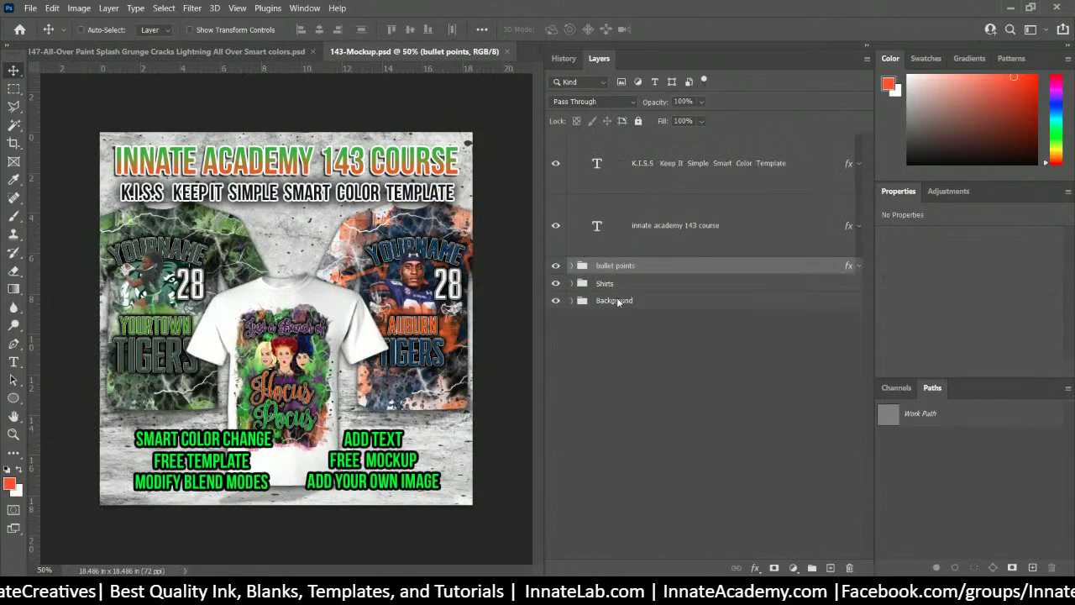
- Save the mockup as 147-Mockup.psd in the 147 folder, confirming the compatibility option
left_click(35, 12)
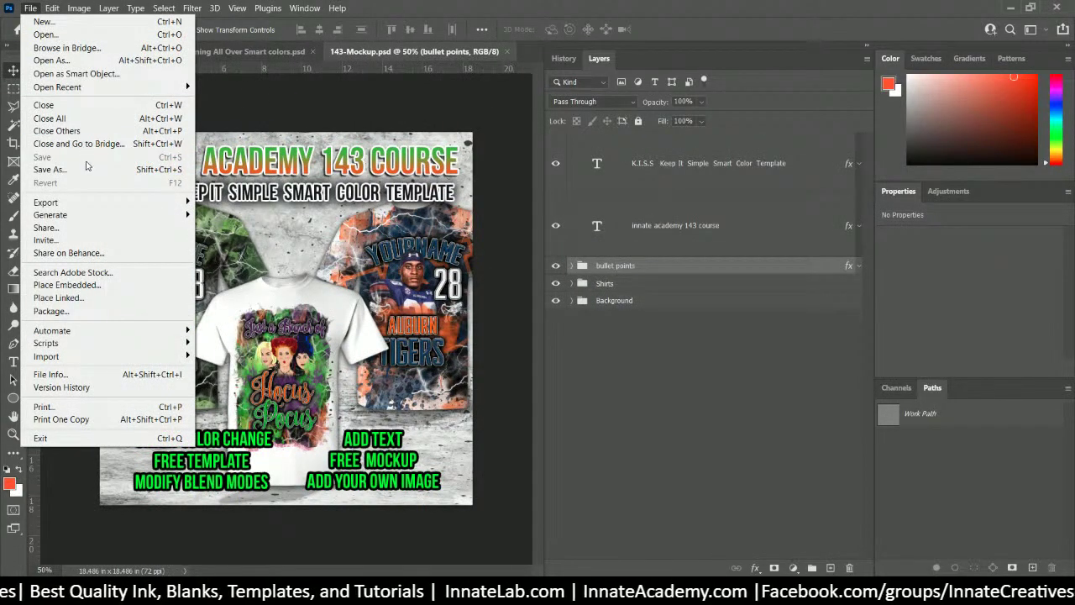
left_click(178, 167)
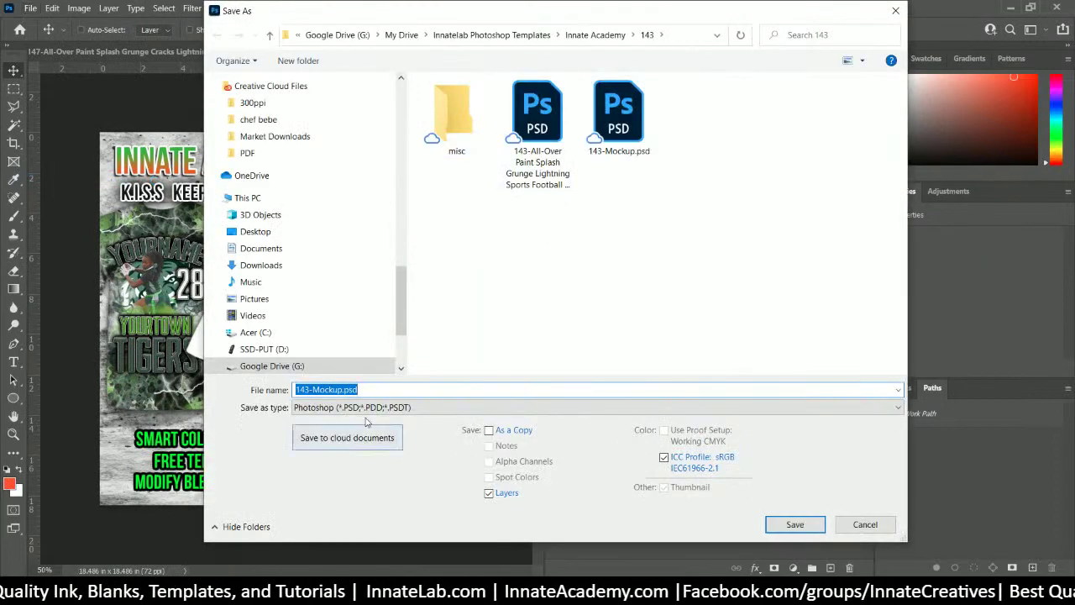
left_click(320, 390)
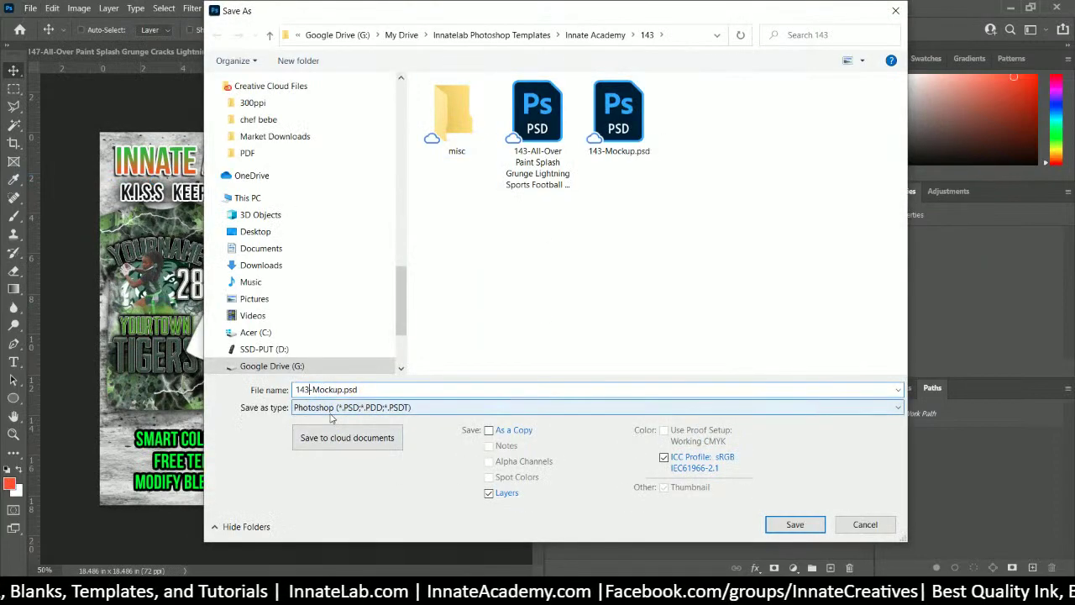
left_click(588, 35)
left_click(456, 122)
double_click(456, 122)
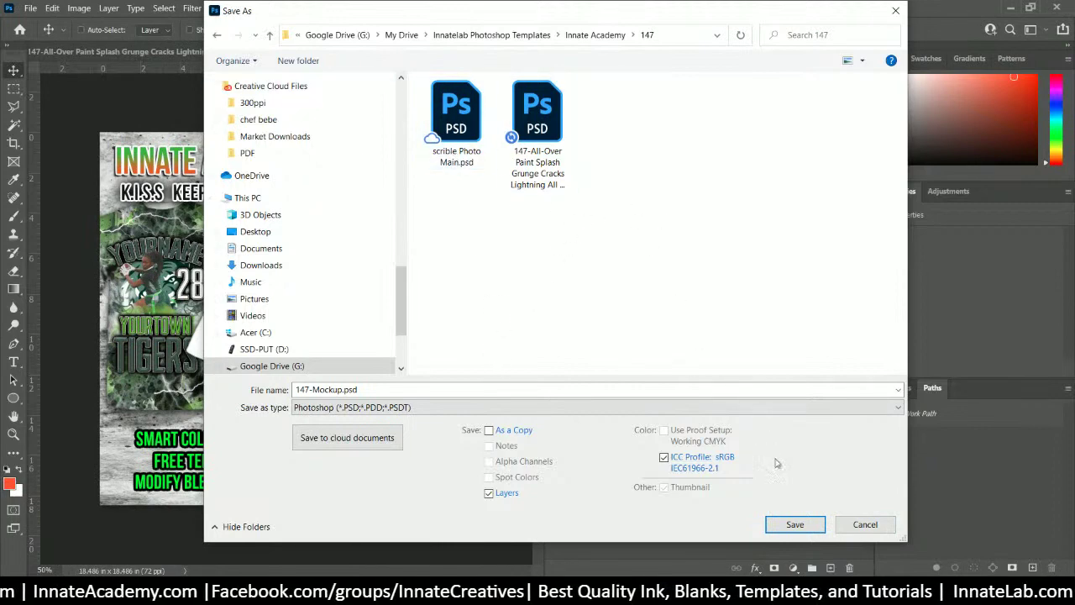
left_click(809, 526)
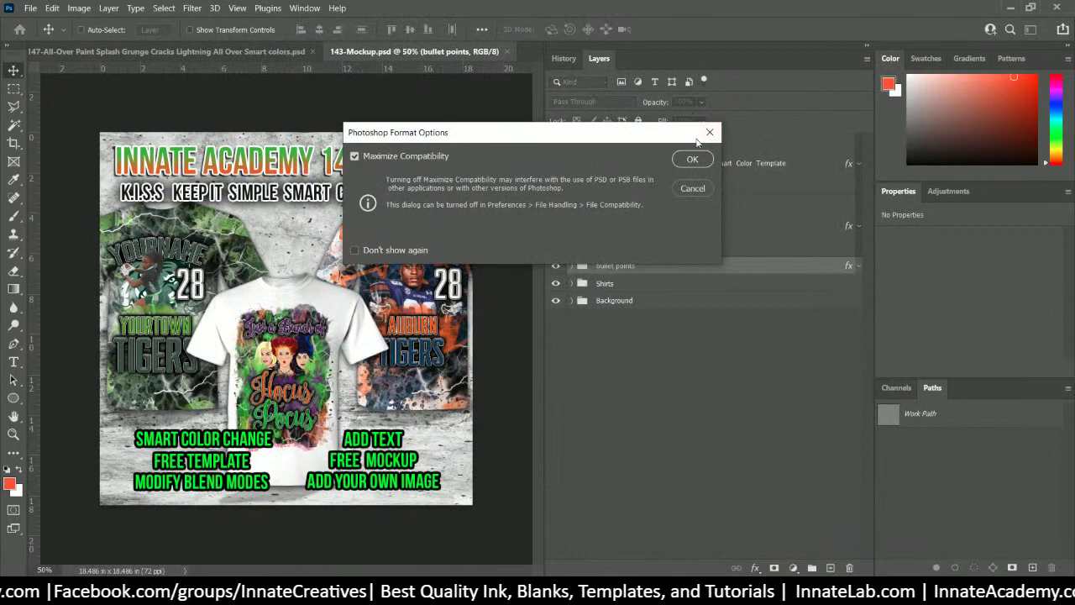
left_click(690, 159)
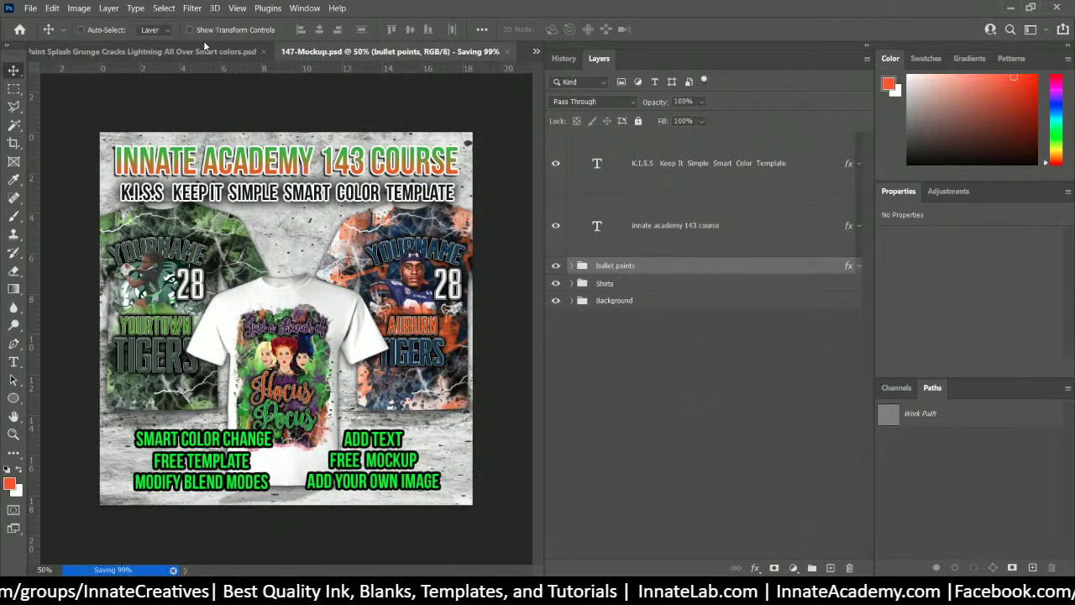
- Hide the centre shirt's Hocus Pocus design, show the green camo layer and open its smart object
left_click(571, 284)
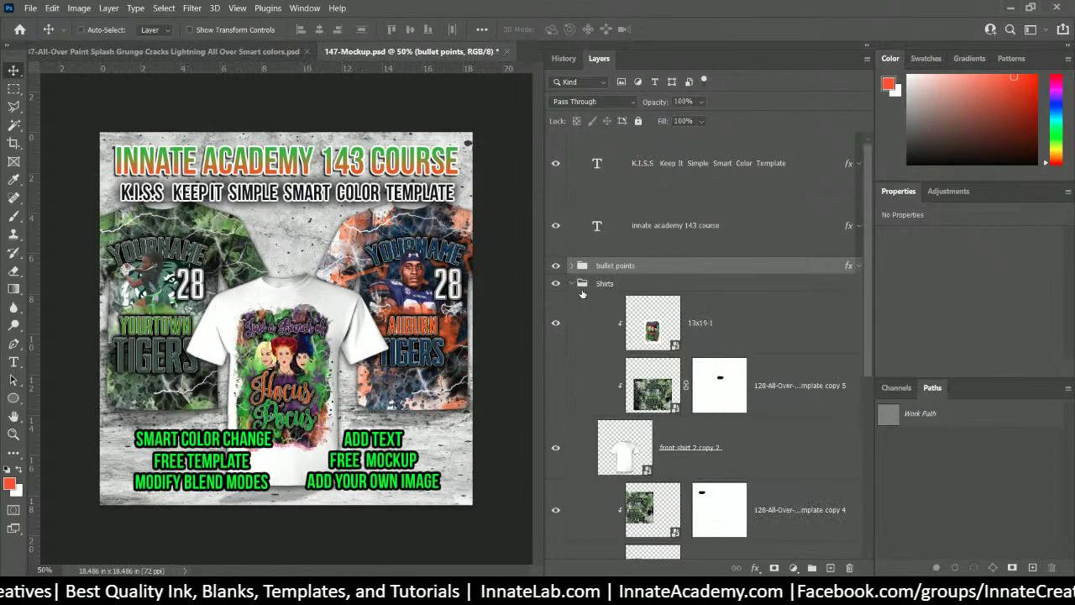
scroll(582, 293, "down", 3)
left_click(555, 198)
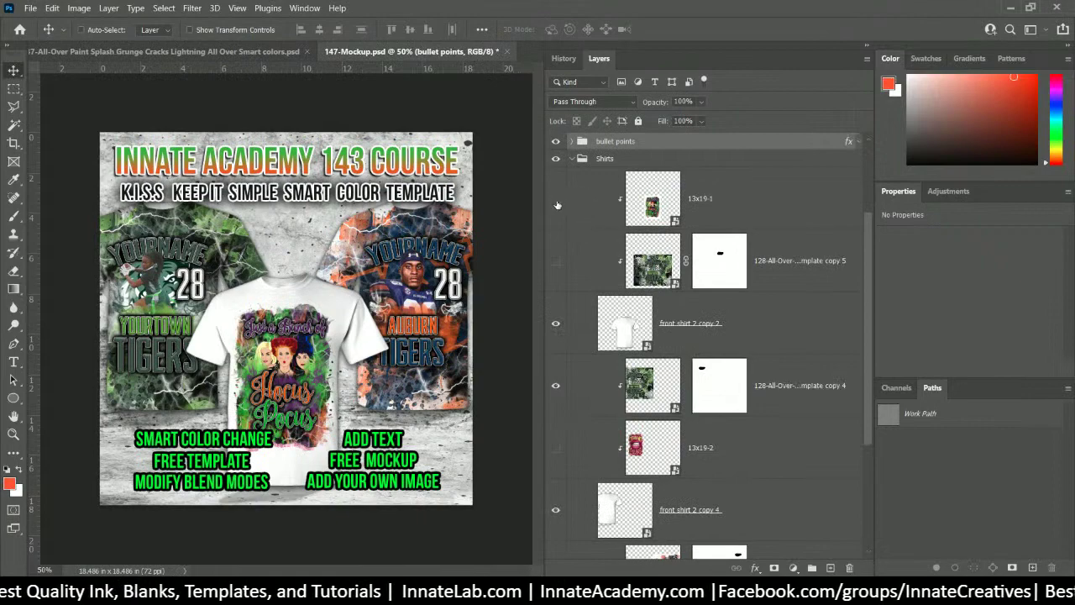
left_click(555, 260)
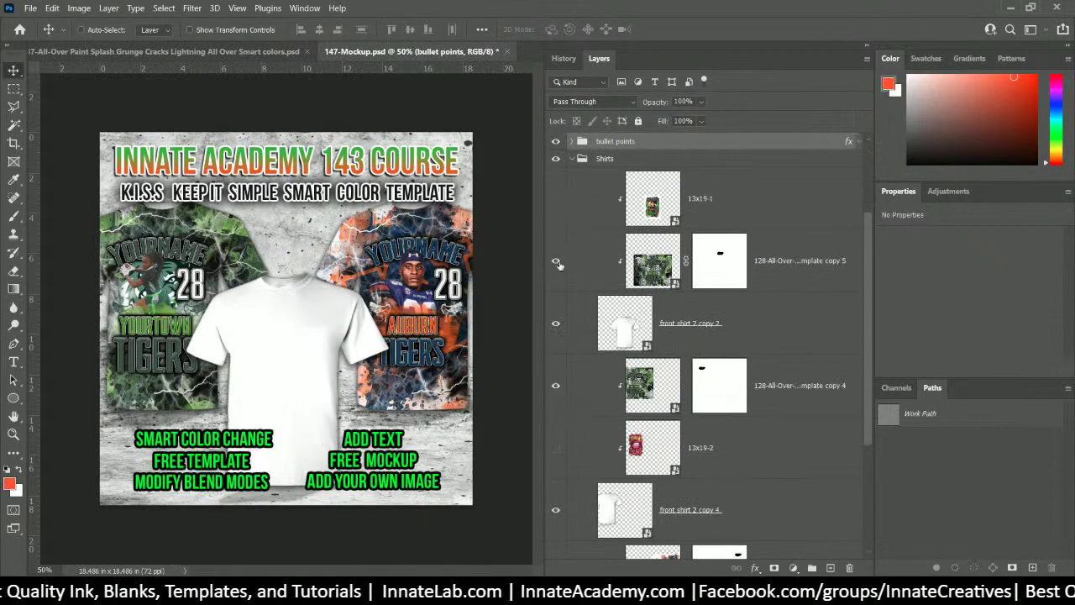
left_click(657, 275)
double_click(654, 261)
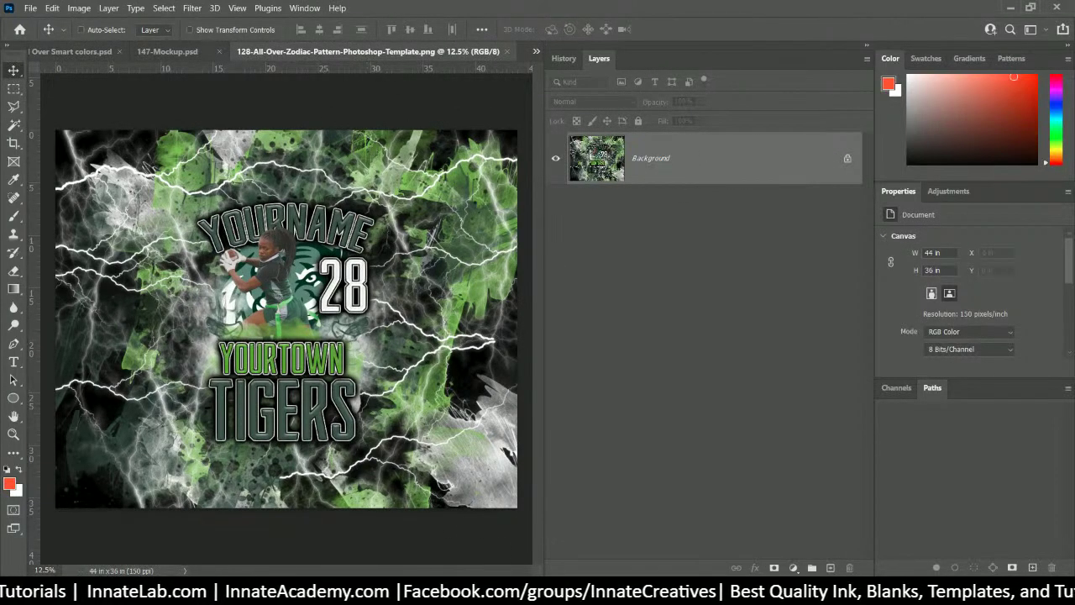
- Place the 0-147 paint-splash file from the 147 folder onto the smart object canvas
key("alt+Tab")
scroll(472, 267, "up", 10)
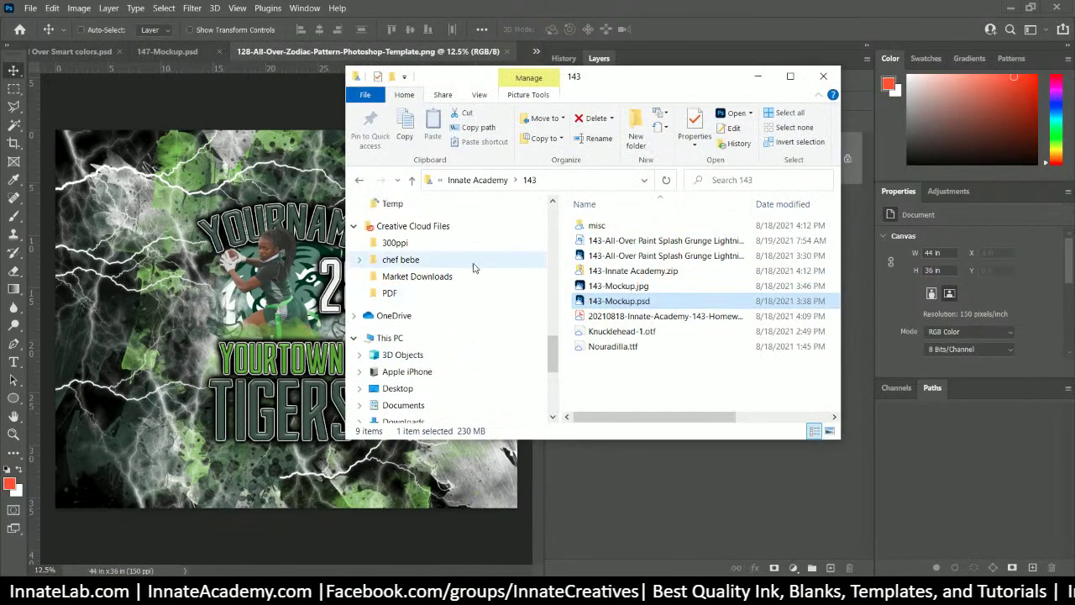
scroll(468, 252, "up", 5)
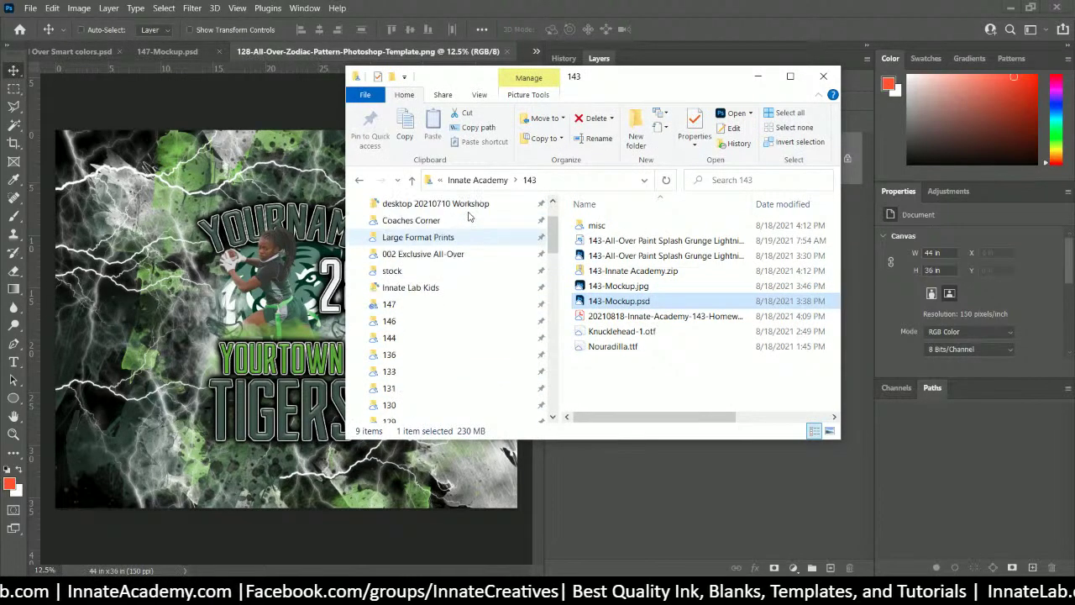
left_click(388, 304)
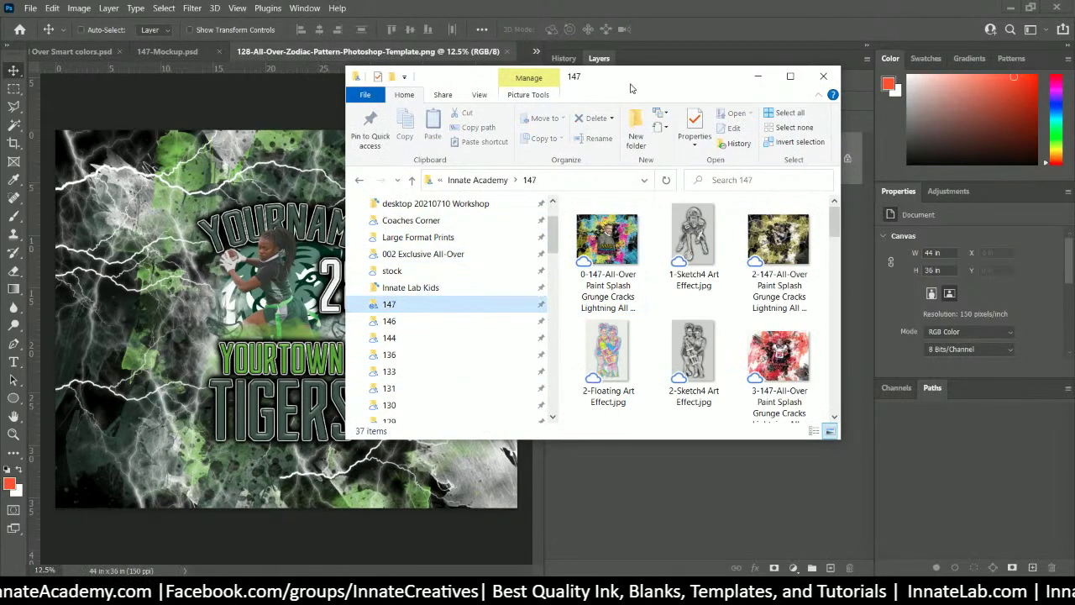
left_click_drag(633, 85, 863, 86)
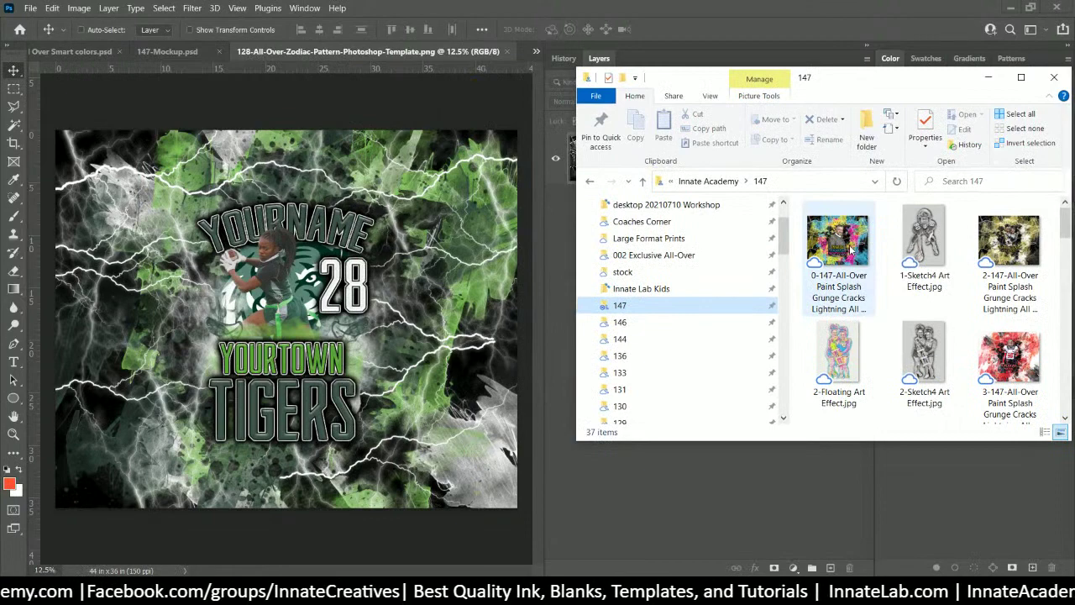
left_click_drag(850, 250, 268, 267)
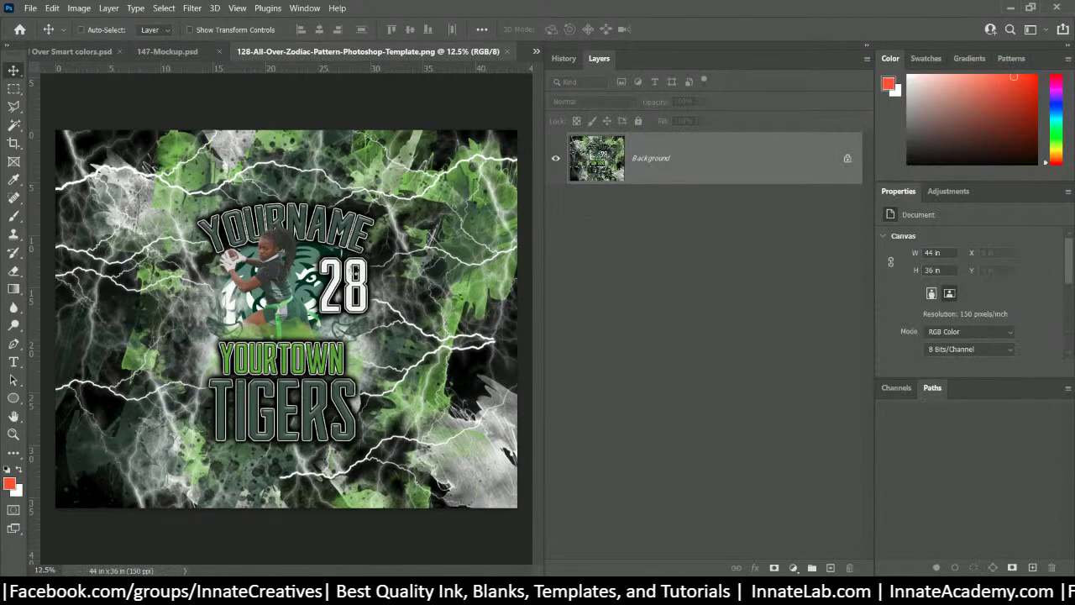
left_click_drag(361, 269, 365, 270)
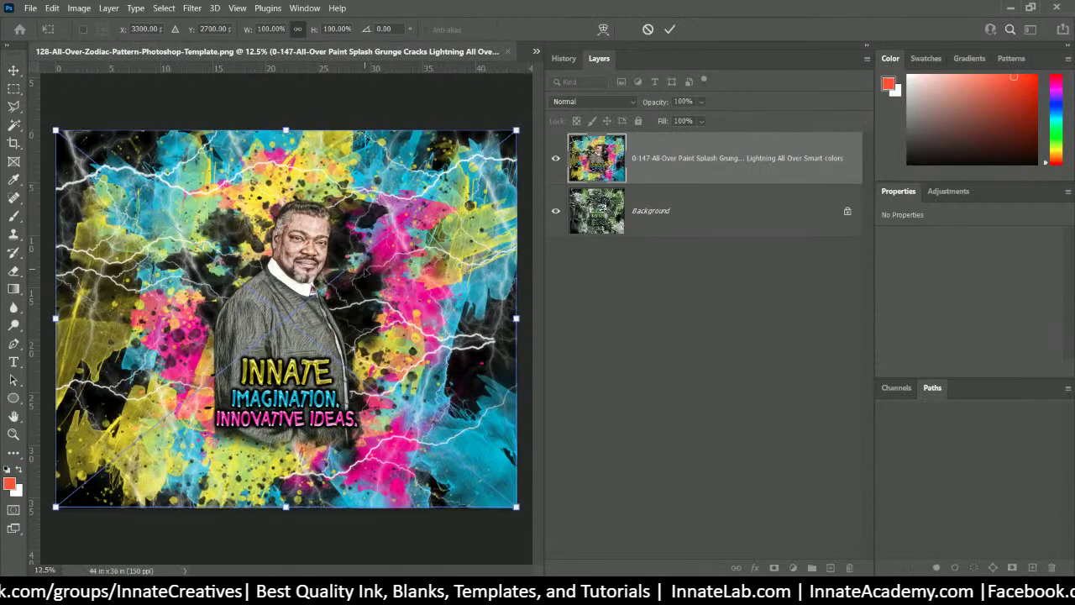
key("Return")
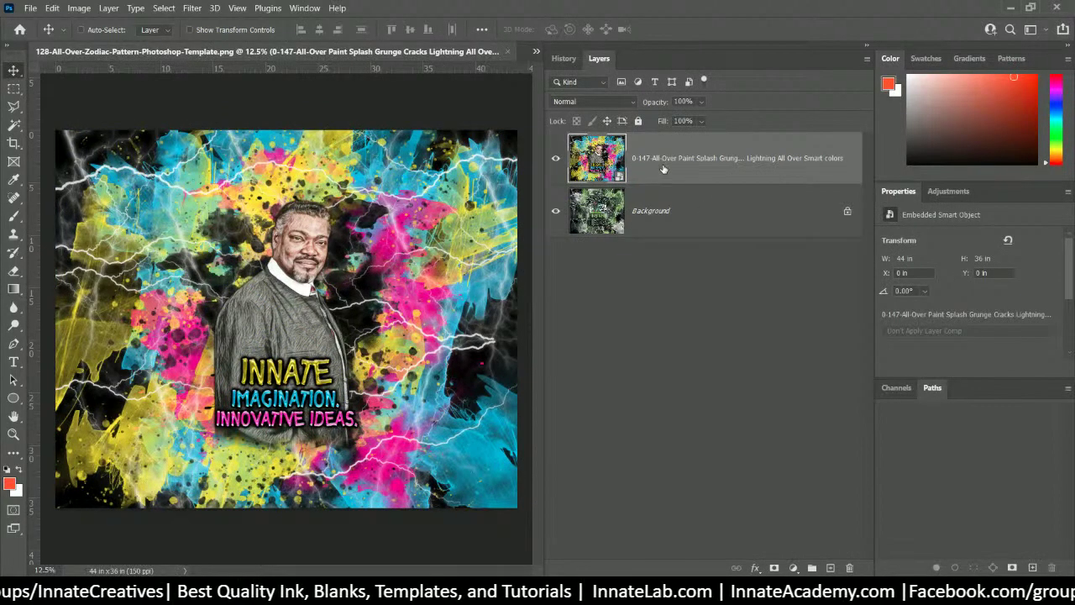
- Delete the old green Background layer from the smart object contents
left_click(680, 212)
right_click(682, 211)
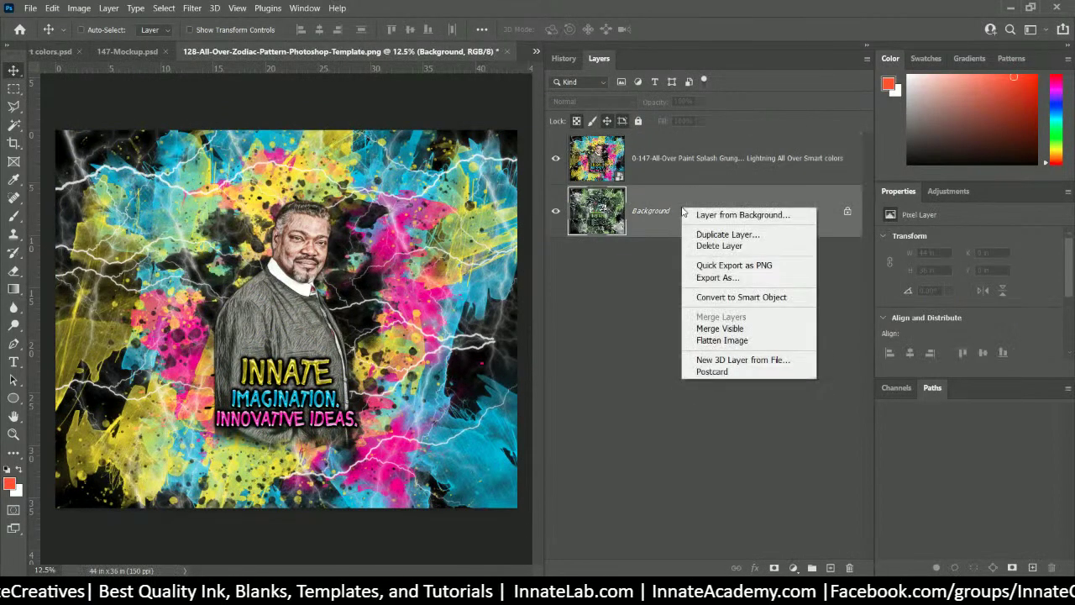
left_click(703, 246)
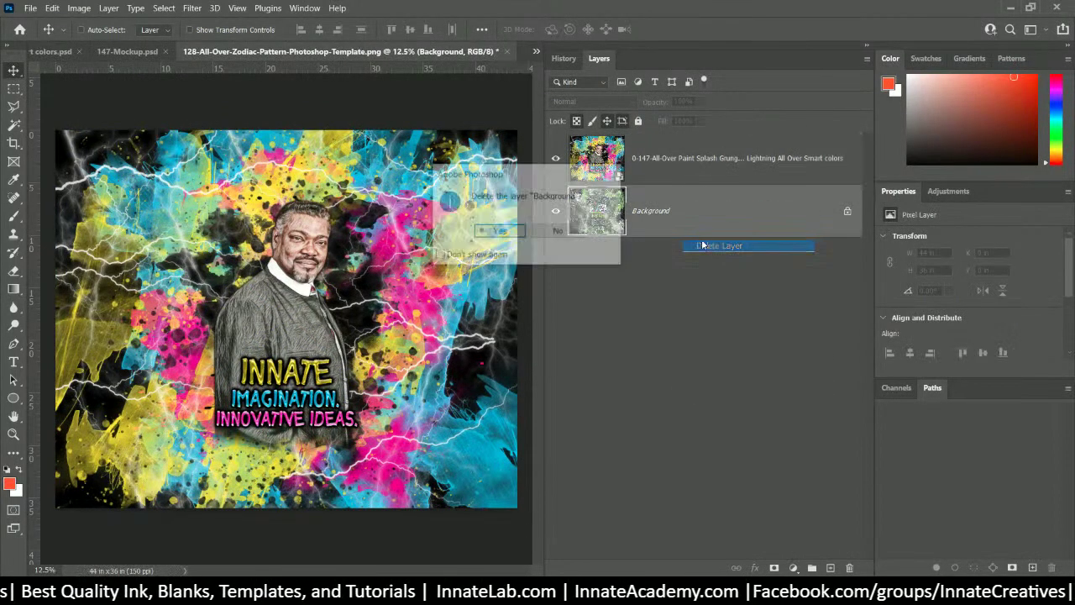
left_click(502, 234)
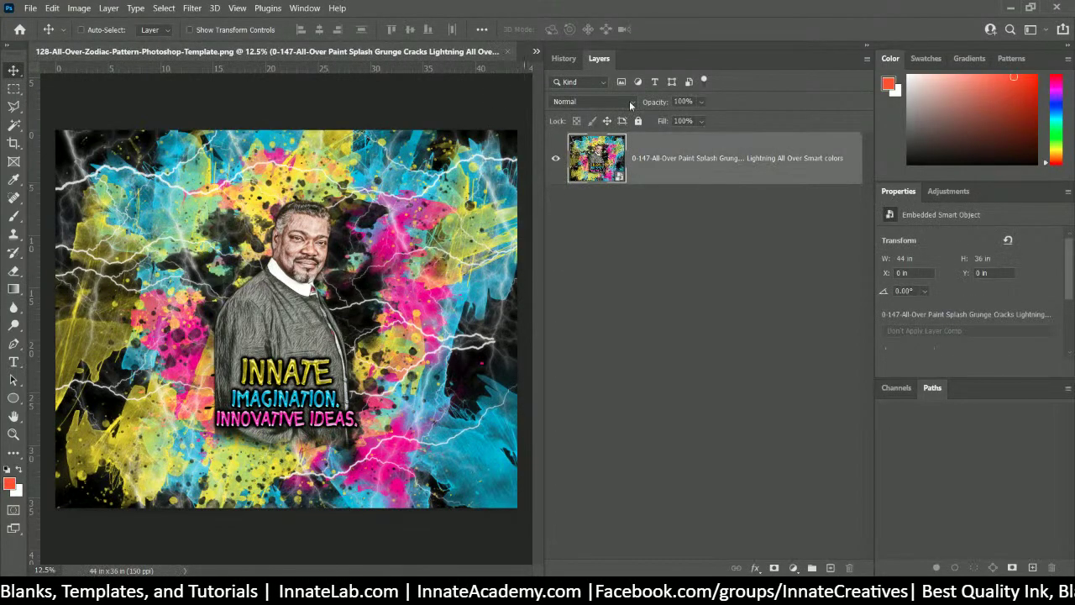
- Flatten the splash image, then close the contents document and save the changes
right_click(677, 157)
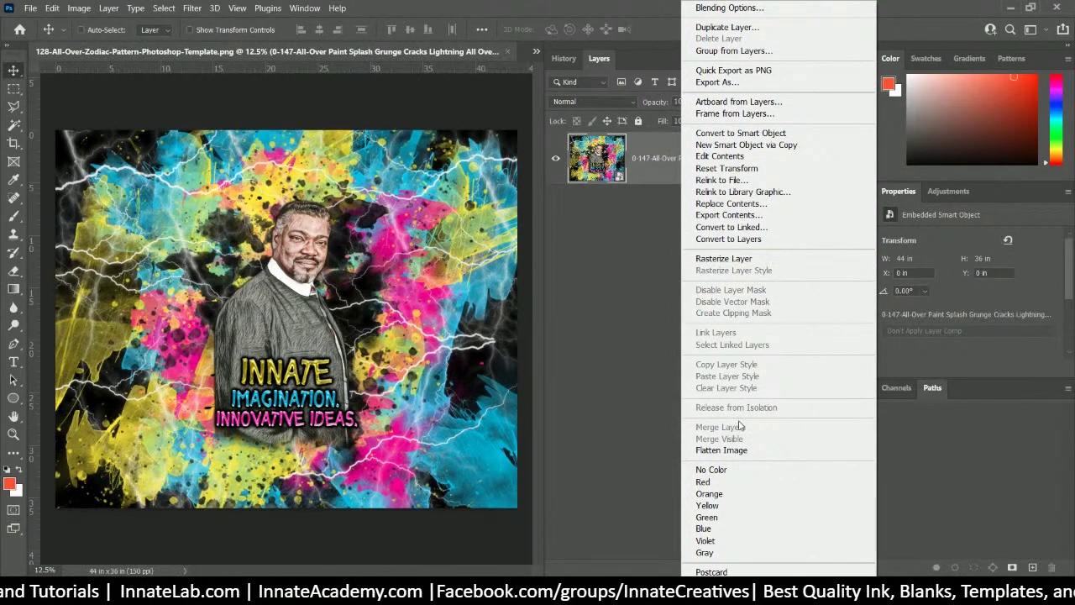
left_click(720, 450)
left_click(508, 52)
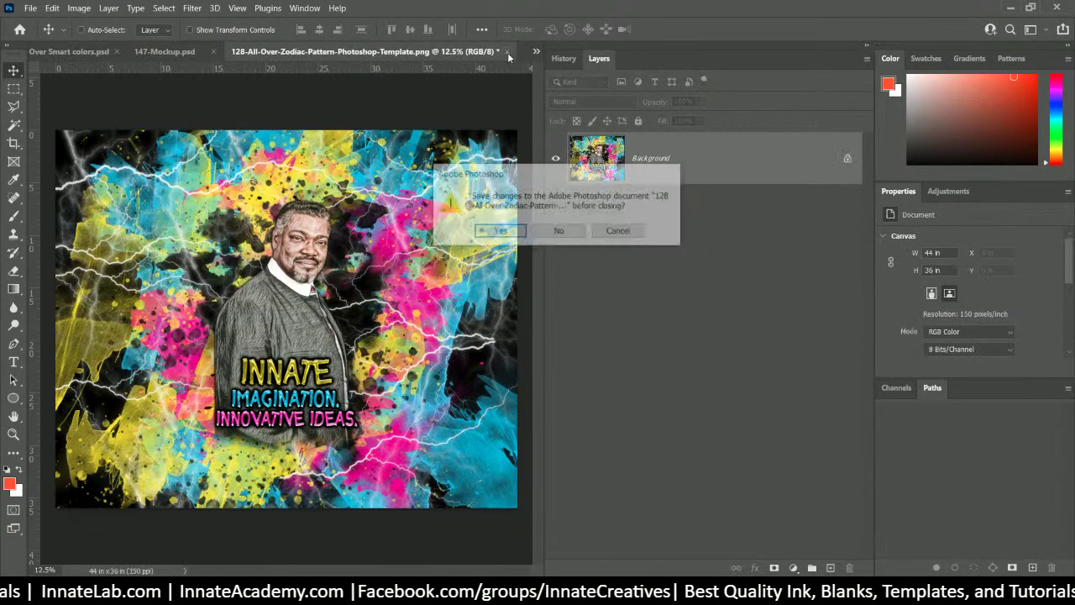
left_click(498, 231)
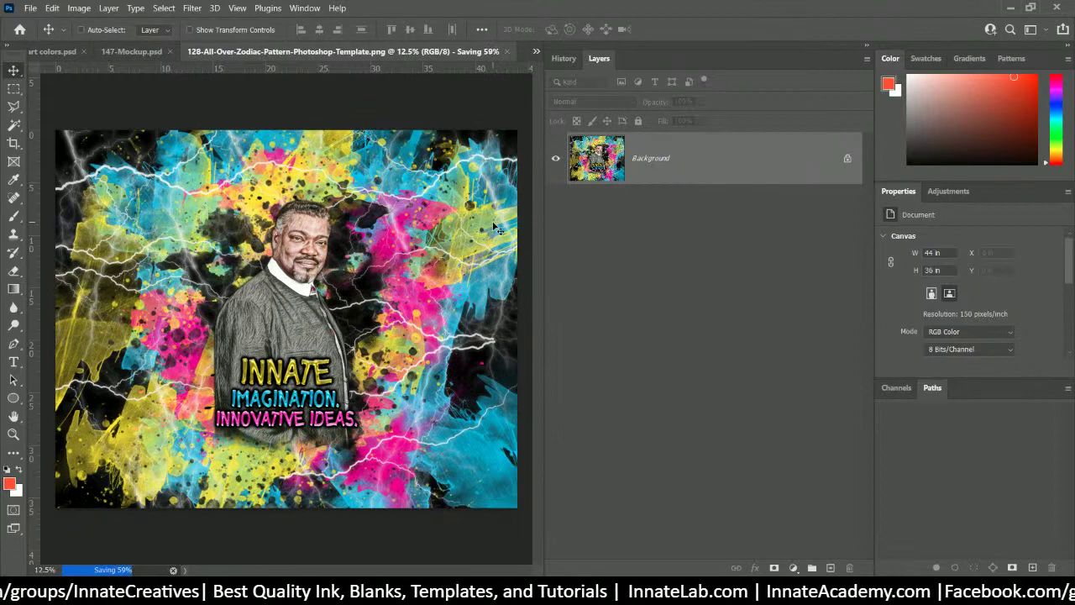
- In the Smart colors splash document, turn on the TurnOFF4Printing and KeepON4Printing layers to preview the shirt
left_click(133, 52)
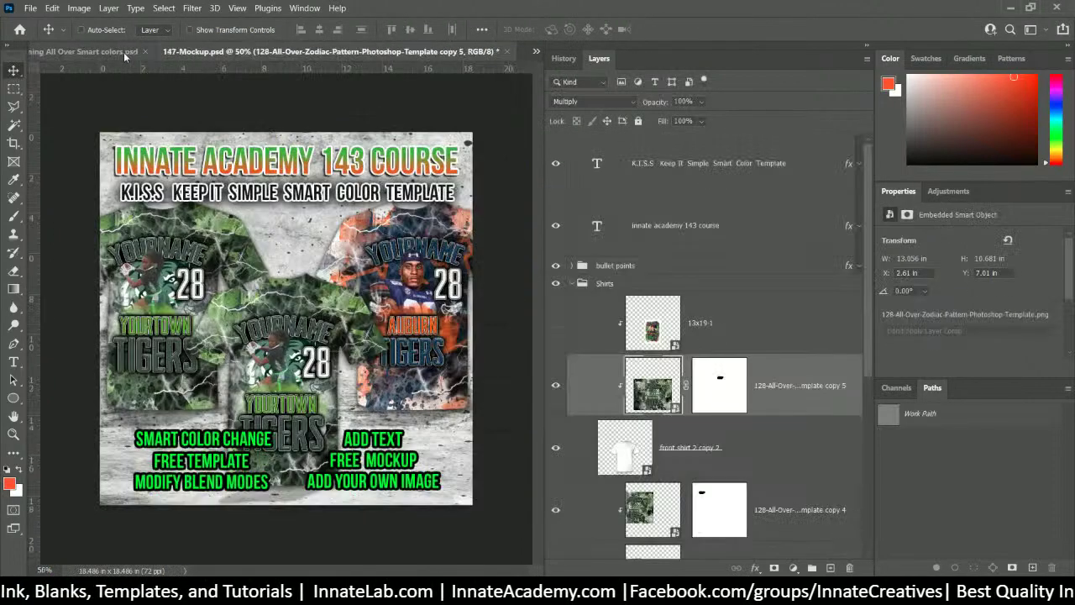
left_click(94, 52)
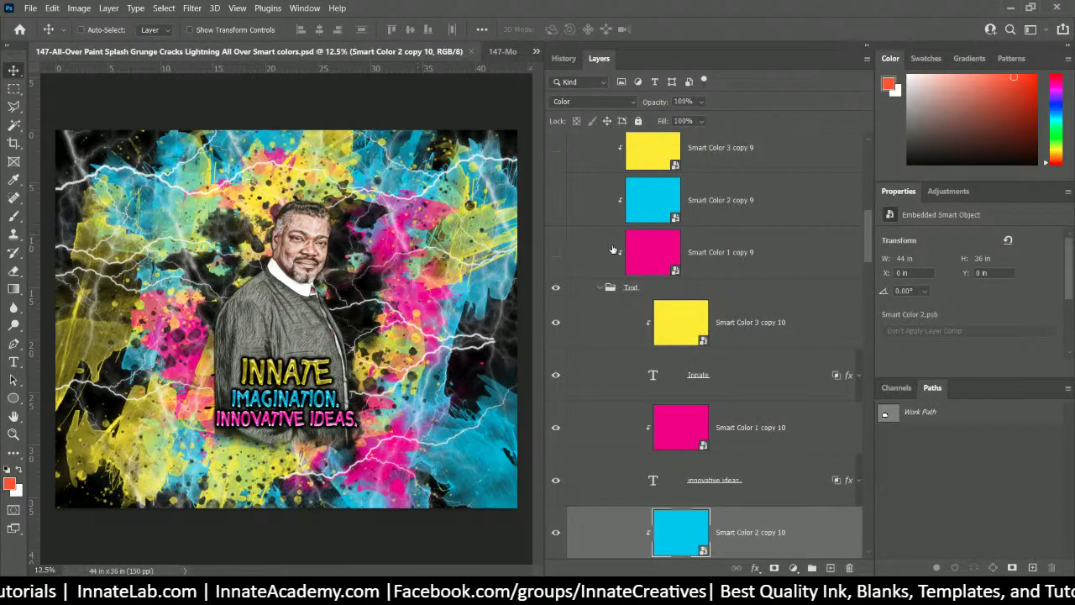
scroll(718, 374, "up", 10)
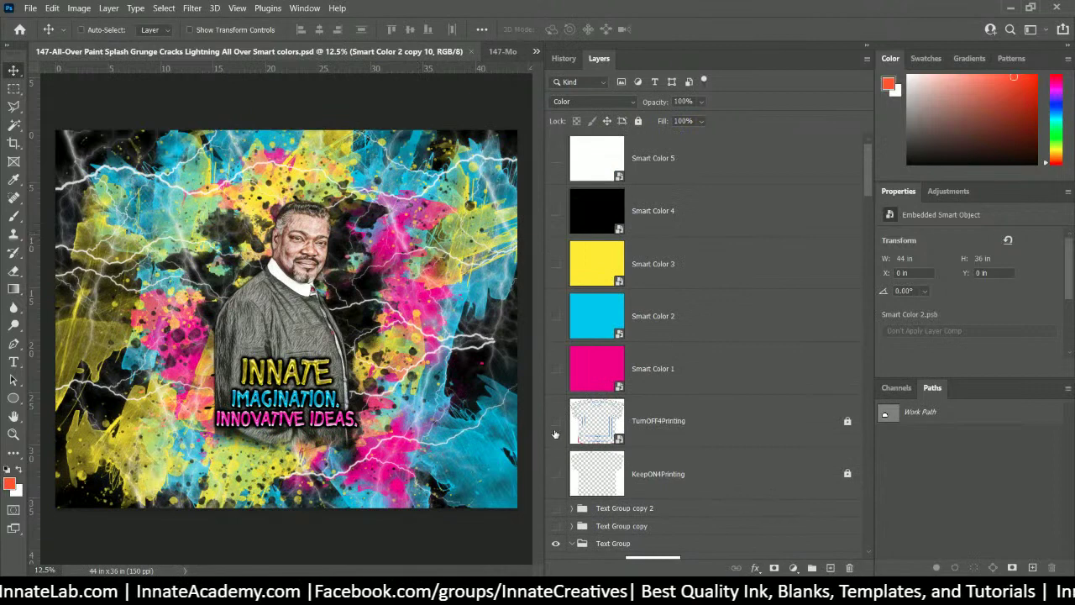
left_click(555, 420)
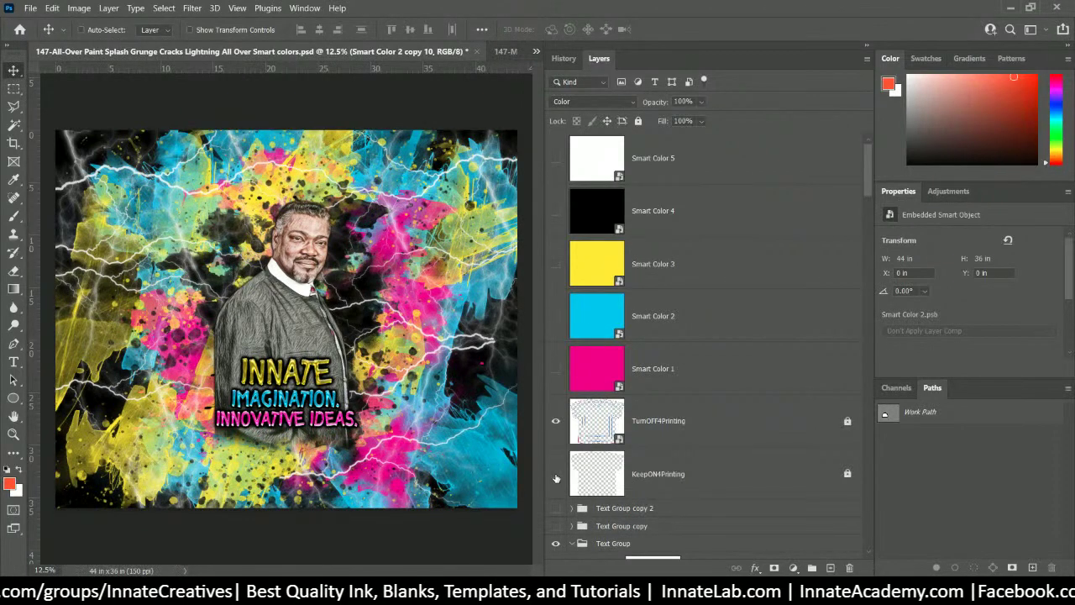
left_click(556, 477)
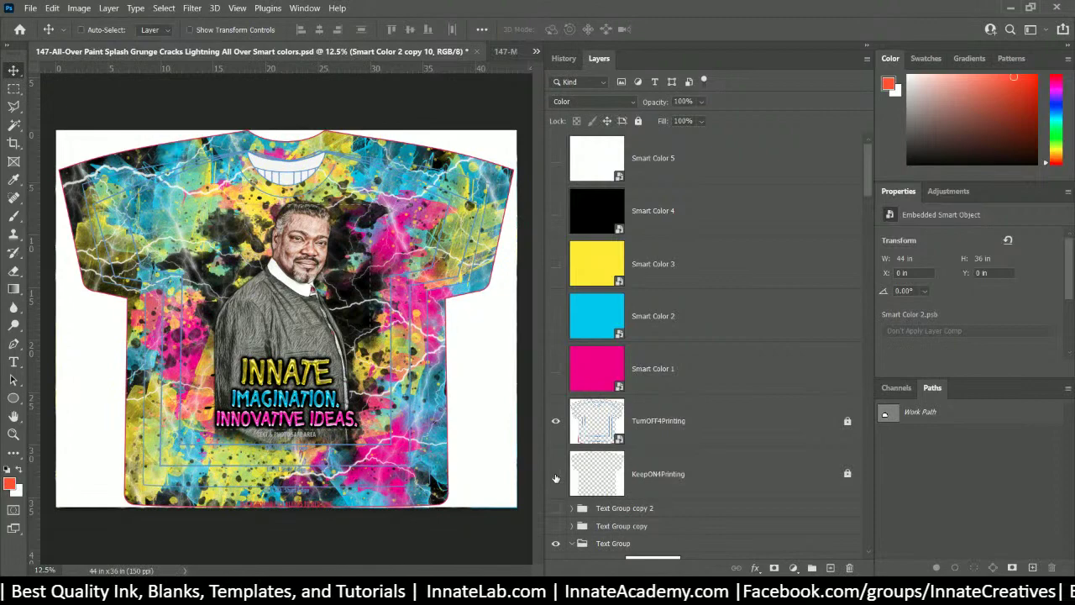
left_click(555, 475)
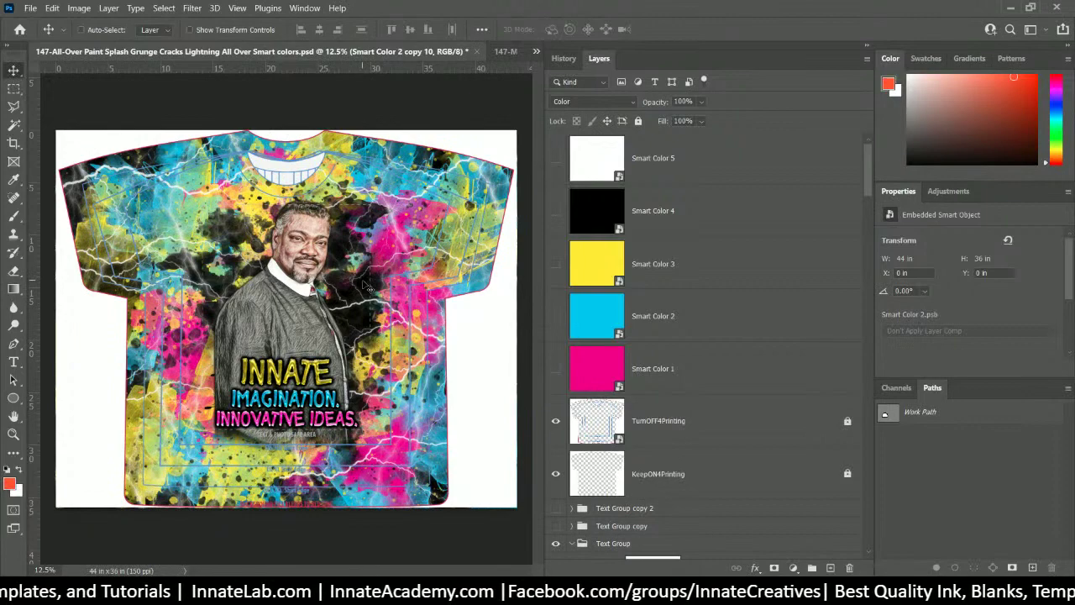
- Close the edited splash design, saving changes, and return to the mockup
left_click(476, 51)
left_click(501, 233)
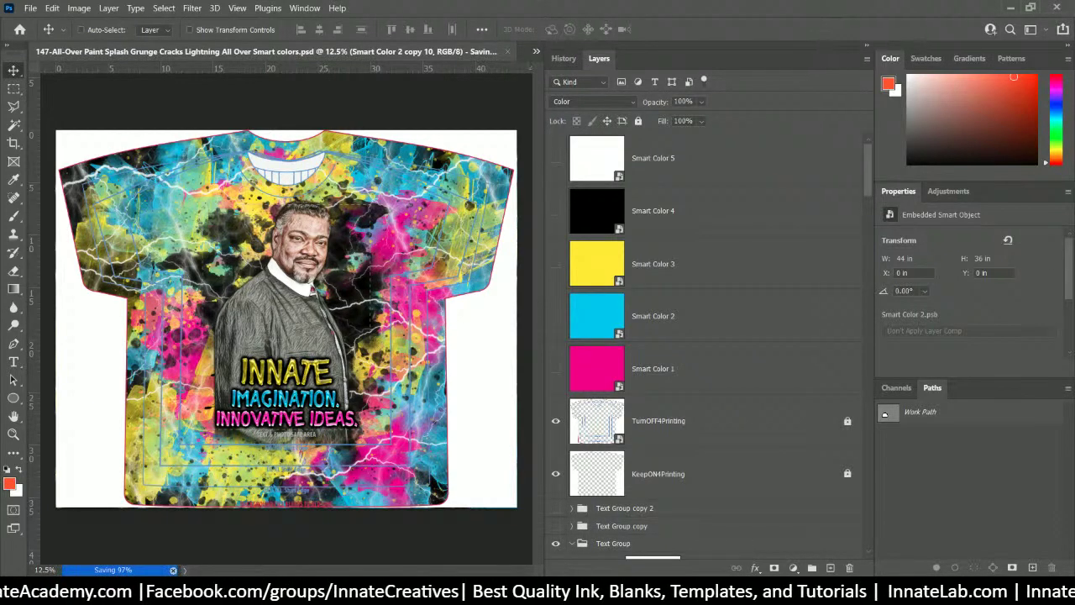
key("ctrl+w")
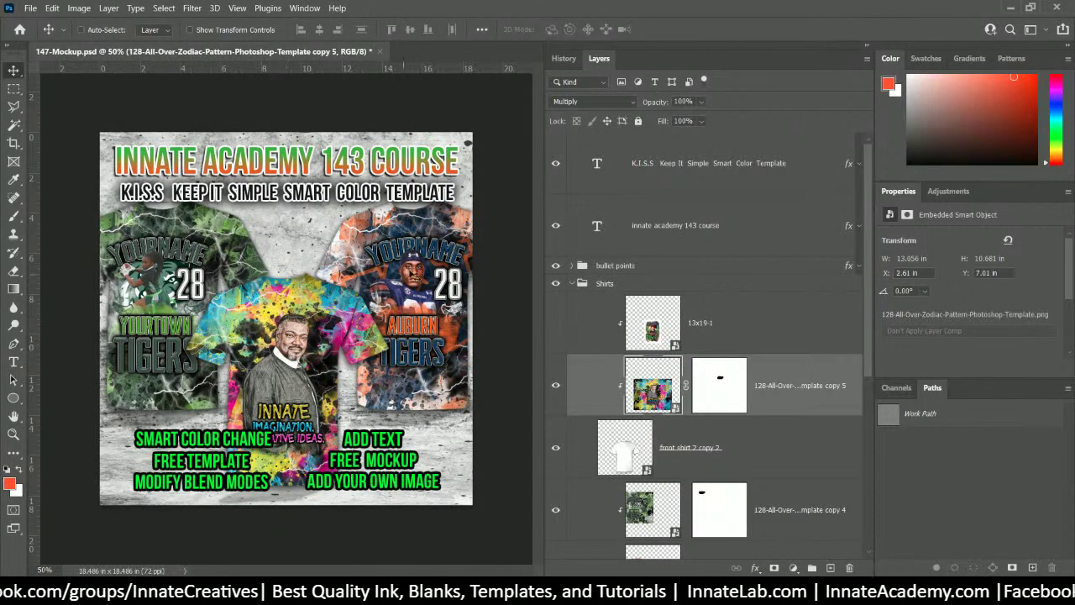
- Open the right shirt's smart object and place the yellow Wayne County design over the Auburn Tigers artwork
right_click(418, 247)
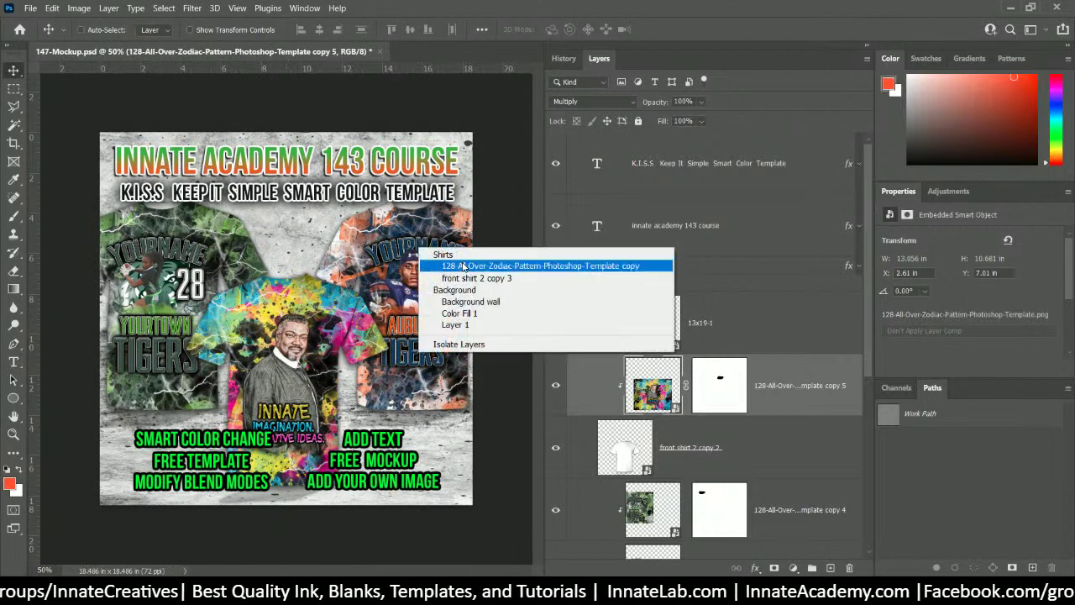
left_click(462, 265)
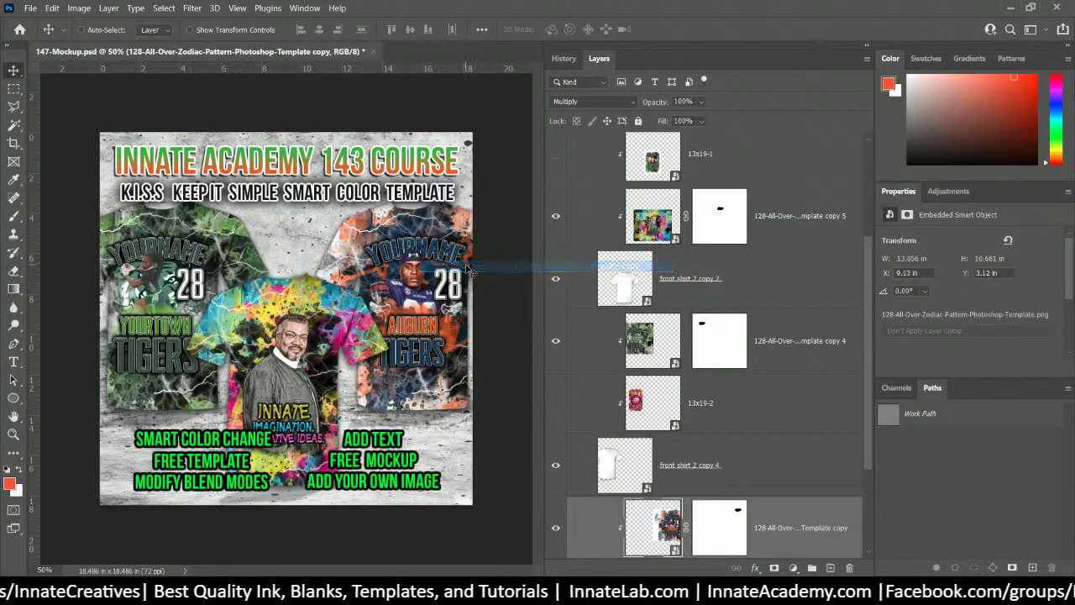
double_click(663, 518)
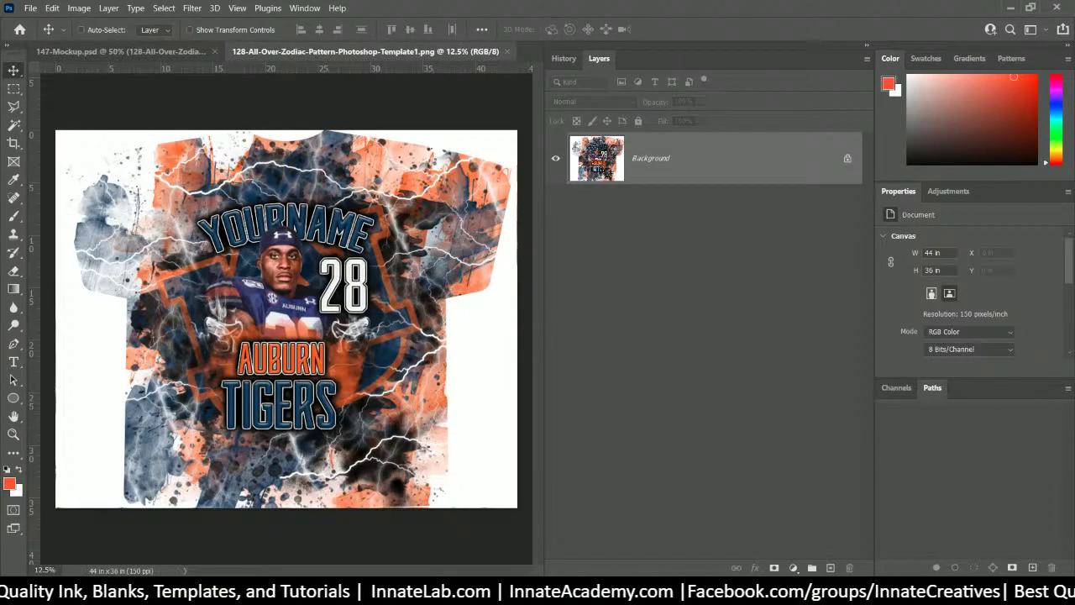
key("alt+Tab")
left_click(1014, 252)
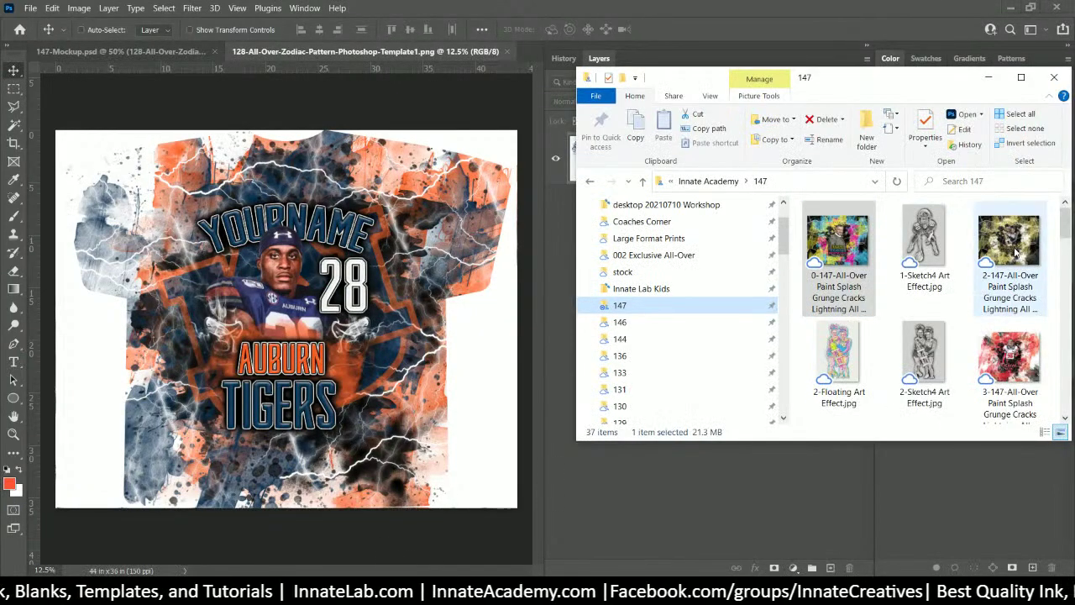
left_click(318, 273)
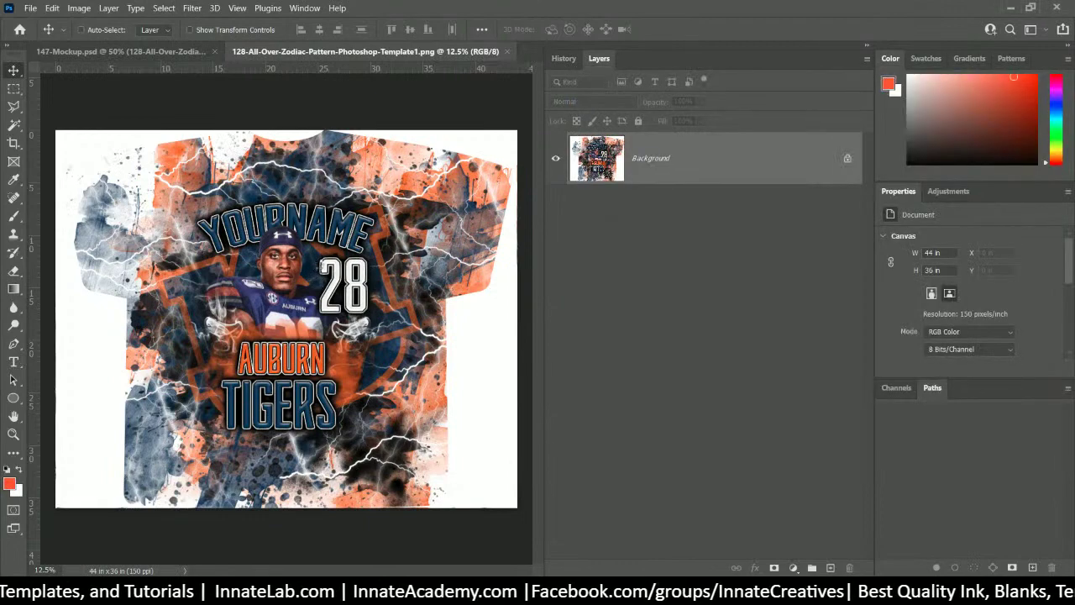
left_click_drag(318, 265, 319, 267)
key("Return")
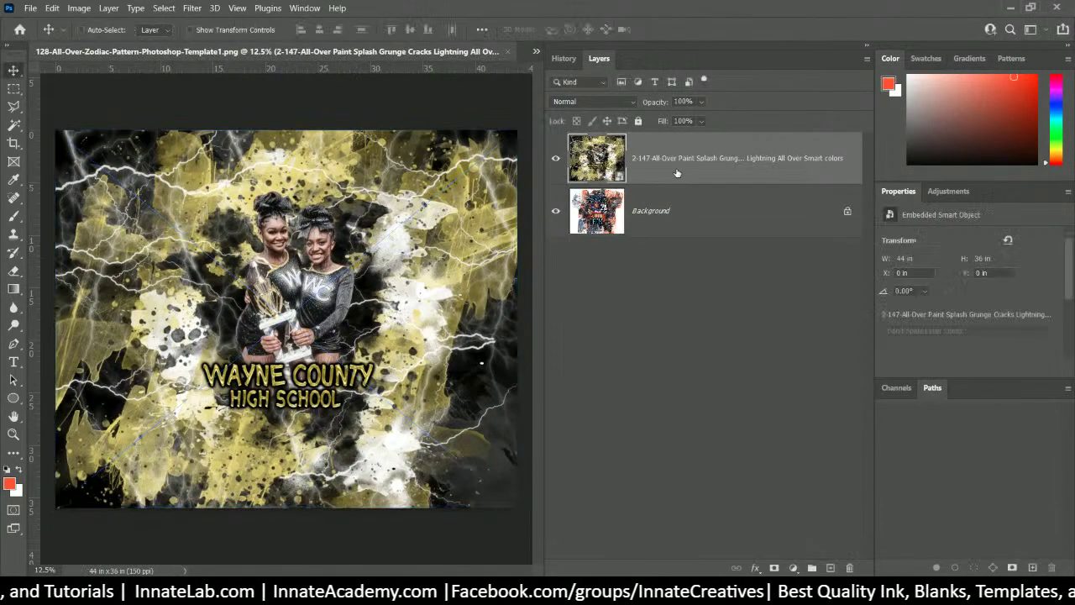
- Flatten the Wayne County design, save and close it, and return to the mockup
right_click(677, 172)
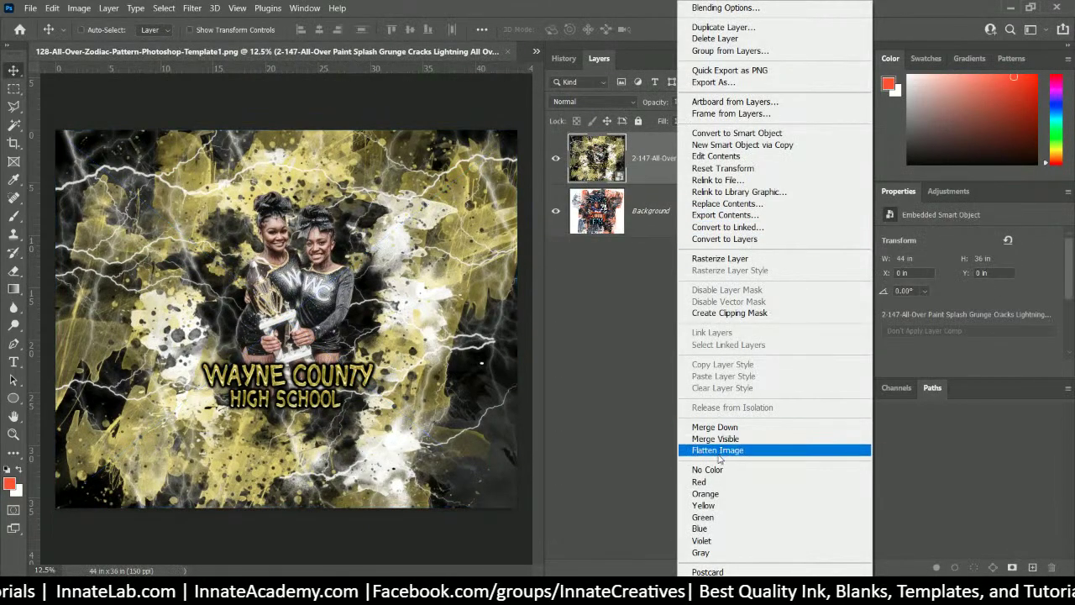
left_click(718, 451)
left_click(509, 51)
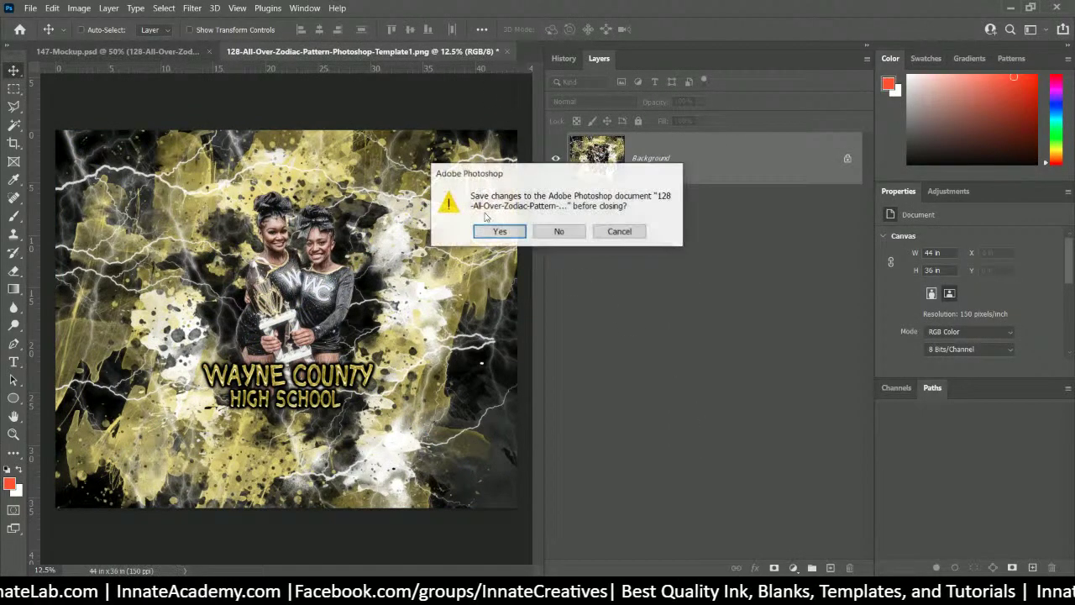
left_click(491, 232)
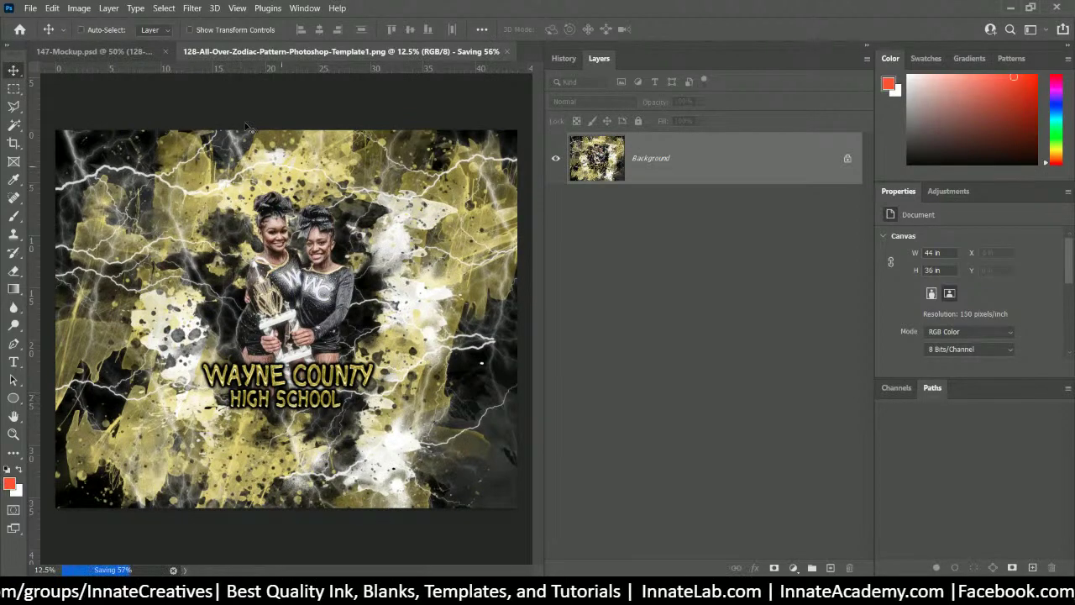
left_click(140, 52)
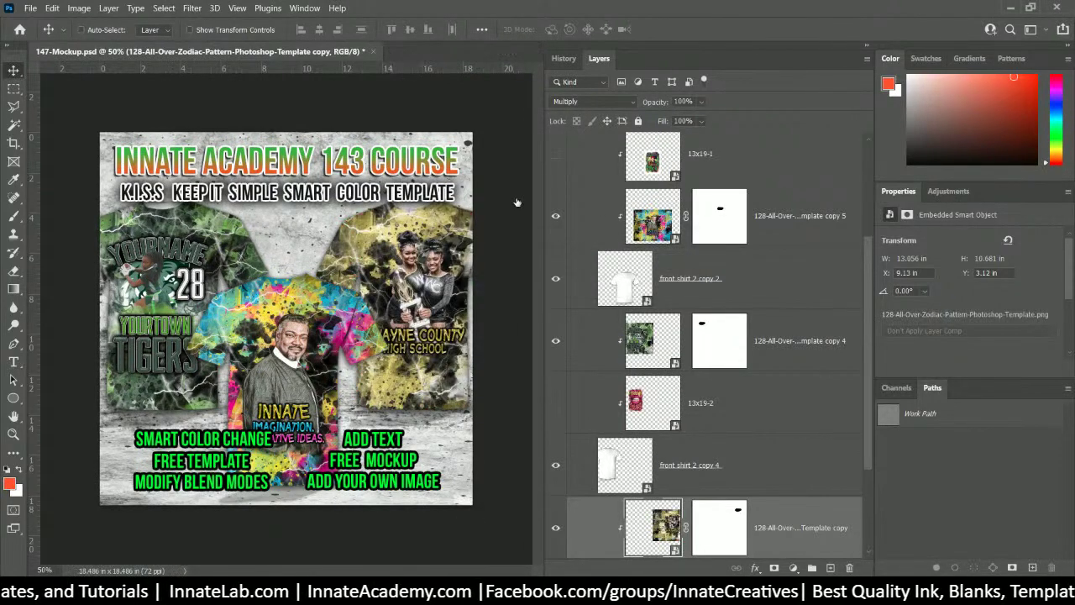
- Open the left shirt's smart object and place the red Firehawk Nation design over the green artwork
right_click(176, 241)
left_click(391, 260)
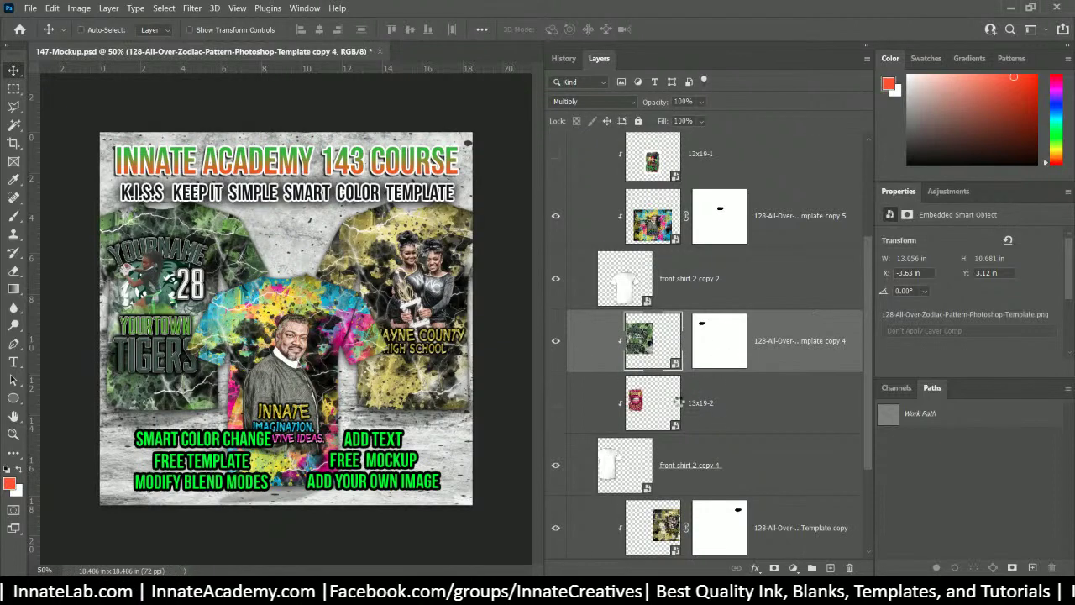
double_click(642, 357)
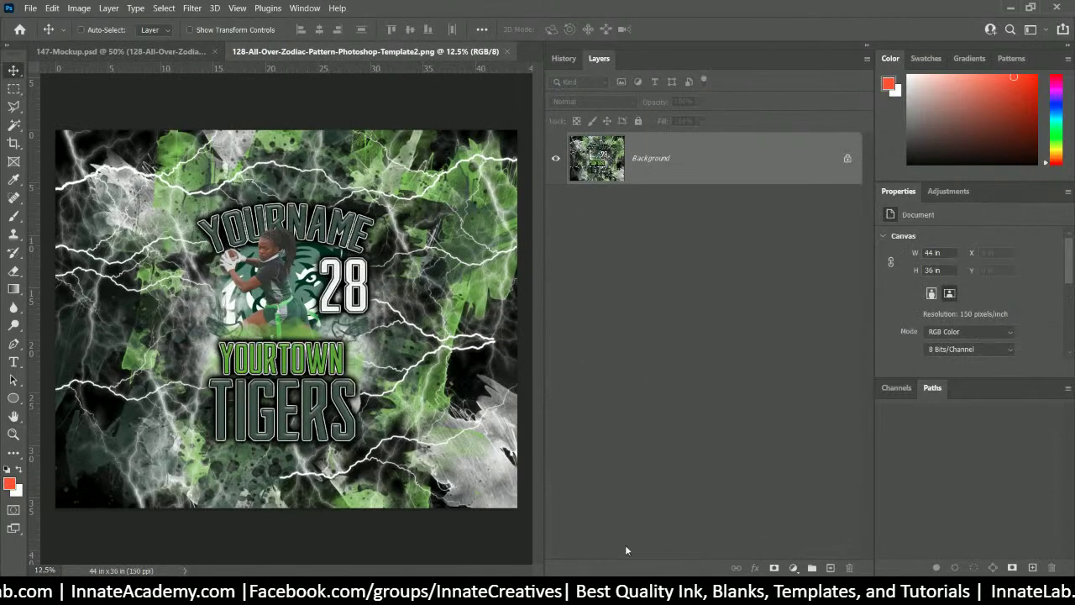
key("alt+Tab")
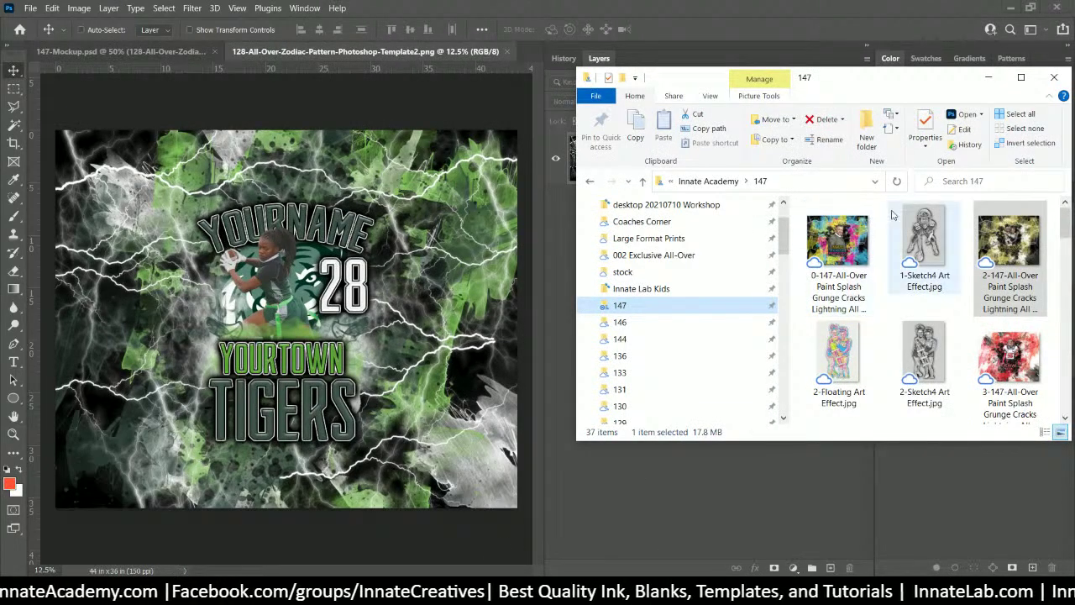
left_click(566, 163)
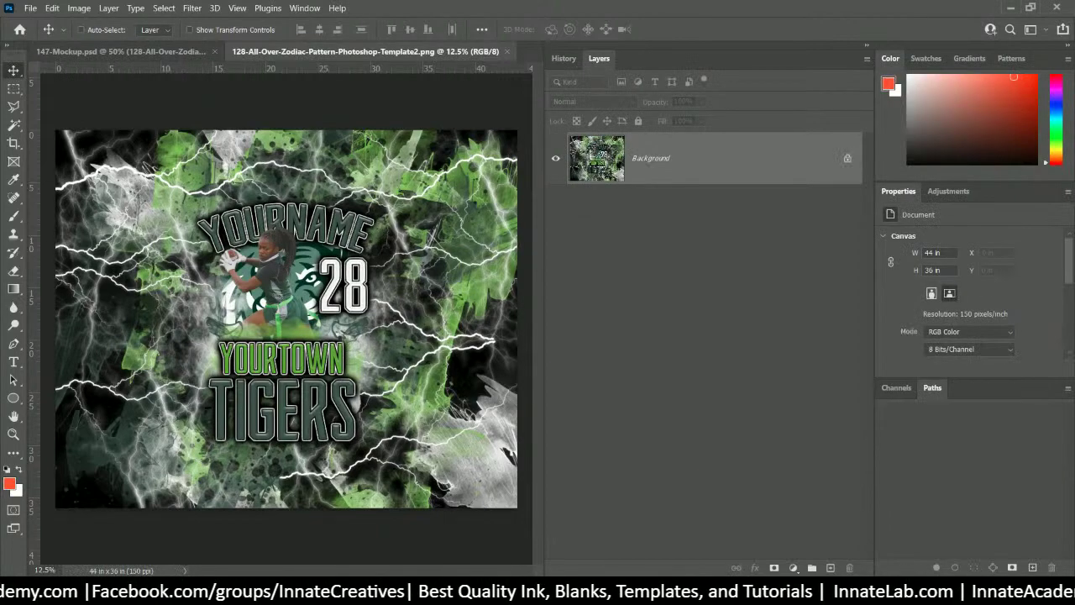
left_click_drag(342, 334, 342, 334)
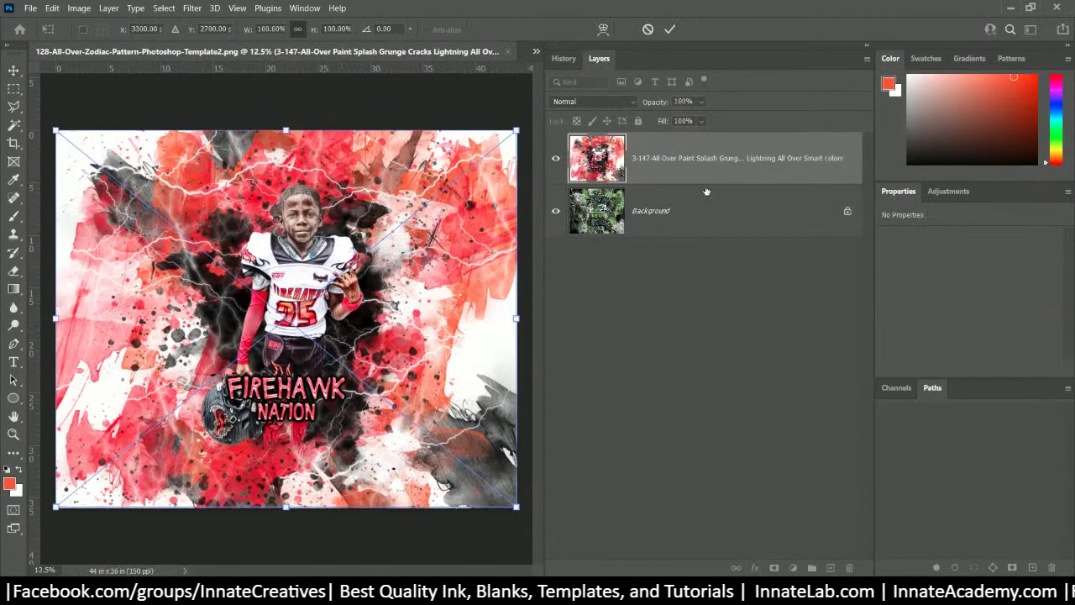
left_click(683, 221)
- Flatten the Firehawk design, save and close it, and return to 147-Mockup.psd
left_click(688, 168)
right_click(695, 170)
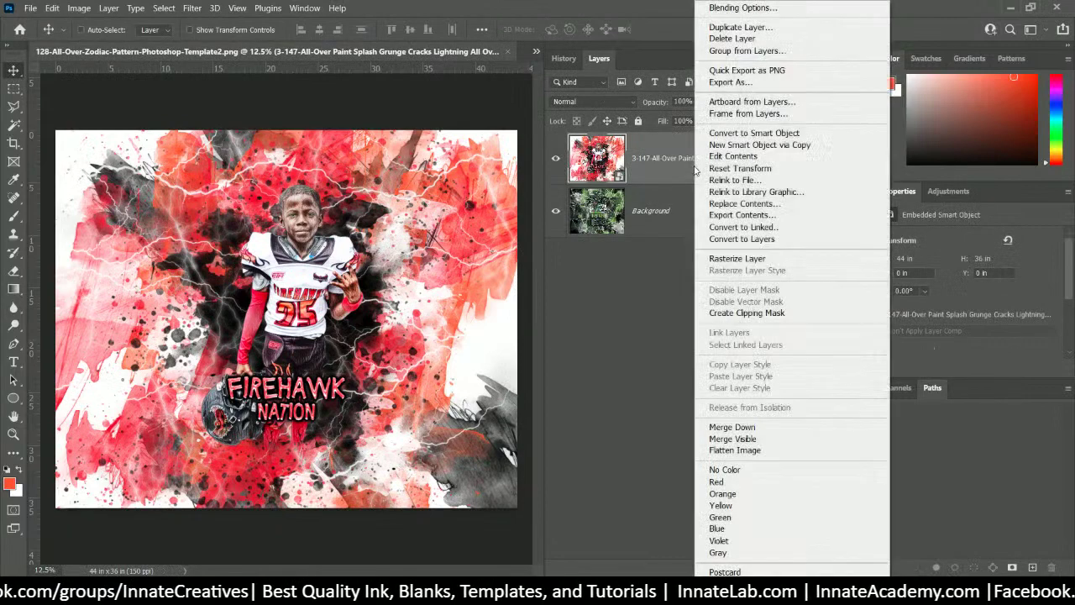
left_click(735, 449)
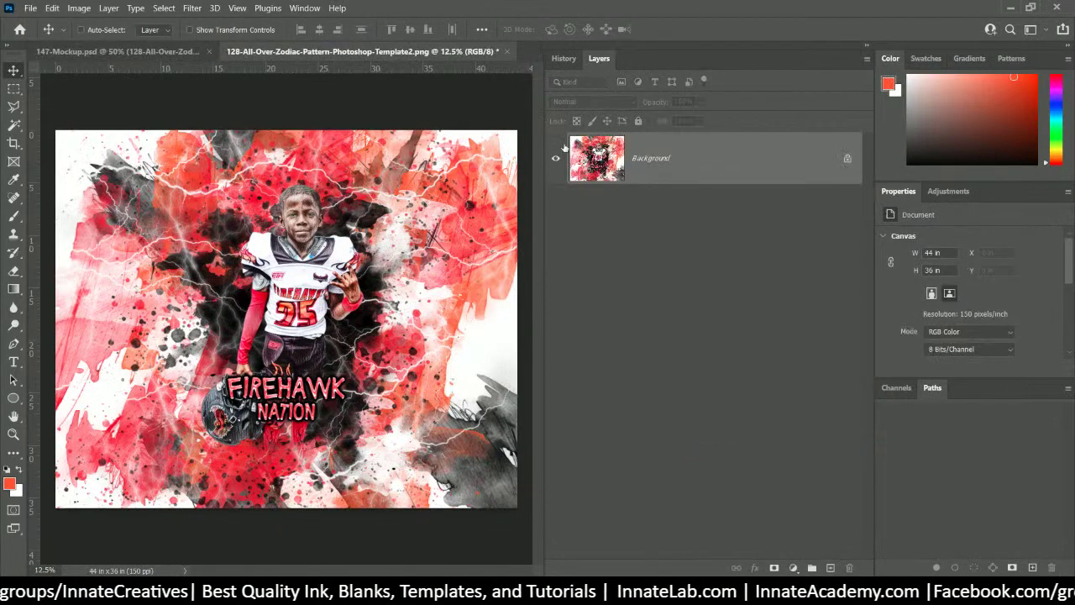
left_click(506, 51)
left_click(516, 233)
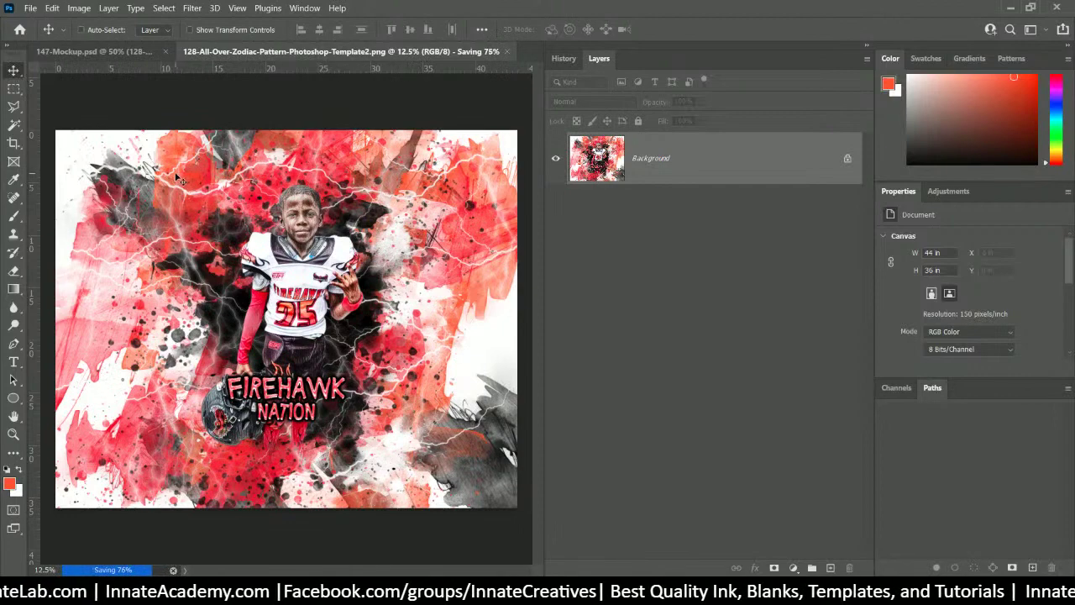
left_click(141, 56)
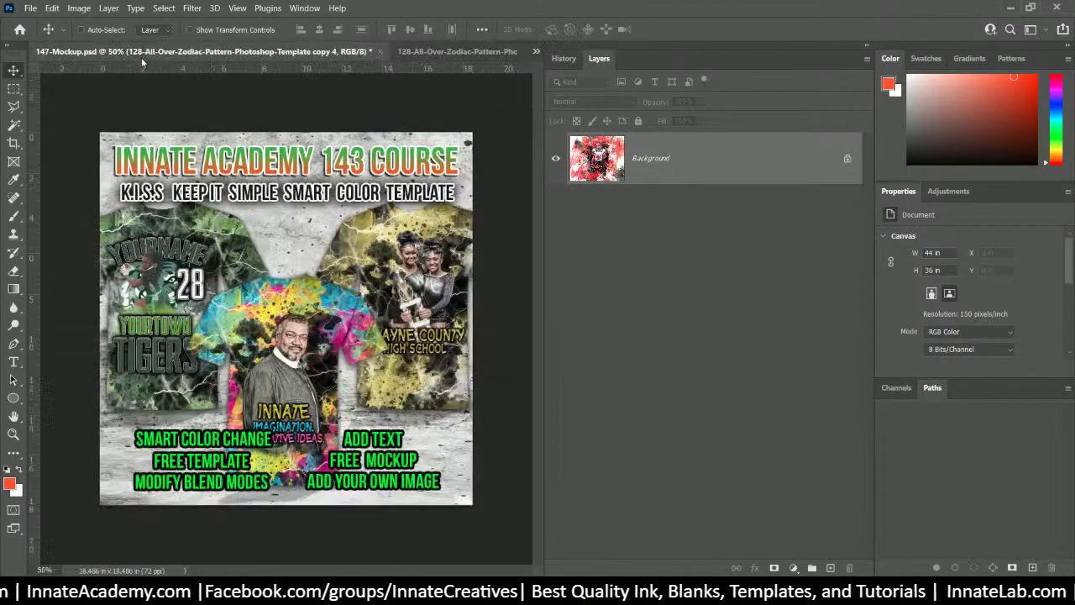